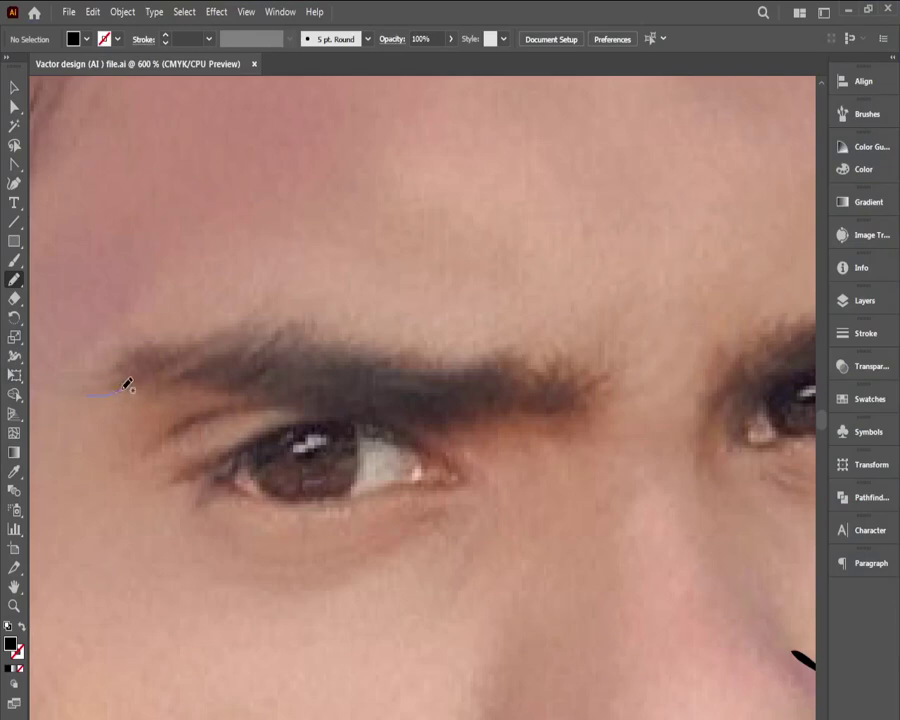
Step: Trace the eyebrow above the fully visible eye as a closed Pencil shape with jagged upper hairs, and fill it black
{"action": "mouse_move", "coordinate": [127, 386]}
{"action": "left_mouse_down"}
{"action": "mouse_move", "coordinate": [205, 380]}
{"action": "mouse_move", "coordinate": [331, 413]}
{"action": "mouse_move", "coordinate": [420, 423]}
{"action": "mouse_move", "coordinate": [512, 411]}
{"action": "mouse_move", "coordinate": [576, 421]}
{"action": "mouse_move", "coordinate": [602, 395]}
{"action": "mouse_move", "coordinate": [606, 374]}
{"action": "left_mouse_up"}
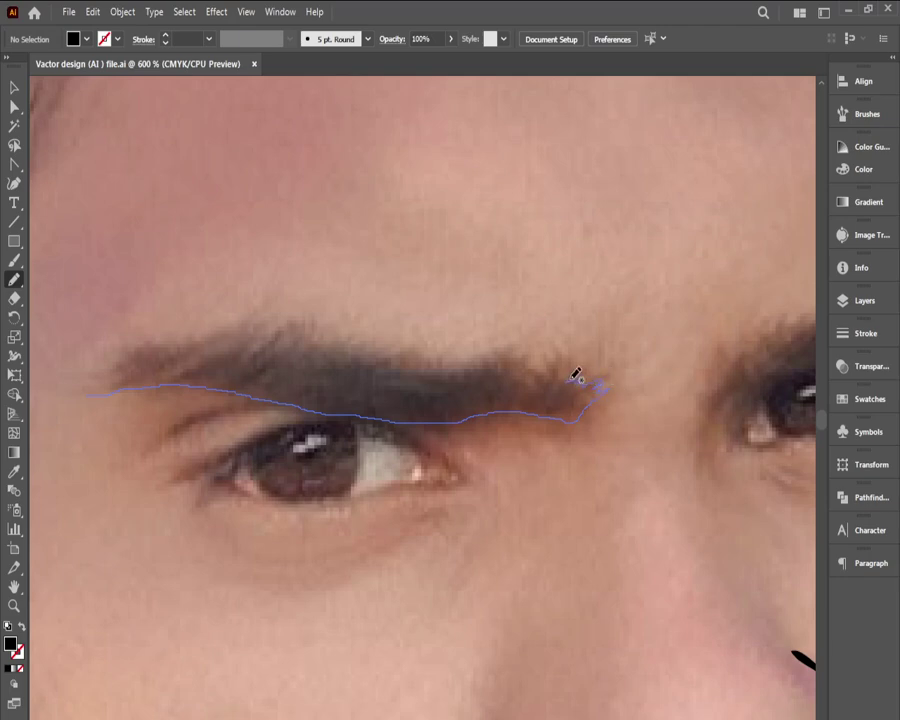
{"action": "mouse_move", "coordinate": [571, 374]}
{"action": "left_mouse_down"}
{"action": "mouse_move", "coordinate": [517, 379]}
{"action": "mouse_move", "coordinate": [526, 367]}
{"action": "mouse_move", "coordinate": [510, 368]}
{"action": "mouse_move", "coordinate": [461, 380]}
{"action": "mouse_move", "coordinate": [451, 376]}
{"action": "mouse_move", "coordinate": [456, 369]}
{"action": "mouse_move", "coordinate": [430, 369]}
{"action": "mouse_move", "coordinate": [437, 361]}
{"action": "mouse_move", "coordinate": [389, 367]}
{"action": "mouse_move", "coordinate": [399, 363]}
{"action": "mouse_move", "coordinate": [357, 356]}
{"action": "mouse_move", "coordinate": [364, 343]}
{"action": "mouse_move", "coordinate": [330, 336]}
{"action": "left_mouse_up"}
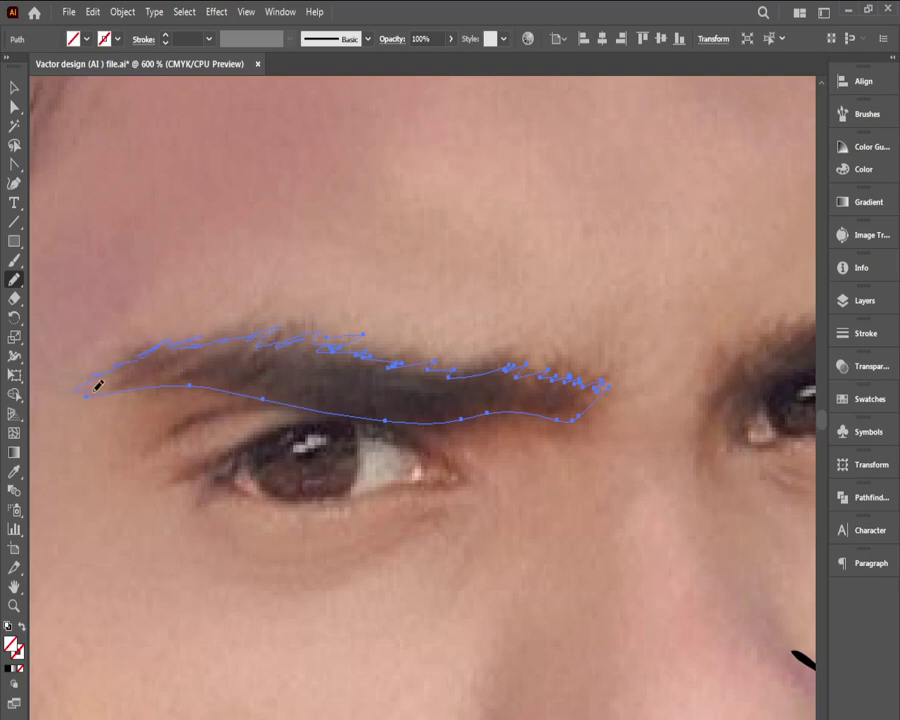
{"action": "left_click_drag", "start_coordinate": [86, 396], "coordinate": [125, 396]}
{"action": "left_click", "coordinate": [73, 39]}
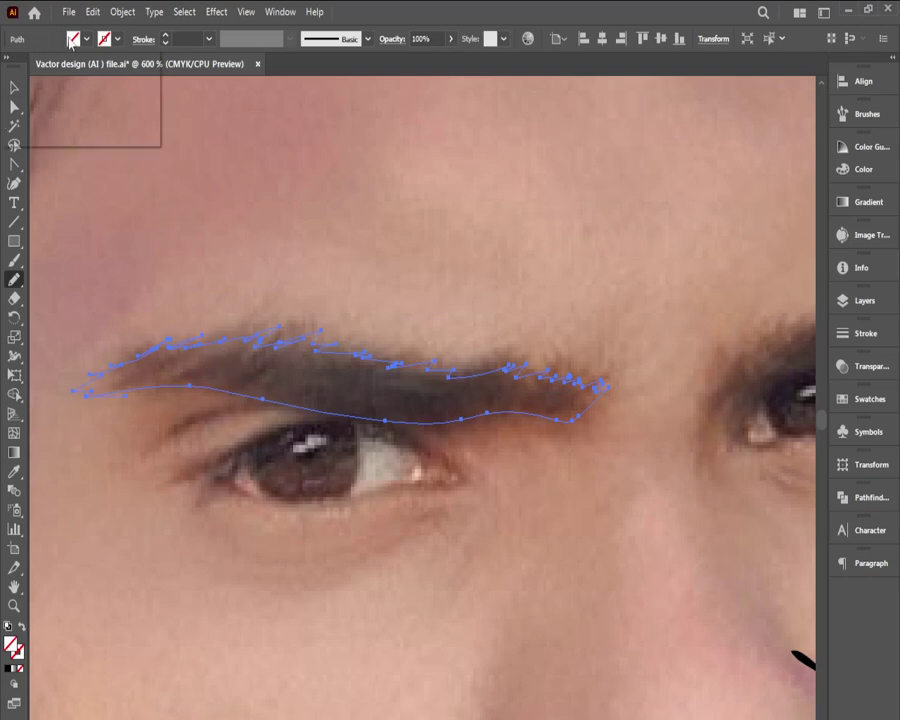
{"action": "left_click", "coordinate": [30, 64]}
{"action": "left_click", "coordinate": [39, 64]}
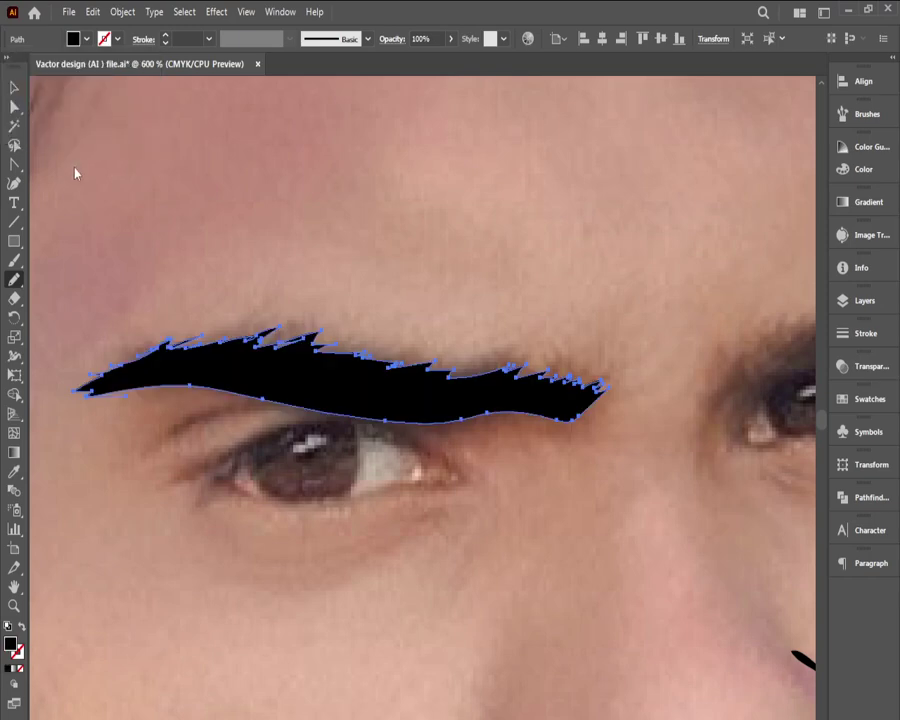
Step: Deselect the artwork, then select the black eyebrow shape and delete it
{"action": "left_click", "coordinate": [14, 87]}
{"action": "left_click", "coordinate": [148, 153]}
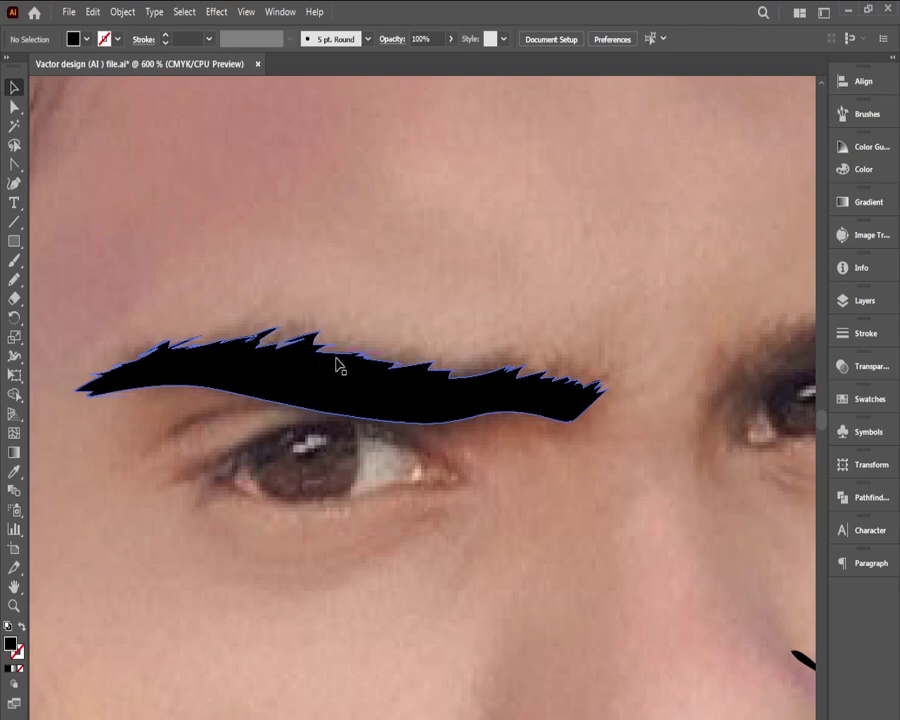
{"action": "left_click", "coordinate": [333, 405]}
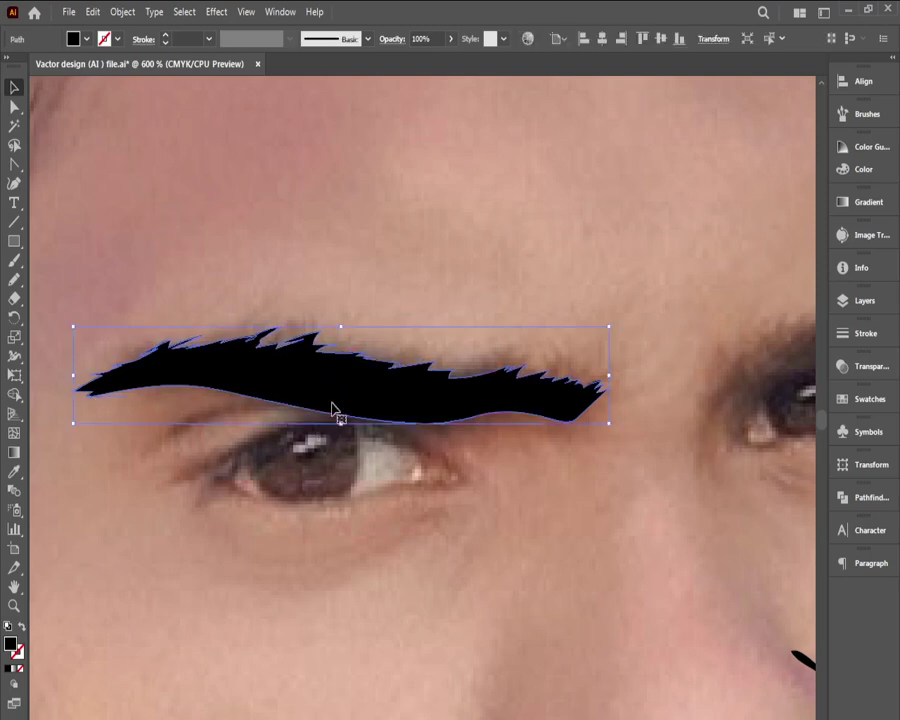
{"action": "key", "text": "Delete"}
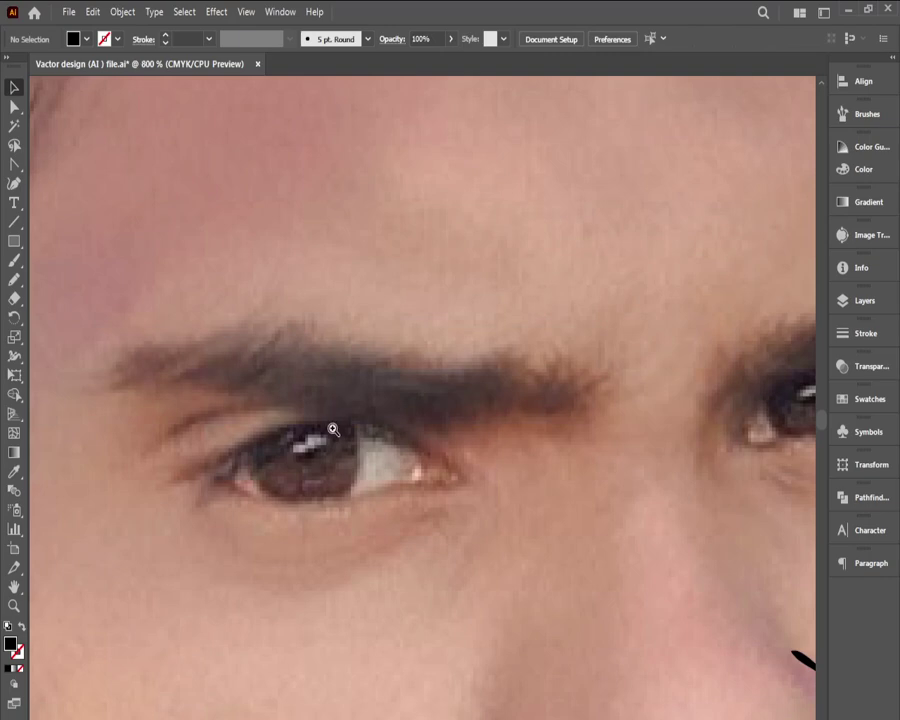
{"action": "left_click", "coordinate": [333, 430]}
{"action": "left_click", "coordinate": [366, 433]}
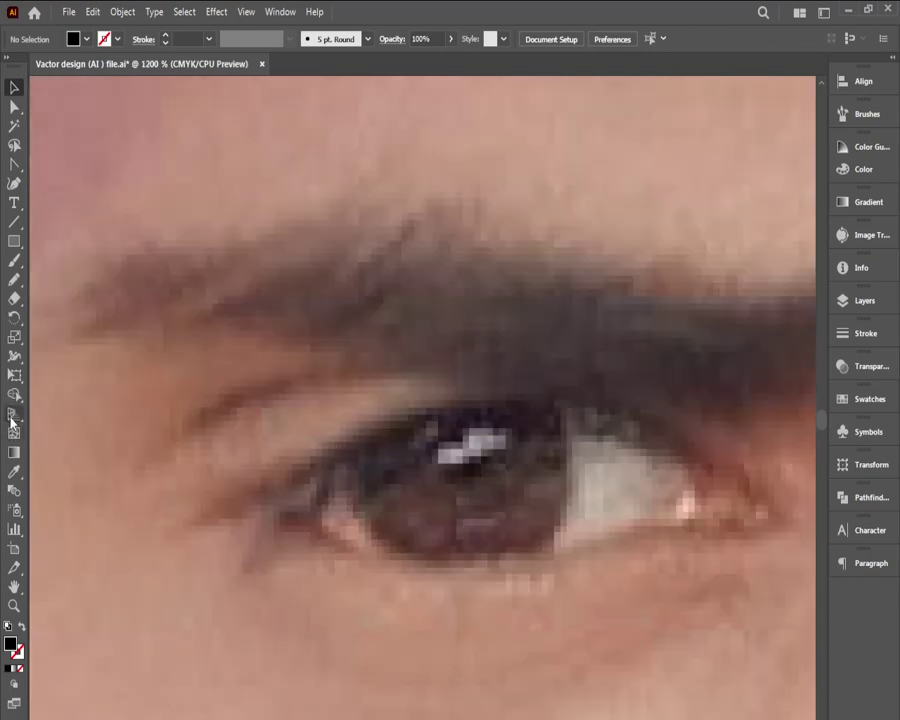
{"action": "left_click", "coordinate": [14, 281]}
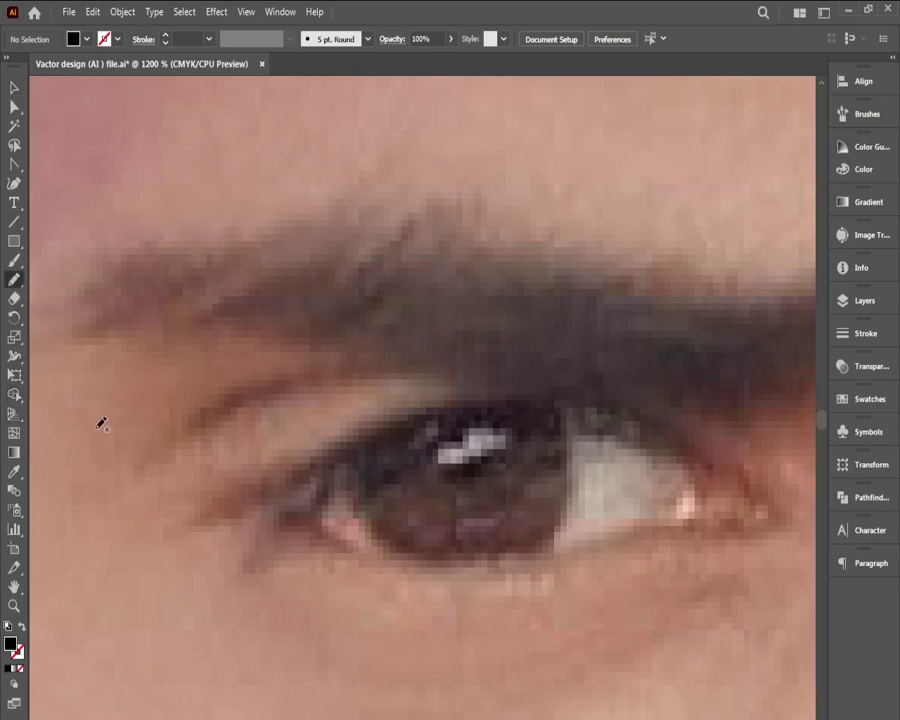
{"action": "mouse_move", "coordinate": [207, 509]}
{"action": "left_mouse_down"}
{"action": "mouse_move", "coordinate": [117, 441]}
{"action": "mouse_move", "coordinate": [353, 321]}
{"action": "mouse_move", "coordinate": [425, 314]}
{"action": "mouse_move", "coordinate": [537, 330]}
{"action": "mouse_move", "coordinate": [690, 422]}
{"action": "mouse_move", "coordinate": [763, 437]}
{"action": "left_mouse_up"}
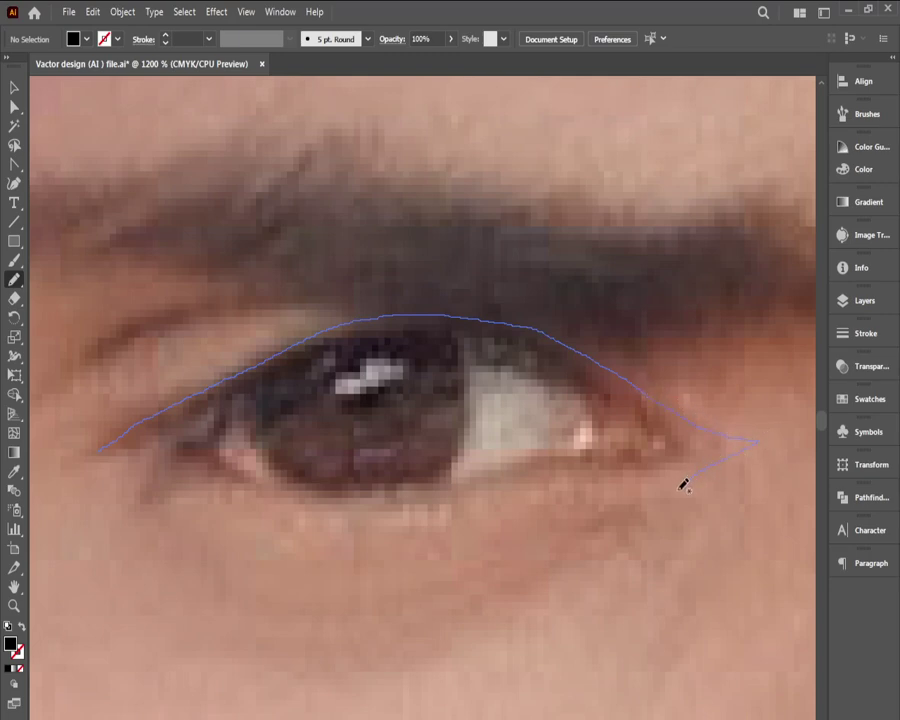
{"action": "mouse_move", "coordinate": [683, 485]}
{"action": "left_mouse_down"}
{"action": "mouse_move", "coordinate": [484, 585]}
{"action": "mouse_move", "coordinate": [367, 602]}
{"action": "mouse_move", "coordinate": [270, 592]}
{"action": "left_mouse_up"}
{"action": "mouse_move", "coordinate": [193, 553]}
{"action": "left_mouse_down"}
{"action": "mouse_move", "coordinate": [114, 496]}
{"action": "mouse_move", "coordinate": [88, 468]}
{"action": "mouse_move", "coordinate": [104, 440]}
{"action": "left_mouse_up"}
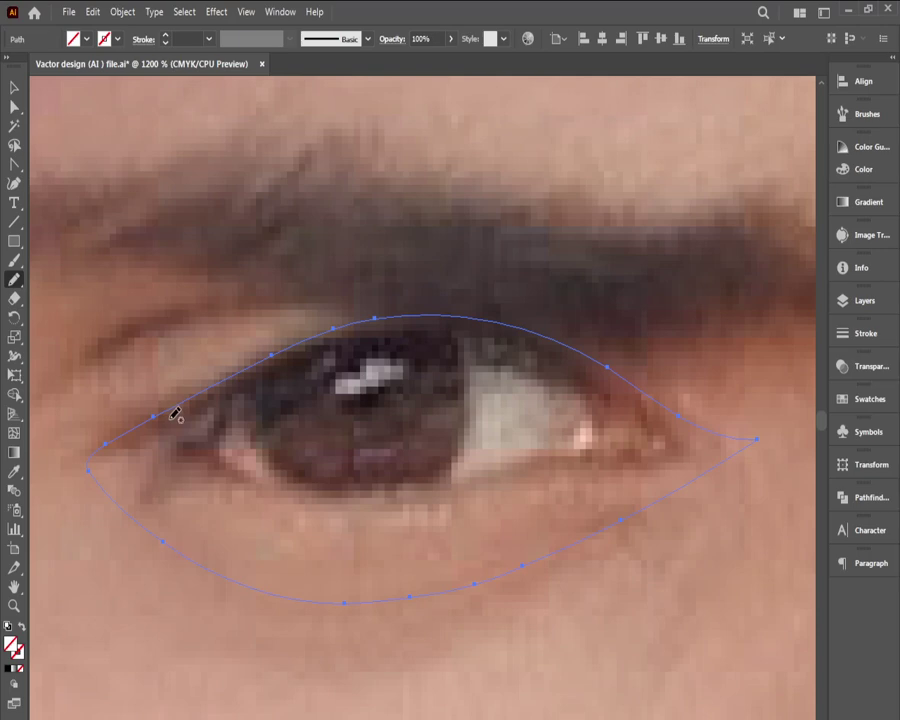
{"action": "key", "text": "super"}
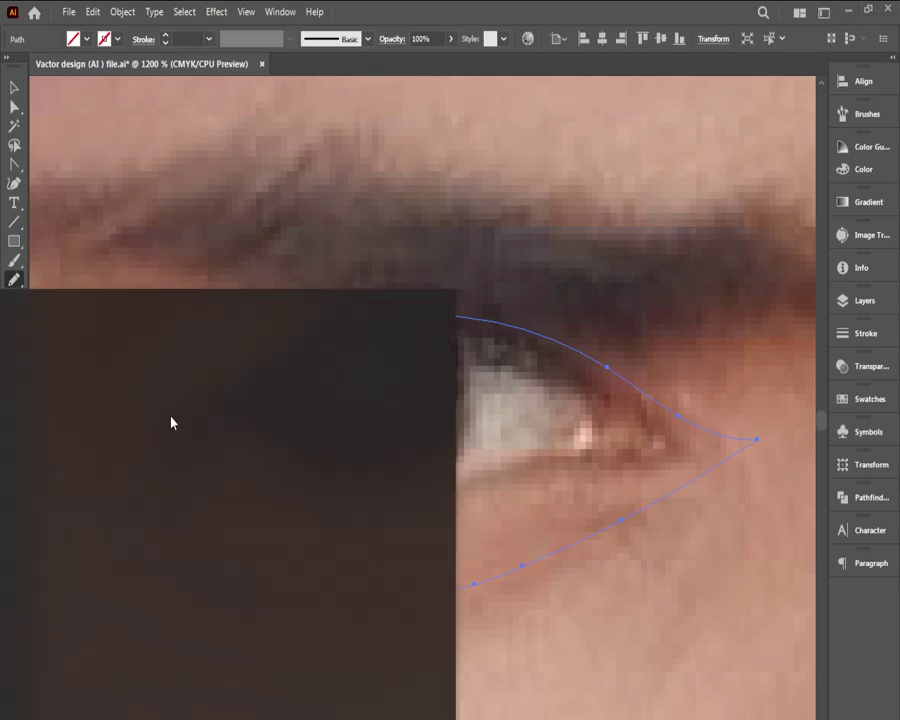
{"action": "key", "text": "super"}
{"action": "left_click", "coordinate": [427, 413], "text": "ctrl"}
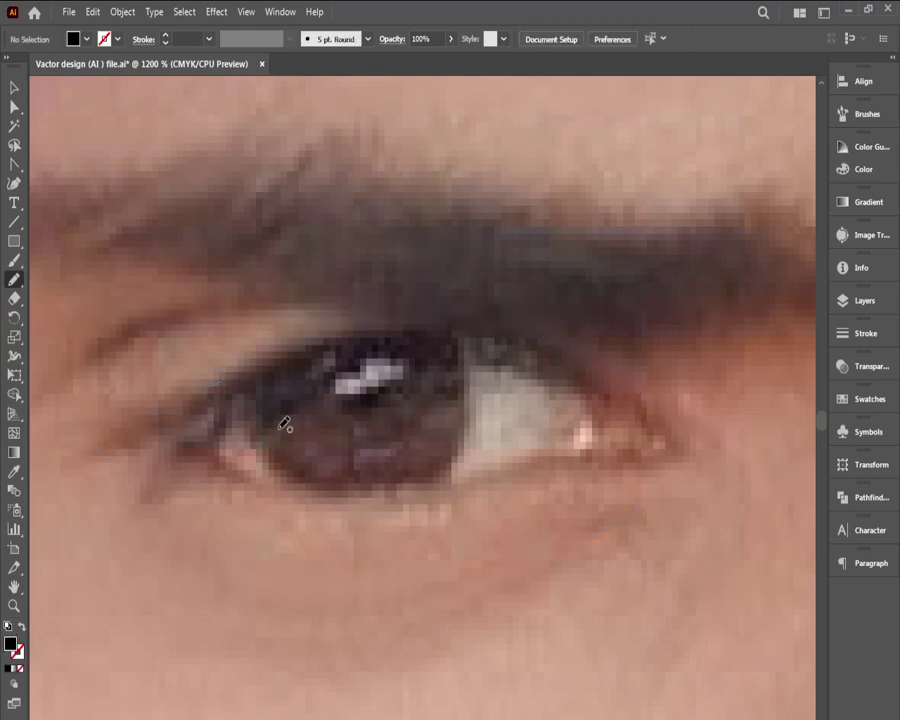
Step: Trace the outer outline of the eye as a closed Pencil path and give it a 0.25 pt black stroke
{"action": "mouse_move", "coordinate": [97, 445]}
{"action": "left_mouse_down"}
{"action": "mouse_move", "coordinate": [152, 414]}
{"action": "mouse_move", "coordinate": [325, 343]}
{"action": "mouse_move", "coordinate": [396, 329]}
{"action": "mouse_move", "coordinate": [494, 330]}
{"action": "mouse_move", "coordinate": [575, 363]}
{"action": "mouse_move", "coordinate": [709, 443]}
{"action": "mouse_move", "coordinate": [631, 476]}
{"action": "mouse_move", "coordinate": [378, 521]}
{"action": "mouse_move", "coordinate": [301, 517]}
{"action": "mouse_move", "coordinate": [92, 444]}
{"action": "left_mouse_up"}
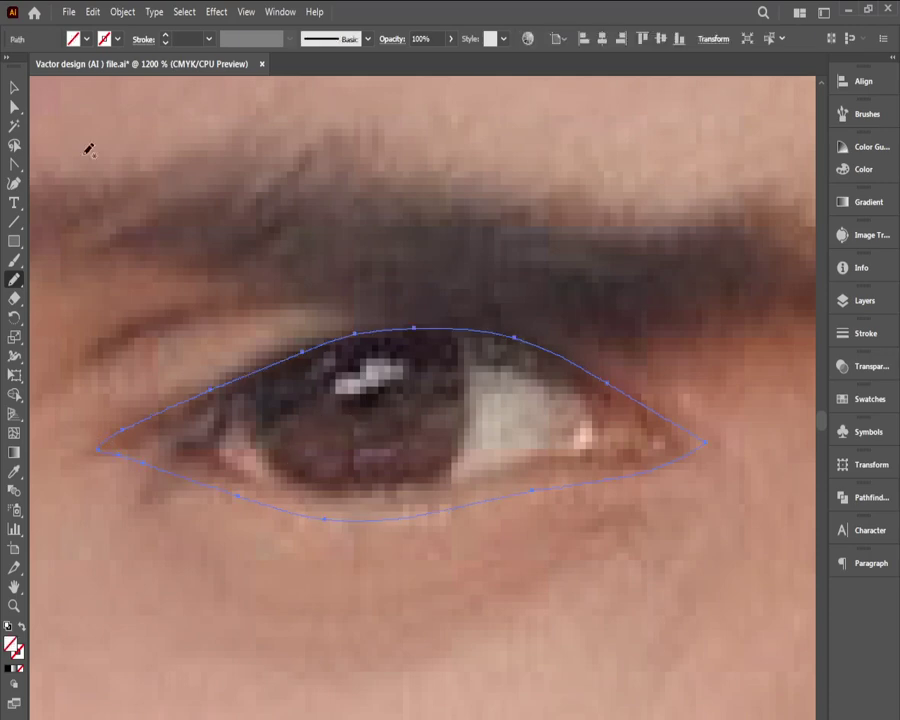
{"action": "left_click", "coordinate": [166, 39]}
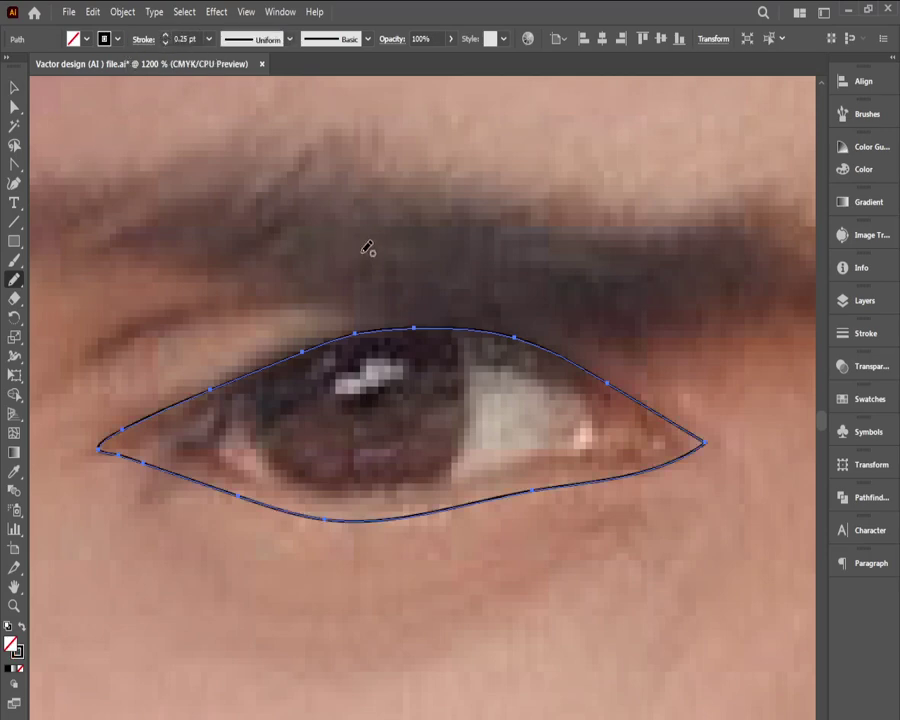
Step: Smooth the outline's upper eyelid with the Curvature tool by adding two anchor points and nudging the one between them outward
{"action": "left_click", "coordinate": [14, 183]}
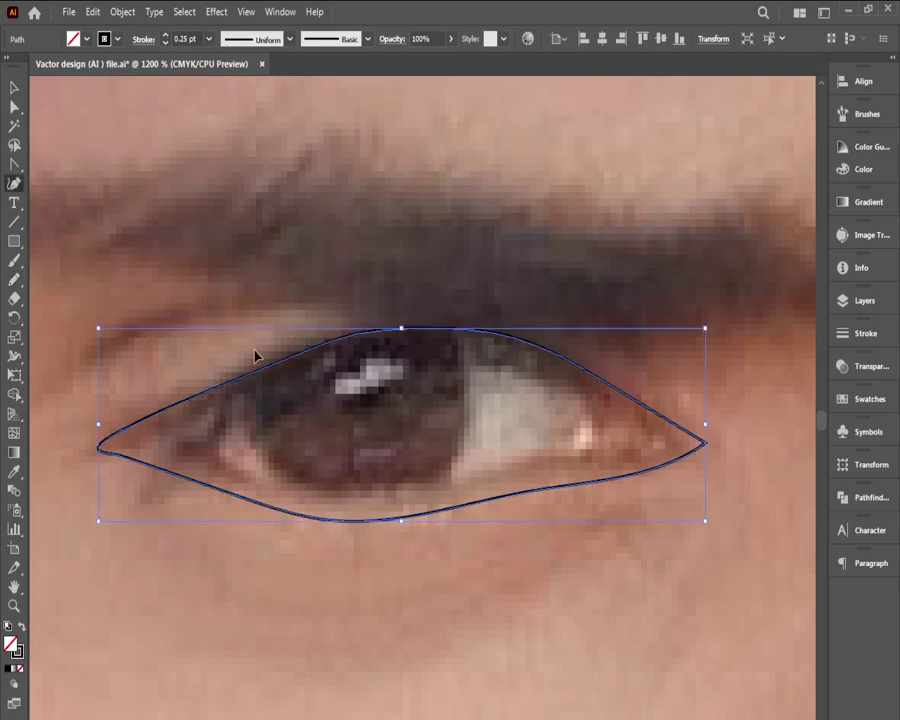
{"action": "left_click", "coordinate": [254, 356], "text": "ctrl"}
{"action": "left_click", "coordinate": [265, 361], "text": "ctrl"}
{"action": "left_click_drag", "start_coordinate": [382, 480], "coordinate": [89, 326]}
{"action": "left_click_drag", "start_coordinate": [169, 370], "coordinate": [84, 343]}
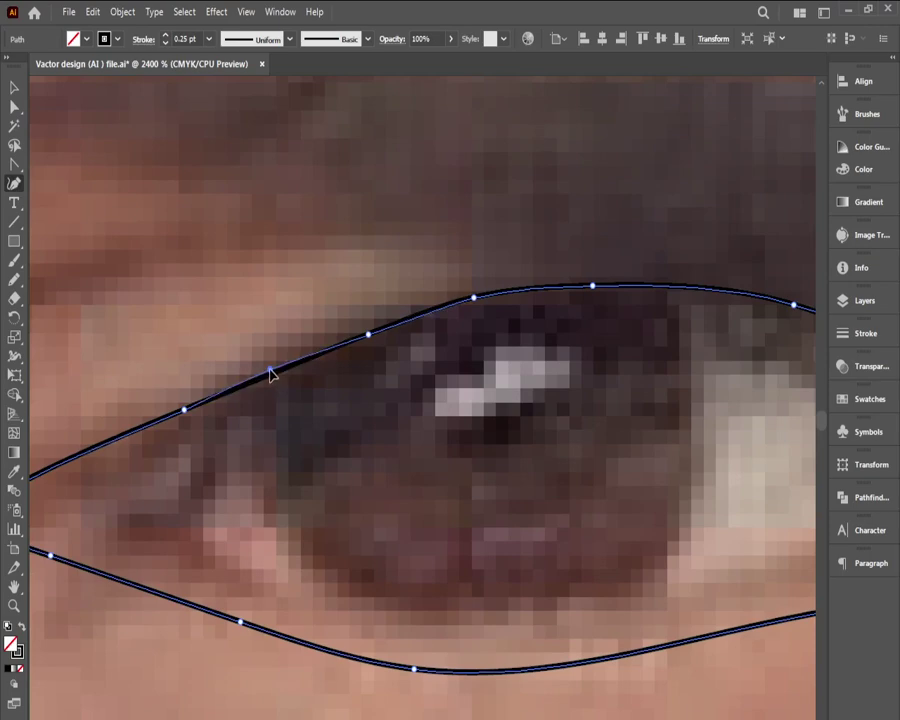
{"action": "left_click", "coordinate": [269, 370]}
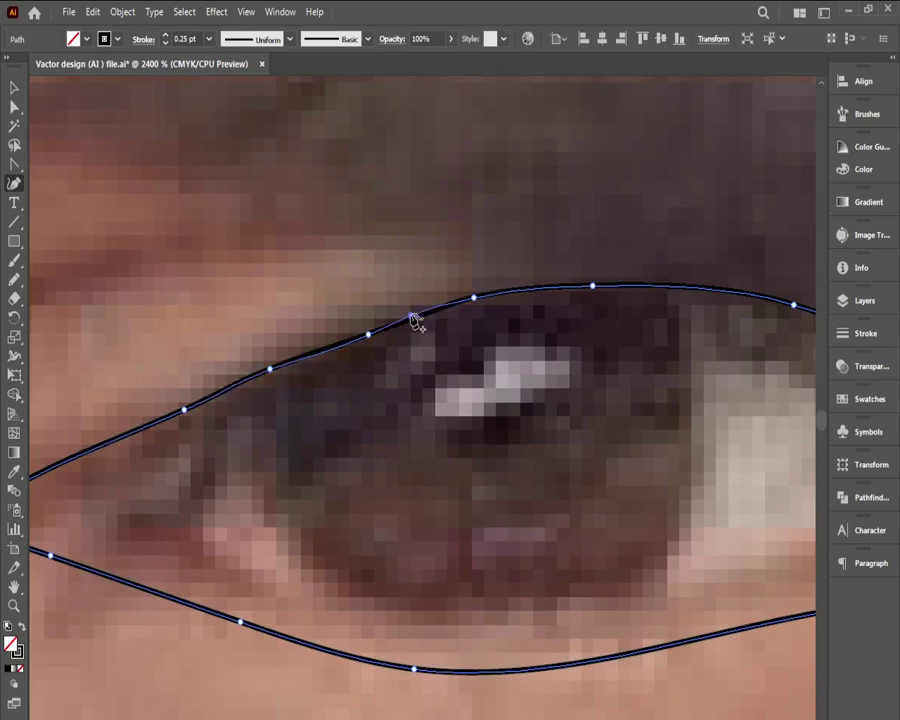
{"action": "left_click", "coordinate": [412, 316]}
{"action": "left_click_drag", "start_coordinate": [369, 334], "coordinate": [364, 329]}
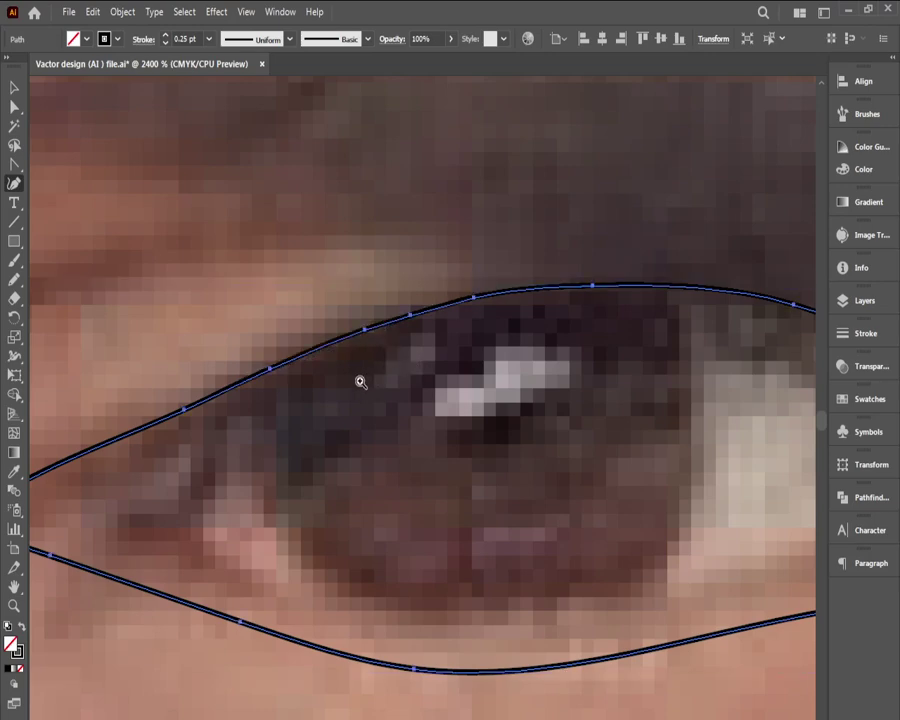
Step: Shift two anchor points near the outer part of the upper eyelid slightly upward to even the curve, and deselect the outline
{"action": "left_click", "coordinate": [359, 380], "text": "ctrl+alt"}
{"action": "left_click", "coordinate": [358, 381], "text": "ctrl+alt"}
{"action": "left_click_drag", "start_coordinate": [417, 418], "coordinate": [314, 408]}
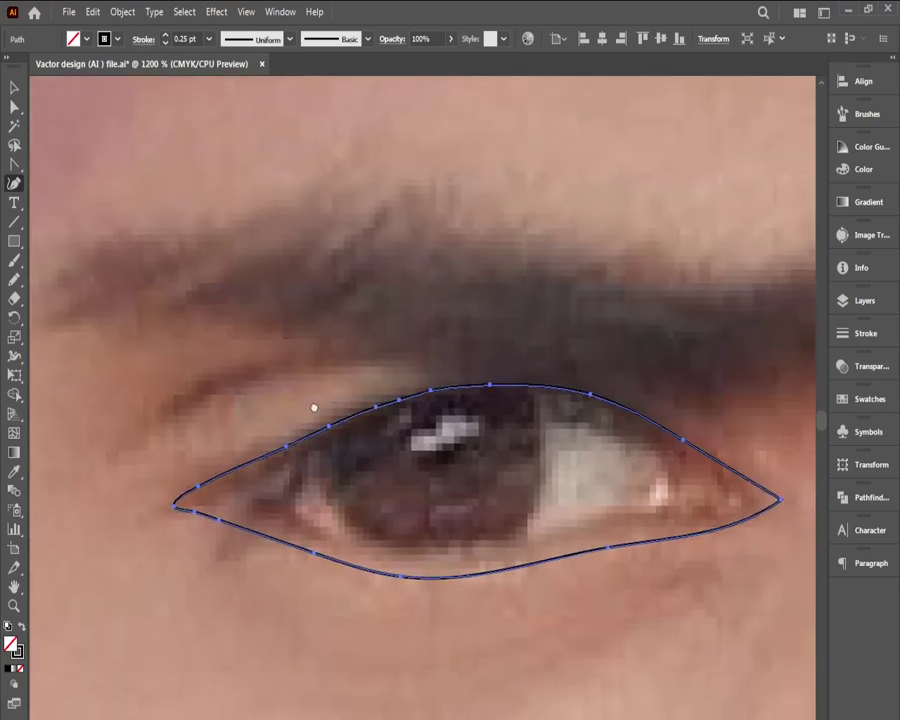
{"action": "left_click", "coordinate": [297, 447], "text": "ctrl"}
{"action": "left_click", "coordinate": [297, 447], "text": "ctrl"}
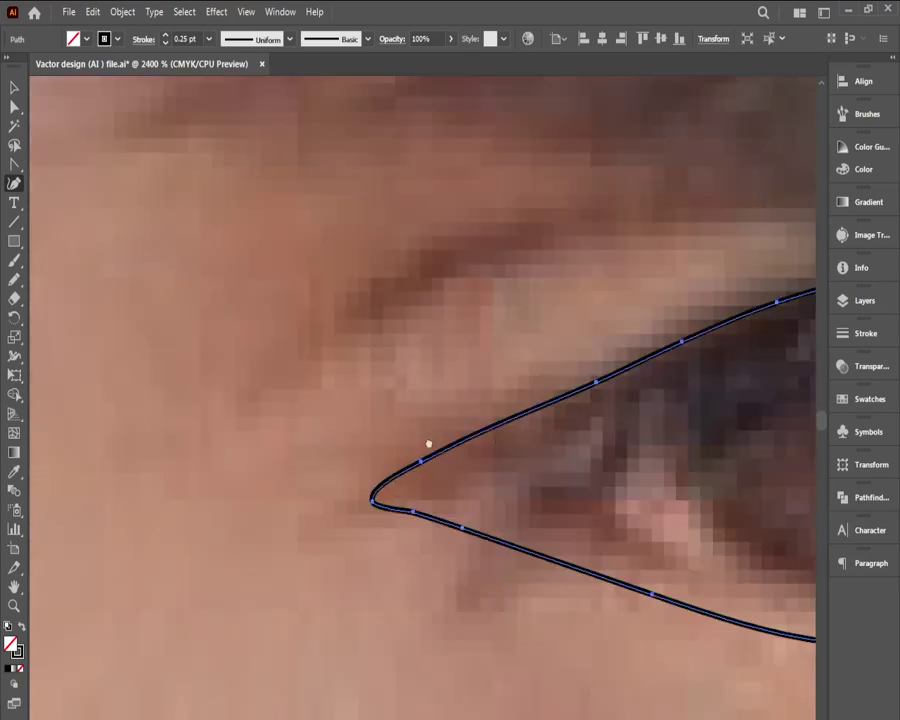
{"action": "left_click_drag", "start_coordinate": [607, 443], "coordinate": [213, 456]}
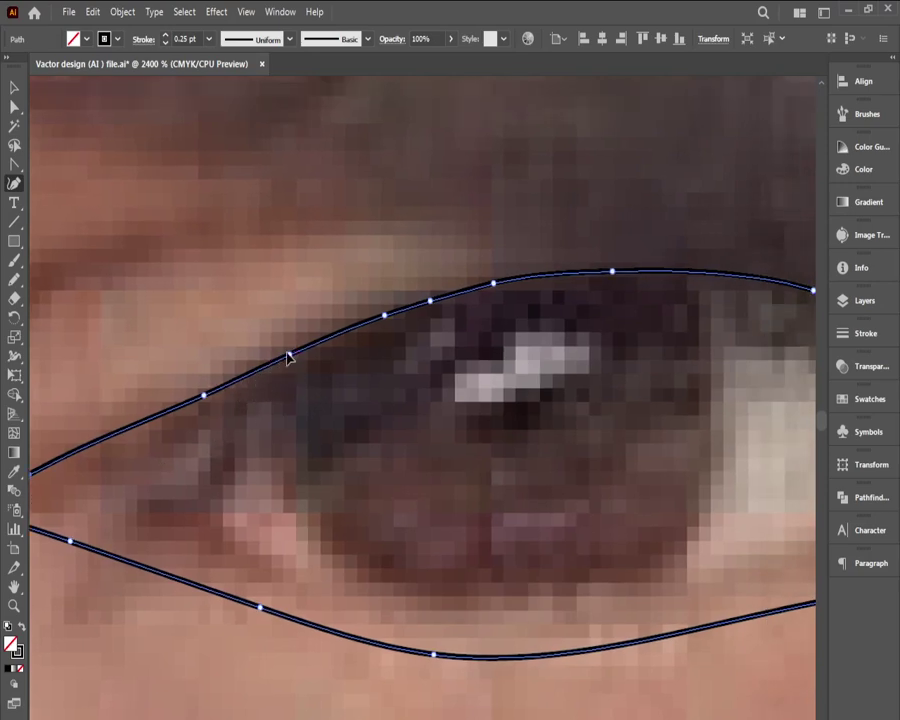
{"action": "left_click", "coordinate": [285, 353]}
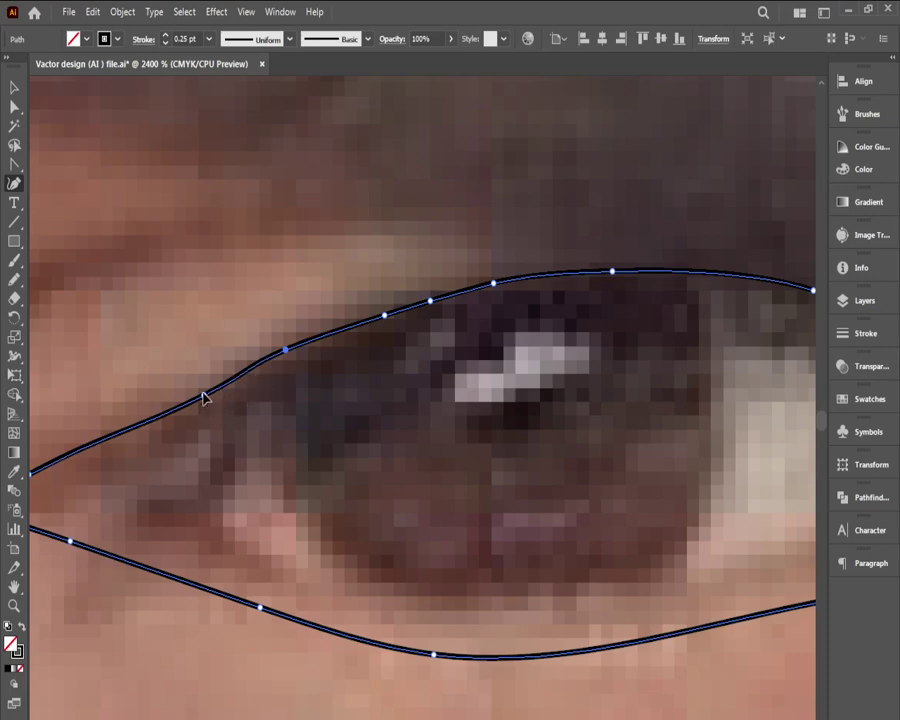
{"action": "left_click", "coordinate": [203, 394]}
{"action": "left_click_drag", "start_coordinate": [203, 392], "coordinate": [201, 389]}
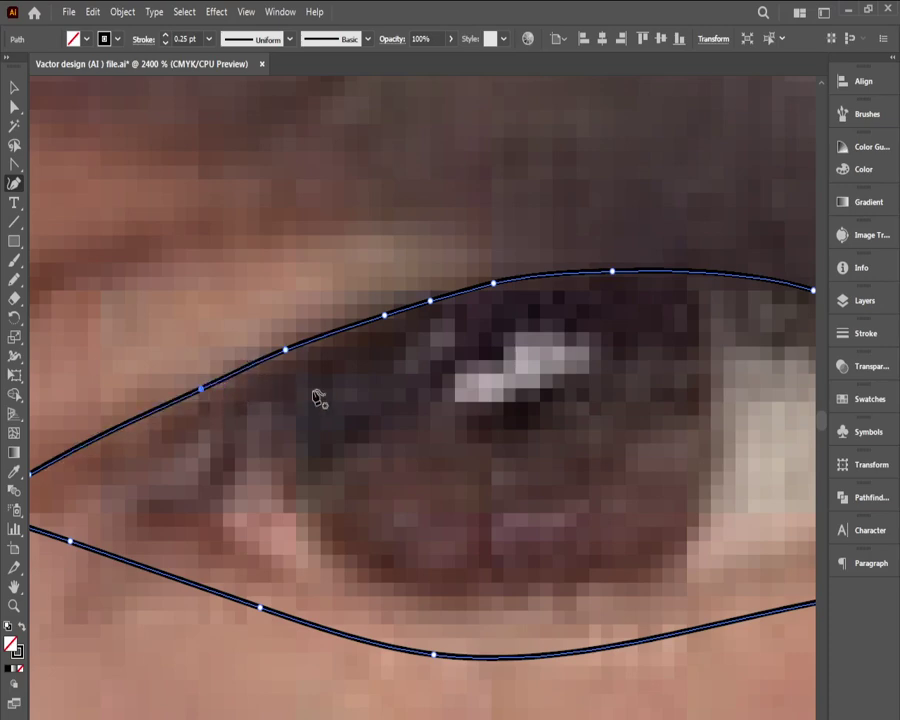
{"action": "scroll", "coordinate": [340, 375], "scroll_direction": "down", "scroll_amount": 3}
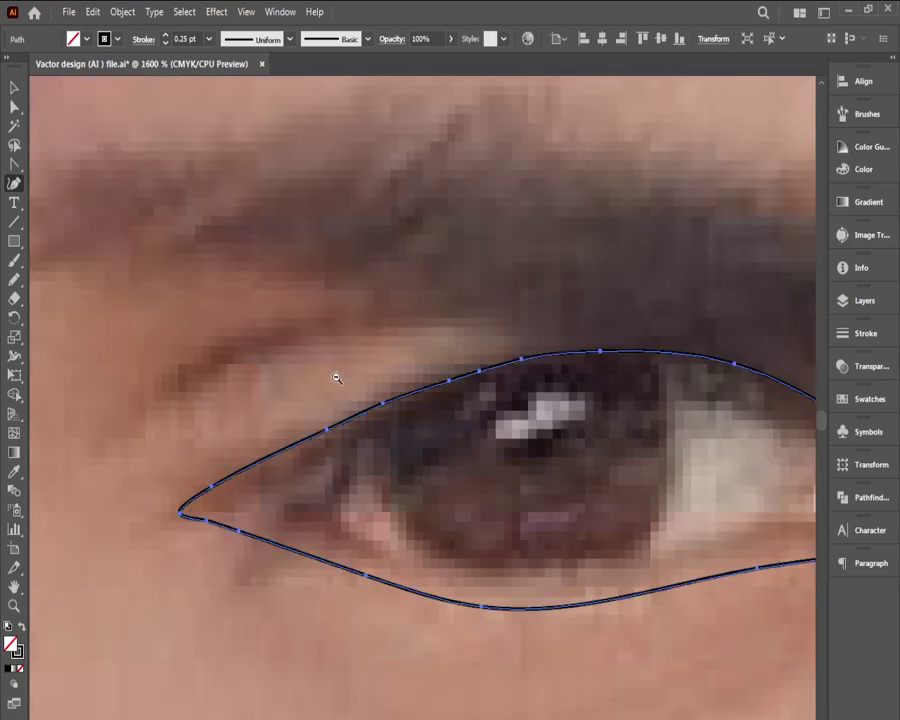
{"action": "left_click_drag", "start_coordinate": [398, 430], "coordinate": [155, 375]}
{"action": "key", "text": "ctrl"}
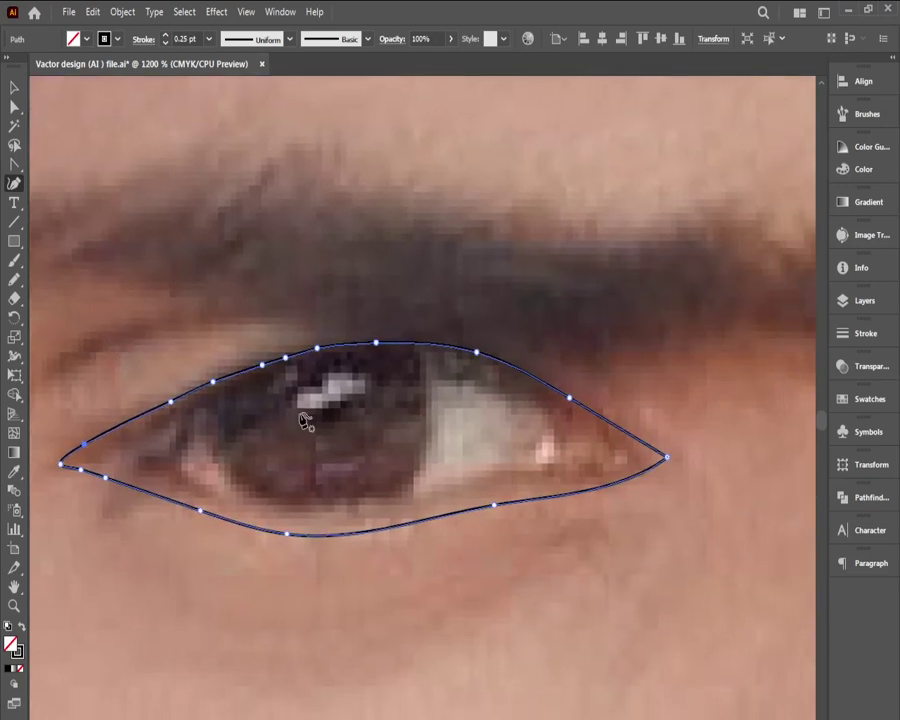
{"action": "left_click", "coordinate": [304, 413], "text": "ctrl"}
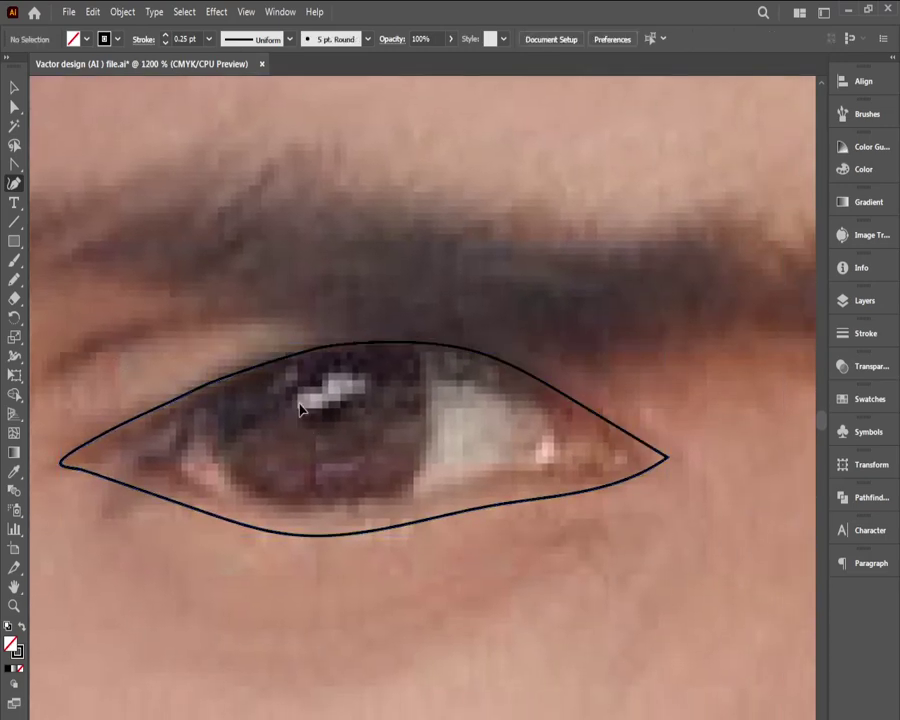
Step: Trace a second closed Pencil outline just inside the eye outline, along the inner lid edges, and deselect it
{"action": "left_click", "coordinate": [300, 408], "text": "ctrl"}
{"action": "left_click_drag", "start_coordinate": [333, 454], "coordinate": [186, 428]}
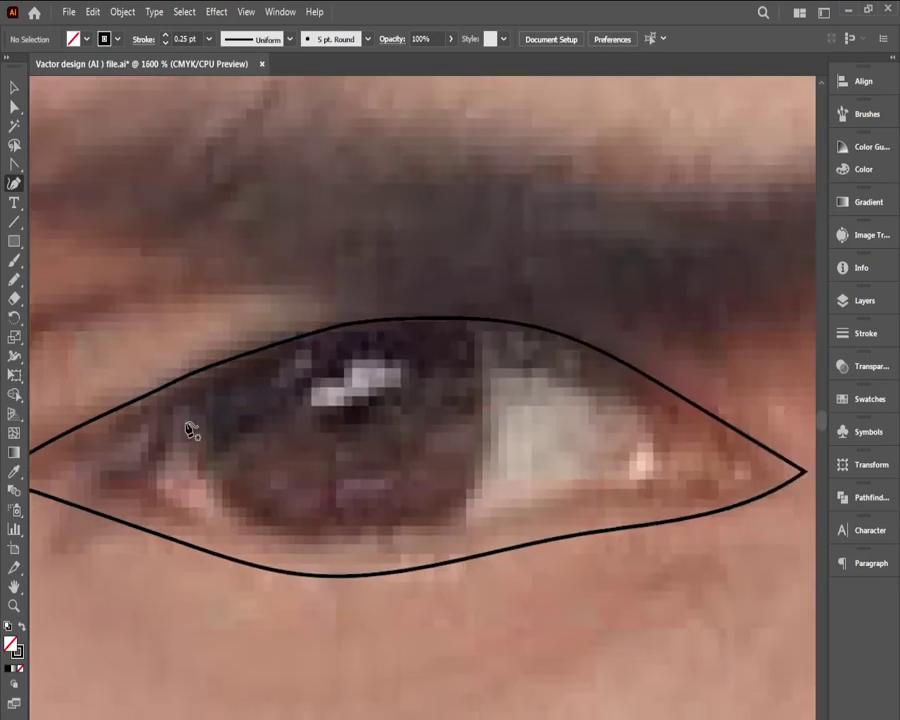
{"action": "left_click", "coordinate": [15, 278]}
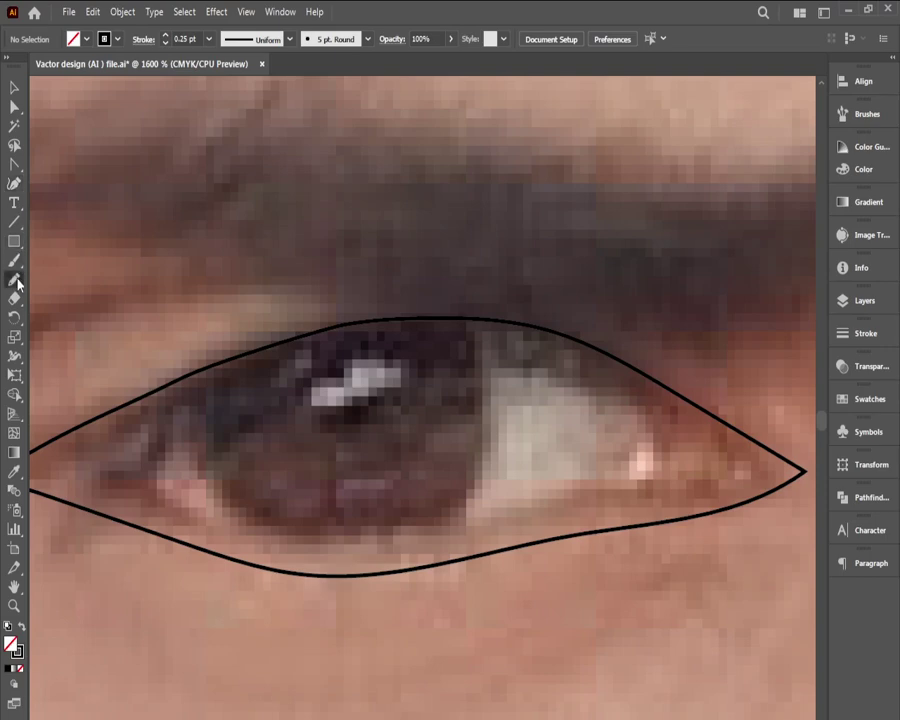
{"action": "left_click", "coordinate": [170, 433], "text": "ctrl+alt"}
{"action": "left_click_drag", "start_coordinate": [299, 454], "coordinate": [88, 420]}
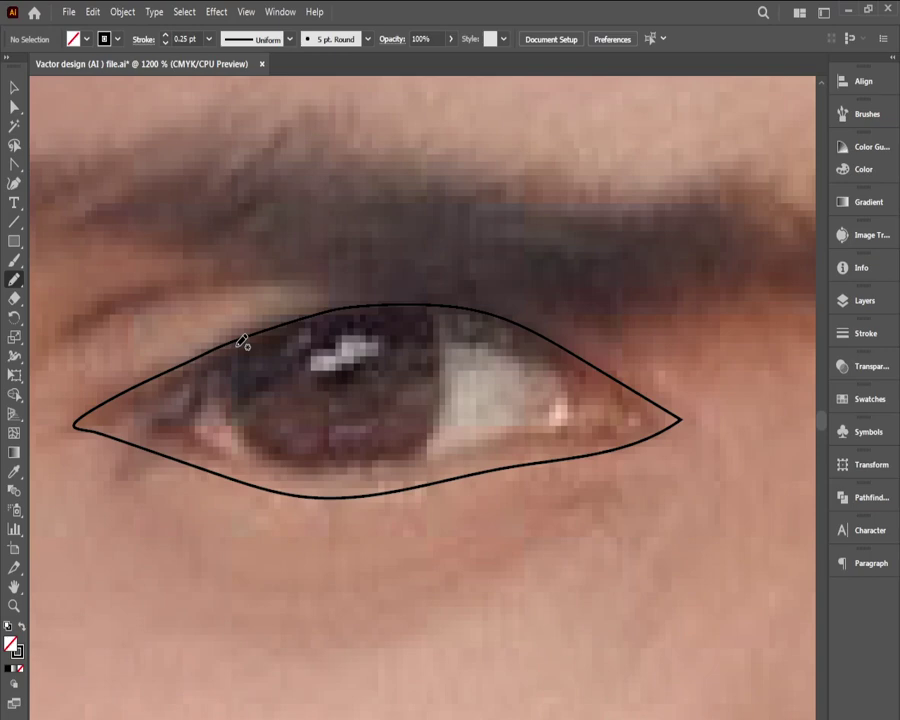
{"action": "mouse_move", "coordinate": [152, 404]}
{"action": "left_mouse_down"}
{"action": "mouse_move", "coordinate": [209, 366]}
{"action": "mouse_move", "coordinate": [321, 323]}
{"action": "mouse_move", "coordinate": [423, 315]}
{"action": "mouse_move", "coordinate": [492, 326]}
{"action": "mouse_move", "coordinate": [652, 404]}
{"action": "mouse_move", "coordinate": [649, 418]}
{"action": "mouse_move", "coordinate": [581, 438]}
{"action": "mouse_move", "coordinate": [348, 481]}
{"action": "mouse_move", "coordinate": [237, 461]}
{"action": "left_mouse_up"}
{"action": "mouse_move", "coordinate": [205, 450]}
{"action": "left_mouse_down"}
{"action": "mouse_move", "coordinate": [127, 419]}
{"action": "mouse_move", "coordinate": [162, 400]}
{"action": "mouse_move", "coordinate": [124, 417]}
{"action": "left_mouse_up"}
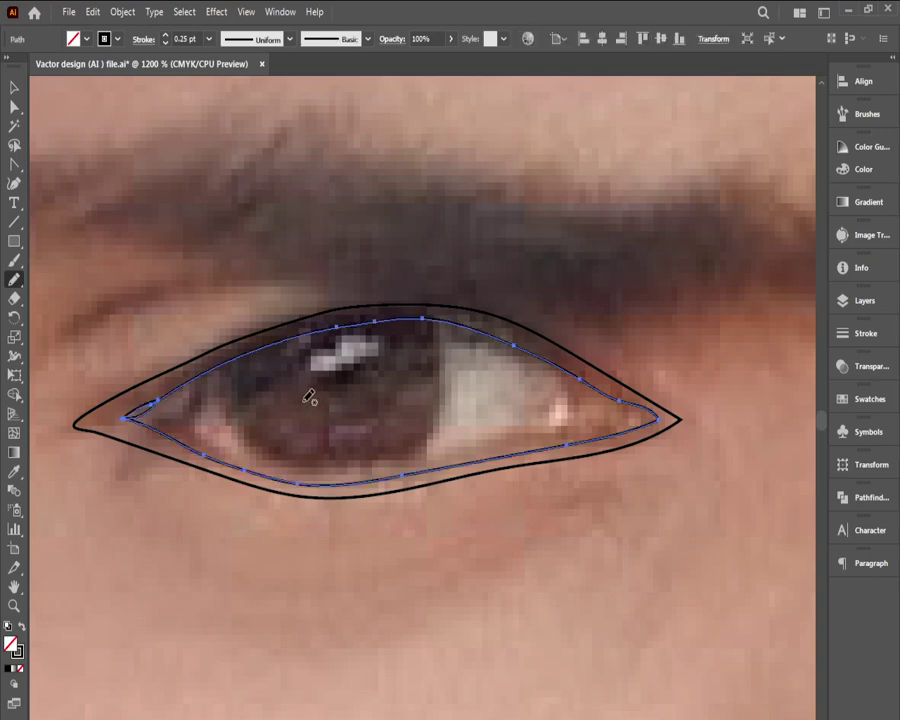
{"action": "left_click", "coordinate": [14, 87]}
{"action": "left_click", "coordinate": [295, 355]}
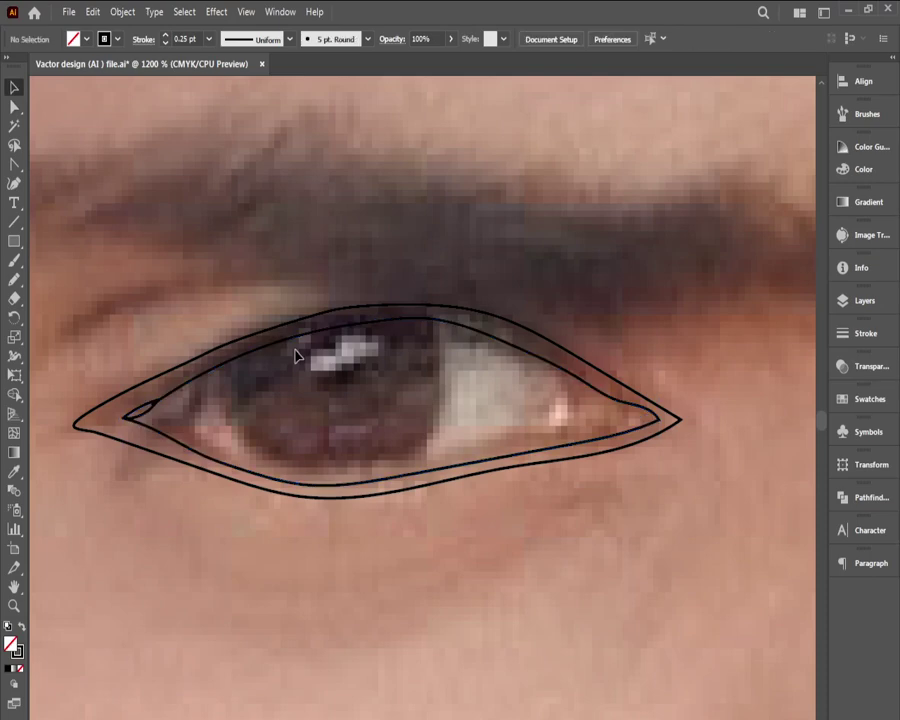
Step: Trace the iris as a closed Pencil outline reaching up over the inner lid line, and deselect it
{"action": "scroll", "coordinate": [303, 377], "scroll_direction": "up", "scroll_amount": 3}
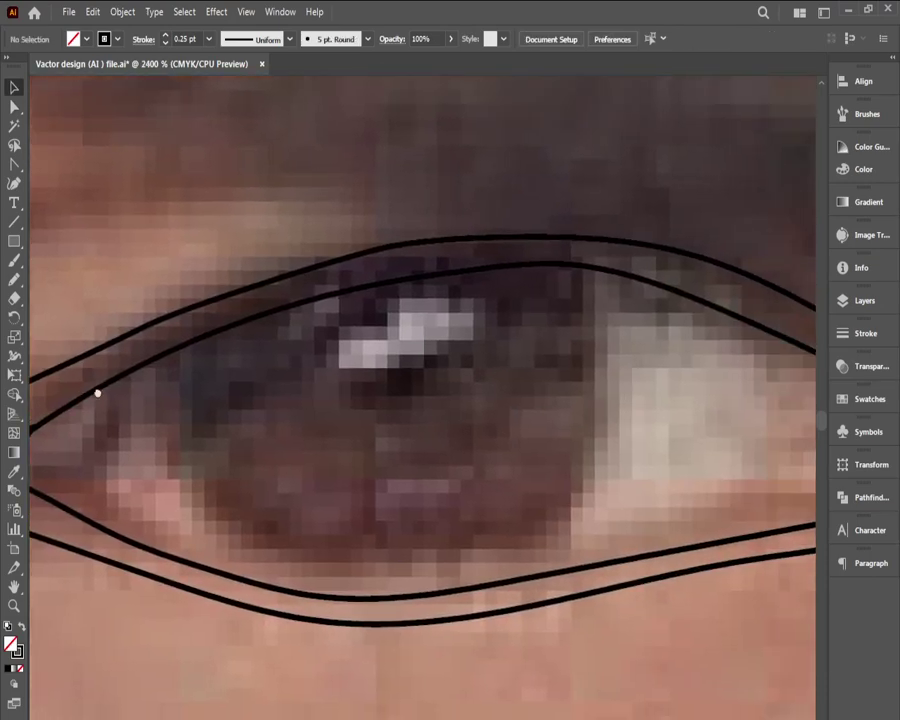
{"action": "scroll", "coordinate": [181, 341], "scroll_direction": "right", "scroll_amount": 2}
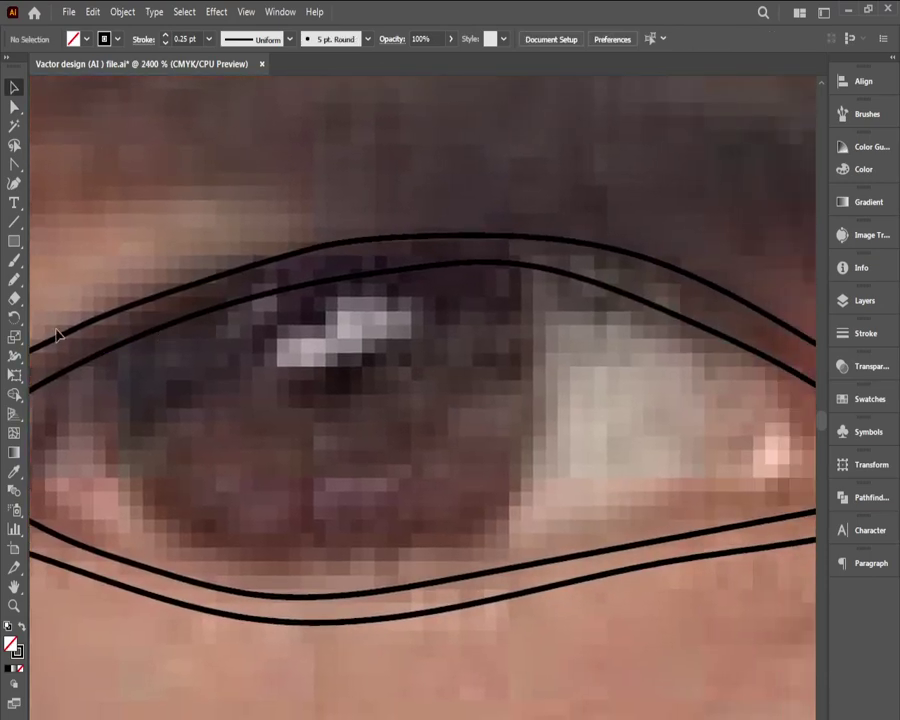
{"action": "left_click", "coordinate": [14, 281]}
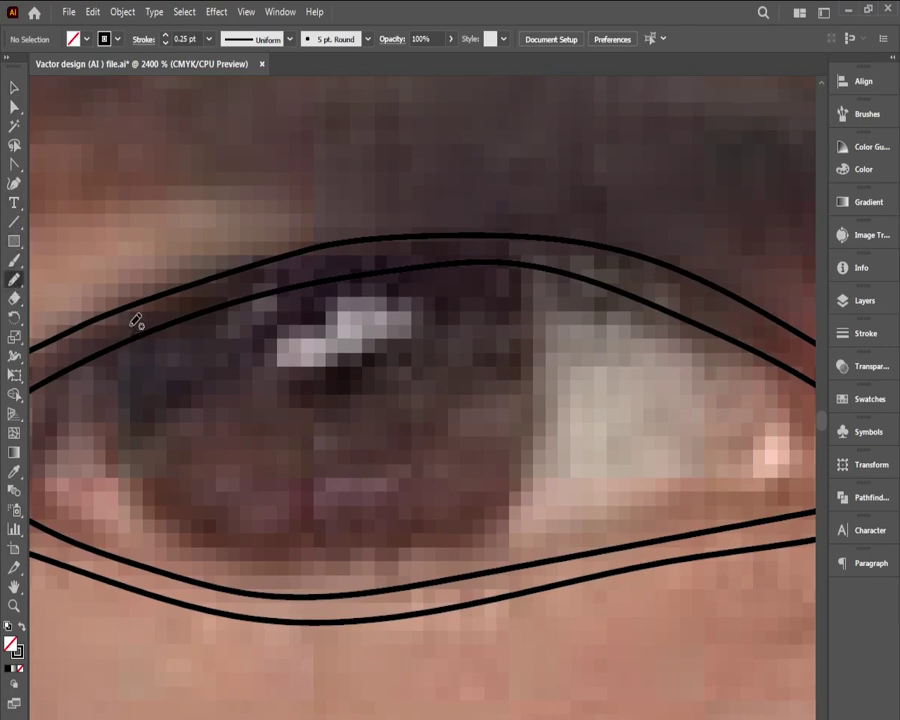
{"action": "mouse_move", "coordinate": [129, 331]}
{"action": "left_mouse_down"}
{"action": "mouse_move", "coordinate": [100, 397]}
{"action": "mouse_move", "coordinate": [109, 471]}
{"action": "mouse_move", "coordinate": [124, 511]}
{"action": "mouse_move", "coordinate": [175, 546]}
{"action": "mouse_move", "coordinate": [267, 561]}
{"action": "mouse_move", "coordinate": [391, 561]}
{"action": "mouse_move", "coordinate": [450, 542]}
{"action": "mouse_move", "coordinate": [505, 498]}
{"action": "mouse_move", "coordinate": [542, 436]}
{"action": "left_mouse_up"}
{"action": "mouse_move", "coordinate": [557, 350]}
{"action": "left_mouse_down"}
{"action": "mouse_move", "coordinate": [538, 274]}
{"action": "mouse_move", "coordinate": [516, 249]}
{"action": "mouse_move", "coordinate": [497, 246]}
{"action": "mouse_move", "coordinate": [413, 246]}
{"action": "mouse_move", "coordinate": [250, 270]}
{"action": "mouse_move", "coordinate": [132, 335]}
{"action": "left_mouse_up"}
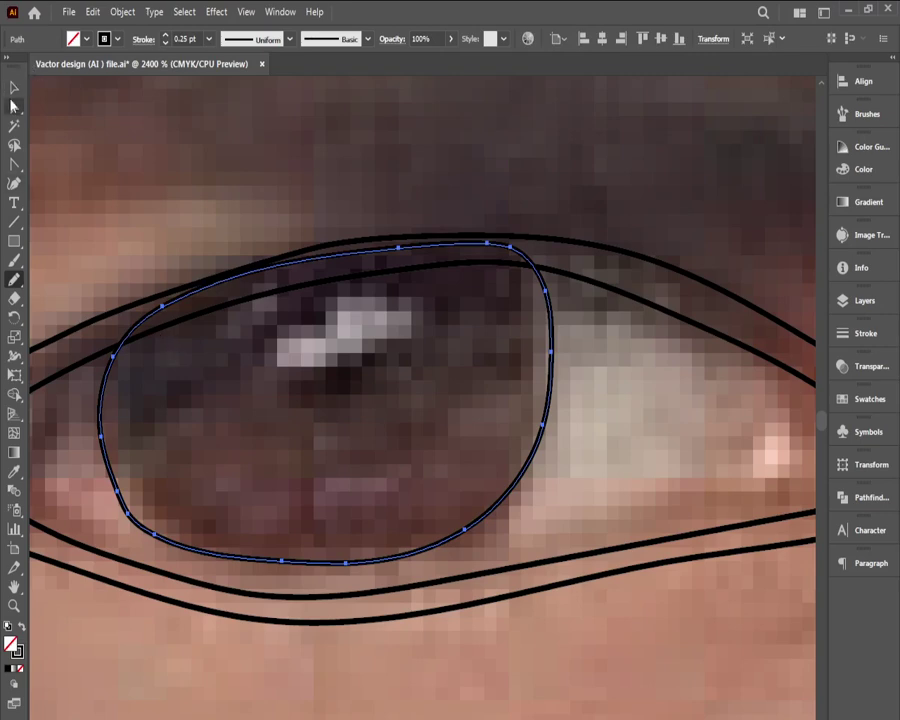
{"action": "left_click", "coordinate": [13, 89]}
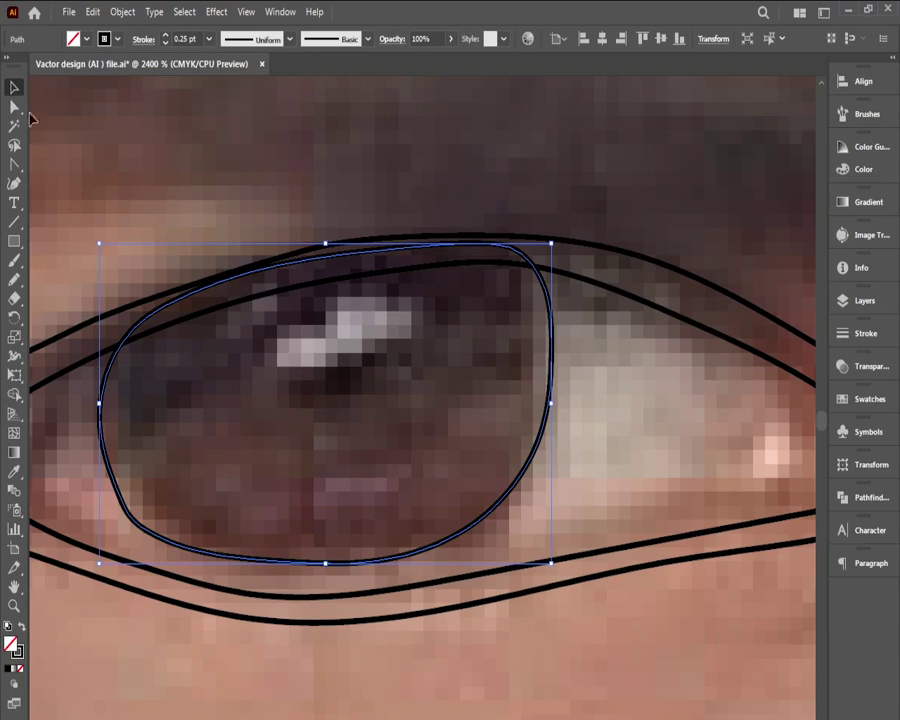
{"action": "key", "text": "ctrl+shift+a"}
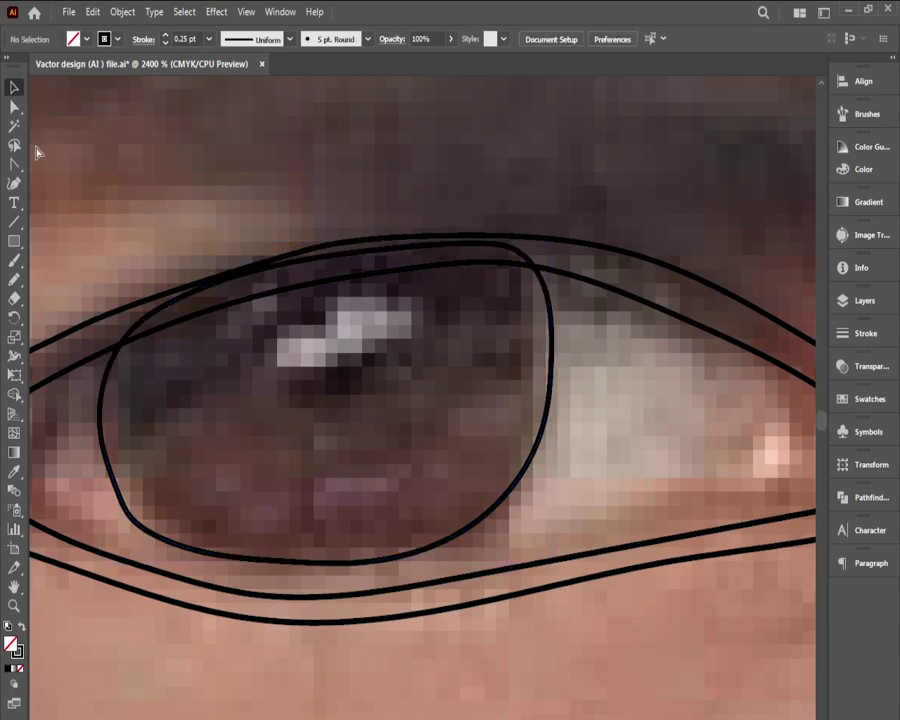
Step: Examine how the iris and lid outlines fit the photographed eye, both from a distance and up close
{"action": "left_click", "coordinate": [293, 349], "text": "ctrl+alt"}
{"action": "left_click", "coordinate": [291, 353], "text": "ctrl+alt"}
{"action": "left_click", "coordinate": [291, 353], "text": "ctrl+alt"}
{"action": "left_click_drag", "start_coordinate": [418, 446], "coordinate": [180, 371]}
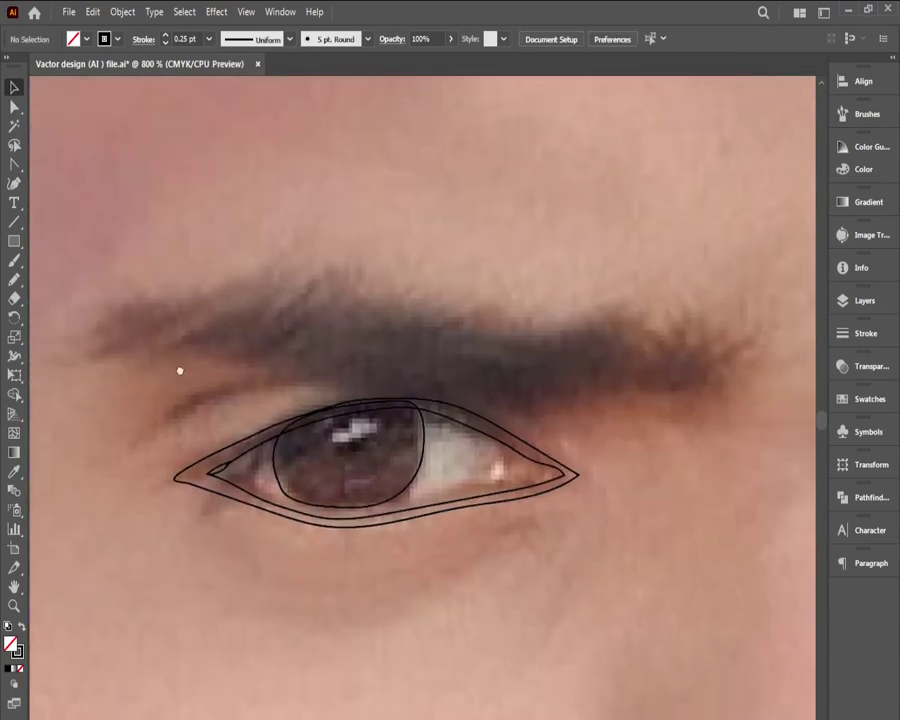
{"action": "left_click", "coordinate": [323, 438], "text": "ctrl+alt"}
{"action": "left_click_drag", "start_coordinate": [386, 427], "coordinate": [229, 432]}
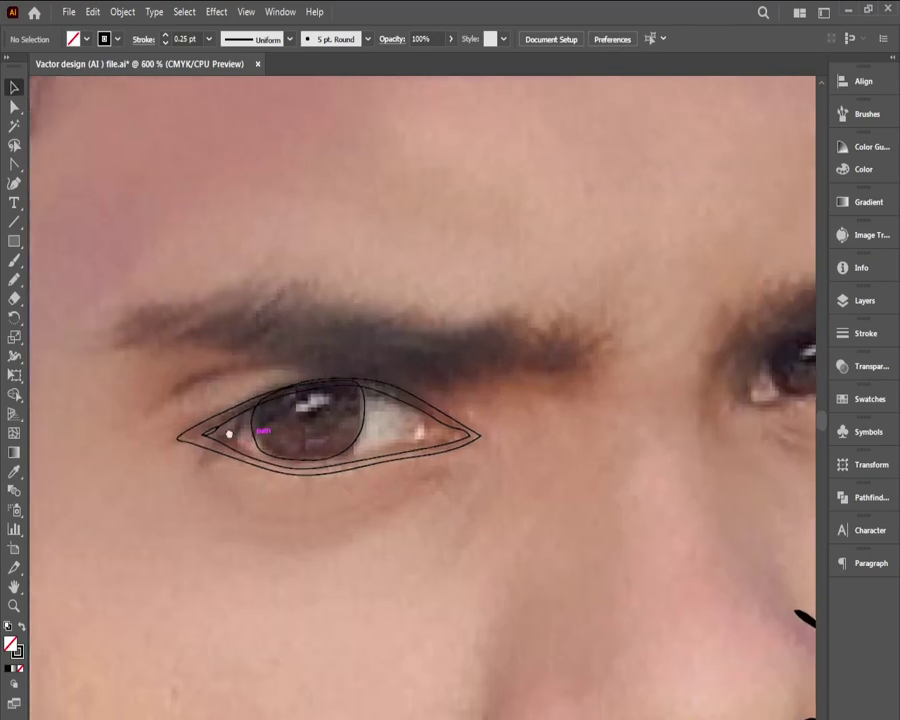
{"action": "left_click_drag", "start_coordinate": [383, 450], "coordinate": [151, 432]}
{"action": "left_click", "coordinate": [239, 412], "text": "ctrl"}
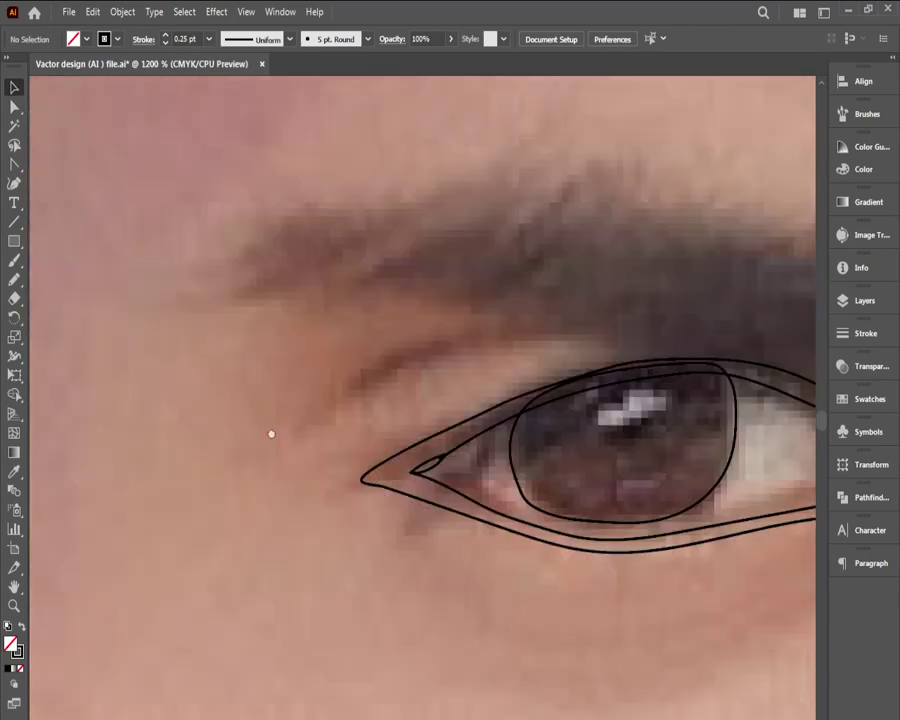
{"action": "left_click_drag", "start_coordinate": [521, 481], "coordinate": [52, 405]}
{"action": "left_click", "coordinate": [172, 370], "text": "ctrl"}
{"action": "left_click", "coordinate": [172, 370], "text": "ctrl"}
{"action": "left_click_drag", "start_coordinate": [344, 418], "coordinate": [2, 348]}
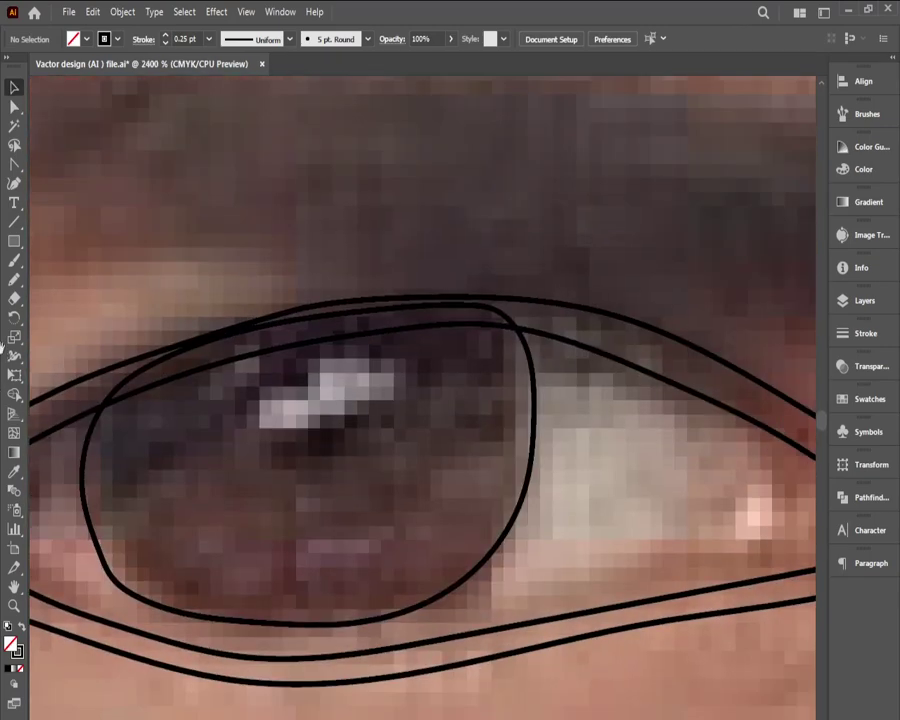
Step: Trace the white of the eye between the iris and the inner corner as a closed Pencil path, and deselect it
{"action": "left_click", "coordinate": [14, 279]}
{"action": "scroll", "coordinate": [52, 297], "scroll_direction": "right", "scroll_amount": 5}
{"action": "scroll", "coordinate": [200, 300], "scroll_direction": "down", "scroll_amount": 2}
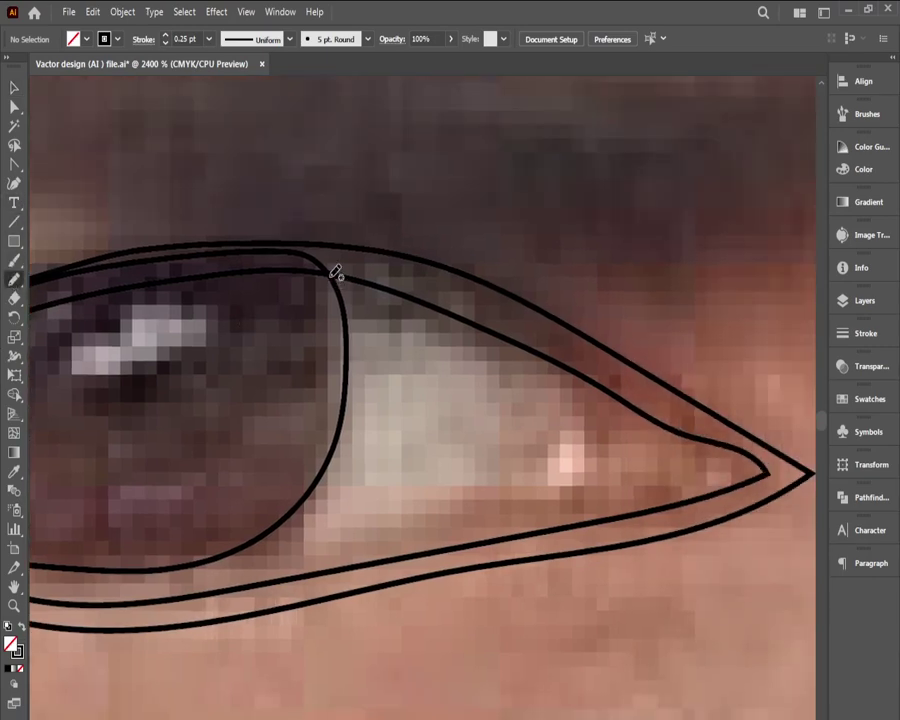
{"action": "mouse_move", "coordinate": [338, 264]}
{"action": "left_mouse_down"}
{"action": "mouse_move", "coordinate": [315, 293]}
{"action": "mouse_move", "coordinate": [308, 397]}
{"action": "mouse_move", "coordinate": [306, 456]}
{"action": "mouse_move", "coordinate": [328, 496]}
{"action": "mouse_move", "coordinate": [407, 510]}
{"action": "mouse_move", "coordinate": [484, 504]}
{"action": "left_mouse_up"}
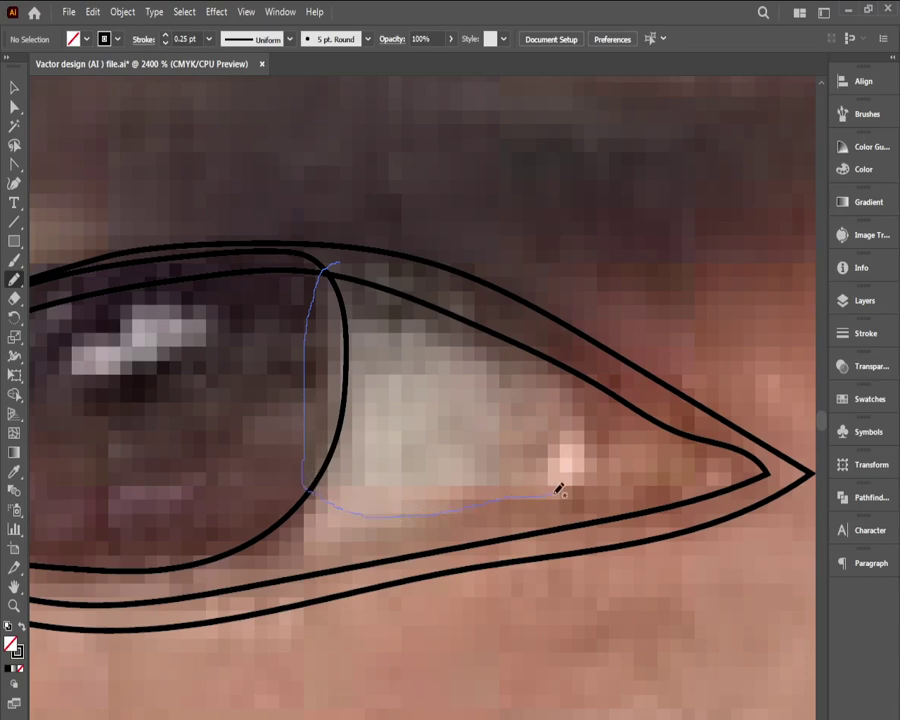
{"action": "mouse_move", "coordinate": [559, 489]}
{"action": "left_mouse_down"}
{"action": "mouse_move", "coordinate": [599, 488]}
{"action": "mouse_move", "coordinate": [577, 423]}
{"action": "mouse_move", "coordinate": [463, 302]}
{"action": "mouse_move", "coordinate": [342, 257]}
{"action": "left_mouse_up"}
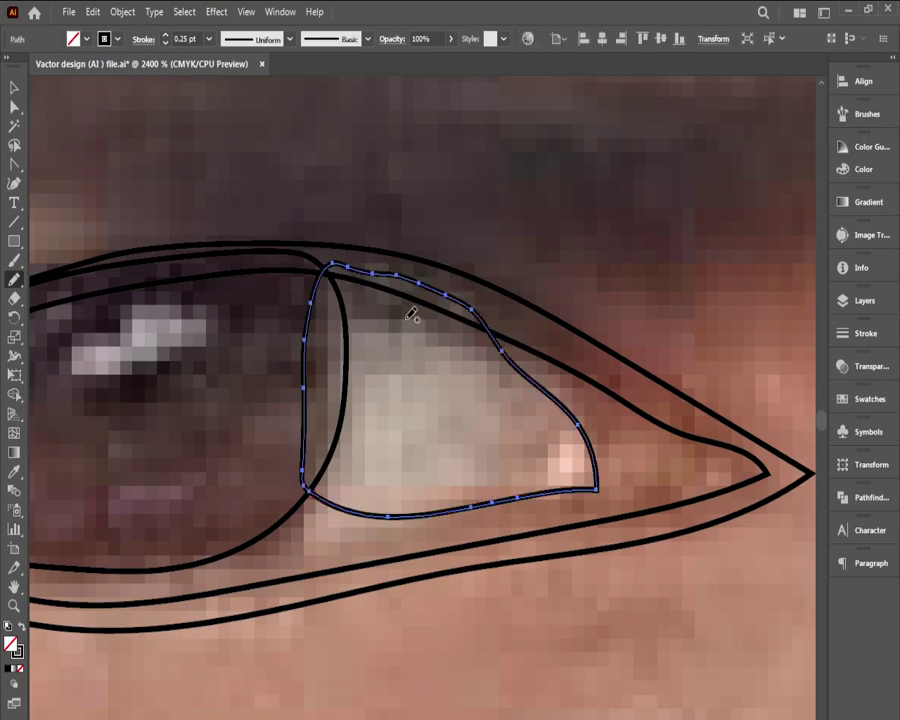
{"action": "key", "text": "ctrl+minus"}
{"action": "key", "text": "ctrl+minus"}
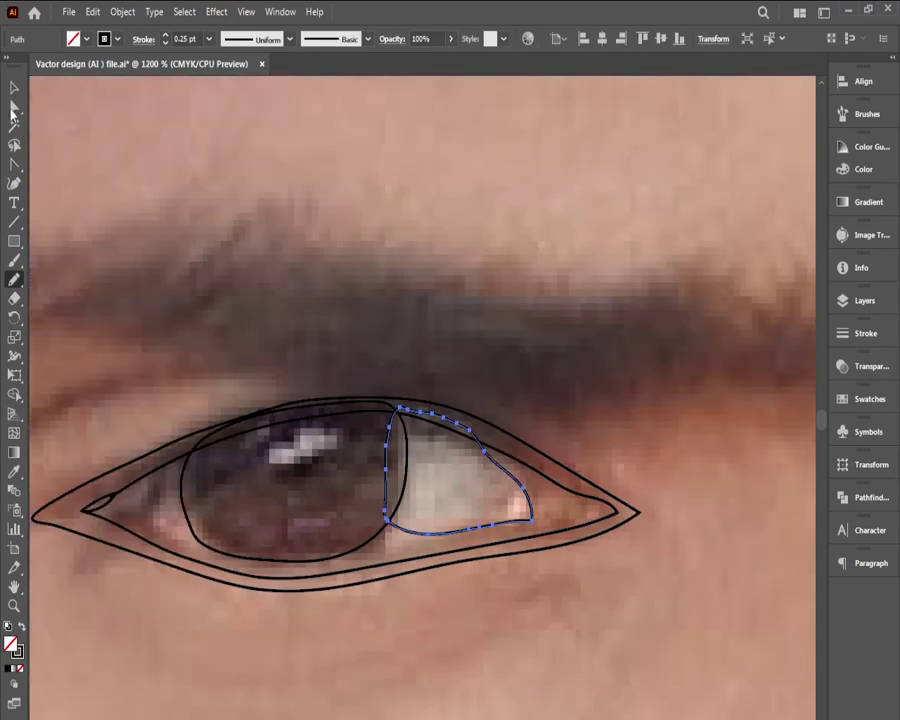
{"action": "left_click", "coordinate": [14, 88]}
{"action": "left_click", "coordinate": [120, 190]}
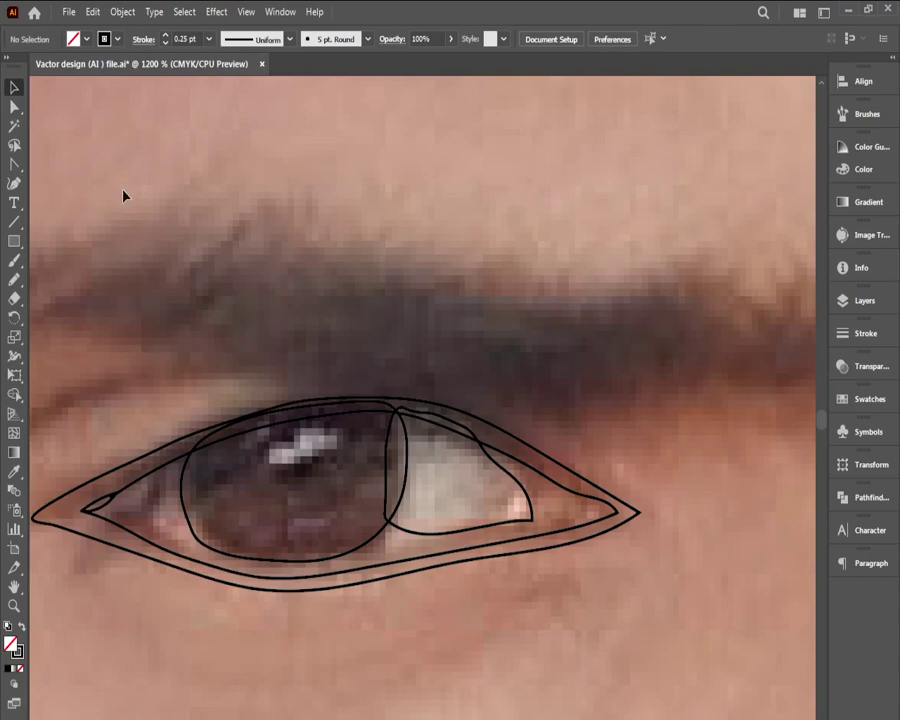
{"action": "left_click", "coordinate": [402, 406]}
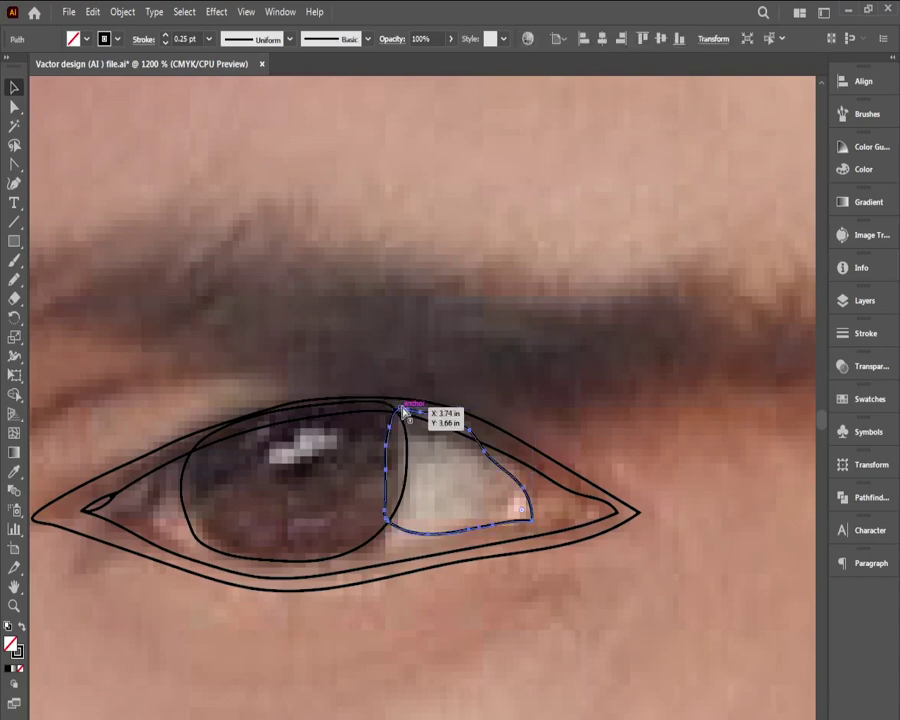
{"action": "key", "text": "ctrl+shift+a"}
Step: Trace the two overlapping light reflections in the upper iris as closed Pencil outlines
{"action": "left_click", "coordinate": [348, 486], "text": "ctrl+alt"}
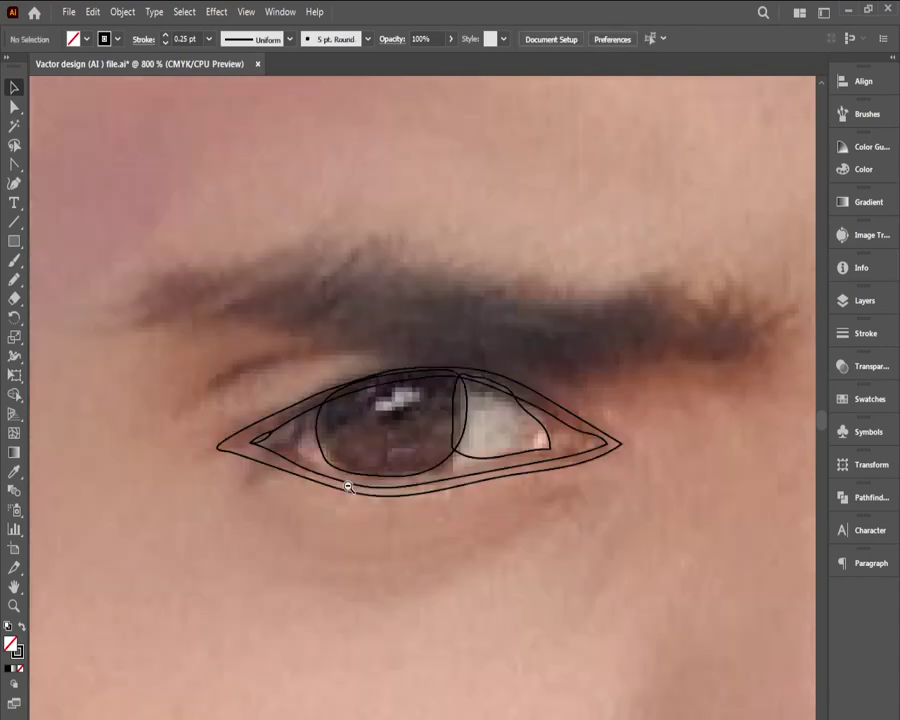
{"action": "left_click", "coordinate": [398, 422], "text": "ctrl"}
{"action": "left_click", "coordinate": [398, 422], "text": "ctrl"}
{"action": "left_click", "coordinate": [440, 411], "text": "ctrl"}
{"action": "left_click", "coordinate": [440, 411], "text": "ctrl"}
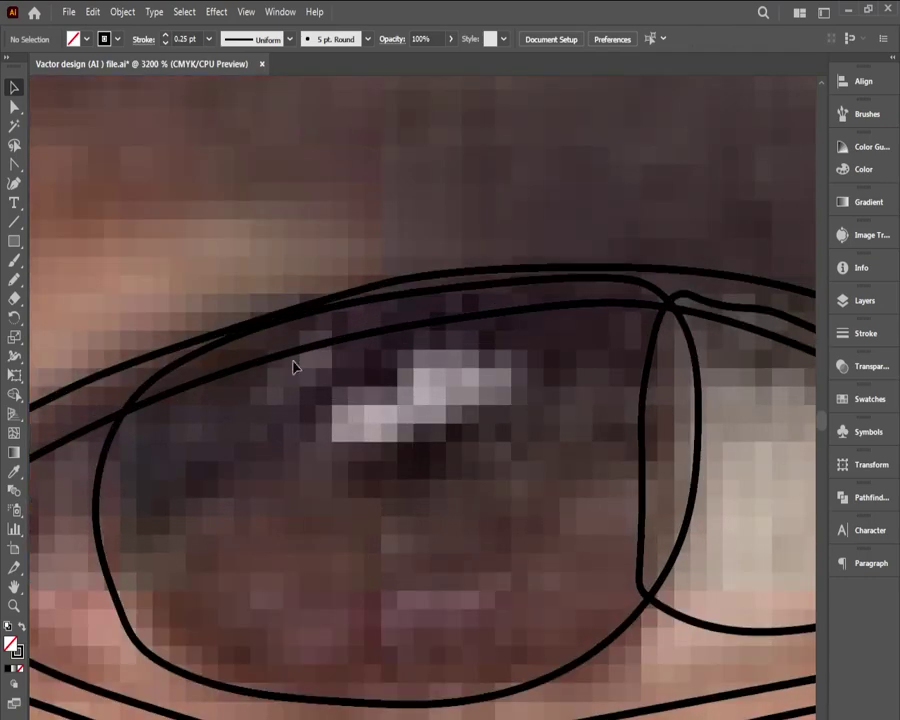
{"action": "left_click", "coordinate": [15, 262]}
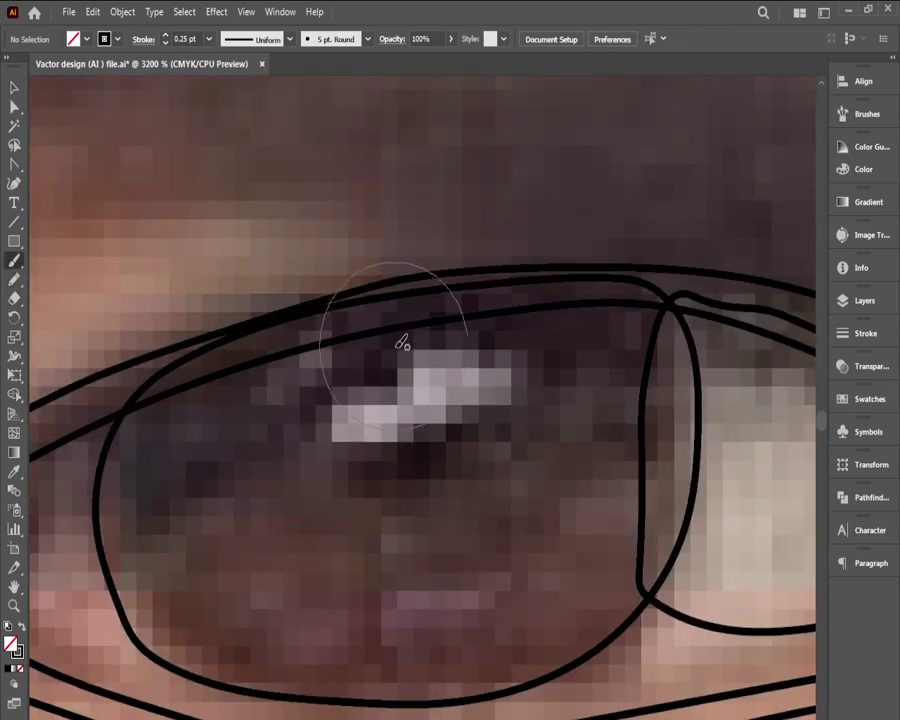
{"action": "left_click", "coordinate": [14, 279]}
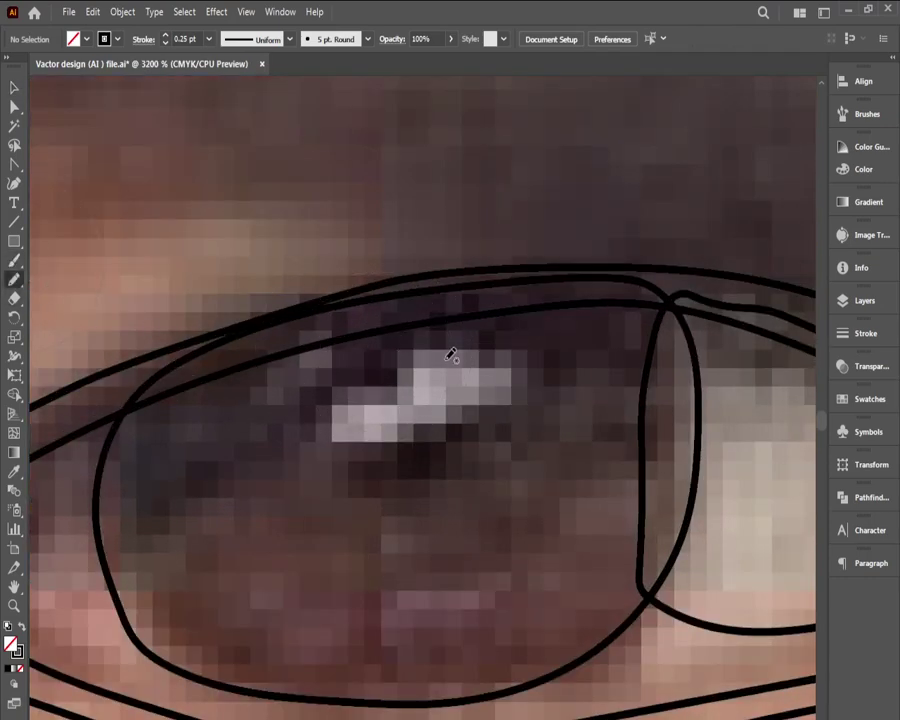
{"action": "mouse_move", "coordinate": [411, 348]}
{"action": "left_mouse_down"}
{"action": "mouse_move", "coordinate": [396, 384]}
{"action": "mouse_move", "coordinate": [404, 399]}
{"action": "mouse_move", "coordinate": [424, 405]}
{"action": "mouse_move", "coordinate": [472, 410]}
{"action": "mouse_move", "coordinate": [528, 387]}
{"action": "mouse_move", "coordinate": [508, 334]}
{"action": "mouse_move", "coordinate": [482, 321]}
{"action": "mouse_move", "coordinate": [451, 320]}
{"action": "mouse_move", "coordinate": [428, 366]}
{"action": "left_mouse_up"}
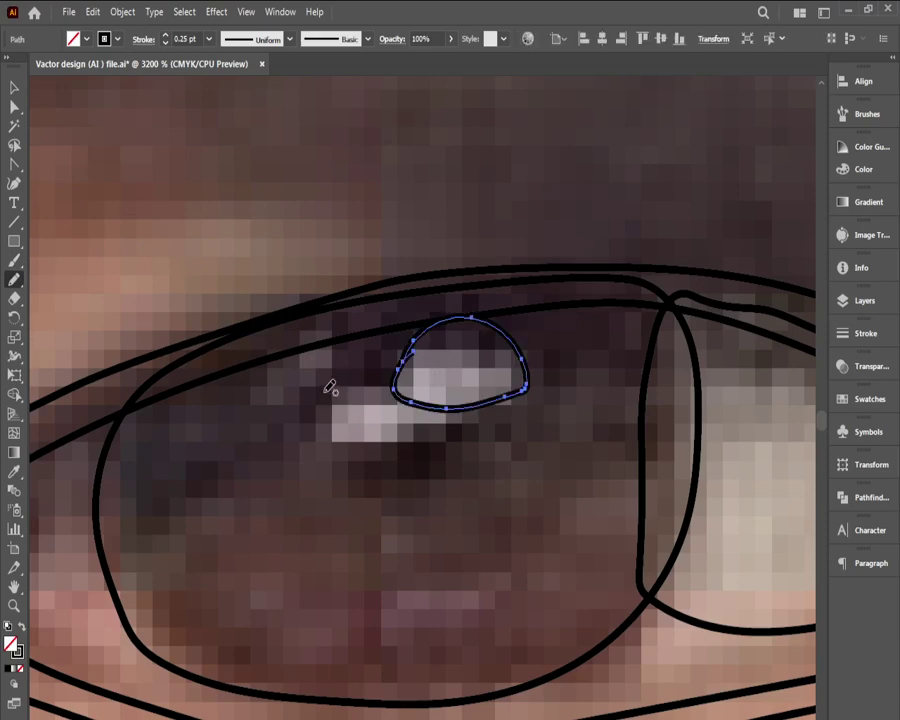
{"action": "left_click", "coordinate": [324, 390]}
{"action": "key", "text": "ctrl+z"}
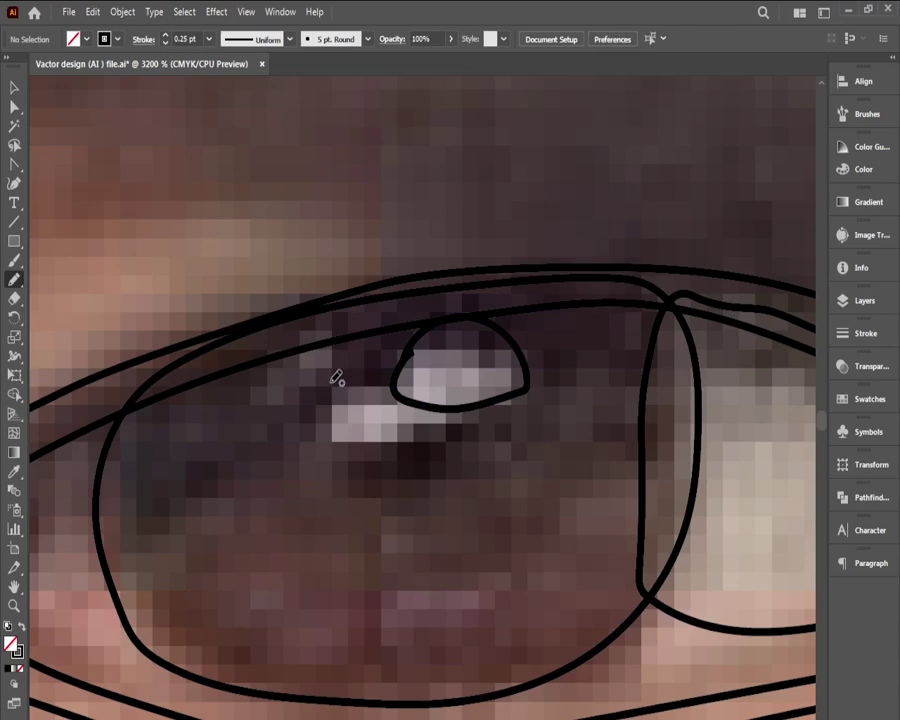
{"action": "mouse_move", "coordinate": [330, 390]}
{"action": "left_mouse_down"}
{"action": "mouse_move", "coordinate": [384, 379]}
{"action": "mouse_move", "coordinate": [440, 396]}
{"action": "mouse_move", "coordinate": [458, 414]}
{"action": "mouse_move", "coordinate": [454, 431]}
{"action": "mouse_move", "coordinate": [418, 446]}
{"action": "mouse_move", "coordinate": [335, 445]}
{"action": "mouse_move", "coordinate": [330, 398]}
{"action": "left_mouse_up"}
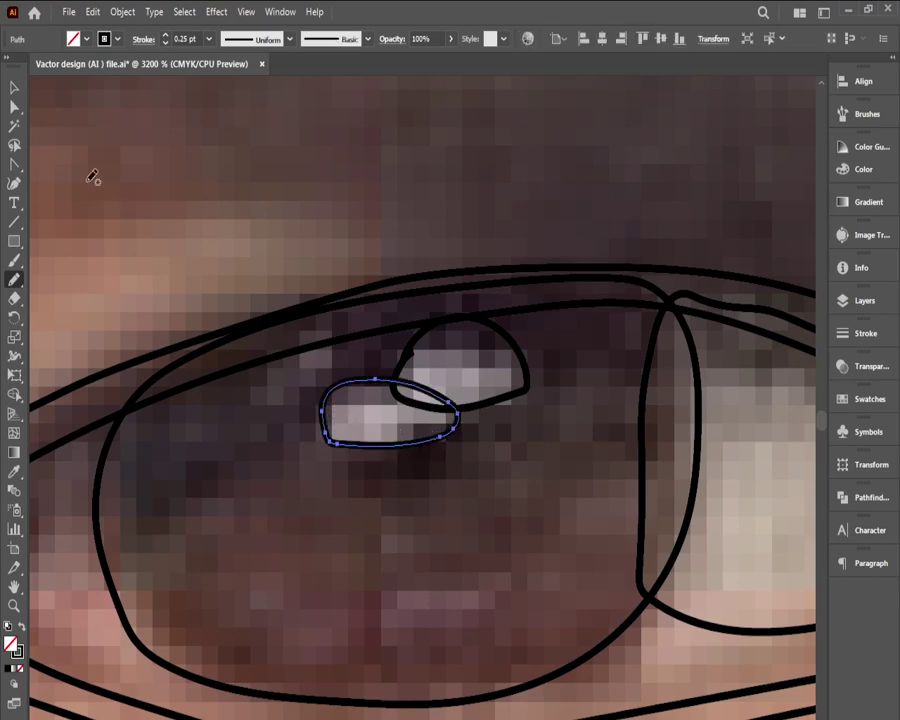
{"action": "left_click", "coordinate": [14, 88]}
Step: Try to trace the pupil just below the reflections with the Pencil, undo that stroke, and clear the selection
{"action": "left_click", "coordinate": [14, 280]}
{"action": "mouse_move", "coordinate": [378, 437]}
{"action": "left_mouse_down"}
{"action": "mouse_move", "coordinate": [366, 456]}
{"action": "mouse_move", "coordinate": [402, 486]}
{"action": "mouse_move", "coordinate": [444, 474]}
{"action": "mouse_move", "coordinate": [450, 443]}
{"action": "mouse_move", "coordinate": [437, 424]}
{"action": "mouse_move", "coordinate": [384, 418]}
{"action": "left_mouse_up"}
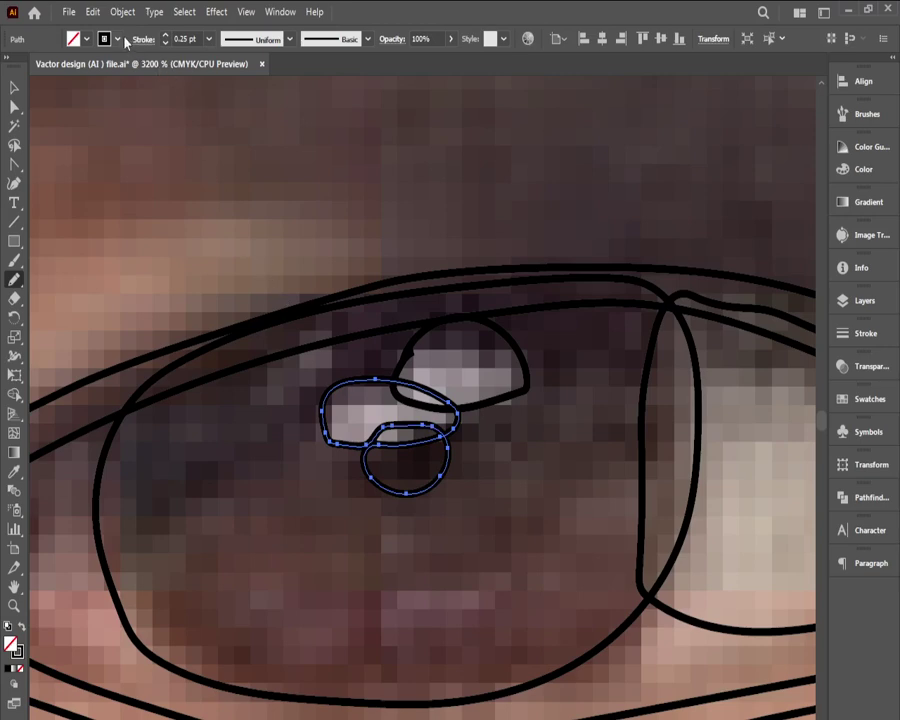
{"action": "left_click", "coordinate": [14, 88]}
{"action": "left_click", "coordinate": [141, 183]}
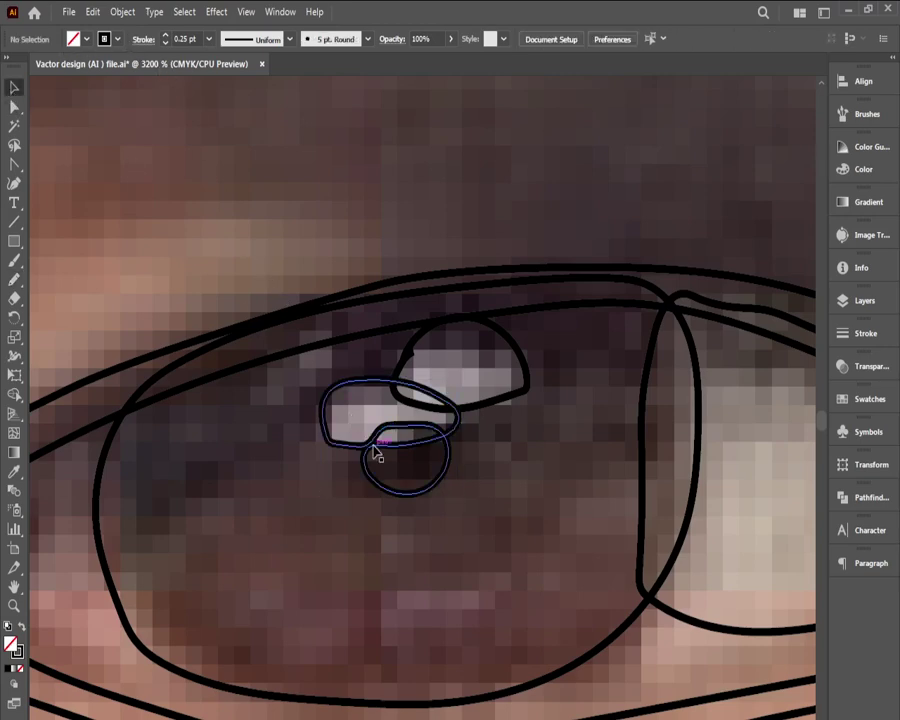
{"action": "left_click", "coordinate": [380, 436]}
{"action": "key", "text": "ctrl+z"}
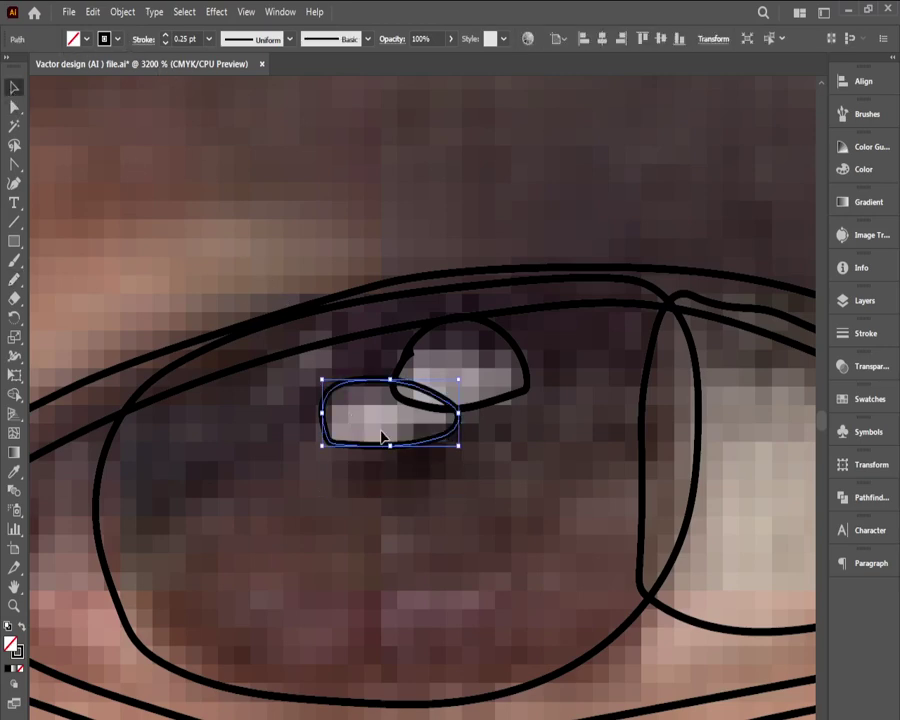
{"action": "left_click", "coordinate": [383, 472]}
{"action": "left_click", "coordinate": [379, 447]}
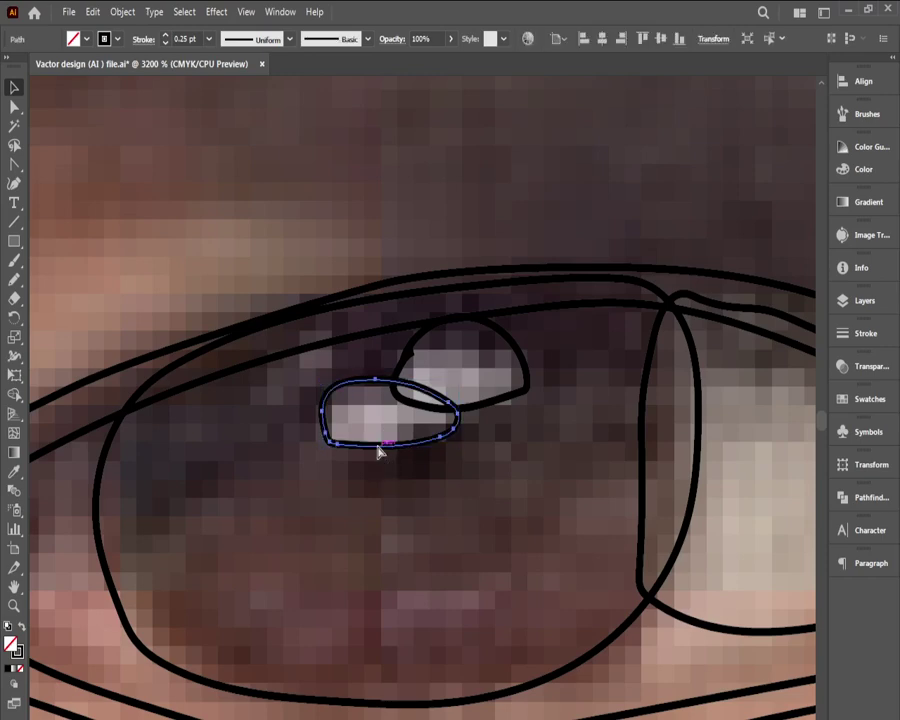
{"action": "key", "text": "ctrl+z"}
{"action": "left_click", "coordinate": [484, 417]}
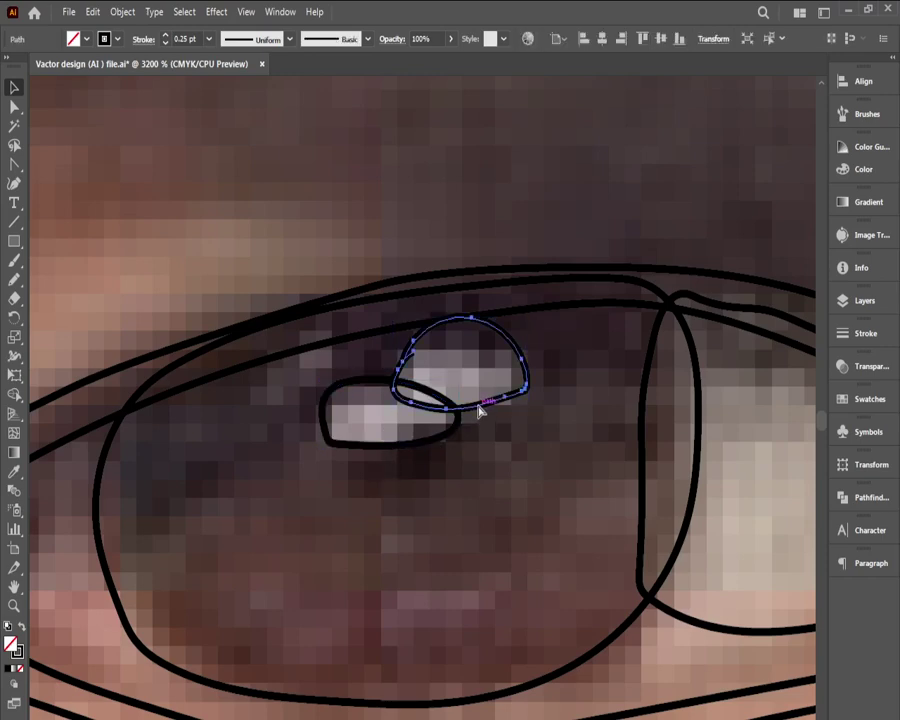
{"action": "left_click", "coordinate": [460, 421]}
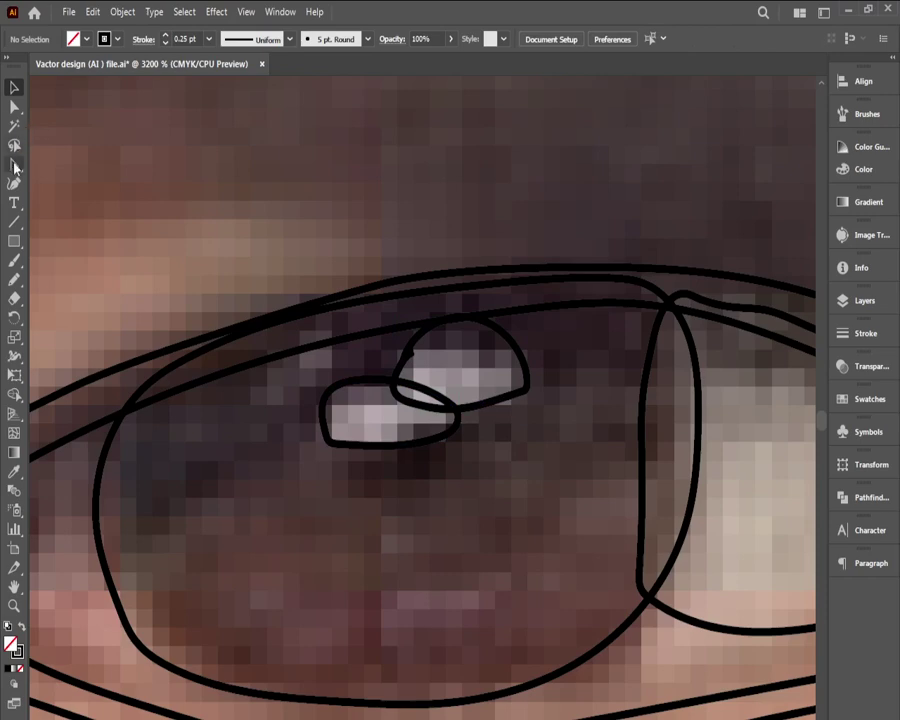
Step: Trace the pupil below the reflections as a closed Pencil path, fill it with black, remove its stroke, and deselect it
{"action": "left_click", "coordinate": [16, 280]}
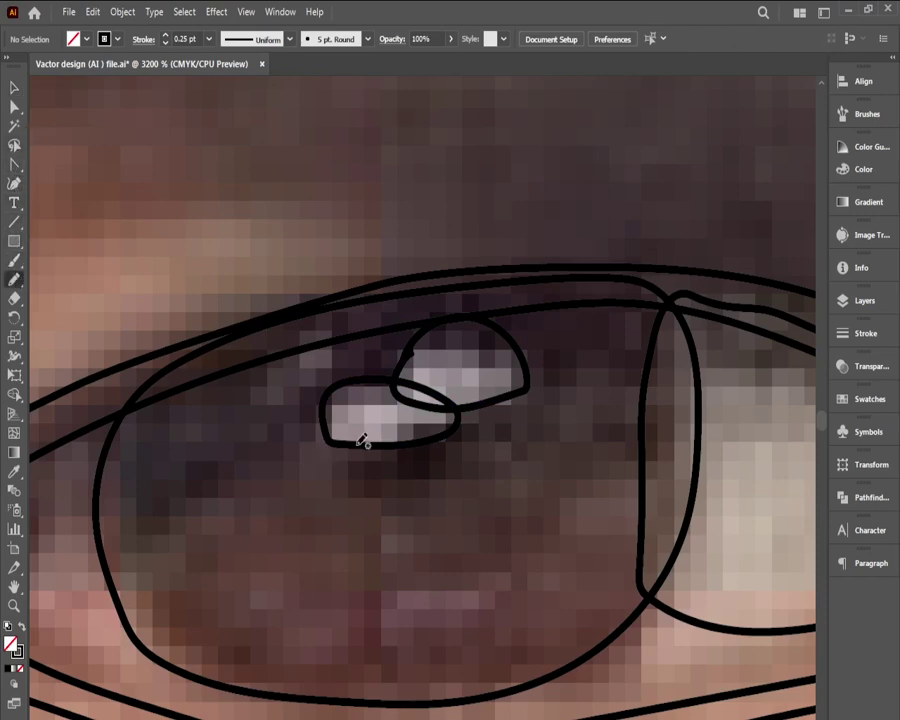
{"action": "mouse_move", "coordinate": [366, 444]}
{"action": "left_mouse_down"}
{"action": "mouse_move", "coordinate": [370, 474]}
{"action": "mouse_move", "coordinate": [404, 482]}
{"action": "mouse_move", "coordinate": [434, 474]}
{"action": "mouse_move", "coordinate": [444, 456]}
{"action": "mouse_move", "coordinate": [436, 432]}
{"action": "mouse_move", "coordinate": [405, 419]}
{"action": "mouse_move", "coordinate": [370, 443]}
{"action": "left_mouse_up"}
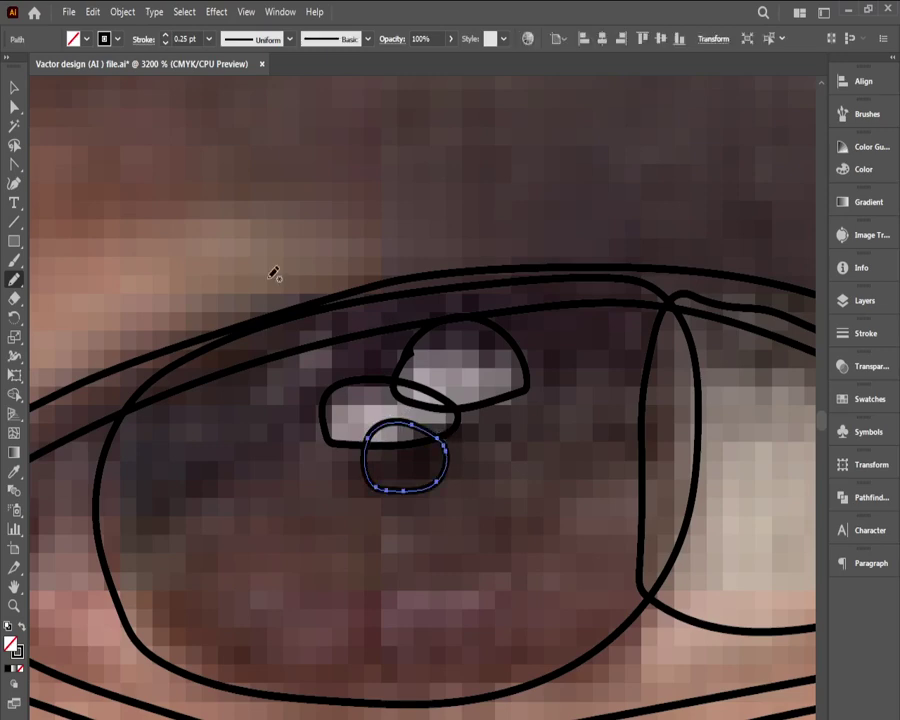
{"action": "left_click", "coordinate": [86, 39]}
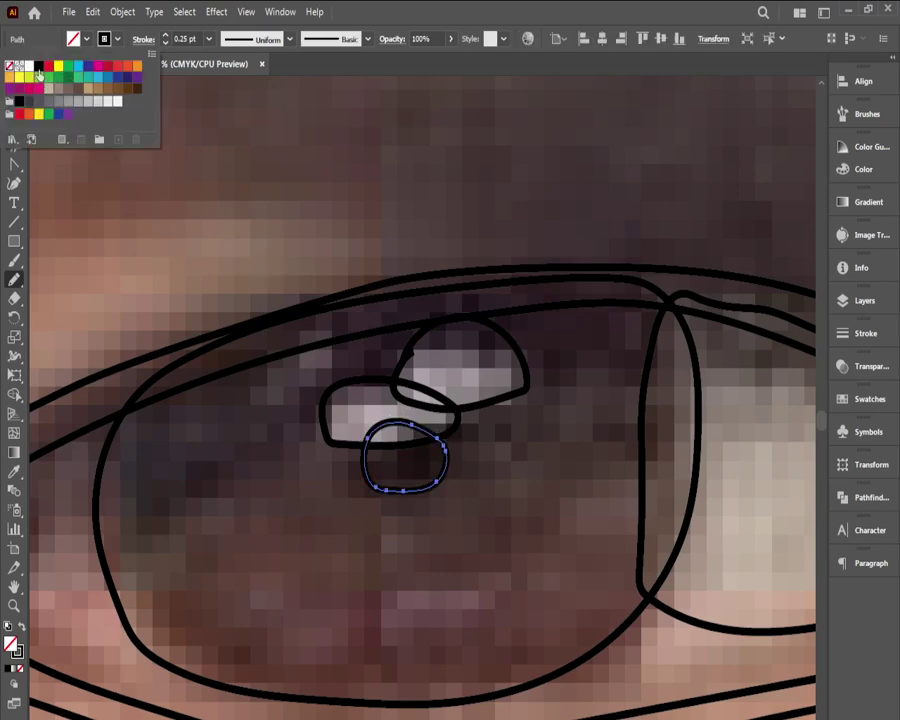
{"action": "left_click", "coordinate": [38, 65]}
{"action": "left_click", "coordinate": [117, 39]}
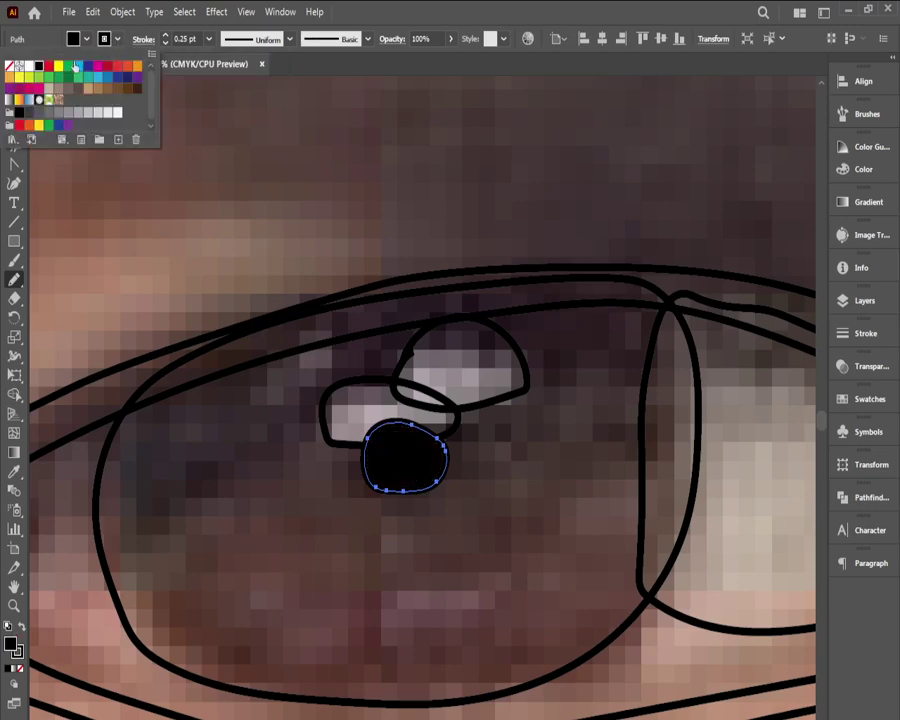
{"action": "left_click", "coordinate": [9, 67]}
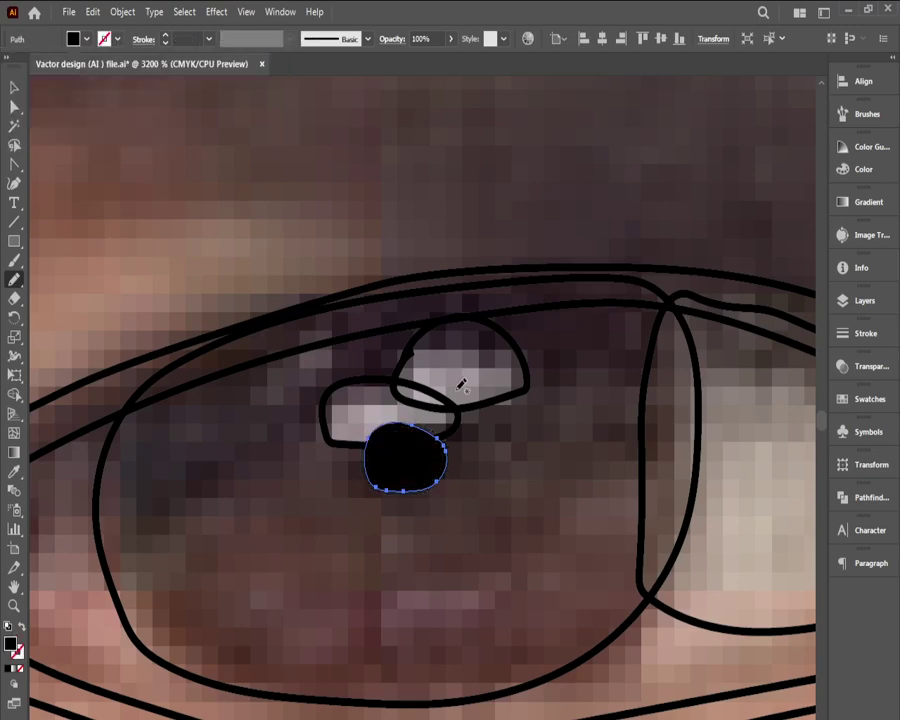
{"action": "left_click", "coordinate": [13, 87]}
{"action": "left_click", "coordinate": [257, 255]}
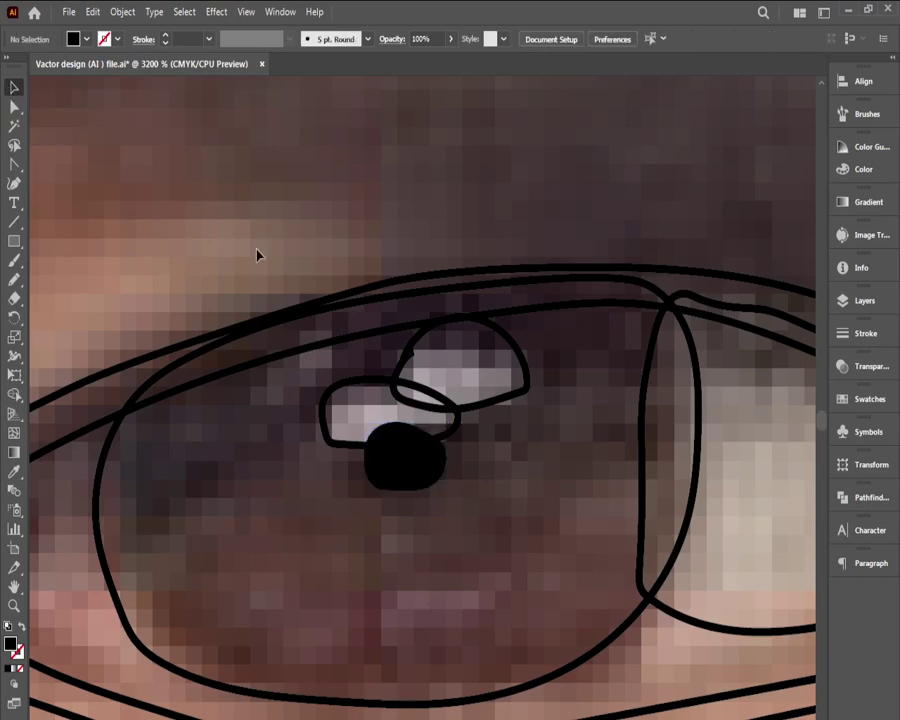
Step: Unlock the upper light reflection's path and fill it with the light grey swatch C=0 M=0 Y=0 K=30
{"action": "right_click", "coordinate": [418, 338]}
{"action": "mouse_move", "coordinate": [460, 350]}
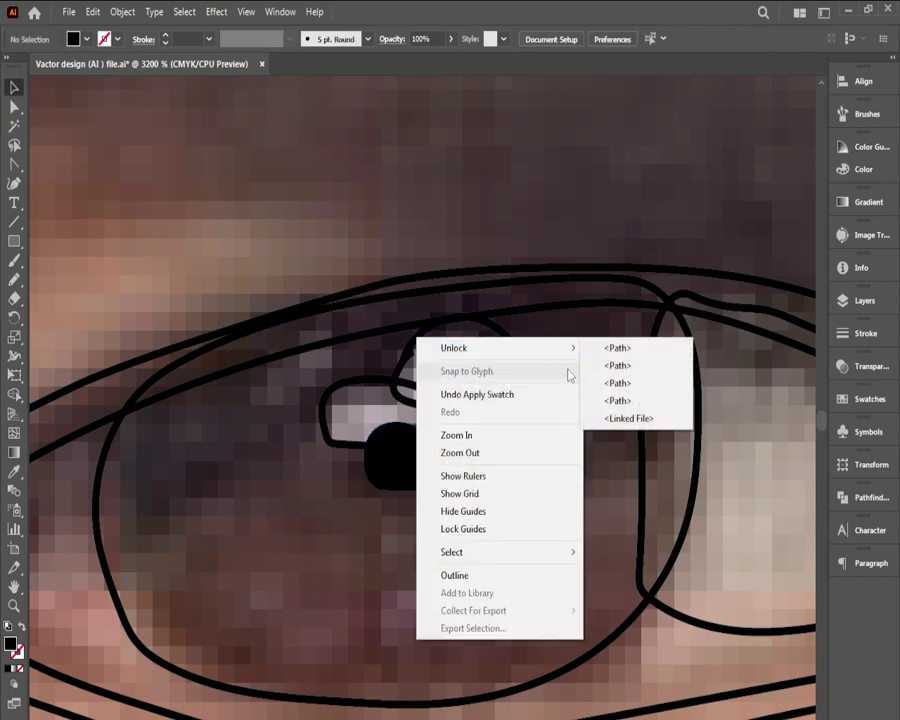
{"action": "left_click", "coordinate": [612, 352]}
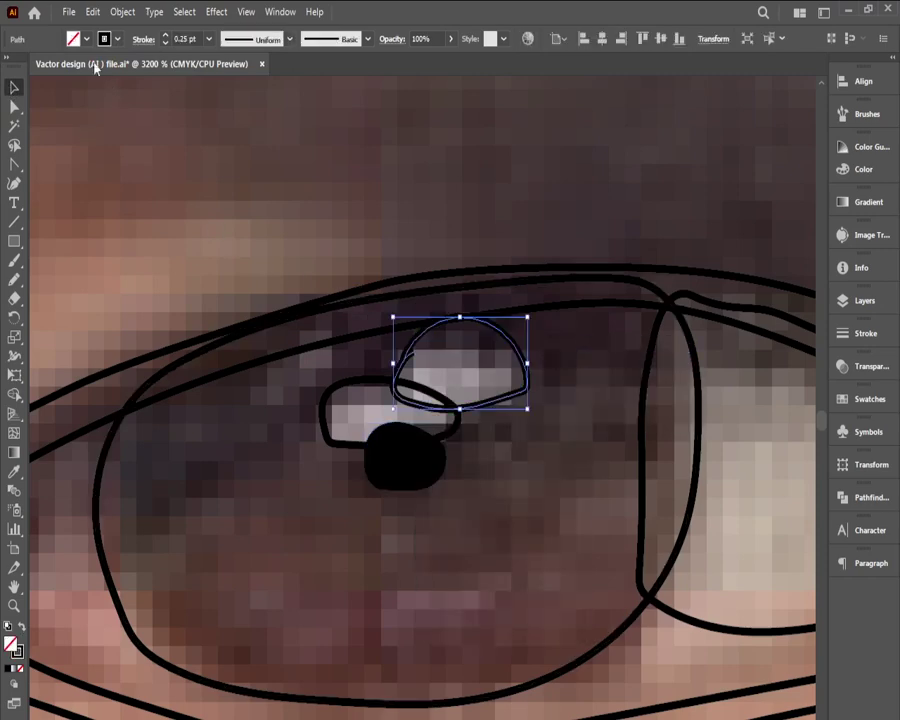
{"action": "left_click", "coordinate": [73, 38]}
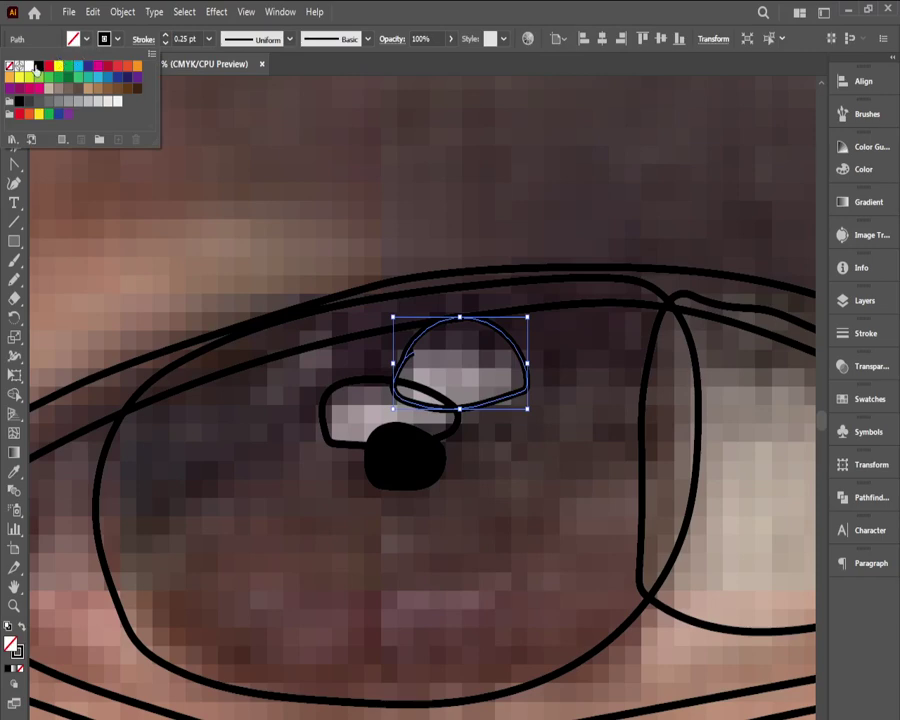
{"action": "left_click", "coordinate": [29, 66]}
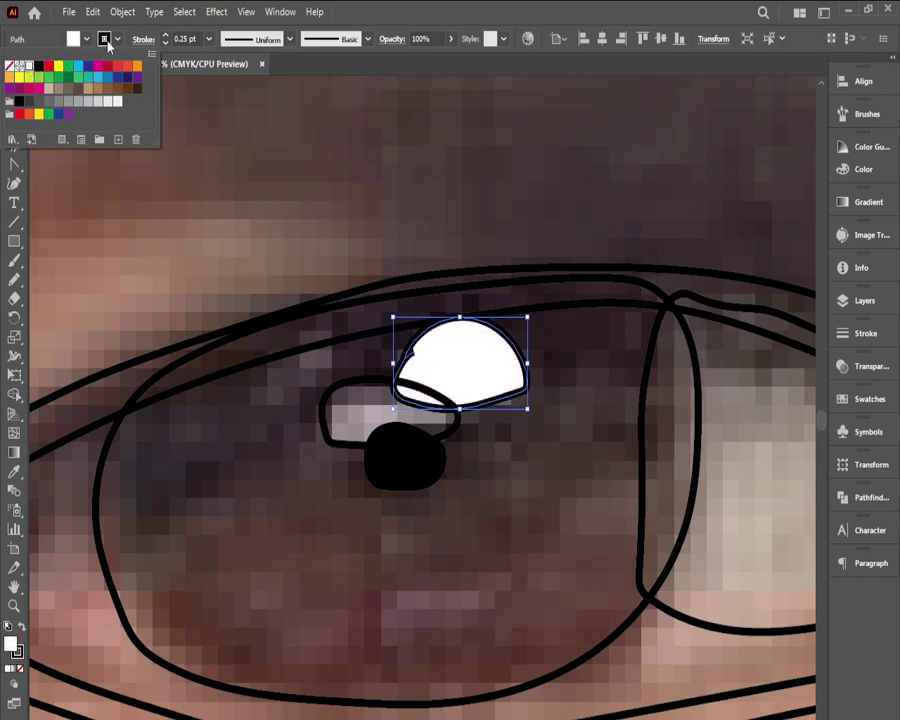
{"action": "left_click", "coordinate": [107, 101]}
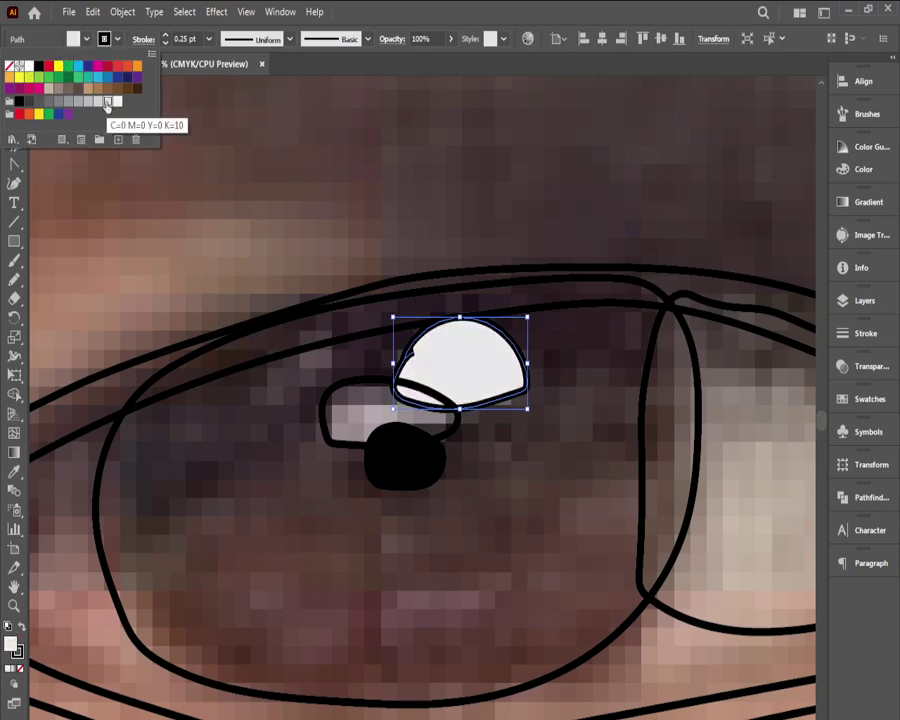
{"action": "left_click", "coordinate": [99, 104]}
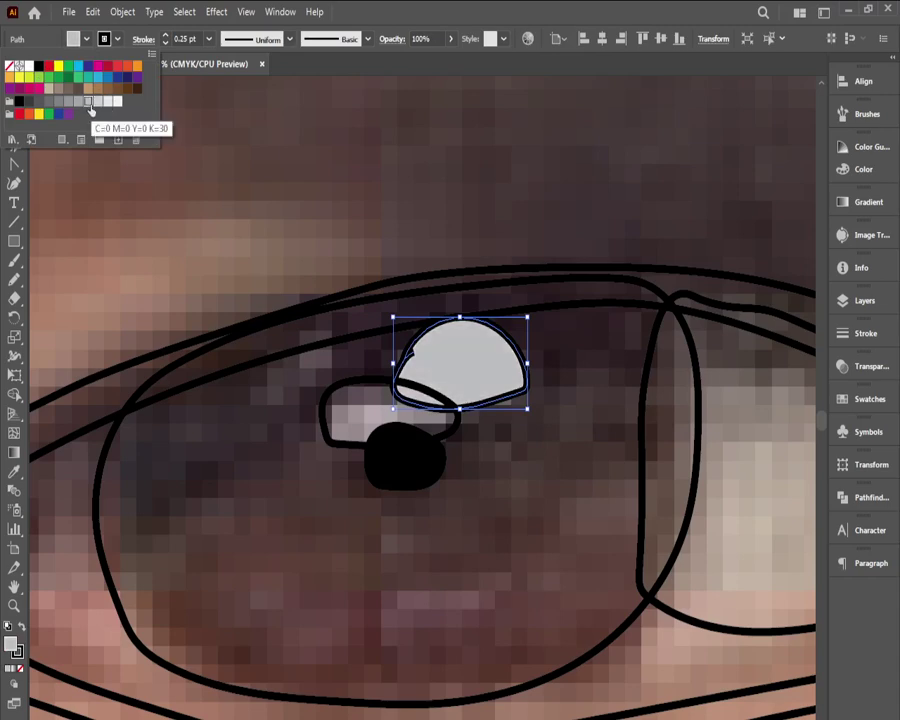
{"action": "left_click", "coordinate": [141, 183]}
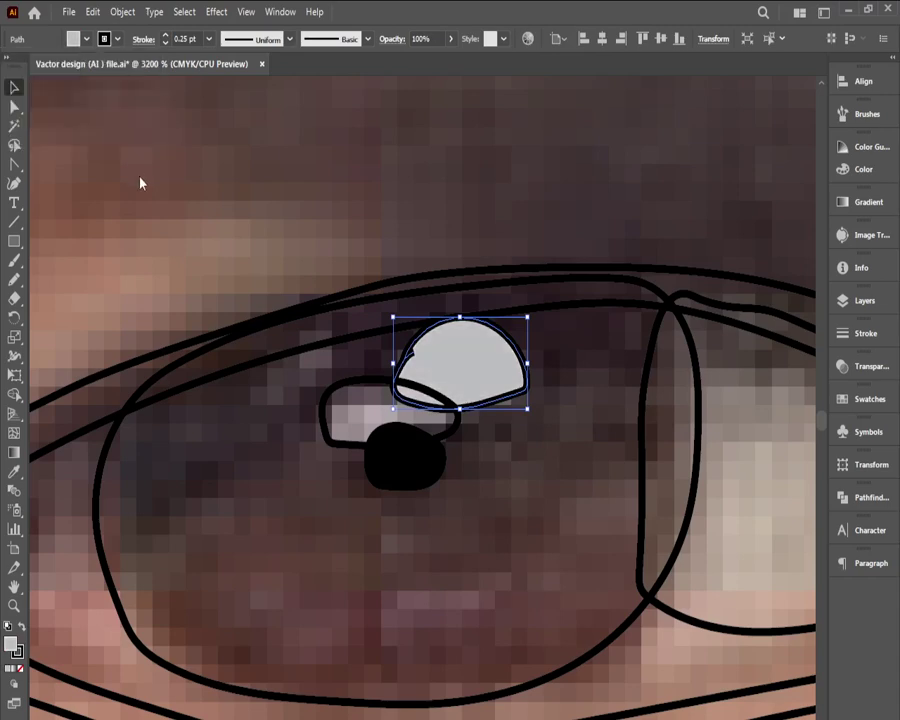
Step: Unlock the lower reflection's path, copy the upper reflection's grey fill onto it with the Eyedropper, and deselect it
{"action": "right_click", "coordinate": [332, 390]}
{"action": "mouse_move", "coordinate": [362, 394]}
{"action": "left_click", "coordinate": [528, 398]}
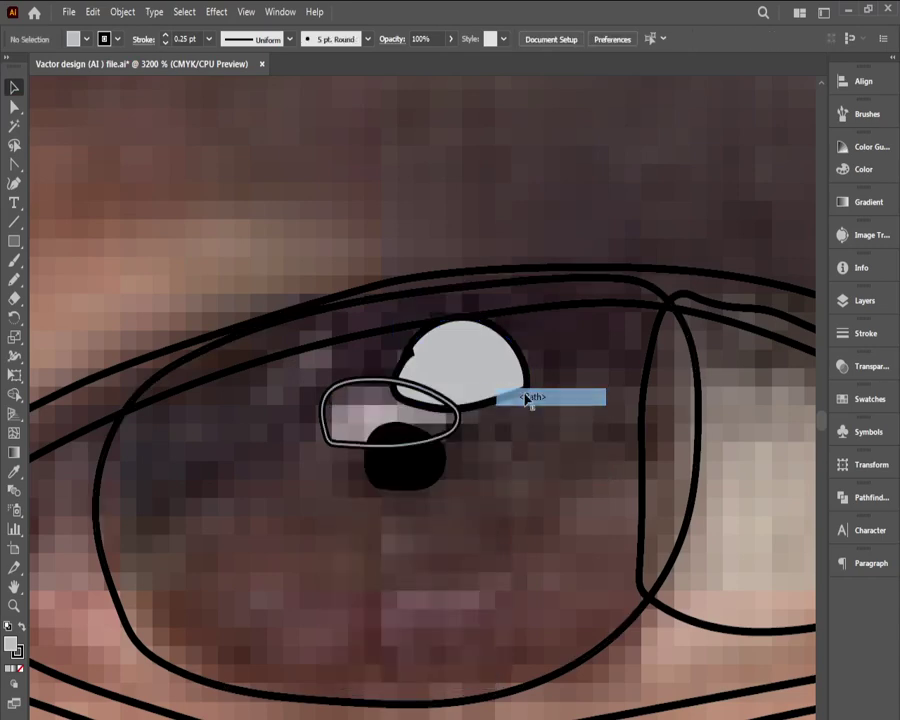
{"action": "left_click", "coordinate": [14, 470]}
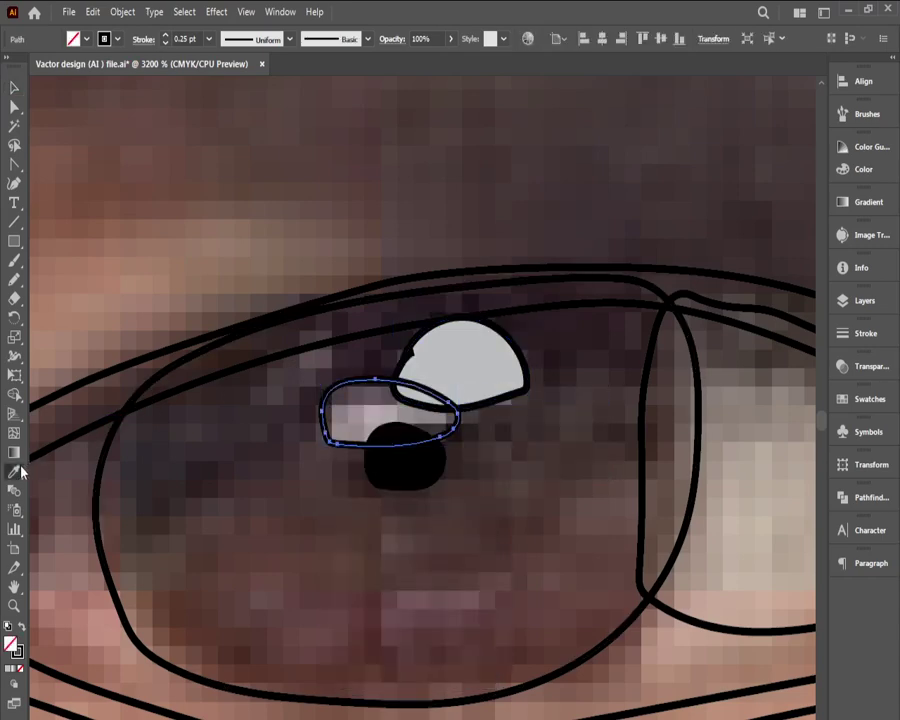
{"action": "left_click", "coordinate": [468, 358]}
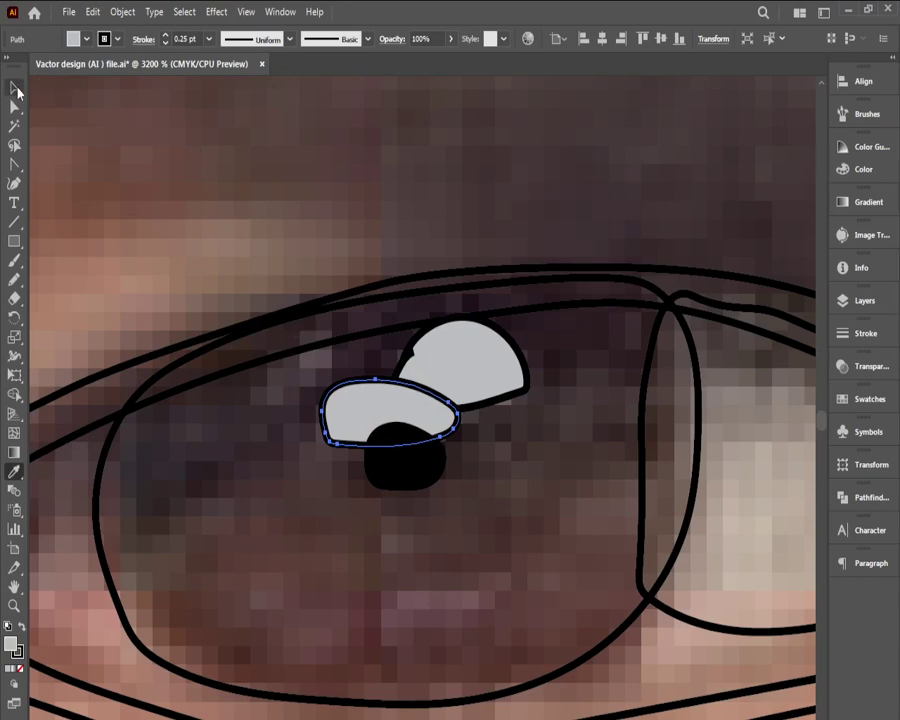
{"action": "left_click", "coordinate": [17, 88]}
{"action": "left_click", "coordinate": [175, 280]}
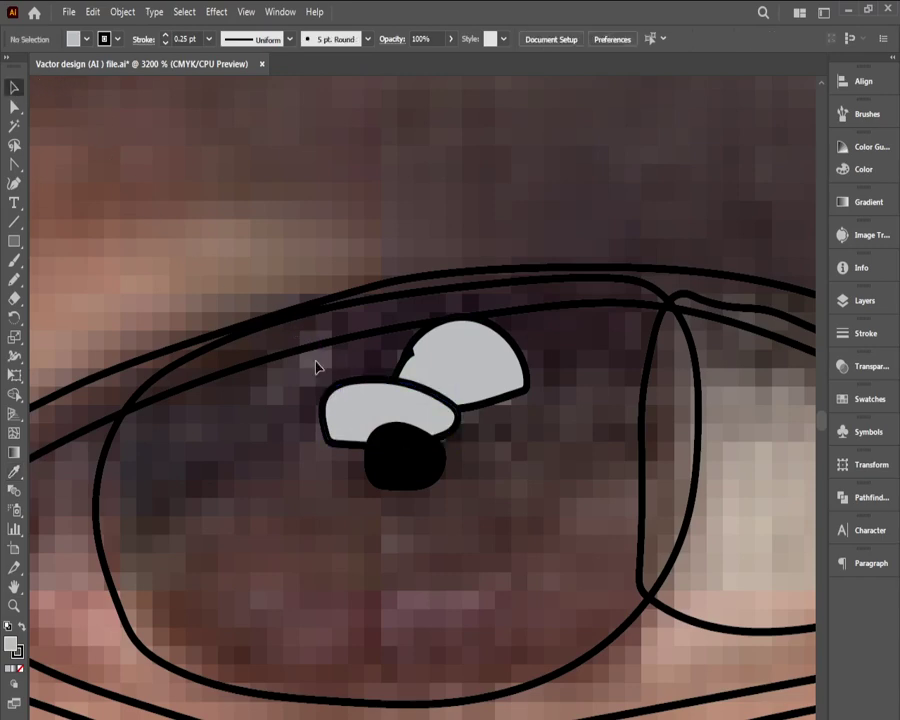
Step: Unlock the iris outline so that its path is selected
{"action": "left_click", "coordinate": [317, 400], "text": "ctrl+alt"}
{"action": "left_click_drag", "start_coordinate": [286, 474], "coordinate": [240, 446]}
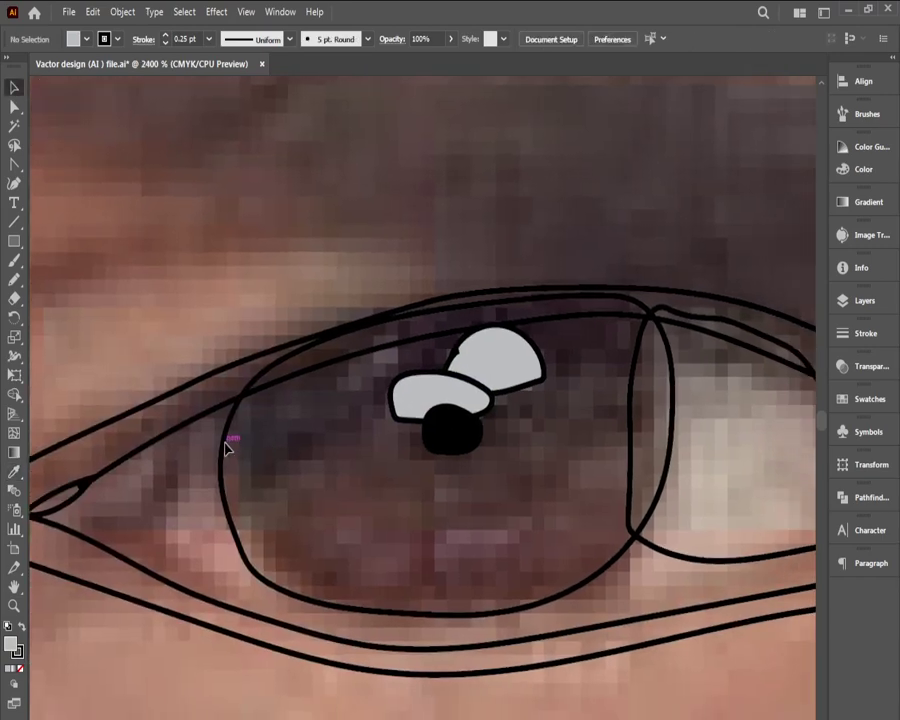
{"action": "right_click", "coordinate": [226, 447]}
{"action": "mouse_move", "coordinate": [300, 454]}
{"action": "left_click", "coordinate": [410, 456]}
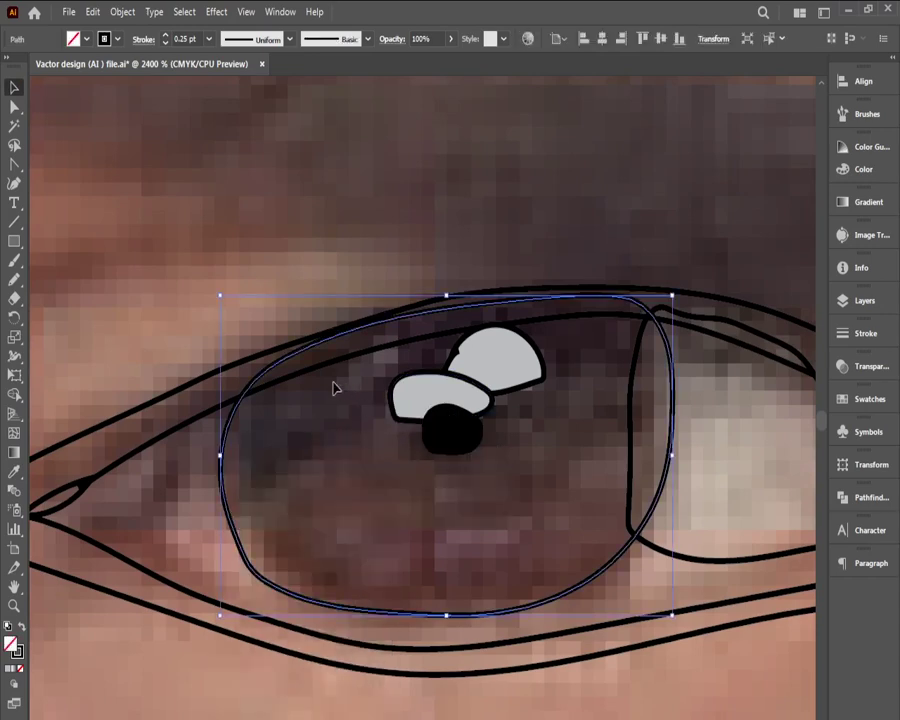
Step: Try several dark and light grey swatches, including K=90, as the iris fill and reset it to no fill
{"action": "left_click", "coordinate": [87, 40]}
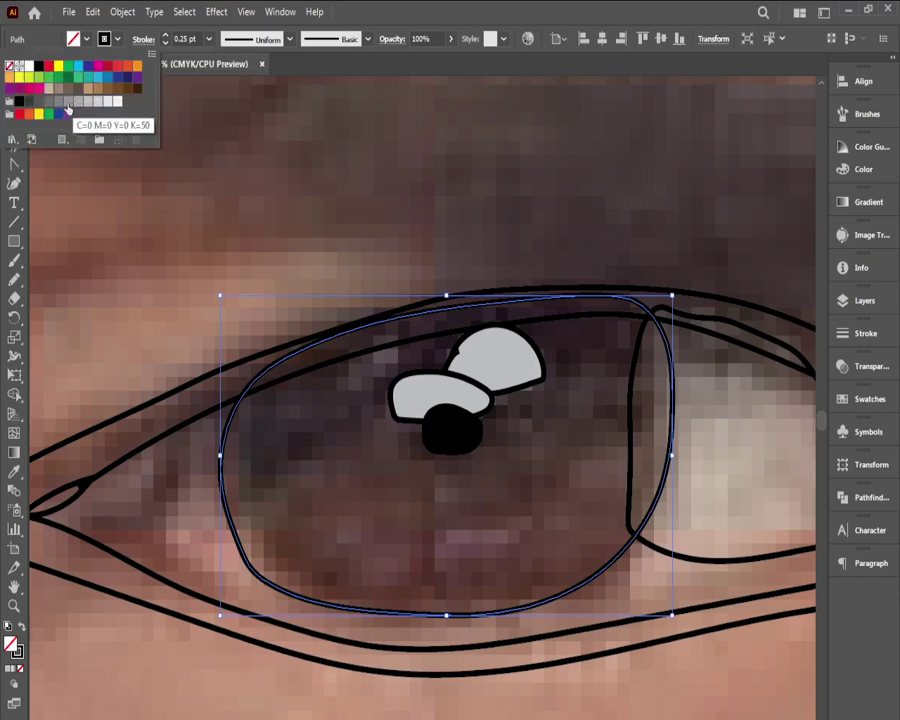
{"action": "left_click", "coordinate": [38, 102]}
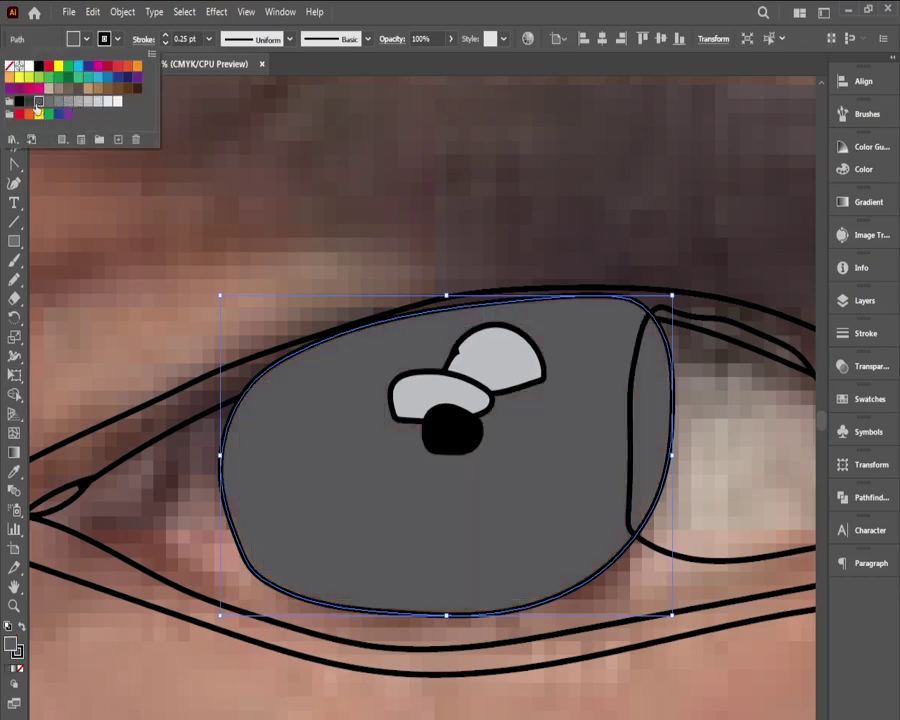
{"action": "left_click", "coordinate": [28, 102]}
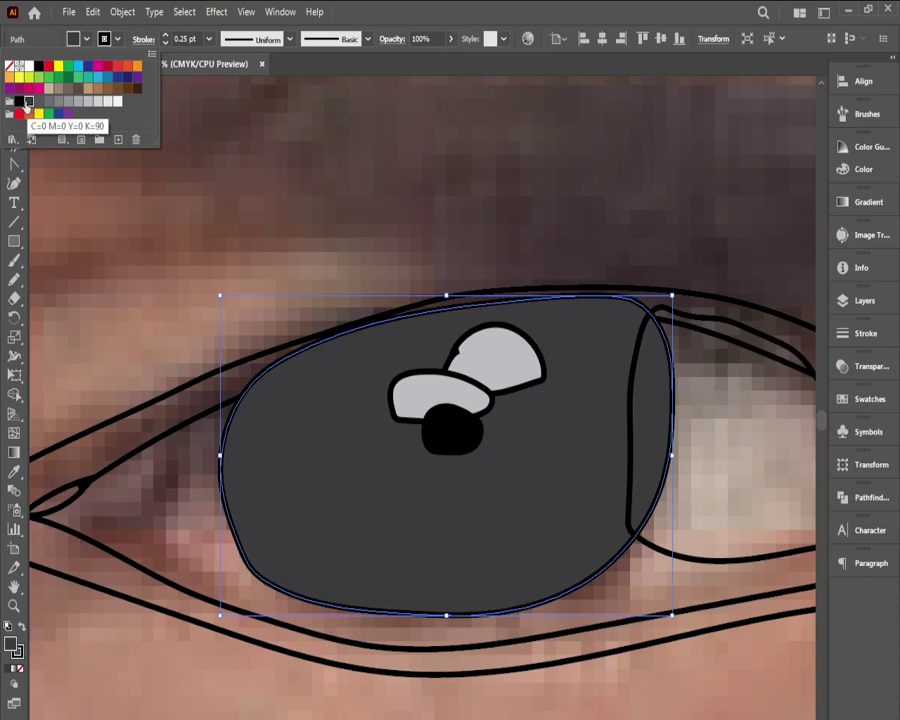
{"action": "left_click", "coordinate": [78, 101]}
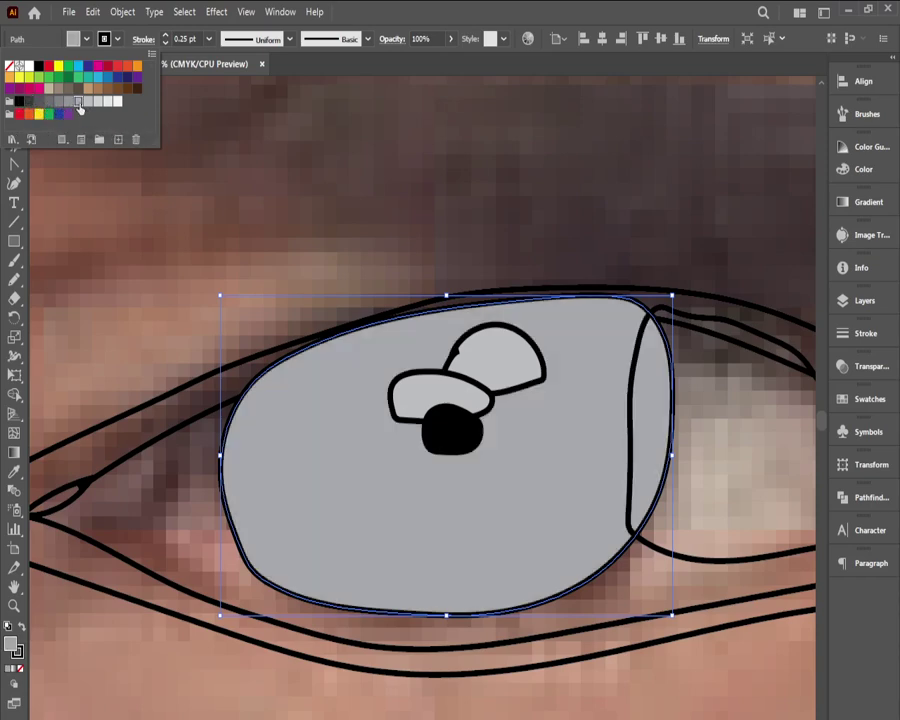
{"action": "left_click", "coordinate": [12, 69]}
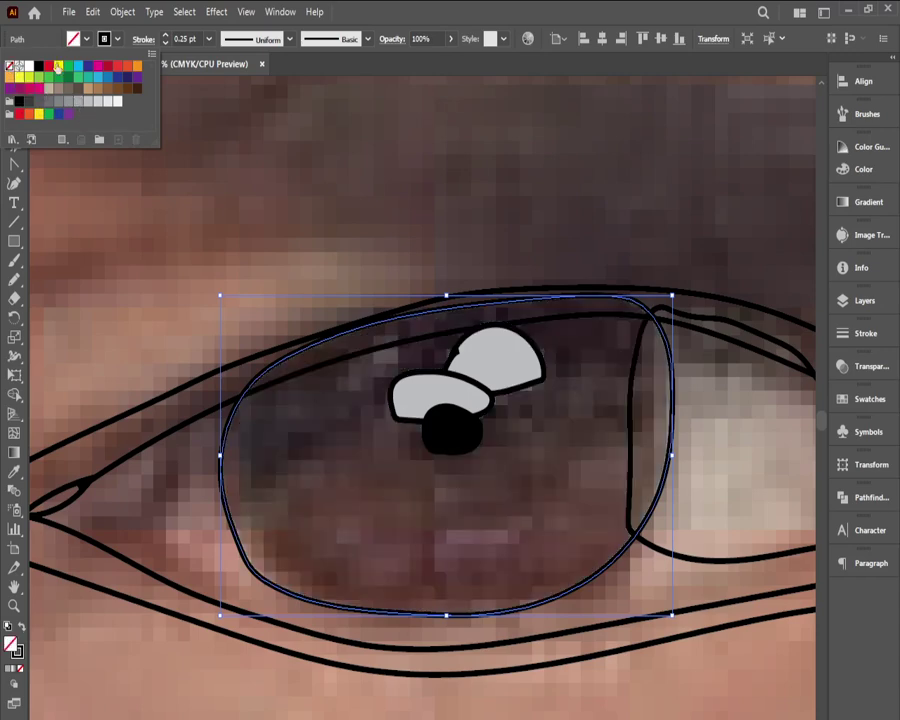
Step: Fill the iris path with the dark grey swatch C=0 M=0 Y=0 K=90 and deselect it
{"action": "left_click", "coordinate": [295, 188], "text": "ctrl+alt"}
{"action": "left_click", "coordinate": [301, 205], "text": "ctrl+alt"}
{"action": "left_click", "coordinate": [322, 242], "text": "ctrl+alt"}
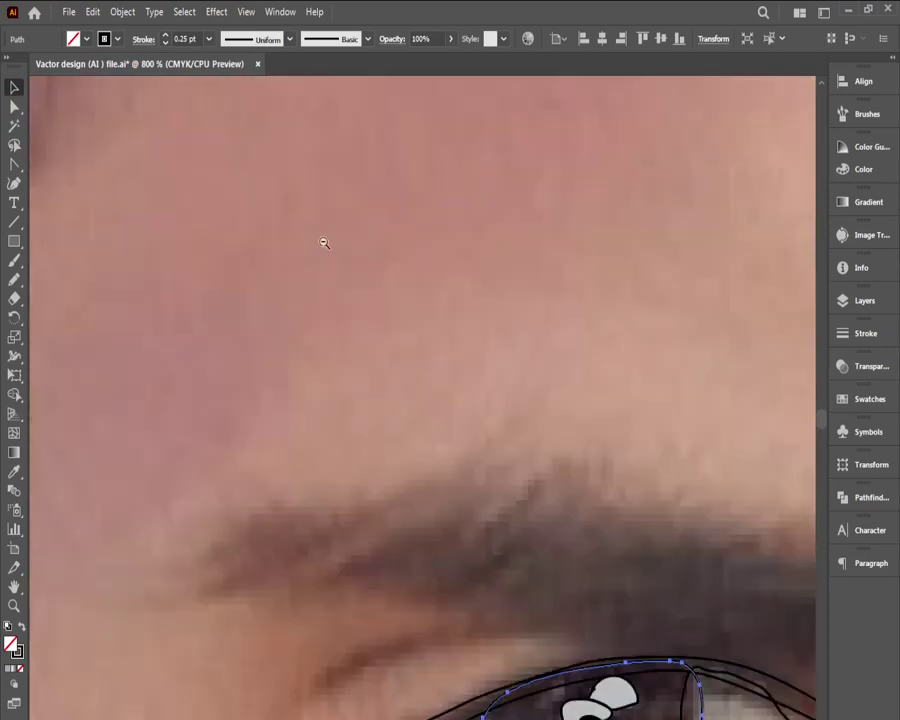
{"action": "left_click_drag", "start_coordinate": [390, 405], "coordinate": [191, 293]}
{"action": "left_click_drag", "start_coordinate": [244, 336], "coordinate": [200, 299]}
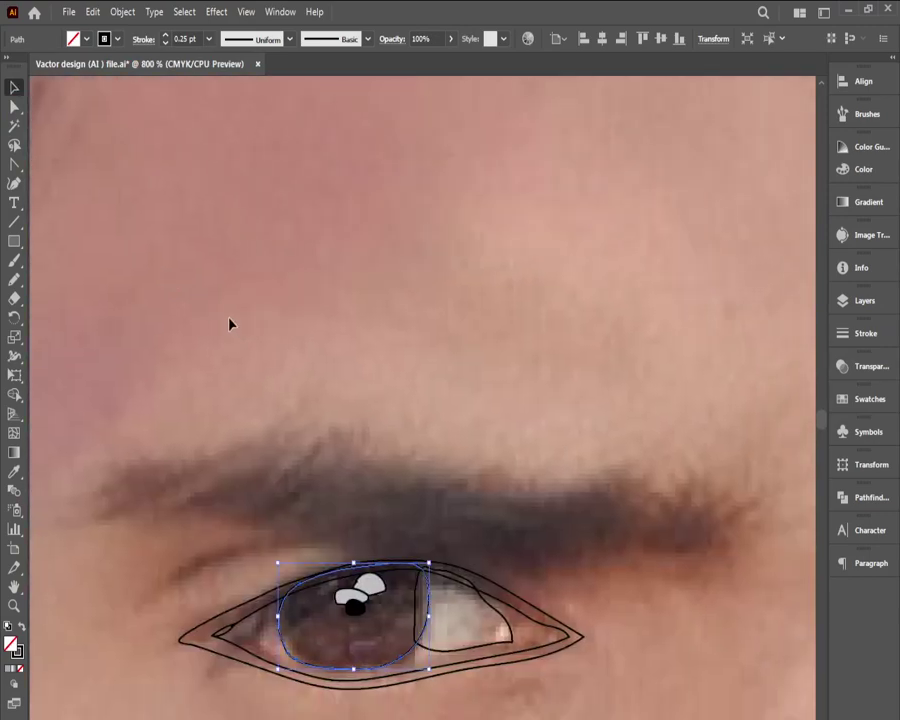
{"action": "left_click", "coordinate": [102, 42]}
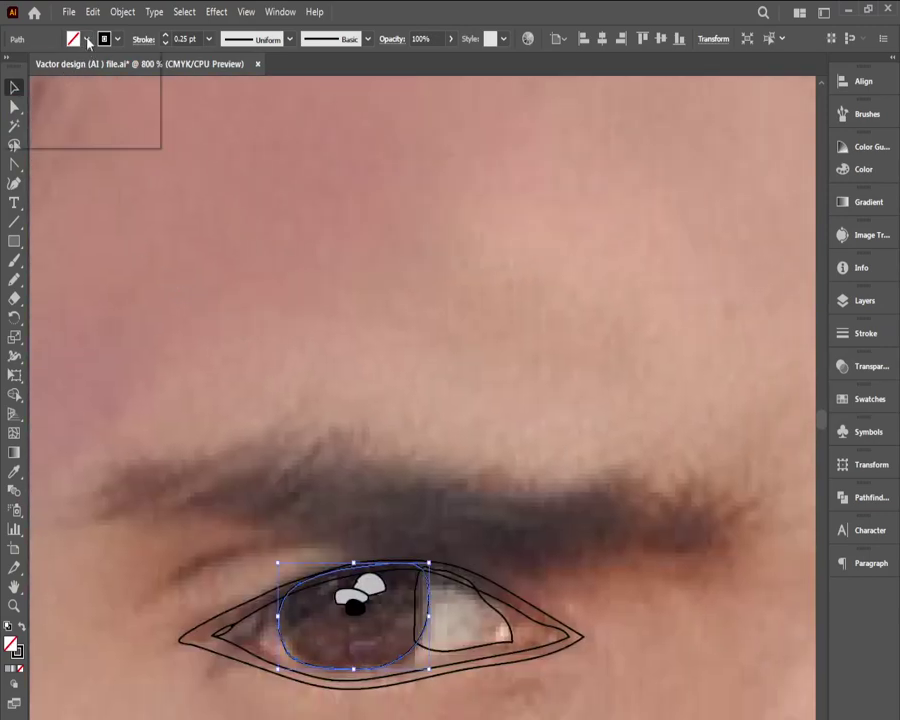
{"action": "left_click", "coordinate": [28, 103]}
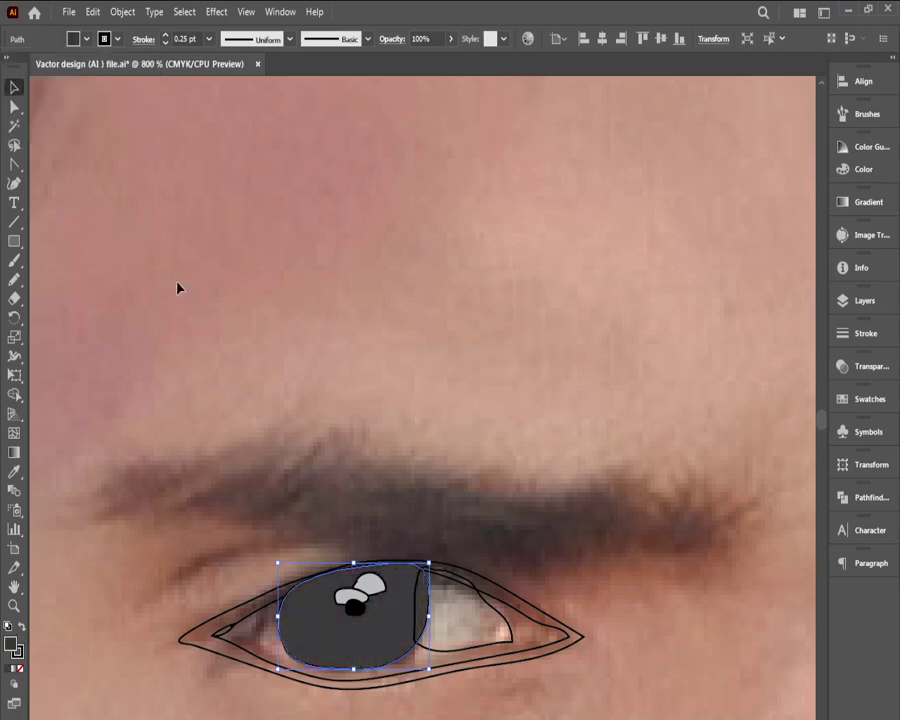
{"action": "left_click", "coordinate": [292, 403]}
Step: Unlock the eye-white path beside the iris, fill it with the same light grey as the reflections, and deselect it
{"action": "left_click", "coordinate": [300, 450], "text": "ctrl+alt"}
{"action": "left_click", "coordinate": [300, 450], "text": "ctrl+alt"}
{"action": "left_click_drag", "start_coordinate": [447, 521], "coordinate": [277, 442]}
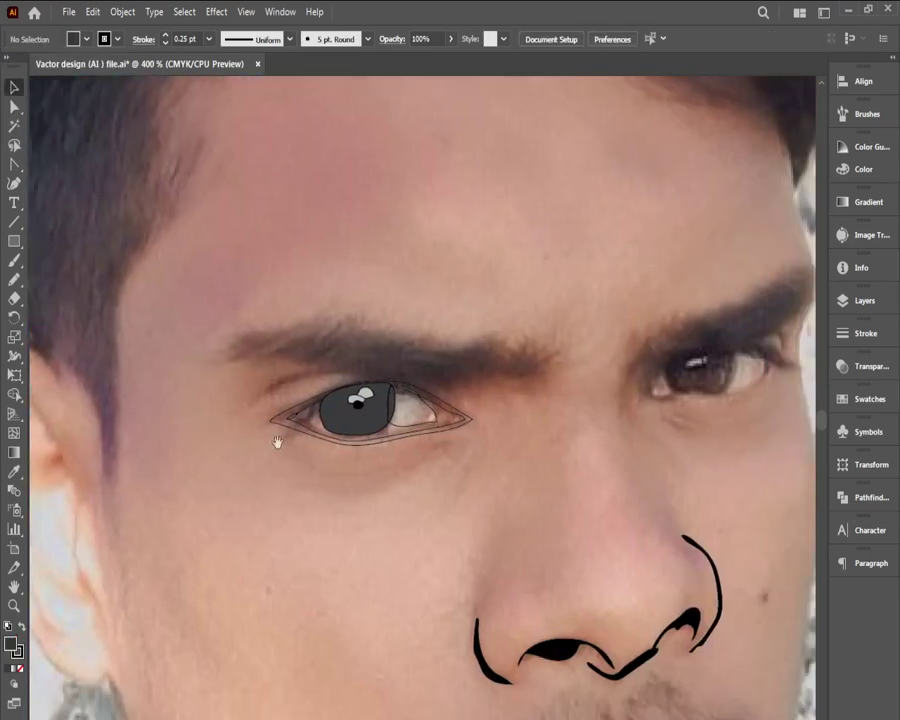
{"action": "right_click", "coordinate": [401, 428]}
{"action": "mouse_move", "coordinate": [420, 430]}
{"action": "left_click", "coordinate": [614, 431]}
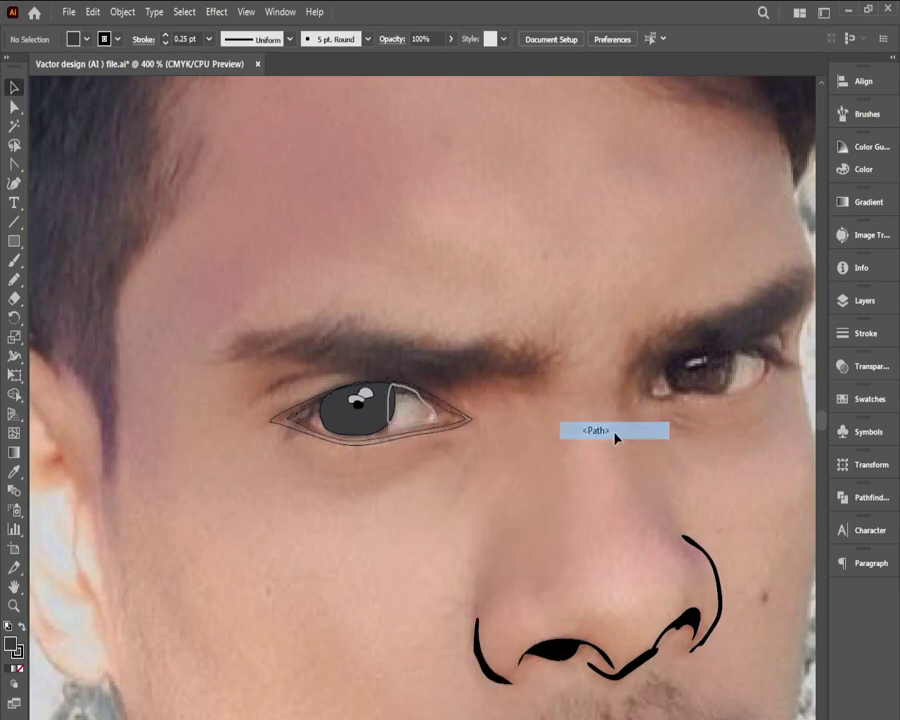
{"action": "left_click", "coordinate": [74, 39]}
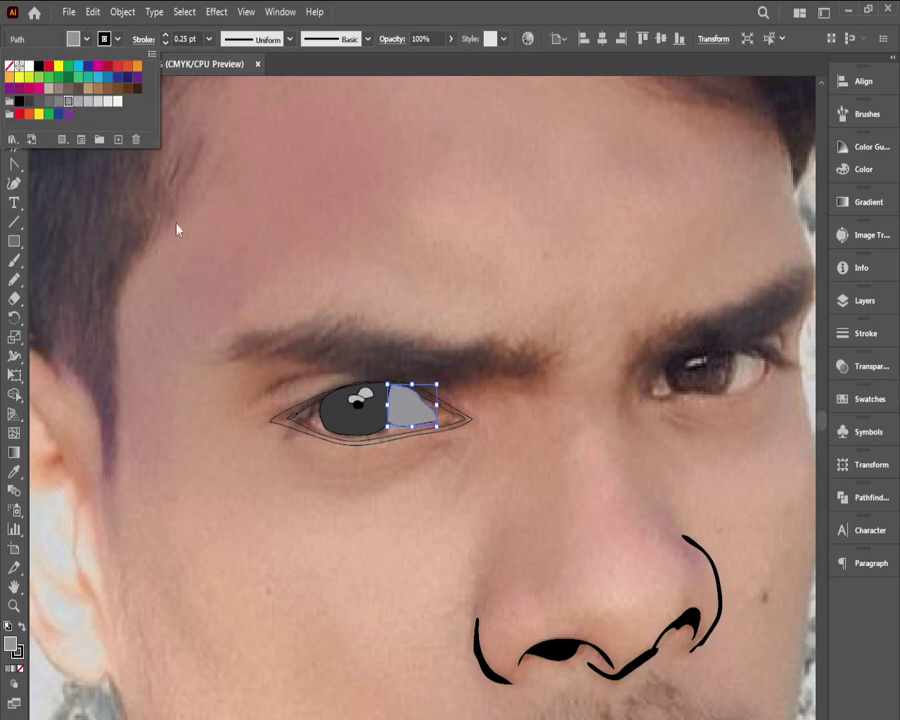
{"action": "left_click", "coordinate": [97, 102]}
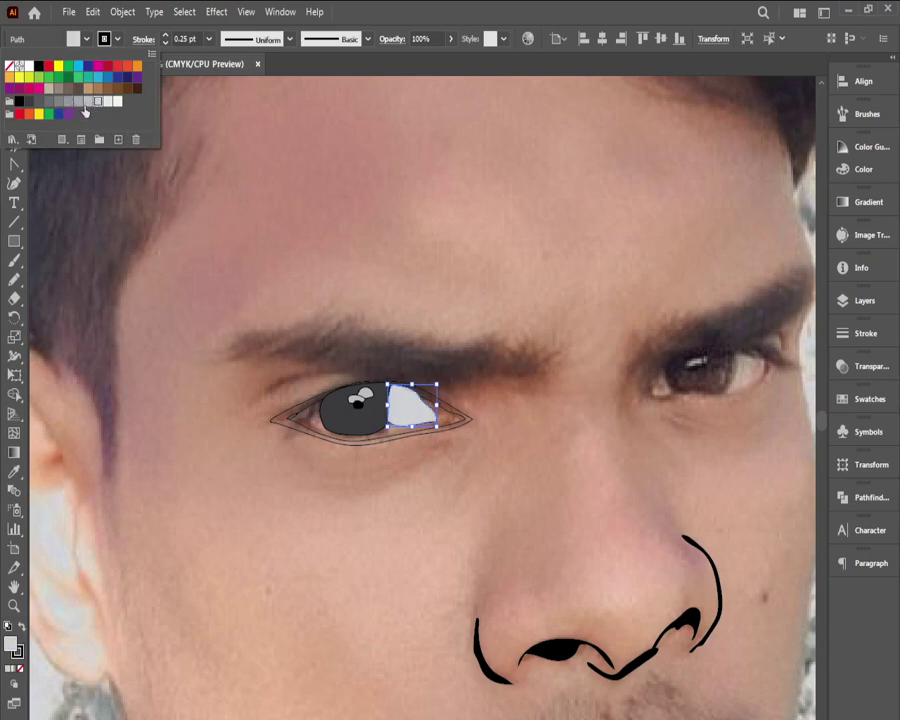
{"action": "key", "text": "Escape"}
{"action": "left_click", "coordinate": [433, 402]}
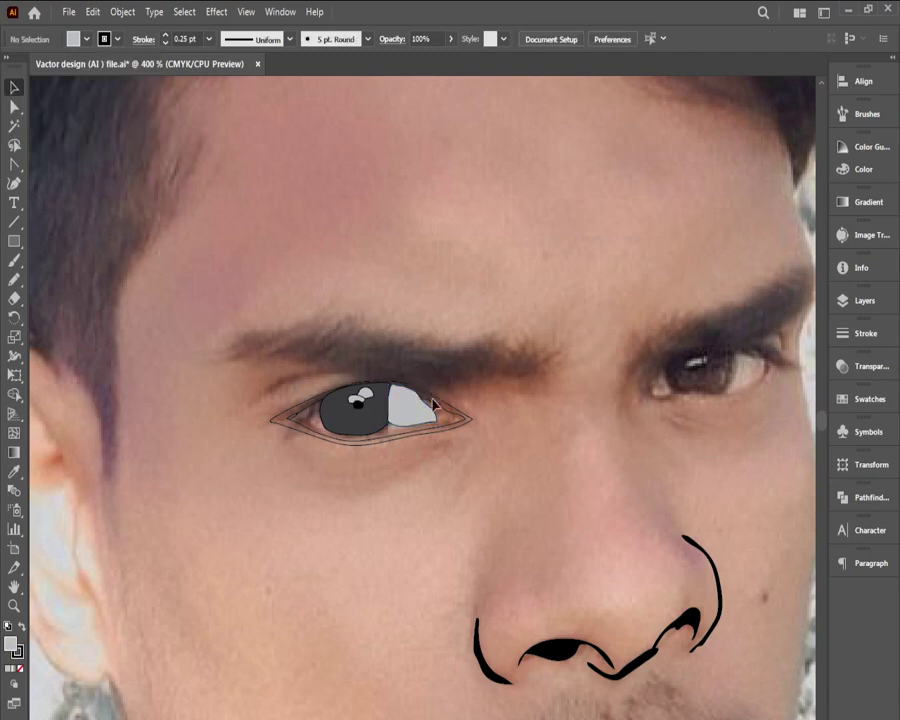
Step: Unlock the inner eyelid outline and fill it with the pinkish skin tone sampled just below the eye white using the Eyedropper
{"action": "right_click", "coordinate": [433, 402]}
{"action": "mouse_move", "coordinate": [570, 414]}
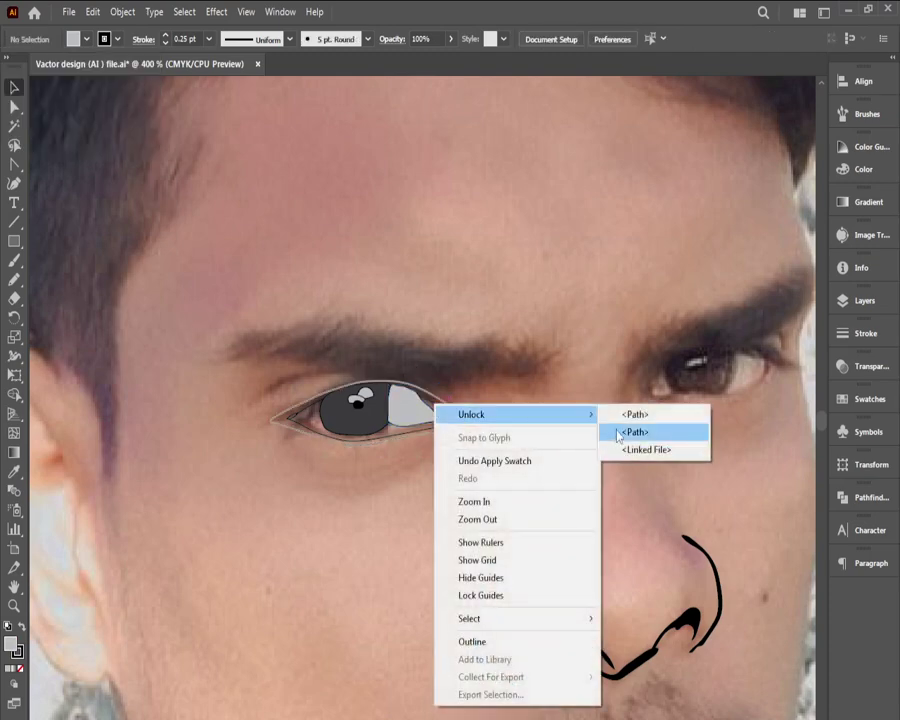
{"action": "left_click", "coordinate": [619, 433]}
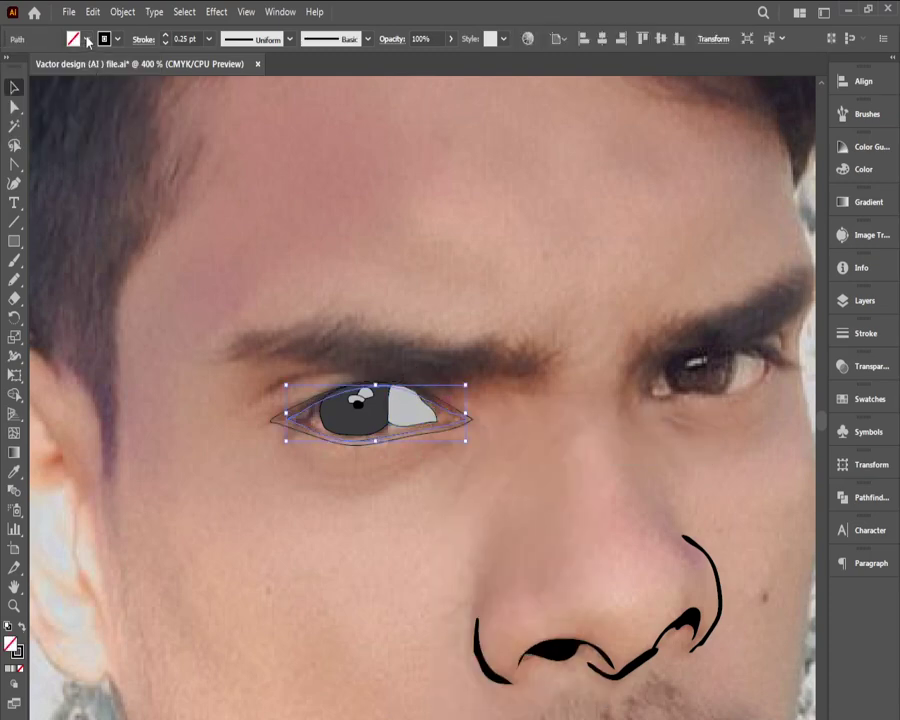
{"action": "left_click", "coordinate": [340, 366], "text": "ctrl"}
{"action": "left_click", "coordinate": [340, 367], "text": "ctrl"}
{"action": "scroll", "coordinate": [452, 565], "scroll_direction": "down", "scroll_amount": 2}
{"action": "left_click", "coordinate": [480, 516], "text": "ctrl"}
{"action": "left_click", "coordinate": [480, 516], "text": "ctrl"}
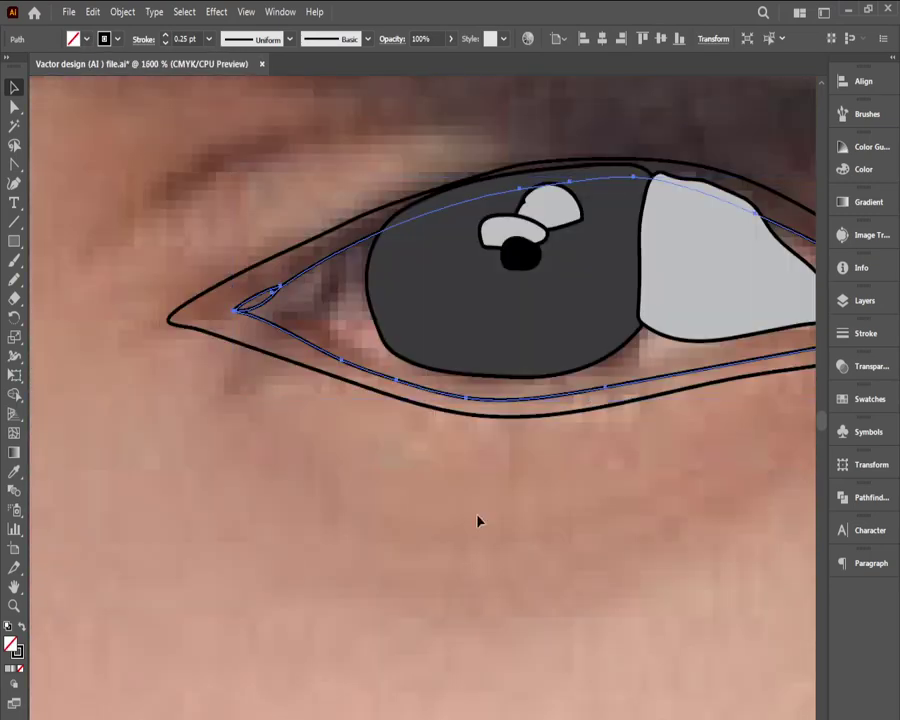
{"action": "left_click_drag", "start_coordinate": [500, 475], "coordinate": [338, 485]}
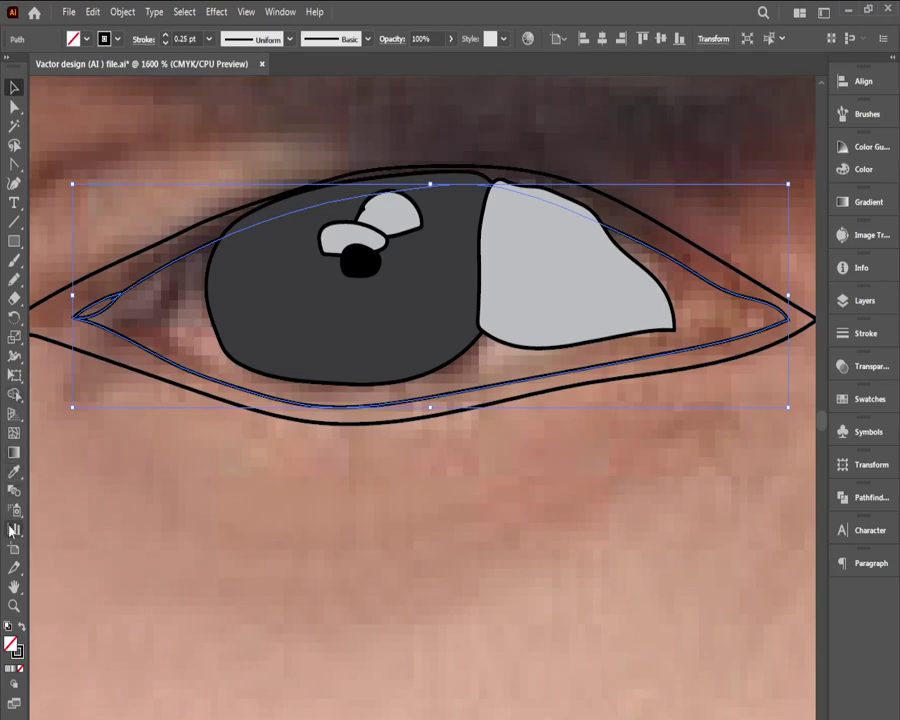
{"action": "left_click", "coordinate": [14, 471]}
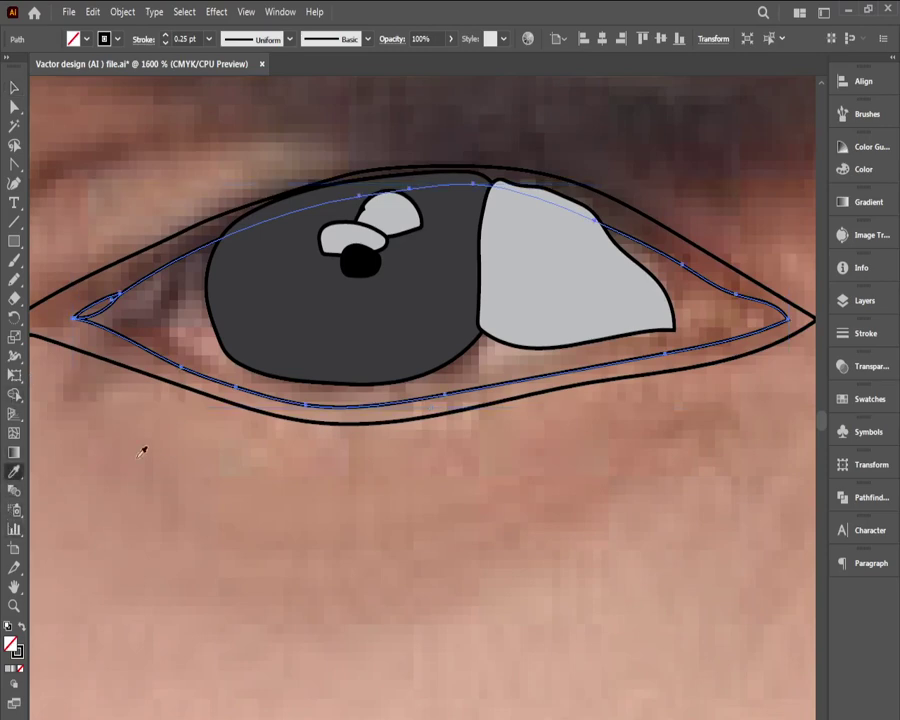
{"action": "left_click", "coordinate": [493, 356]}
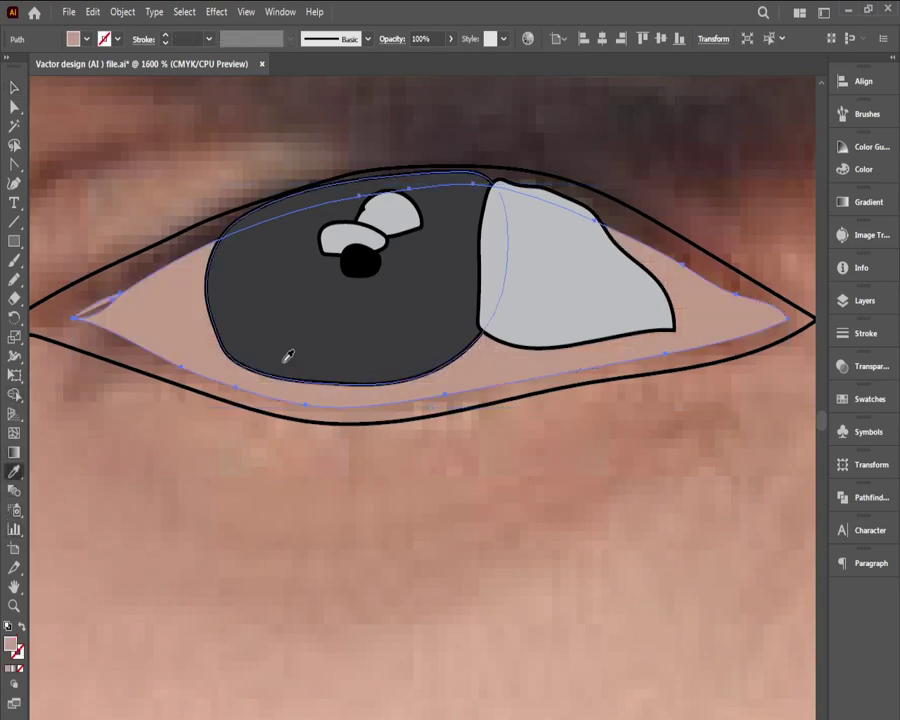
{"action": "left_click", "coordinate": [14, 87]}
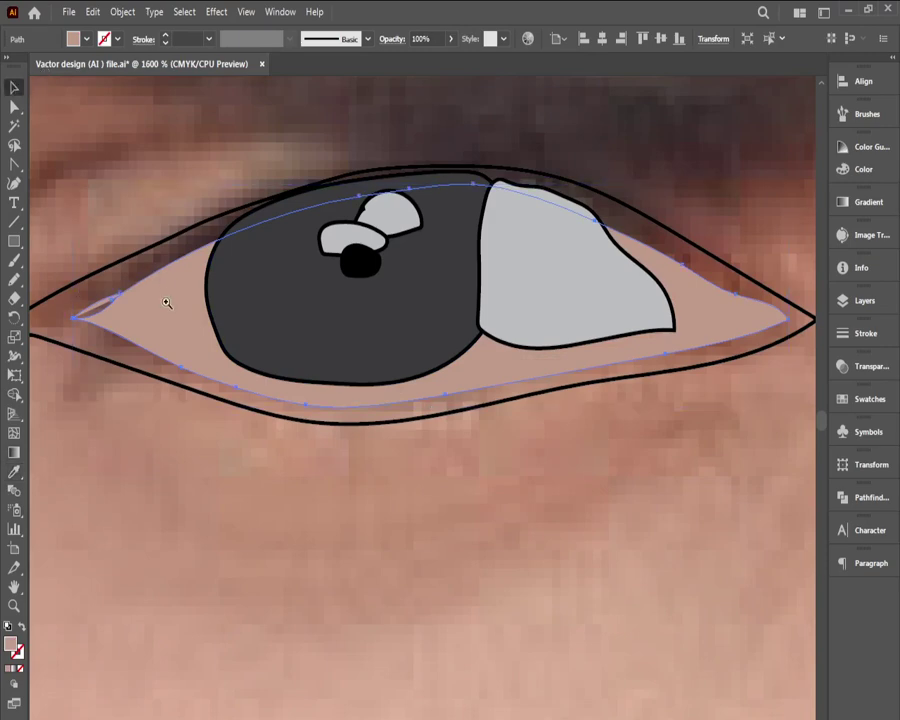
Step: Delete the stray anchor point at the sharp outer corner of the inner eyelid shape with the Direct Selection tool
{"action": "left_click", "coordinate": [167, 303], "text": "ctrl"}
{"action": "left_click", "coordinate": [177, 341], "text": "ctrl"}
{"action": "left_click_drag", "start_coordinate": [402, 478], "coordinate": [69, 378]}
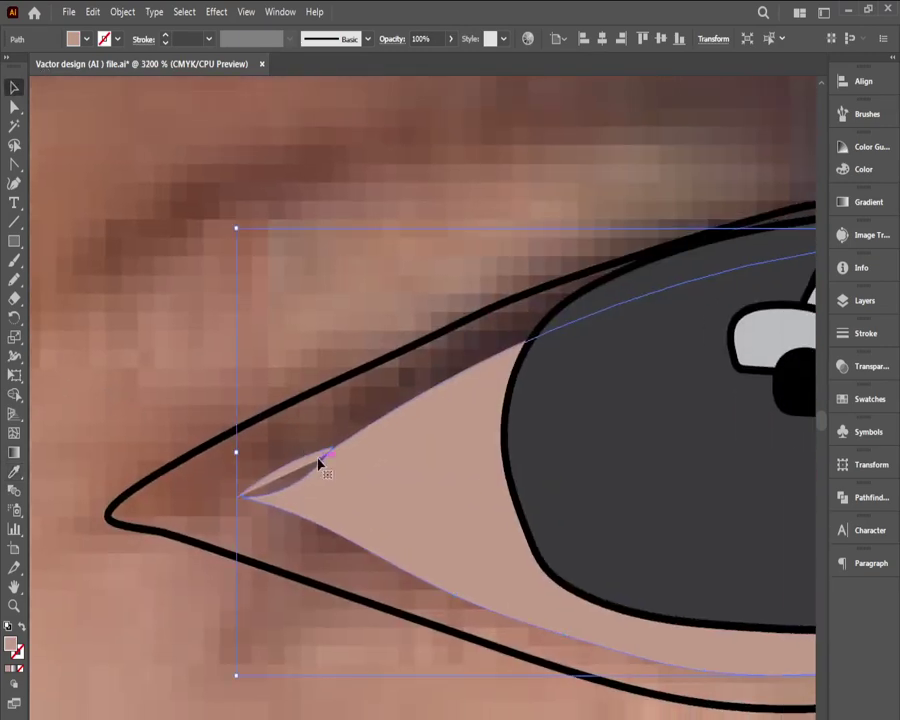
{"action": "left_click", "coordinate": [15, 108]}
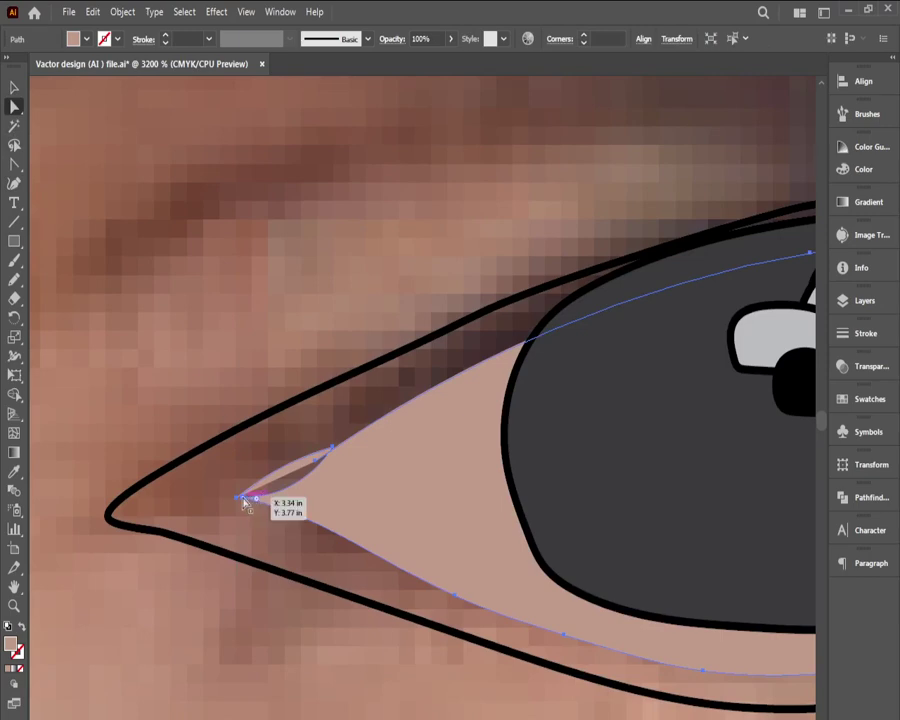
{"action": "left_click", "coordinate": [237, 498]}
{"action": "key", "text": "Delete"}
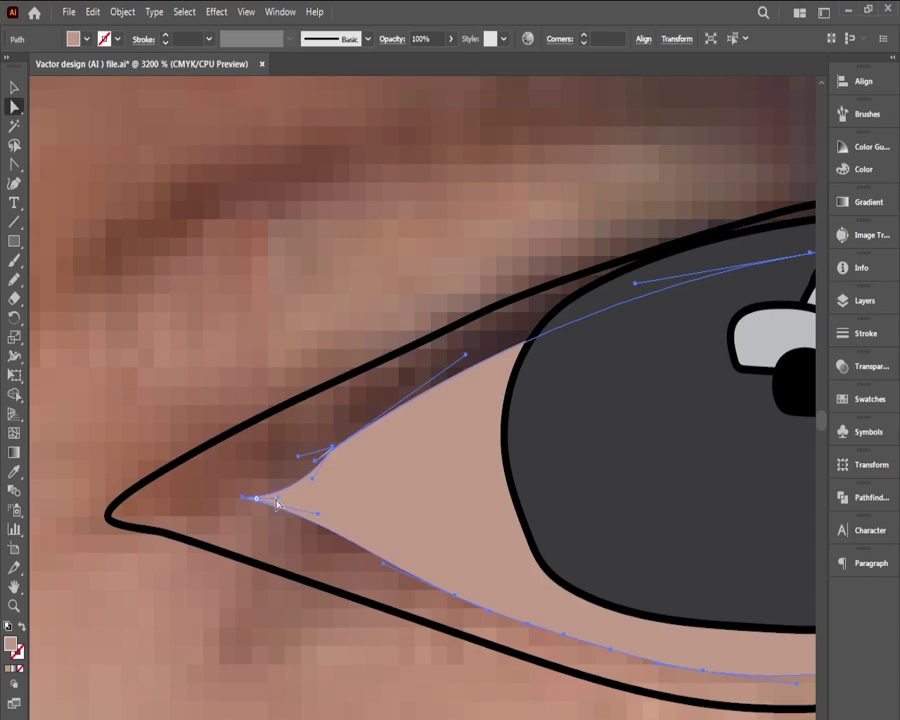
Step: Smooth the upper edge beside the inner eyelid shape's sharp corner by inserting a point with the Curvature tool, and deselect the shape
{"action": "left_click", "coordinate": [263, 493]}
{"action": "left_click_drag", "start_coordinate": [262, 488], "coordinate": [291, 476]}
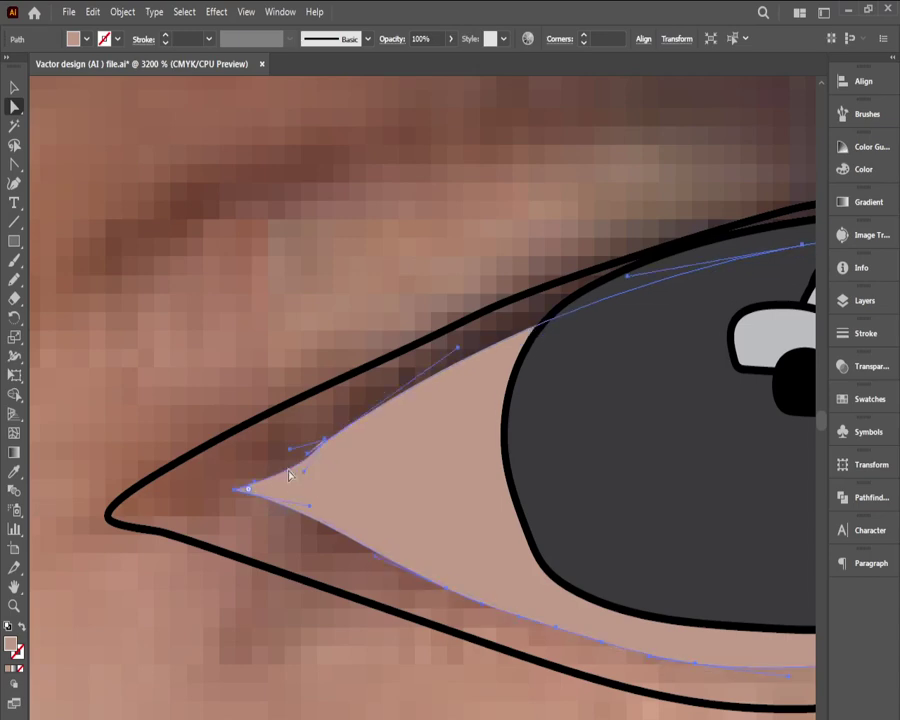
{"action": "left_click", "coordinate": [18, 185]}
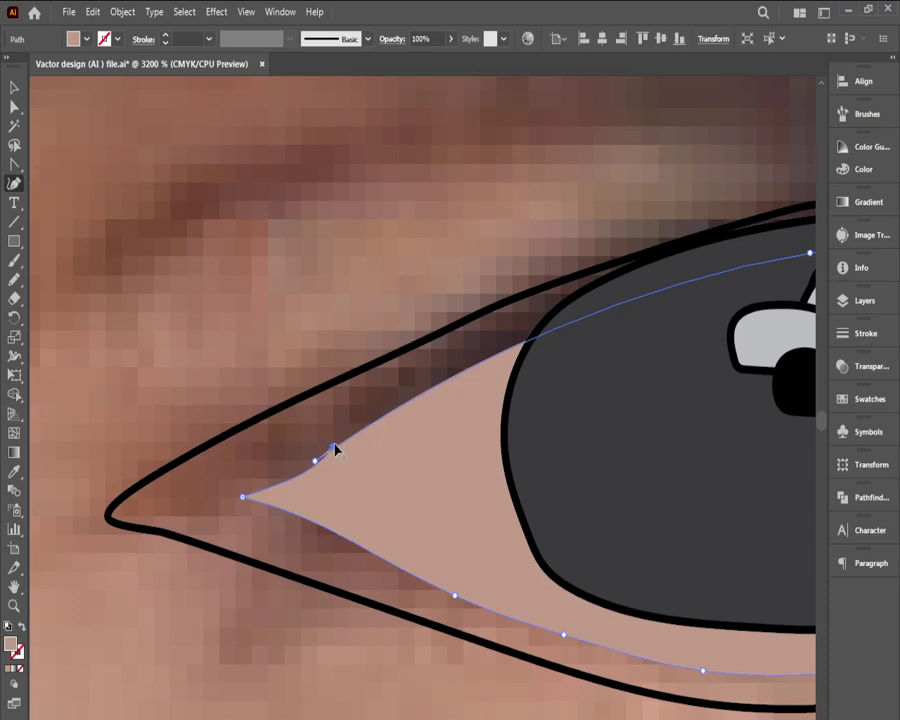
{"action": "left_click", "coordinate": [291, 474]}
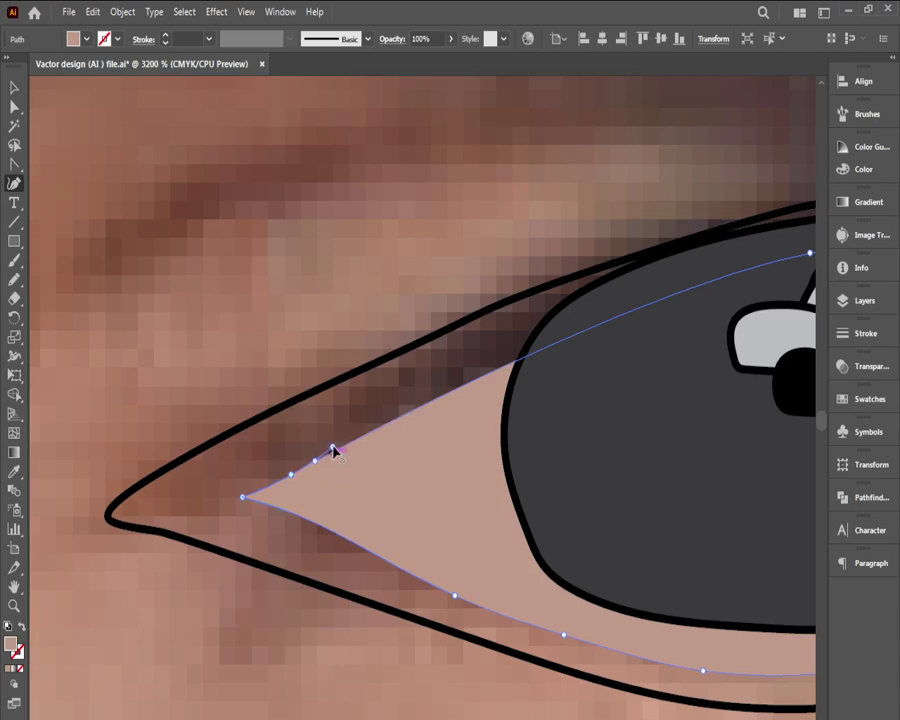
{"action": "left_click", "coordinate": [14, 88]}
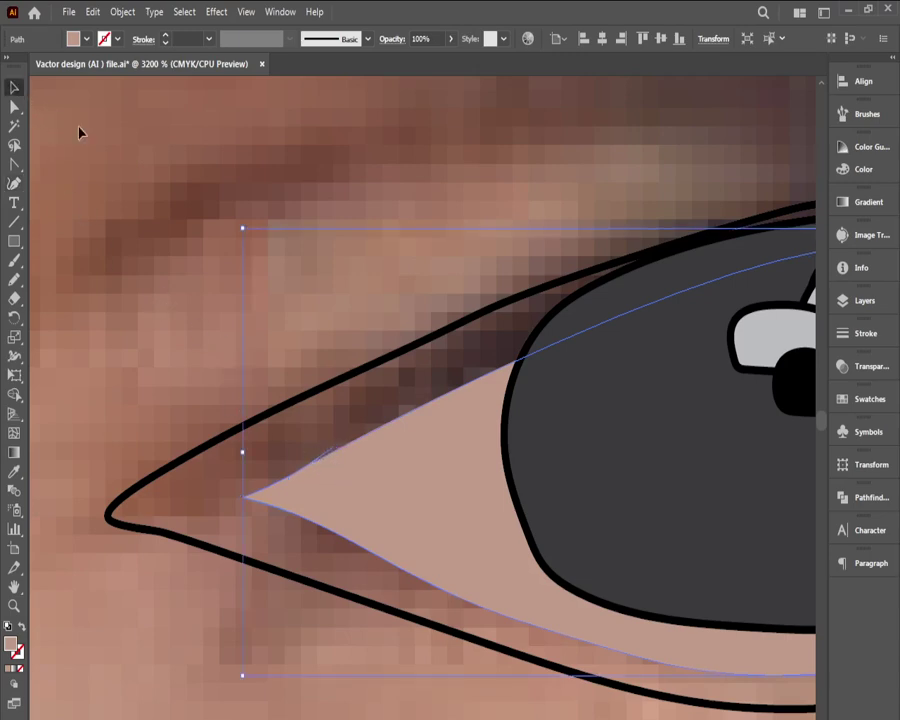
{"action": "left_click", "coordinate": [193, 362]}
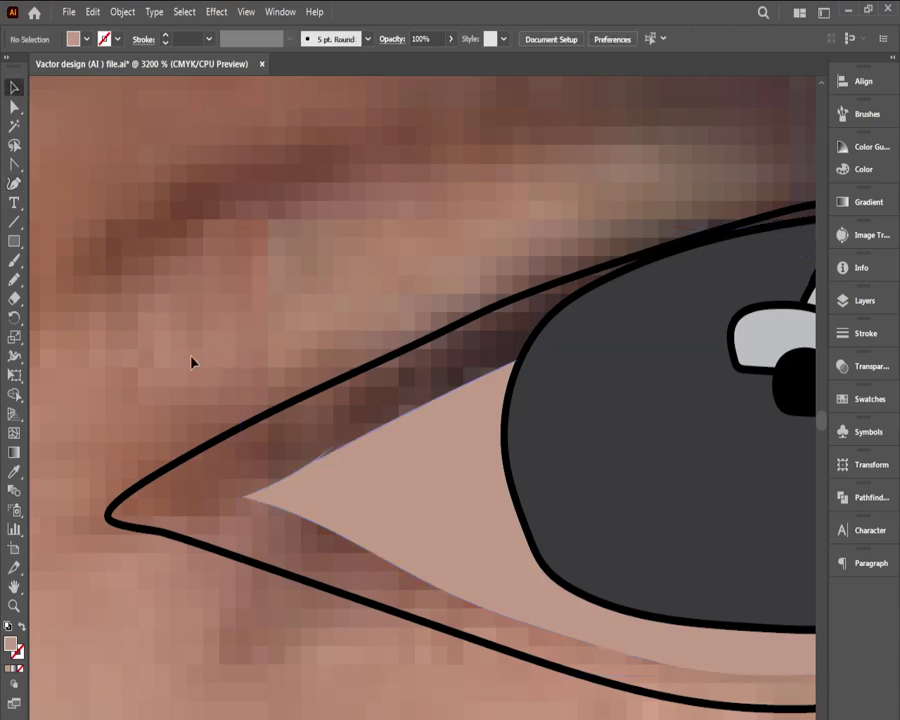
Step: Unlock the outer eyelid outline surrounding the whole eye
{"action": "left_click", "coordinate": [349, 474], "text": "ctrl+alt"}
{"action": "left_click", "coordinate": [349, 475], "text": "ctrl+alt"}
{"action": "left_click", "coordinate": [350, 475], "text": "ctrl+alt"}
{"action": "left_click_drag", "start_coordinate": [391, 416], "coordinate": [90, 378]}
{"action": "scroll", "coordinate": [335, 405], "scroll_direction": "down", "scroll_amount": 1}
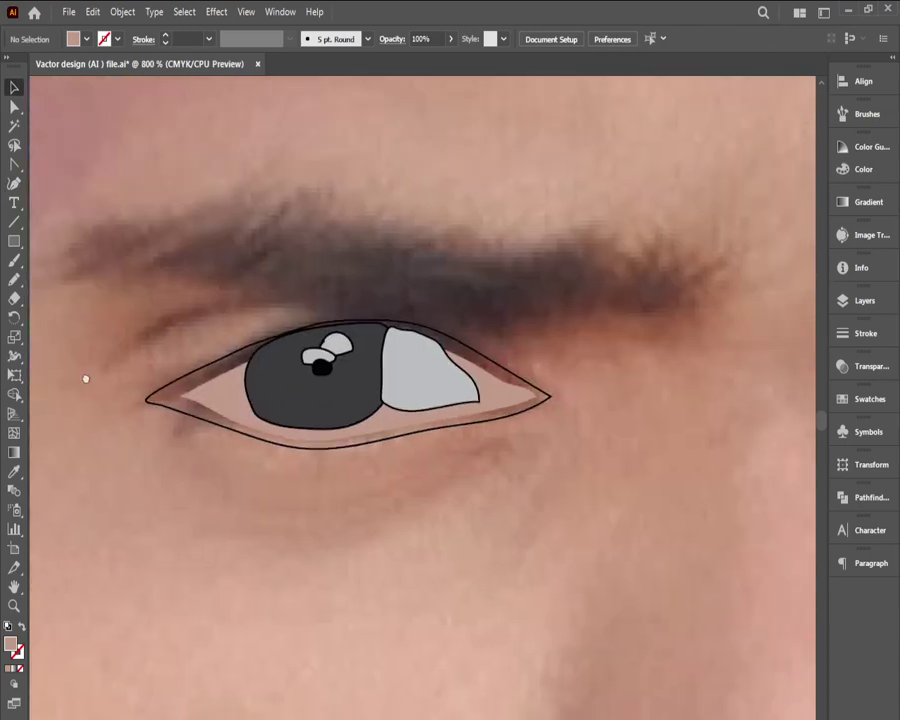
{"action": "right_click", "coordinate": [188, 376]}
{"action": "mouse_move", "coordinate": [327, 385]}
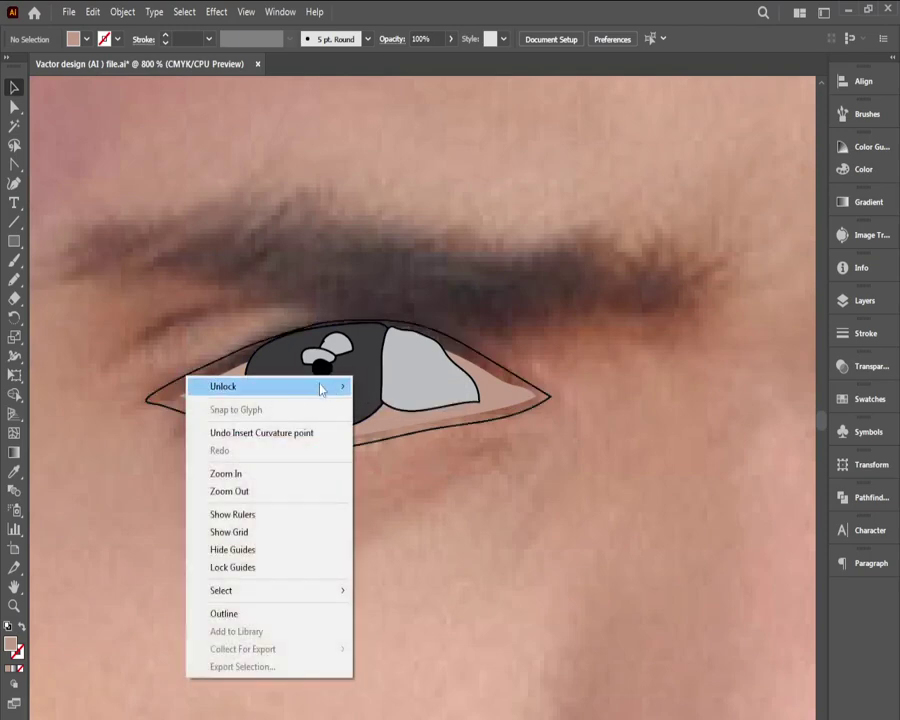
{"action": "left_click", "coordinate": [245, 349]}
{"action": "right_click", "coordinate": [231, 361]}
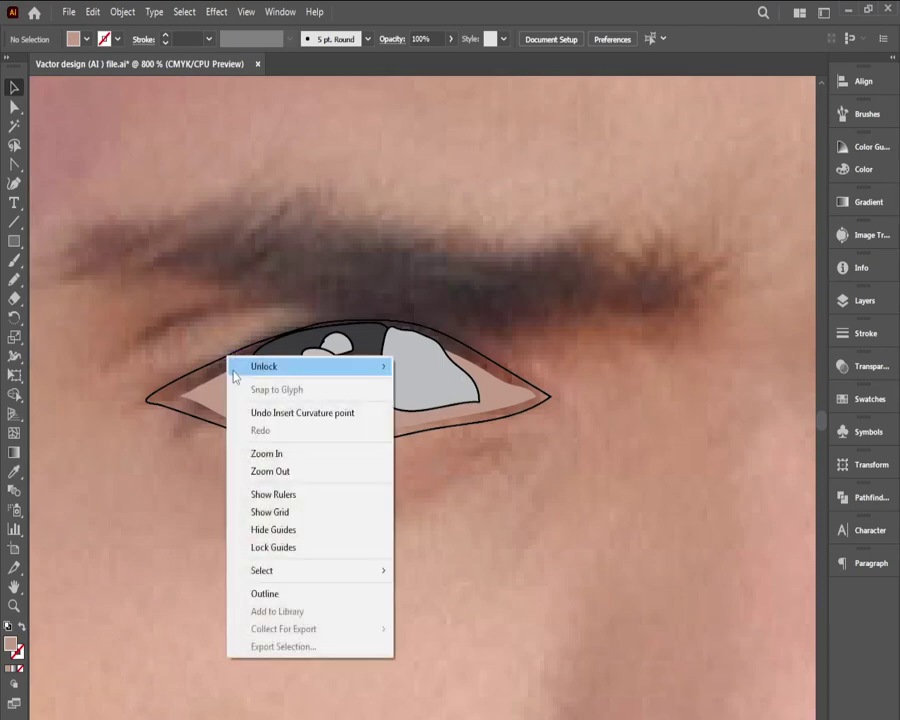
{"action": "mouse_move", "coordinate": [243, 367]}
{"action": "left_click", "coordinate": [412, 368]}
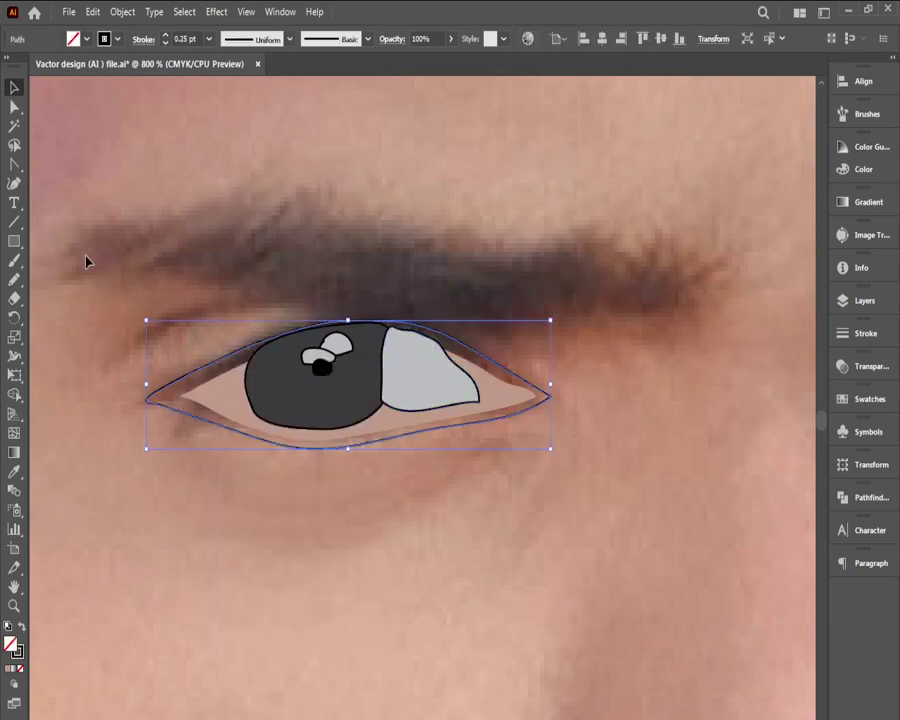
Step: Fill the outer eyelid outline with the dark brown sampled from the upper lid shadow using the Eyedropper, and deselect it
{"action": "left_click", "coordinate": [86, 40]}
{"action": "left_click", "coordinate": [86, 42]}
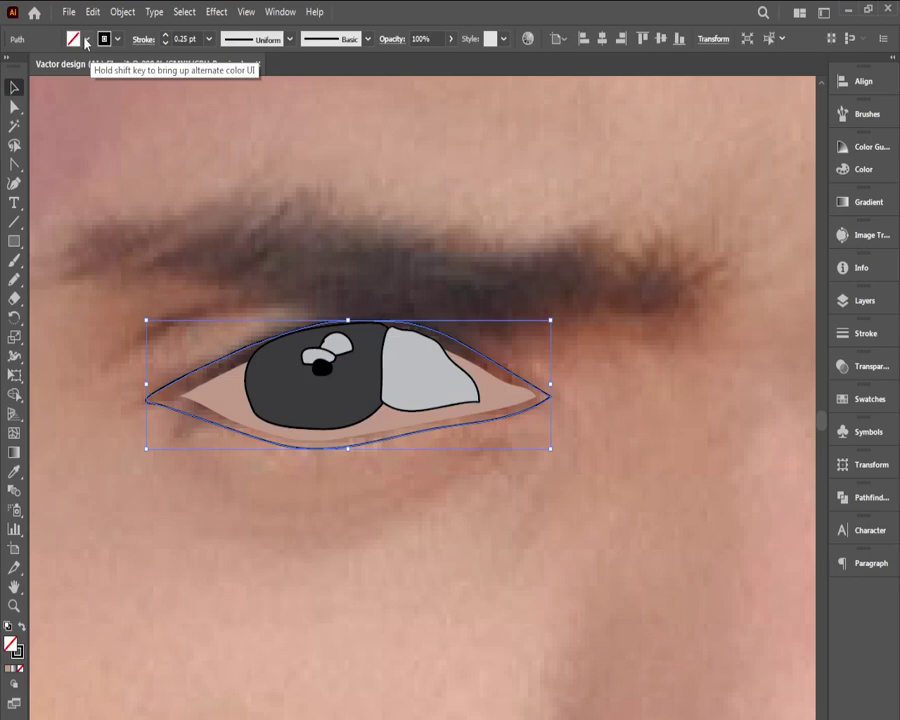
{"action": "left_click", "coordinate": [14, 472]}
{"action": "left_click", "coordinate": [222, 399], "text": "ctrl"}
{"action": "left_click", "coordinate": [222, 399], "text": "ctrl"}
{"action": "left_click_drag", "start_coordinate": [425, 436], "coordinate": [65, 438]}
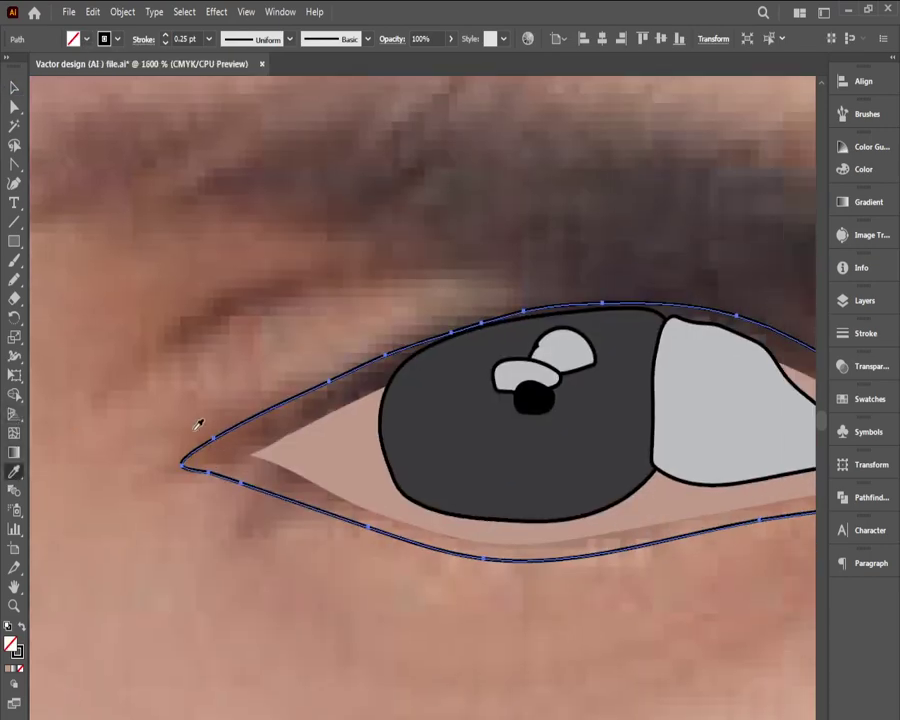
{"action": "left_click", "coordinate": [333, 393]}
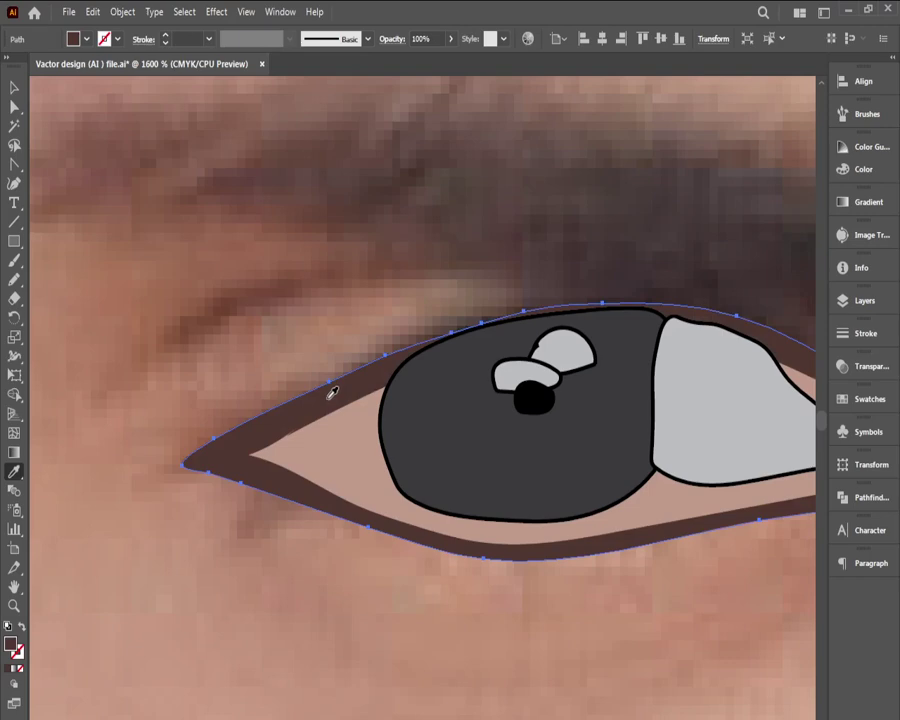
{"action": "left_click", "coordinate": [14, 87]}
{"action": "left_click", "coordinate": [160, 186]}
Step: Group the two light grey reflections with the black pupil shape inside the iris, and deselect the group
{"action": "left_click", "coordinate": [249, 303], "text": "ctrl+alt"}
{"action": "left_click", "coordinate": [249, 303], "text": "ctrl+alt"}
{"action": "left_click", "coordinate": [251, 302], "text": "ctrl+alt"}
{"action": "left_click_drag", "start_coordinate": [464, 420], "coordinate": [92, 313]}
{"action": "left_click", "coordinate": [278, 470], "text": "ctrl"}
{"action": "left_click", "coordinate": [278, 470], "text": "ctrl"}
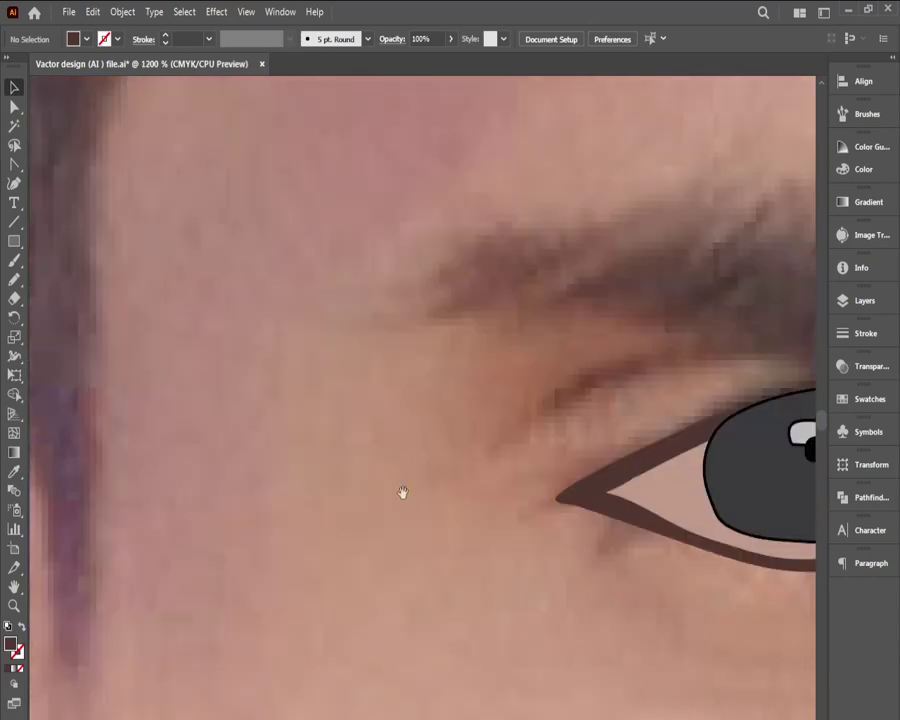
{"action": "left_click_drag", "start_coordinate": [402, 492], "coordinate": [31, 434]}
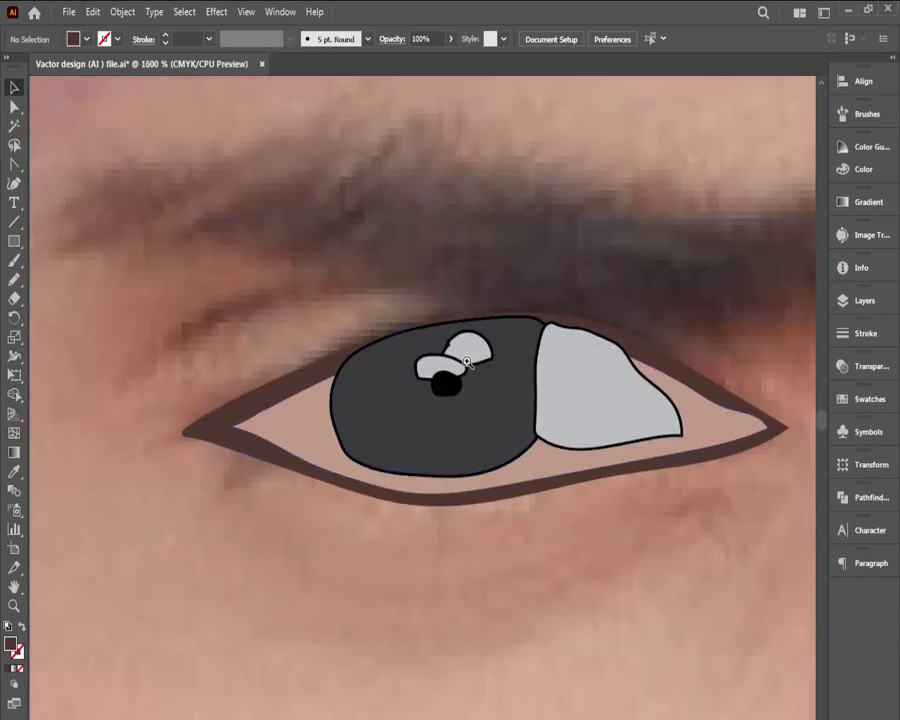
{"action": "scroll", "coordinate": [466, 364], "scroll_direction": "up", "scroll_amount": 1}
{"action": "left_click", "coordinate": [377, 486]}
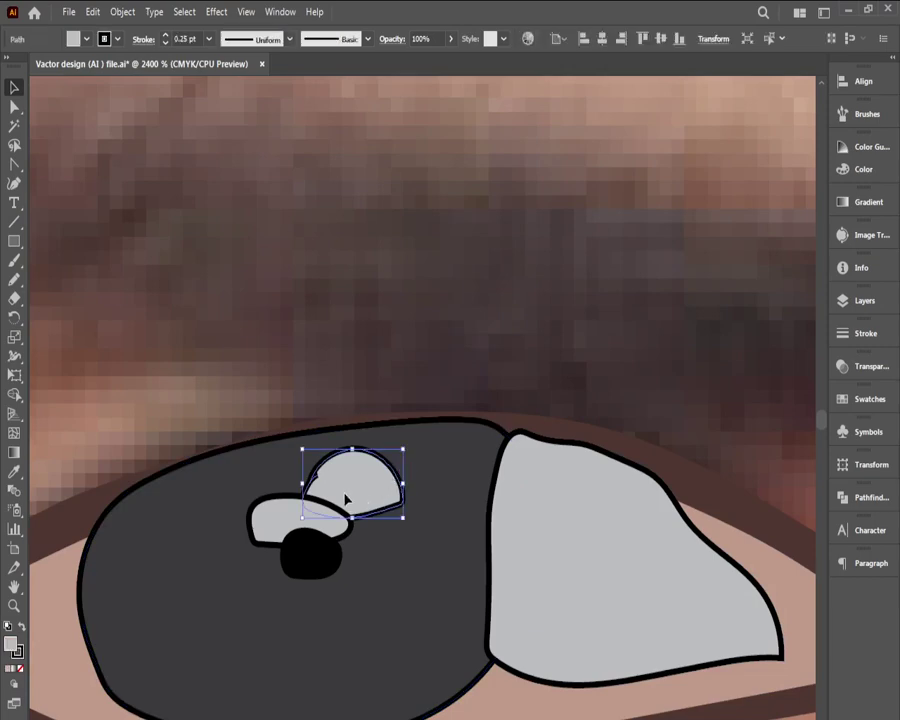
{"action": "left_click", "coordinate": [299, 507], "text": "shift"}
{"action": "left_click_drag", "start_coordinate": [303, 507], "coordinate": [300, 504]}
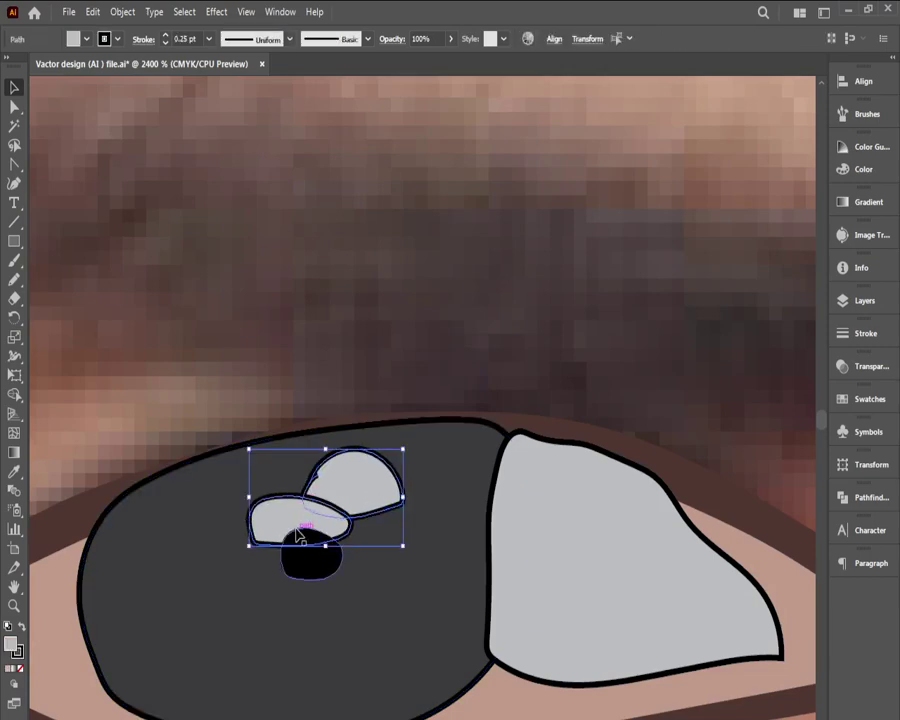
{"action": "left_click", "coordinate": [302, 542], "text": "shift"}
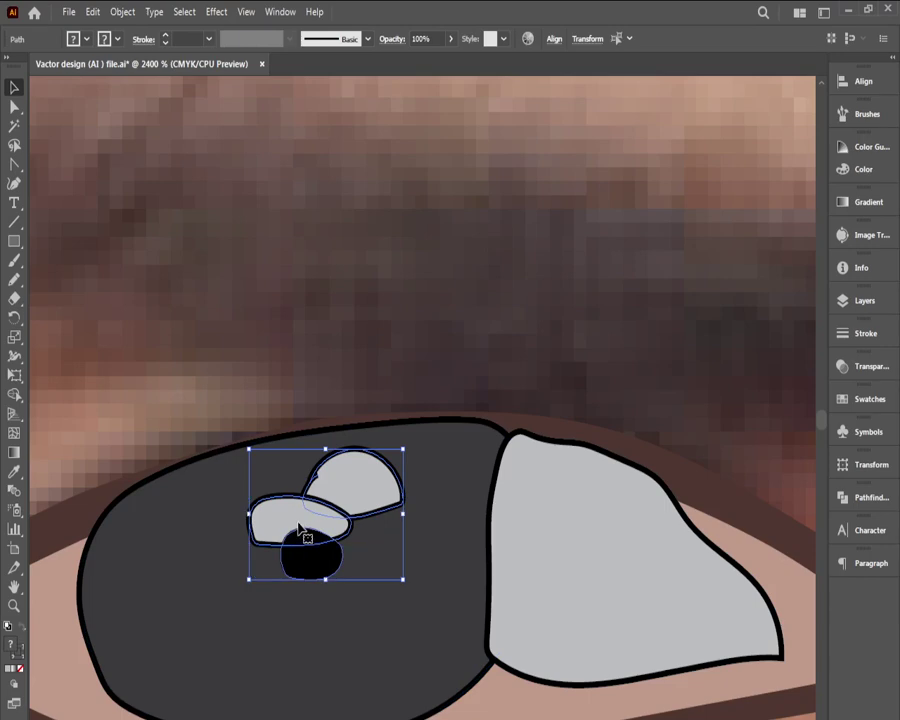
{"action": "key", "text": "ctrl+g"}
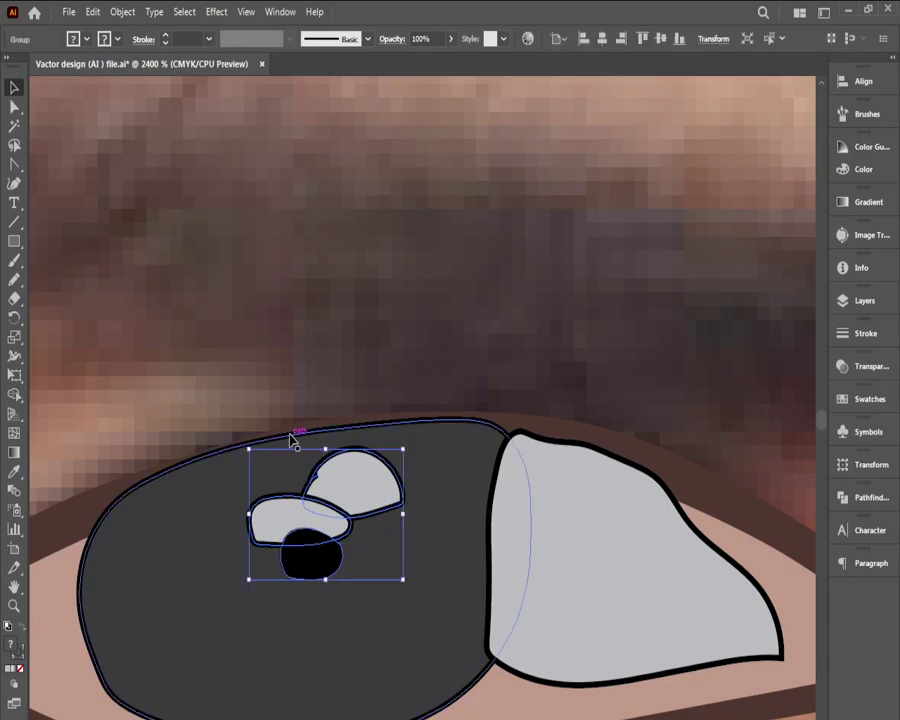
{"action": "left_click", "coordinate": [237, 419]}
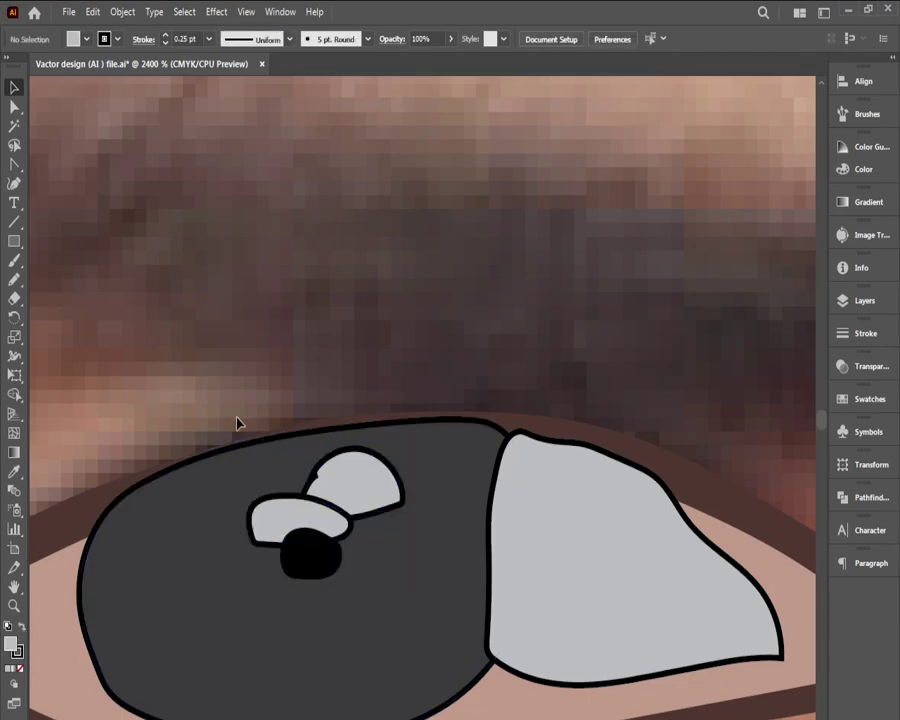
{"action": "left_click", "coordinate": [366, 463], "text": "ctrl+alt"}
{"action": "left_click_drag", "start_coordinate": [418, 492], "coordinate": [334, 470]}
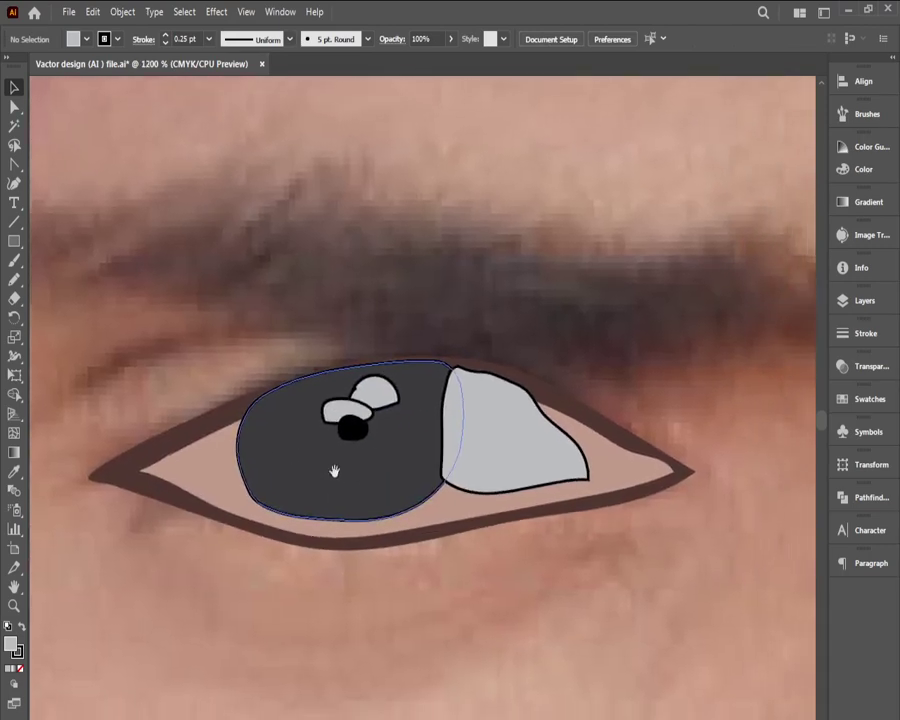
{"action": "left_click", "coordinate": [461, 494]}
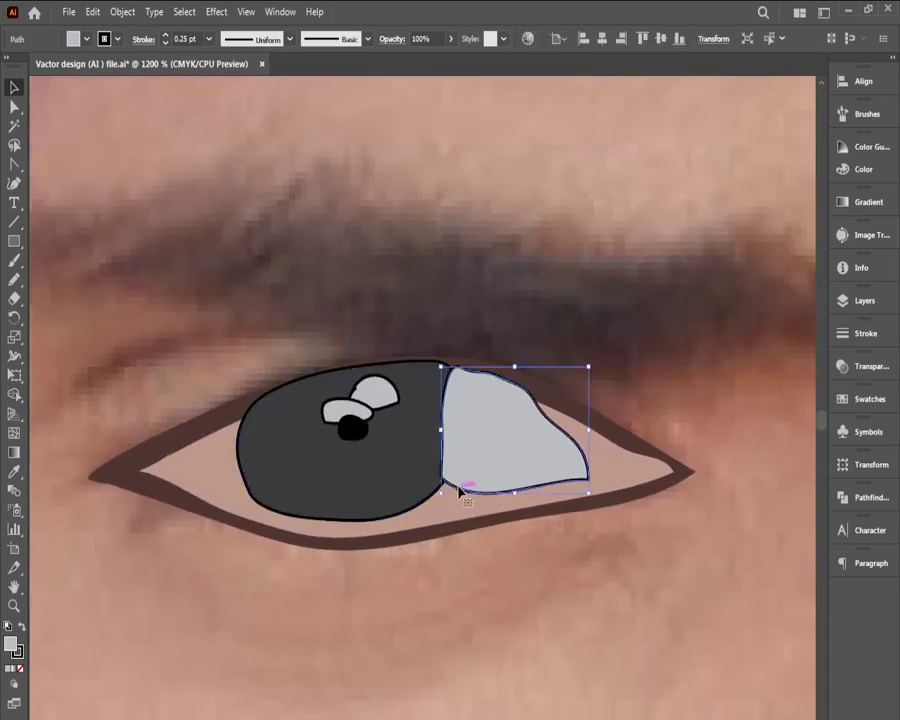
{"action": "left_click", "coordinate": [428, 500]}
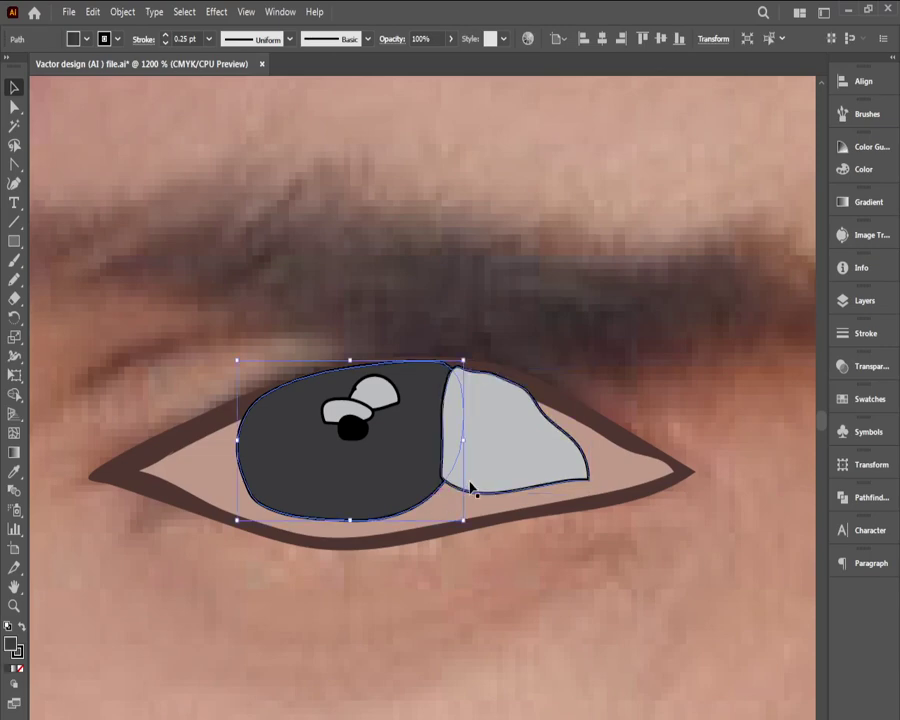
{"action": "left_click", "coordinate": [470, 490], "text": "shift"}
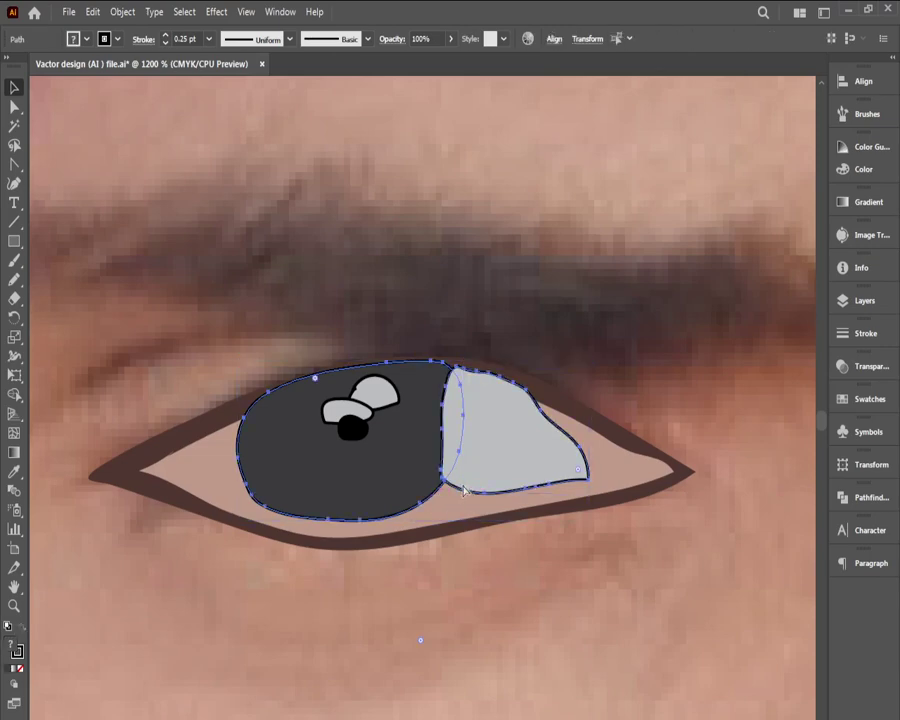
{"action": "key", "text": "shift+m"}
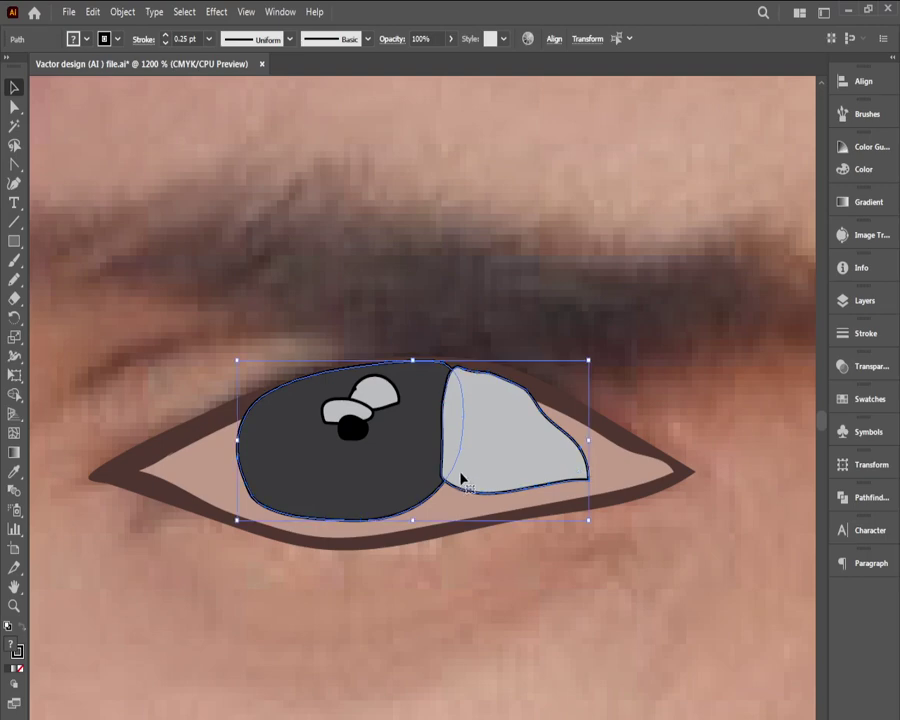
Step: Bring the dark brown outer eyelid shape to the front, and place the pinkish inner eyelid shape in front of it using outline view
{"action": "left_click", "coordinate": [626, 424]}
{"action": "left_click", "coordinate": [620, 431]}
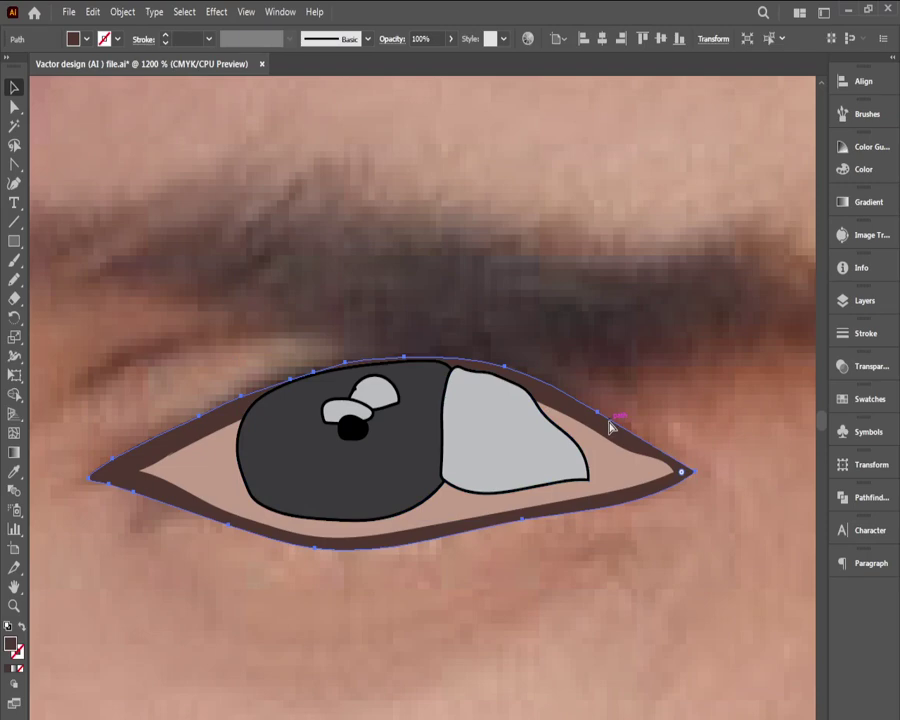
{"action": "key", "text": "ctrl+shift+bracketright"}
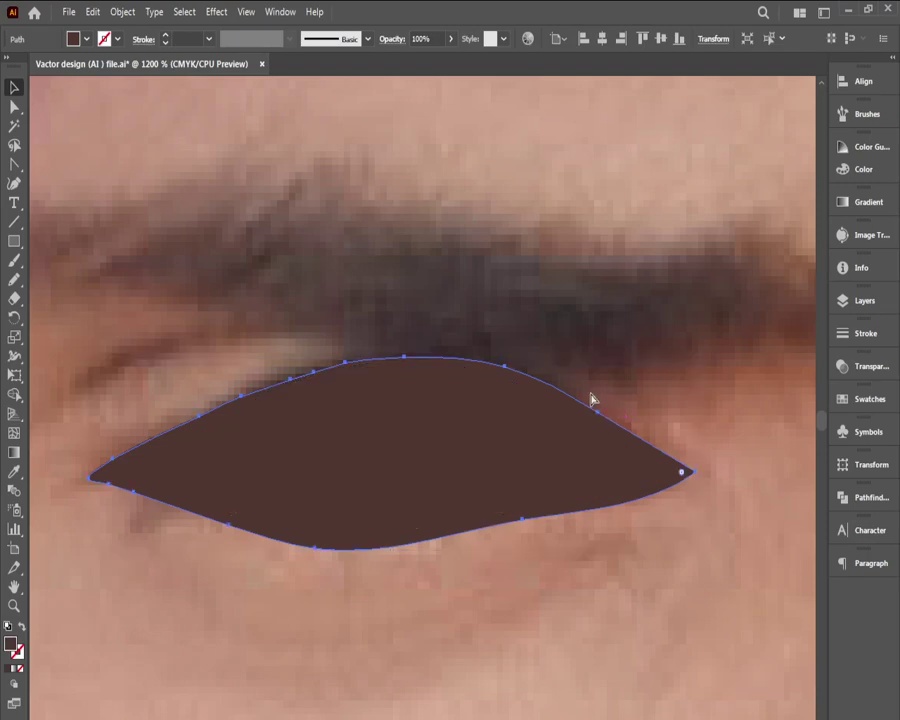
{"action": "key", "text": "ctrl+y"}
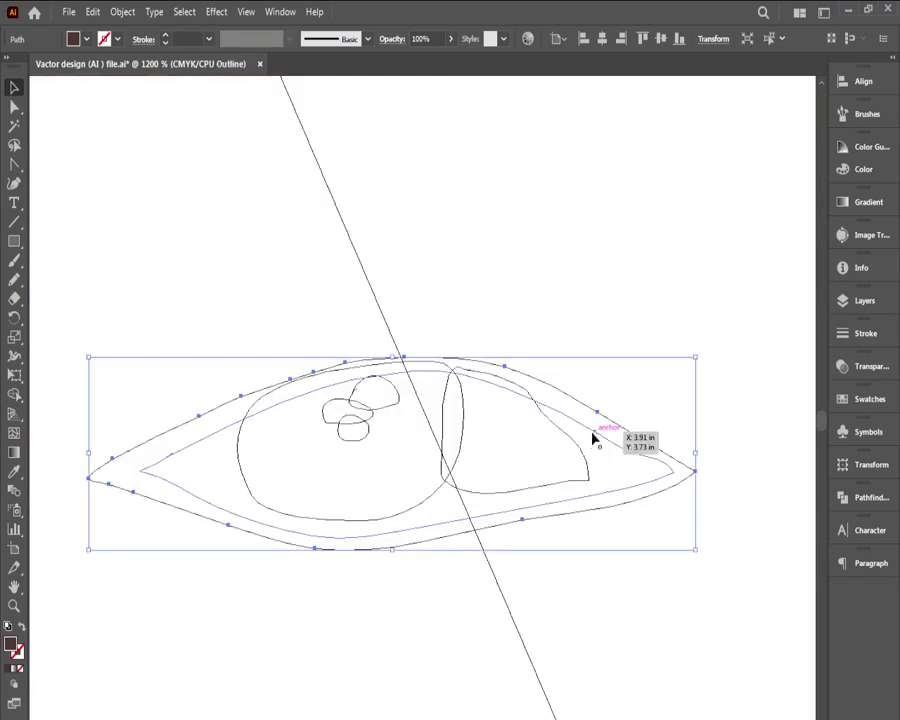
{"action": "left_click", "coordinate": [592, 432]}
{"action": "key", "text": "ctrl+shift+bracketright"}
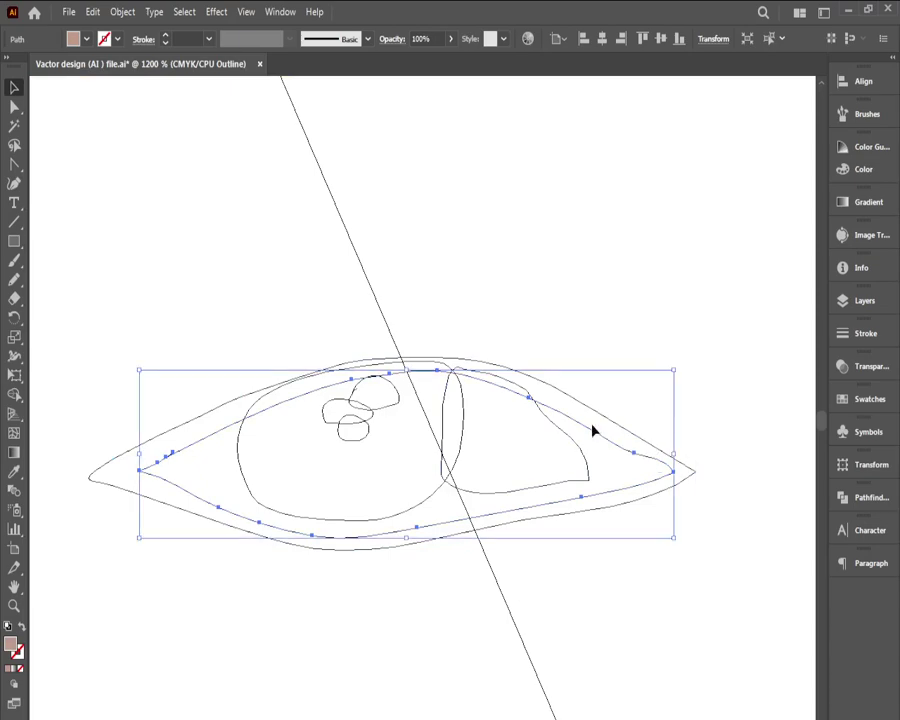
{"action": "key", "text": "ctrl+y"}
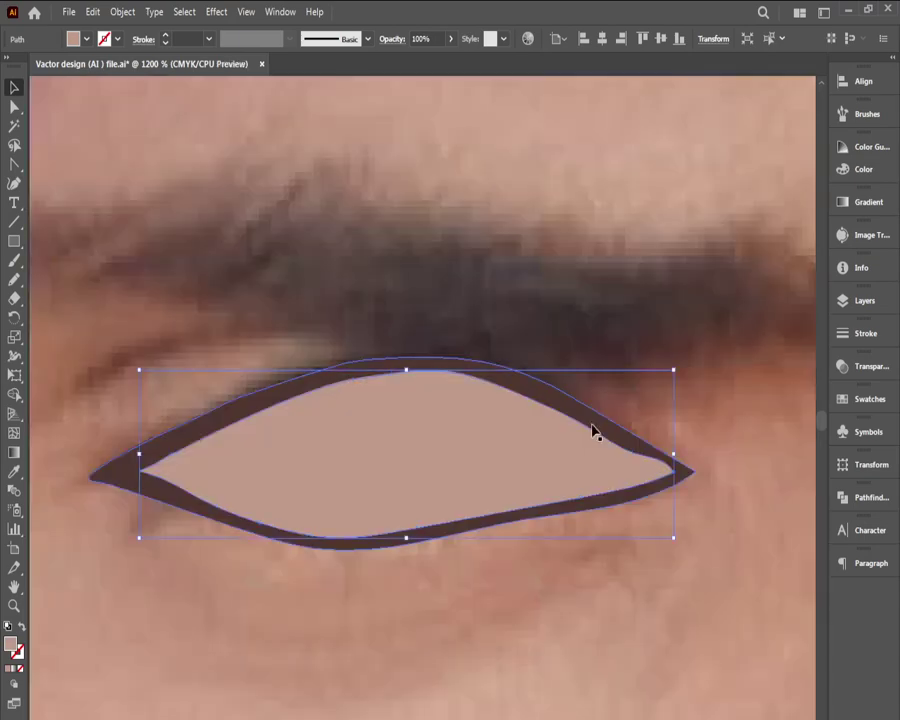
{"action": "left_click", "coordinate": [608, 364]}
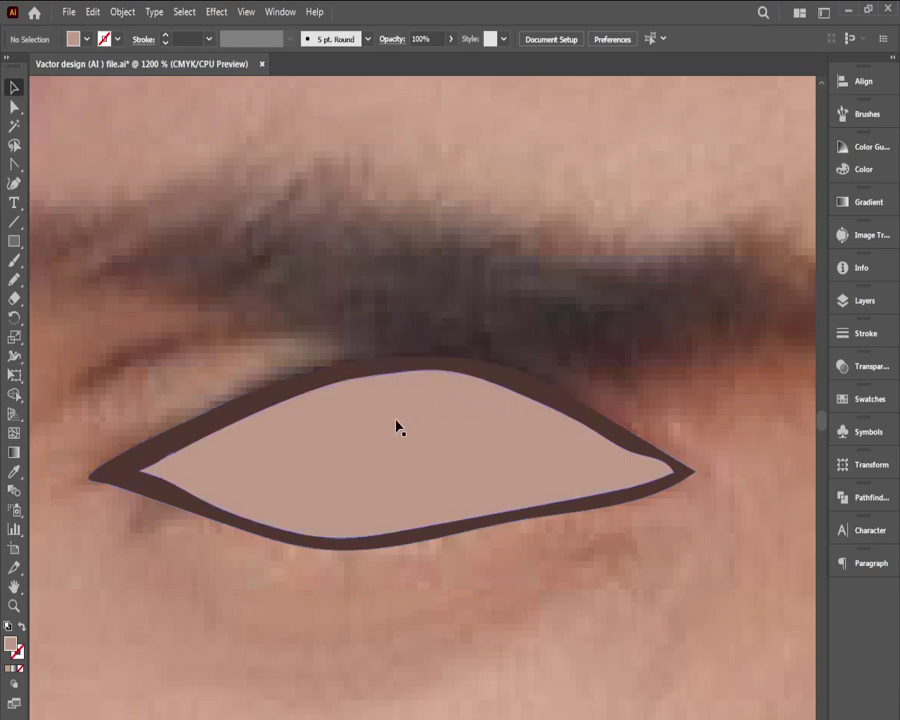
Step: Bring the light grey eye white, the dark iris and the pupil-and-reflections group in front of the eyelid shapes using outline view, and deselect
{"action": "key", "text": "ctrl+y"}
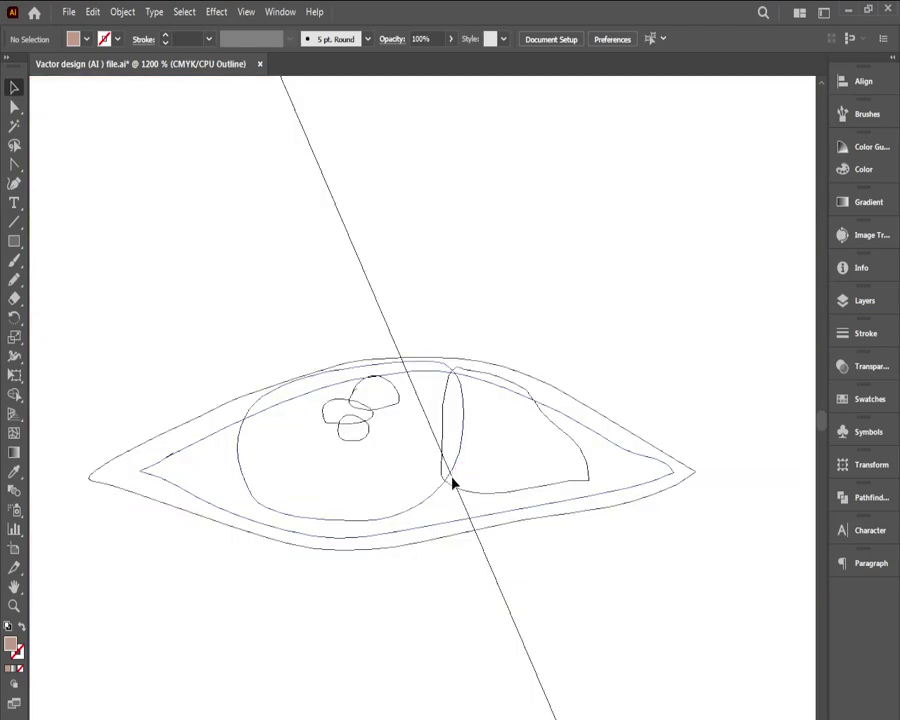
{"action": "left_click", "coordinate": [452, 487]}
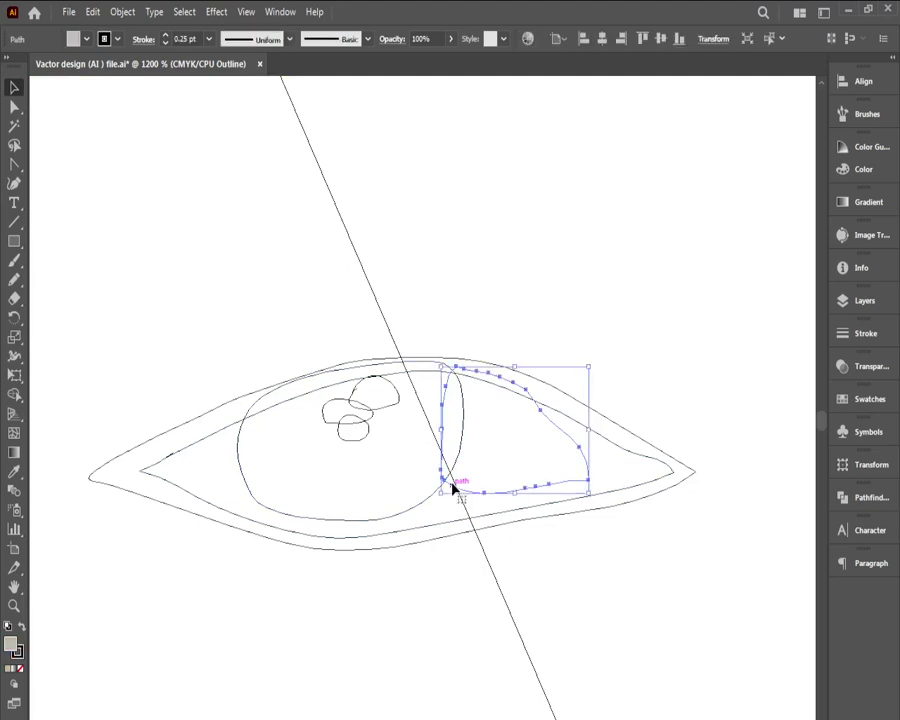
{"action": "key", "text": "ctrl+y"}
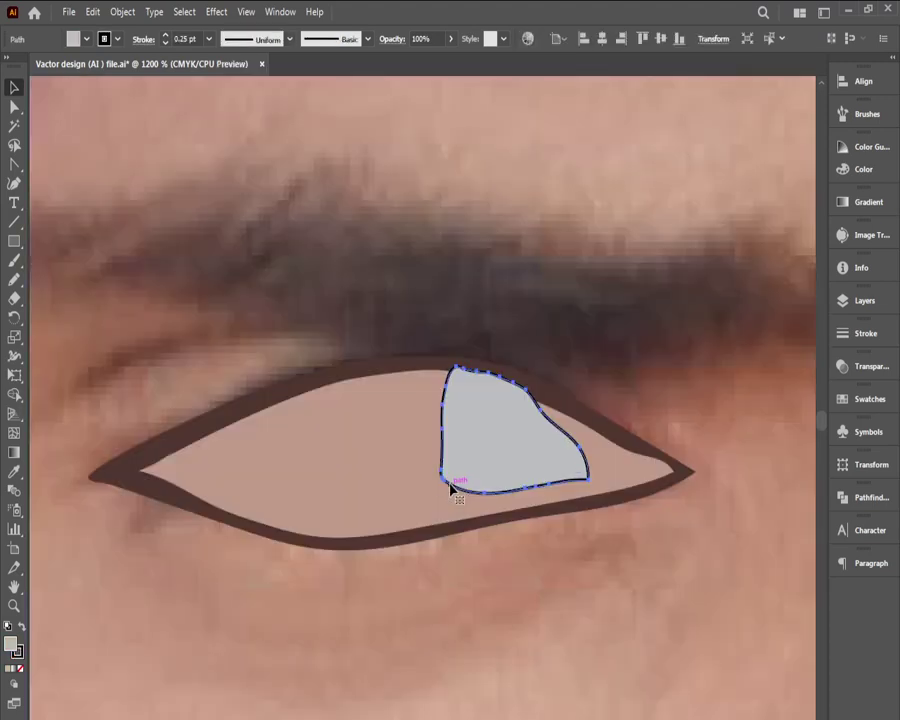
{"action": "key", "text": "ctrl+y"}
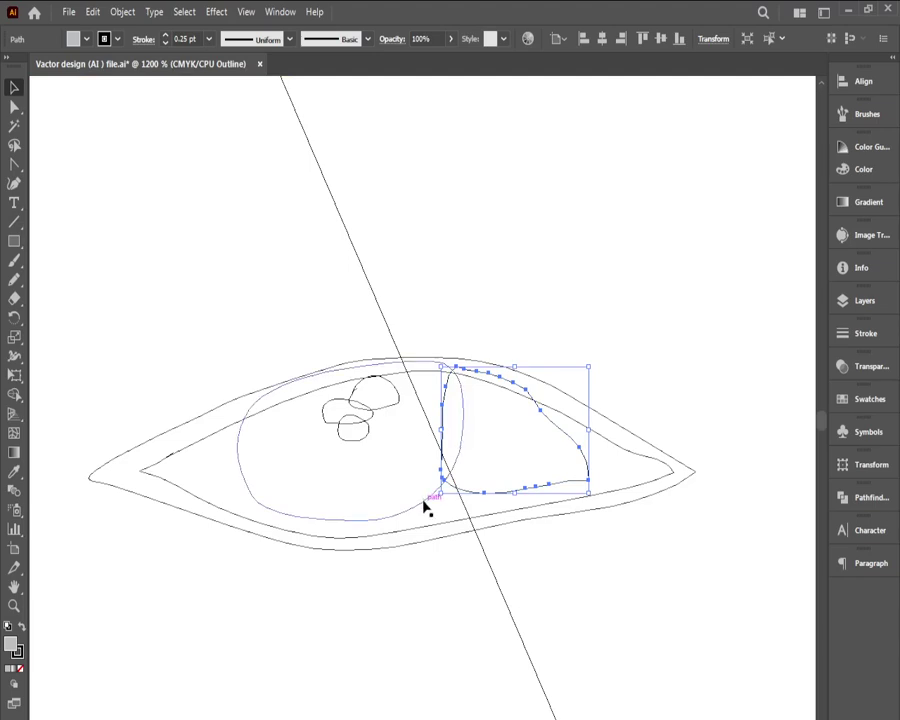
{"action": "left_click", "coordinate": [424, 504]}
{"action": "left_click", "coordinate": [424, 504]}
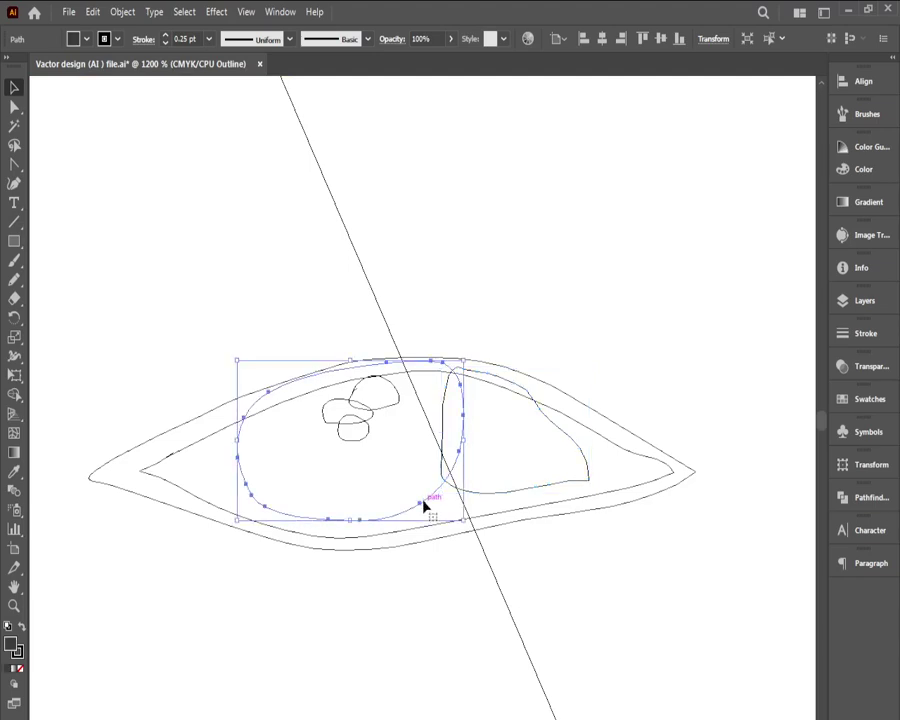
{"action": "left_click", "coordinate": [365, 428]}
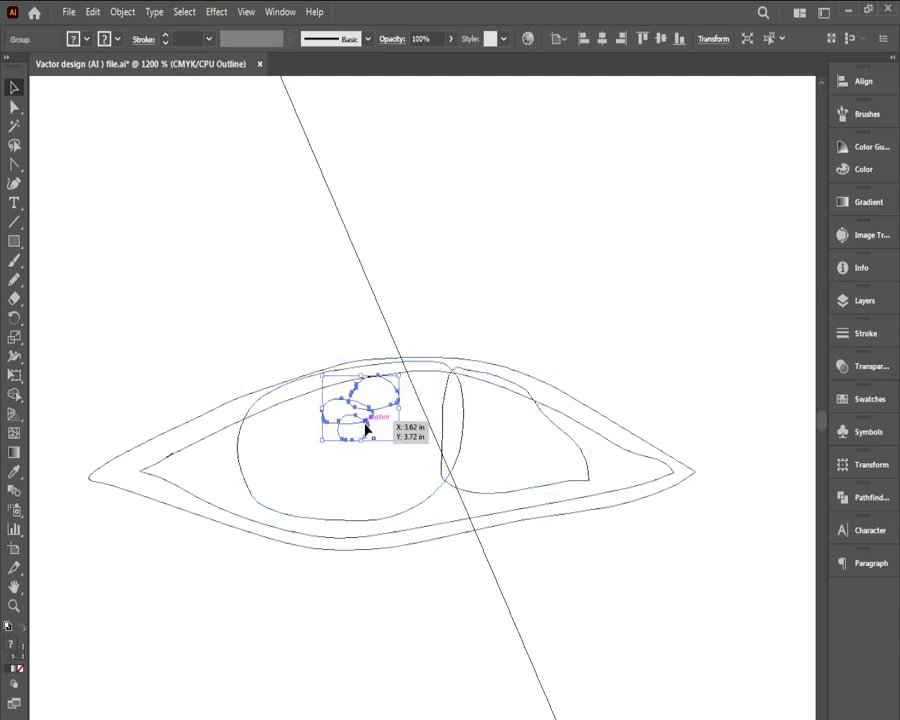
{"action": "key", "text": "ctrl+y"}
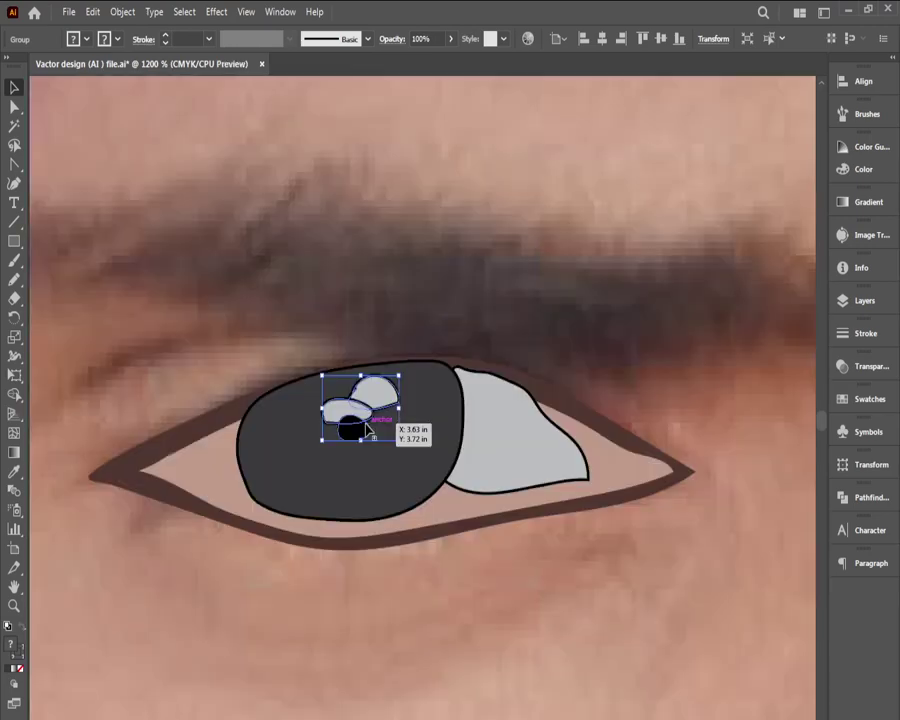
{"action": "left_click", "coordinate": [382, 346]}
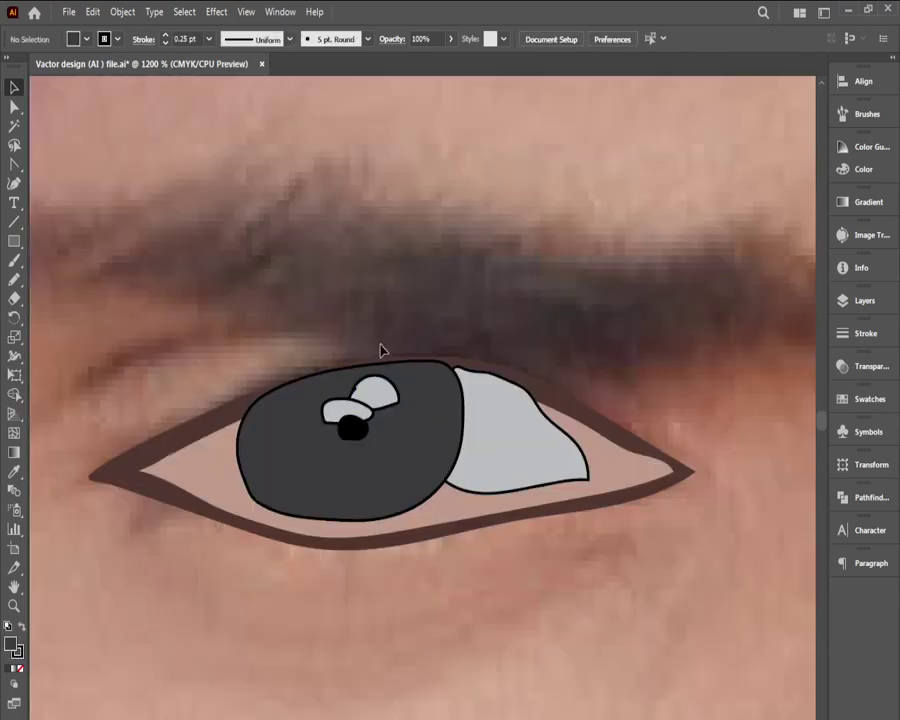
Step: Try bringing the pinkish inner eyelid shape to the front over the iris and eye white, and undo it
{"action": "left_click", "coordinate": [446, 395]}
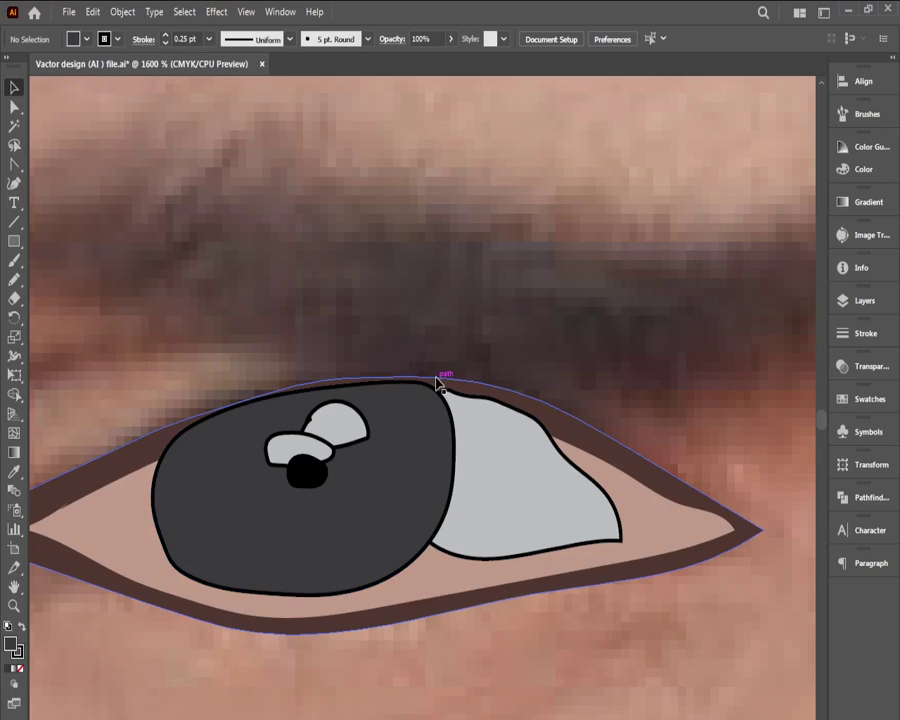
{"action": "left_click", "coordinate": [583, 457]}
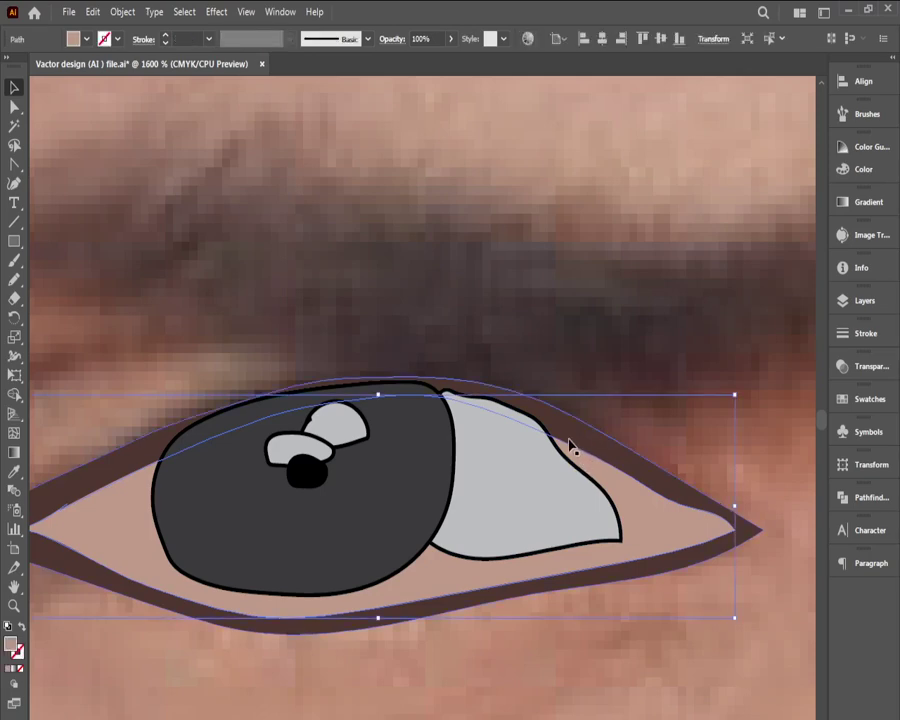
{"action": "key", "text": "a"}
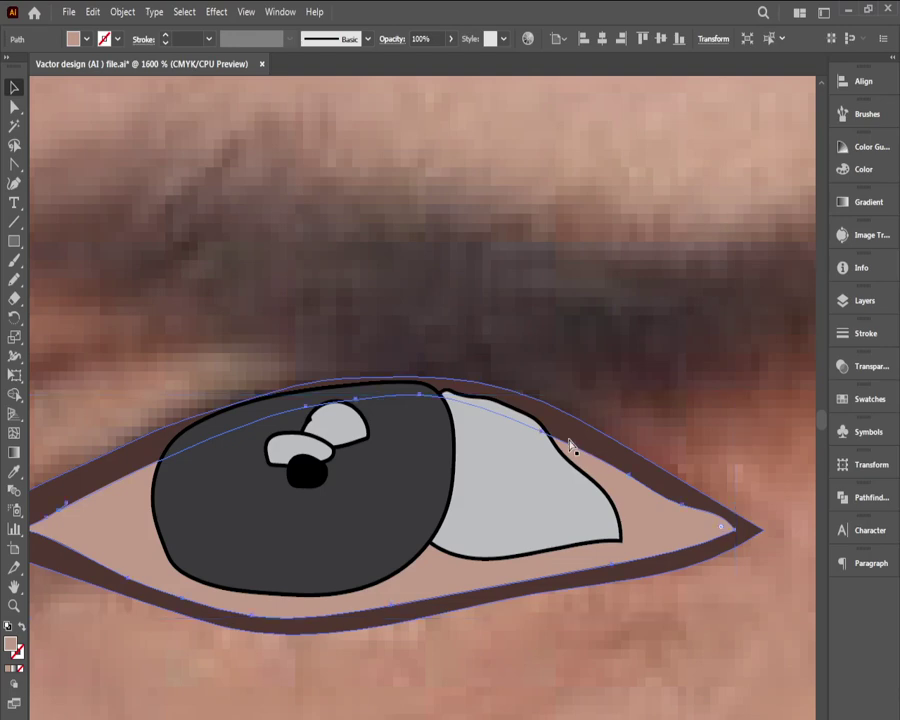
{"action": "key", "text": "ctrl+shift+]"}
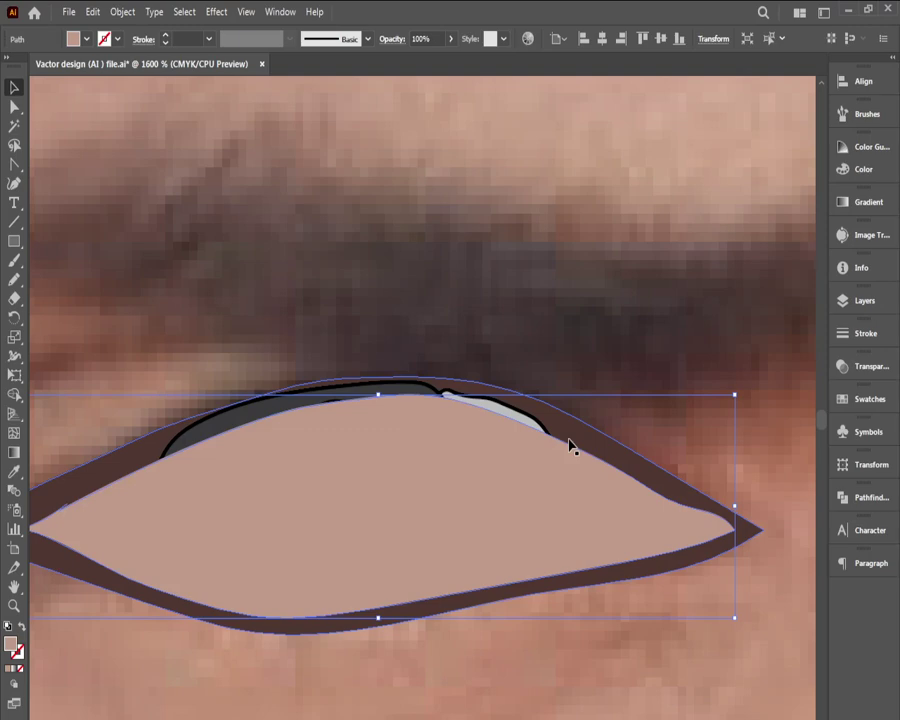
{"action": "key", "text": "ctrl+z"}
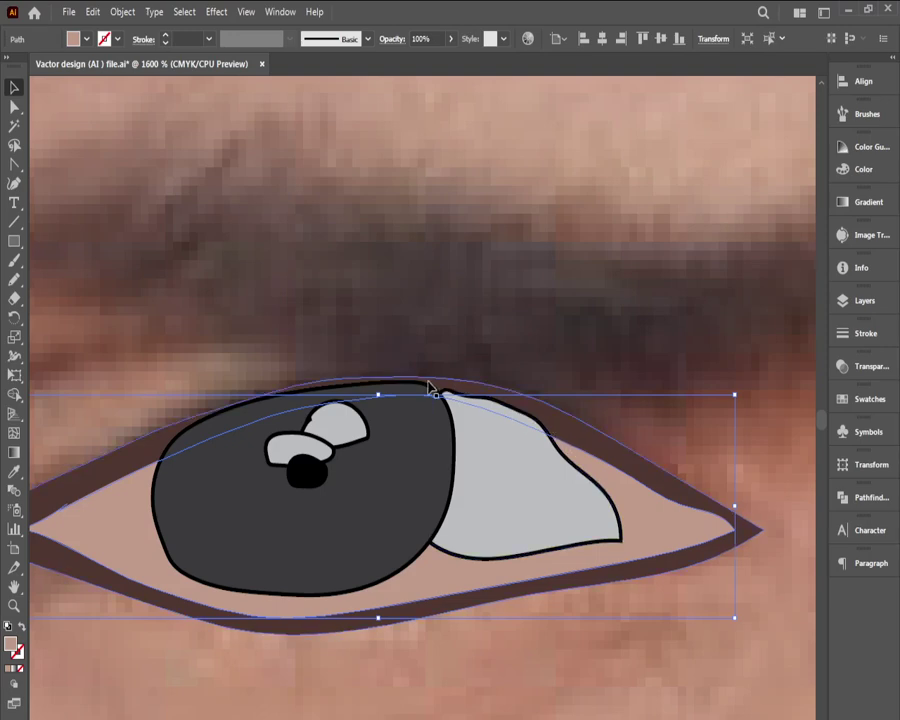
Step: Try trimming the iris along the upper lid using Shape Builder with all the eye shapes selected, undo it and deselect
{"action": "left_click", "coordinate": [376, 370]}
{"action": "left_click_drag", "start_coordinate": [321, 346], "coordinate": [504, 526]}
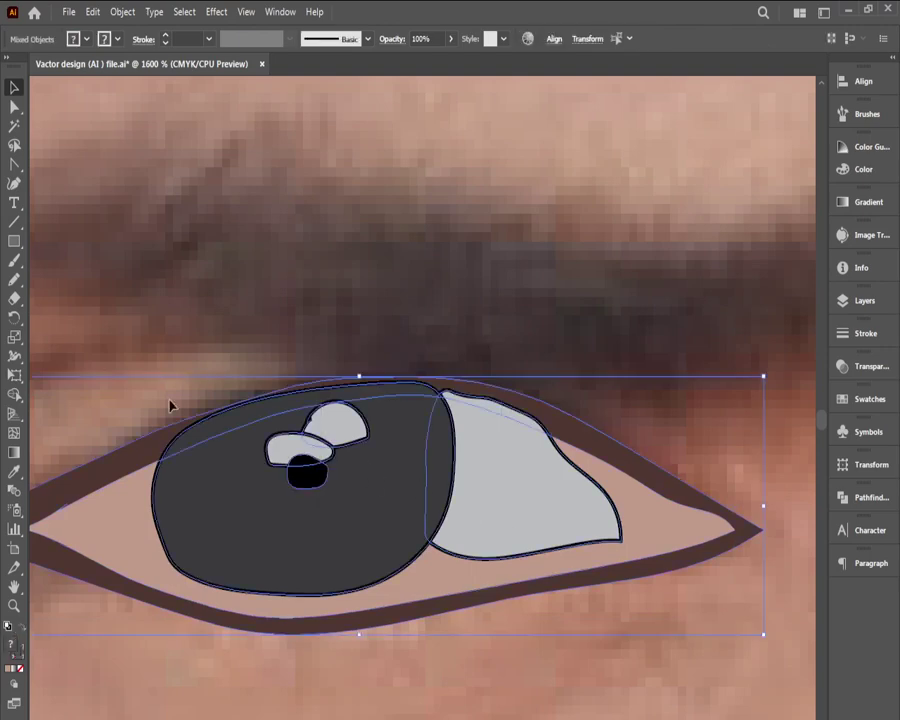
{"action": "left_click", "coordinate": [15, 394]}
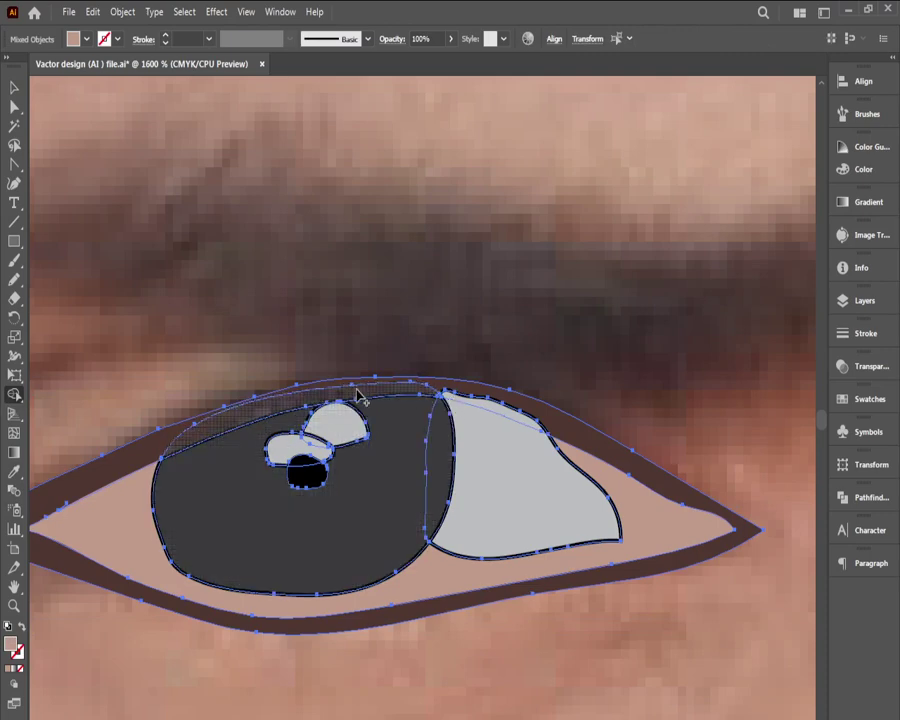
{"action": "key", "text": "ctrl+z"}
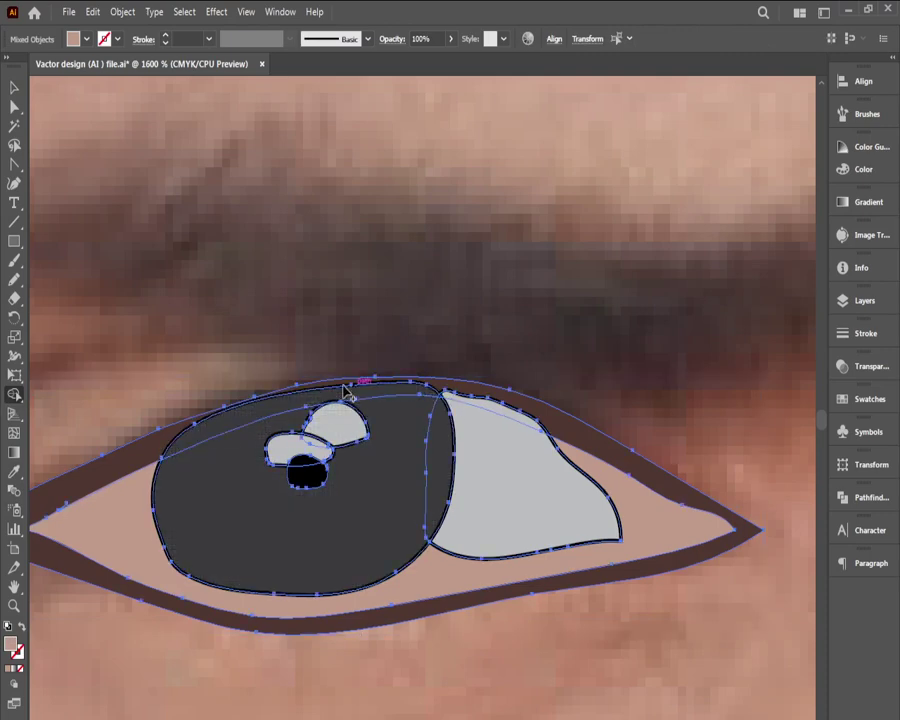
{"action": "left_click", "coordinate": [13, 90]}
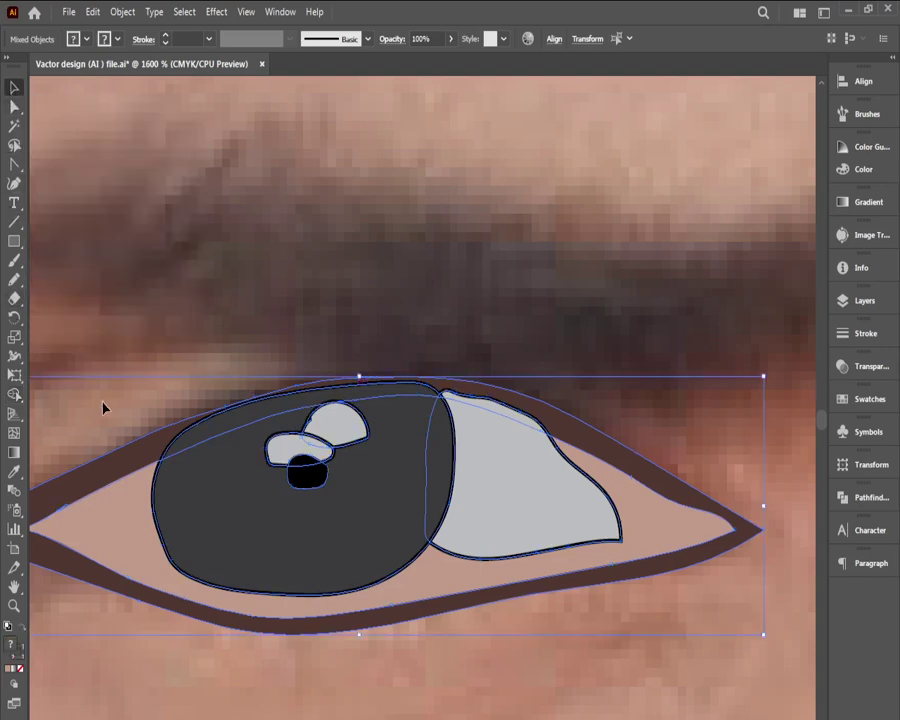
{"action": "left_click", "coordinate": [104, 405]}
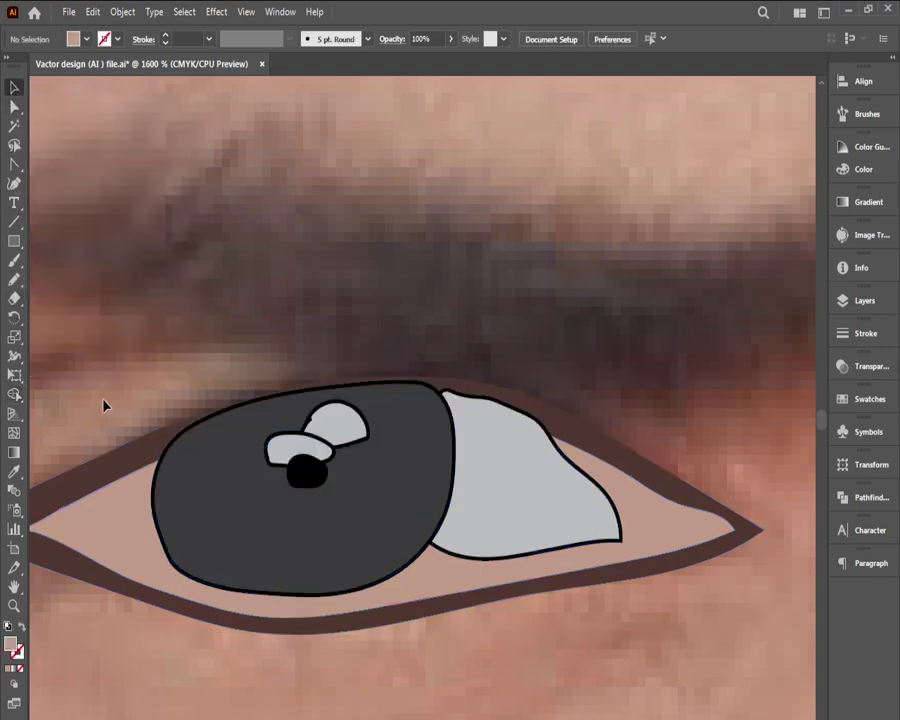
Step: Trim the iris and eye white along the inner eyelid's upper edge with Shape Builder, leaving the outer eyelid out of the selection, and deselect
{"action": "left_click", "coordinate": [123, 484]}
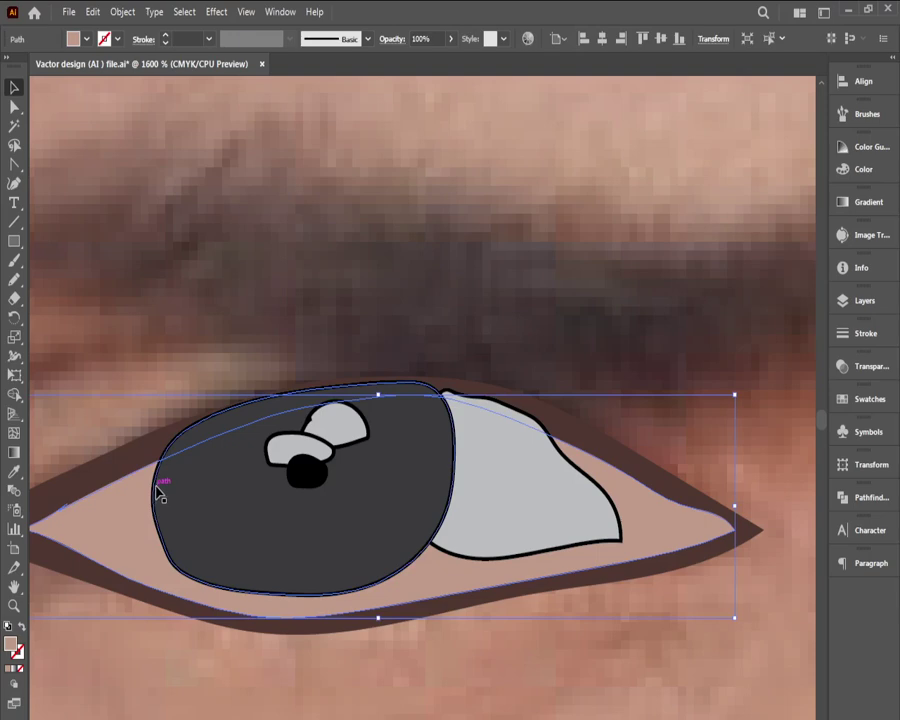
{"action": "left_click", "coordinate": [157, 490], "text": "shift"}
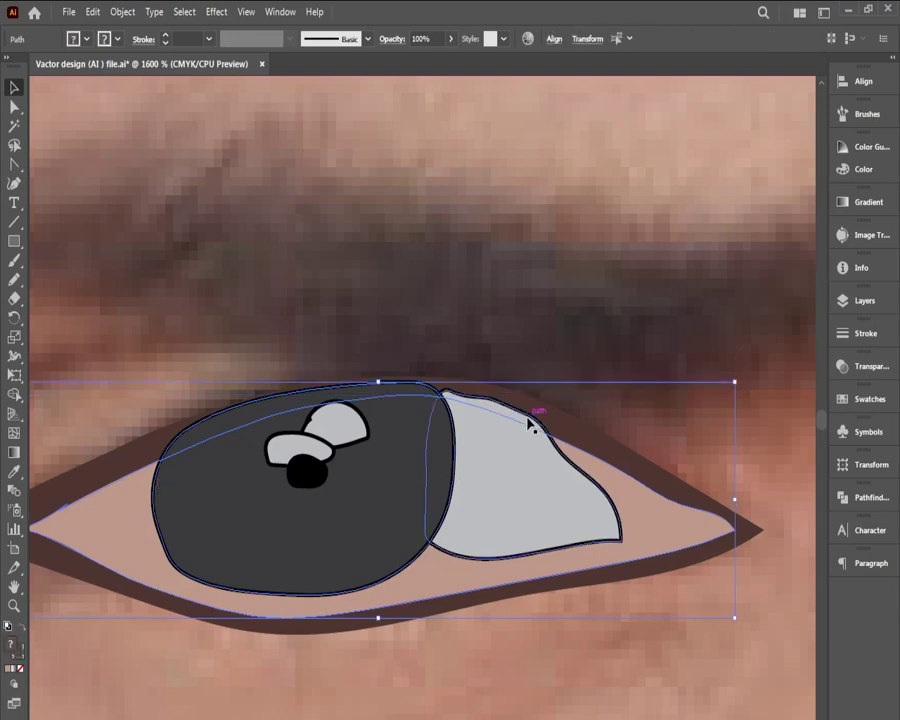
{"action": "left_click", "coordinate": [348, 415], "text": "shift"}
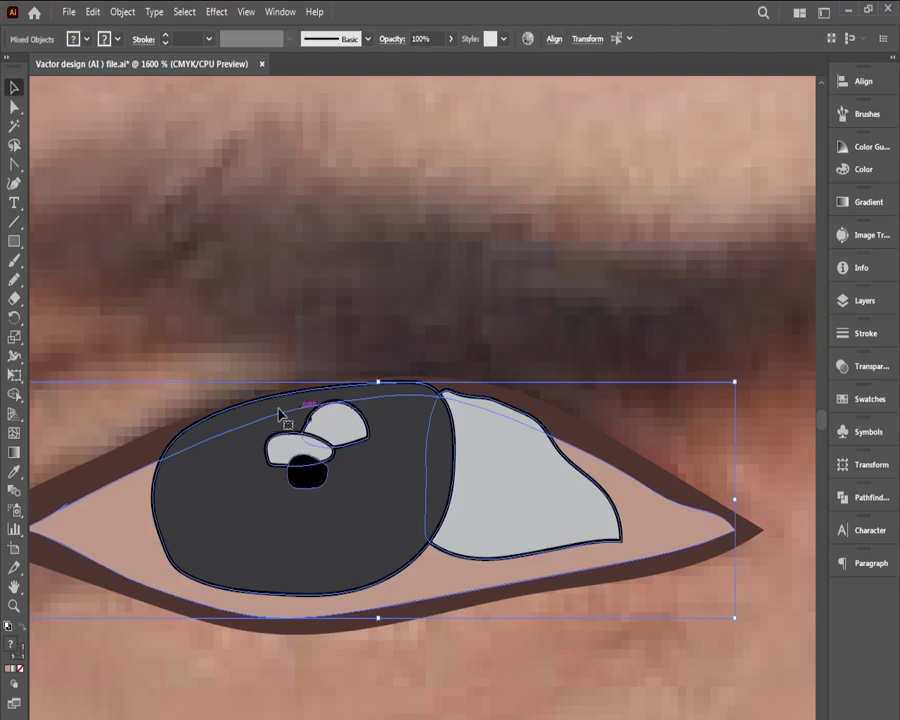
{"action": "left_click", "coordinate": [14, 394]}
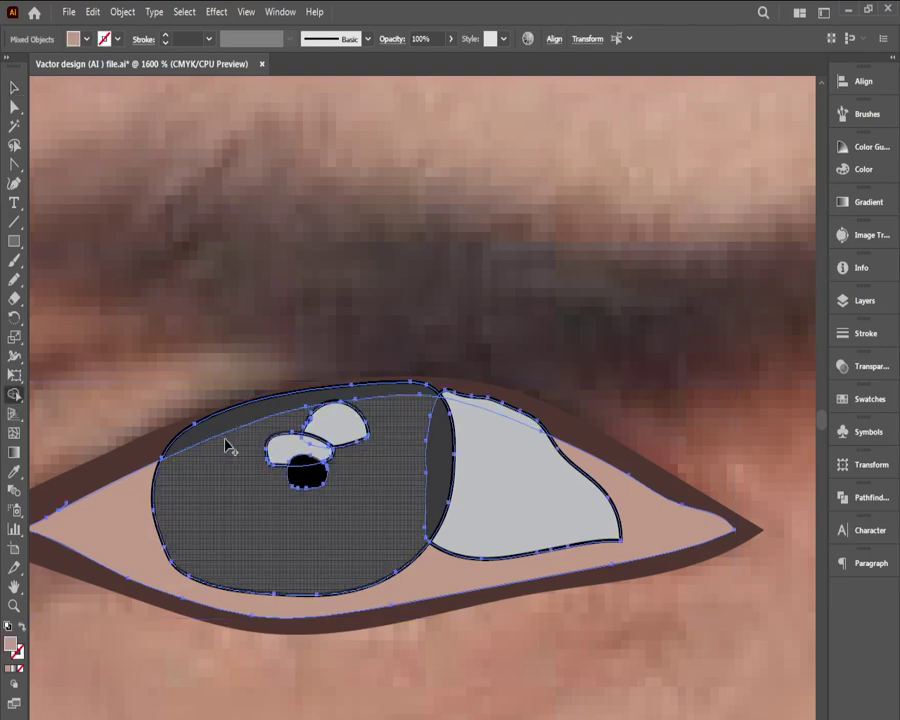
{"action": "left_click_drag", "start_coordinate": [212, 433], "coordinate": [432, 408]}
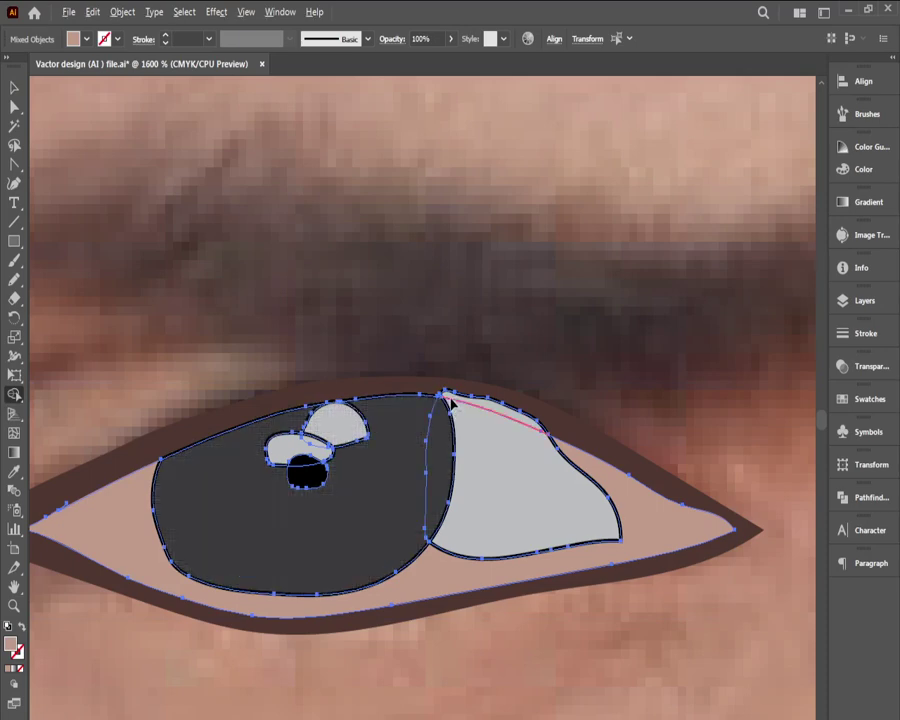
{"action": "left_click", "coordinate": [448, 398], "text": "alt"}
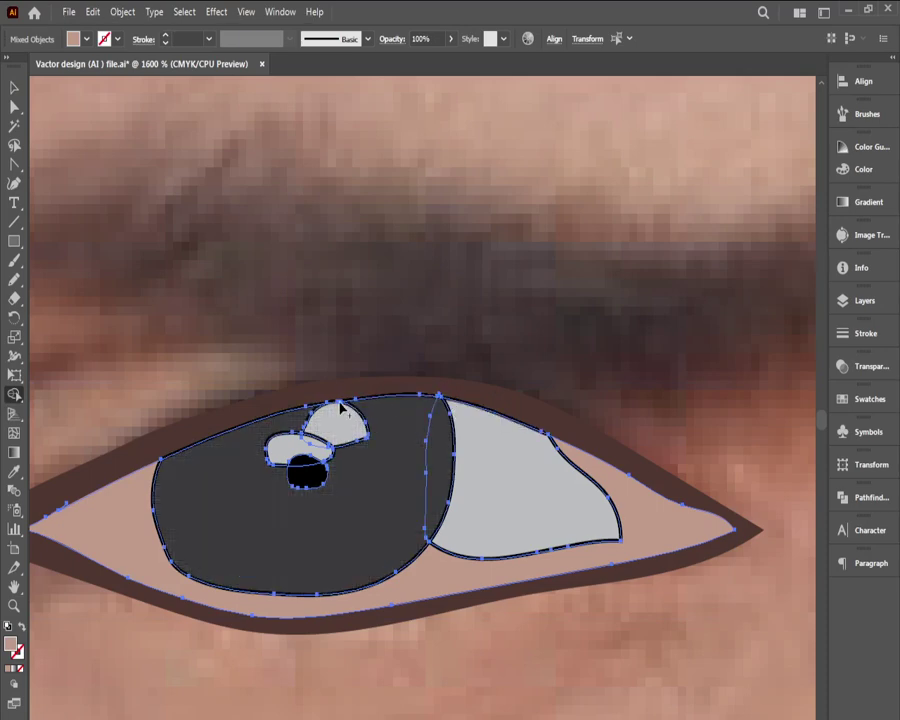
{"action": "left_click", "coordinate": [14, 87]}
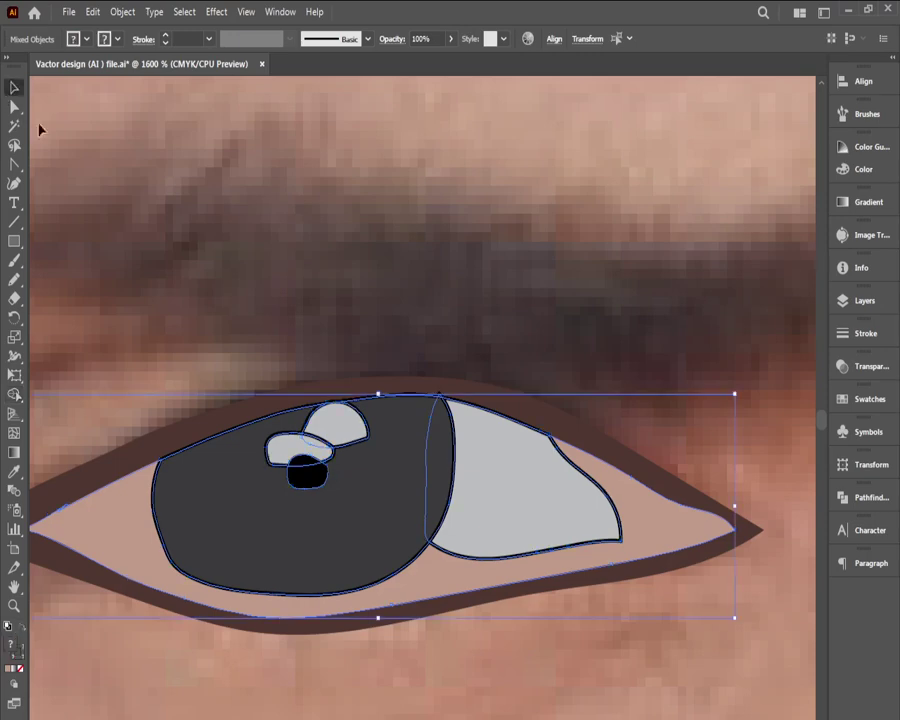
{"action": "left_click", "coordinate": [207, 271]}
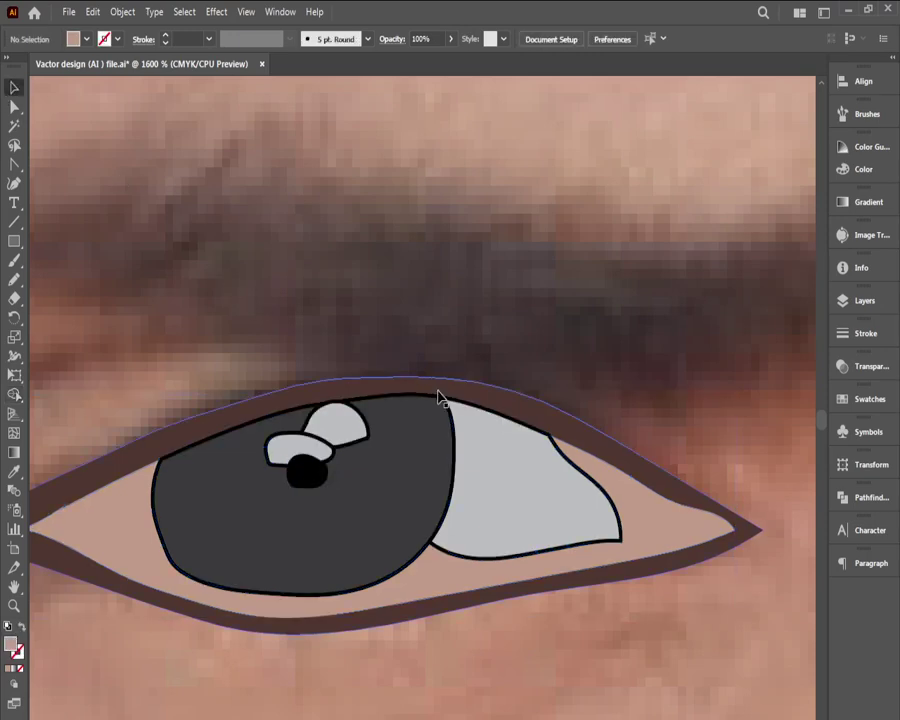
Step: Remove the outlines of the dark iris and the light grey eye white by setting each stroke to 0 pt
{"action": "left_click", "coordinate": [398, 402]}
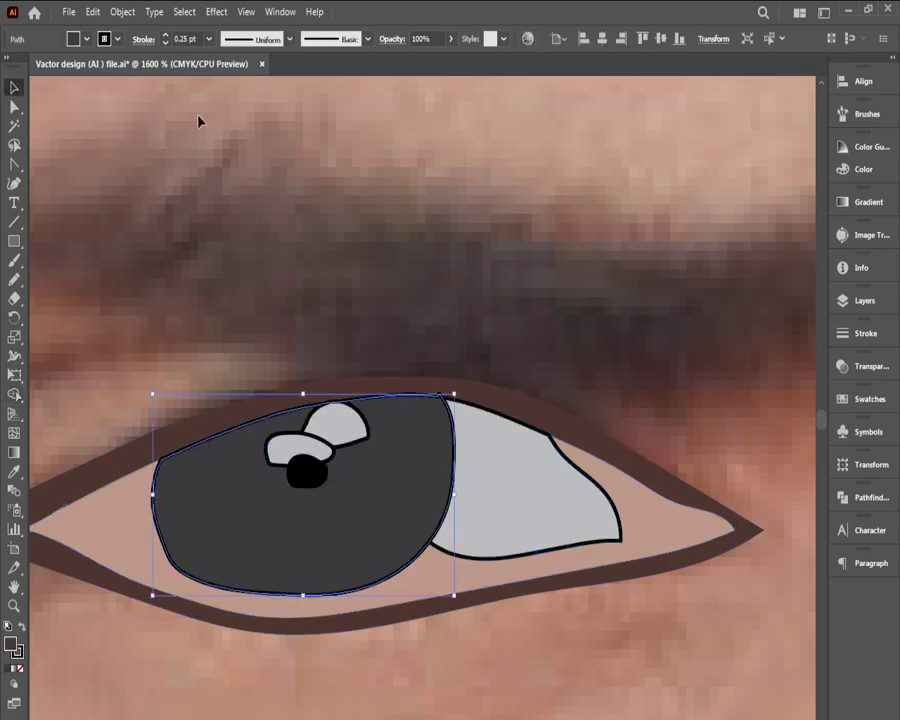
{"action": "left_click", "coordinate": [165, 45]}
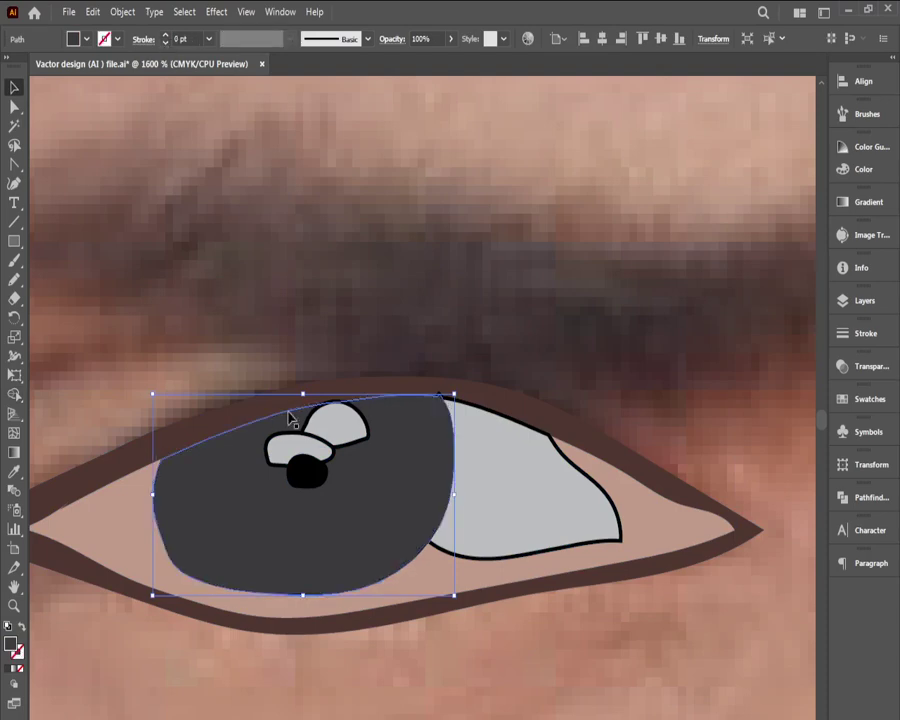
{"action": "left_click", "coordinate": [495, 423]}
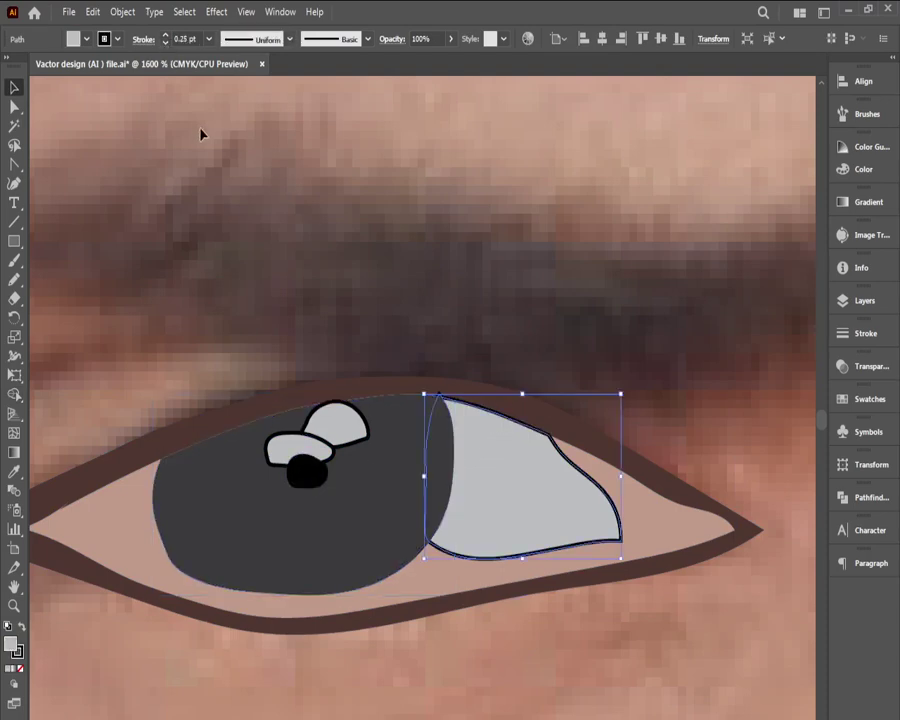
{"action": "left_click", "coordinate": [165, 44]}
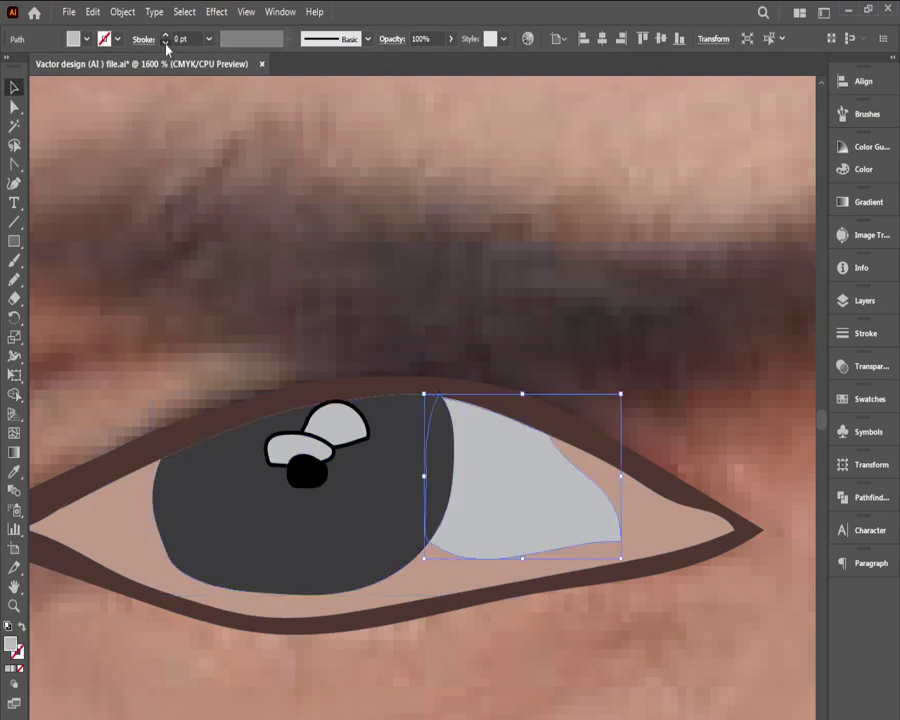
Step: Ungroup the pupil and its two reflections, and remove the upper reflection's outline by setting its stroke to 0 pt
{"action": "left_click", "coordinate": [305, 480]}
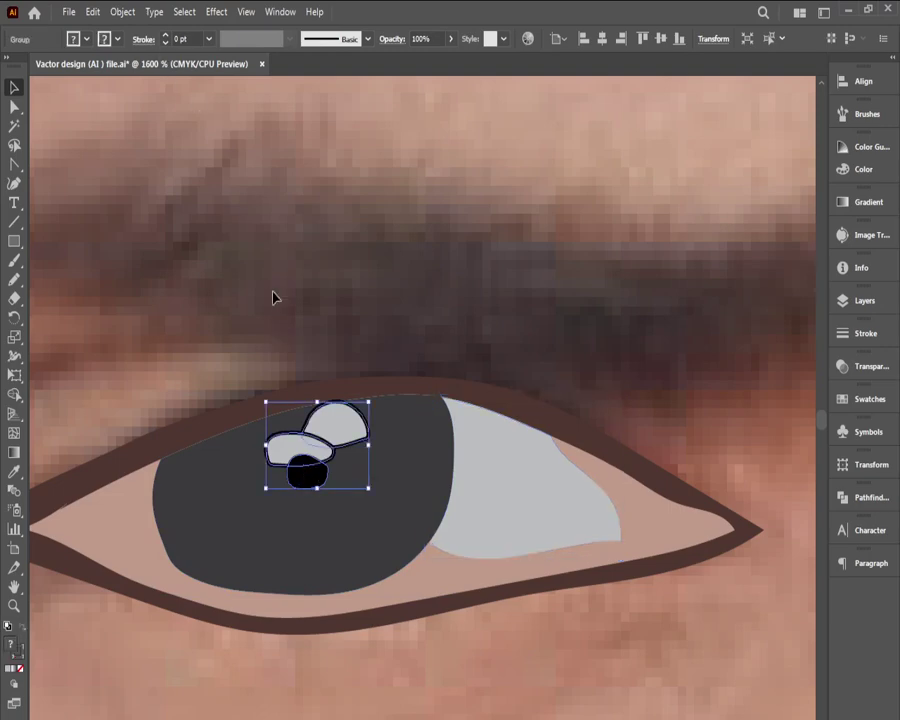
{"action": "right_click", "coordinate": [342, 427]}
{"action": "left_click", "coordinate": [400, 588]}
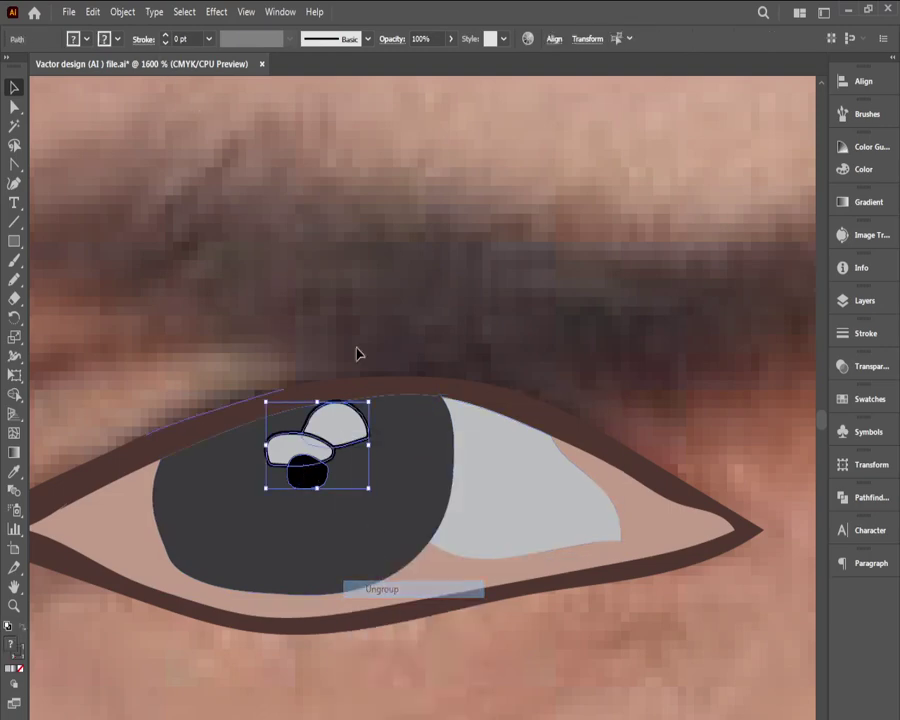
{"action": "left_click", "coordinate": [370, 424]}
{"action": "left_click", "coordinate": [350, 412]}
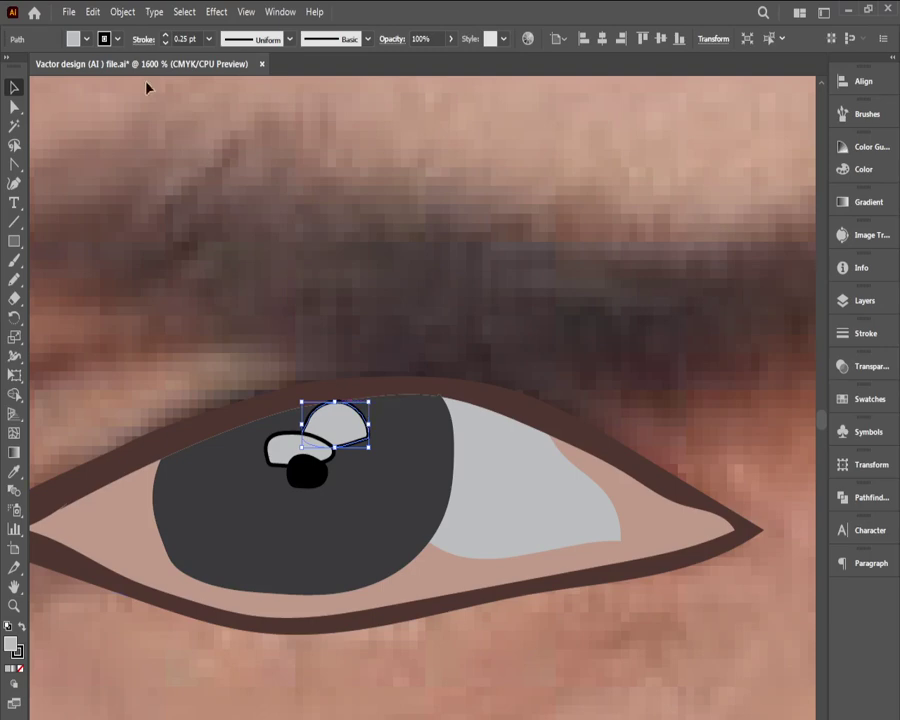
{"action": "left_click", "coordinate": [166, 44]}
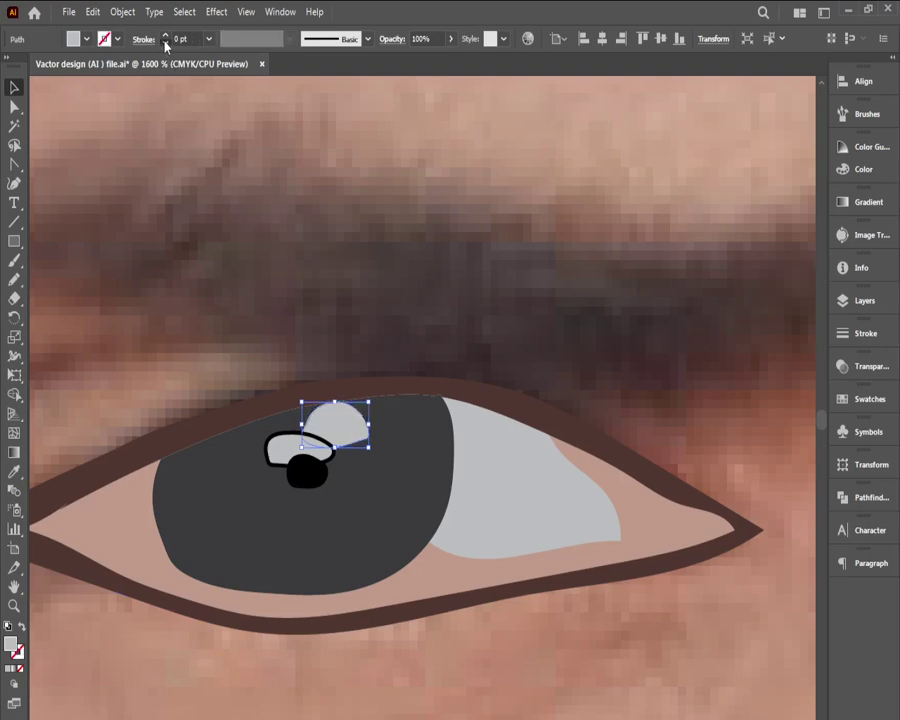
Step: Remove the lower reflection's outline by setting its stroke to 0 pt, and deselect
{"action": "left_click", "coordinate": [316, 476]}
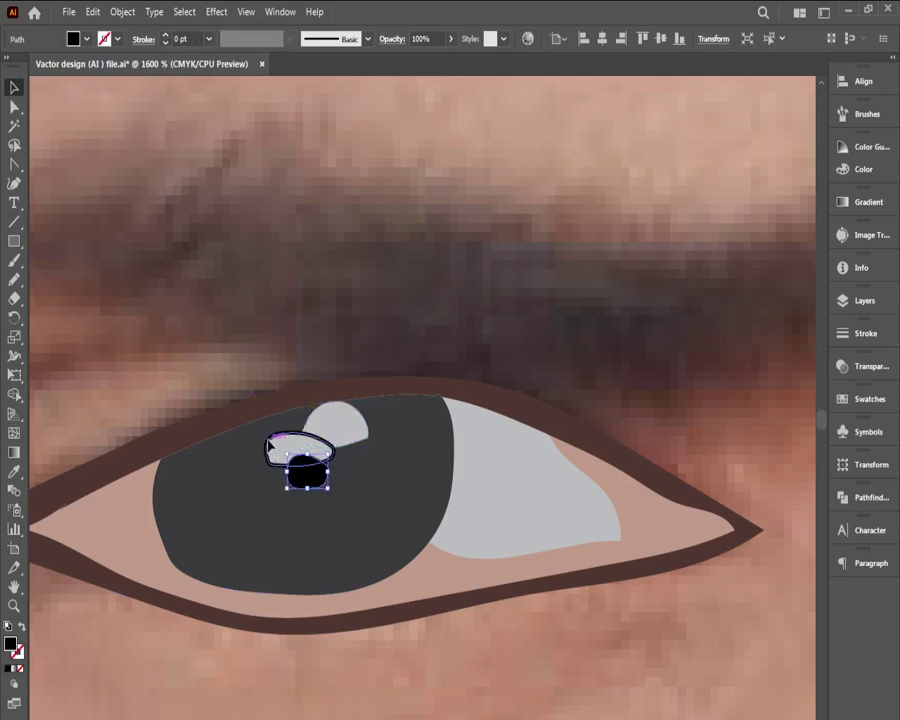
{"action": "left_click", "coordinate": [271, 438]}
{"action": "left_click", "coordinate": [166, 44]}
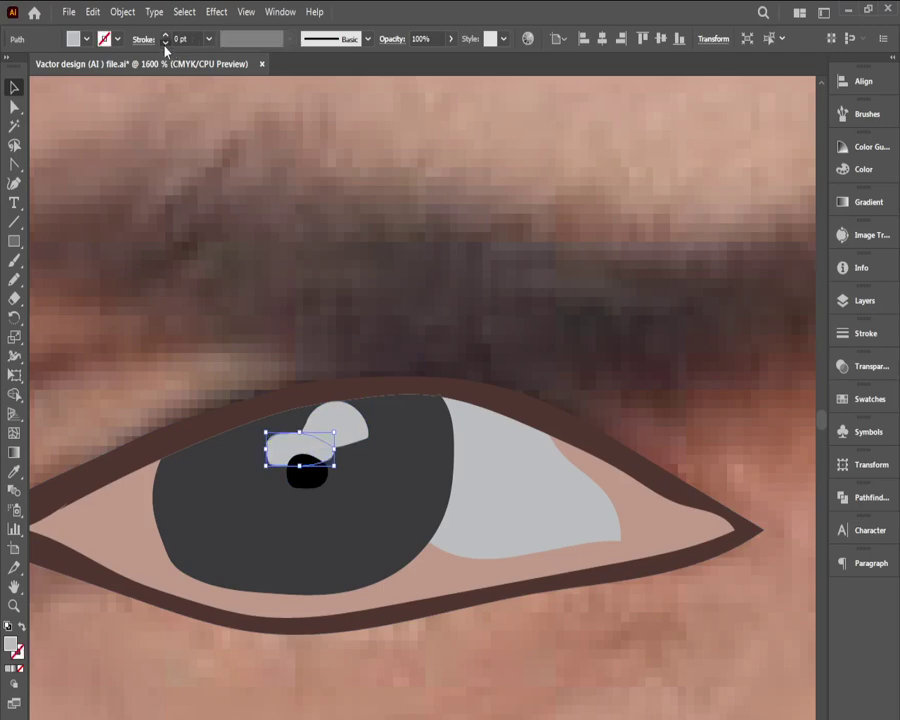
{"action": "left_click", "coordinate": [253, 290]}
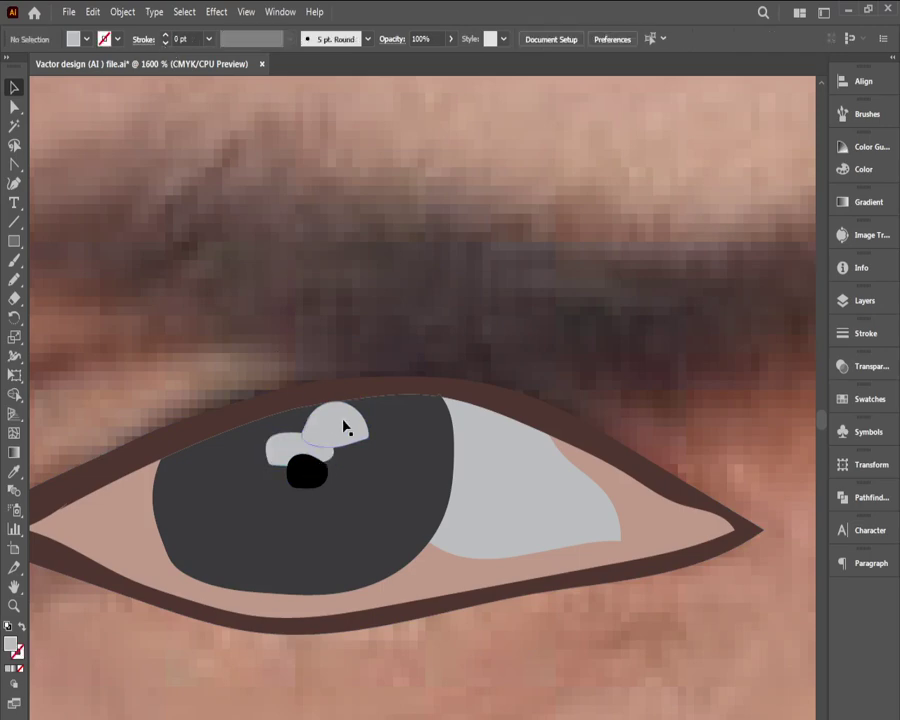
Step: Try moving the eyelid, iris, pupil and reflection shapes downward together, undo the move and deselect
{"action": "left_click_drag", "start_coordinate": [245, 356], "coordinate": [414, 667]}
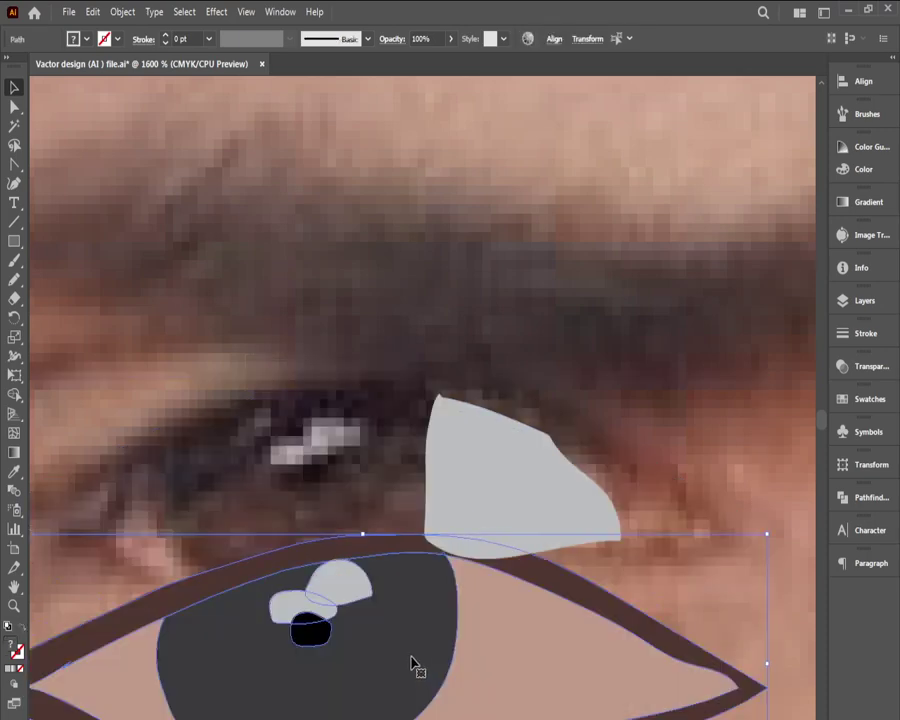
{"action": "key", "text": "ctrl+z"}
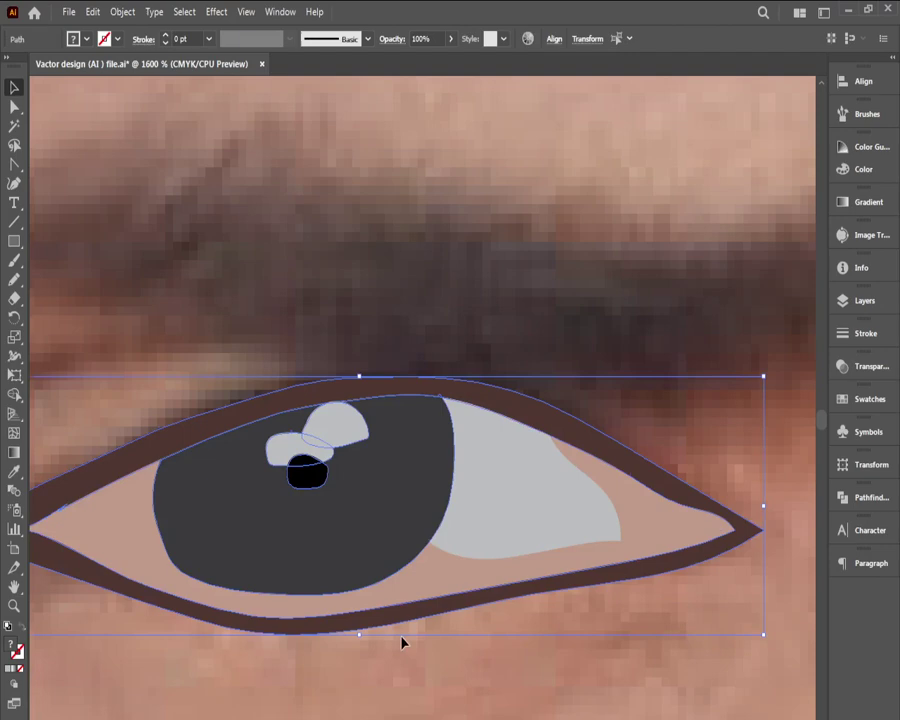
{"action": "left_click", "coordinate": [287, 275]}
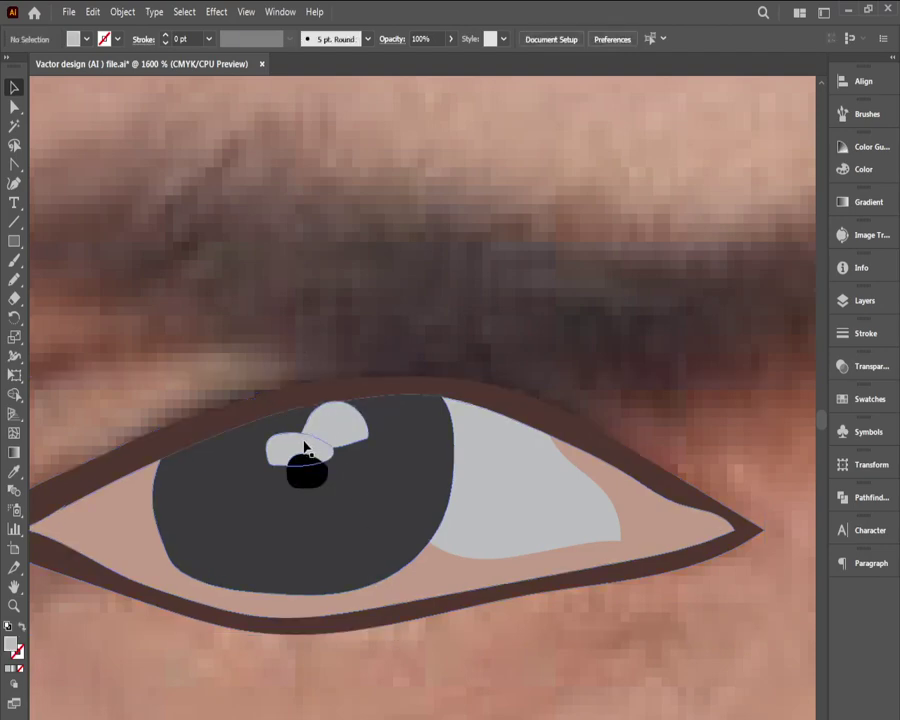
Step: Bring the lower light grey reflection to the front so it overlaps the black pupil, and deselect
{"action": "left_click", "coordinate": [319, 426]}
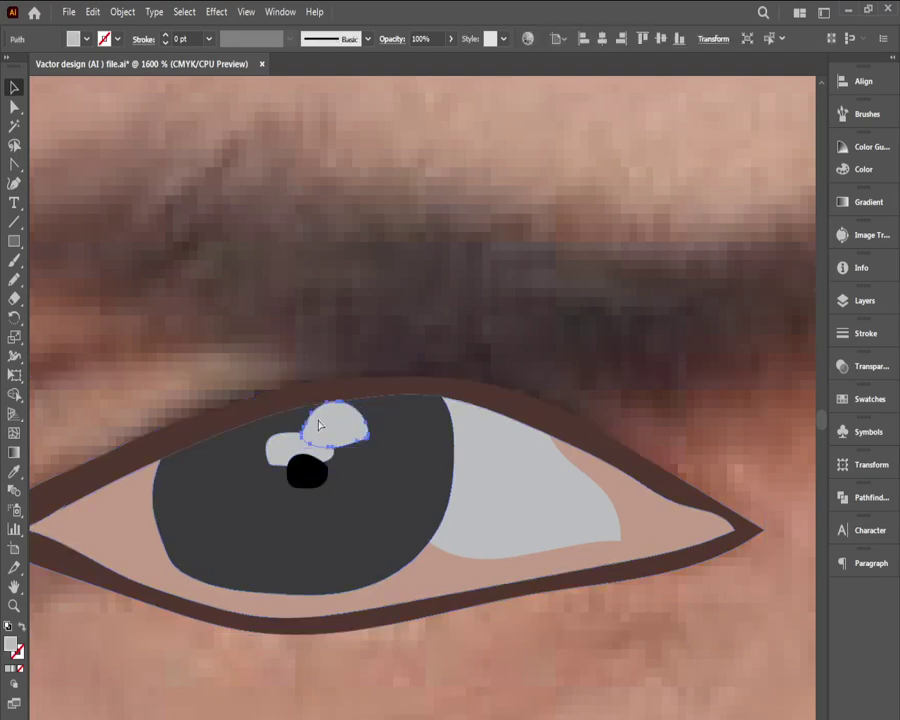
{"action": "key", "text": "v"}
{"action": "left_click_drag", "start_coordinate": [319, 426], "coordinate": [290, 455]}
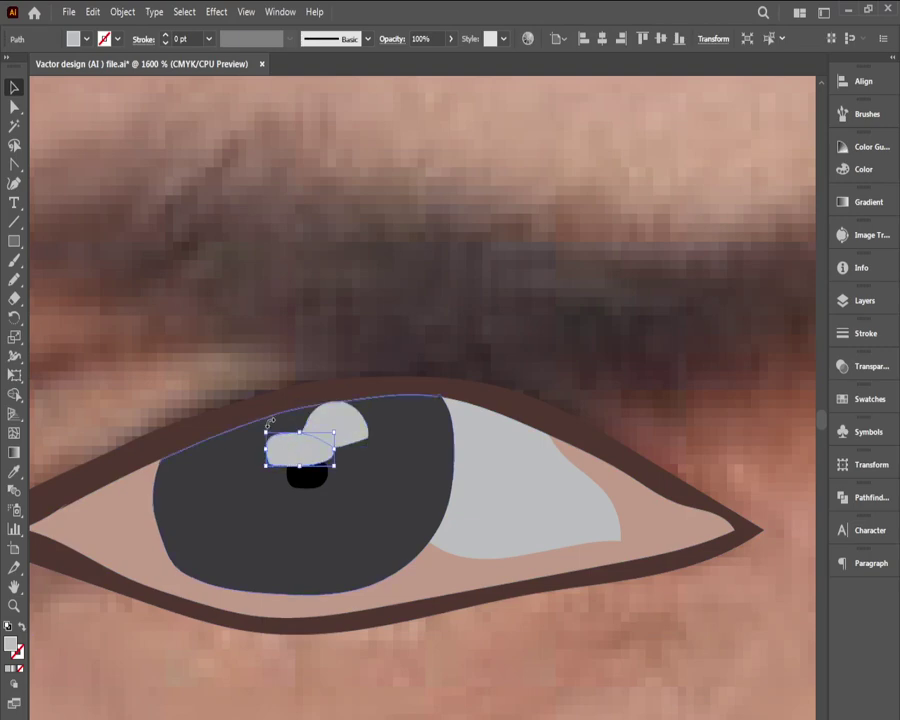
{"action": "left_click", "coordinate": [277, 334]}
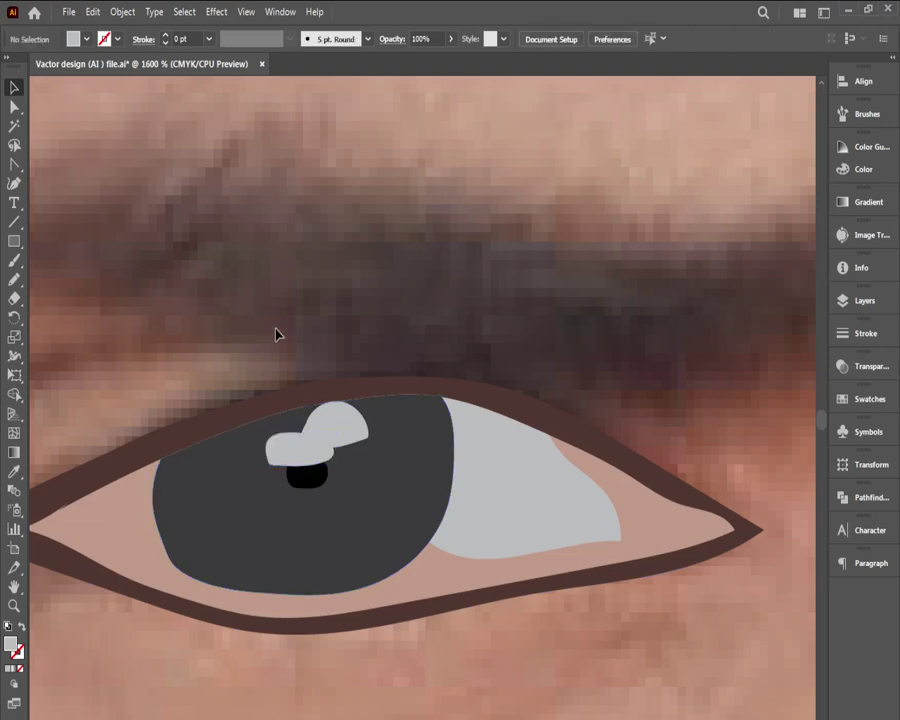
Step: Examine the coloured eye in the context of the whole portrait
{"action": "left_click", "coordinate": [315, 511], "text": "ctrl+alt"}
{"action": "left_click", "coordinate": [315, 511], "text": "ctrl+alt"}
{"action": "key", "text": "ctrl+minus"}
{"action": "key", "text": "ctrl+minus"}
{"action": "key", "text": "ctrl+minus"}
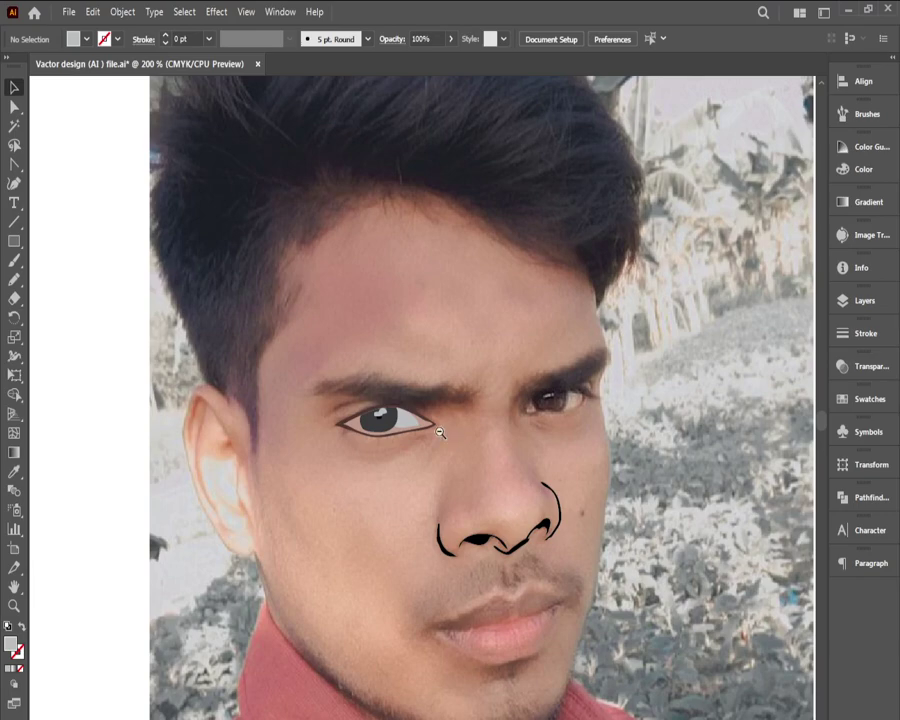
{"action": "key", "text": "ctrl+minus"}
{"action": "left_click_drag", "start_coordinate": [436, 440], "coordinate": [307, 421]}
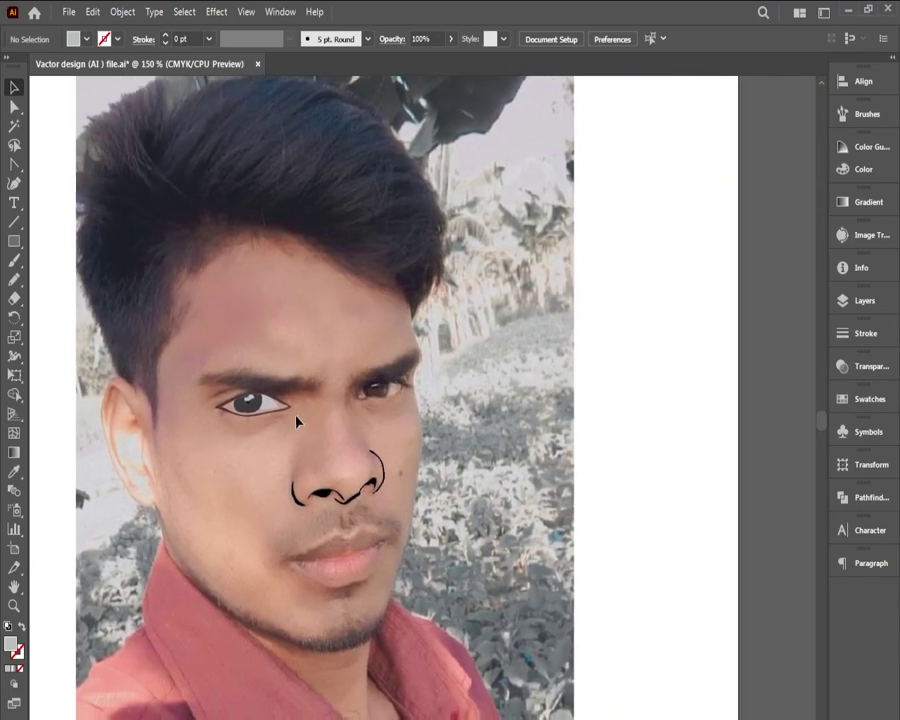
Step: Draw a small closed rounded shape with the Pencil tool inside the outer corner of the eye, over the pinkish inner eyelid
{"action": "left_click", "coordinate": [249, 410], "text": "ctrl"}
{"action": "left_click", "coordinate": [249, 410], "text": "ctrl"}
{"action": "left_click", "coordinate": [641, 423], "text": "ctrl"}
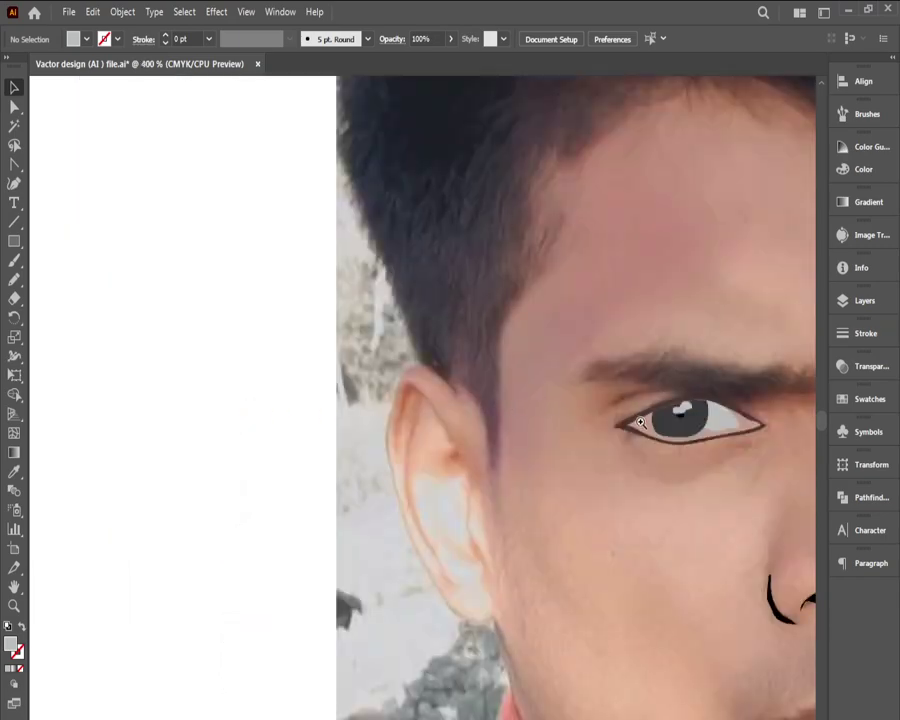
{"action": "left_click", "coordinate": [641, 423], "text": "ctrl"}
{"action": "left_click", "coordinate": [315, 447], "text": "ctrl"}
{"action": "left_click", "coordinate": [309, 445], "text": "ctrl"}
{"action": "left_click_drag", "start_coordinate": [365, 453], "coordinate": [623, 482]}
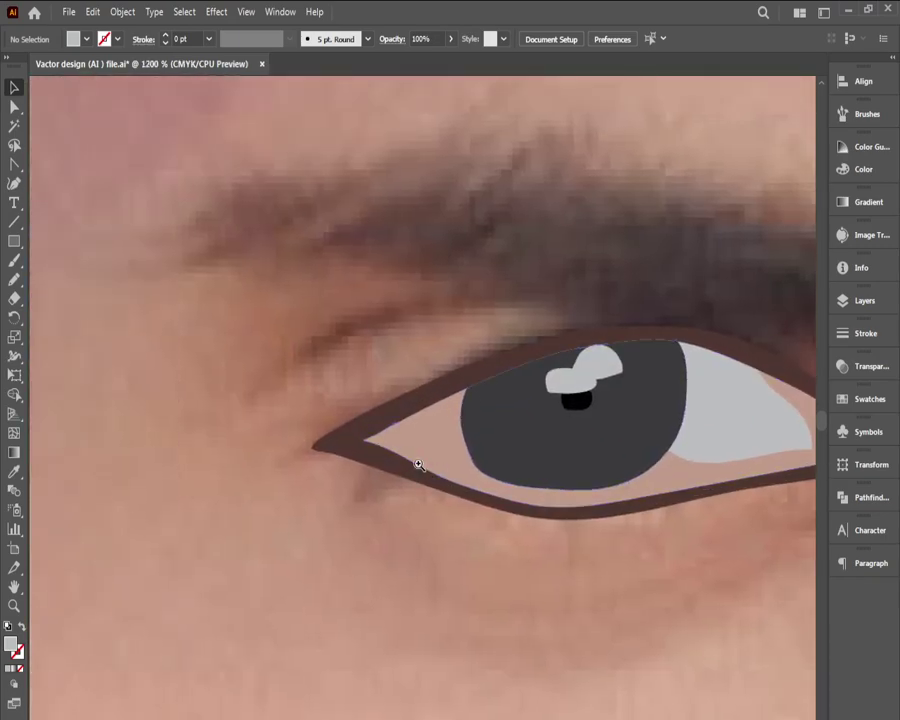
{"action": "key", "text": "ctrl+plus"}
{"action": "key", "text": "ctrl+plus"}
{"action": "left_click", "coordinate": [425, 412]}
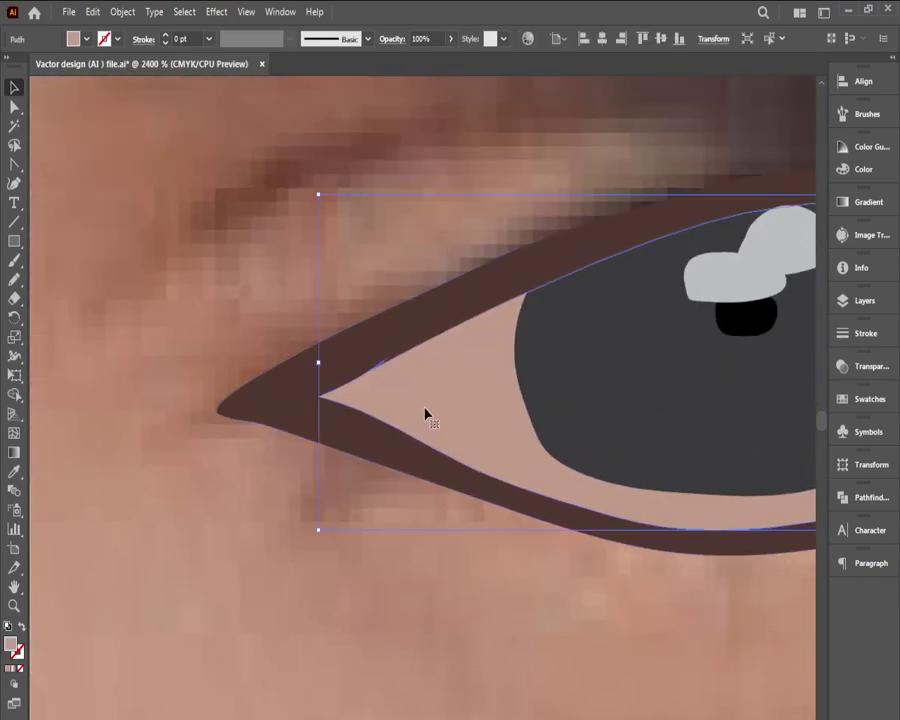
{"action": "left_click", "coordinate": [153, 336]}
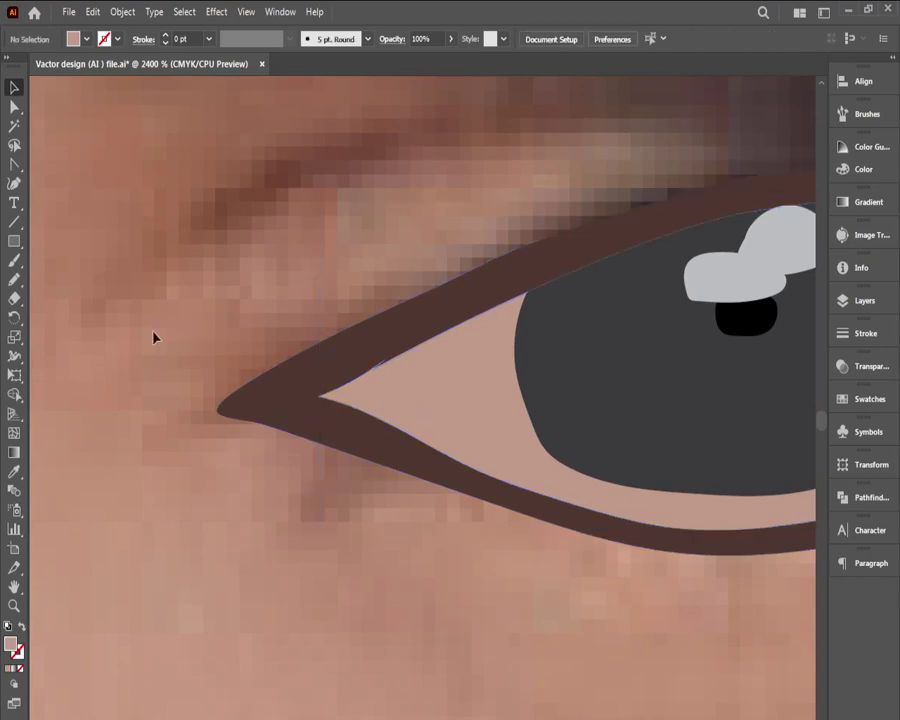
{"action": "left_click", "coordinate": [15, 280]}
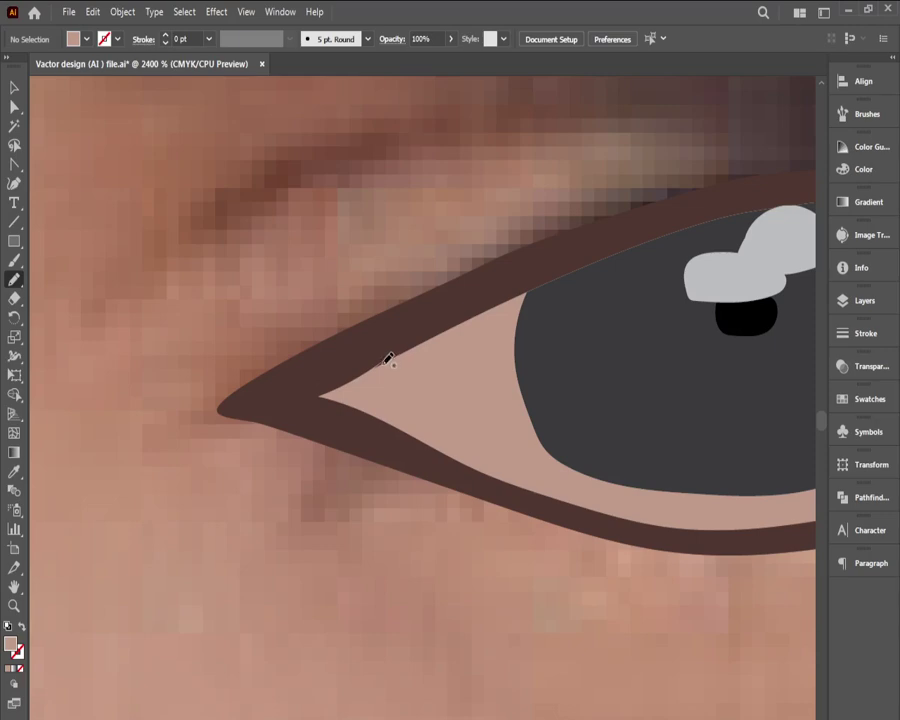
{"action": "mouse_move", "coordinate": [392, 366]}
{"action": "left_mouse_down"}
{"action": "mouse_move", "coordinate": [402, 382]}
{"action": "mouse_move", "coordinate": [396, 402]}
{"action": "mouse_move", "coordinate": [368, 409]}
{"action": "mouse_move", "coordinate": [354, 397]}
{"action": "mouse_move", "coordinate": [356, 376]}
{"action": "mouse_move", "coordinate": [385, 364]}
{"action": "left_mouse_up"}
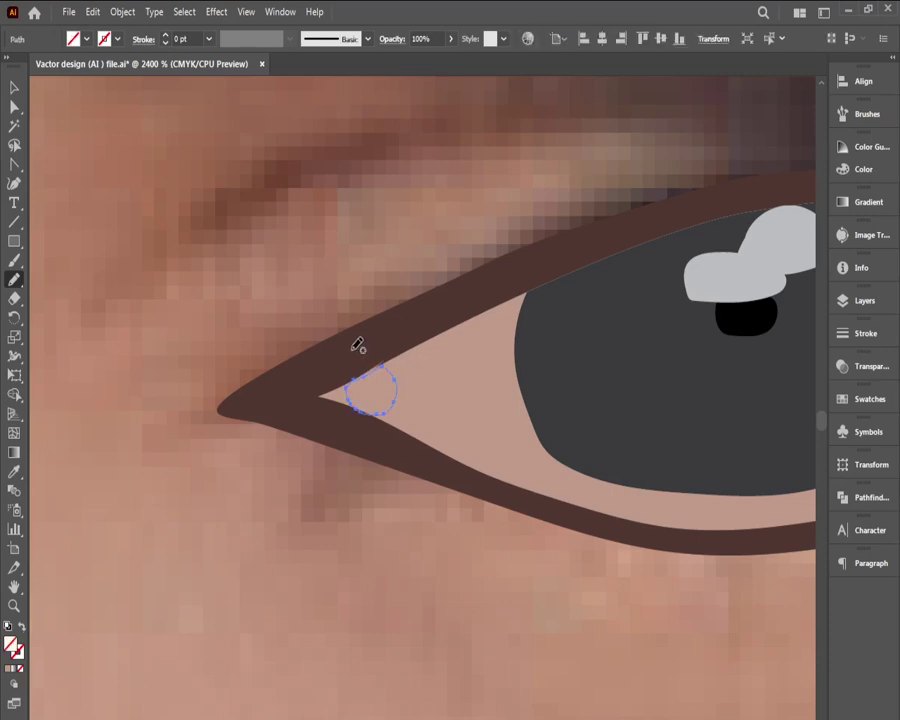
{"action": "left_click", "coordinate": [14, 88]}
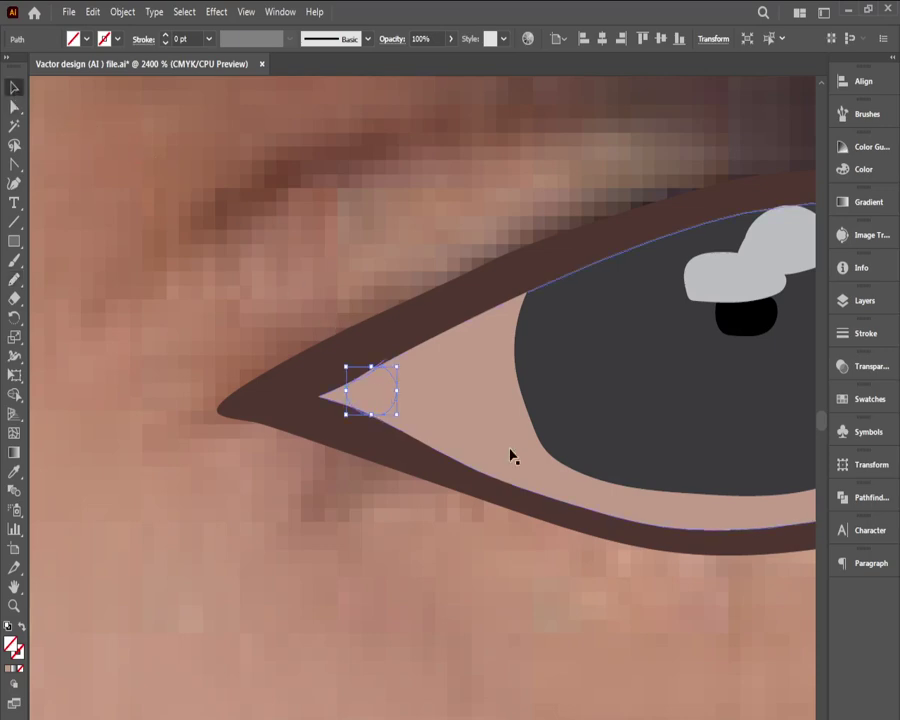
Step: Fill the small corner shape with the beige swatch C=25 M=25 Y=40 K=0, and deselect
{"action": "left_click", "coordinate": [72, 37]}
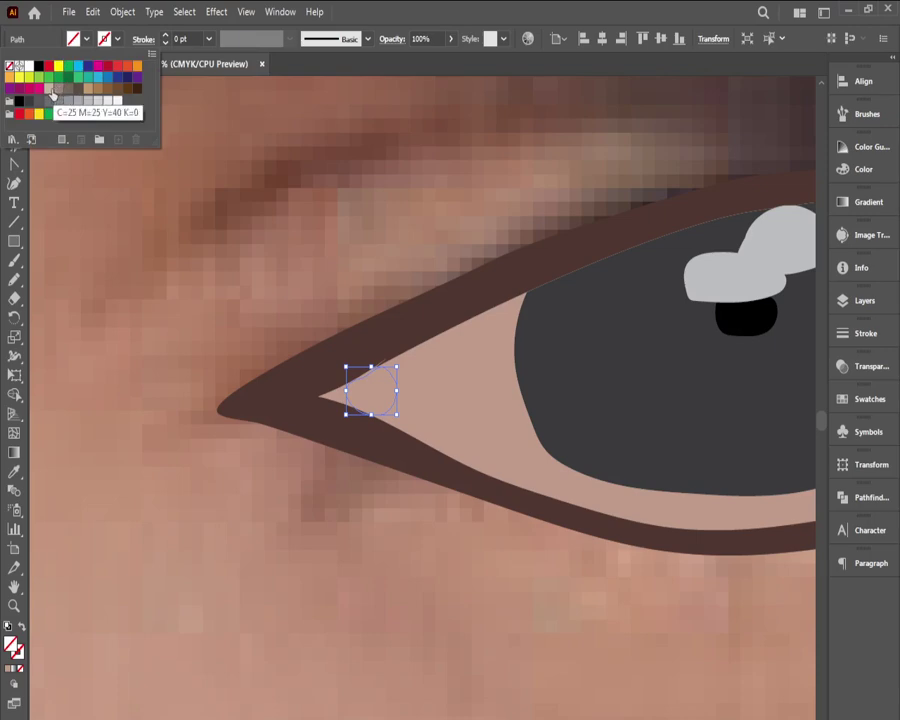
{"action": "left_click", "coordinate": [50, 89]}
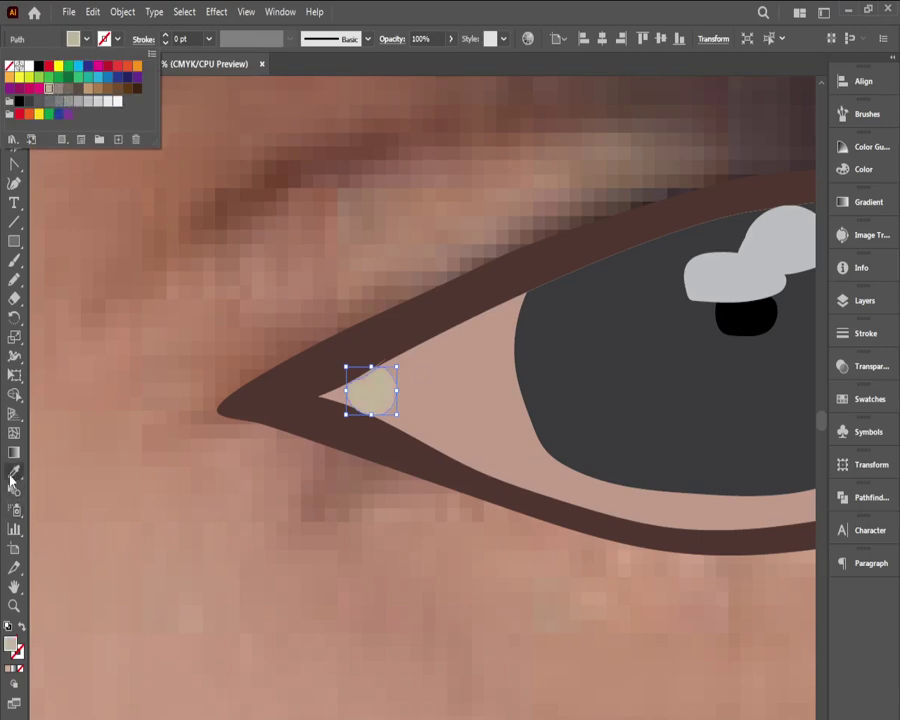
{"action": "key", "text": "Escape"}
{"action": "left_click", "coordinate": [446, 416]}
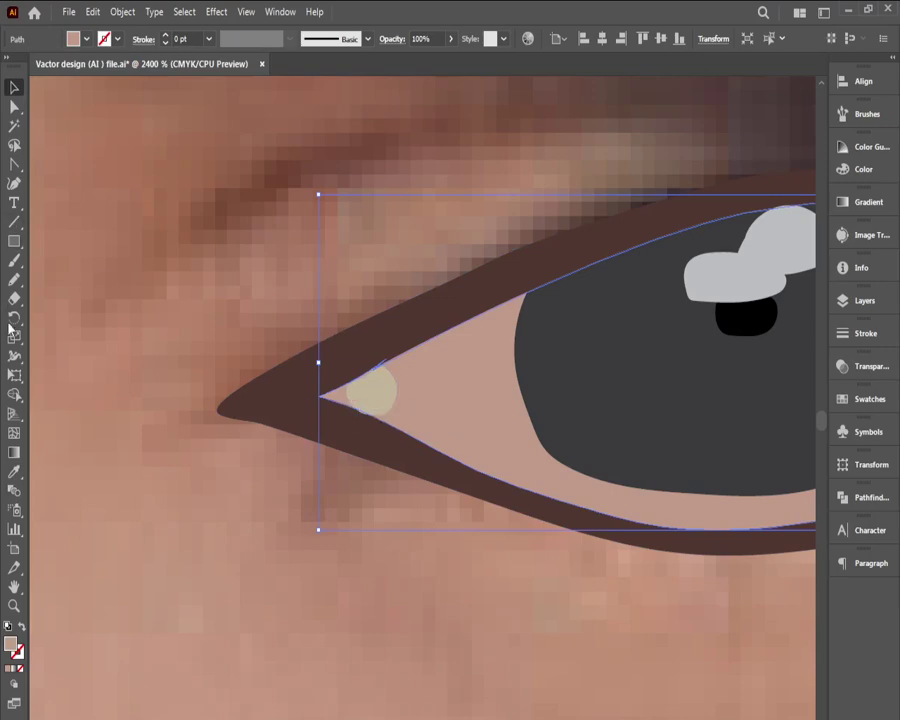
{"action": "left_click", "coordinate": [213, 368]}
Step: Match the corner shape's fill to the pinkish inner eyelid colour with the Eyedropper
{"action": "left_click", "coordinate": [366, 392]}
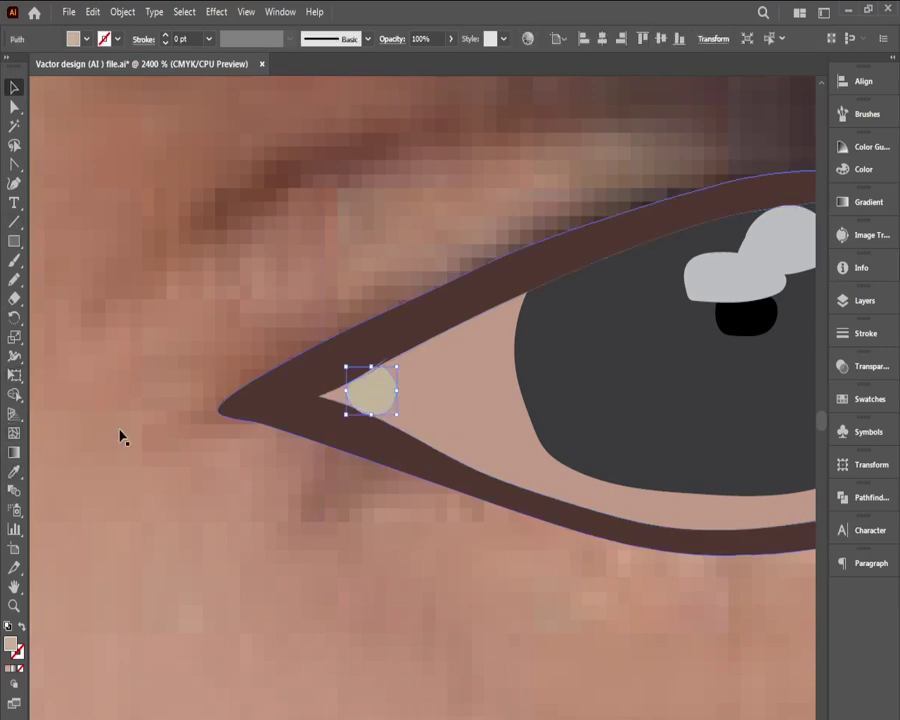
{"action": "left_click", "coordinate": [16, 474]}
{"action": "left_click", "coordinate": [472, 410]}
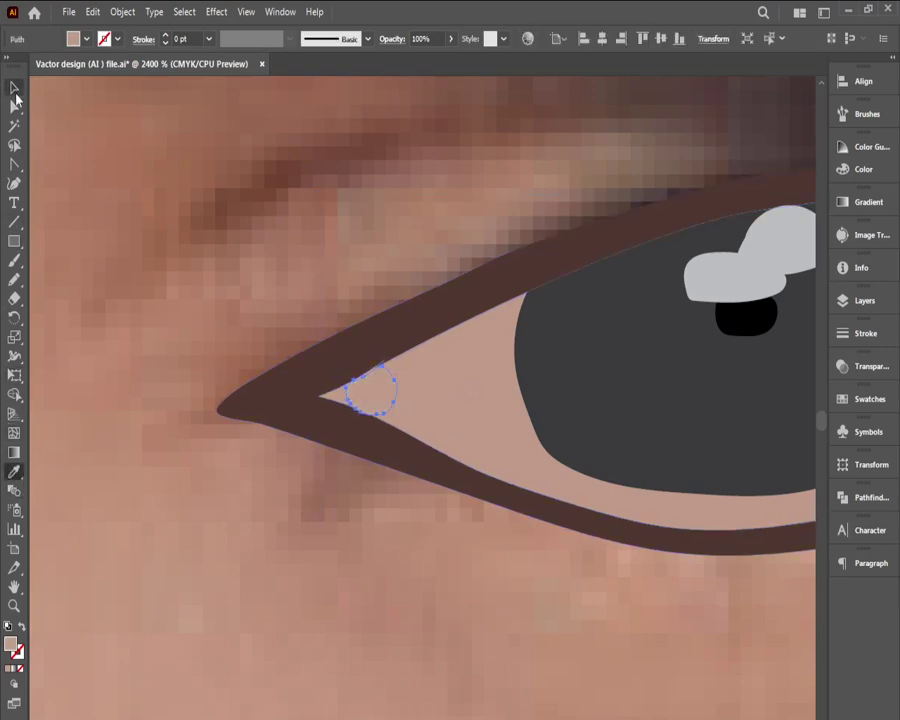
{"action": "left_click", "coordinate": [14, 89]}
Step: Shift the corner shape's fill towards orange by setting cyan to 22% and yellow to 51%, and deselect
{"action": "left_click", "coordinate": [855, 170]}
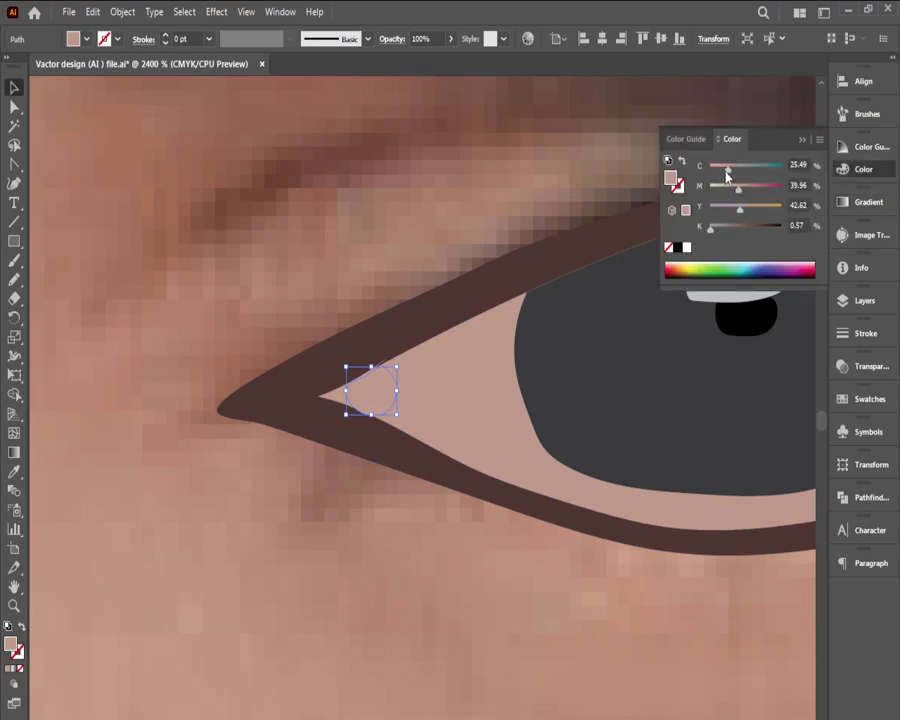
{"action": "mouse_move", "coordinate": [727, 175]}
{"action": "left_mouse_down"}
{"action": "mouse_move", "coordinate": [714, 171]}
{"action": "mouse_move", "coordinate": [727, 174]}
{"action": "left_mouse_up"}
{"action": "left_click", "coordinate": [448, 255]}
Step: Darken the corner shape's fill by setting black to 11% and then to 27%, and deselect
{"action": "left_click", "coordinate": [392, 398]}
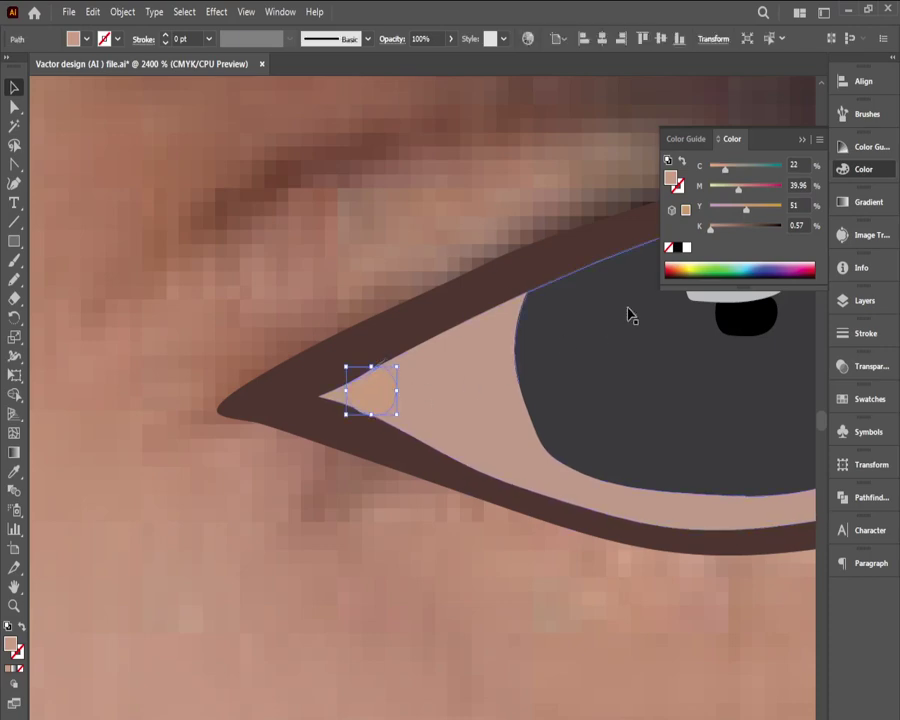
{"action": "left_click_drag", "start_coordinate": [711, 234], "coordinate": [718, 233]}
{"action": "left_click", "coordinate": [446, 257]}
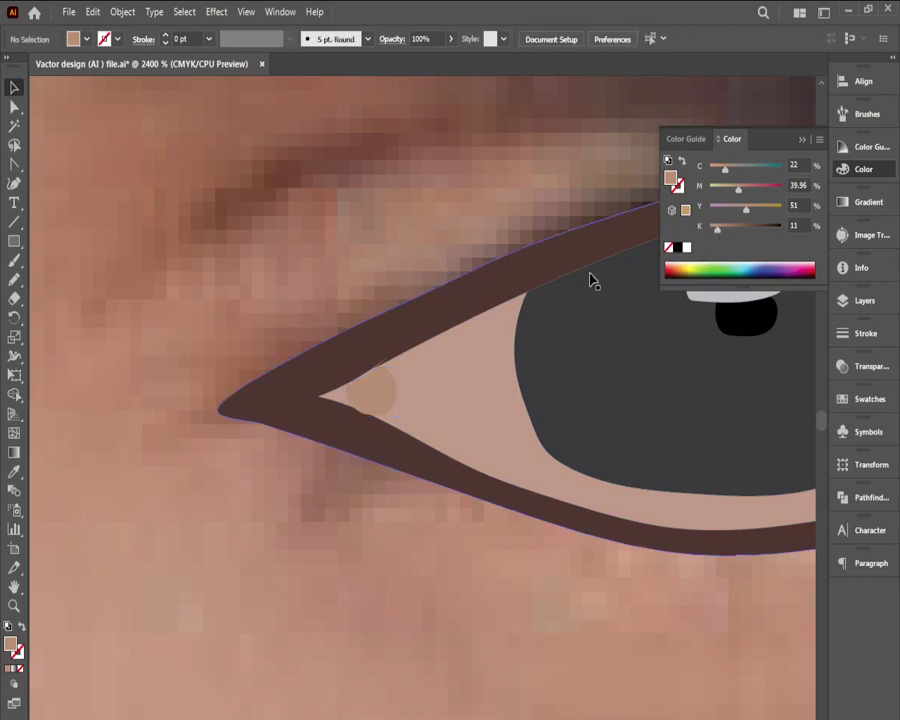
{"action": "left_click", "coordinate": [386, 382]}
{"action": "left_click_drag", "start_coordinate": [720, 233], "coordinate": [730, 233]}
{"action": "left_click", "coordinate": [406, 242]}
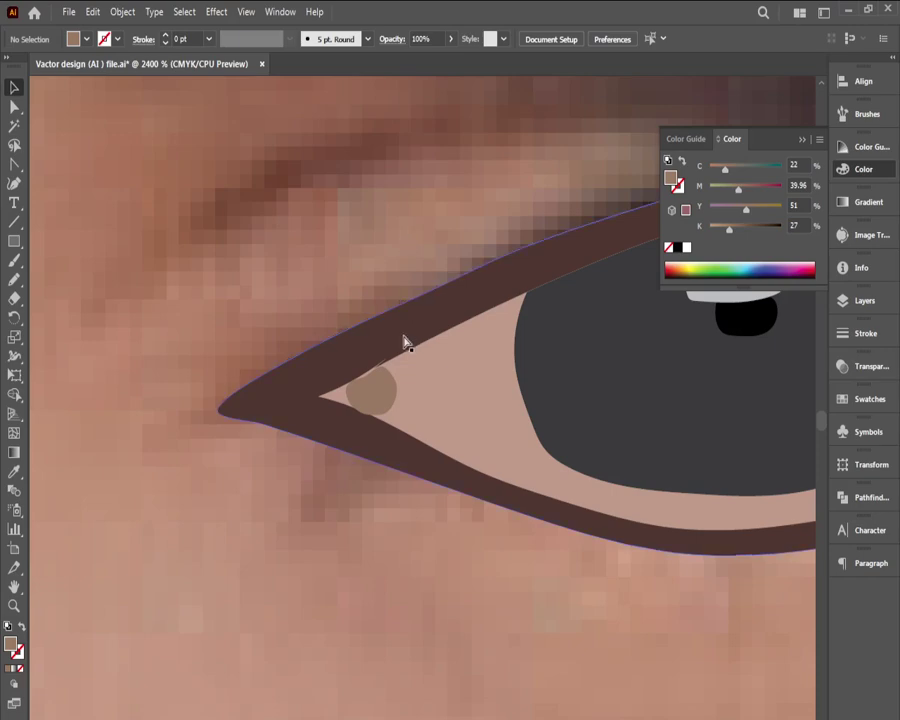
Step: Examine how the darkened corner shape looks against the complete eye and the surrounding skin
{"action": "key", "text": "ctrl+minus"}
{"action": "key", "text": "ctrl+minus"}
{"action": "key", "text": "ctrl+minus"}
{"action": "left_click_drag", "start_coordinate": [382, 384], "coordinate": [198, 396]}
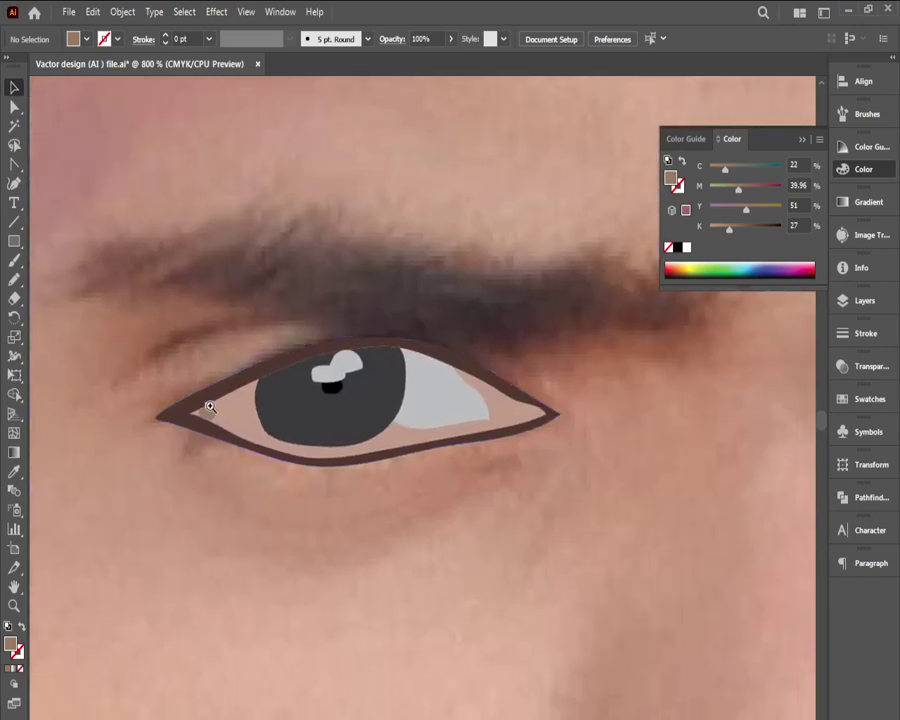
{"action": "left_click", "coordinate": [208, 406], "text": "ctrl"}
{"action": "left_click", "coordinate": [212, 412], "text": "ctrl"}
{"action": "left_click", "coordinate": [506, 472], "text": "ctrl+alt"}
{"action": "left_click", "coordinate": [505, 470], "text": "ctrl+alt"}
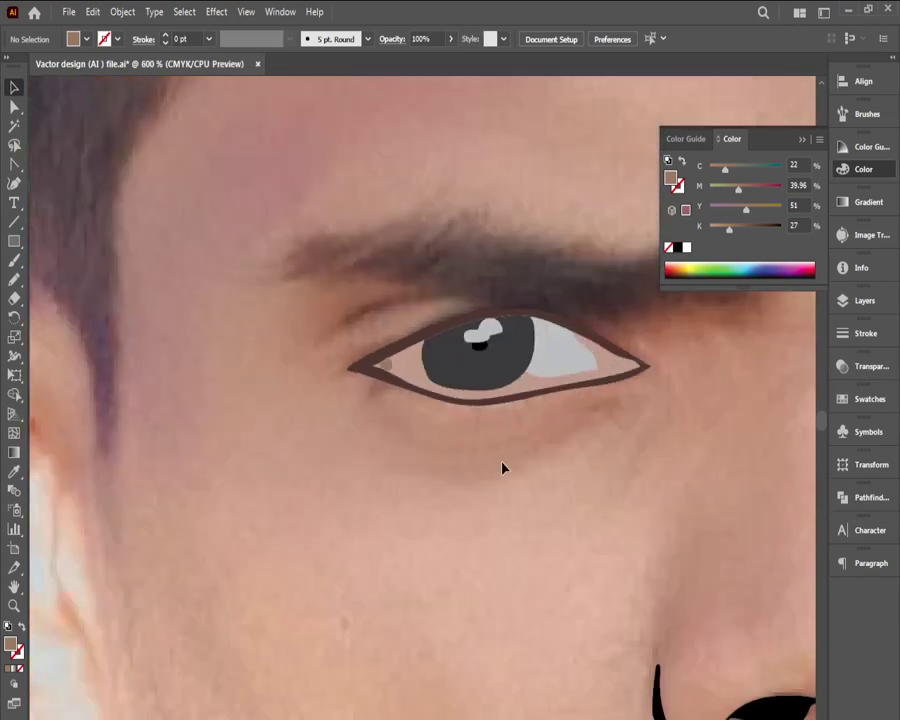
{"action": "left_click_drag", "start_coordinate": [476, 448], "coordinate": [341, 503]}
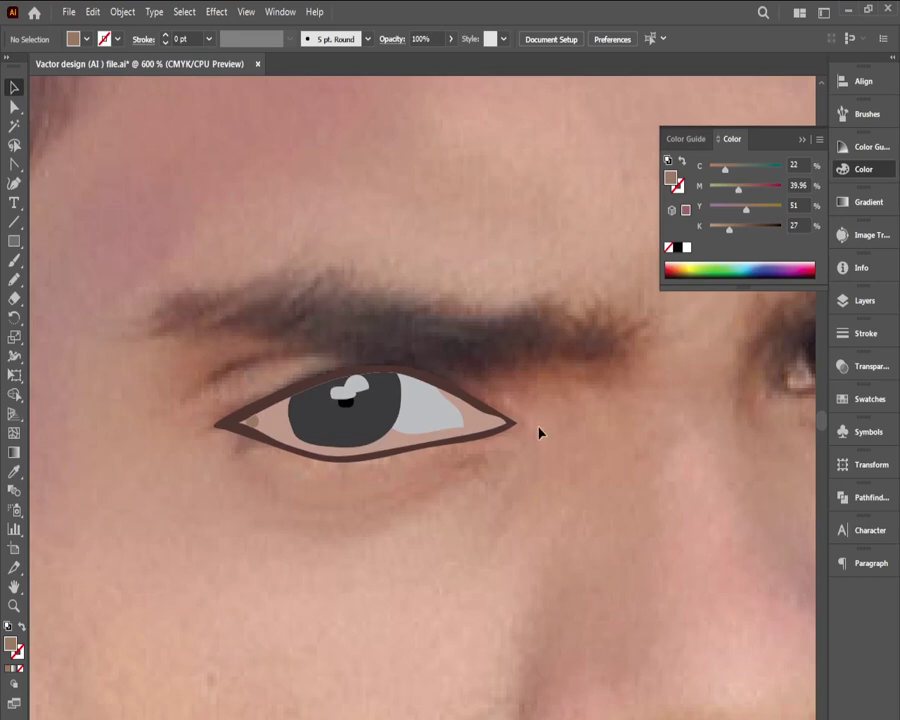
Step: Delete the small brown shape from the outer corner of the eye
{"action": "left_click", "coordinate": [254, 426]}
{"action": "key", "text": "Delete"}
{"action": "key", "text": "ctrl+minus"}
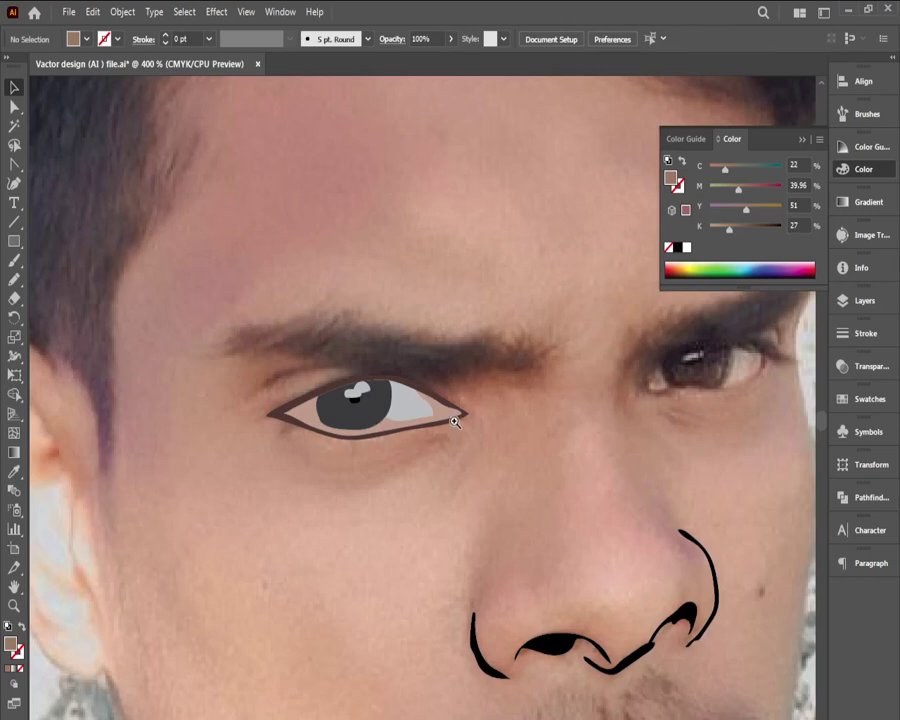
Step: Draw a closed freehand Pencil shape over the lower edge of the eye's inner corner, ending near its tip
{"action": "scroll", "coordinate": [455, 422], "scroll_direction": "up", "scroll_amount": 5}
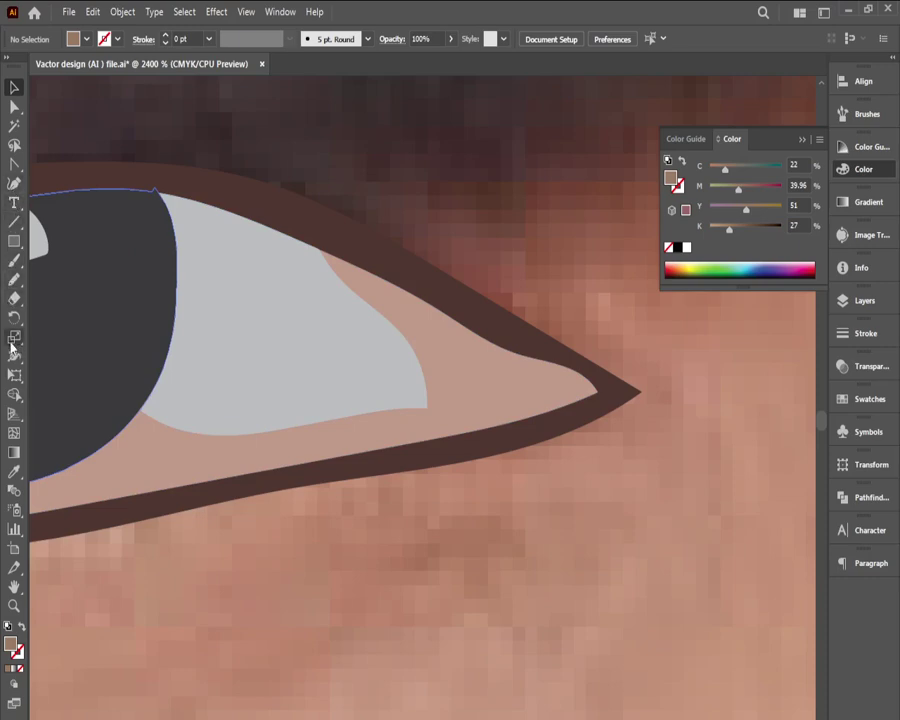
{"action": "left_click", "coordinate": [14, 282]}
{"action": "left_click", "coordinate": [483, 422], "text": "ctrl"}
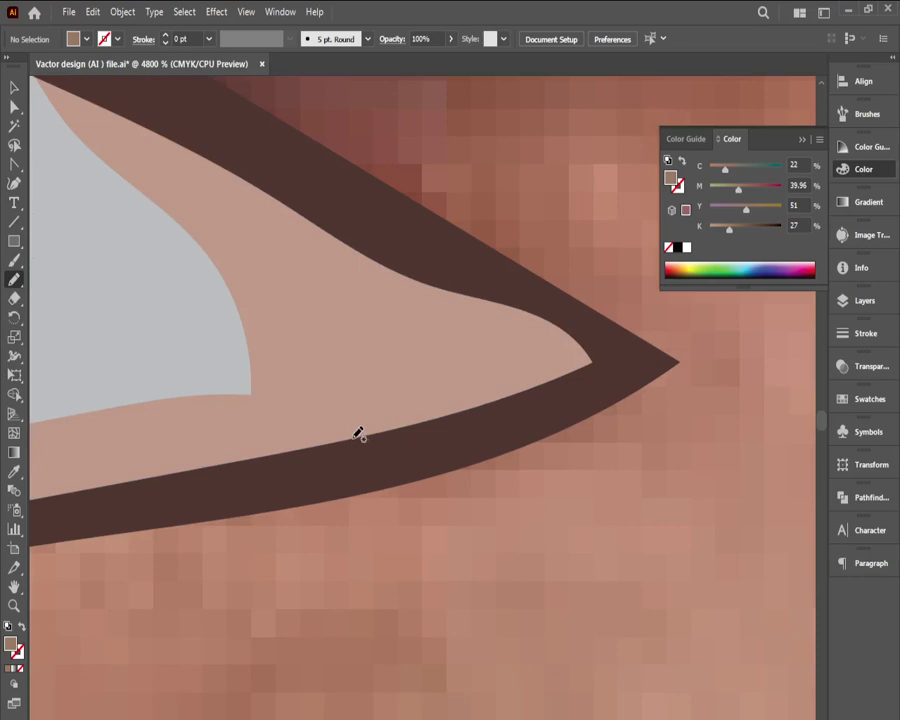
{"action": "mouse_move", "coordinate": [354, 433]}
{"action": "left_mouse_down"}
{"action": "mouse_move", "coordinate": [386, 366]}
{"action": "mouse_move", "coordinate": [432, 342]}
{"action": "mouse_move", "coordinate": [533, 351]}
{"action": "mouse_move", "coordinate": [575, 370]}
{"action": "mouse_move", "coordinate": [555, 388]}
{"action": "mouse_move", "coordinate": [415, 434]}
{"action": "mouse_move", "coordinate": [362, 446]}
{"action": "mouse_move", "coordinate": [354, 436]}
{"action": "left_mouse_up"}
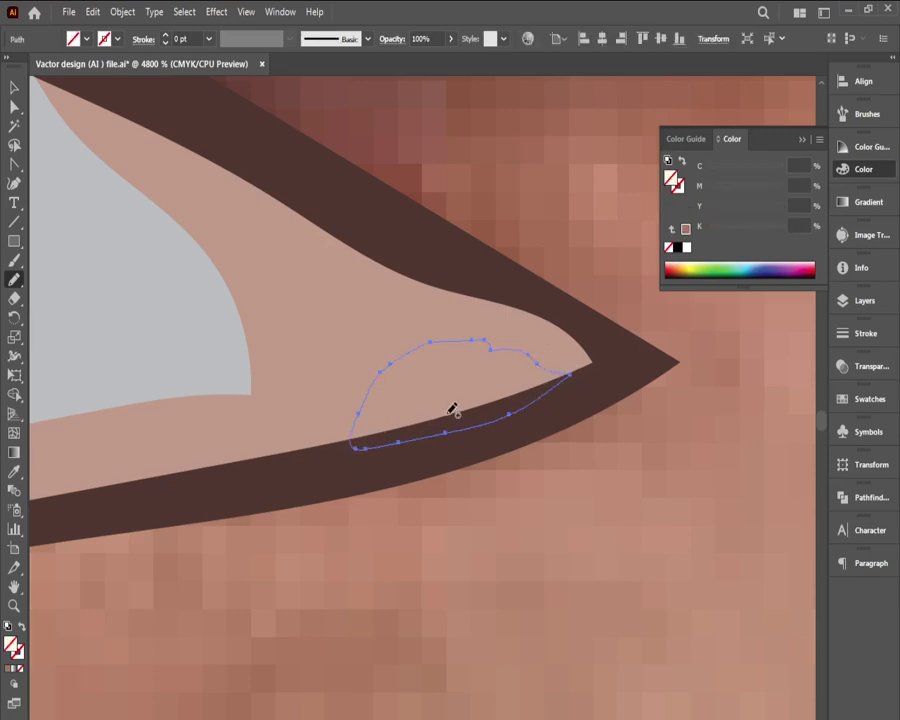
Step: Try a brown fill on the new corner shape with cyan at 10%, black at 29% and more yellow
{"action": "left_click", "coordinate": [739, 166]}
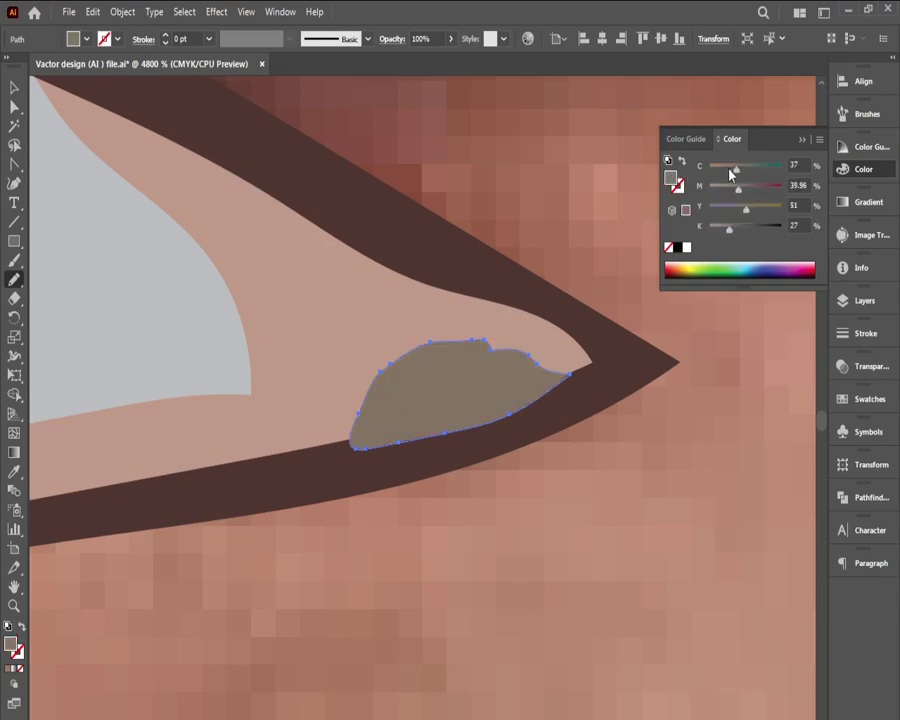
{"action": "left_click_drag", "start_coordinate": [718, 172], "coordinate": [717, 172]}
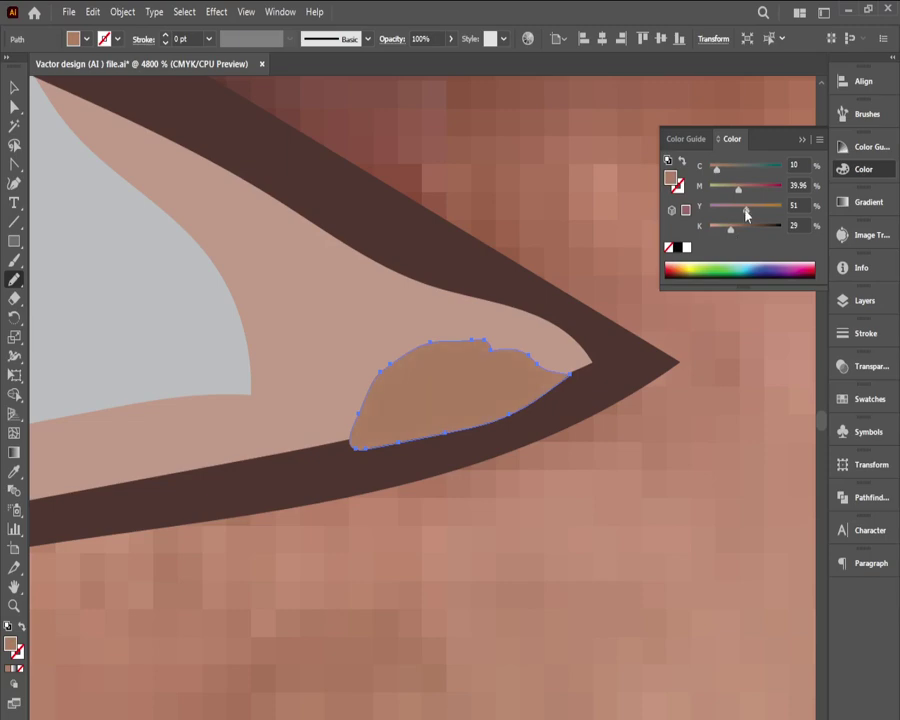
{"action": "left_click_drag", "start_coordinate": [745, 213], "coordinate": [755, 213]}
{"action": "left_click", "coordinate": [802, 142]}
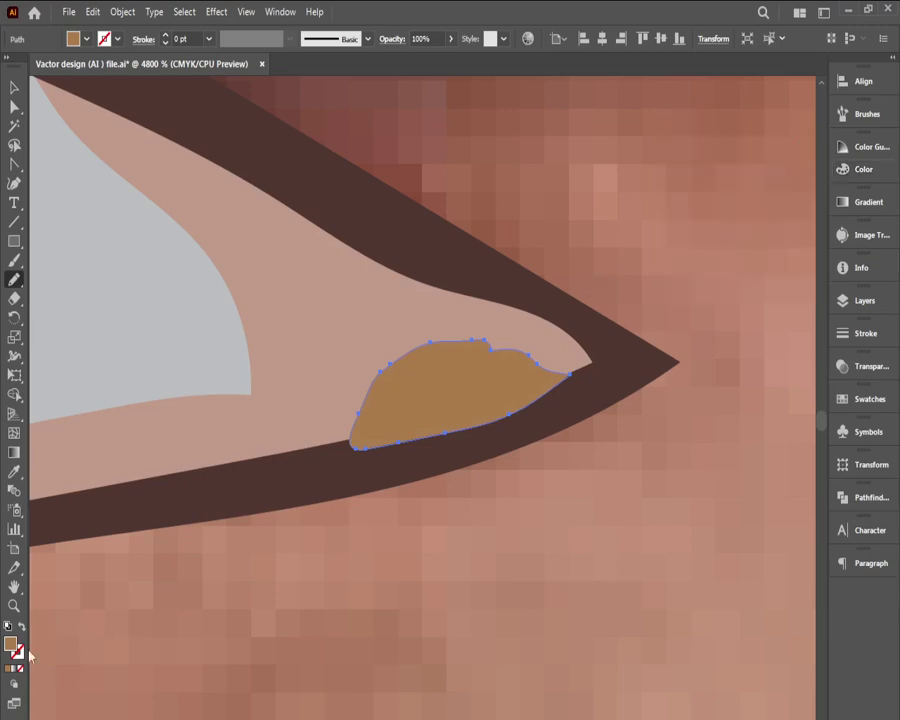
Step: Try filling the corner shape with the surrounding pink and then its next lighter tint from the colour harmony shades
{"action": "left_click", "coordinate": [13, 474]}
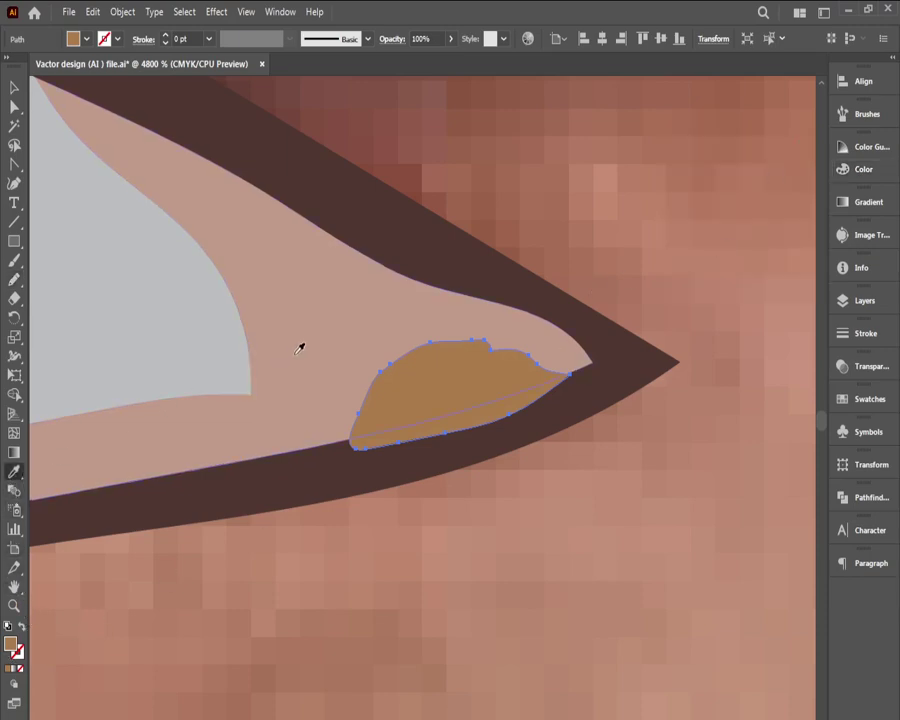
{"action": "left_click", "coordinate": [485, 326]}
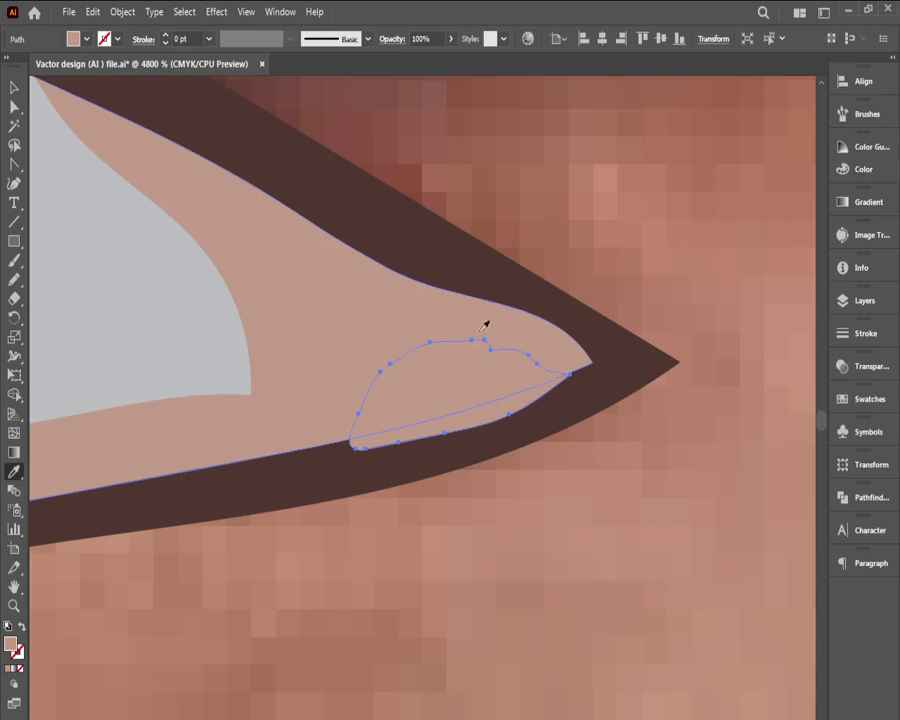
{"action": "left_click", "coordinate": [868, 148]}
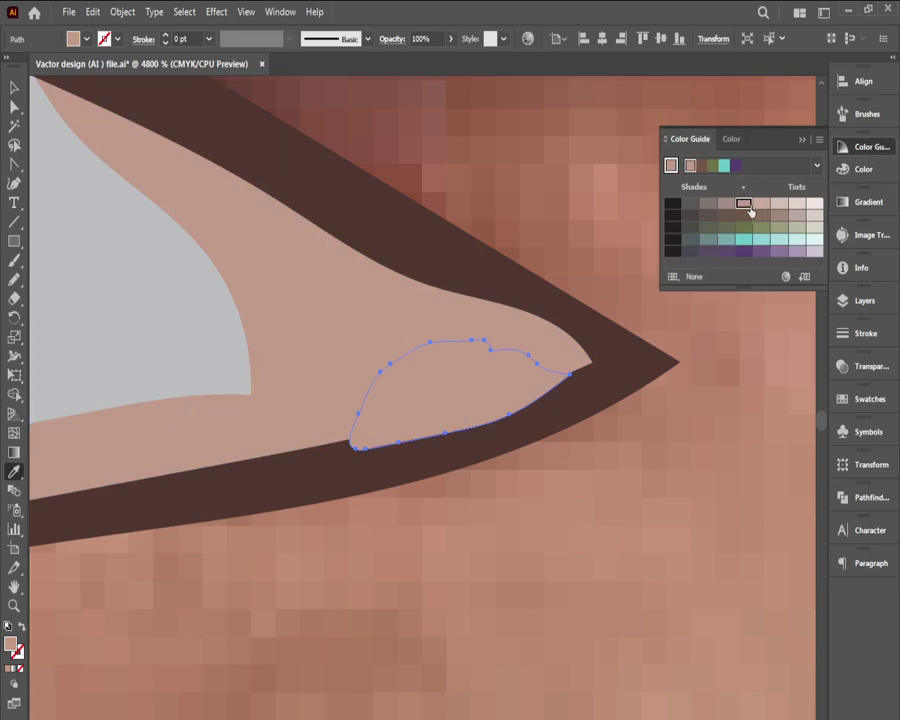
{"action": "left_click", "coordinate": [762, 204]}
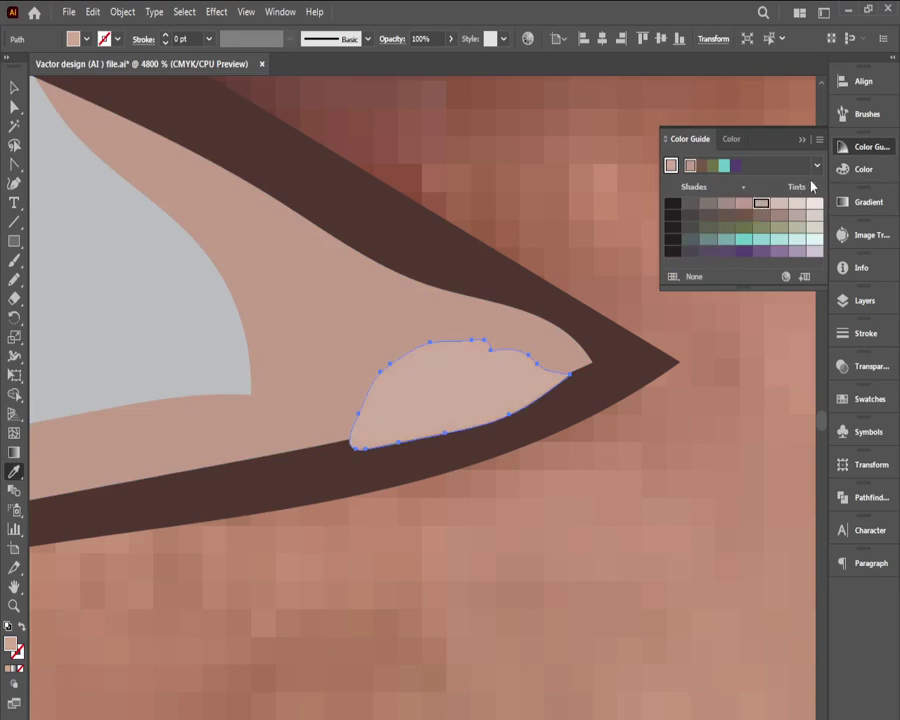
Step: Try greying the corner shape's fill by setting cyan to 25%, yellow to 30% and black to 19%
{"action": "left_click", "coordinate": [864, 170]}
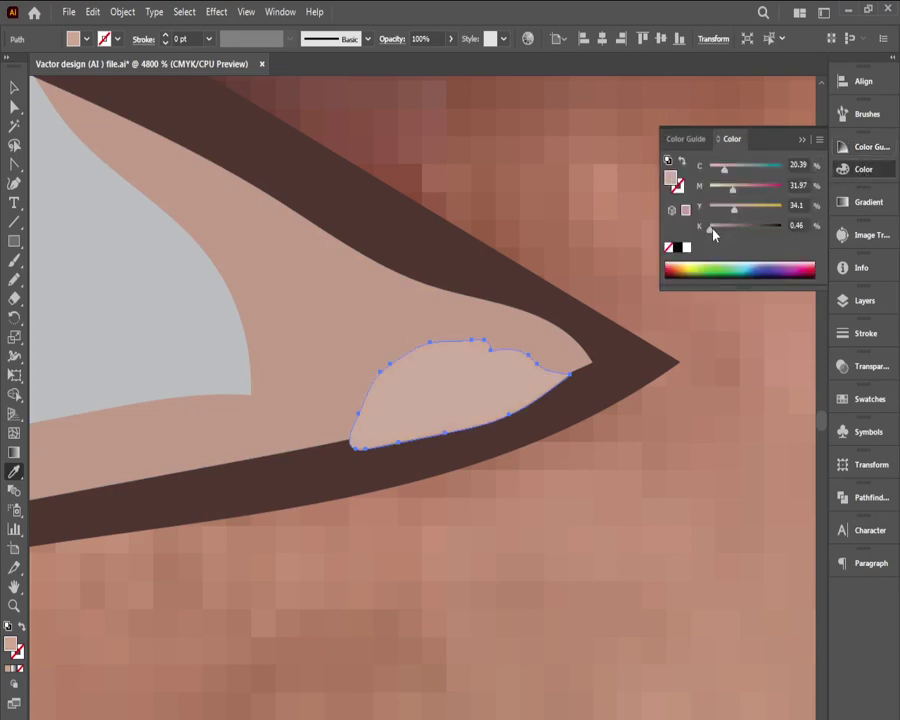
{"action": "left_click_drag", "start_coordinate": [713, 231], "coordinate": [722, 233]}
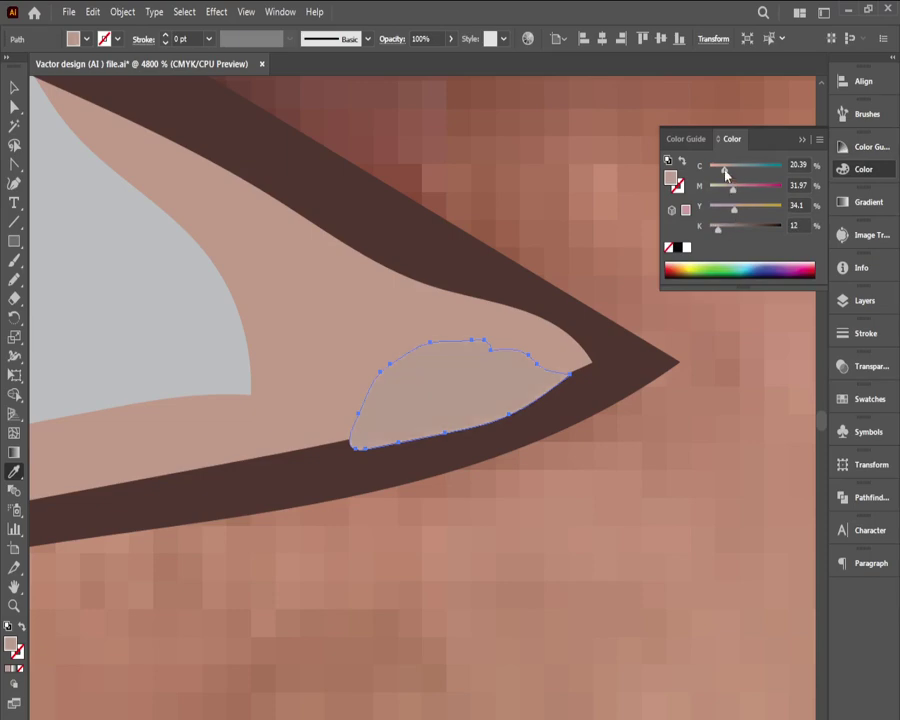
{"action": "left_click_drag", "start_coordinate": [726, 175], "coordinate": [729, 175]}
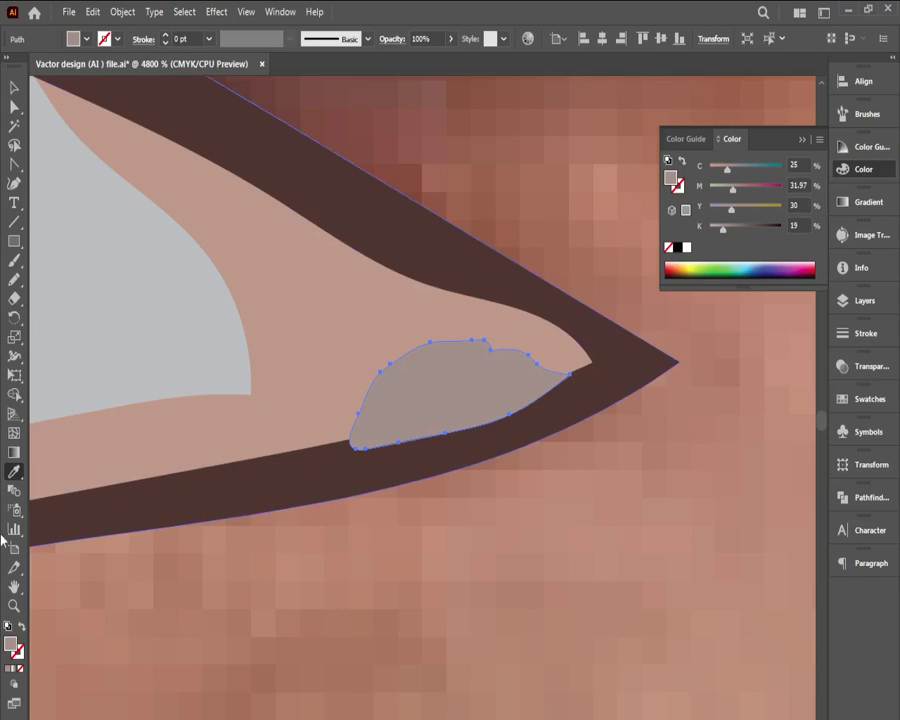
Step: Sample the surrounding pink for the corner shape's fill, darken it to 14% black, and deselect
{"action": "left_click", "coordinate": [15, 472]}
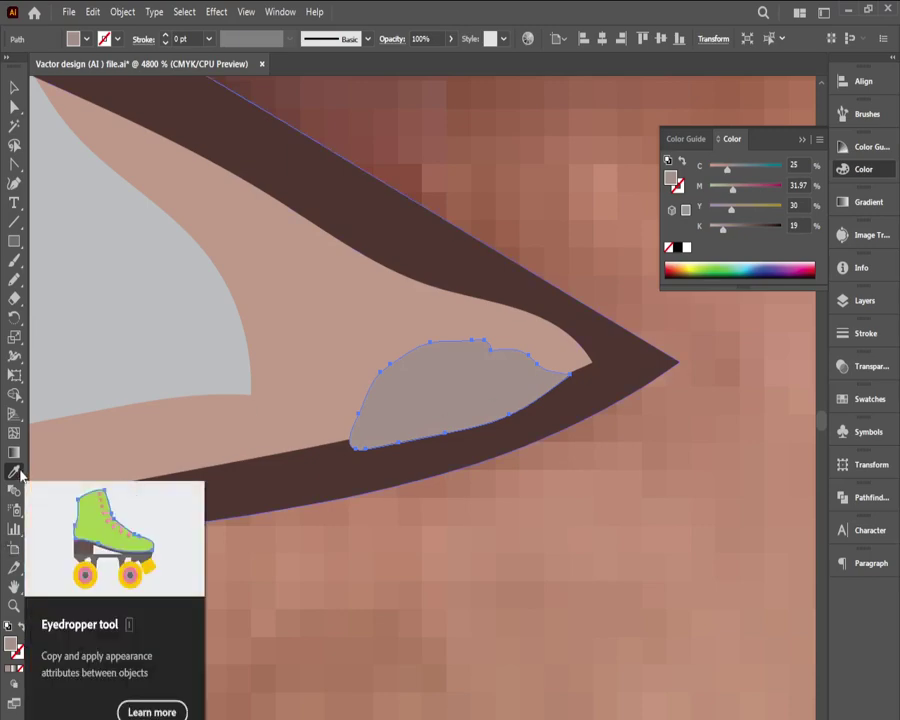
{"action": "left_click", "coordinate": [224, 416]}
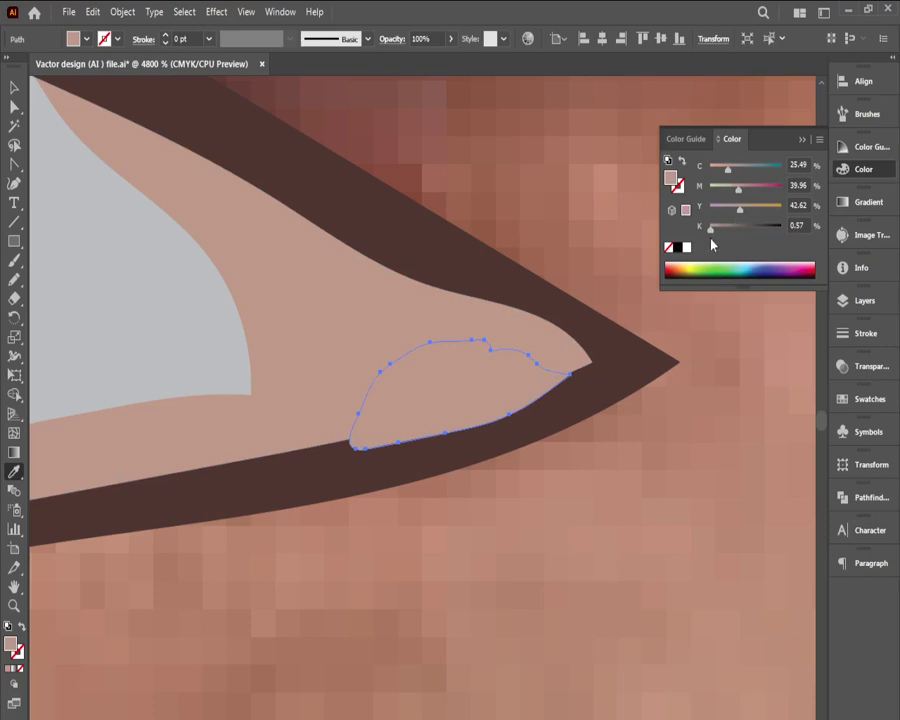
{"action": "left_click_drag", "start_coordinate": [711, 229], "coordinate": [717, 229]}
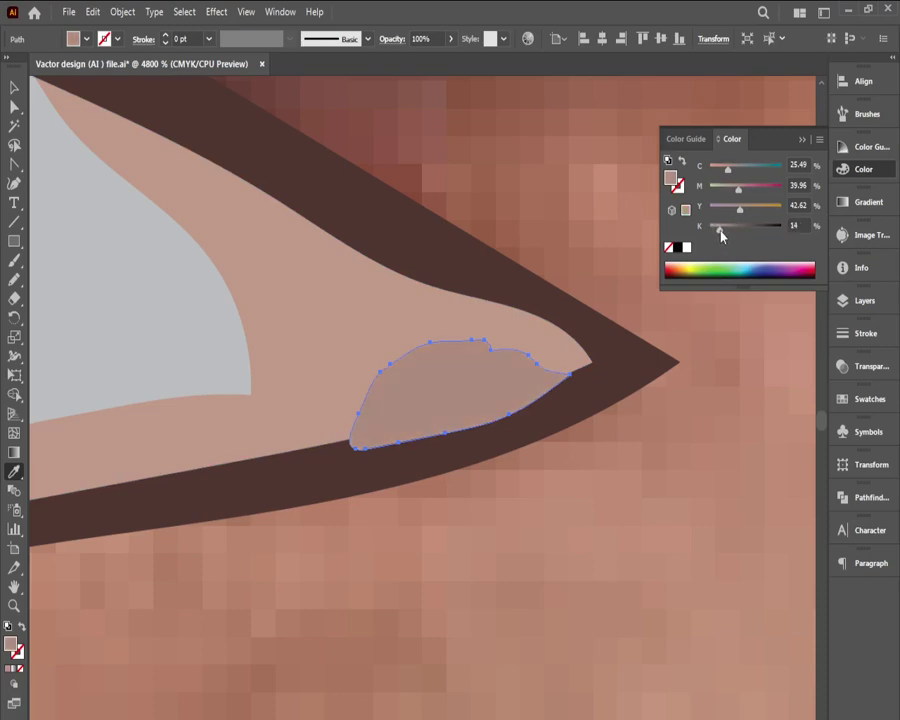
{"action": "left_click", "coordinate": [801, 140]}
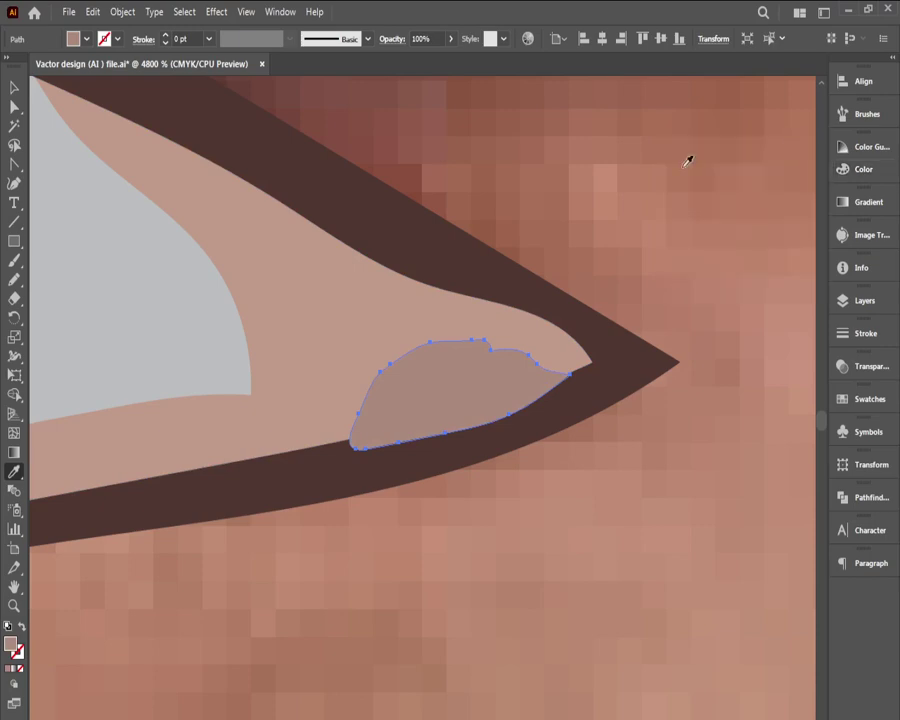
{"action": "left_click", "coordinate": [14, 87]}
{"action": "left_click", "coordinate": [438, 134]}
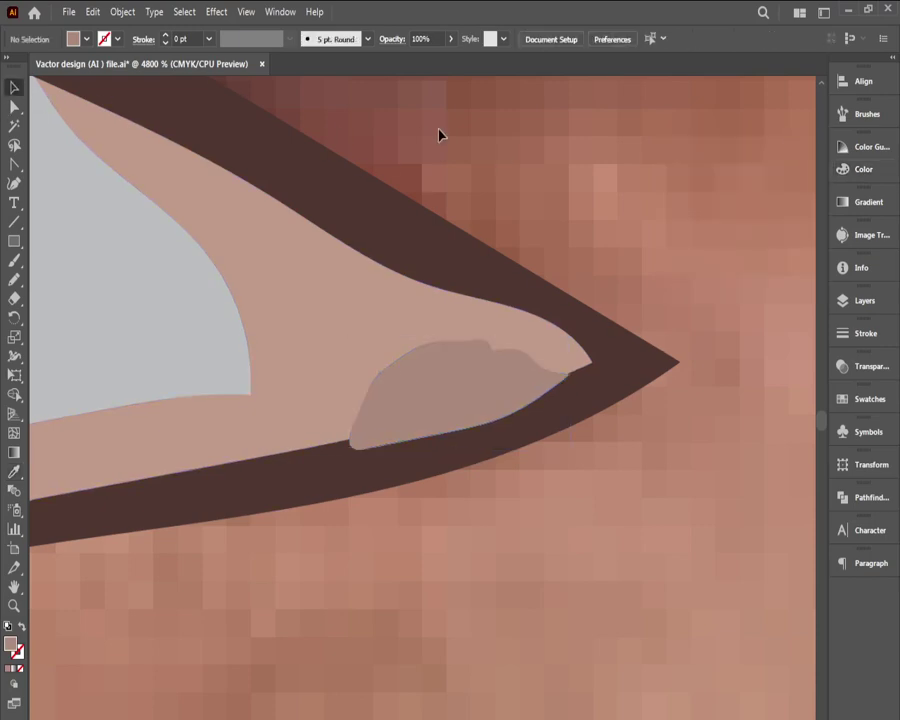
Step: Examine how the shaded inner corner shape looks against the whole eye and the surrounding face
{"action": "left_click", "coordinate": [449, 298], "text": "ctrl+alt"}
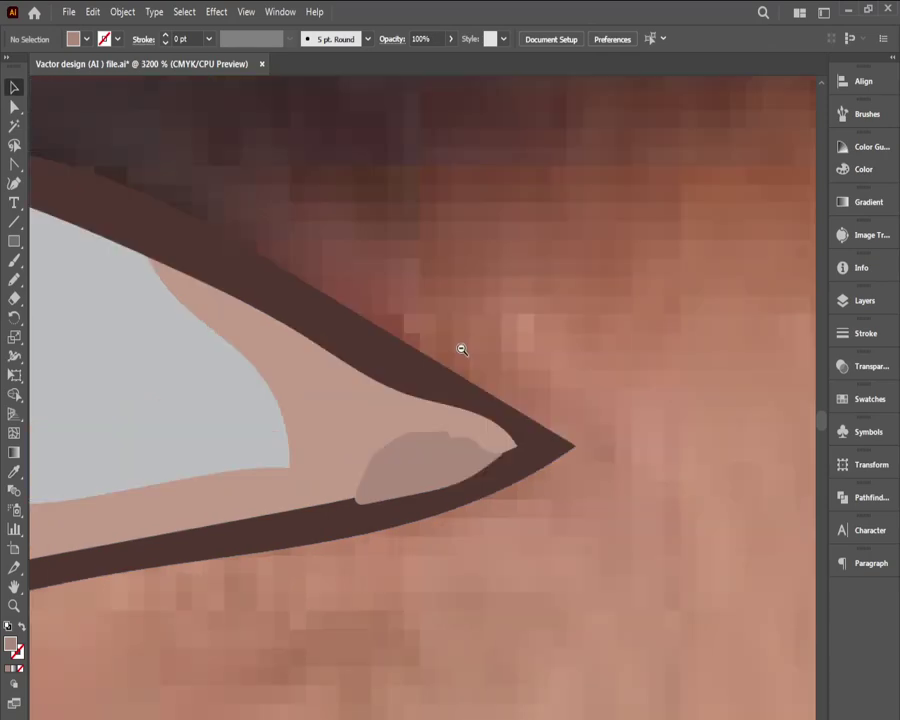
{"action": "left_click", "coordinate": [440, 410], "text": "ctrl+alt"}
{"action": "left_click", "coordinate": [434, 427], "text": "ctrl+alt"}
{"action": "left_click", "coordinate": [434, 428], "text": "ctrl+alt"}
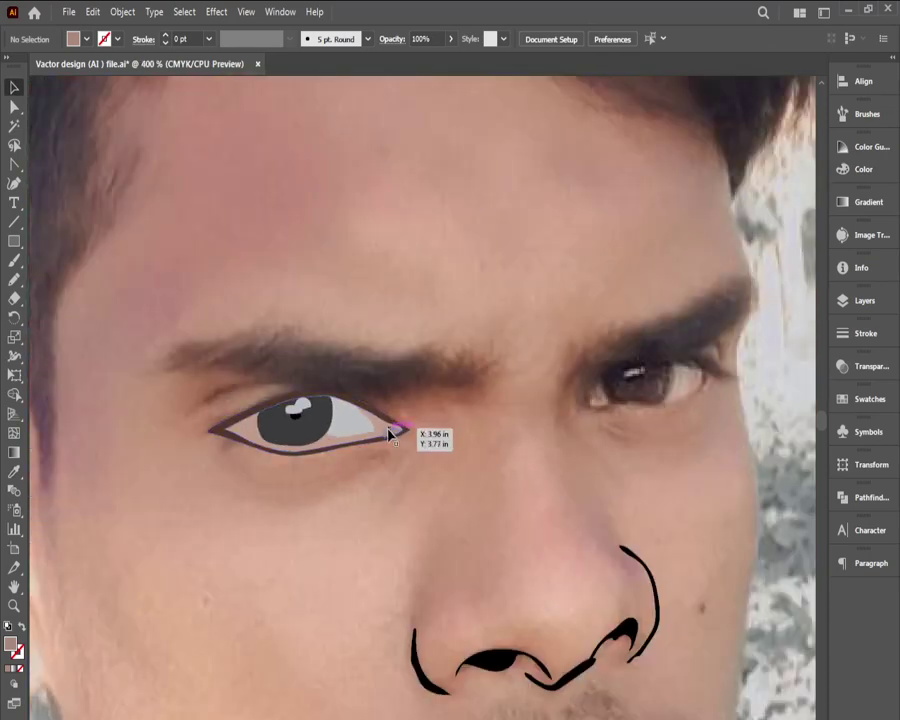
{"action": "left_click", "coordinate": [402, 436], "text": "ctrl"}
{"action": "left_click", "coordinate": [402, 436], "text": "ctrl"}
{"action": "left_click", "coordinate": [446, 436], "text": "ctrl"}
{"action": "left_click", "coordinate": [446, 436], "text": "ctrl"}
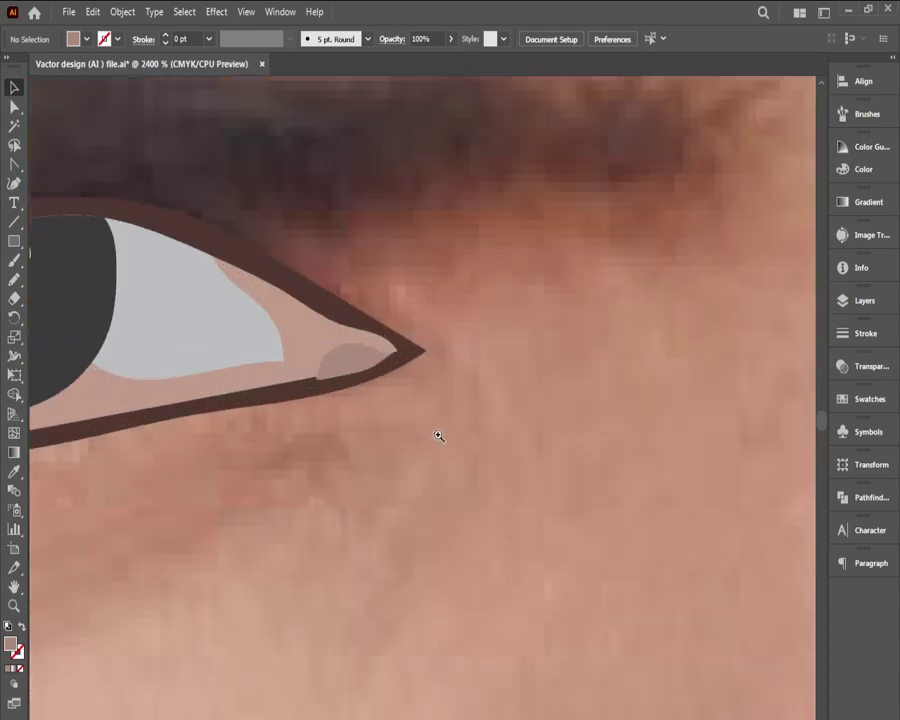
{"action": "left_click", "coordinate": [440, 435], "text": "ctrl"}
{"action": "left_click", "coordinate": [438, 434], "text": "ctrl"}
Step: Stretch the shaded corner shape upward and to both sides so it fills the eye's inner corner, and deselect
{"action": "left_click", "coordinate": [402, 410]}
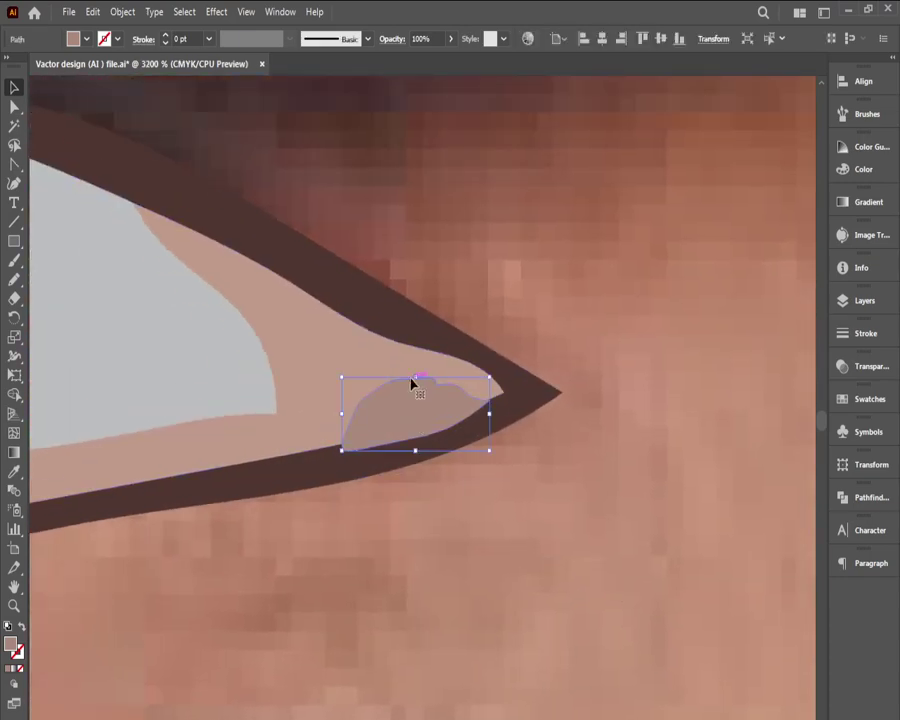
{"action": "left_click_drag", "start_coordinate": [417, 377], "coordinate": [416, 345]}
{"action": "left_click_drag", "start_coordinate": [493, 399], "coordinate": [523, 399]}
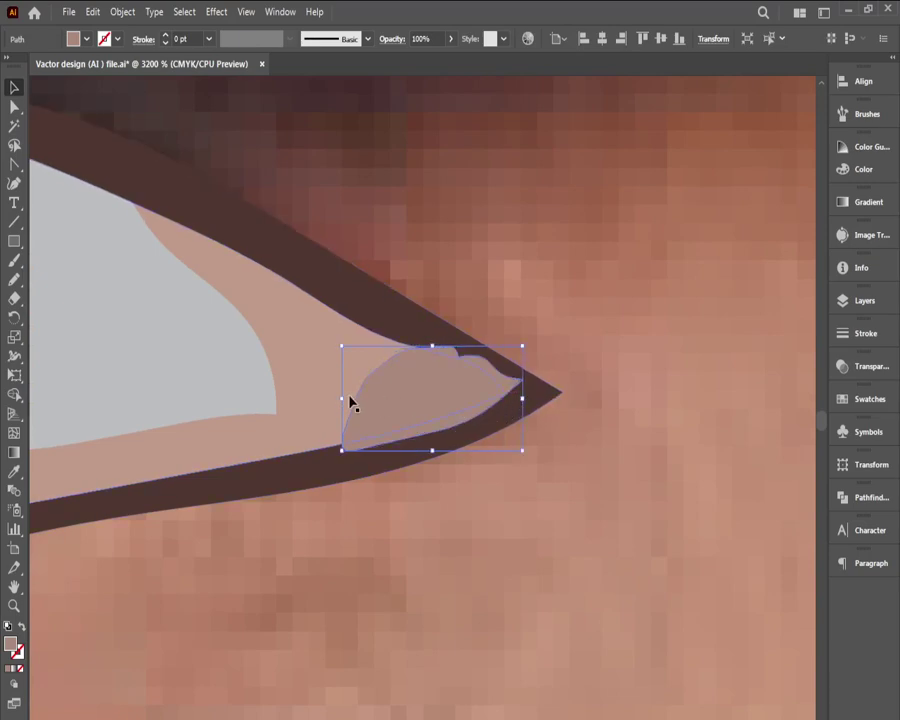
{"action": "left_click_drag", "start_coordinate": [342, 398], "coordinate": [299, 398]}
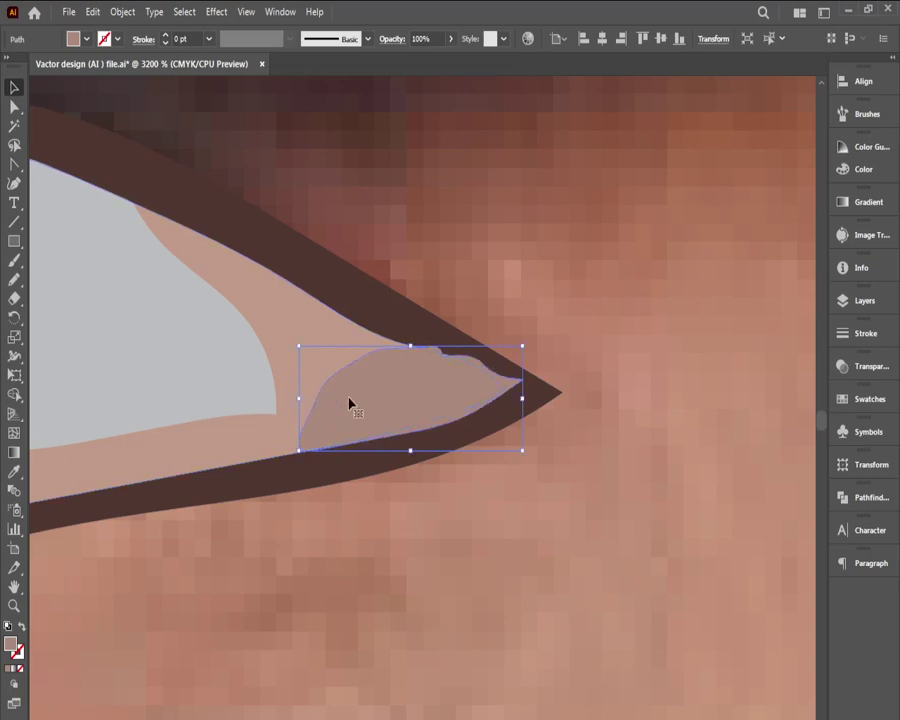
{"action": "left_click", "coordinate": [492, 283]}
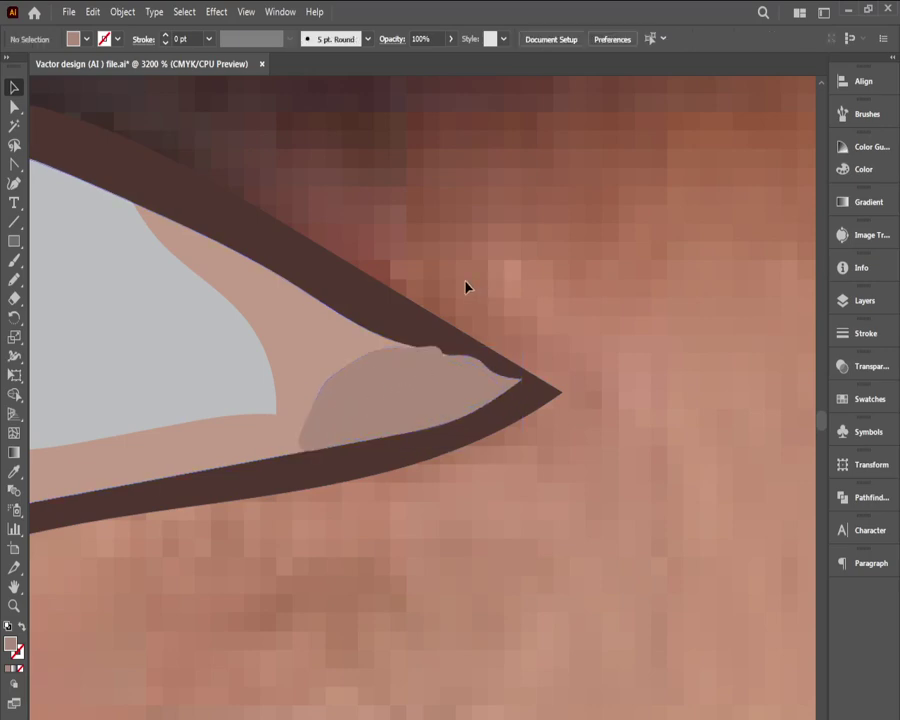
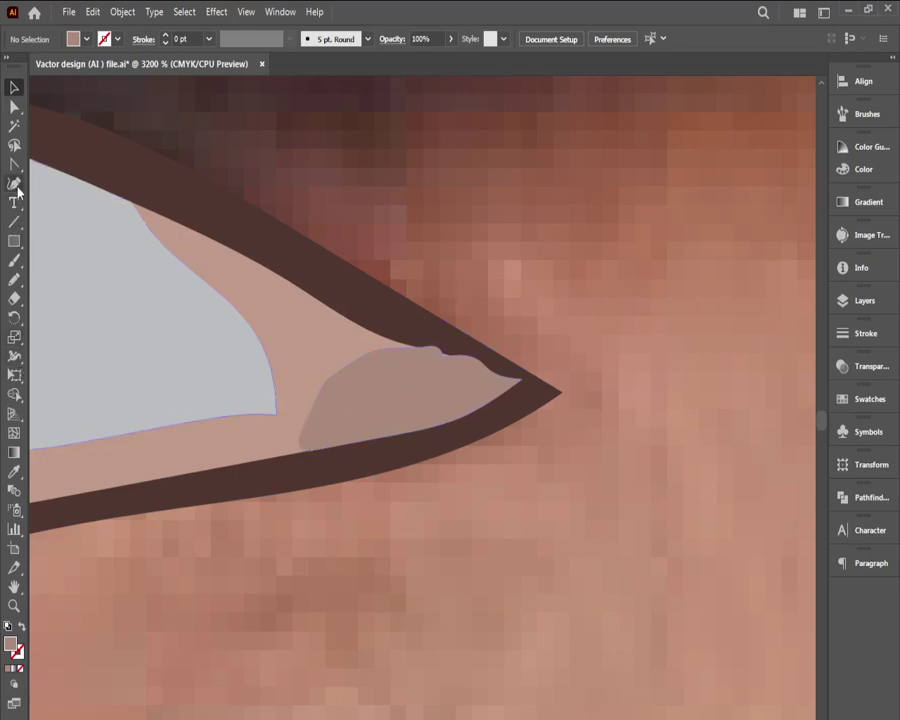
Step: Draw three small, narrow freehand Pencil shapes inside the shaded corner shape as highlight details
{"action": "left_click_drag", "start_coordinate": [14, 183], "coordinate": [76, 187]}
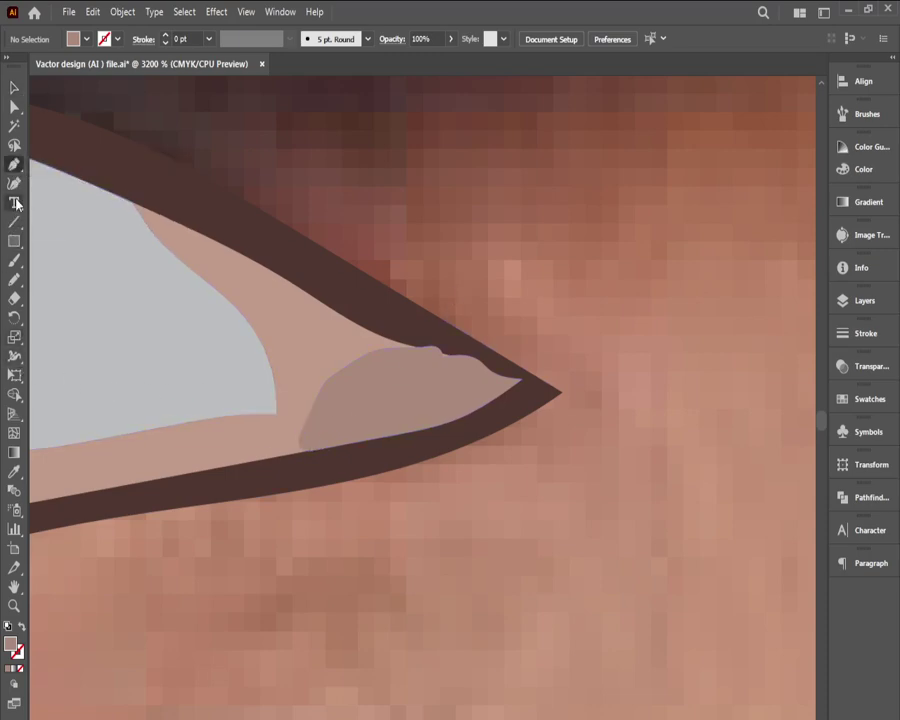
{"action": "left_click", "coordinate": [14, 279]}
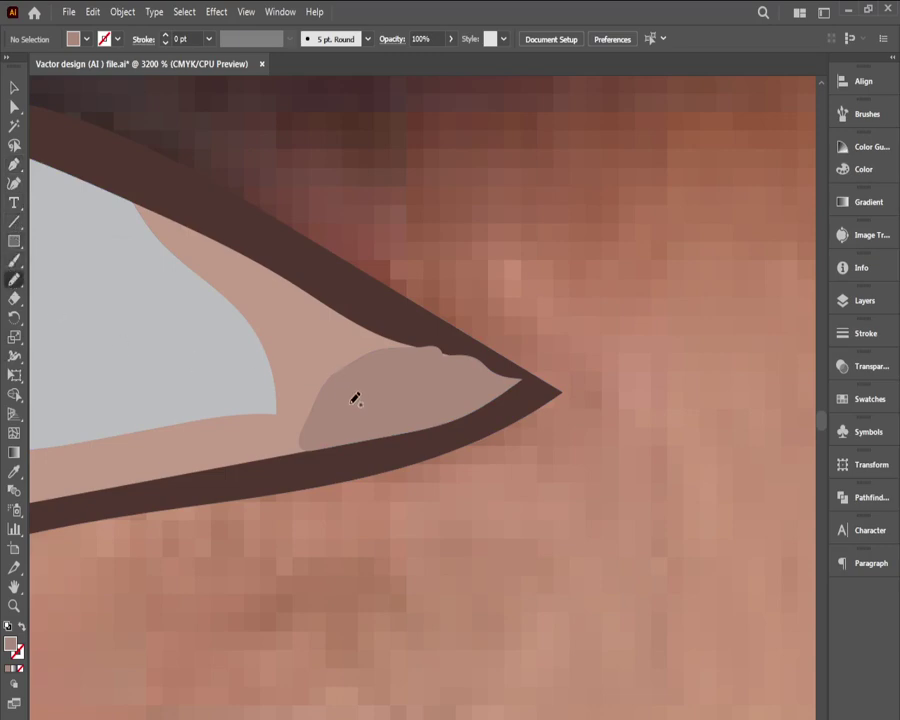
{"action": "mouse_move", "coordinate": [352, 400]}
{"action": "left_mouse_down"}
{"action": "mouse_move", "coordinate": [386, 385]}
{"action": "mouse_move", "coordinate": [452, 384]}
{"action": "mouse_move", "coordinate": [427, 405]}
{"action": "mouse_move", "coordinate": [350, 403]}
{"action": "left_mouse_up"}
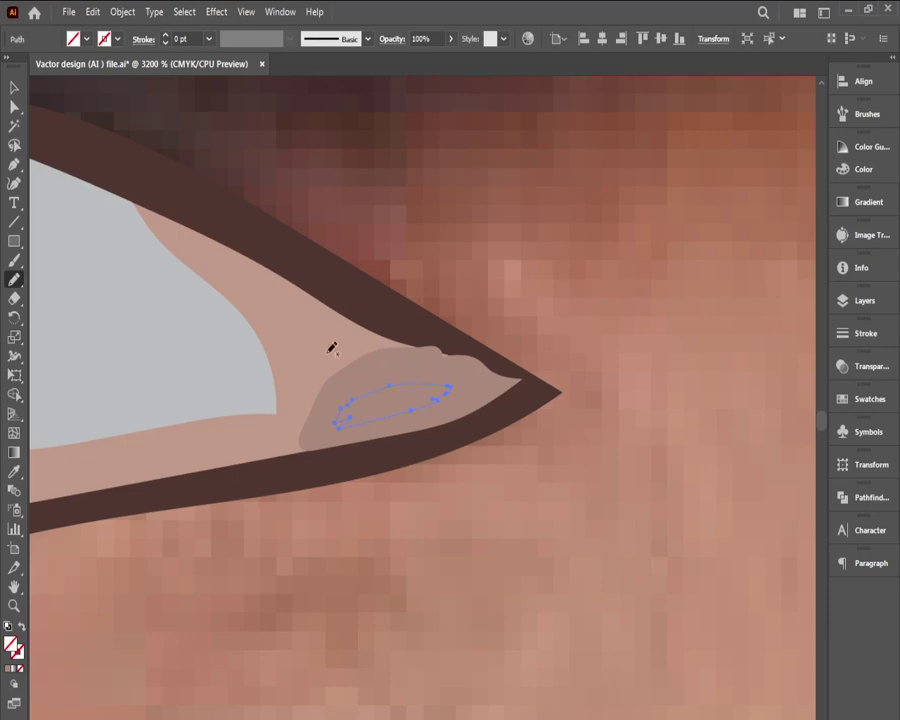
{"action": "mouse_move", "coordinate": [390, 364]}
{"action": "left_mouse_down"}
{"action": "mouse_move", "coordinate": [434, 358]}
{"action": "mouse_move", "coordinate": [352, 381]}
{"action": "left_mouse_up"}
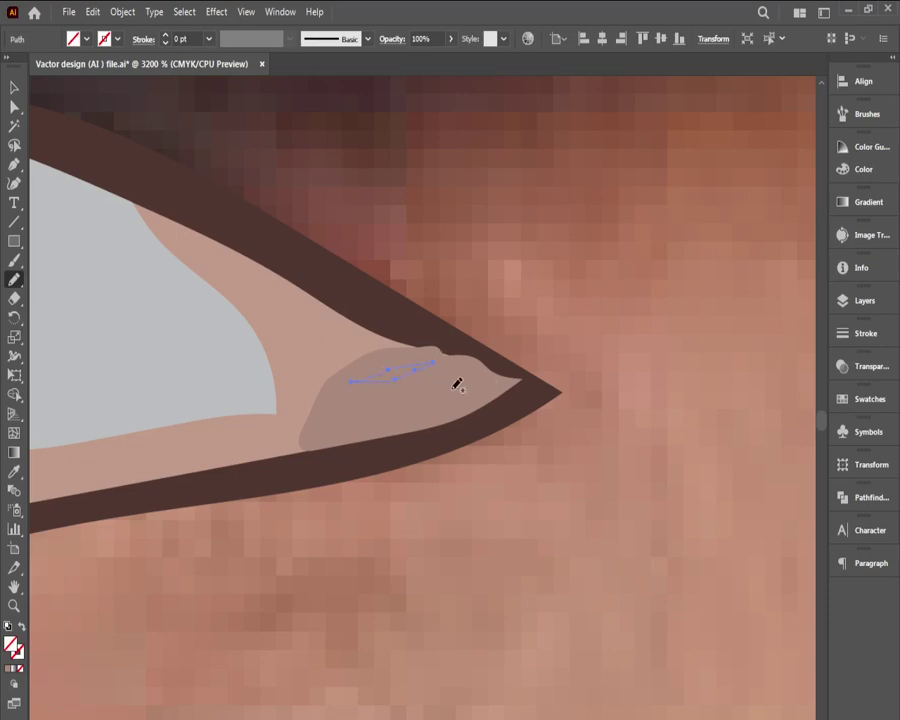
{"action": "mouse_move", "coordinate": [457, 385]}
{"action": "left_mouse_down"}
{"action": "mouse_move", "coordinate": [487, 379]}
{"action": "mouse_move", "coordinate": [466, 396]}
{"action": "mouse_move", "coordinate": [415, 408]}
{"action": "mouse_move", "coordinate": [454, 386]}
{"action": "left_mouse_up"}
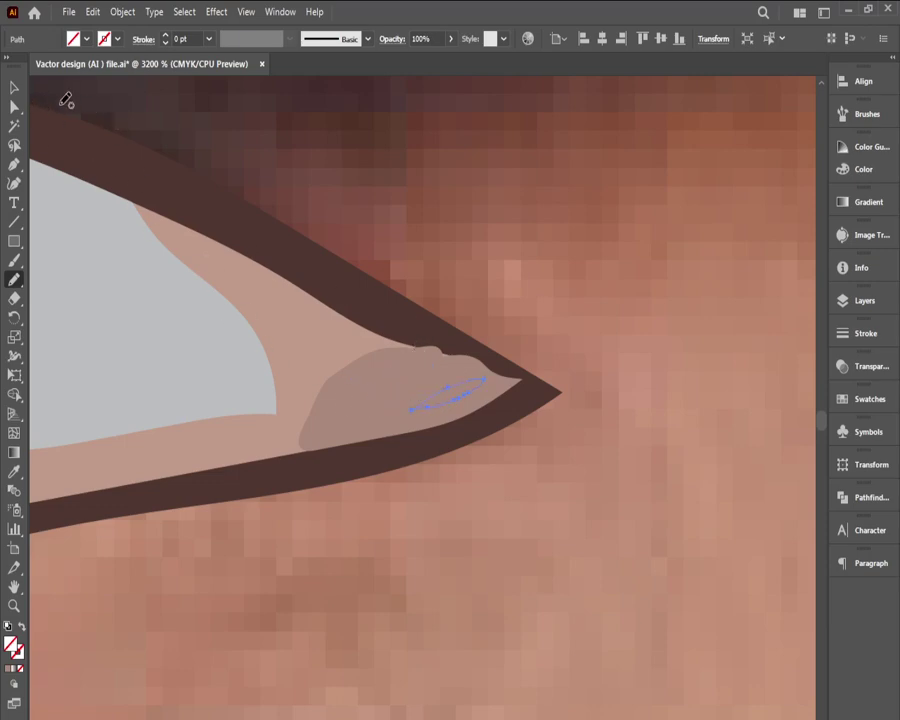
Step: Fill the last small highlight shape with a skin tone sampled from the photo just below the eye corner
{"action": "left_click", "coordinate": [14, 88]}
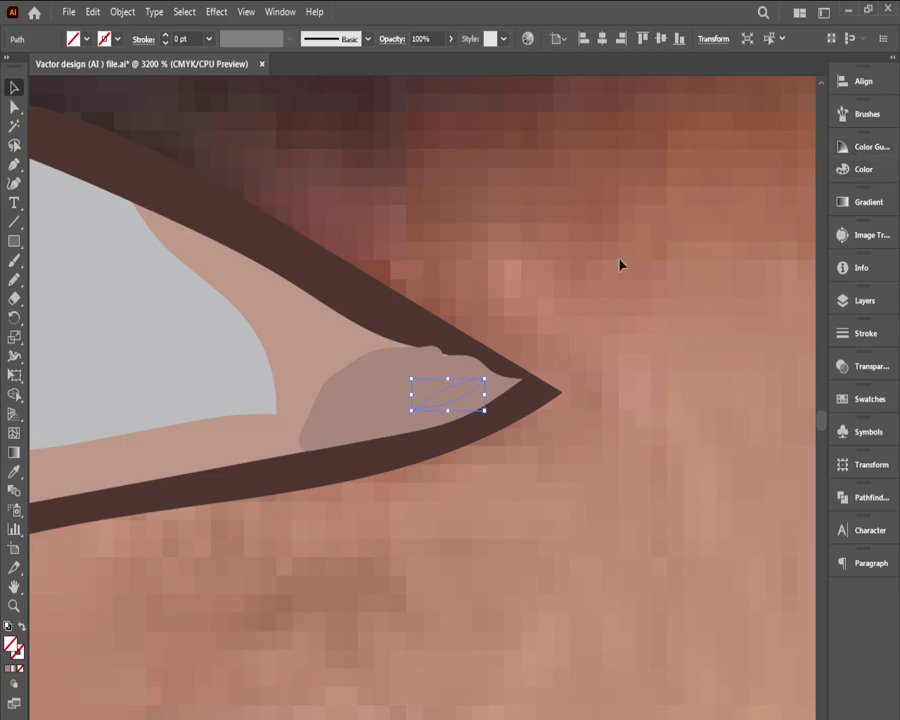
{"action": "left_click", "coordinate": [866, 172]}
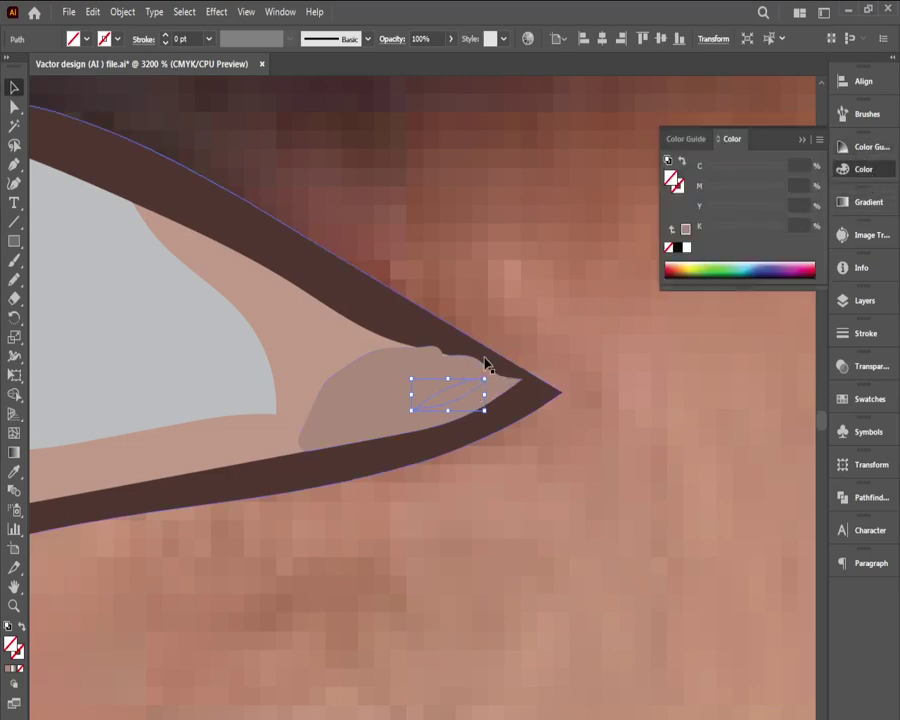
{"action": "left_click", "coordinate": [14, 472]}
{"action": "left_click", "coordinate": [395, 415]}
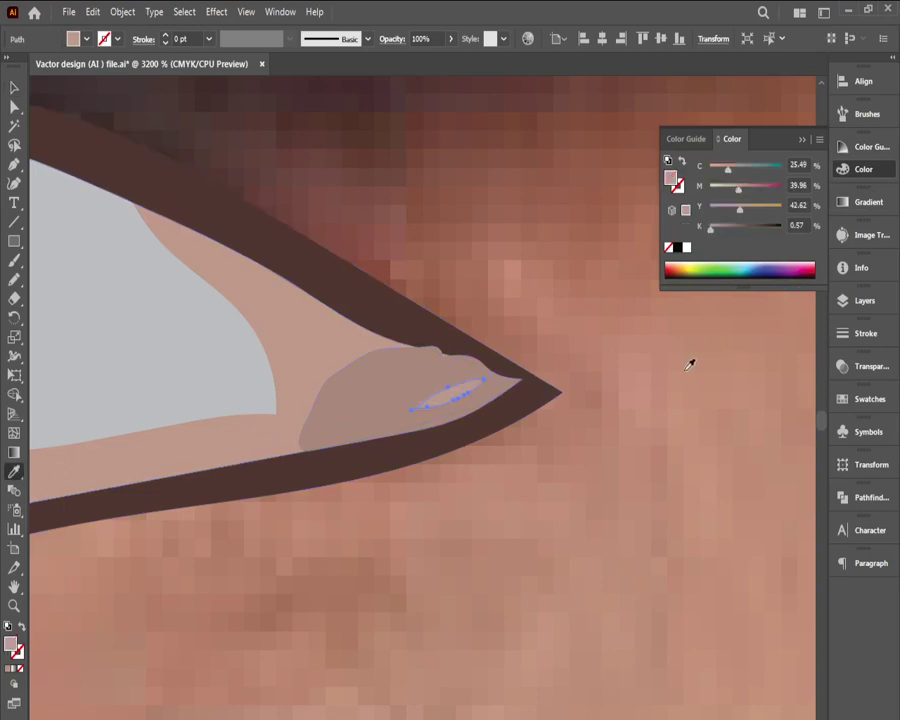
{"action": "left_click", "coordinate": [641, 391]}
{"action": "left_click", "coordinate": [506, 496]}
{"action": "left_click", "coordinate": [488, 501]}
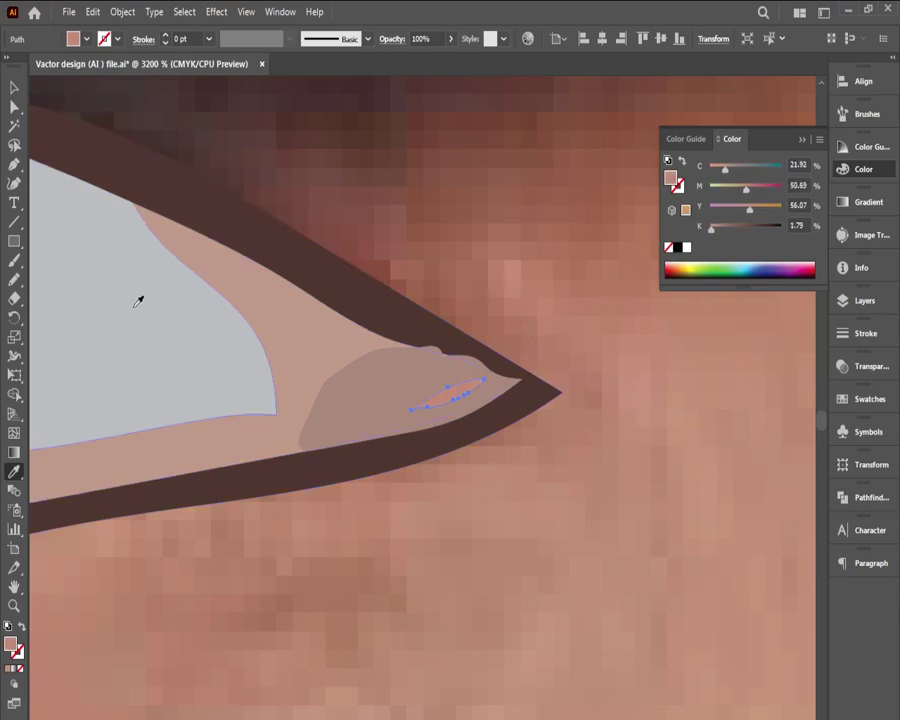
Step: Fill the upper highlight shape in the eye's inner corner with the skin tone sampled from the already coloured highlight
{"action": "left_click", "coordinate": [14, 88]}
{"action": "left_click", "coordinate": [247, 160]}
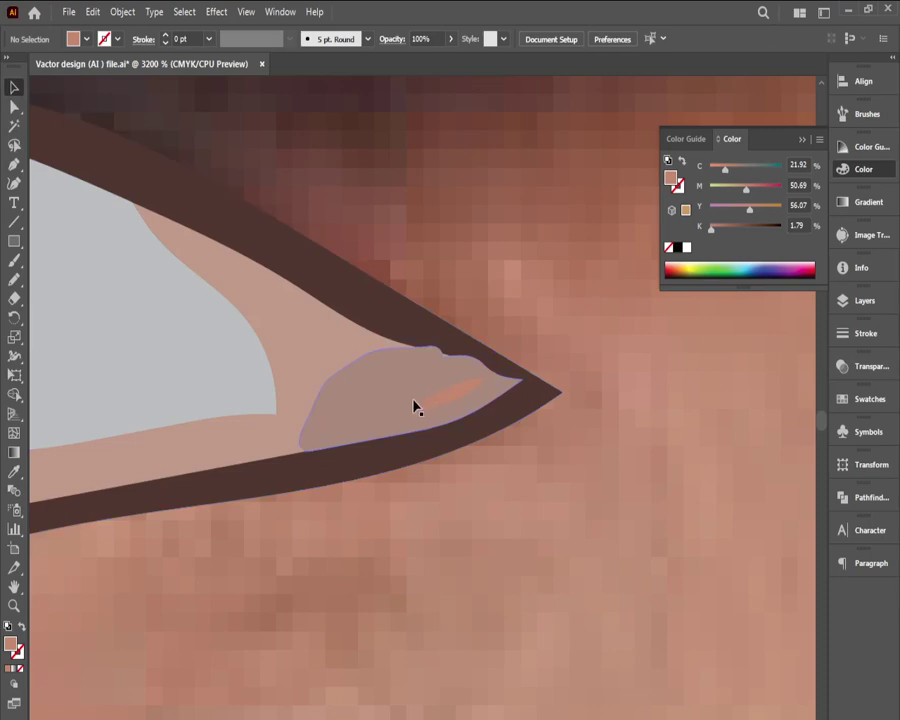
{"action": "left_click", "coordinate": [406, 380]}
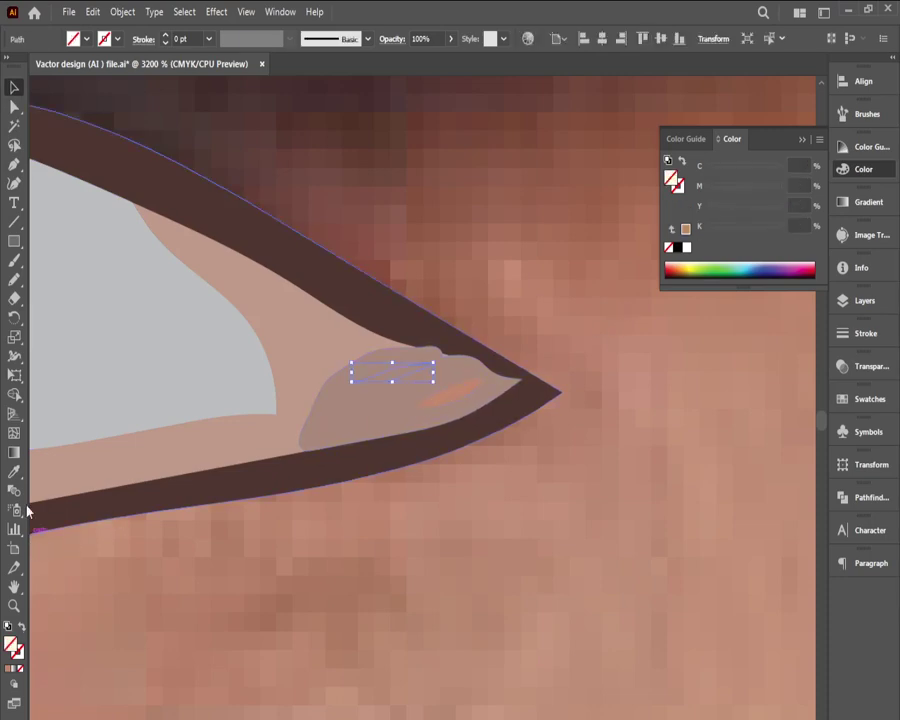
{"action": "left_click", "coordinate": [15, 473]}
{"action": "left_click", "coordinate": [458, 396]}
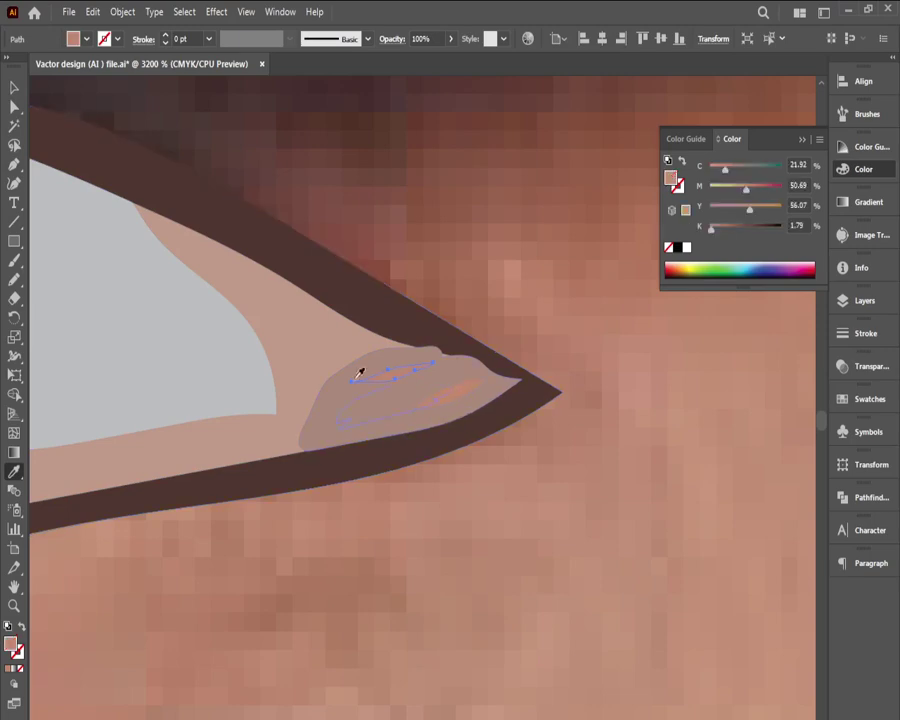
{"action": "left_click", "coordinate": [14, 89]}
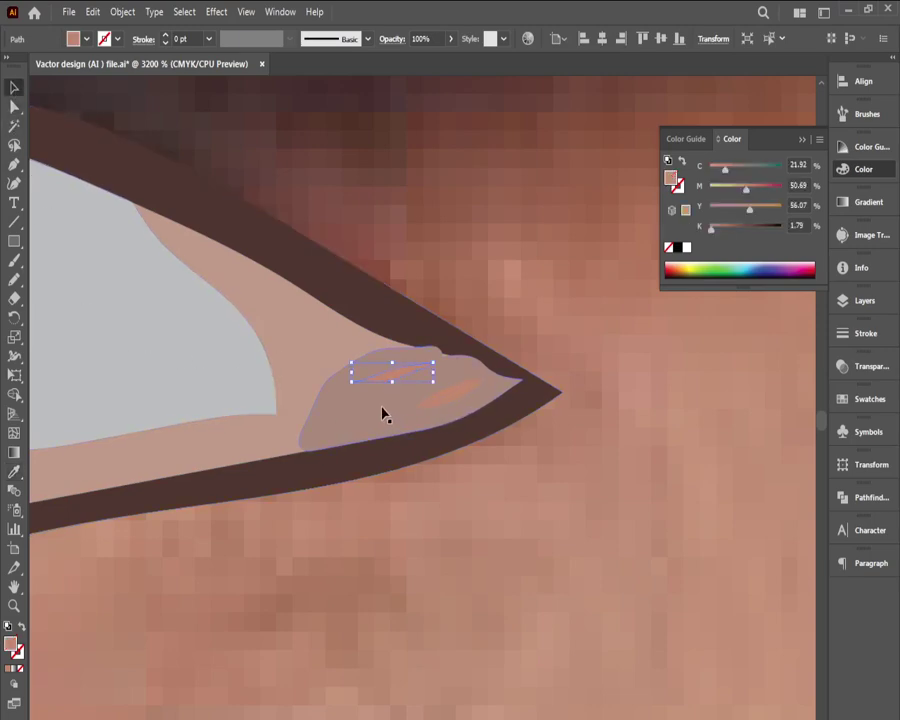
Step: Give the large middle highlight shape the same sampled skin tone as the other two highlights, and deselect
{"action": "left_click", "coordinate": [370, 404]}
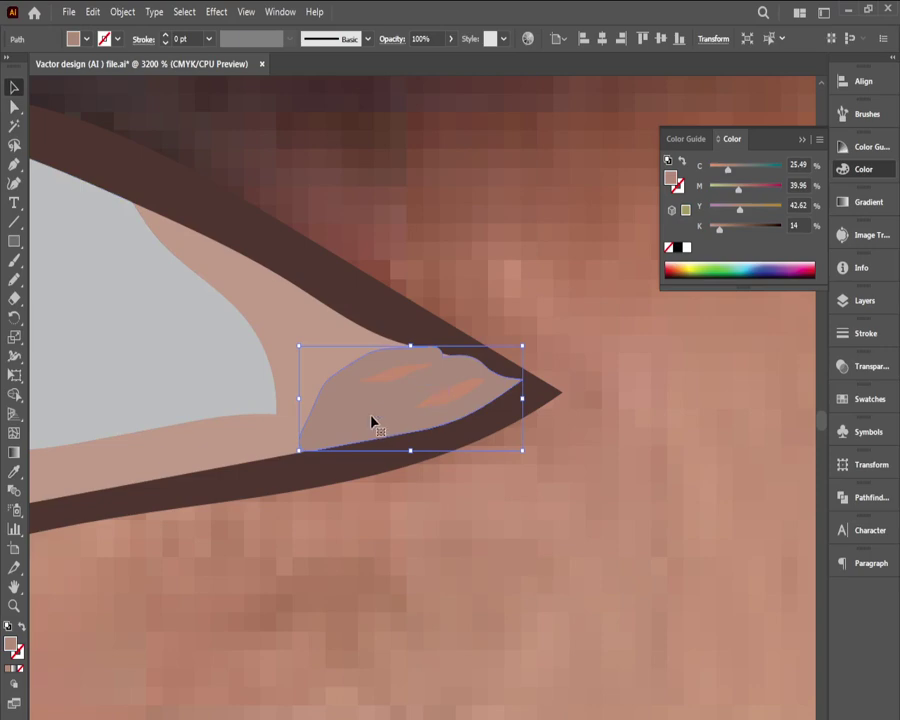
{"action": "left_click", "coordinate": [380, 424]}
{"action": "left_click", "coordinate": [14, 471]}
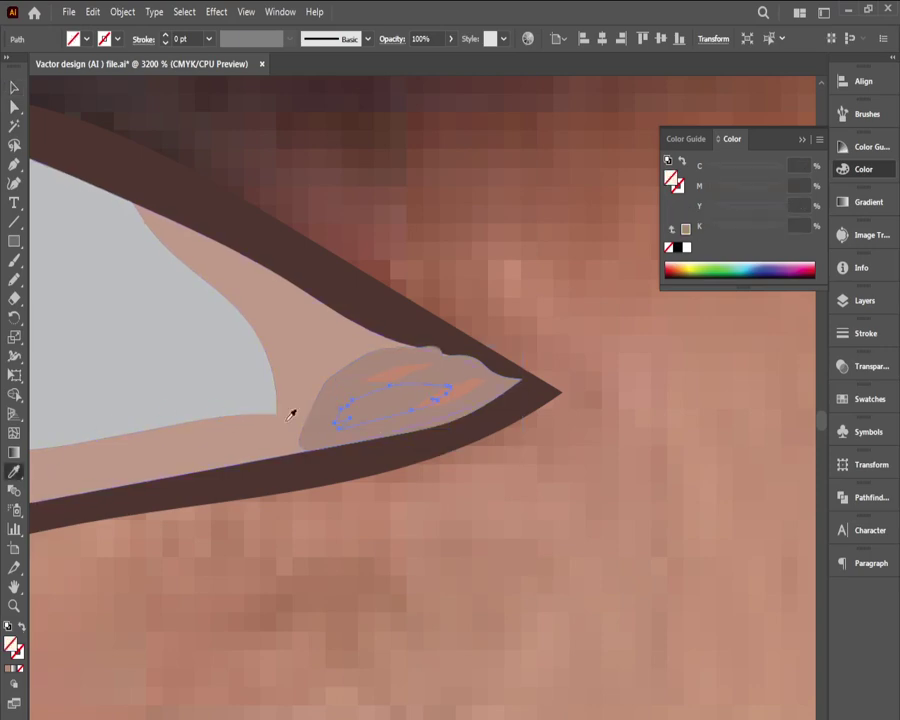
{"action": "left_click", "coordinate": [463, 385]}
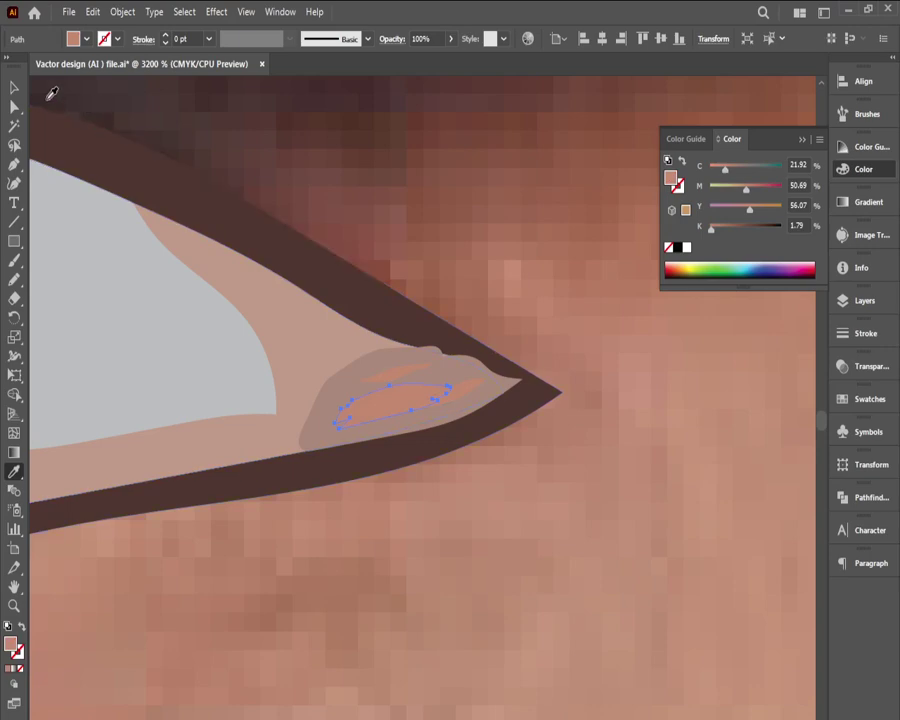
{"action": "left_click", "coordinate": [14, 87]}
{"action": "left_click", "coordinate": [549, 342]}
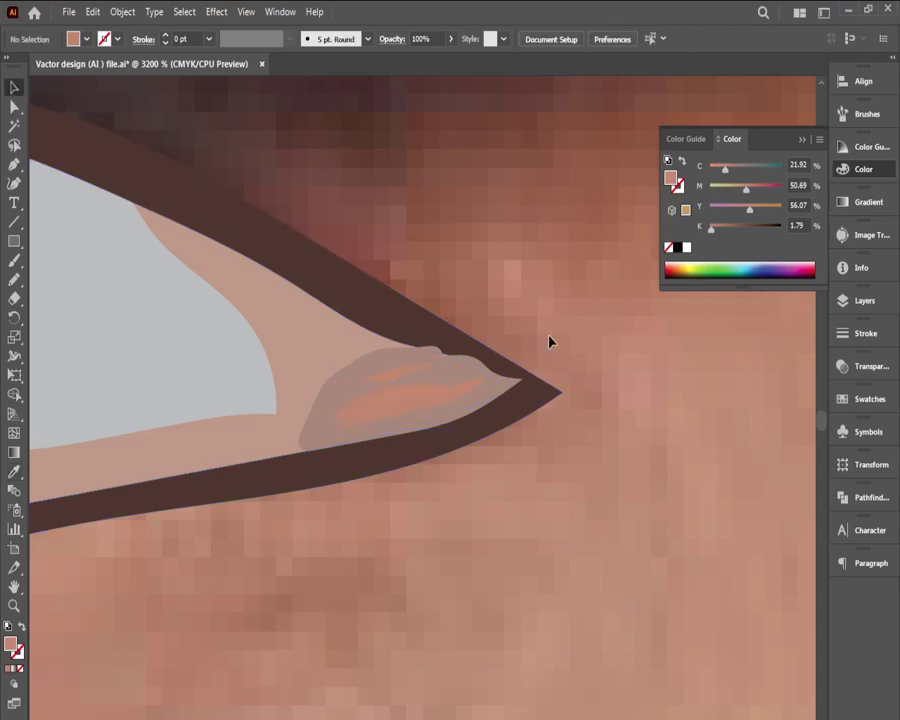
Step: Examine how the skin-toned corner highlights look against the whole eye and the full portrait
{"action": "left_click", "coordinate": [461, 415], "text": "ctrl+alt"}
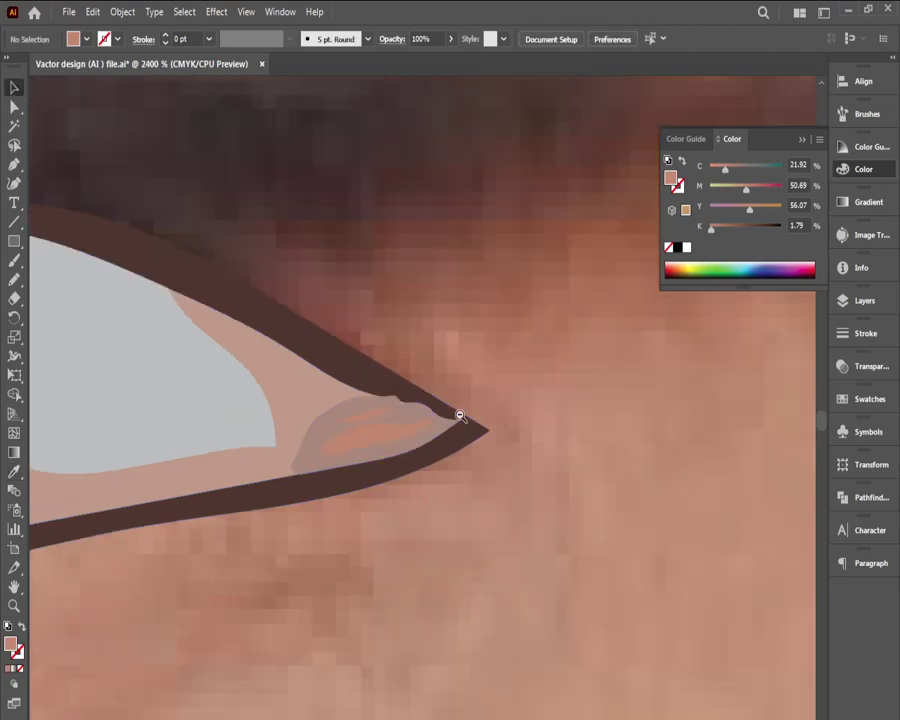
{"action": "left_click", "coordinate": [460, 415], "text": "ctrl+alt"}
{"action": "left_click", "coordinate": [457, 419], "text": "ctrl+alt"}
{"action": "left_click", "coordinate": [457, 419], "text": "ctrl+alt"}
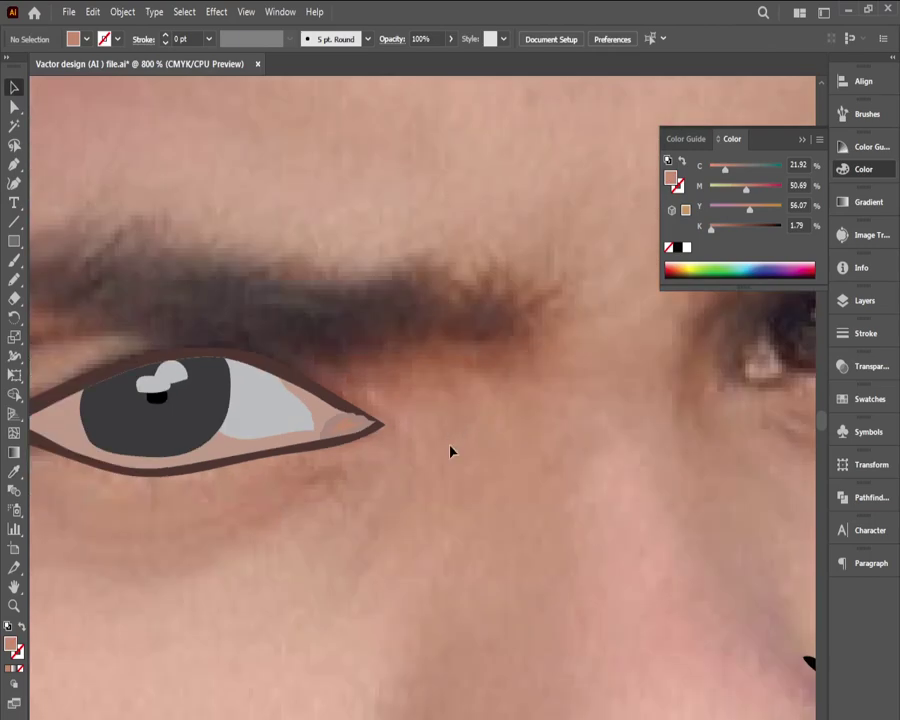
{"action": "left_click", "coordinate": [397, 466], "text": "ctrl+alt"}
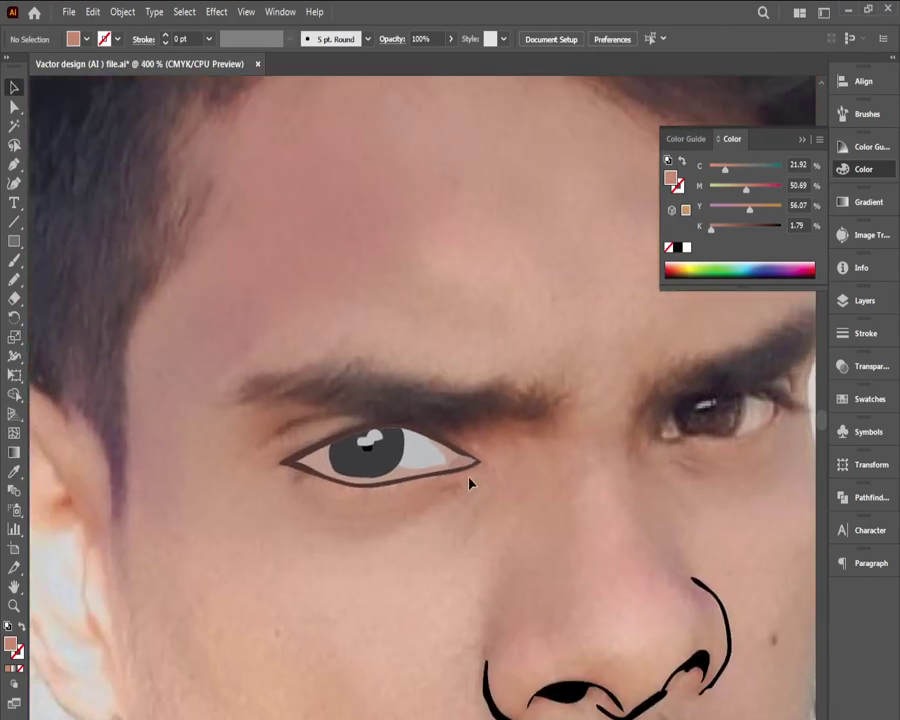
{"action": "left_click", "coordinate": [466, 479], "text": "ctrl+alt"}
{"action": "left_click", "coordinate": [464, 482], "text": "ctrl+alt"}
{"action": "left_click", "coordinate": [460, 496], "text": "ctrl+alt"}
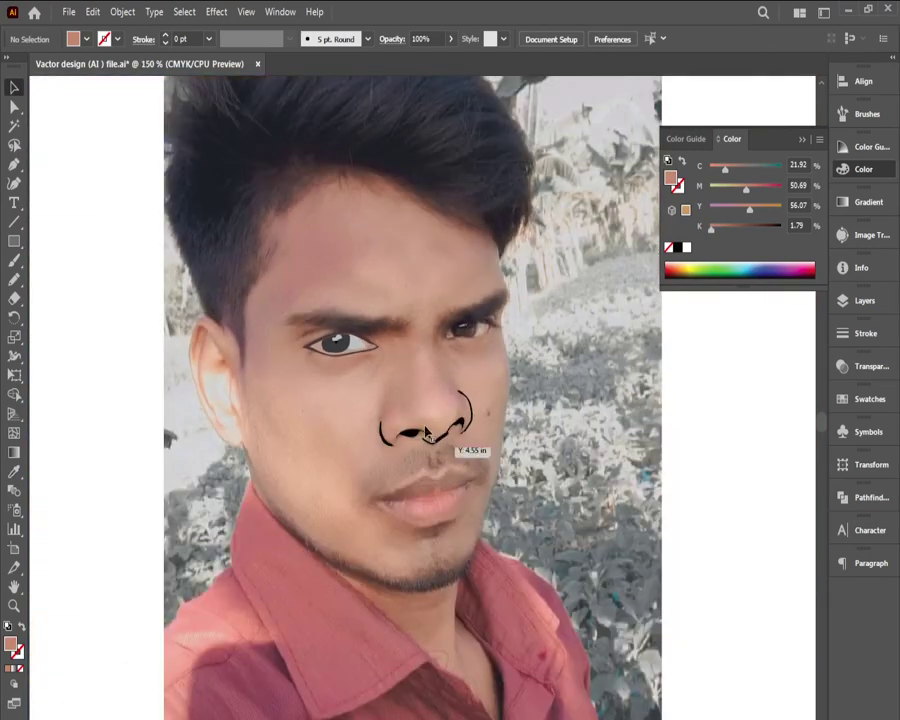
{"action": "left_click_drag", "start_coordinate": [425, 431], "coordinate": [405, 535]}
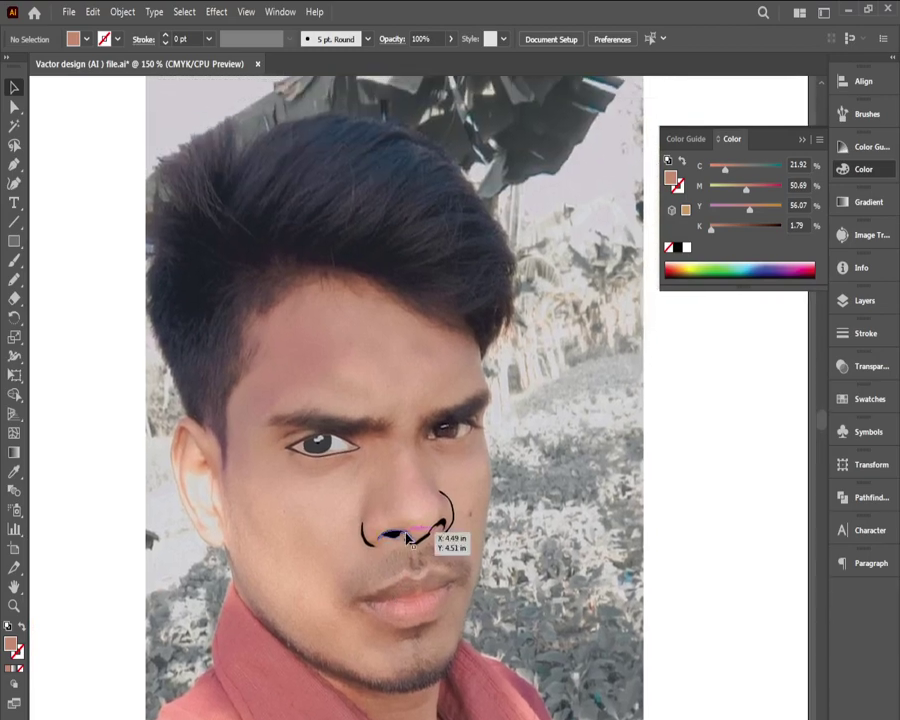
Step: Darken the shaded inner corner shape by setting the black value of its fill to 47%, and deselect
{"action": "left_click", "coordinate": [364, 466], "text": "ctrl"}
{"action": "left_click", "coordinate": [362, 466], "text": "ctrl"}
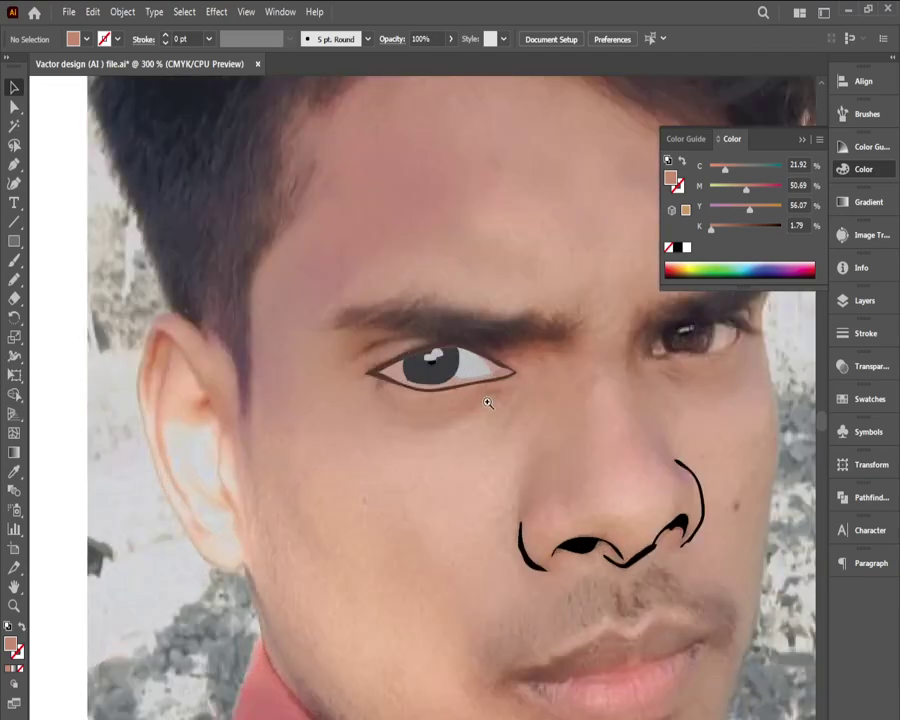
{"action": "left_click", "coordinate": [488, 402], "text": "ctrl"}
{"action": "left_click", "coordinate": [488, 403], "text": "ctrl"}
{"action": "left_click", "coordinate": [488, 405], "text": "ctrl"}
{"action": "left_click", "coordinate": [409, 446], "text": "ctrl"}
{"action": "left_click", "coordinate": [409, 449], "text": "ctrl"}
{"action": "left_click_drag", "start_coordinate": [265, 414], "coordinate": [458, 715]}
{"action": "left_click", "coordinate": [368, 506], "text": "ctrl"}
{"action": "left_click", "coordinate": [368, 506], "text": "ctrl"}
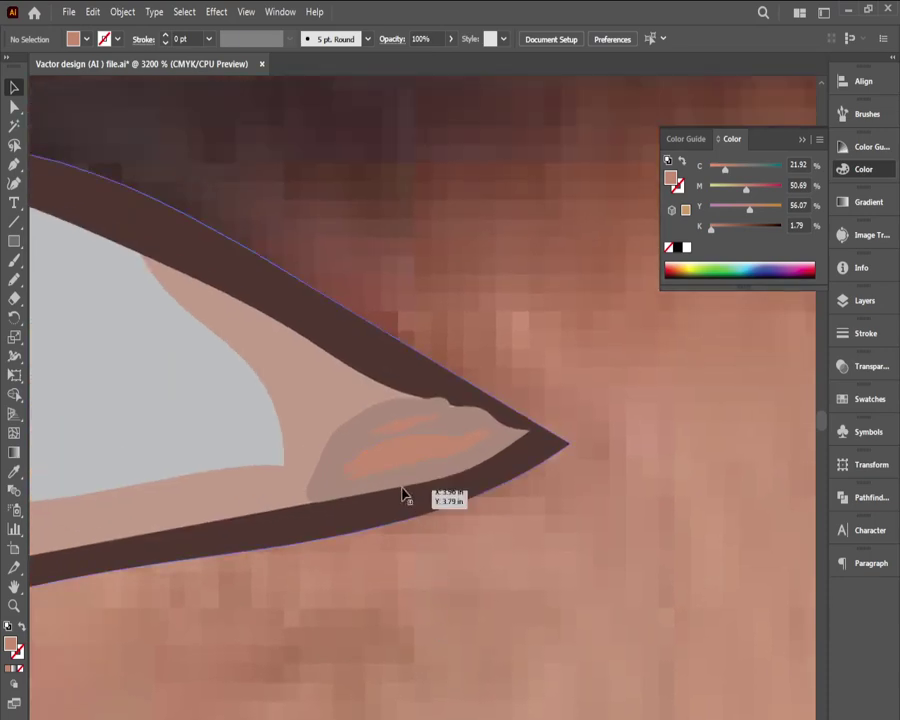
{"action": "left_click", "coordinate": [349, 453]}
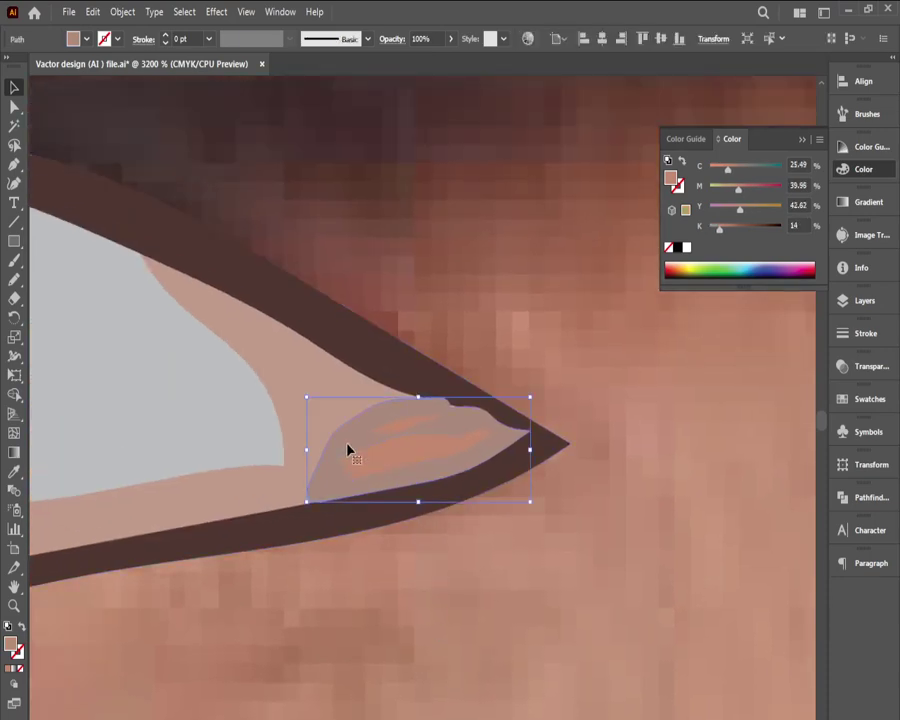
{"action": "left_click", "coordinate": [756, 229]}
{"action": "left_click_drag", "start_coordinate": [753, 229], "coordinate": [743, 227]}
{"action": "left_click", "coordinate": [629, 418]}
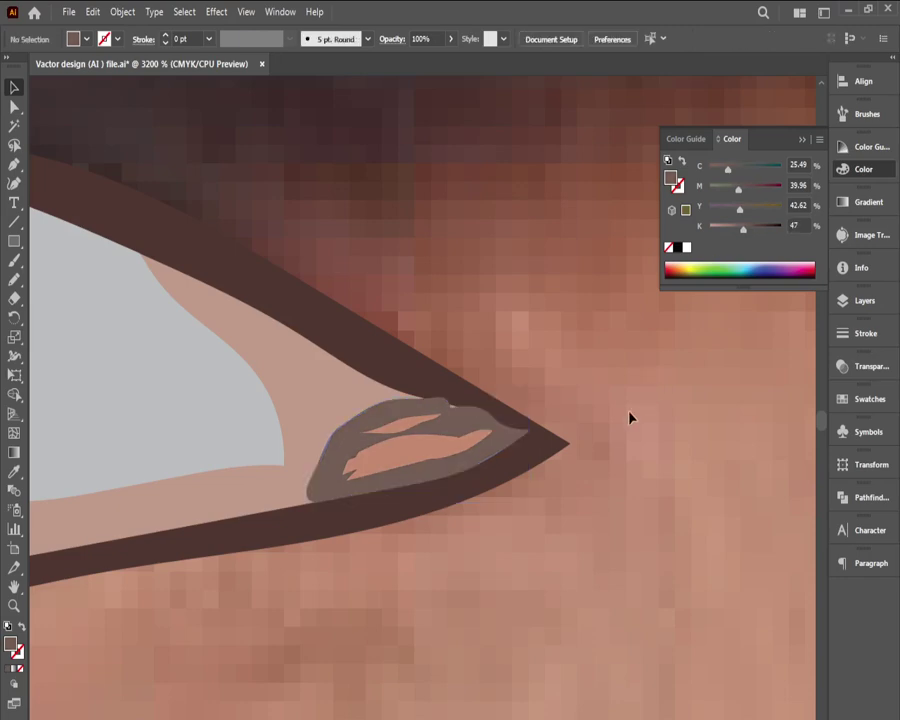
Step: Fill the small highlight nearest the eye's corner tip with the lightest warm-grey tint from the Color Guide, and deselect
{"action": "left_click", "coordinate": [450, 446]}
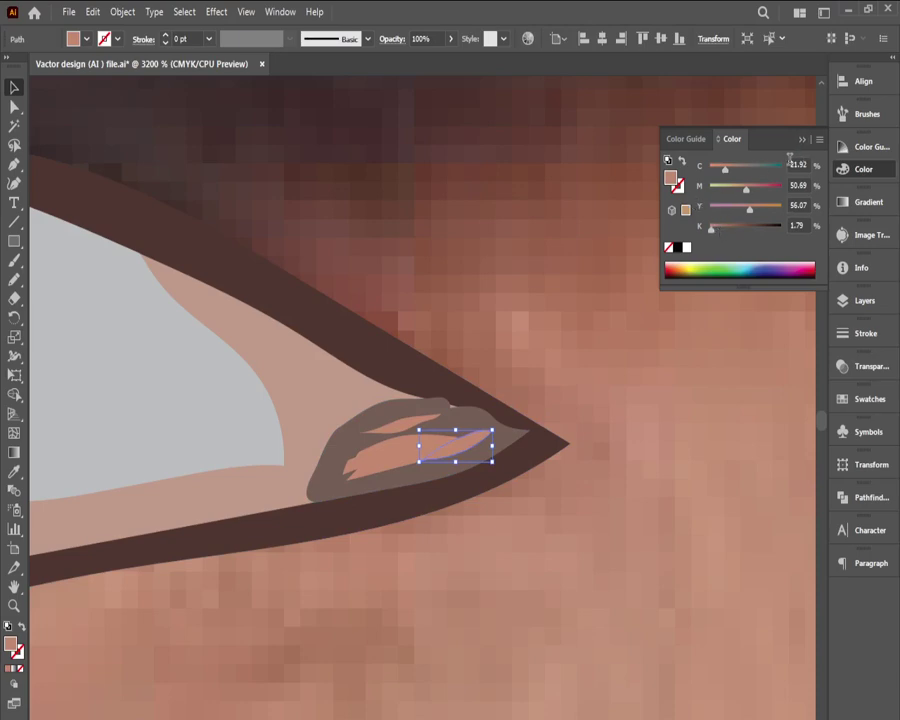
{"action": "left_click", "coordinate": [838, 149]}
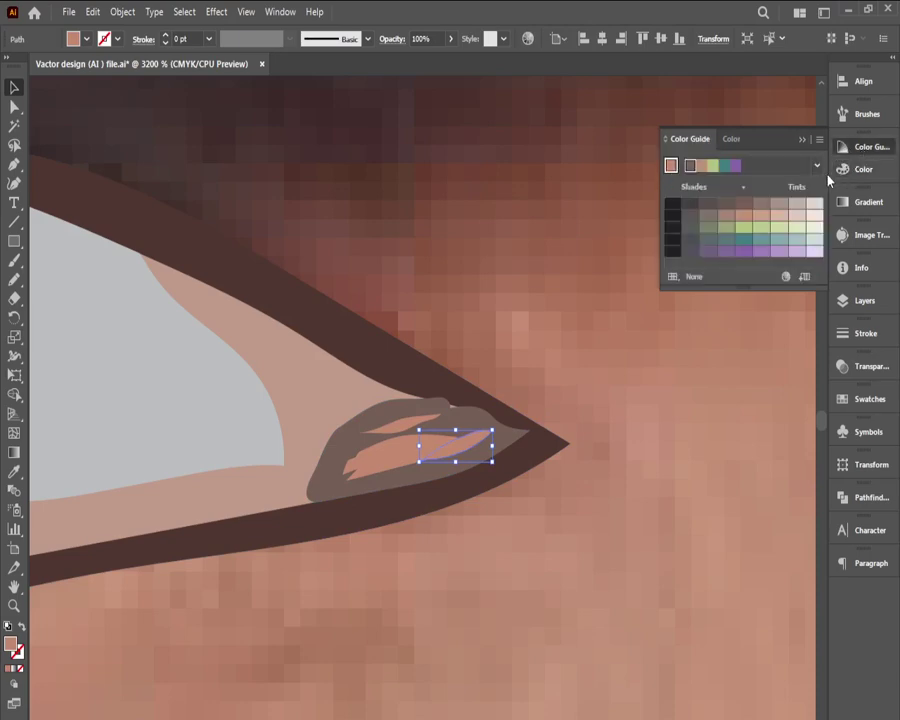
{"action": "left_click", "coordinate": [814, 204]}
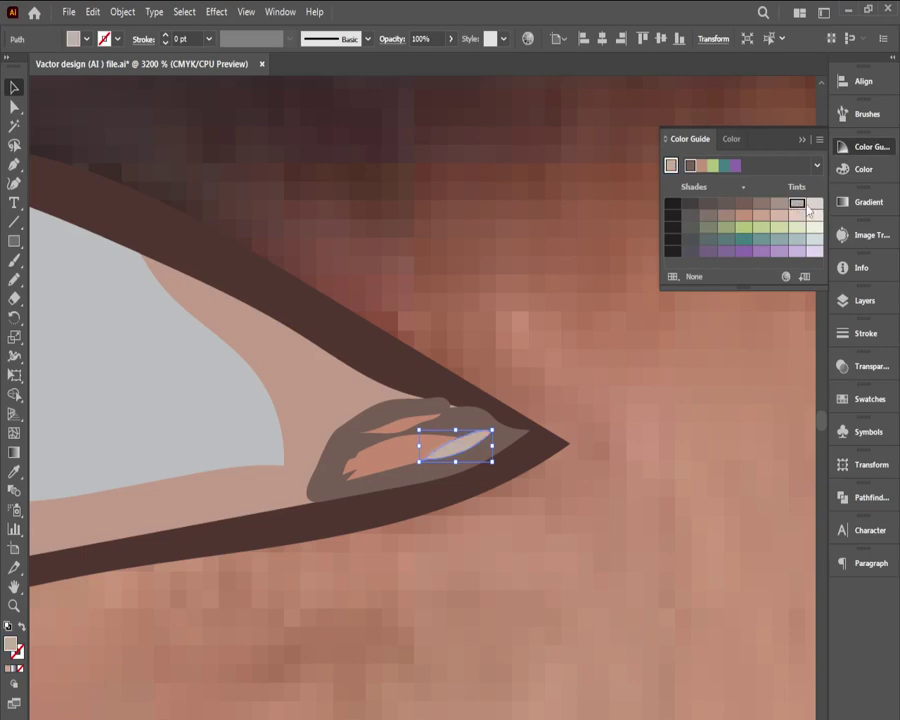
{"action": "left_click", "coordinate": [802, 139]}
{"action": "left_click", "coordinate": [665, 301]}
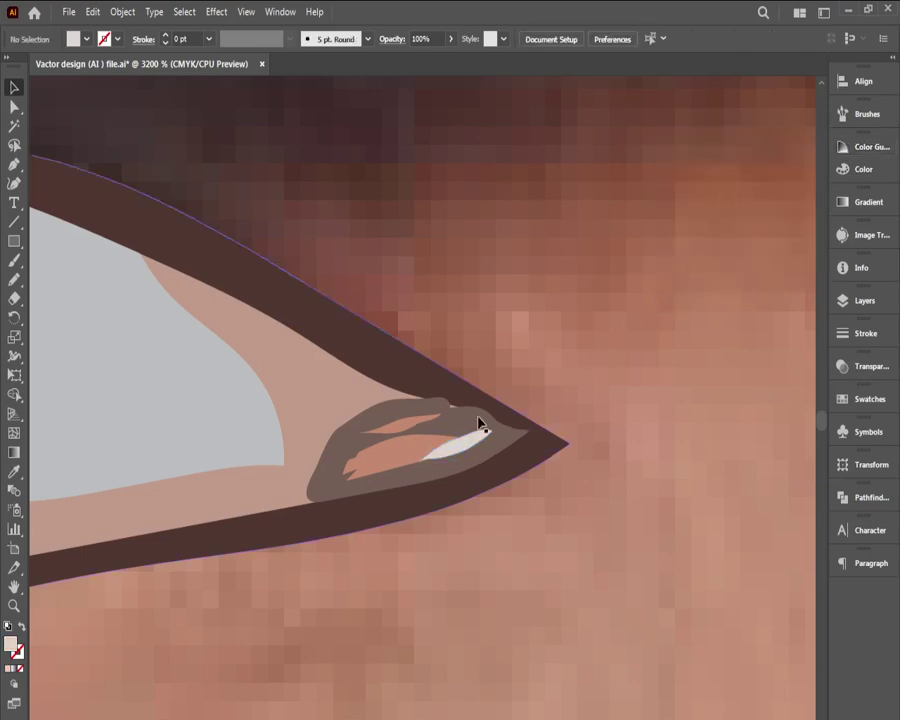
Step: Recolour the large middle and upper highlight shapes with the pale tint sampled from the recoloured highlight, and deselect
{"action": "left_click", "coordinate": [428, 442]}
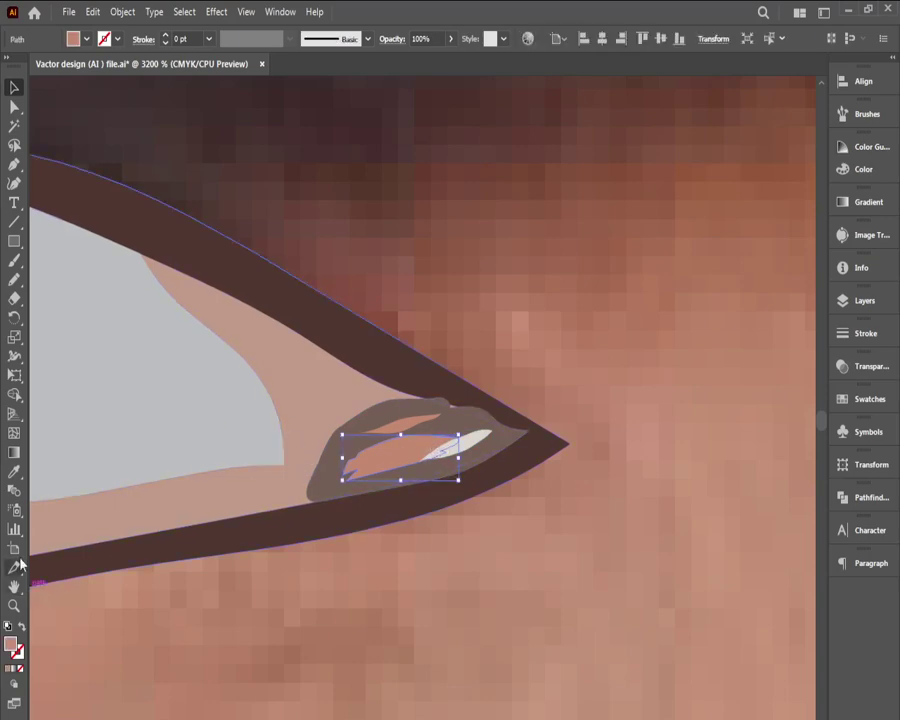
{"action": "left_click", "coordinate": [14, 471]}
{"action": "left_click", "coordinate": [479, 443]}
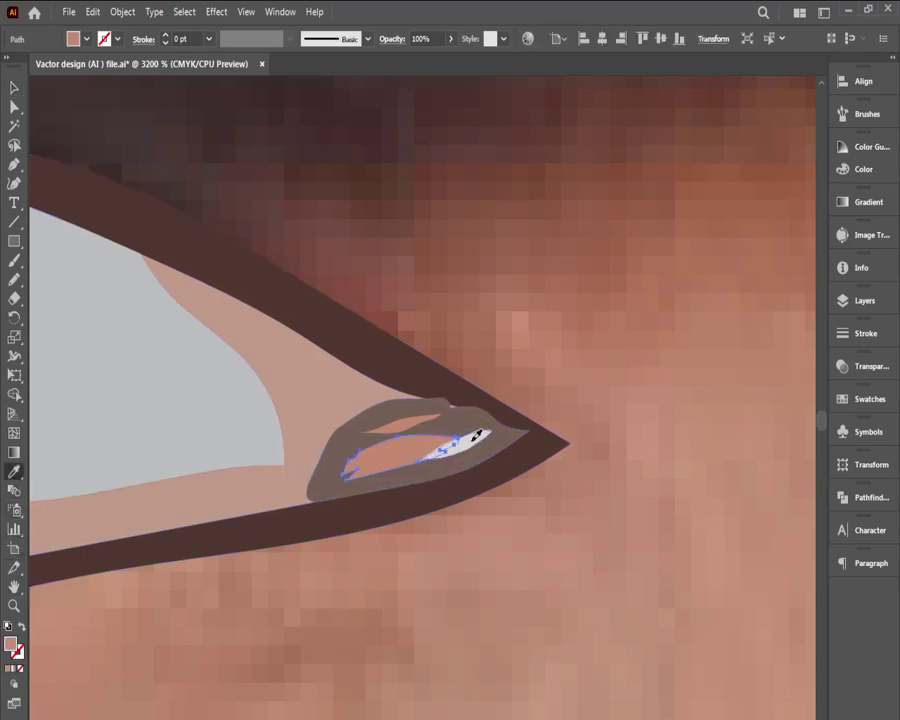
{"action": "left_click", "coordinate": [14, 88]}
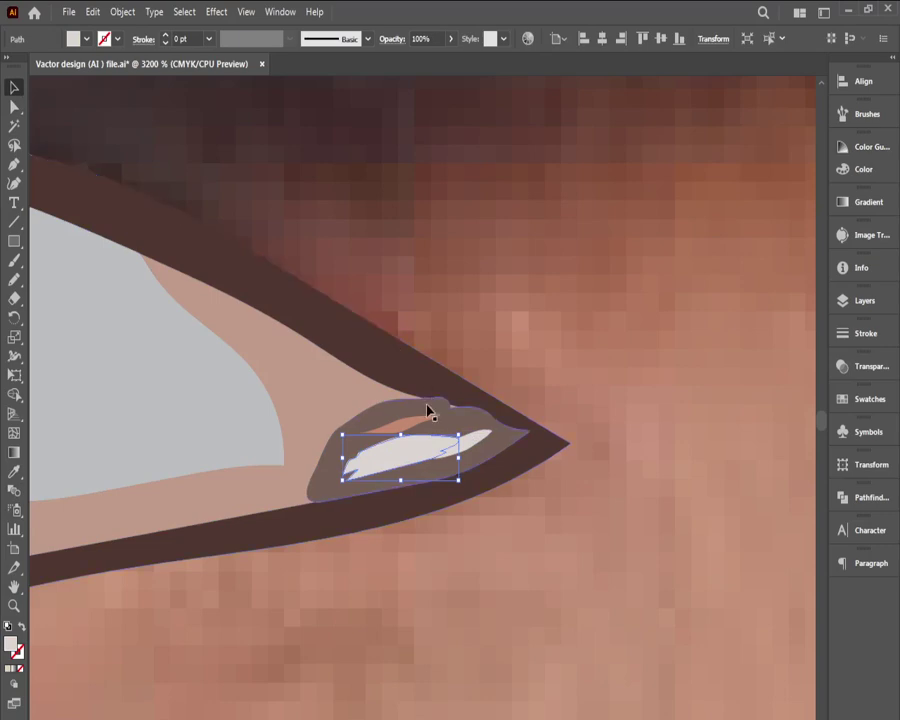
{"action": "left_click", "coordinate": [418, 424]}
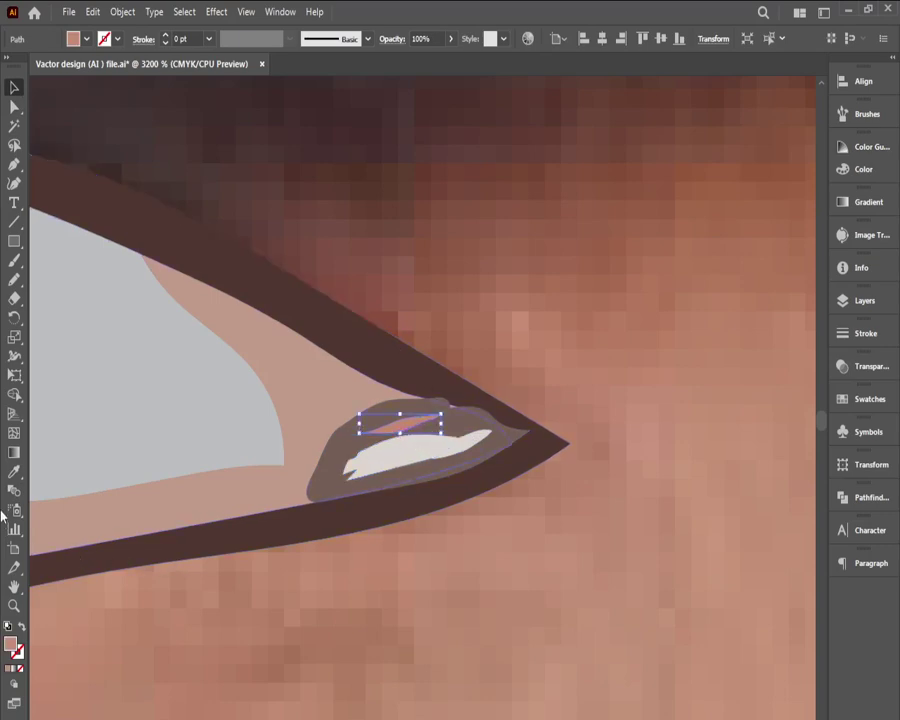
{"action": "left_click", "coordinate": [14, 471]}
{"action": "left_click", "coordinate": [360, 455]}
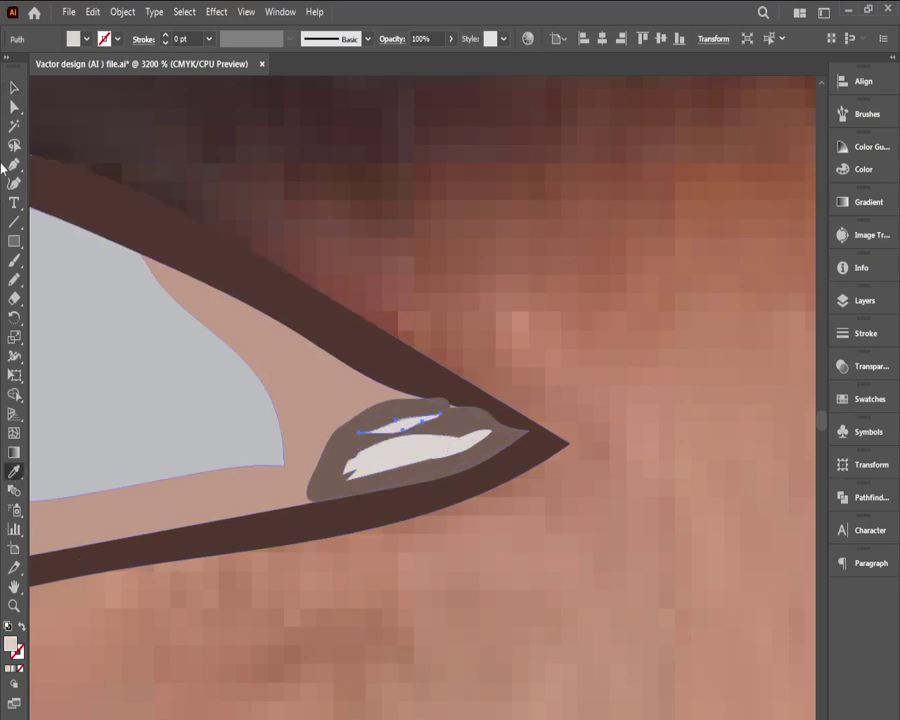
{"action": "left_click", "coordinate": [14, 88]}
{"action": "left_click", "coordinate": [378, 197]}
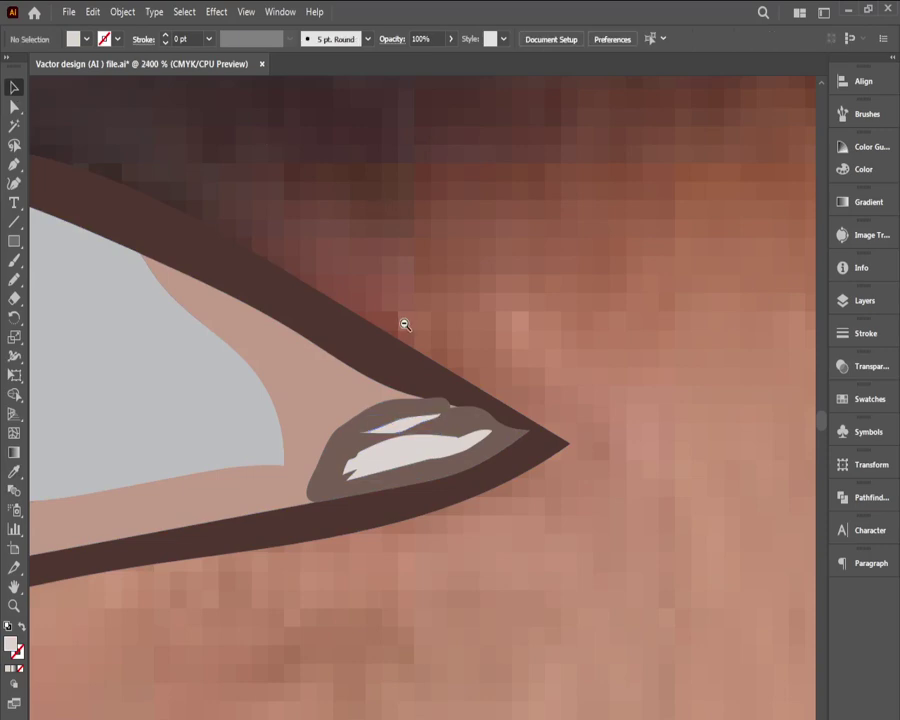
Step: Examine how the darker corner shape and its pale highlights look within the whole face
{"action": "left_click", "coordinate": [403, 323], "text": "ctrl+alt"}
{"action": "left_click", "coordinate": [403, 323], "text": "ctrl+alt"}
{"action": "left_click", "coordinate": [404, 326], "text": "ctrl+alt"}
{"action": "left_click", "coordinate": [404, 326], "text": "ctrl+alt"}
{"action": "left_click", "coordinate": [405, 328], "text": "ctrl+alt"}
{"action": "left_click", "coordinate": [405, 328], "text": "ctrl+alt"}
{"action": "left_click", "coordinate": [405, 328], "text": "ctrl+alt"}
{"action": "left_click_drag", "start_coordinate": [462, 500], "coordinate": [341, 413]}
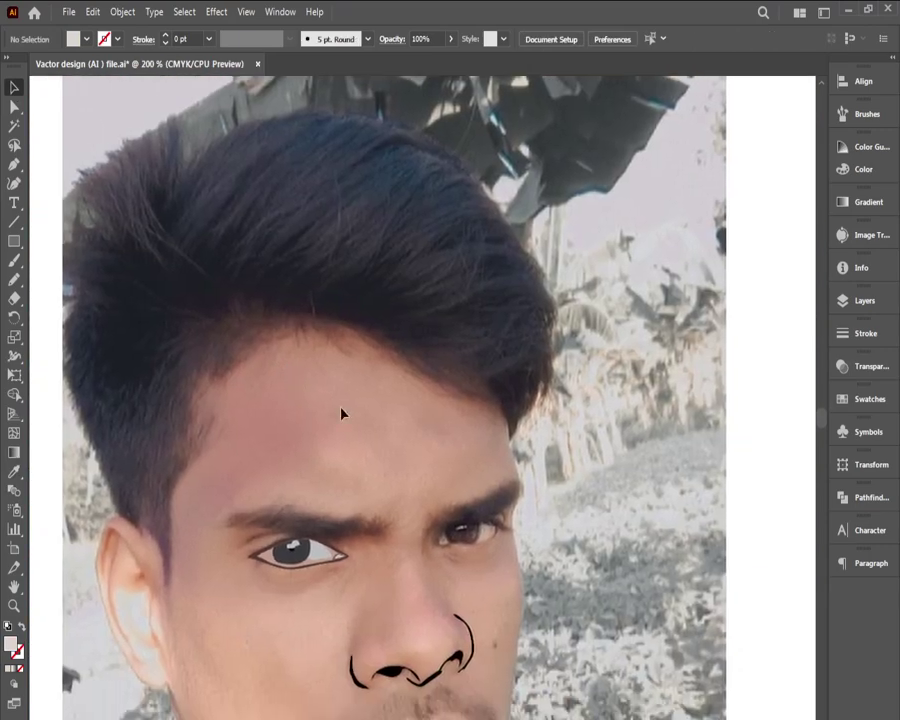
Step: Delete all three pale highlight shapes from the dark inner corner shape of the eye
{"action": "scroll", "coordinate": [360, 540], "scroll_direction": "up", "scroll_amount": 4}
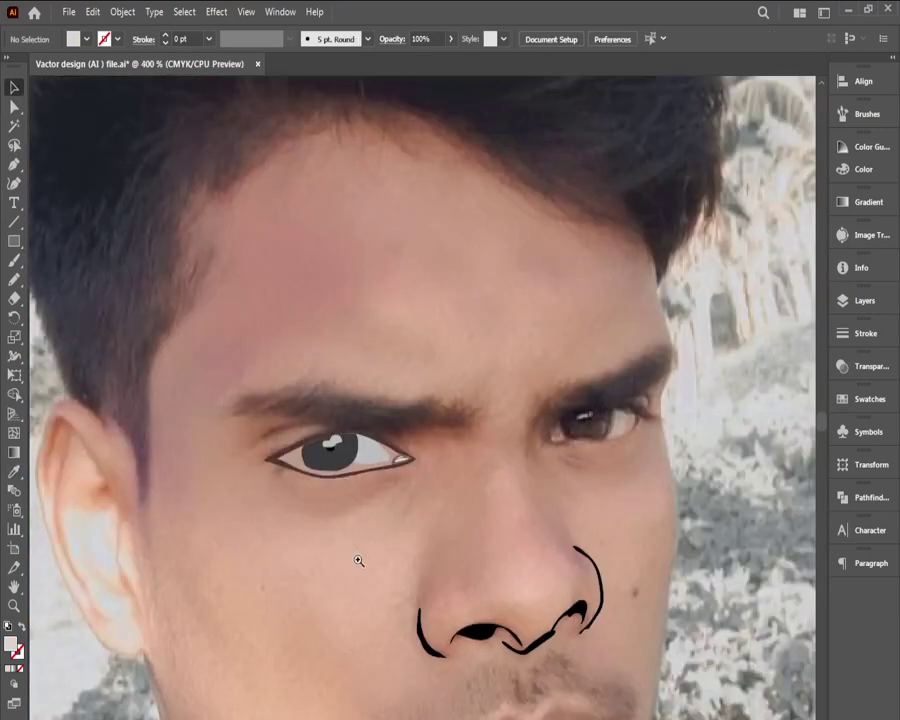
{"action": "scroll", "coordinate": [470, 355], "scroll_direction": "up", "scroll_amount": 4}
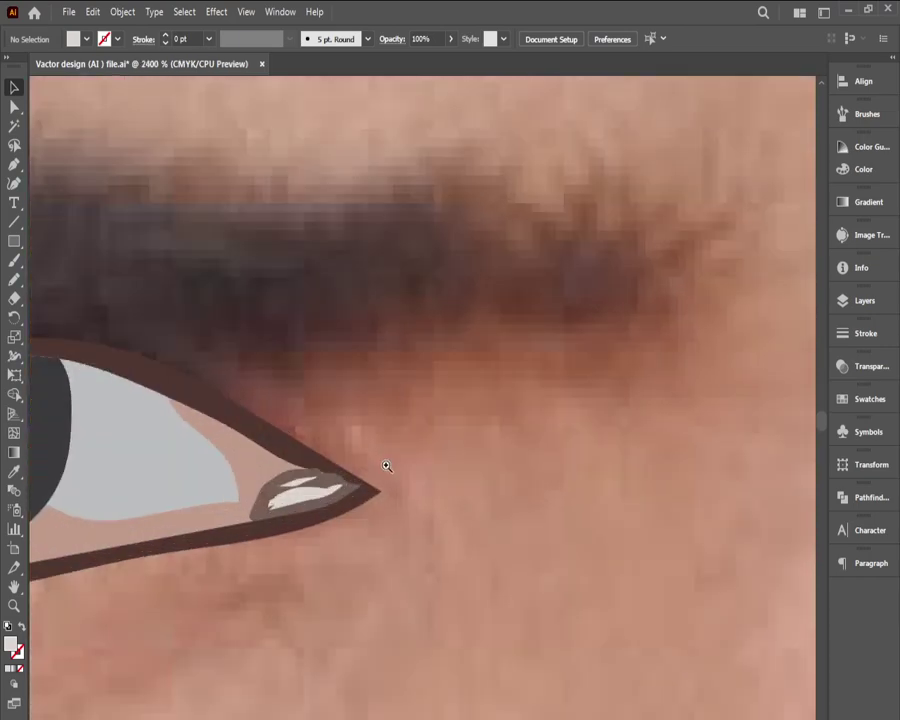
{"action": "scroll", "coordinate": [386, 466], "scroll_direction": "down", "scroll_amount": 2}
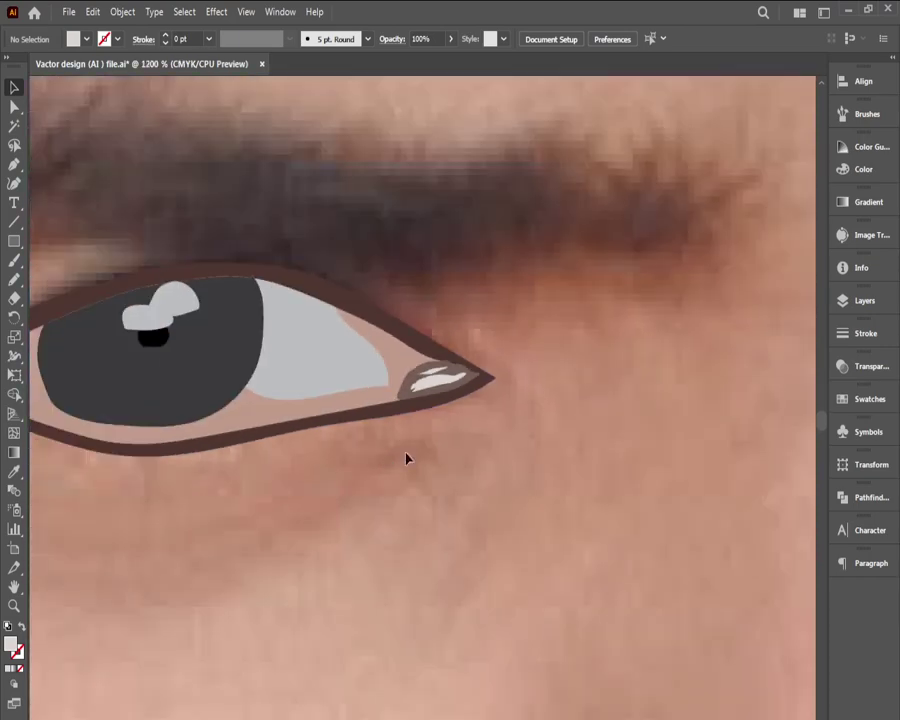
{"action": "left_click", "coordinate": [438, 376]}
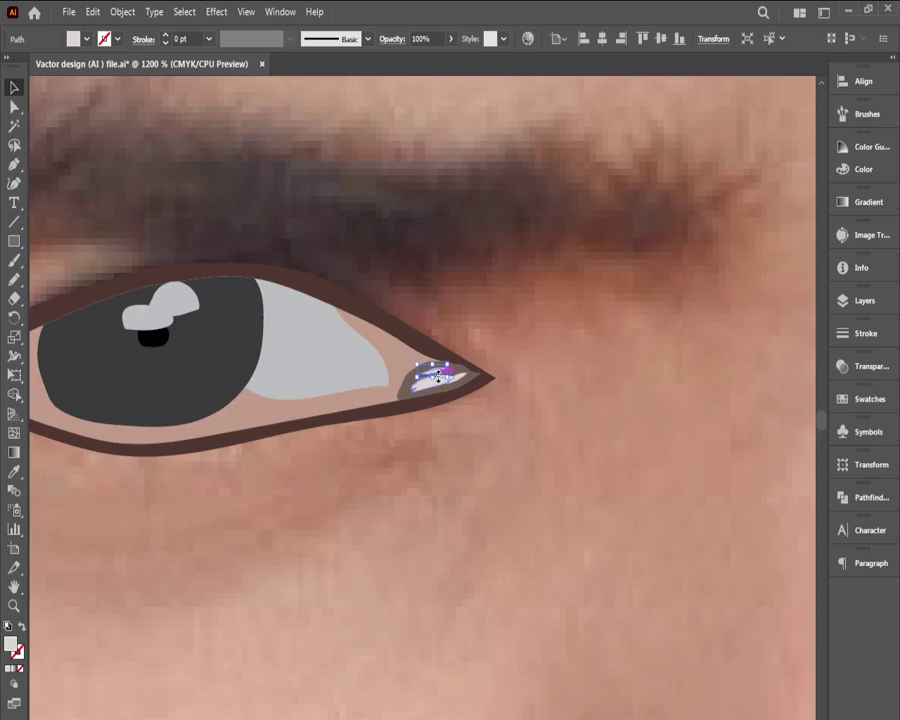
{"action": "key", "text": "Delete"}
{"action": "left_click", "coordinate": [440, 386]}
{"action": "key", "text": "Delete"}
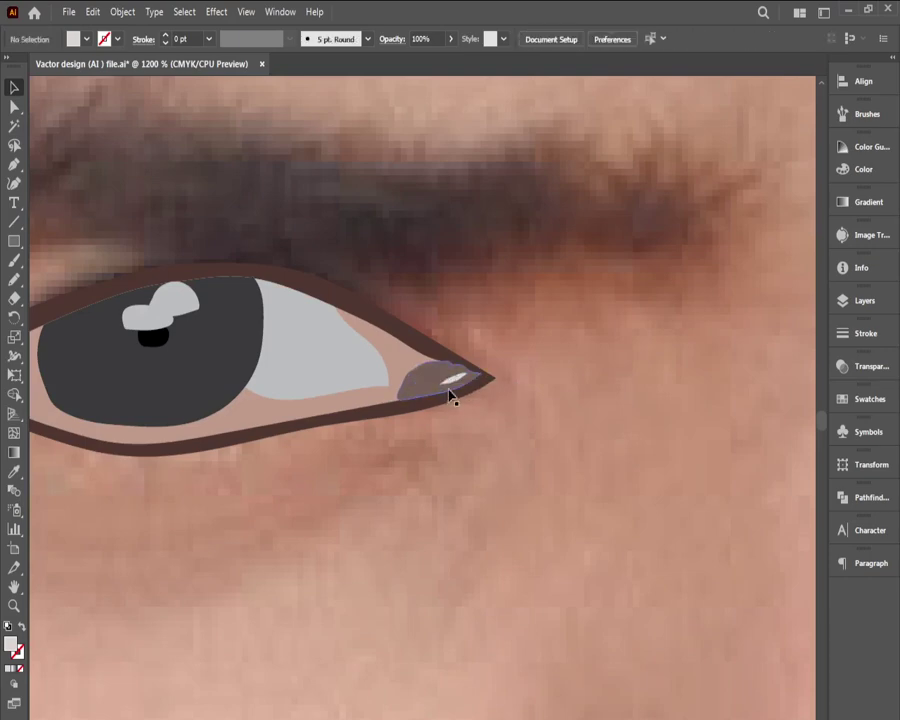
{"action": "left_click", "coordinate": [453, 380]}
{"action": "key", "text": "Delete"}
Step: Trim the dark corner shape's overhang beyond the skin-toned eye shape with the Shape Builder tool, and deselect both shapes
{"action": "left_click", "coordinate": [446, 371]}
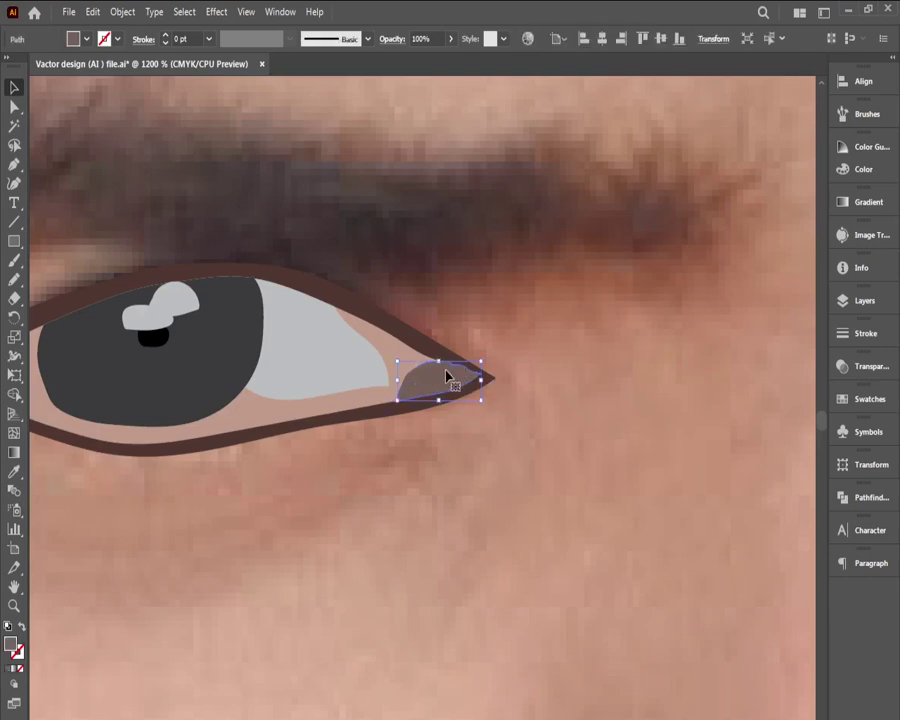
{"action": "left_click_drag", "start_coordinate": [440, 362], "coordinate": [440, 364]}
{"action": "left_click", "coordinate": [451, 361], "text": "ctrl"}
{"action": "left_click", "coordinate": [446, 379], "text": "ctrl"}
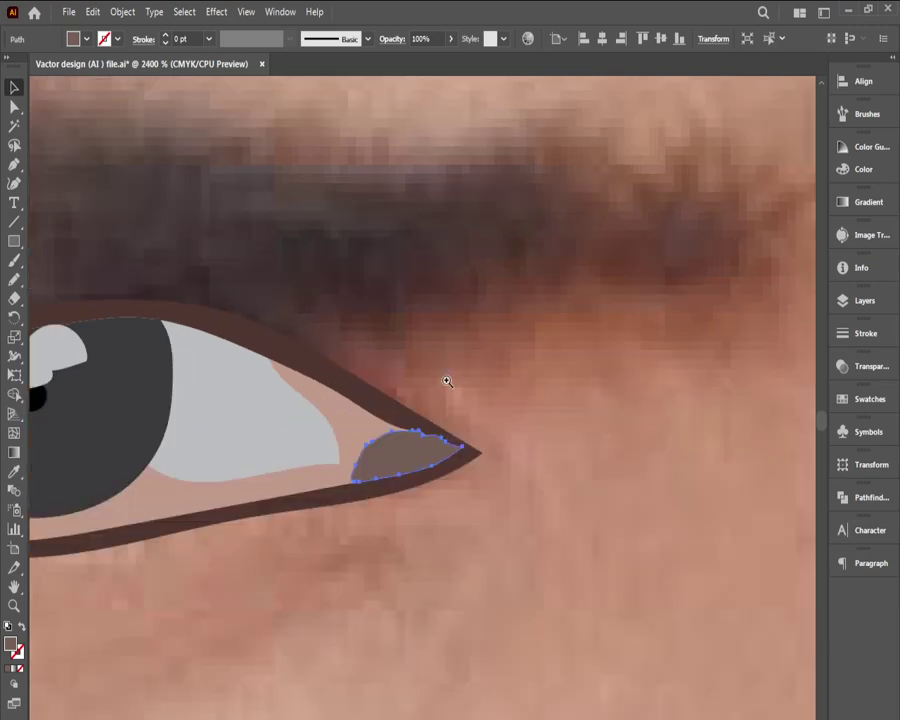
{"action": "left_click", "coordinate": [446, 379], "text": "ctrl"}
{"action": "left_click", "coordinate": [253, 532]}
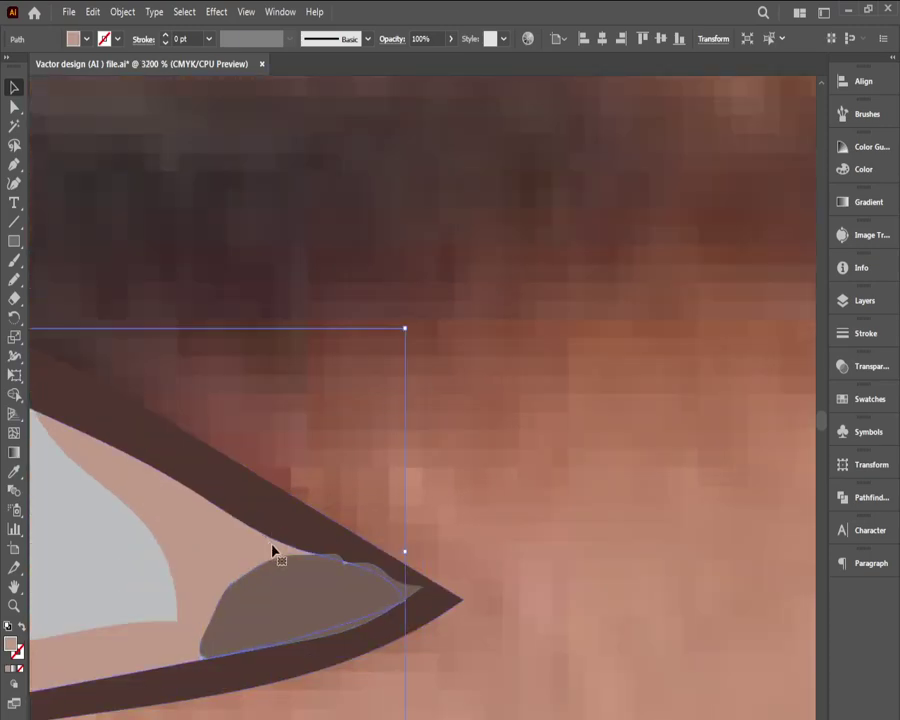
{"action": "left_click", "coordinate": [285, 617], "text": "shift"}
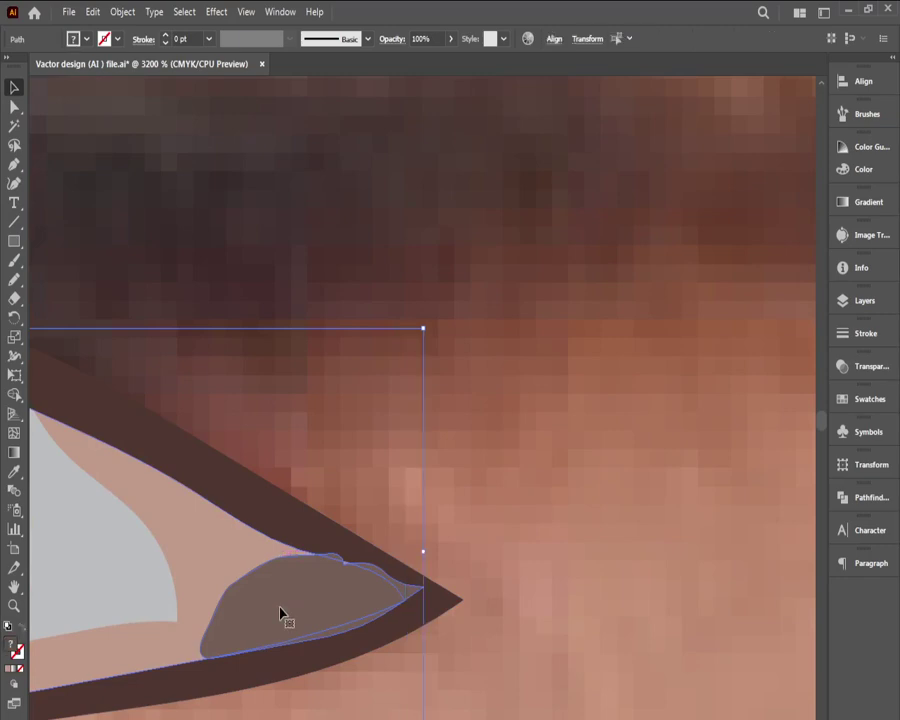
{"action": "left_click", "coordinate": [14, 394]}
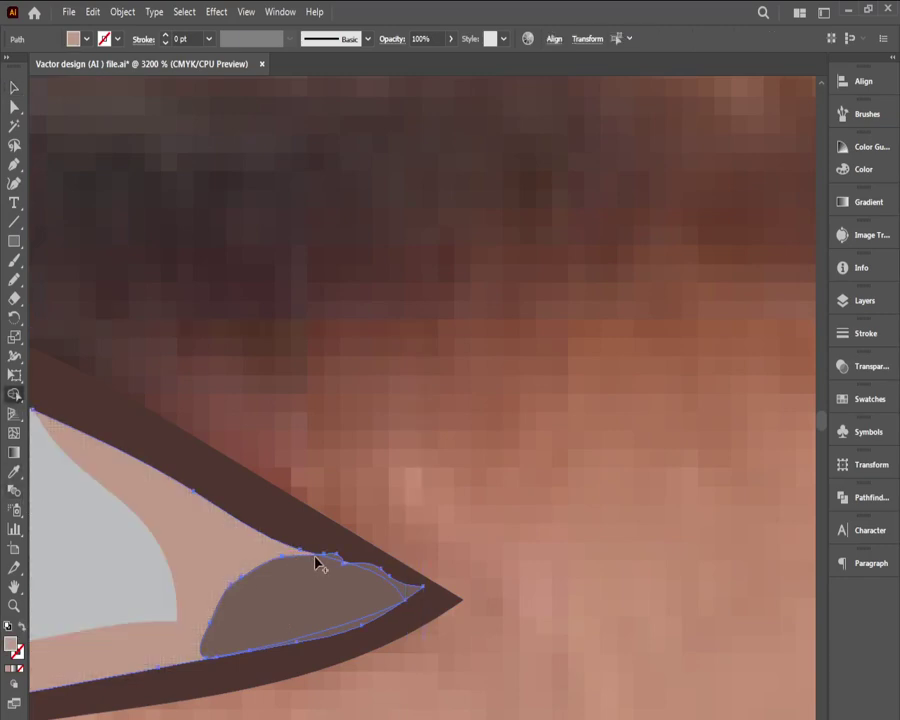
{"action": "left_click", "coordinate": [372, 567], "text": "alt"}
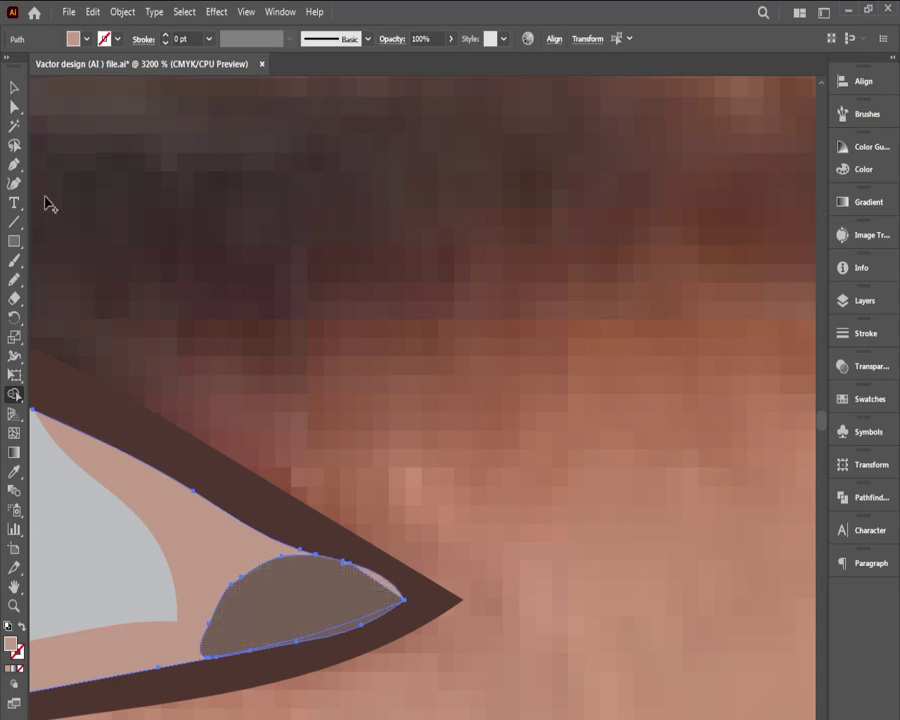
{"action": "key", "text": "v"}
{"action": "left_click", "coordinate": [455, 553]}
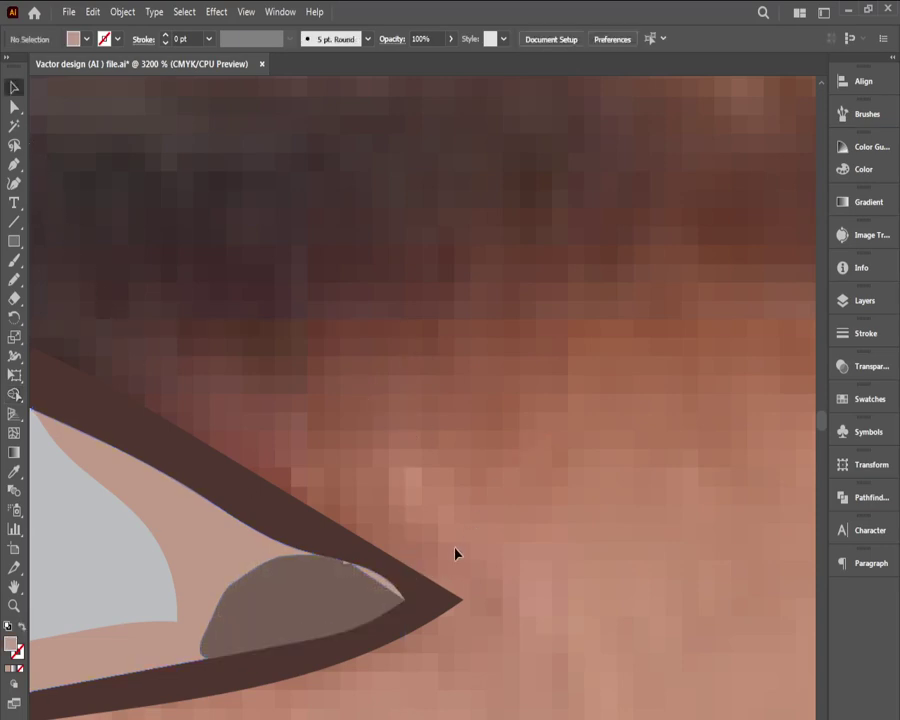
Step: Select the trimmed dark corner shape for editing its outline beside the pale gap near the eye's tip
{"action": "left_click", "coordinate": [416, 569], "text": "ctrl"}
{"action": "left_click", "coordinate": [401, 465], "text": "ctrl"}
{"action": "left_click", "coordinate": [411, 466], "text": "ctrl"}
{"action": "left_click", "coordinate": [412, 466], "text": "ctrl"}
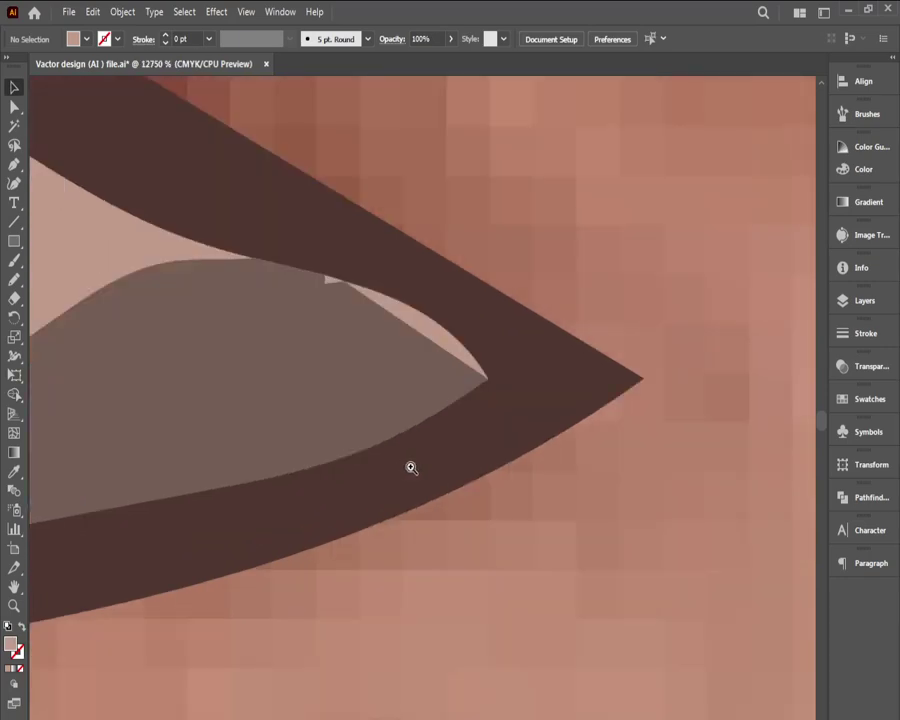
{"action": "left_click_drag", "start_coordinate": [412, 466], "coordinate": [664, 516]}
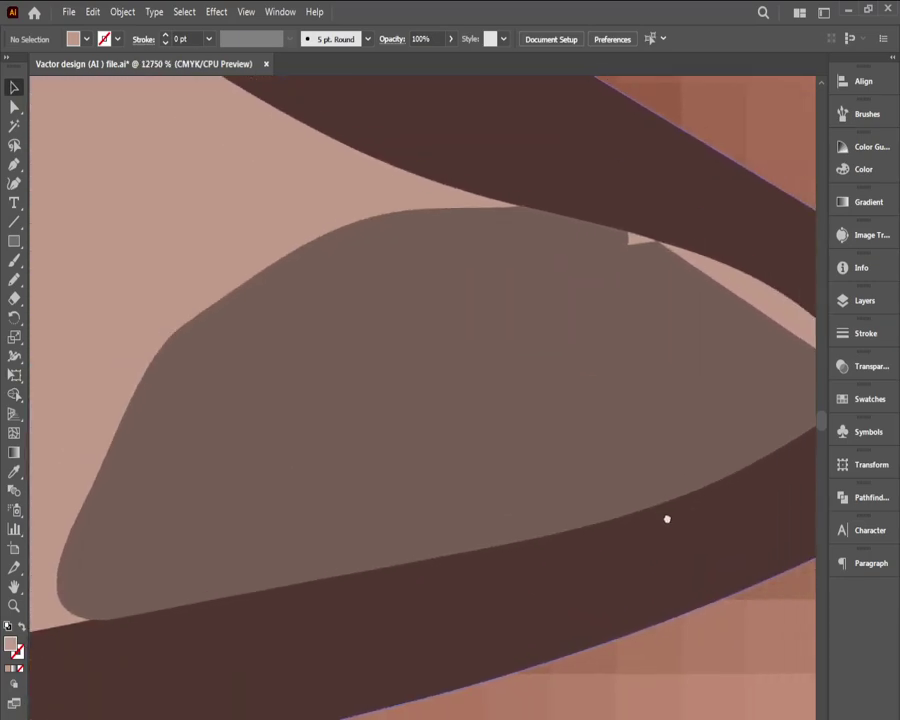
{"action": "left_click", "coordinate": [651, 364]}
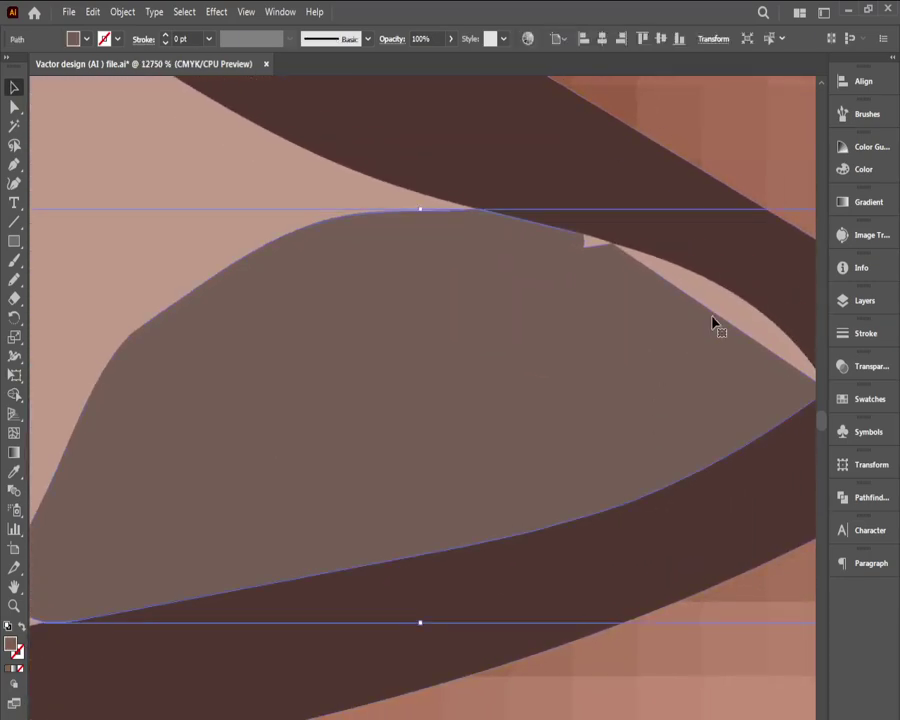
Step: Try to bend the corner shape's straight upper edge near the tip with the Direct Selection tool and an added Pen anchor
{"action": "left_click", "coordinate": [14, 106]}
{"action": "left_click_drag", "start_coordinate": [483, 321], "coordinate": [126, 324]}
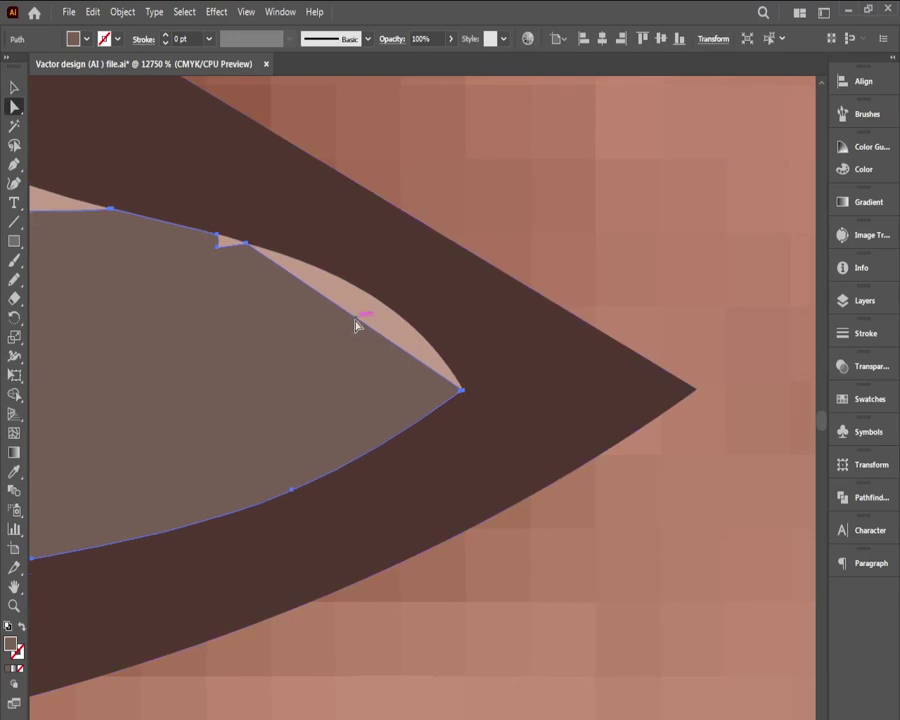
{"action": "left_click_drag", "start_coordinate": [355, 320], "coordinate": [372, 314]}
{"action": "key", "text": "ctrl+z"}
{"action": "left_click", "coordinate": [14, 164]}
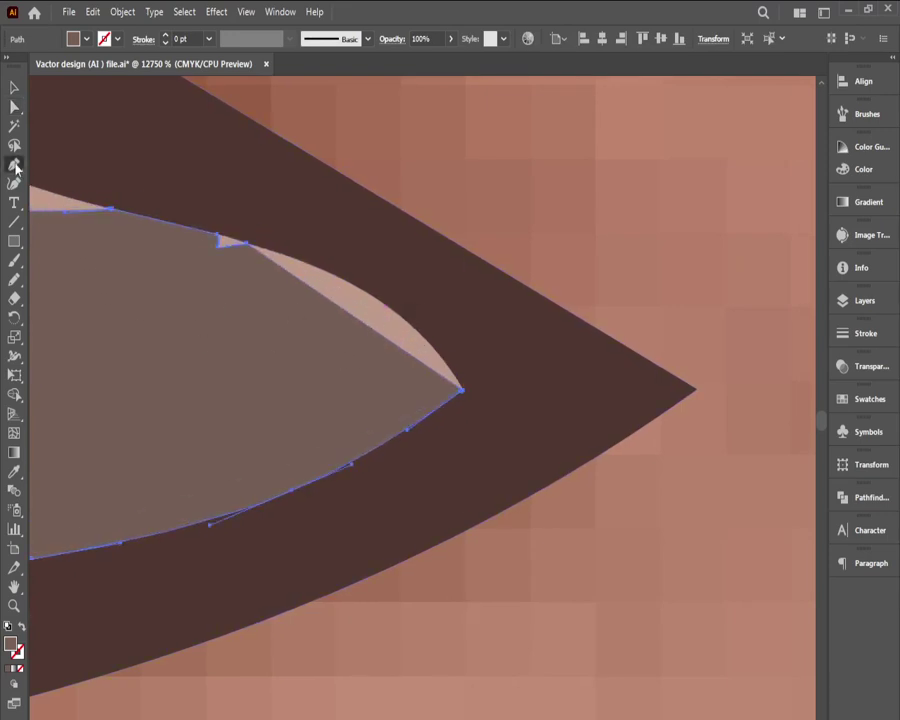
{"action": "left_click", "coordinate": [348, 316]}
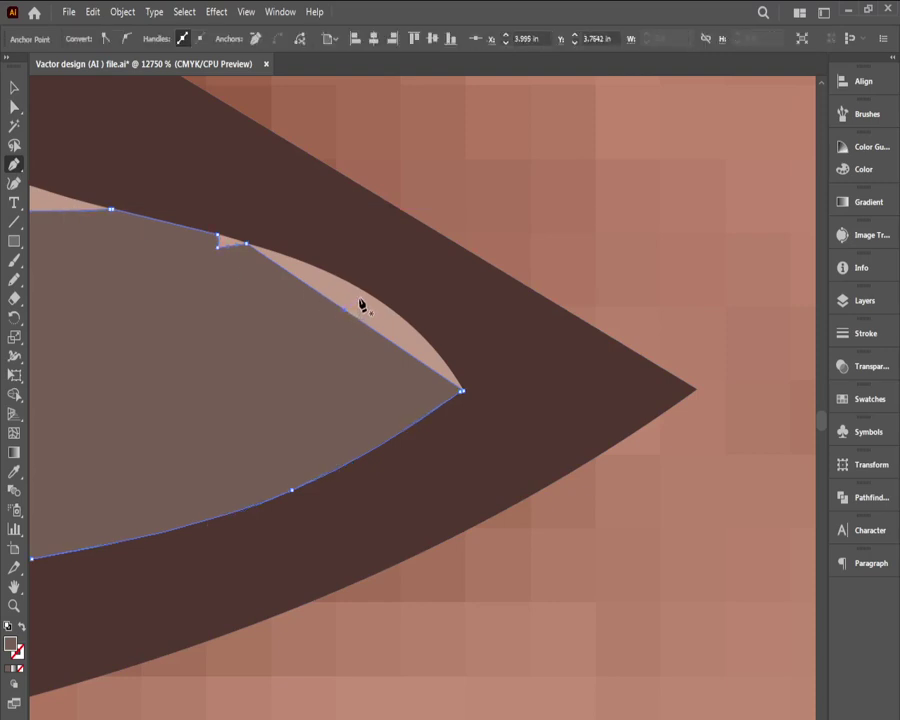
Step: Curve the corner shape's straight upper edge out to the eyelid line with two Curvature points, and delete the small notch's extra anchors
{"action": "left_click", "coordinate": [15, 184]}
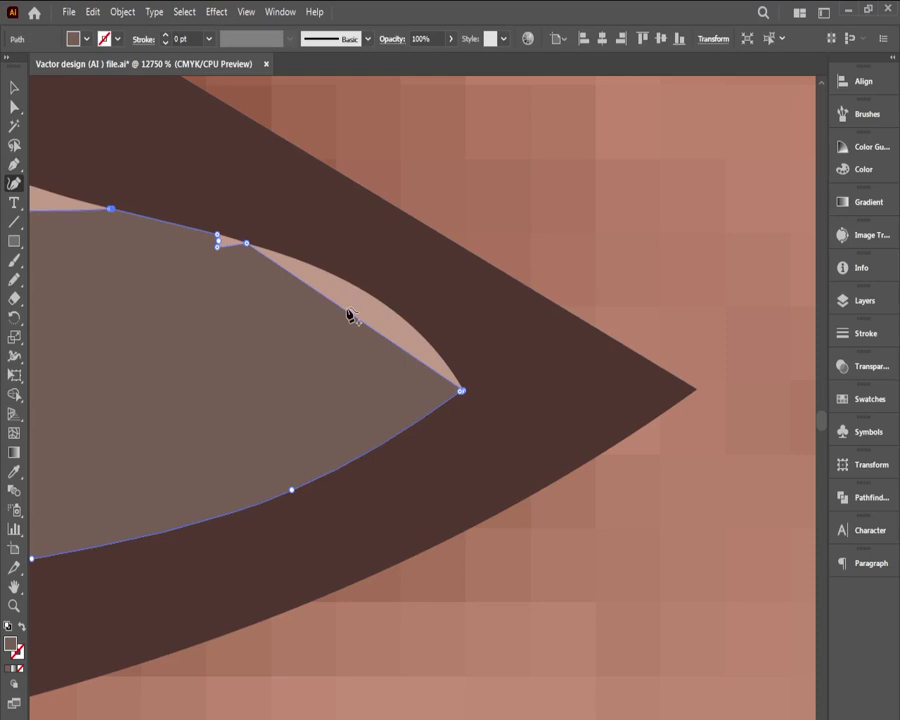
{"action": "left_click_drag", "start_coordinate": [347, 314], "coordinate": [364, 298]}
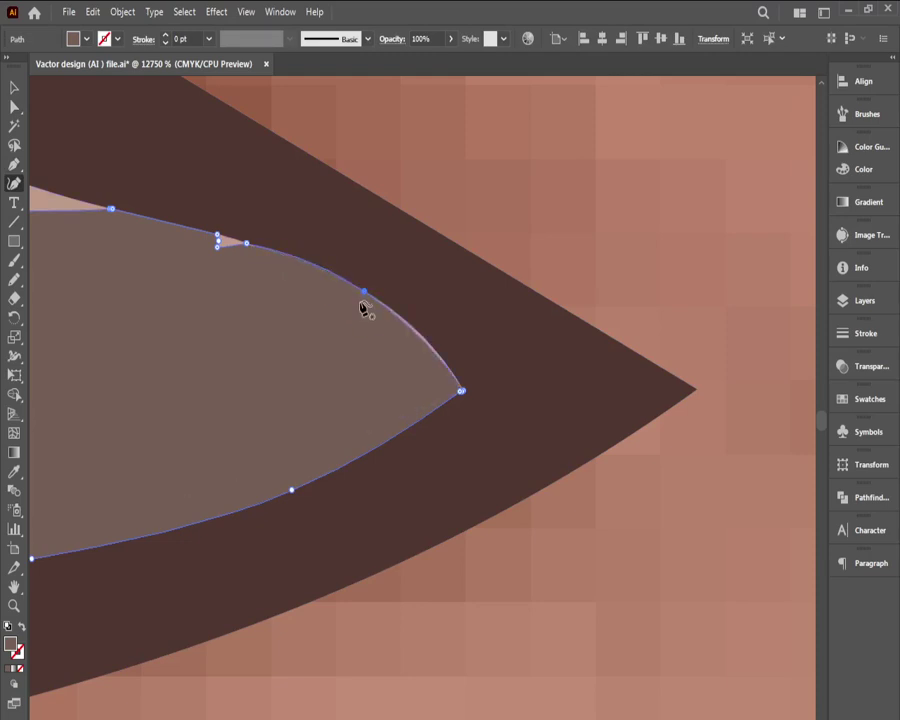
{"action": "left_click", "coordinate": [417, 331]}
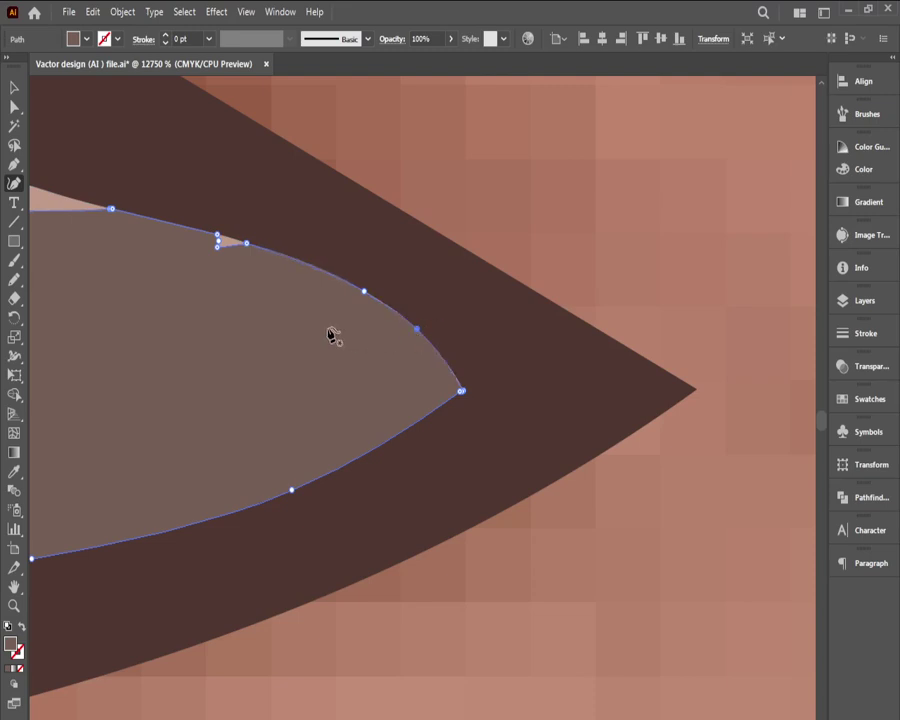
{"action": "key", "text": "Delete"}
{"action": "left_click", "coordinate": [218, 241]}
{"action": "key", "text": "Delete"}
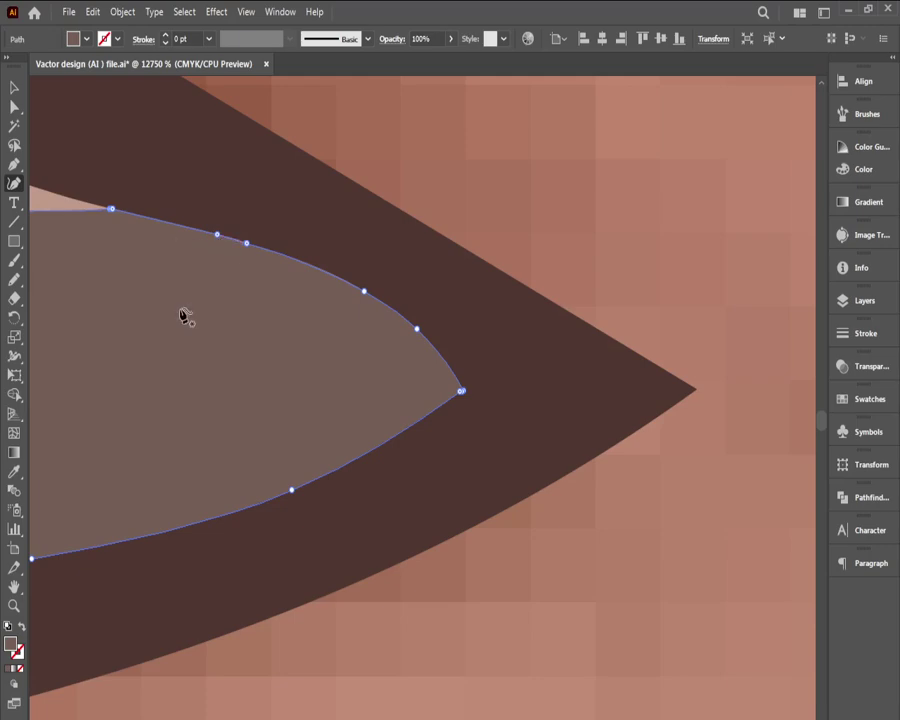
Step: Check the dark corner shape's upper and lower edges against the eyelid outline for remaining gaps
{"action": "left_click", "coordinate": [156, 321], "text": "ctrl"}
{"action": "left_click", "coordinate": [470, 370], "text": "alt"}
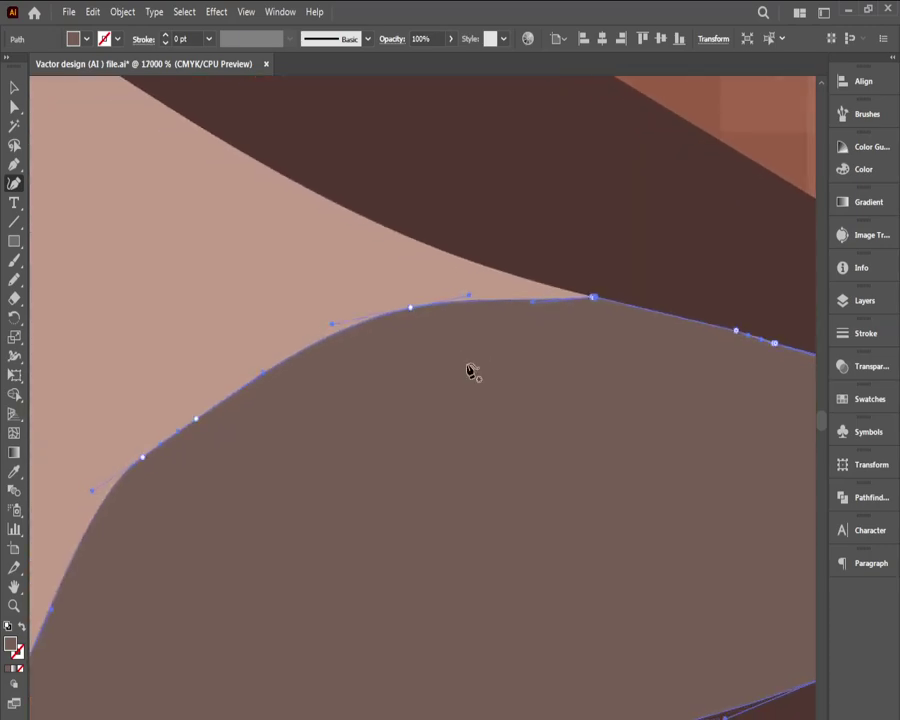
{"action": "left_click", "coordinate": [438, 368], "text": "alt"}
{"action": "left_click", "coordinate": [438, 370], "text": "ctrl+alt"}
{"action": "left_click_drag", "start_coordinate": [450, 432], "coordinate": [418, 506]}
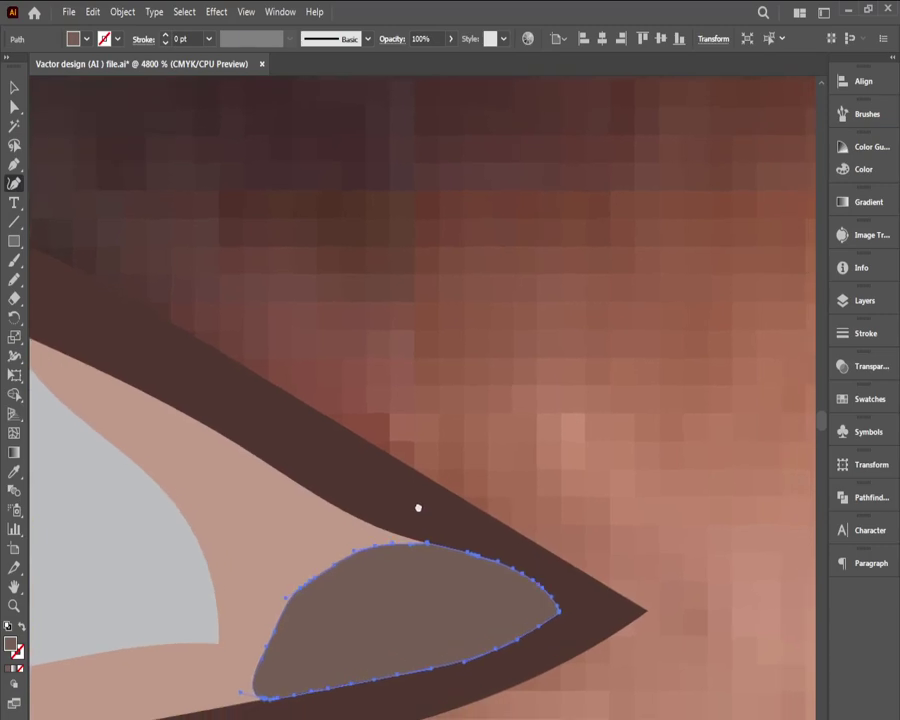
{"action": "left_click", "coordinate": [380, 547], "text": "ctrl"}
{"action": "left_click", "coordinate": [380, 549], "text": "ctrl"}
{"action": "left_click", "coordinate": [381, 437], "text": "ctrl"}
{"action": "left_click", "coordinate": [383, 437], "text": "ctrl"}
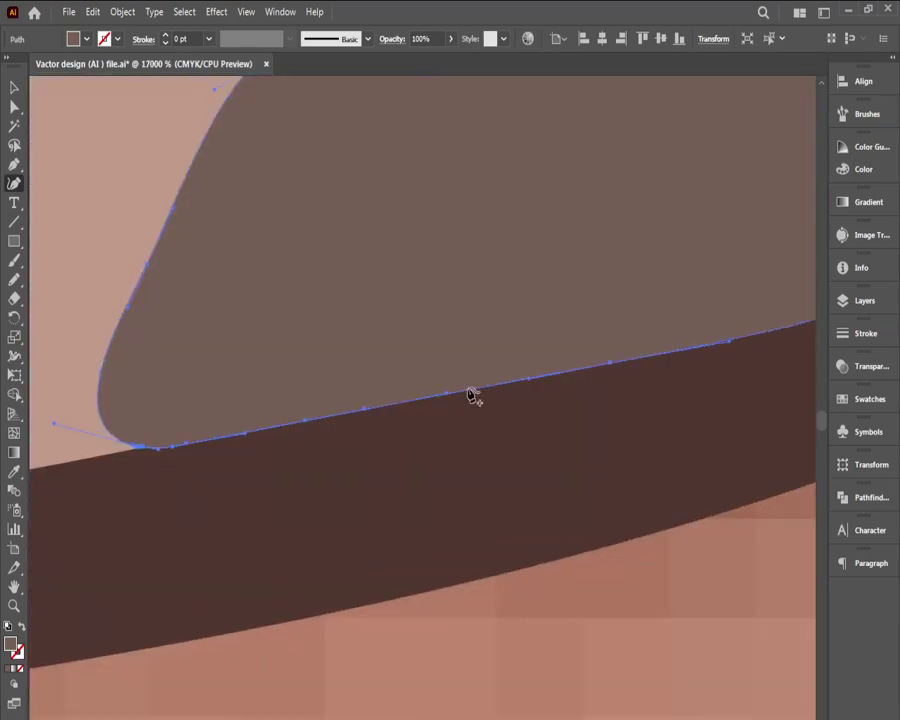
{"action": "left_click_drag", "start_coordinate": [450, 166], "coordinate": [394, 620]}
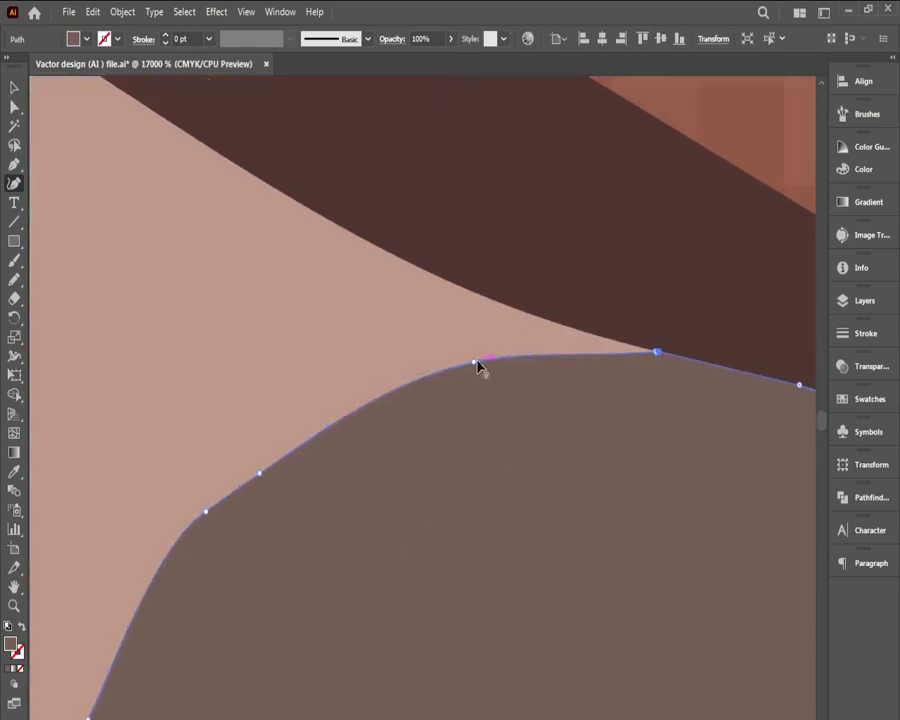
Step: Raise the inner side of the corner shape's upper curve until its peak meets the upper eyelid outline, undoing one misplaced curve adjustment
{"action": "left_click_drag", "start_coordinate": [474, 364], "coordinate": [410, 358]}
{"action": "left_click_drag", "start_coordinate": [482, 333], "coordinate": [479, 331]}
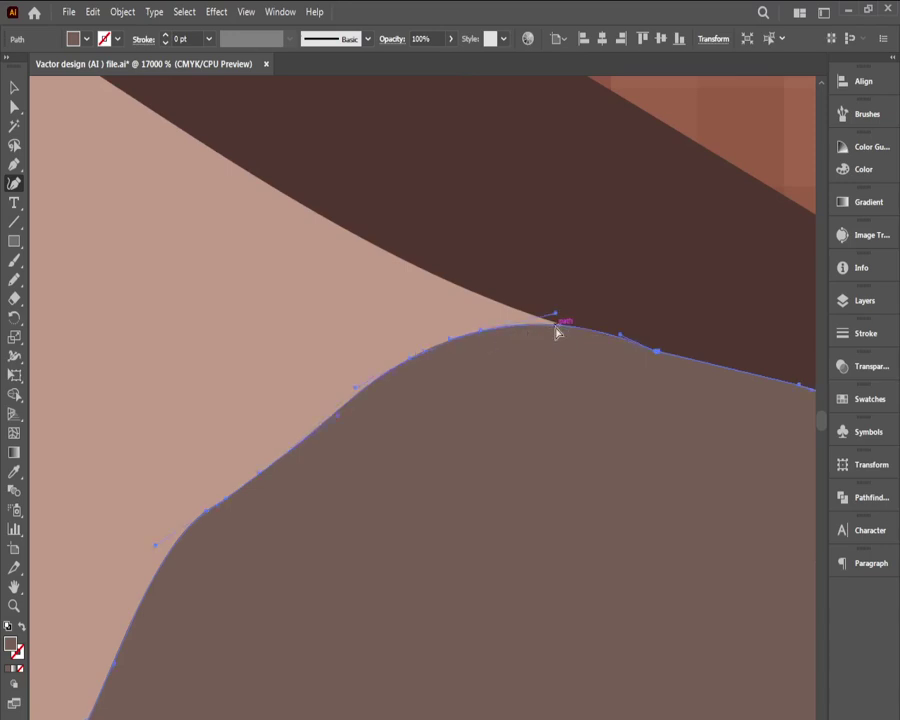
{"action": "key", "text": "ctrl+z"}
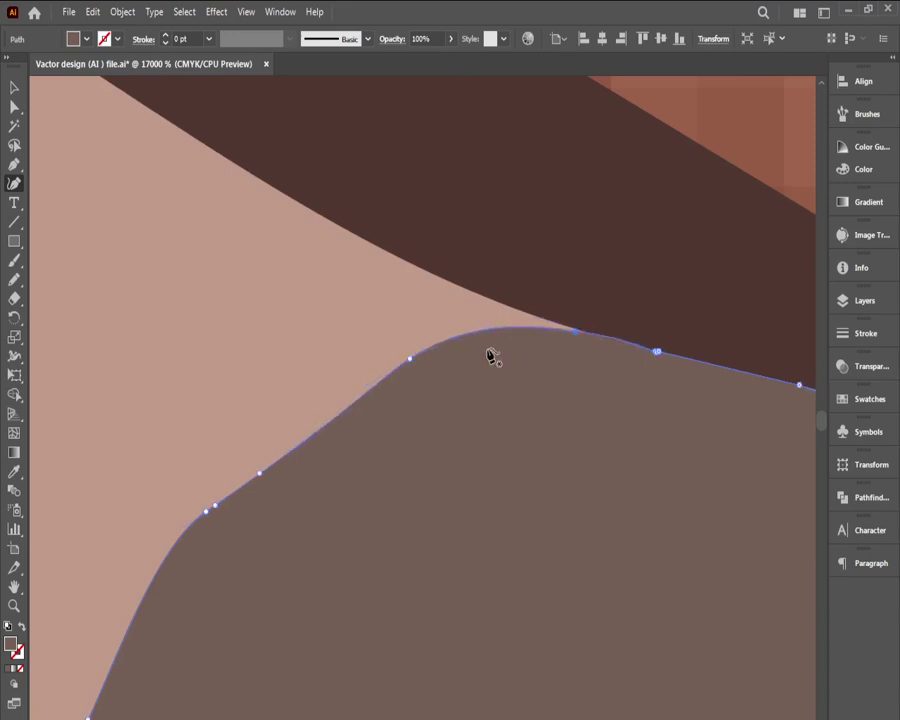
{"action": "left_click_drag", "start_coordinate": [412, 359], "coordinate": [410, 323]}
{"action": "left_click_drag", "start_coordinate": [477, 302], "coordinate": [477, 299]}
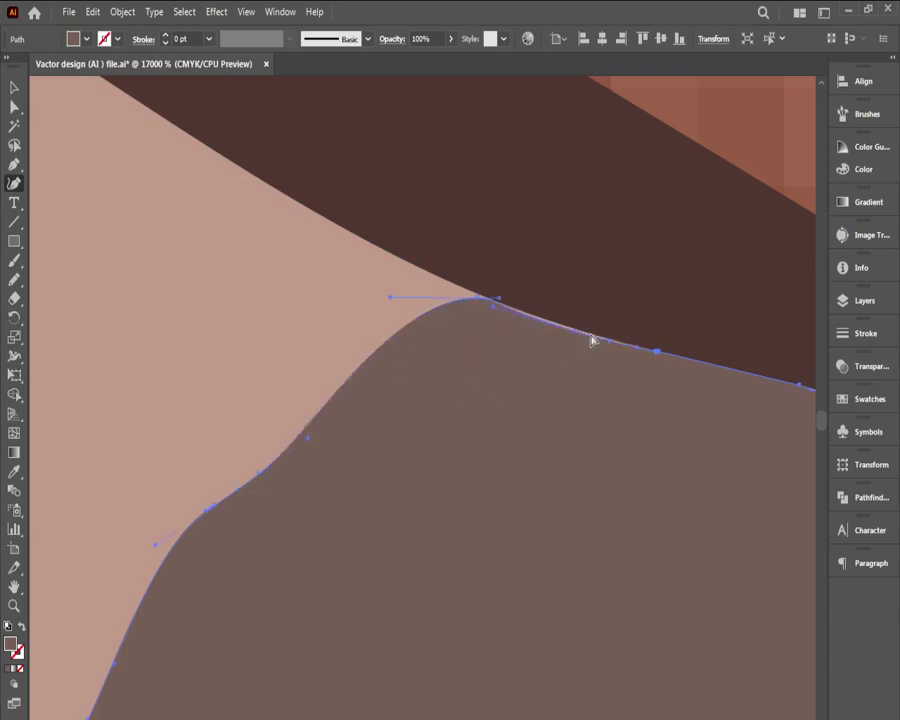
Step: Close the thin gap below the upper eyelid outline by raising the edge's middle anchor and adding a curve point near the peak
{"action": "left_click", "coordinate": [591, 337], "text": "ctrl"}
{"action": "left_click", "coordinate": [591, 336], "text": "ctrl"}
{"action": "left_click_drag", "start_coordinate": [269, 597], "coordinate": [384, 522]}
{"action": "left_click_drag", "start_coordinate": [314, 523], "coordinate": [668, 528]}
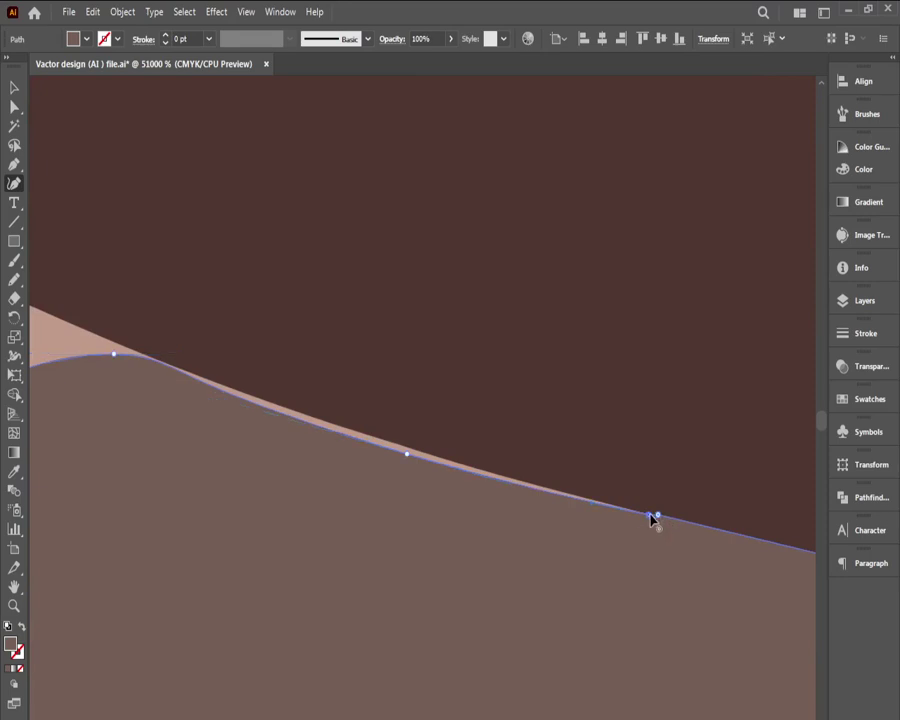
{"action": "left_click_drag", "start_coordinate": [654, 517], "coordinate": [676, 530]}
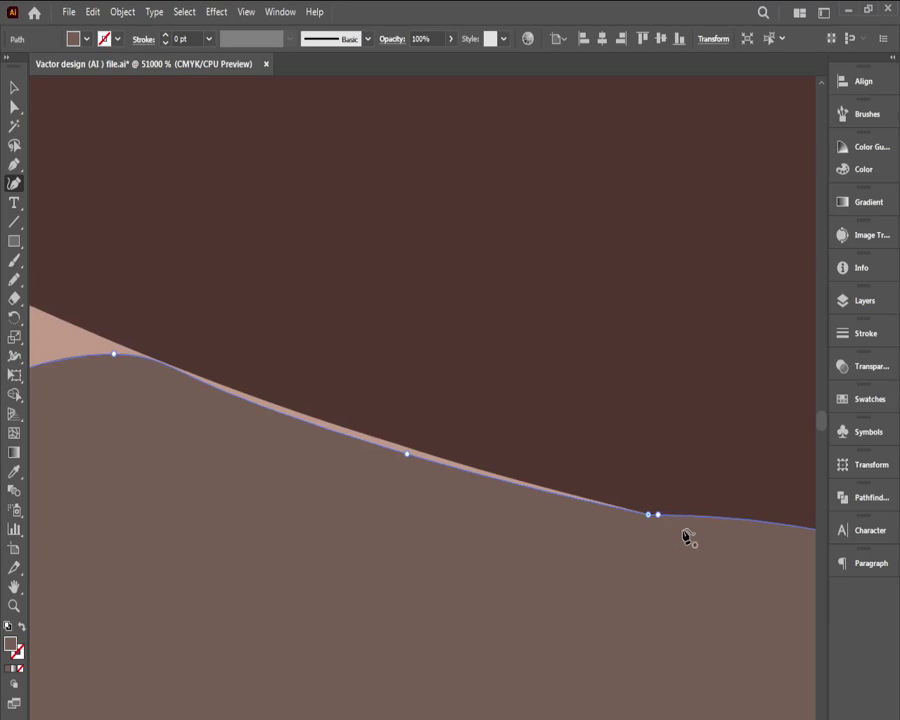
{"action": "key", "text": "ctrl+z"}
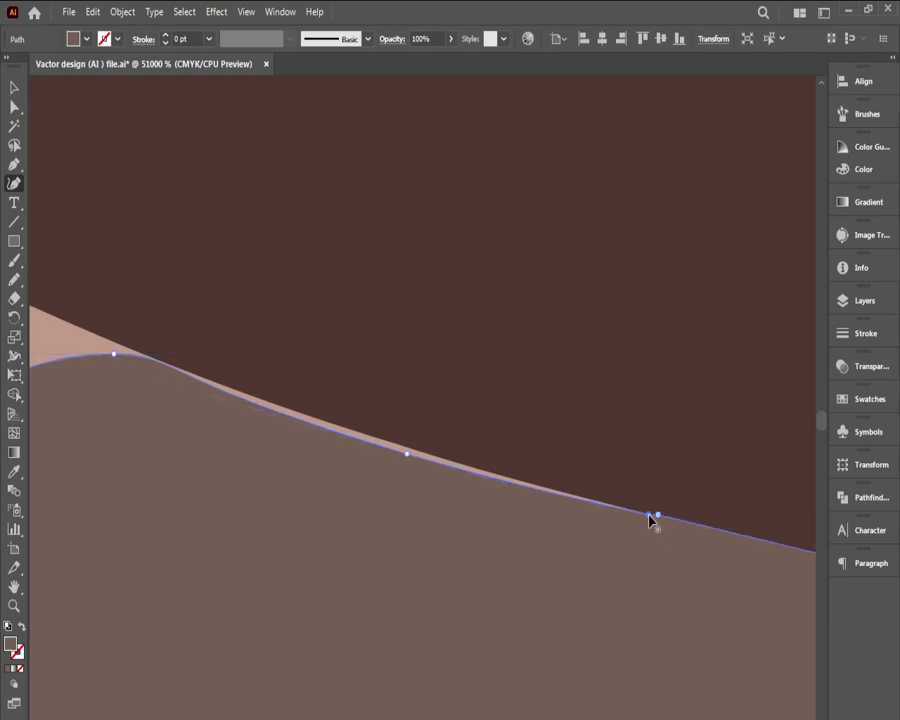
{"action": "left_click", "coordinate": [410, 448]}
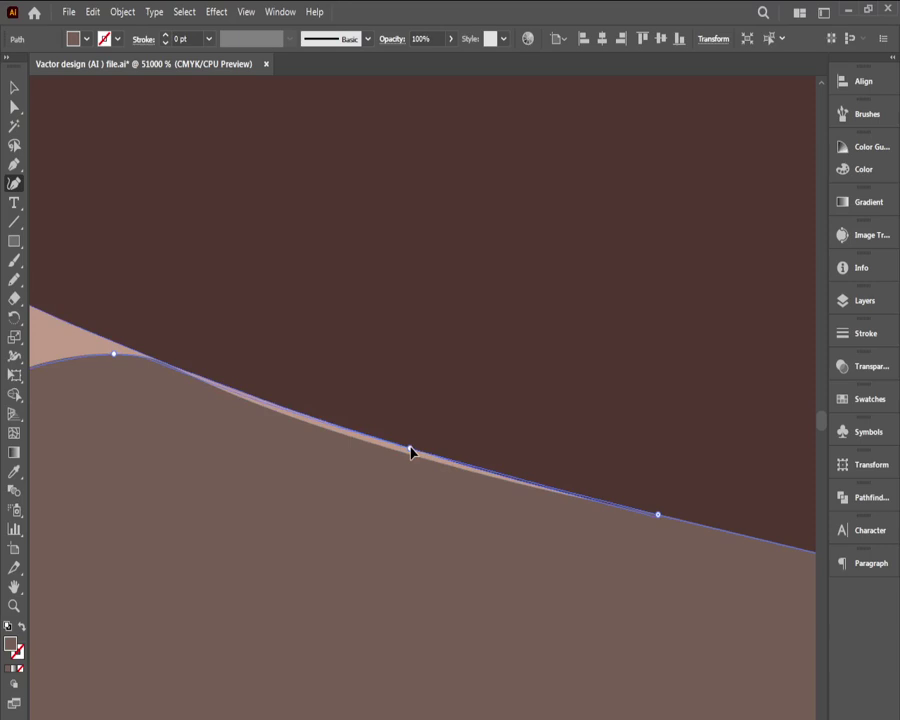
{"action": "left_click", "coordinate": [203, 380]}
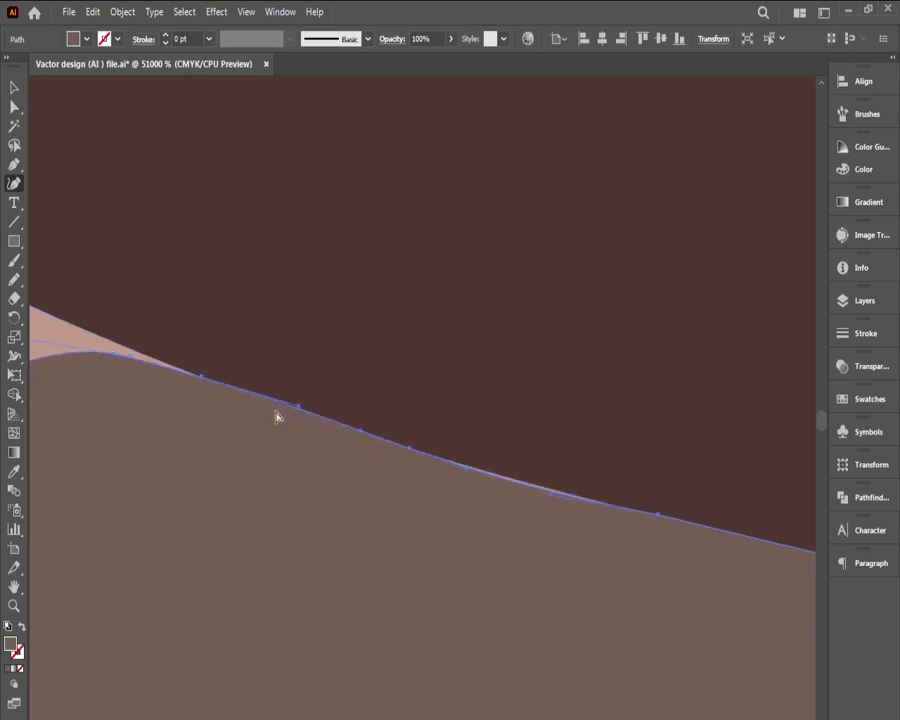
Step: Deselect the reshaped corner shape and examine how the traced eye looks within the whole face
{"action": "left_click", "coordinate": [286, 440], "text": "ctrl+alt"}
{"action": "left_click", "coordinate": [300, 448], "text": "ctrl+alt"}
{"action": "left_click", "coordinate": [302, 450], "text": "ctrl+alt"}
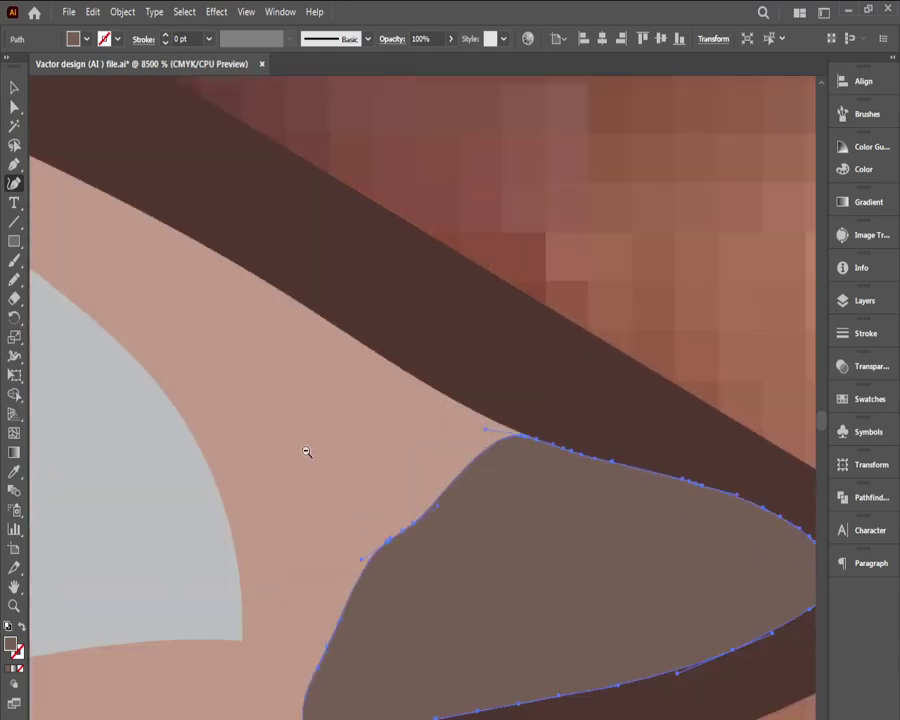
{"action": "left_click", "coordinate": [458, 517], "text": "ctrl+alt"}
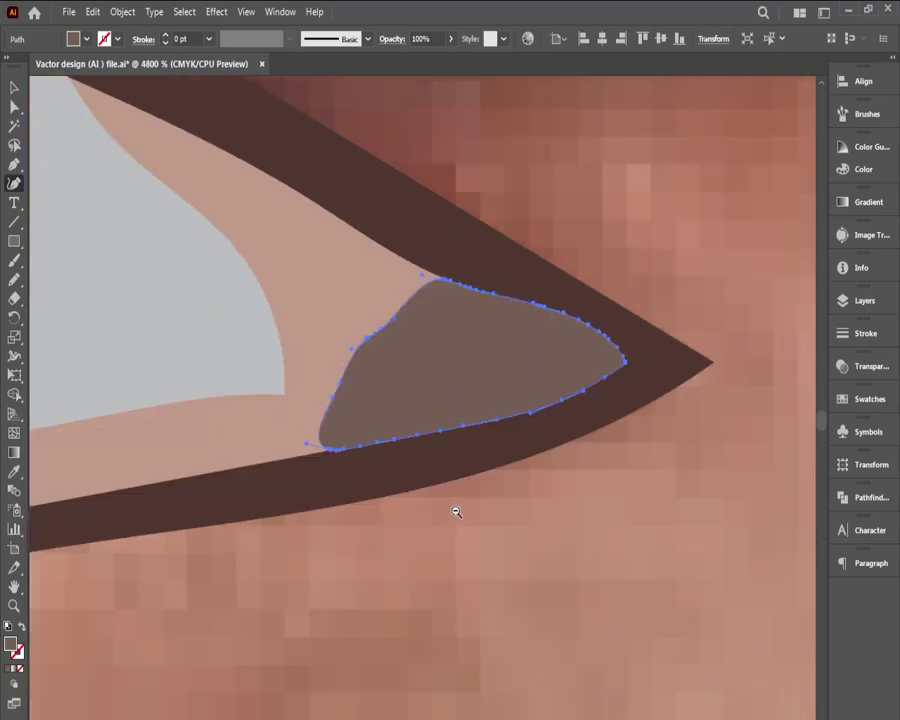
{"action": "left_click", "coordinate": [456, 512], "text": "ctrl+alt"}
{"action": "left_click", "coordinate": [14, 87]}
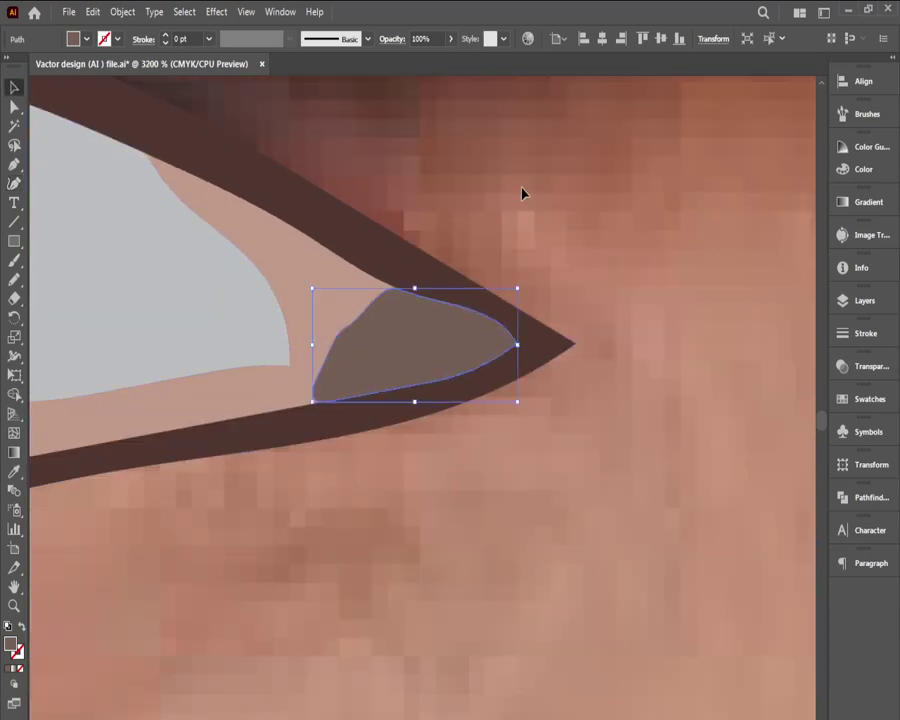
{"action": "left_click", "coordinate": [522, 193]}
{"action": "left_click", "coordinate": [530, 337], "text": "ctrl+alt"}
{"action": "left_click", "coordinate": [535, 342], "text": "ctrl+alt"}
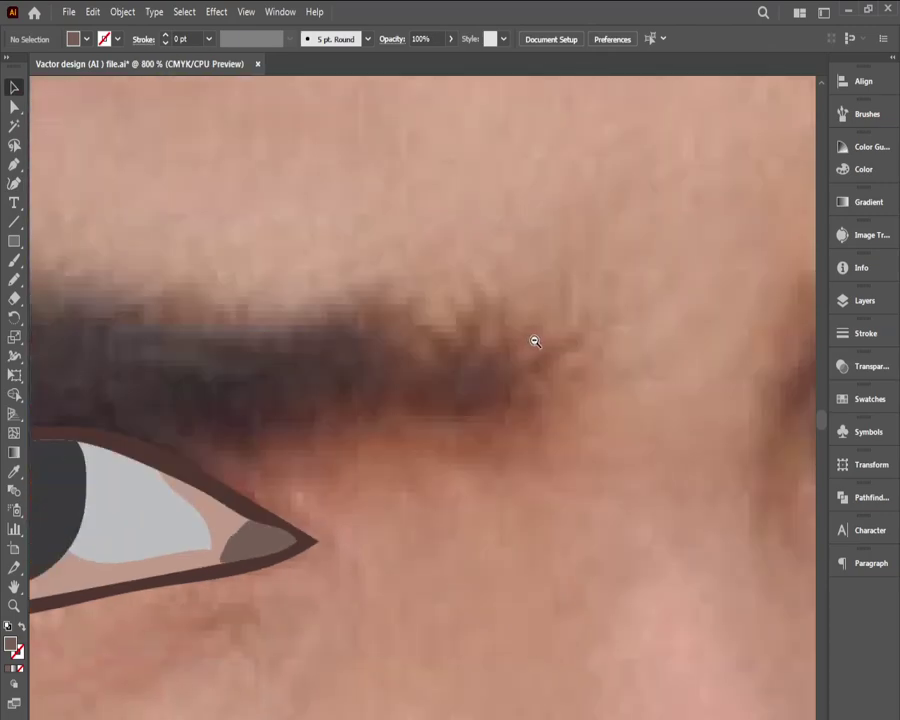
{"action": "scroll", "coordinate": [535, 342], "scroll_direction": "down", "scroll_amount": 5}
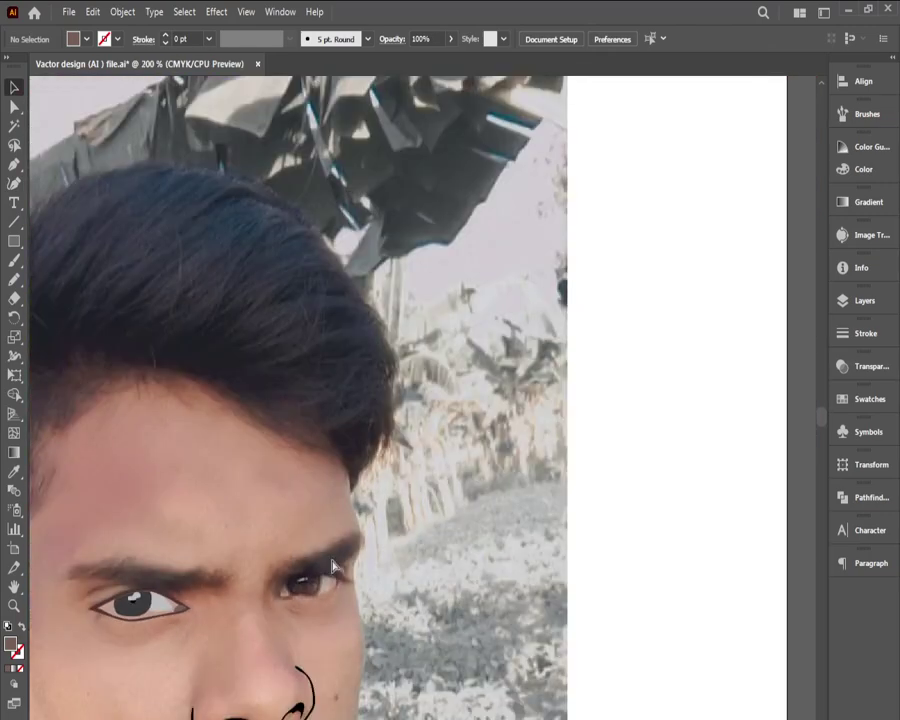
{"action": "left_click", "coordinate": [315, 567], "text": "ctrl"}
{"action": "left_click", "coordinate": [316, 567], "text": "ctrl"}
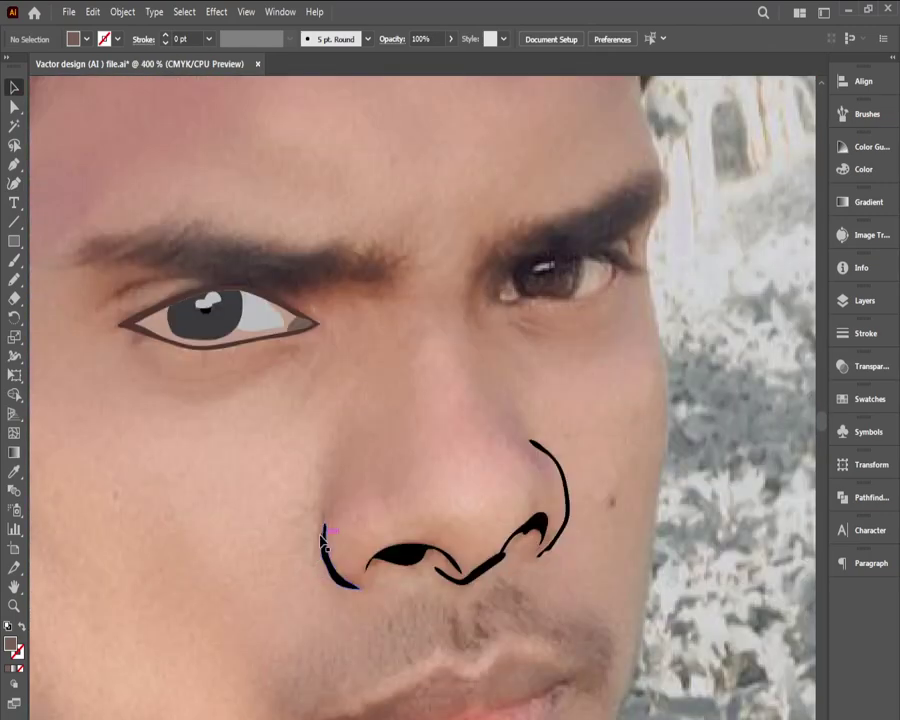
Step: Enlarge the black pupil shape inside the dark iris, then deselect it
{"action": "left_click", "coordinate": [313, 344], "text": "ctrl"}
{"action": "left_click", "coordinate": [313, 344], "text": "ctrl"}
{"action": "left_click", "coordinate": [440, 503], "text": "ctrl"}
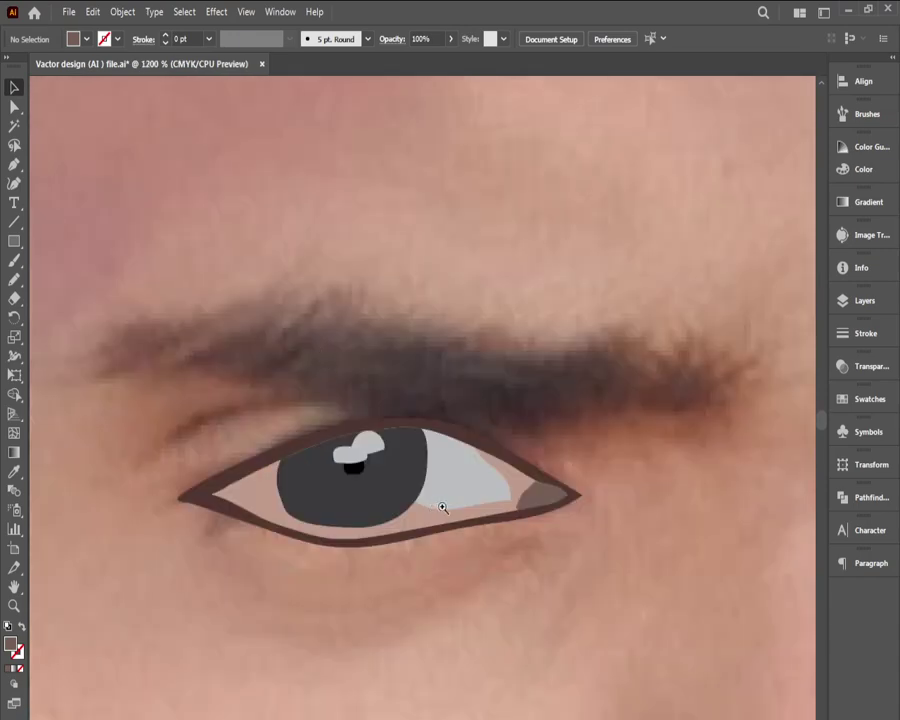
{"action": "left_click", "coordinate": [591, 428]}
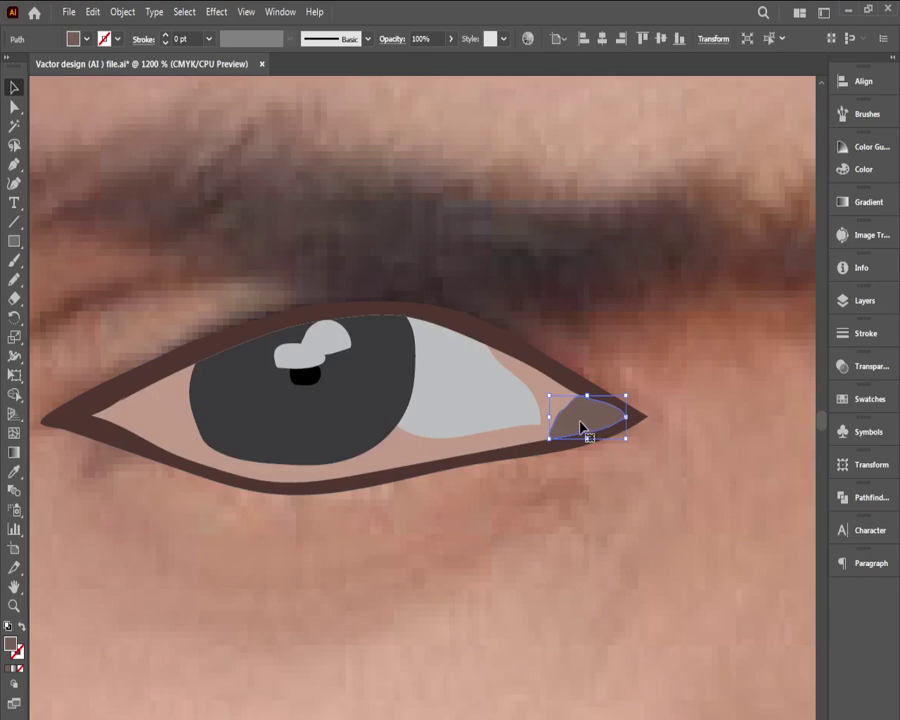
{"action": "left_click", "coordinate": [305, 376]}
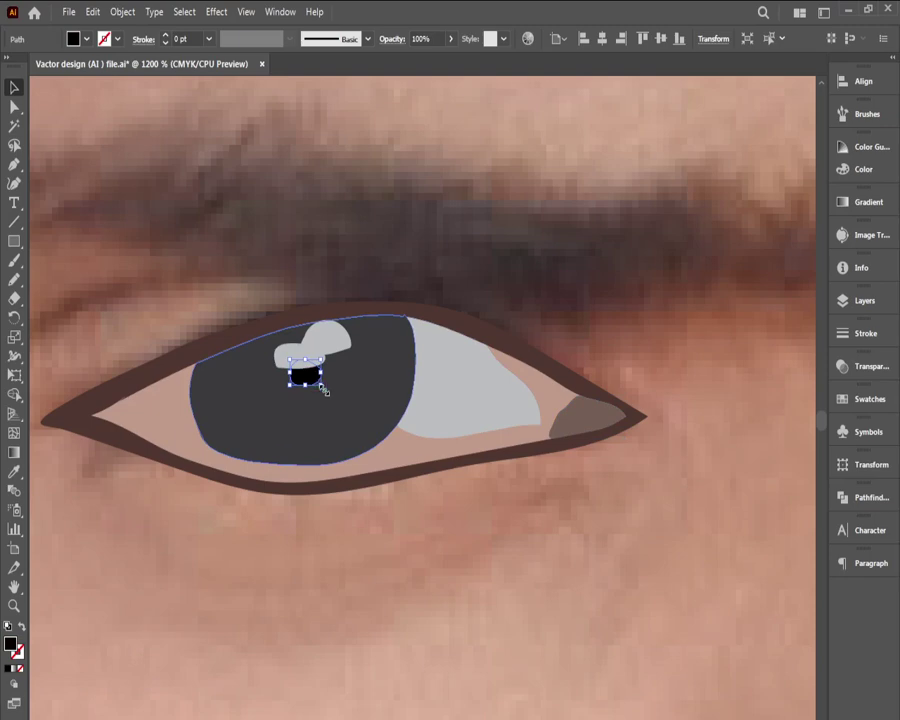
{"action": "mouse_move", "coordinate": [321, 386]}
{"action": "left_mouse_down"}
{"action": "mouse_move", "coordinate": [331, 396]}
{"action": "mouse_move", "coordinate": [322, 389]}
{"action": "left_mouse_up"}
{"action": "left_click", "coordinate": [421, 277]}
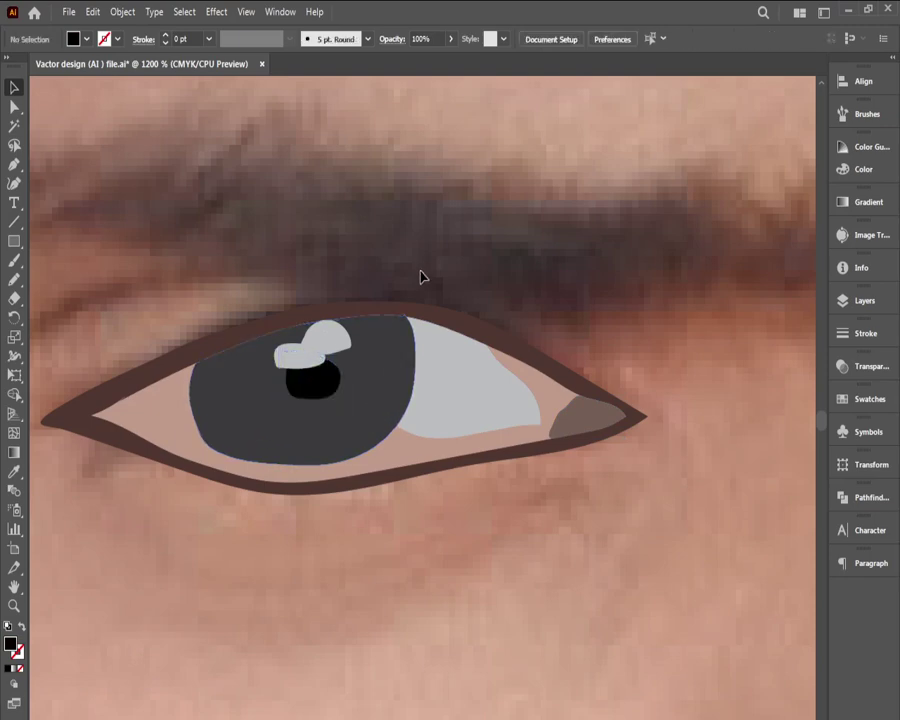
Step: Enlarge the round light highlight on the iris and nudge it down over the pupil's upper edge, undoing a first rotated attempt
{"action": "scroll", "coordinate": [412, 360], "scroll_direction": "down", "scroll_amount": 5}
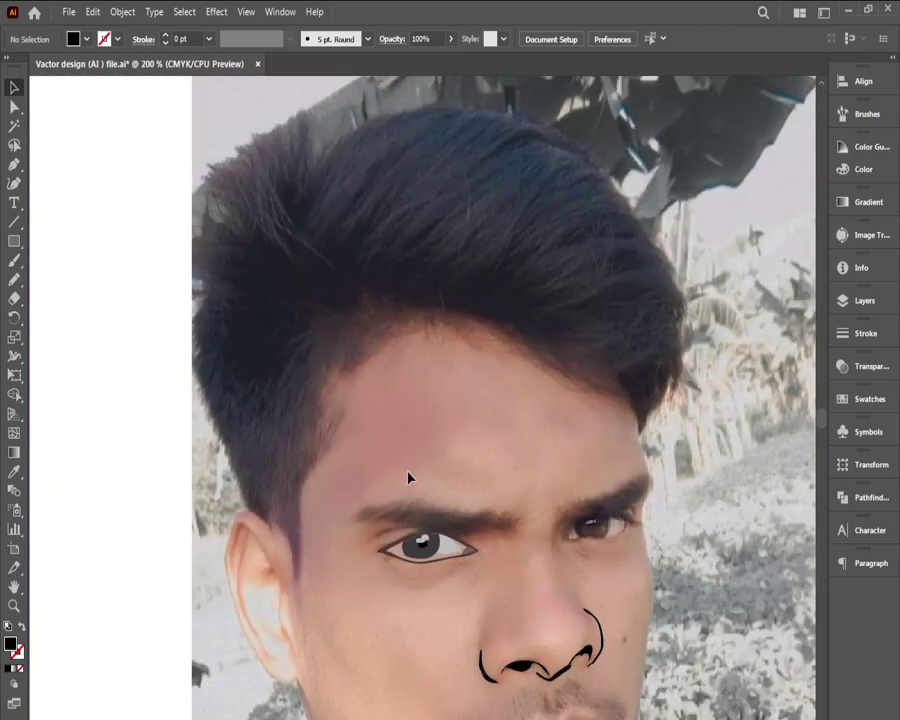
{"action": "left_click_drag", "start_coordinate": [410, 465], "coordinate": [286, 402]}
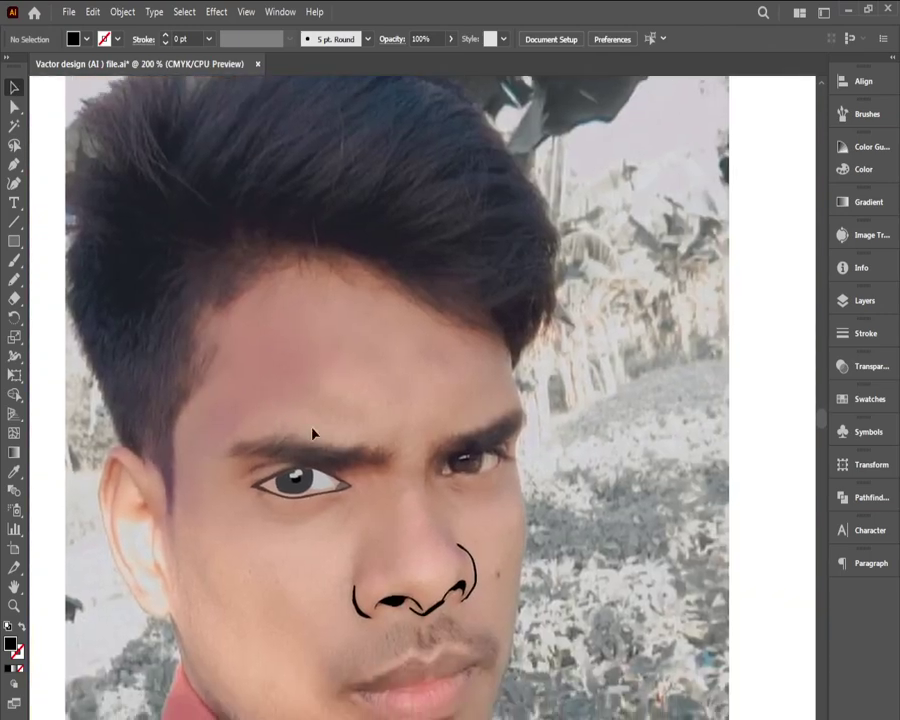
{"action": "scroll", "coordinate": [332, 485], "scroll_direction": "down", "scroll_amount": 2}
{"action": "scroll", "coordinate": [332, 485], "scroll_direction": "down", "scroll_amount": 1}
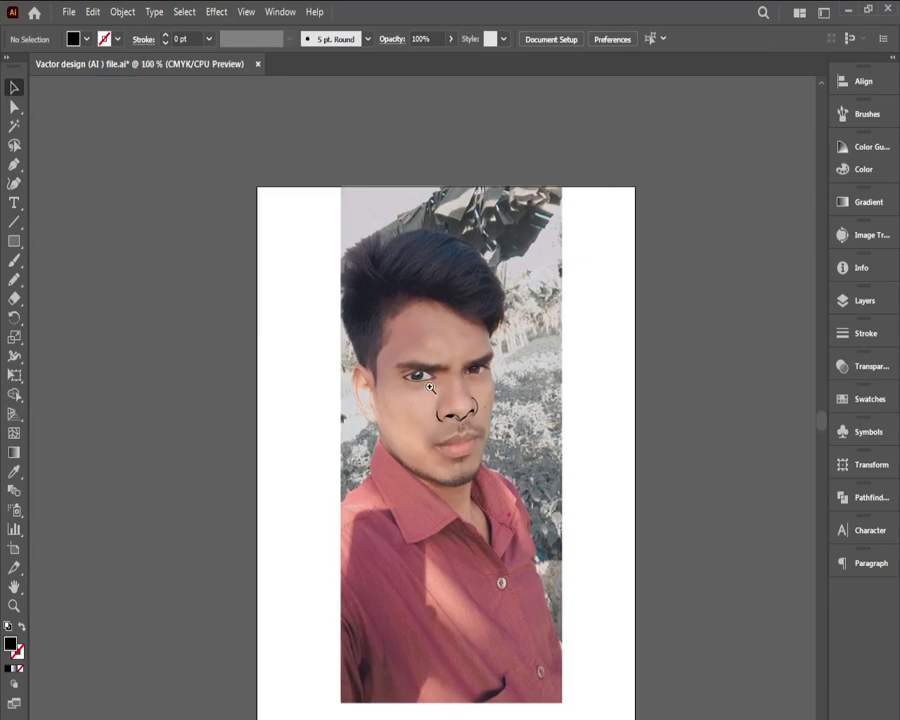
{"action": "scroll", "coordinate": [433, 395], "scroll_direction": "up", "scroll_amount": 5}
{"action": "scroll", "coordinate": [436, 414], "scroll_direction": "up", "scroll_amount": 3}
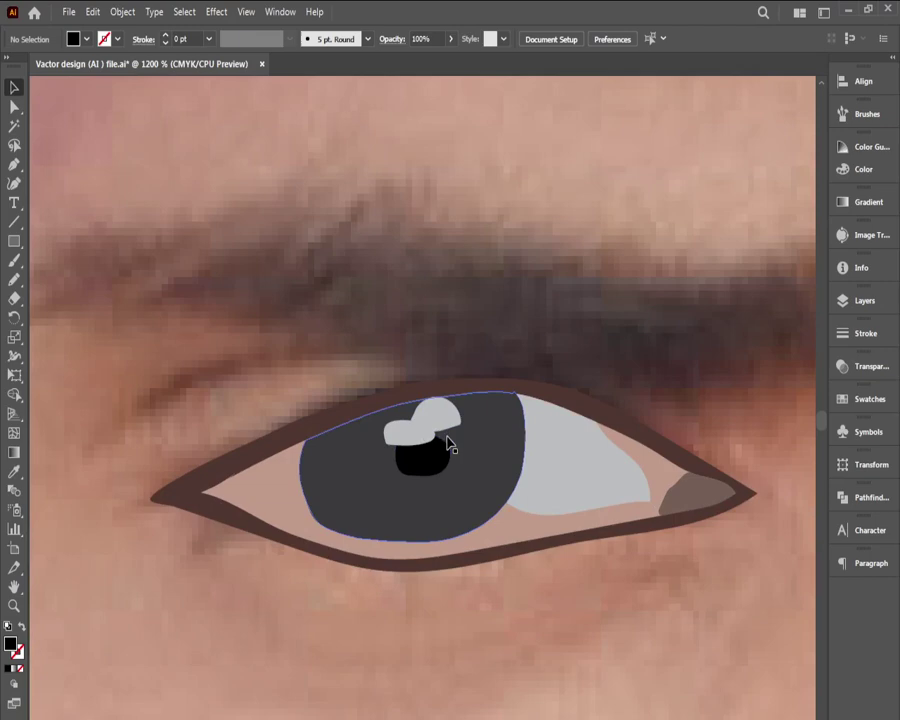
{"action": "left_click", "coordinate": [447, 437]}
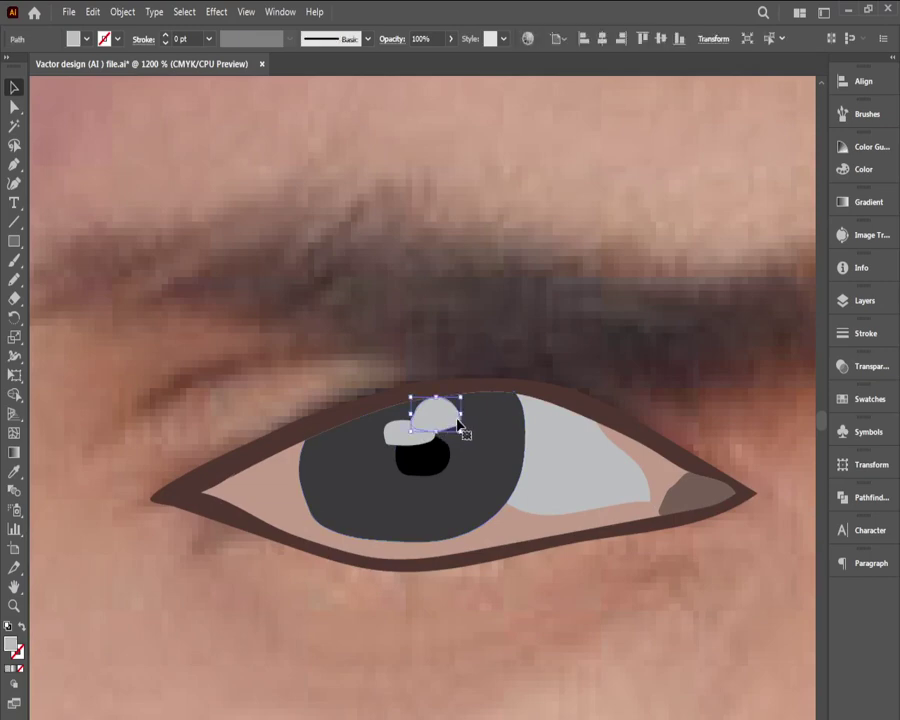
{"action": "mouse_move", "coordinate": [462, 430]}
{"action": "left_mouse_down"}
{"action": "mouse_move", "coordinate": [461, 422]}
{"action": "mouse_move", "coordinate": [464, 436]}
{"action": "left_mouse_up"}
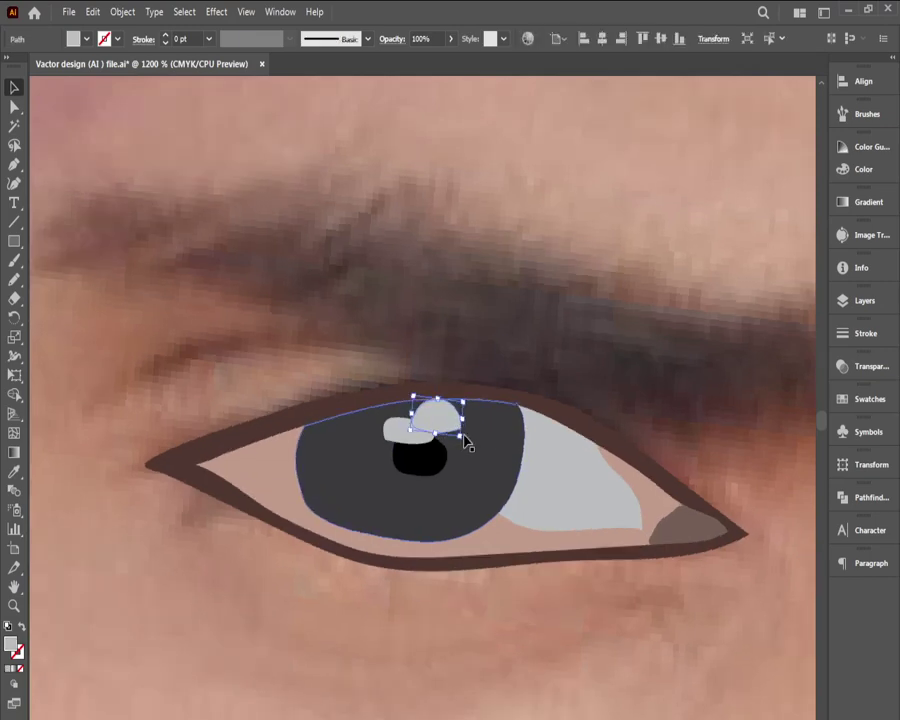
{"action": "key", "text": "ctrl+z"}
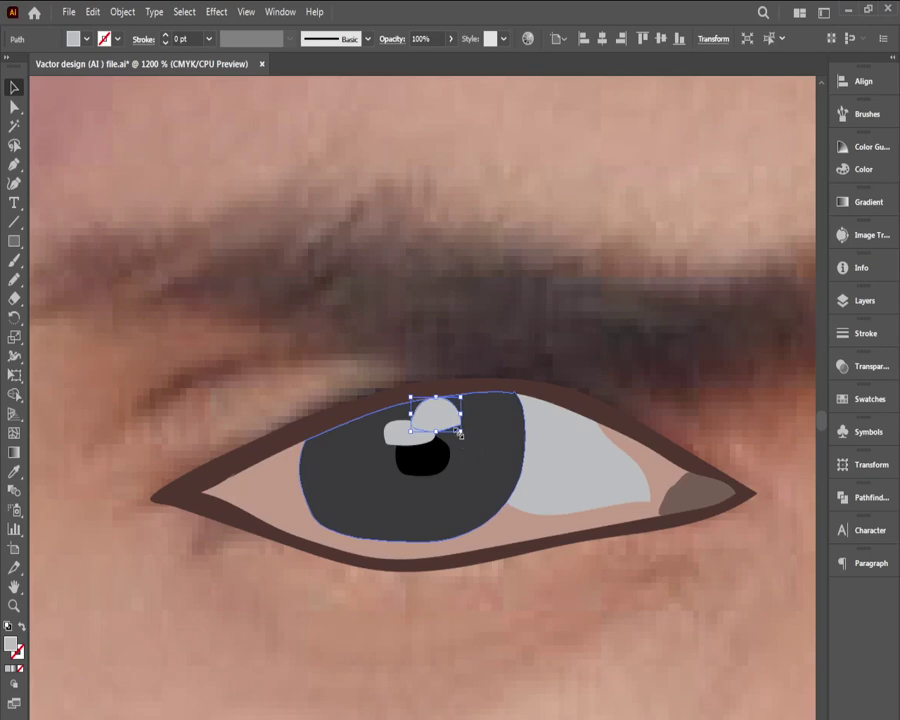
{"action": "mouse_move", "coordinate": [460, 434]}
{"action": "left_mouse_down"}
{"action": "mouse_move", "coordinate": [476, 424]}
{"action": "mouse_move", "coordinate": [467, 437]}
{"action": "left_mouse_up"}
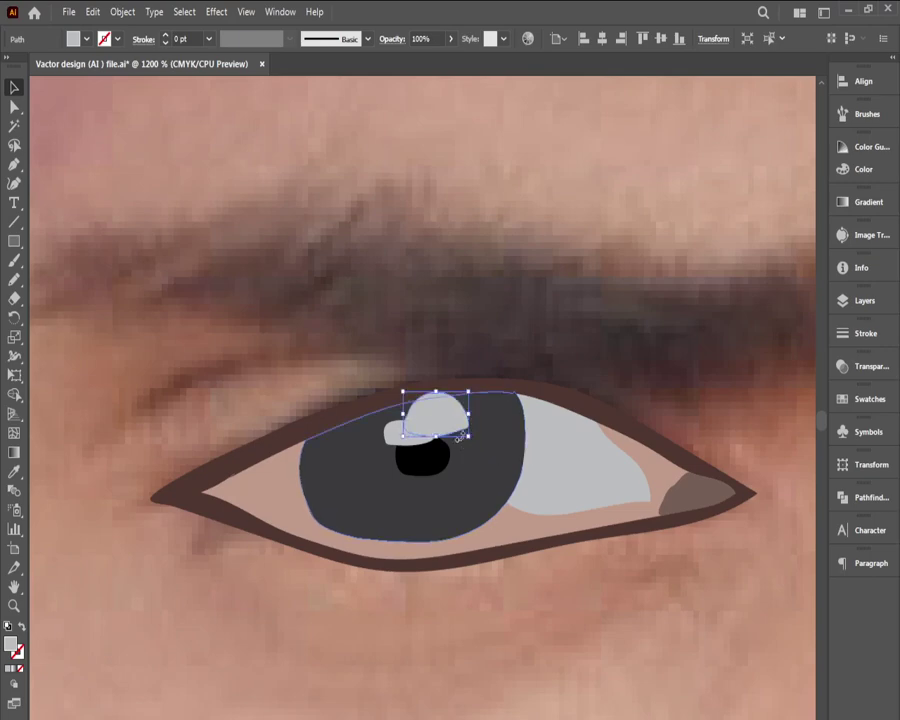
{"action": "key", "text": "Down"}
{"action": "key", "text": "Down"}
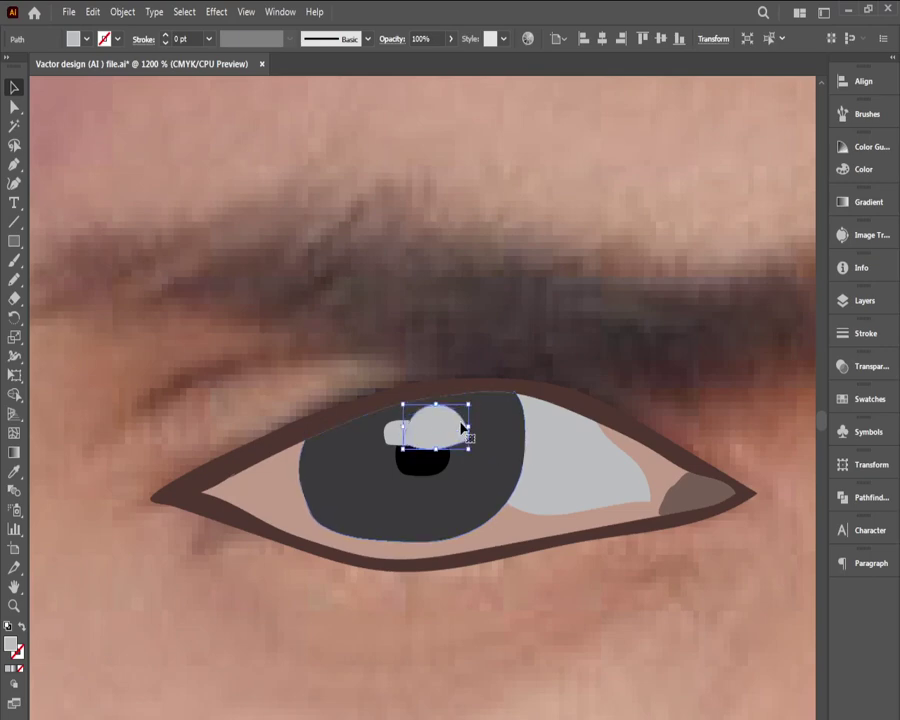
{"action": "key", "text": "ctrl+shift+a"}
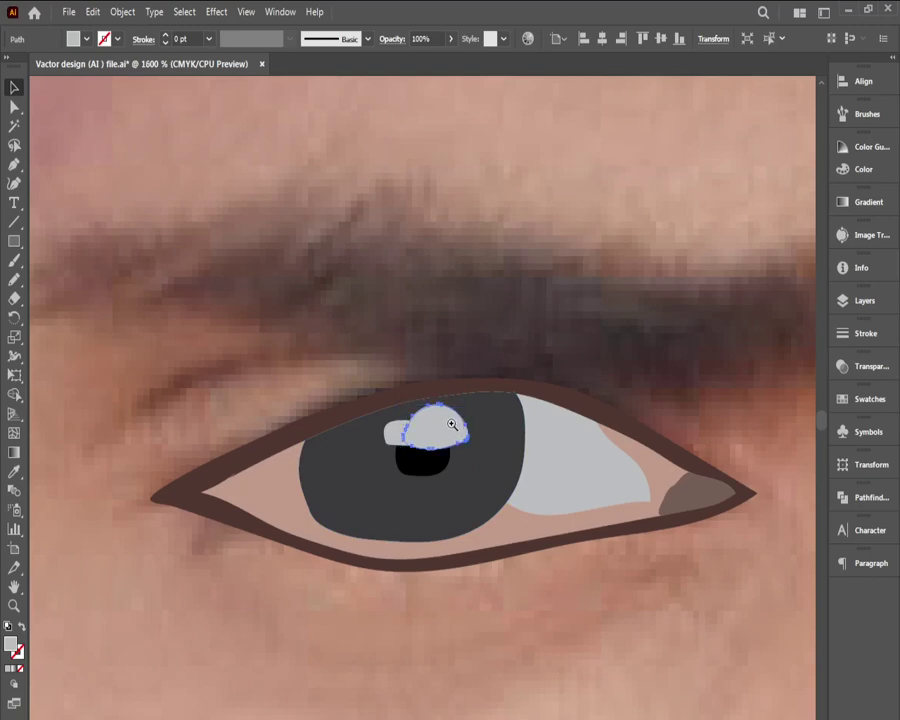
Step: Raise the round highlight to the iris's upper edge and enlarge the flatter highlight beside it
{"action": "left_click", "coordinate": [452, 425]}
{"action": "left_click", "coordinate": [364, 456]}
{"action": "left_click", "coordinate": [404, 392]}
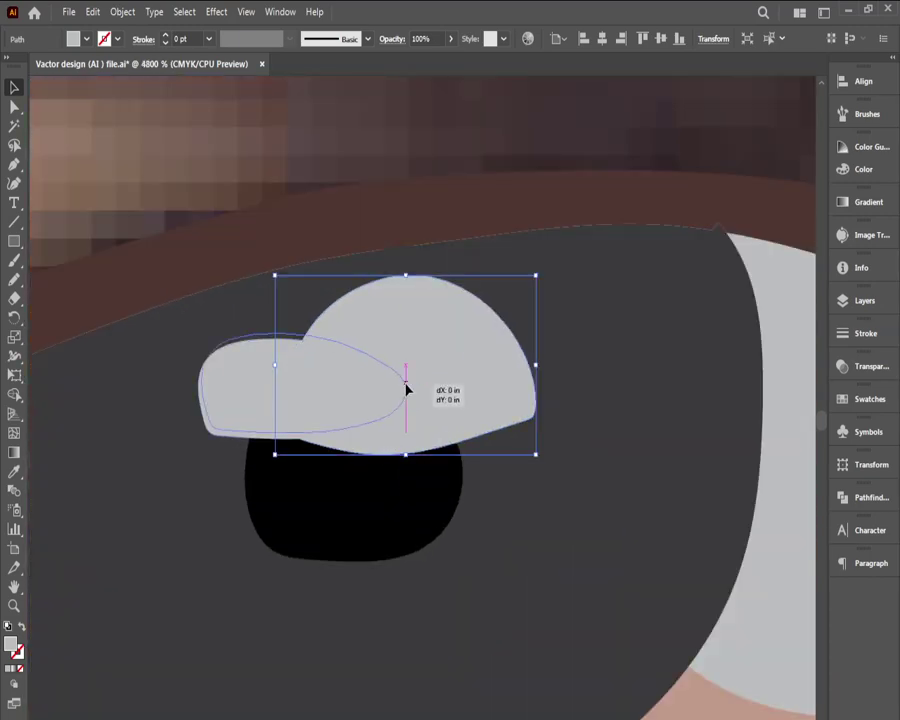
{"action": "left_click_drag", "start_coordinate": [405, 383], "coordinate": [440, 331]}
{"action": "left_click", "coordinate": [344, 413]}
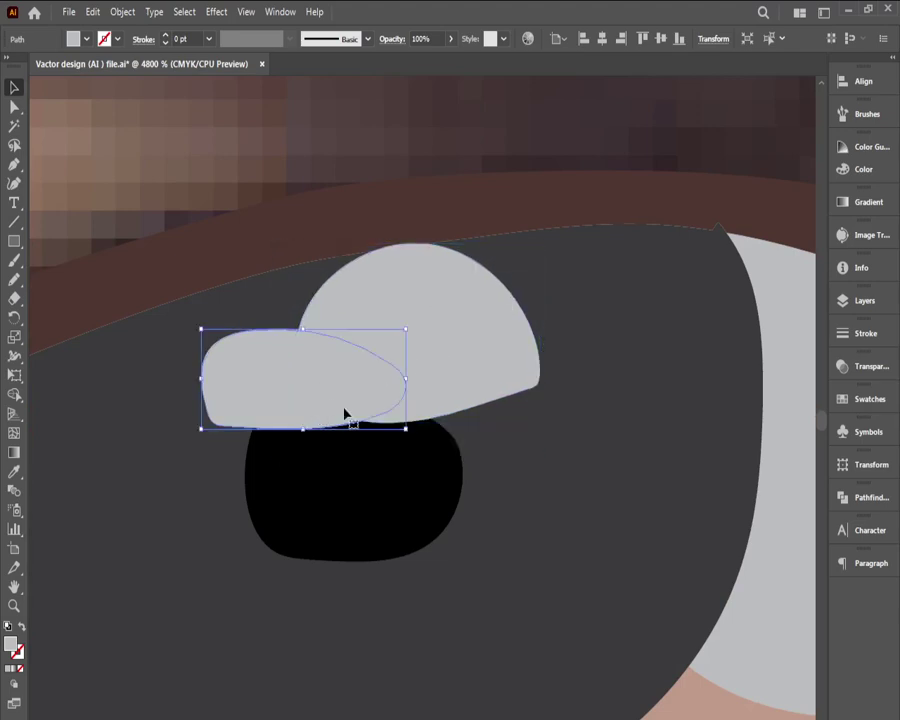
{"action": "left_click_drag", "start_coordinate": [406, 428], "coordinate": [436, 454]}
Step: Enlarge the black pupil further and shift it slightly down and toward the inner eye corner beneath the highlights
{"action": "left_click", "coordinate": [436, 500]}
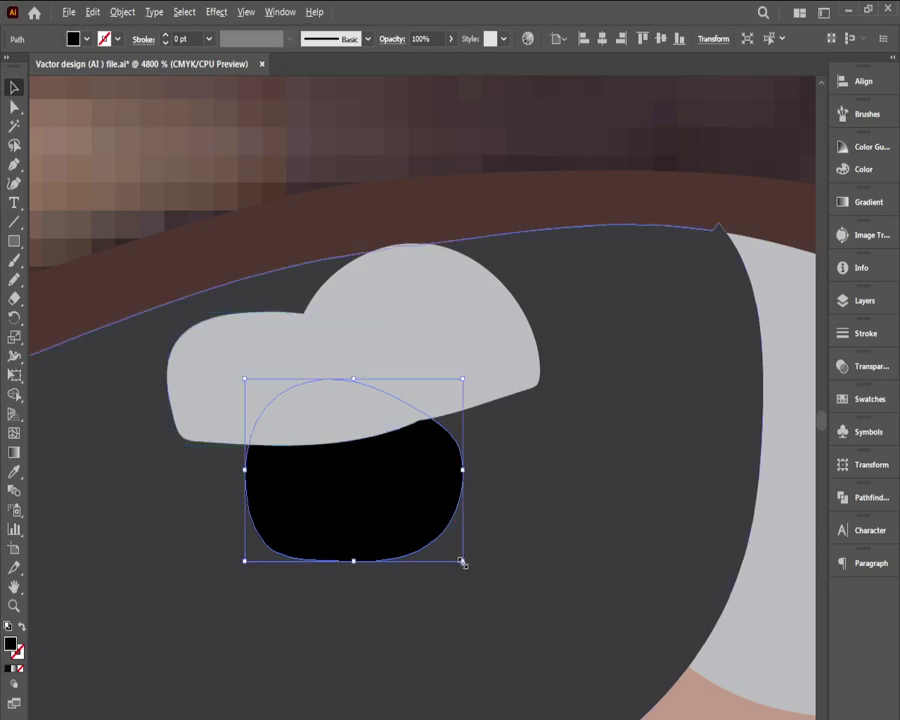
{"action": "mouse_move", "coordinate": [462, 562]}
{"action": "left_mouse_down"}
{"action": "mouse_move", "coordinate": [518, 639]}
{"action": "mouse_move", "coordinate": [514, 623]}
{"action": "mouse_move", "coordinate": [526, 614]}
{"action": "mouse_move", "coordinate": [447, 575]}
{"action": "left_mouse_up"}
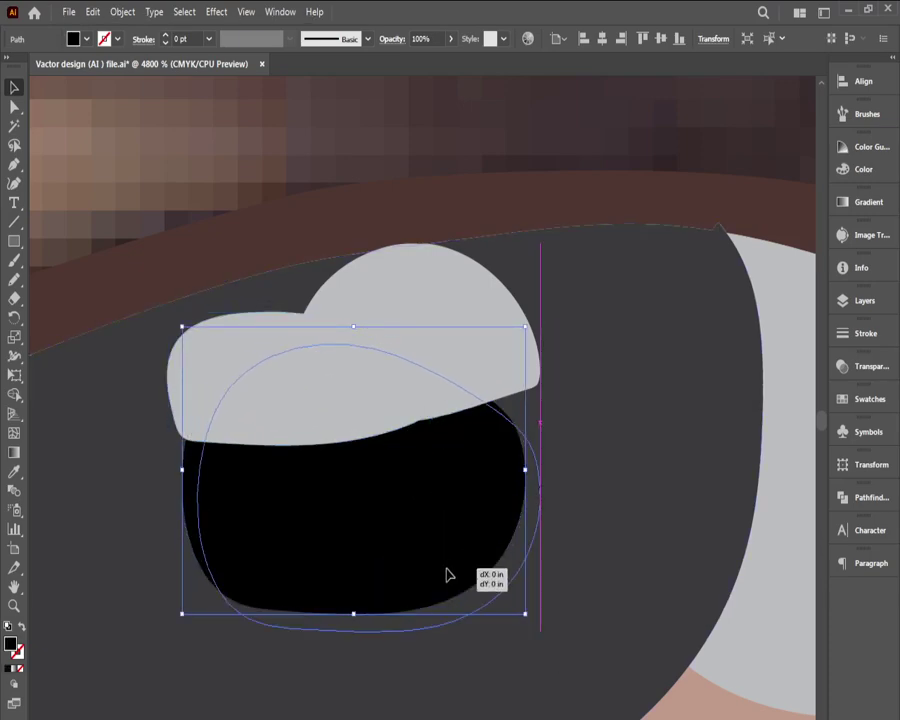
{"action": "left_click", "coordinate": [637, 446]}
Step: Examine how the enlarged pupil and highlights look within the whole portrait, with nothing selected
{"action": "key", "text": "ctrl+minus"}
{"action": "key", "text": "ctrl+minus"}
{"action": "key", "text": "ctrl+minus"}
{"action": "key", "text": "ctrl+minus"}
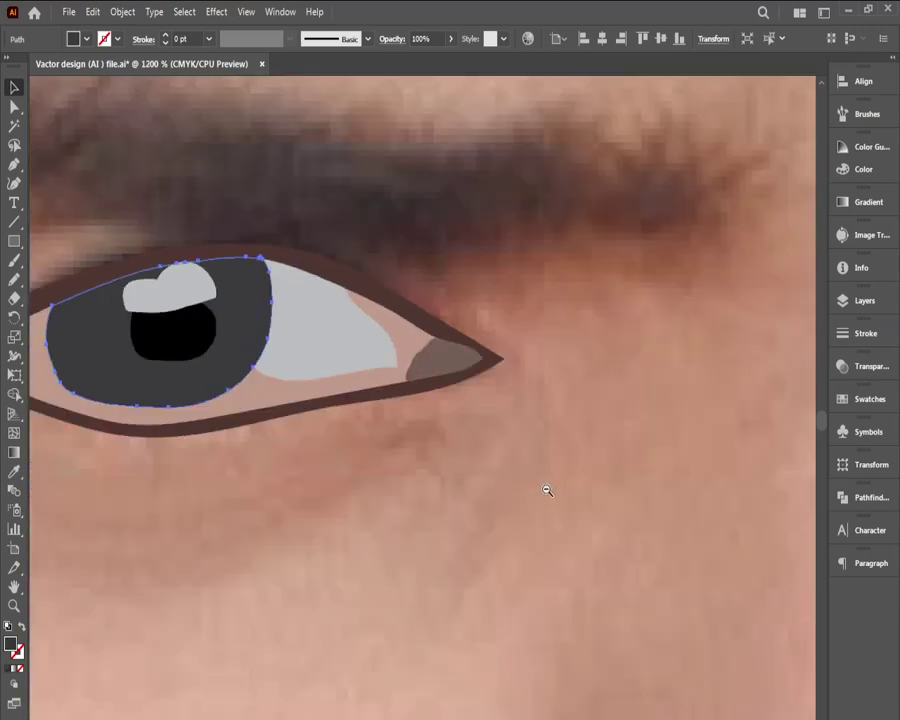
{"action": "key", "text": "ctrl+minus"}
{"action": "key", "text": "ctrl+minus"}
{"action": "key", "text": "ctrl+minus"}
{"action": "key", "text": "ctrl+minus"}
{"action": "key", "text": "ctrl+minus"}
{"action": "key", "text": "ctrl+minus"}
{"action": "key", "text": "ctrl+minus"}
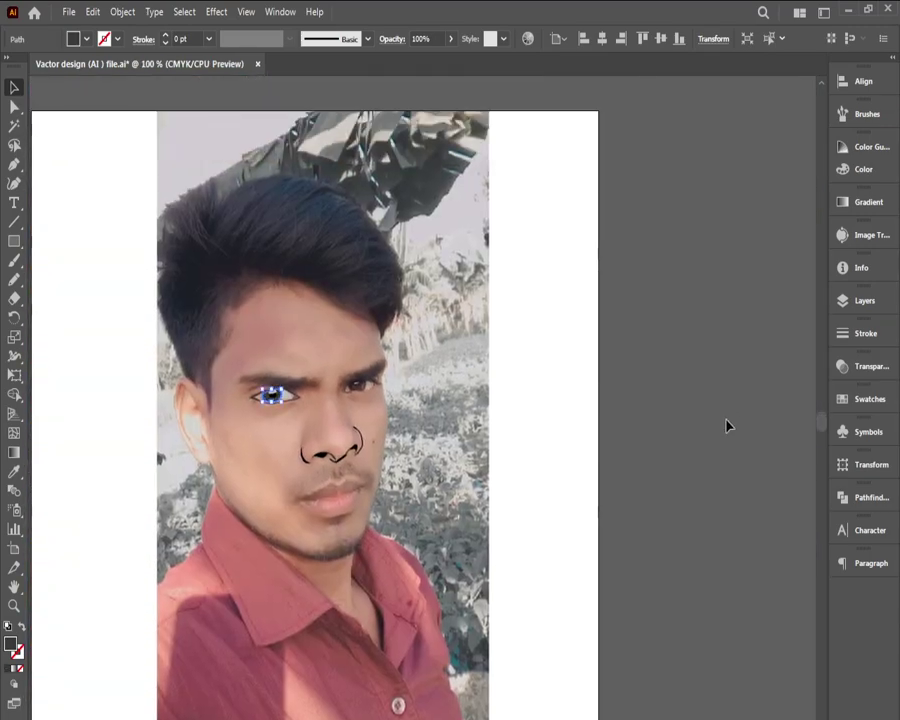
{"action": "left_click", "coordinate": [727, 426]}
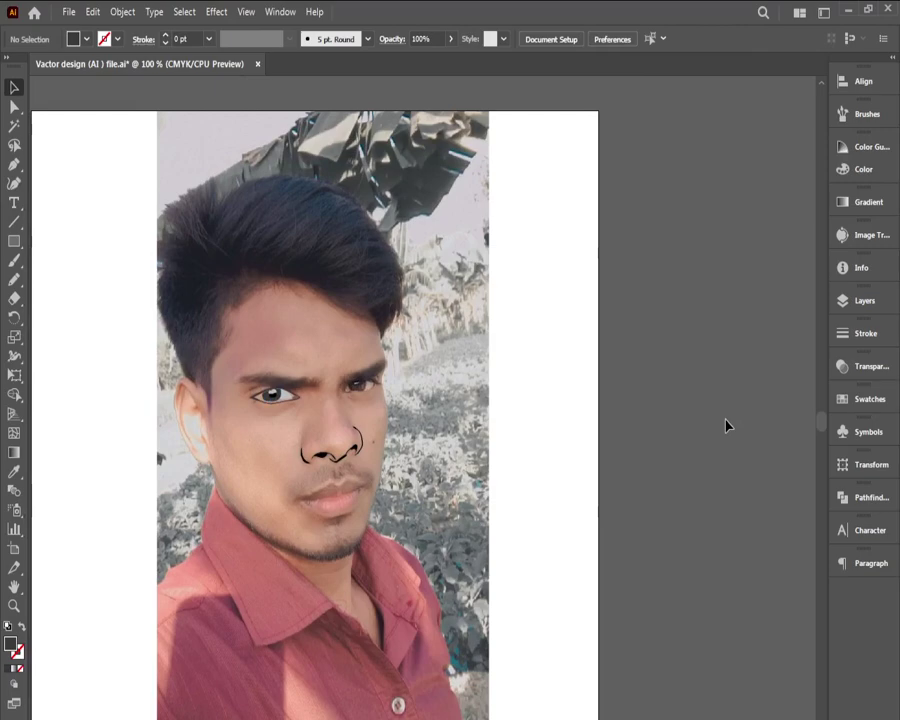
Step: Select the brown eyelid outline and examine its harmony colours and CMYK fill values
{"action": "left_click", "coordinate": [318, 408]}
{"action": "left_click", "coordinate": [315, 406]}
{"action": "left_click", "coordinate": [509, 438]}
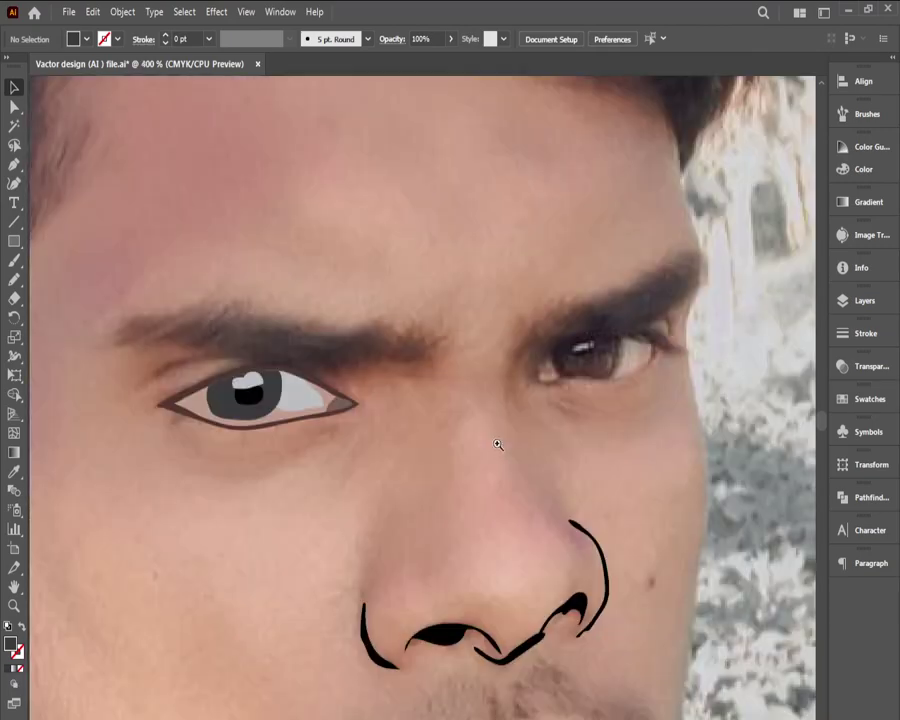
{"action": "left_click", "coordinate": [352, 424]}
{"action": "left_click", "coordinate": [352, 422]}
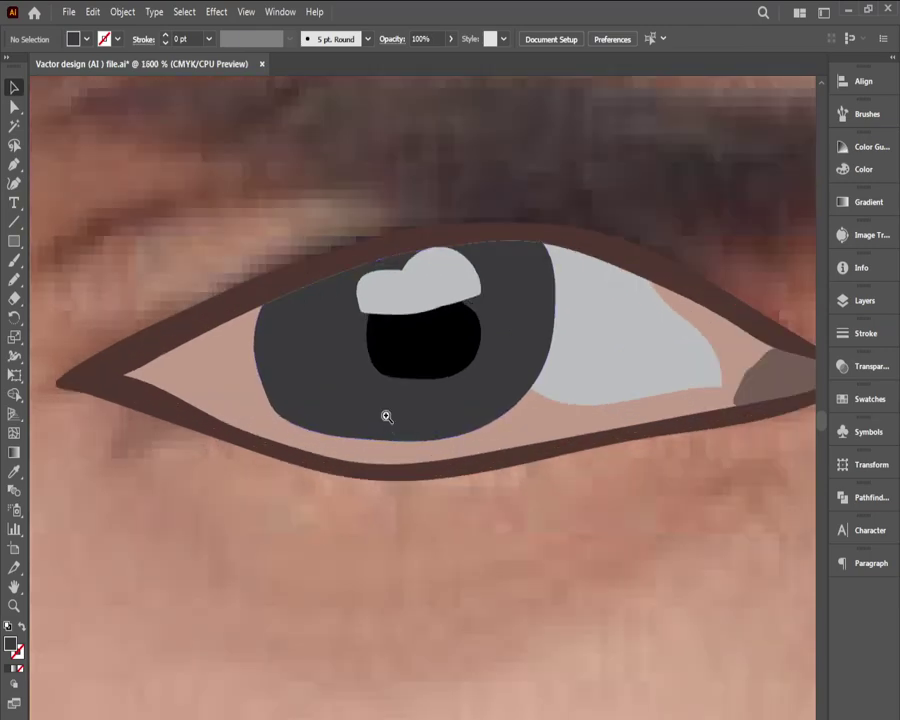
{"action": "left_click", "coordinate": [390, 414], "text": "alt"}
{"action": "key", "text": "v"}
{"action": "left_click", "coordinate": [362, 394]}
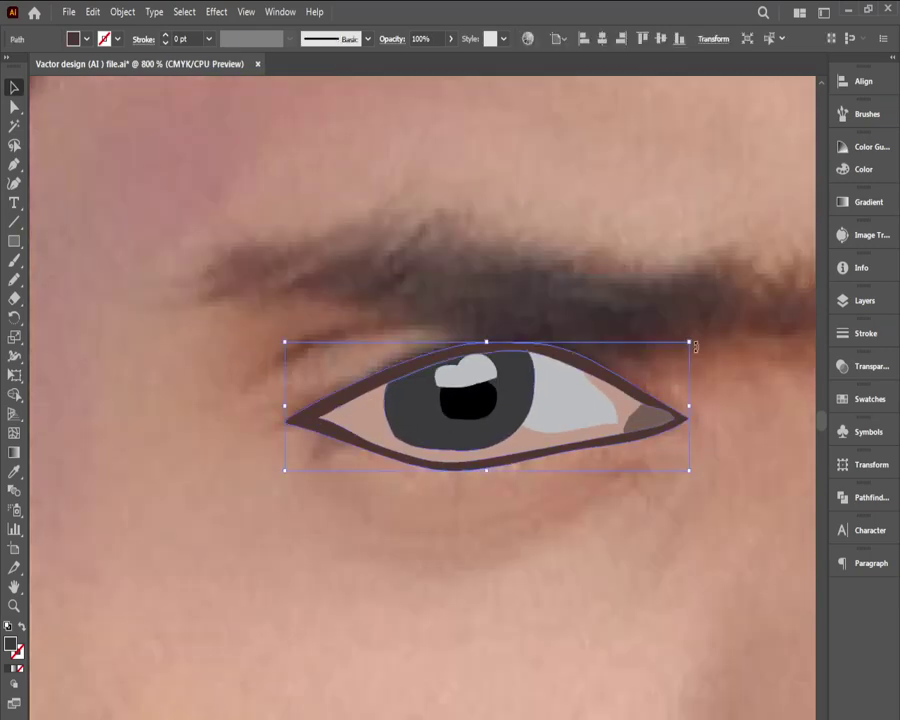
{"action": "left_click", "coordinate": [870, 148]}
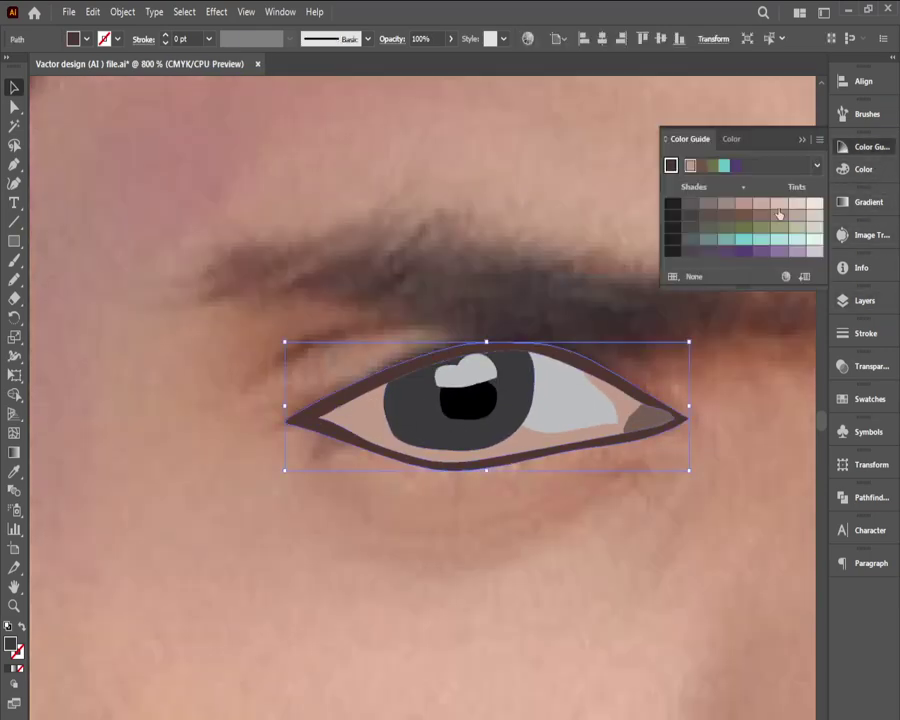
{"action": "left_click", "coordinate": [866, 178]}
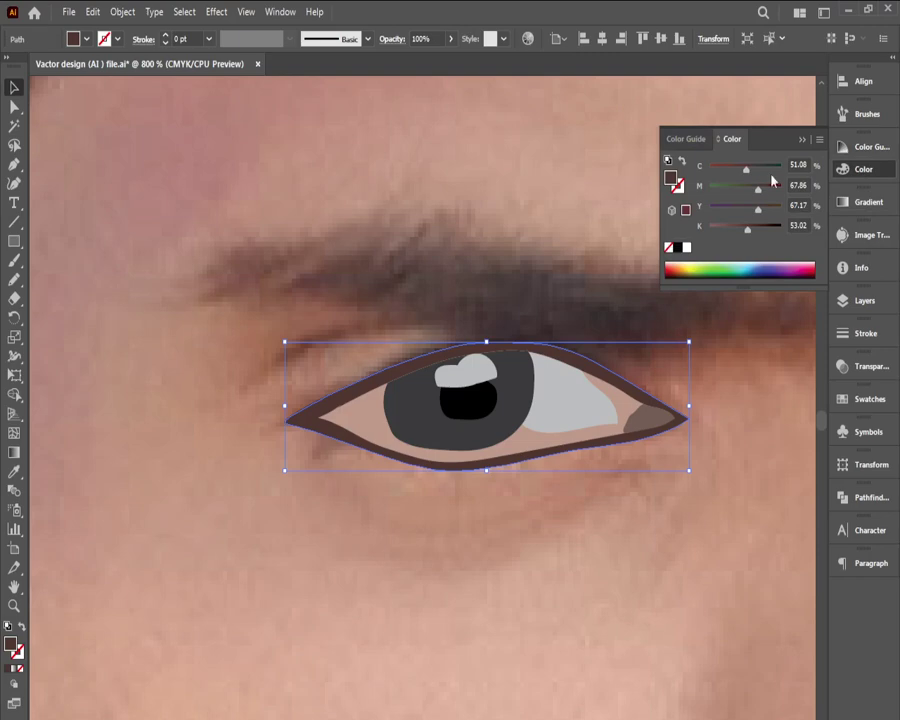
{"action": "left_click", "coordinate": [802, 139]}
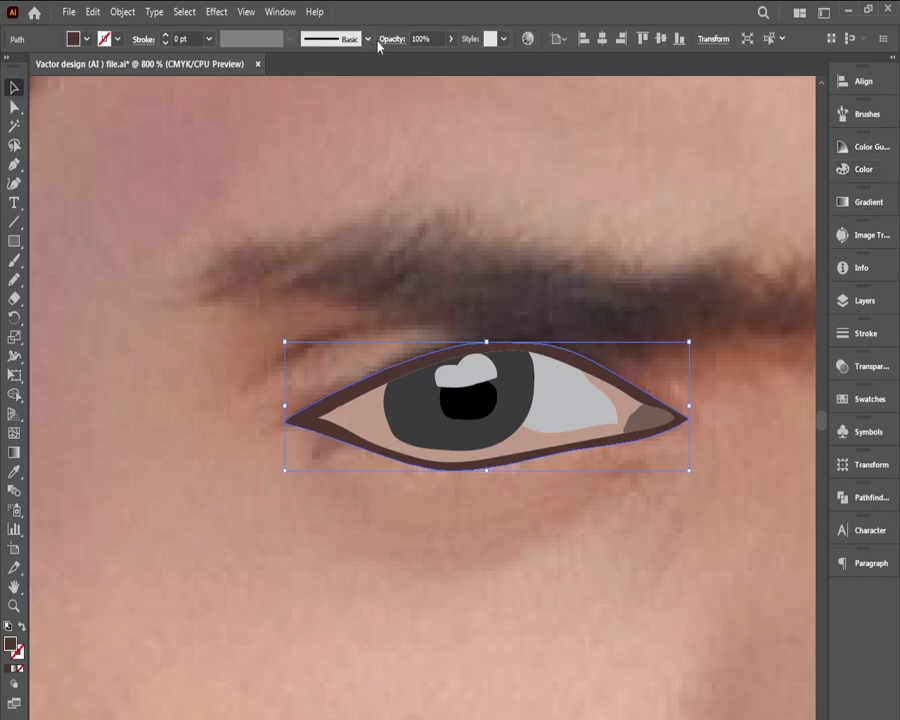
Step: Lower the eyelid outline's opacity to 58% and deselect it
{"action": "left_click", "coordinate": [450, 44]}
{"action": "left_click_drag", "start_coordinate": [434, 63], "coordinate": [428, 62]}
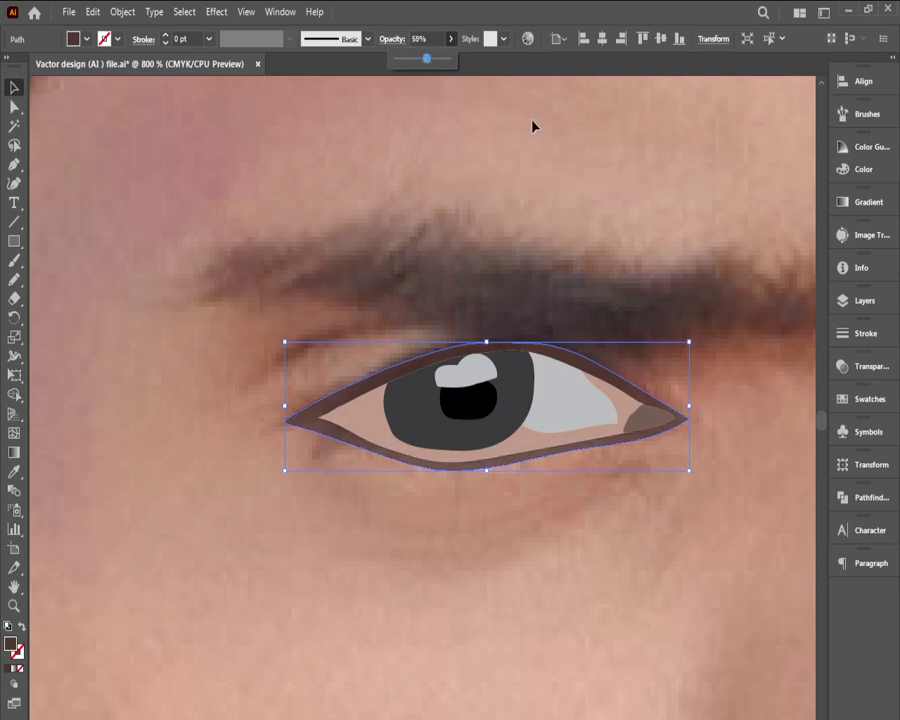
{"action": "left_click", "coordinate": [599, 149]}
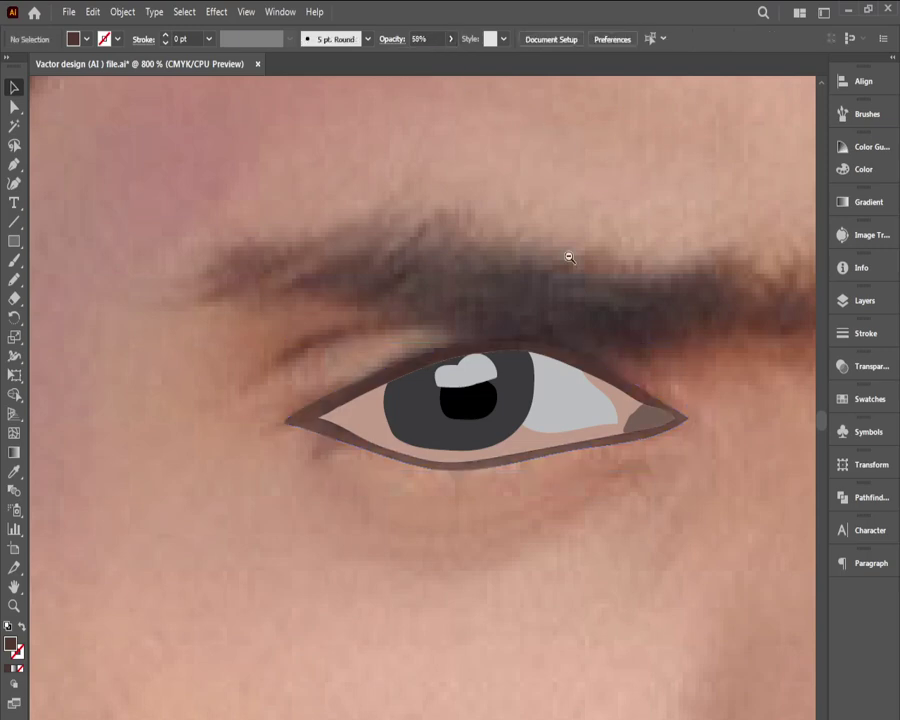
Step: Check the translucent eyelid outline within the whole face and restore its opacity to 100%
{"action": "scroll", "coordinate": [568, 257], "scroll_direction": "down", "scroll_amount": 3}
{"action": "left_click_drag", "start_coordinate": [514, 441], "coordinate": [400, 337]}
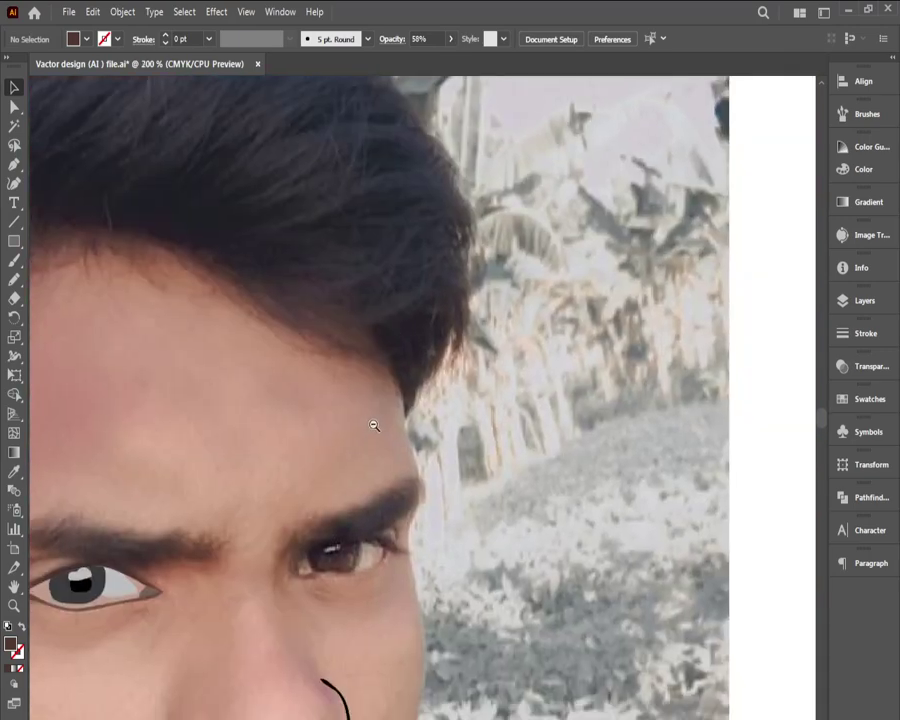
{"action": "scroll", "coordinate": [374, 425], "scroll_direction": "down", "scroll_amount": 2}
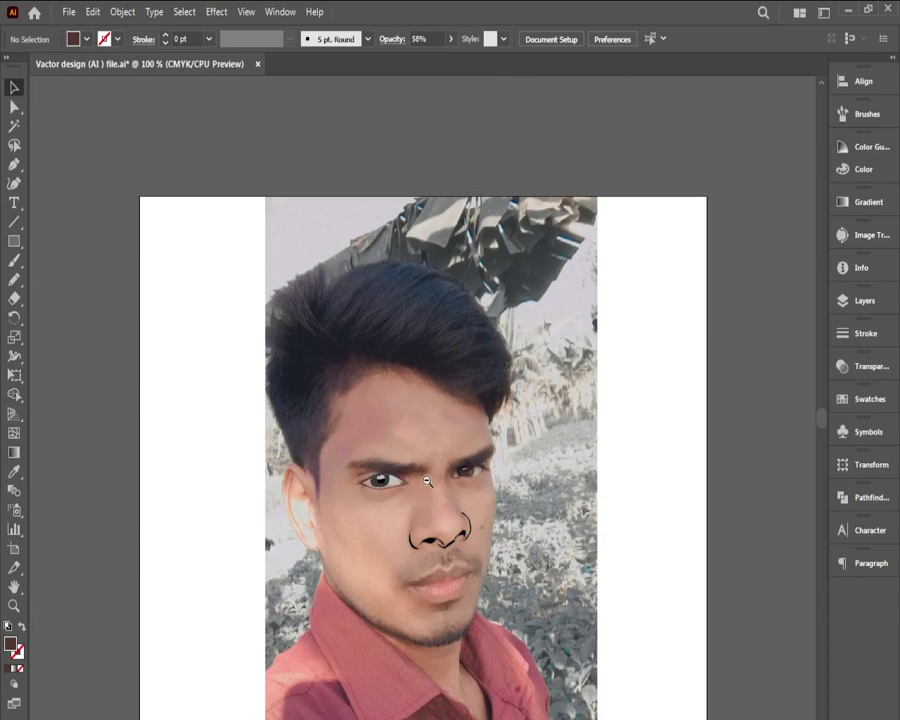
{"action": "scroll", "coordinate": [404, 484], "scroll_direction": "up", "scroll_amount": 5}
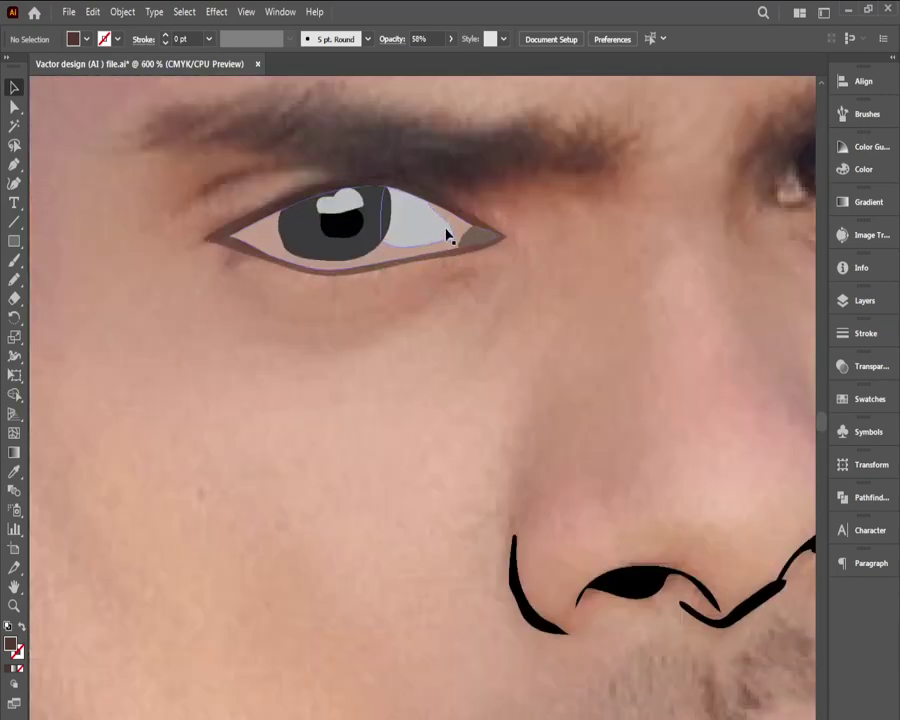
{"action": "left_click", "coordinate": [462, 221]}
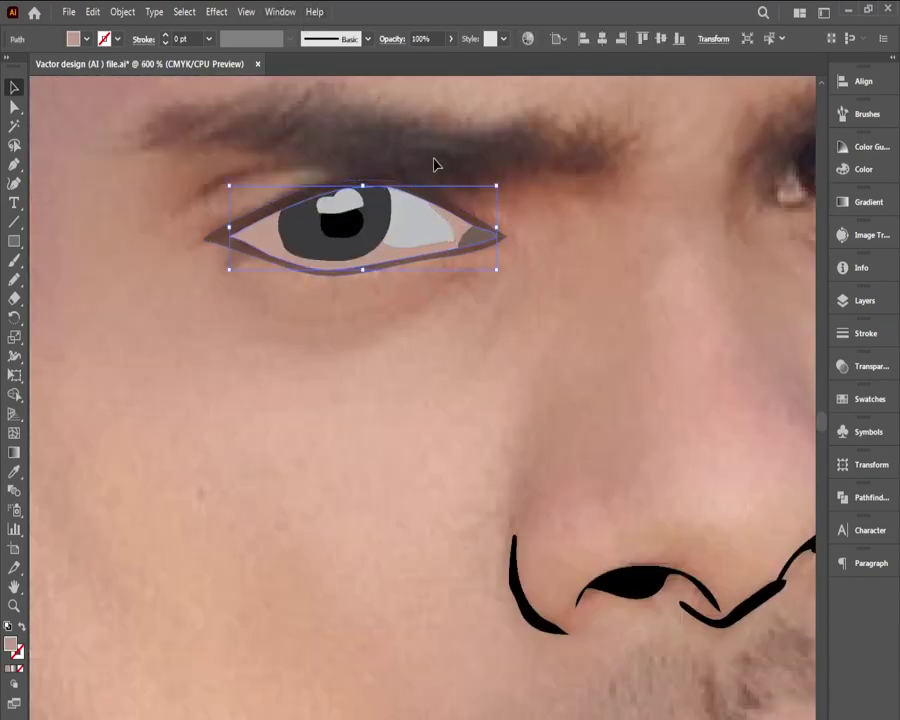
{"action": "left_click", "coordinate": [434, 159]}
{"action": "left_click", "coordinate": [432, 194]}
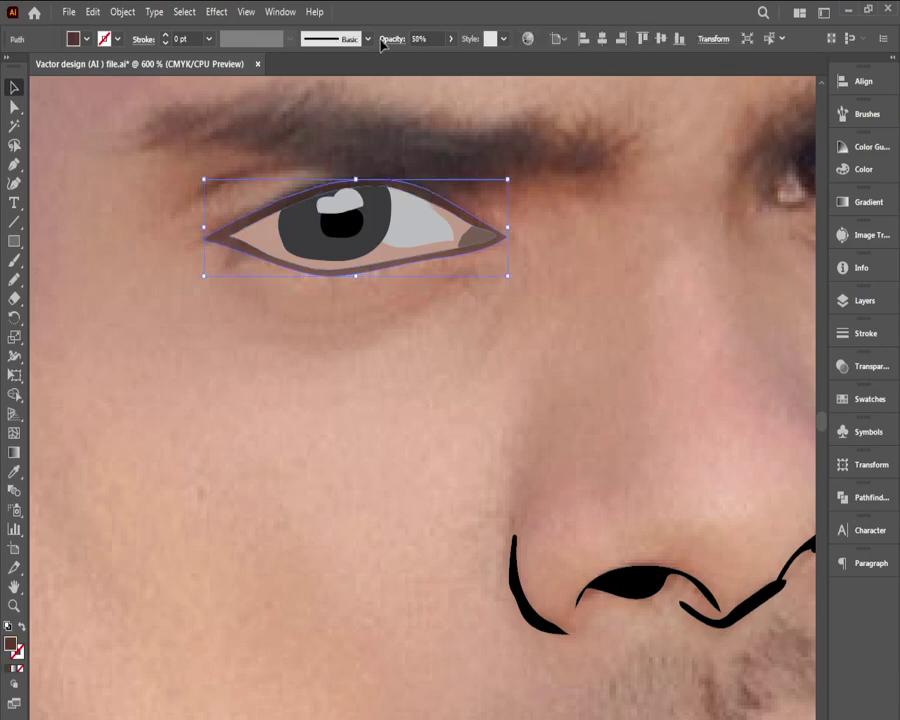
{"action": "left_click", "coordinate": [451, 38]}
{"action": "left_click_drag", "start_coordinate": [426, 58], "coordinate": [448, 58]}
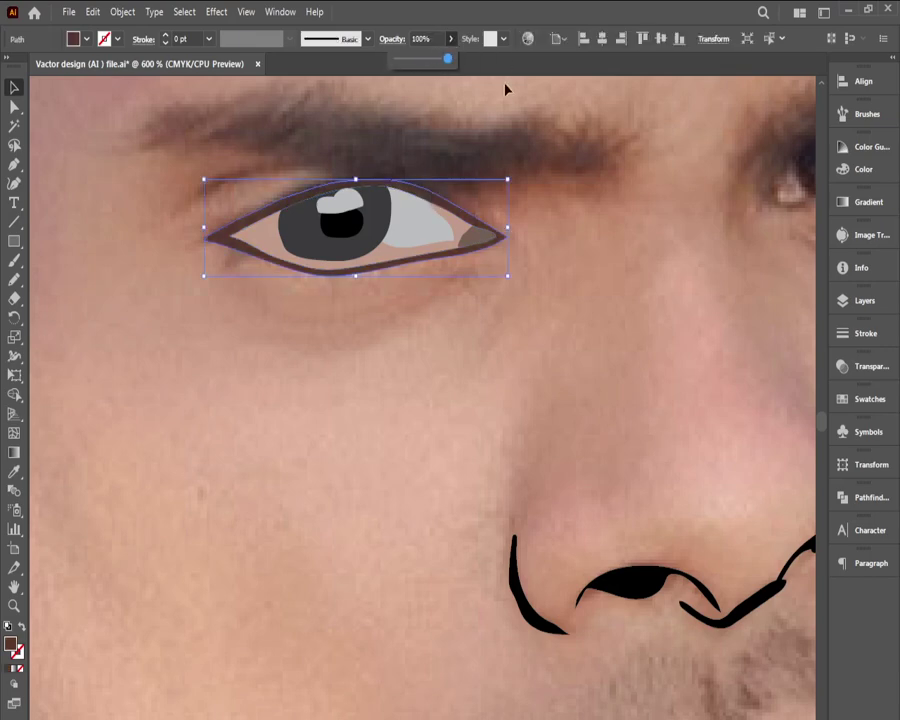
Step: Deselect the eyelid outline and trace a closed freehand outline around the portrait's second, untraced eye with the Pencil tool
{"action": "left_click", "coordinate": [642, 218]}
{"action": "left_click_drag", "start_coordinate": [638, 248], "coordinate": [436, 245]}
{"action": "left_click", "coordinate": [626, 177], "text": "ctrl"}
{"action": "left_click_drag", "start_coordinate": [700, 193], "coordinate": [488, 302]}
{"action": "scroll", "coordinate": [416, 446], "scroll_direction": "up", "scroll_amount": 3}
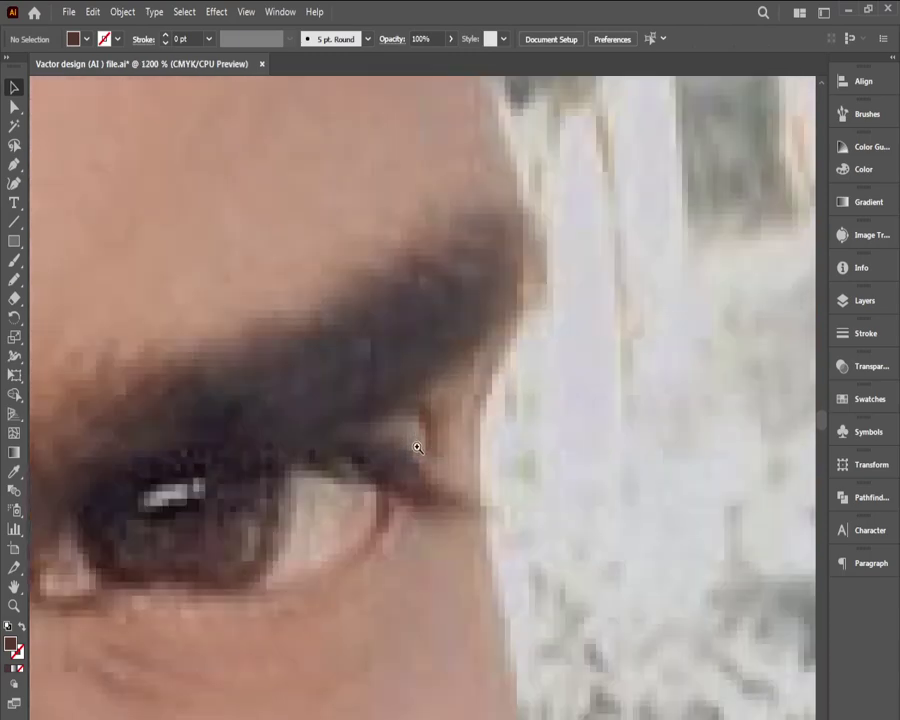
{"action": "scroll", "coordinate": [403, 455], "scroll_direction": "down", "scroll_amount": 4}
{"action": "scroll", "coordinate": [403, 455], "scroll_direction": "down", "scroll_amount": 2}
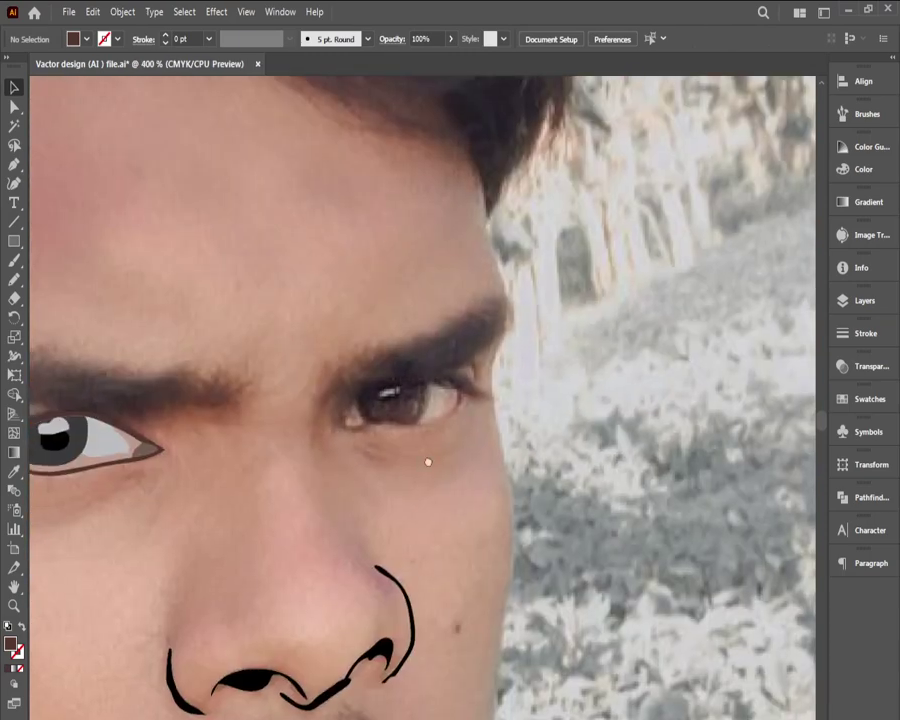
{"action": "scroll", "coordinate": [428, 462], "scroll_direction": "left", "scroll_amount": 3}
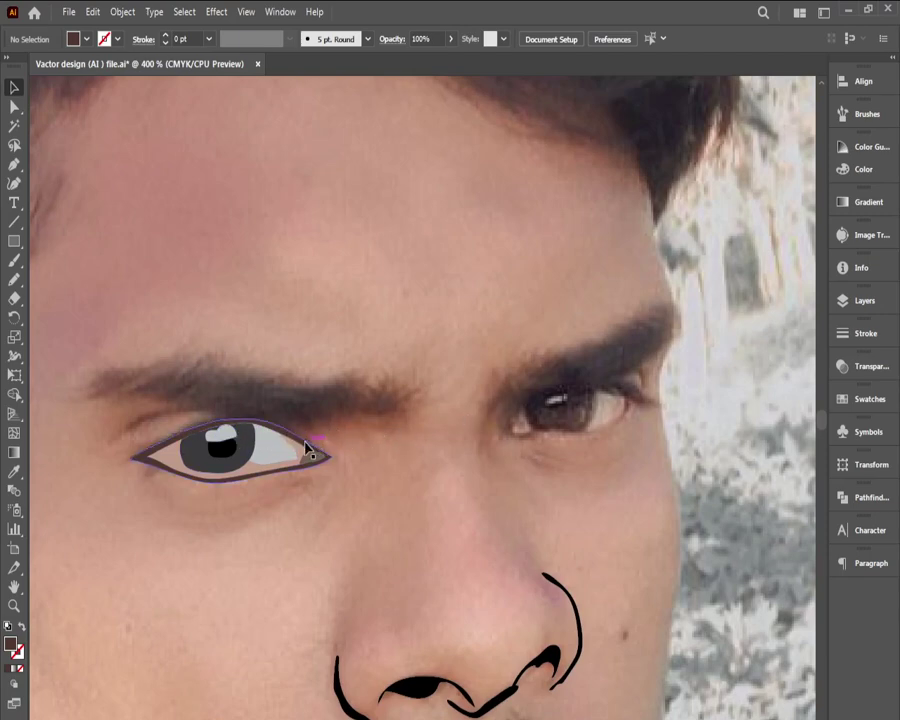
{"action": "left_click", "coordinate": [572, 419], "text": "ctrl"}
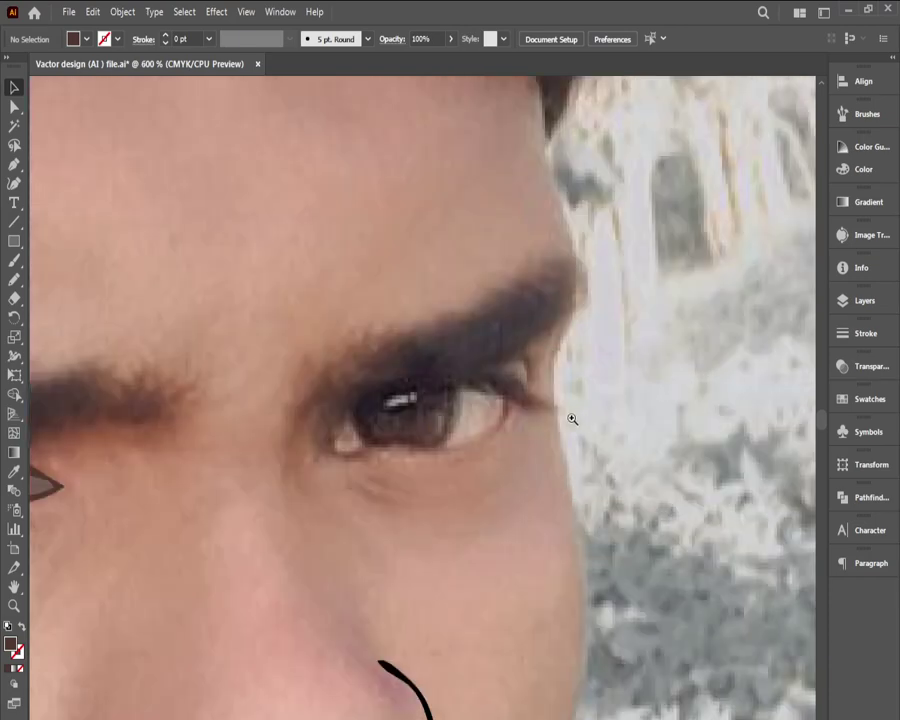
{"action": "left_click", "coordinate": [435, 421]}
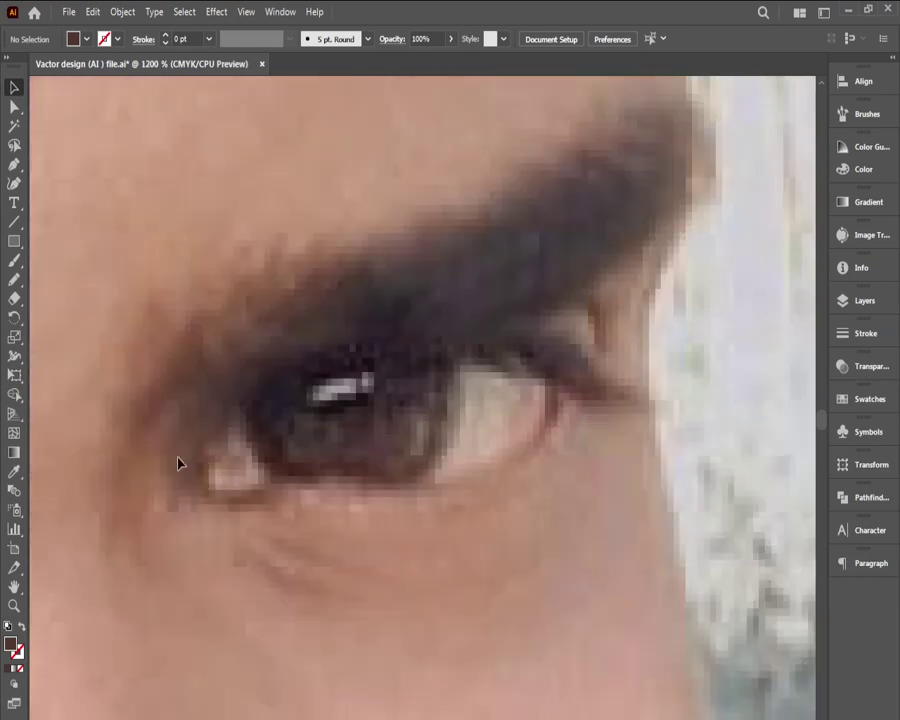
{"action": "left_click", "coordinate": [14, 279]}
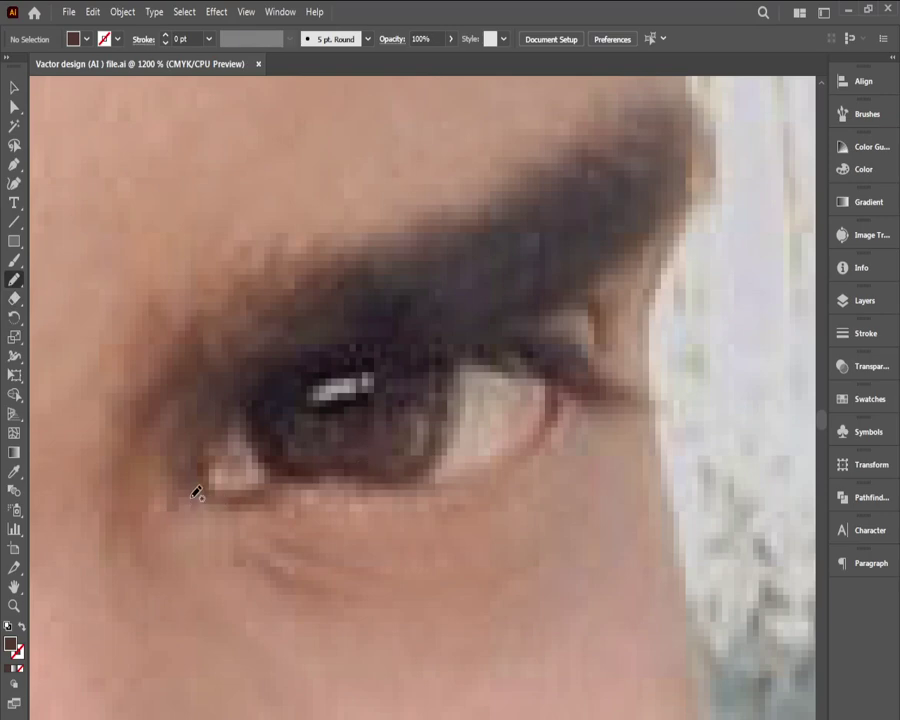
{"action": "mouse_move", "coordinate": [180, 502]}
{"action": "left_mouse_down"}
{"action": "mouse_move", "coordinate": [421, 500]}
{"action": "mouse_move", "coordinate": [496, 483]}
{"action": "mouse_move", "coordinate": [589, 406]}
{"action": "mouse_move", "coordinate": [613, 255]}
{"action": "mouse_move", "coordinate": [577, 254]}
{"action": "mouse_move", "coordinate": [471, 292]}
{"action": "mouse_move", "coordinate": [359, 311]}
{"action": "mouse_move", "coordinate": [238, 349]}
{"action": "mouse_move", "coordinate": [187, 401]}
{"action": "mouse_move", "coordinate": [178, 503]}
{"action": "left_mouse_up"}
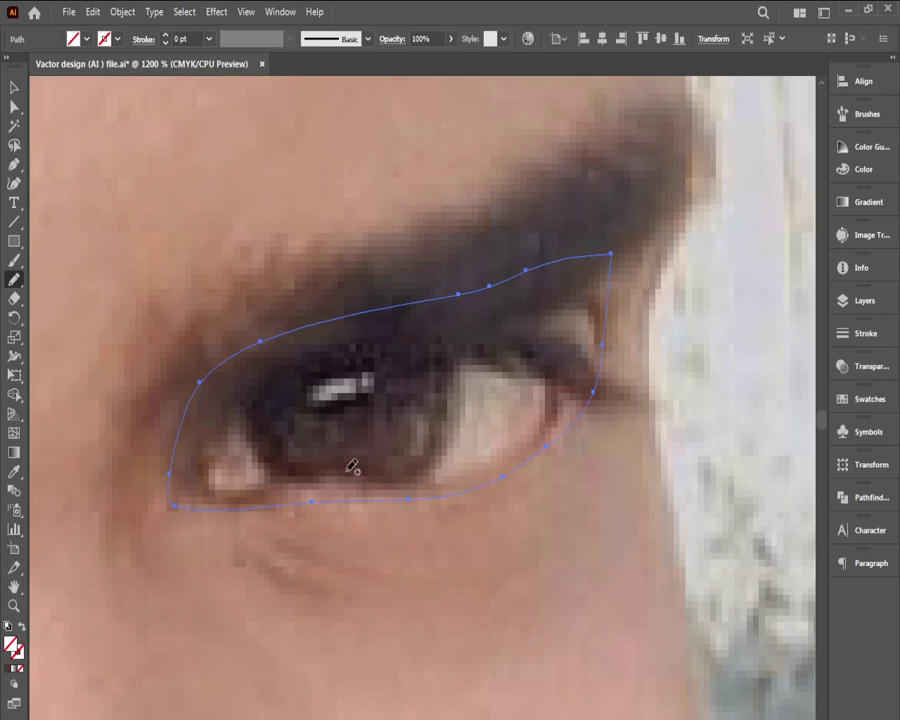
Step: Give the second eye's new outline a black 0.25 pt stroke with no fill and deselect it
{"action": "left_click", "coordinate": [13, 89]}
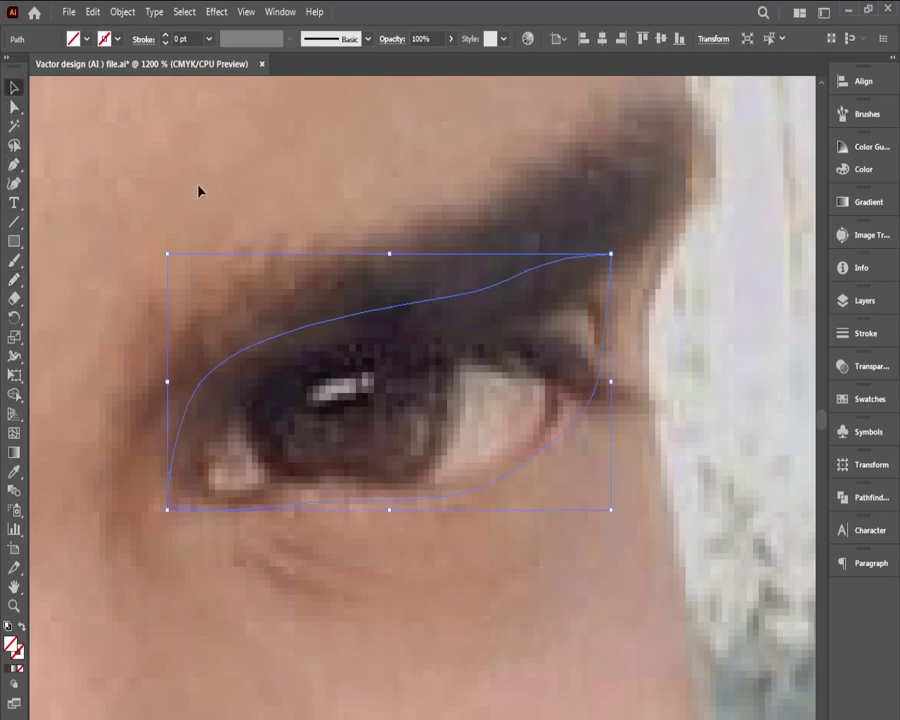
{"action": "left_click", "coordinate": [166, 35]}
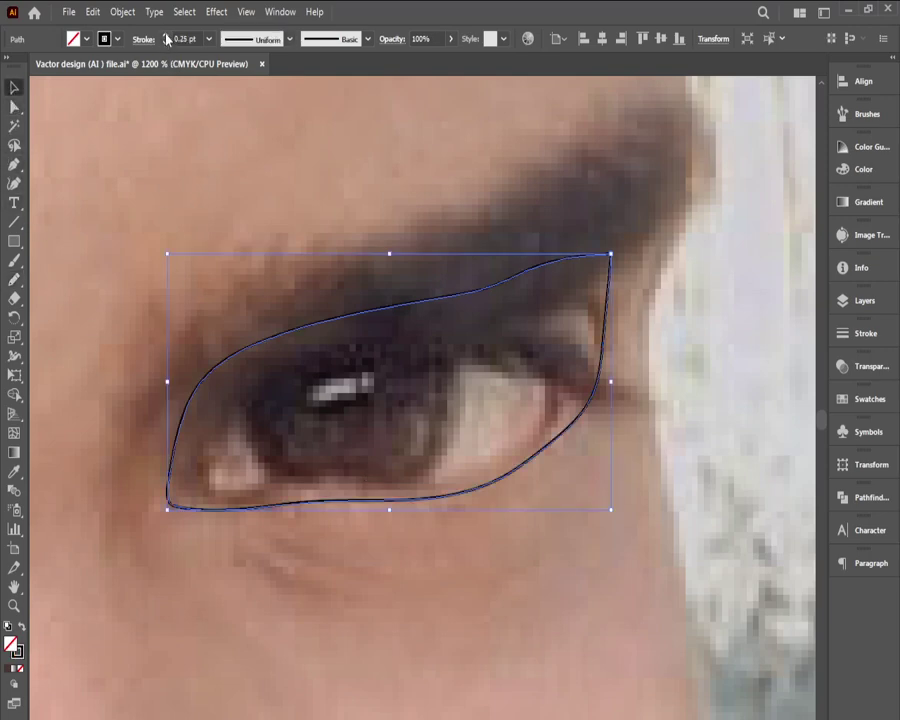
{"action": "key", "text": "a"}
{"action": "left_click", "coordinate": [221, 172]}
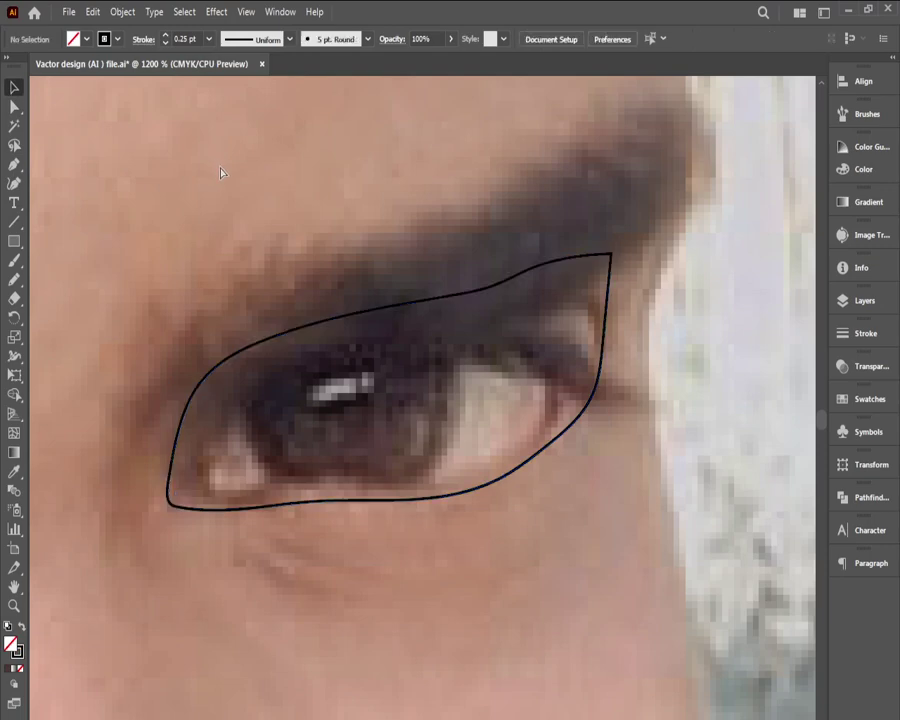
Step: Draw a freehand Pencil line from beside the second eye's inner corner down the side of the nose to just above the black nostril contour
{"action": "left_click", "coordinate": [373, 371], "text": "ctrl"}
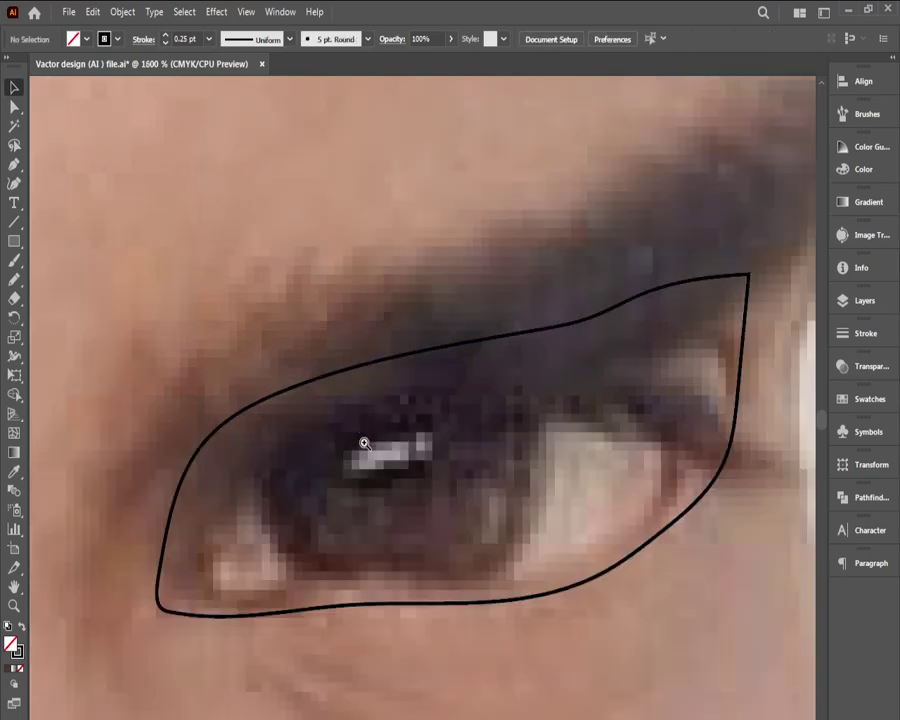
{"action": "left_click_drag", "start_coordinate": [341, 437], "coordinate": [258, 411]}
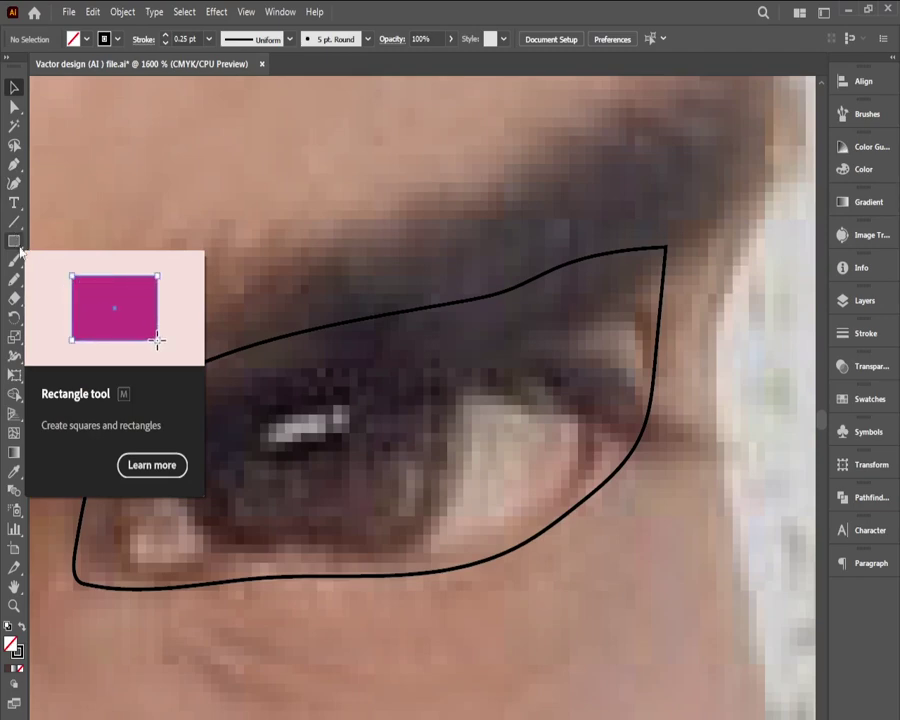
{"action": "left_click", "coordinate": [14, 279]}
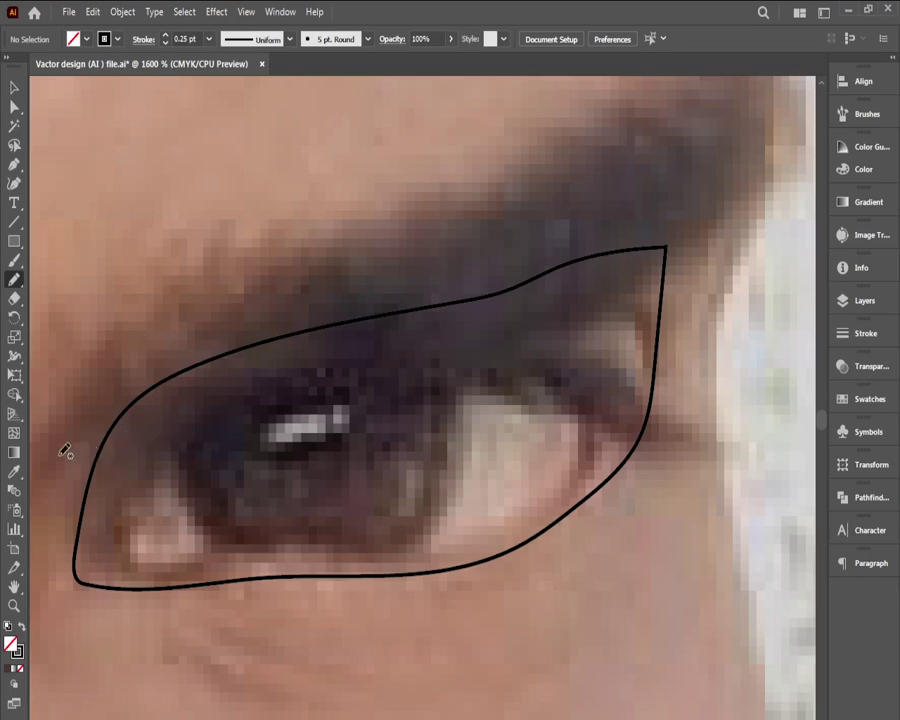
{"action": "left_click", "coordinate": [150, 456], "text": "ctrl+alt"}
{"action": "left_click_drag", "start_coordinate": [150, 456], "coordinate": [2, 458]}
{"action": "scroll", "coordinate": [300, 450], "scroll_direction": "down", "scroll_amount": 1}
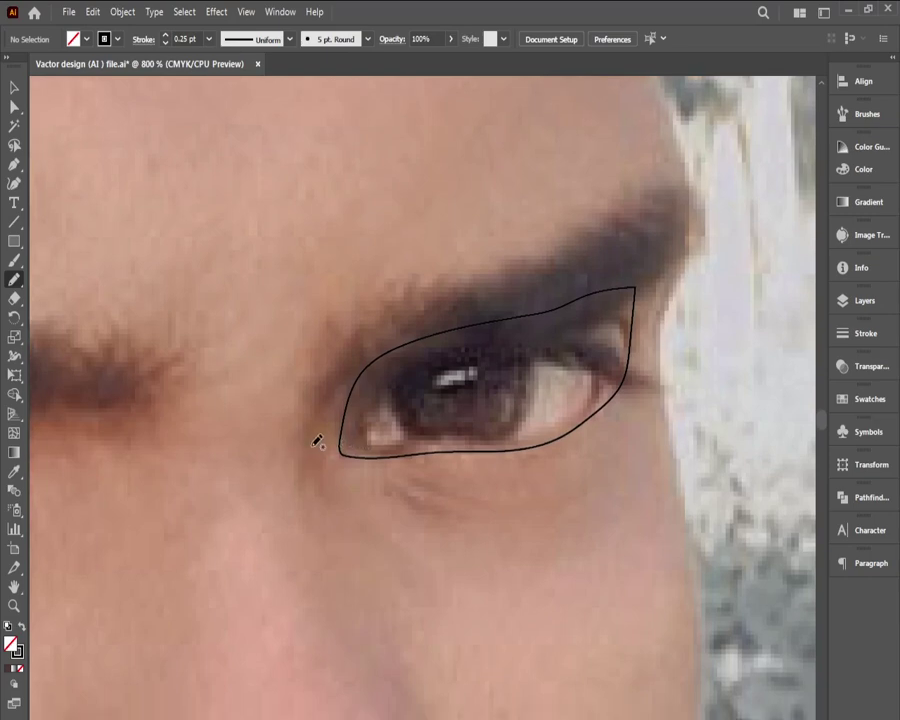
{"action": "scroll", "coordinate": [230, 400], "scroll_direction": "right", "scroll_amount": 3}
{"action": "scroll", "coordinate": [230, 400], "scroll_direction": "down", "scroll_amount": 2}
{"action": "mouse_move", "coordinate": [167, 354]}
{"action": "left_mouse_down"}
{"action": "mouse_move", "coordinate": [150, 411]}
{"action": "mouse_move", "coordinate": [146, 468]}
{"action": "mouse_move", "coordinate": [193, 588]}
{"action": "mouse_move", "coordinate": [258, 664]}
{"action": "left_mouse_up"}
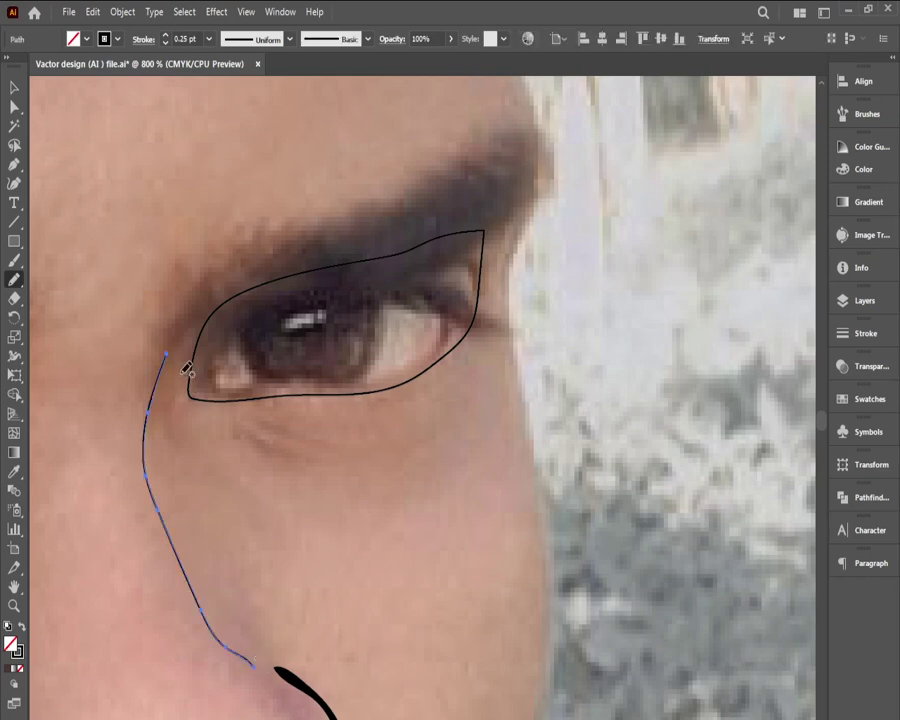
Step: Close the Pencil outline into a narrow strip along the nose bridge, from the eye's inner corner down to the nostril line
{"action": "mouse_move", "coordinate": [183, 368]}
{"action": "left_mouse_down"}
{"action": "mouse_move", "coordinate": [169, 424]}
{"action": "mouse_move", "coordinate": [185, 499]}
{"action": "mouse_move", "coordinate": [215, 577]}
{"action": "mouse_move", "coordinate": [257, 641]}
{"action": "mouse_move", "coordinate": [260, 668]}
{"action": "left_mouse_up"}
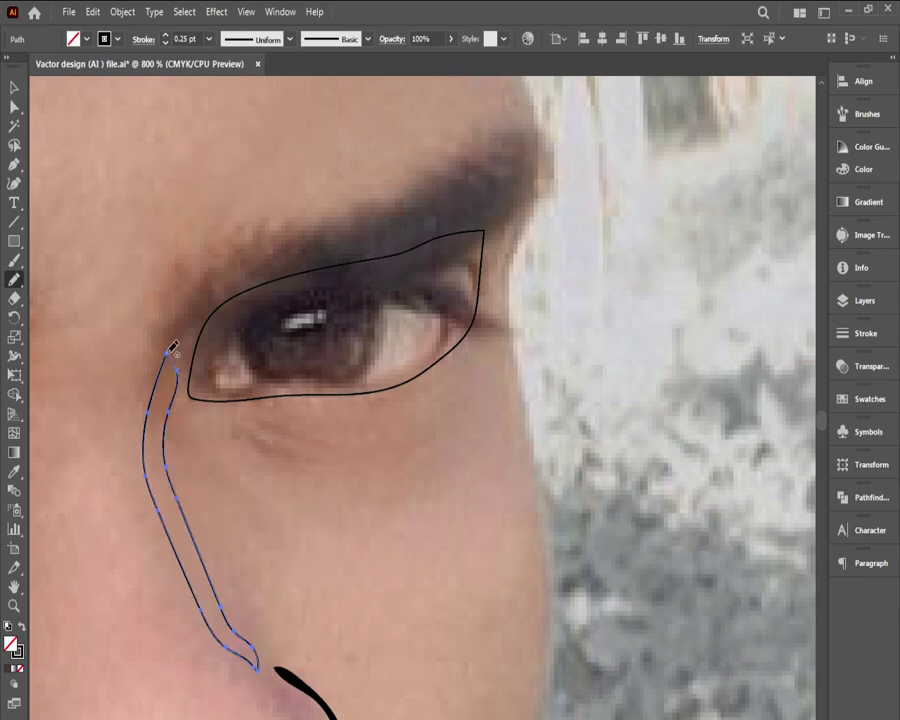
{"action": "left_click_drag", "start_coordinate": [168, 353], "coordinate": [177, 371]}
{"action": "left_click", "coordinate": [14, 88]}
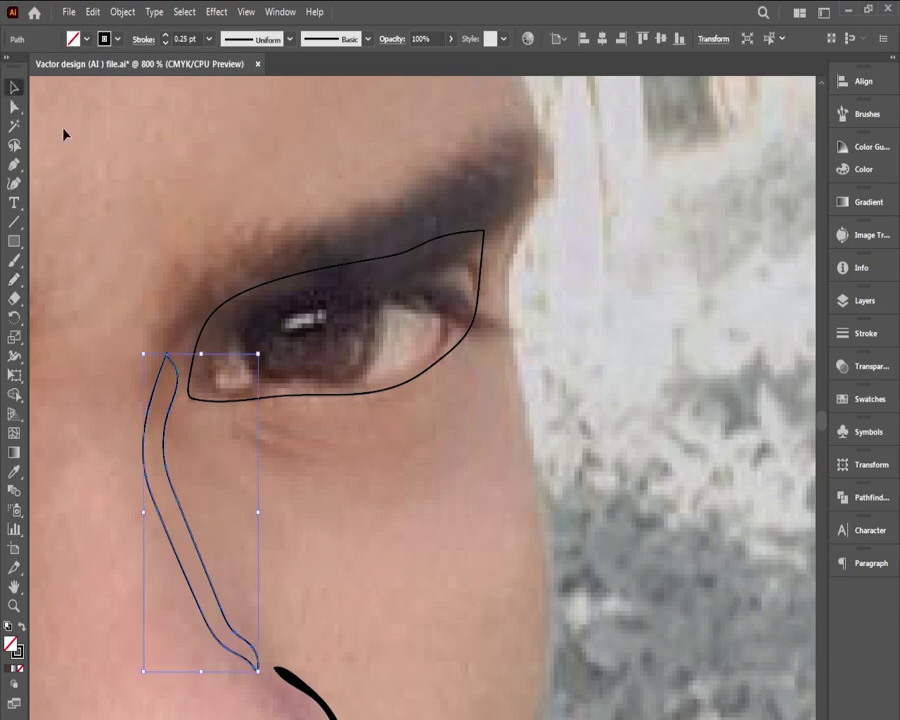
{"action": "left_click", "coordinate": [144, 229]}
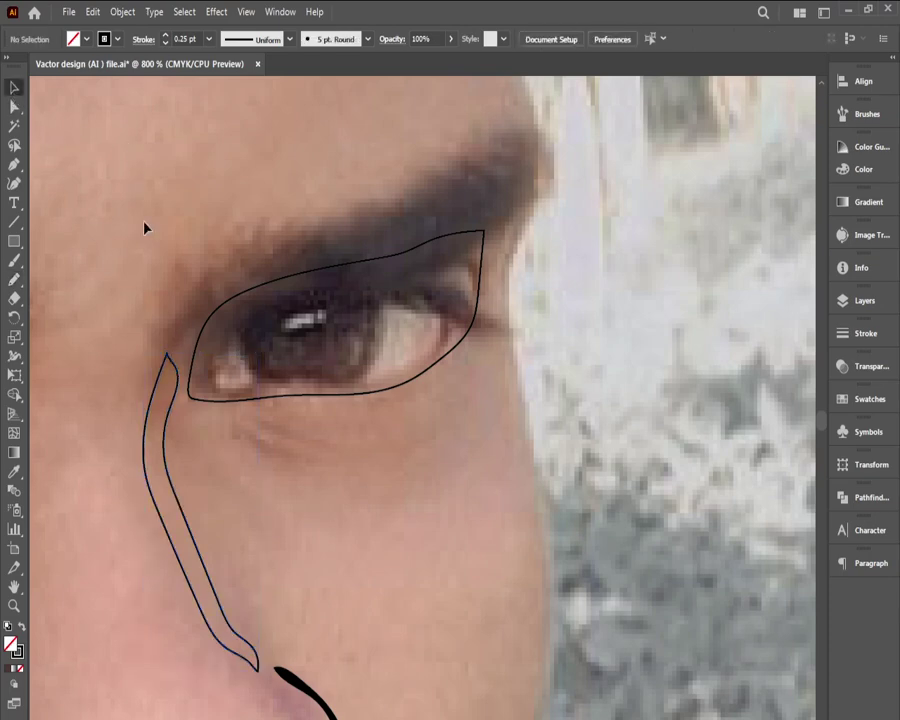
Step: Fill the narrow nose-shadow strip with the brownish skin colour sampled from the photo beside the nose, without a stroke
{"action": "left_click", "coordinate": [168, 370]}
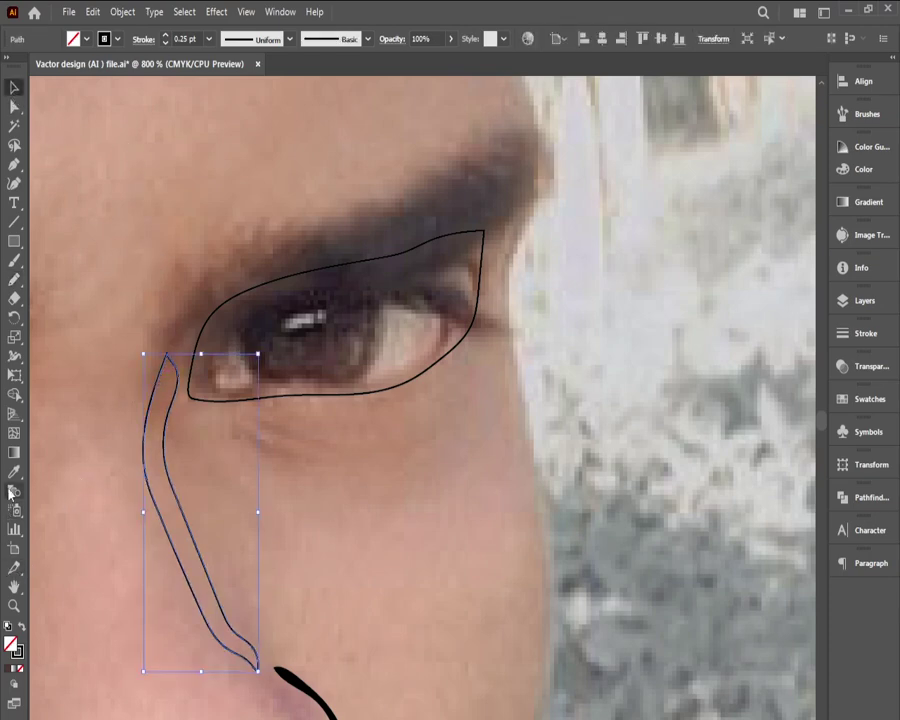
{"action": "left_click", "coordinate": [14, 471]}
{"action": "left_click", "coordinate": [167, 490]}
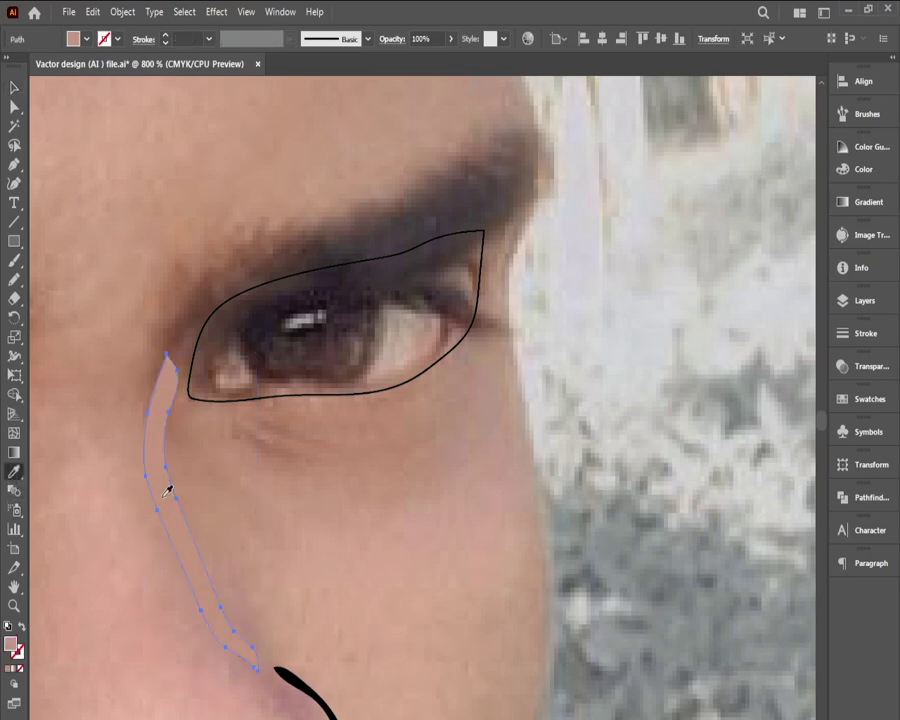
{"action": "left_click", "coordinate": [12, 84]}
{"action": "left_click", "coordinate": [105, 160]}
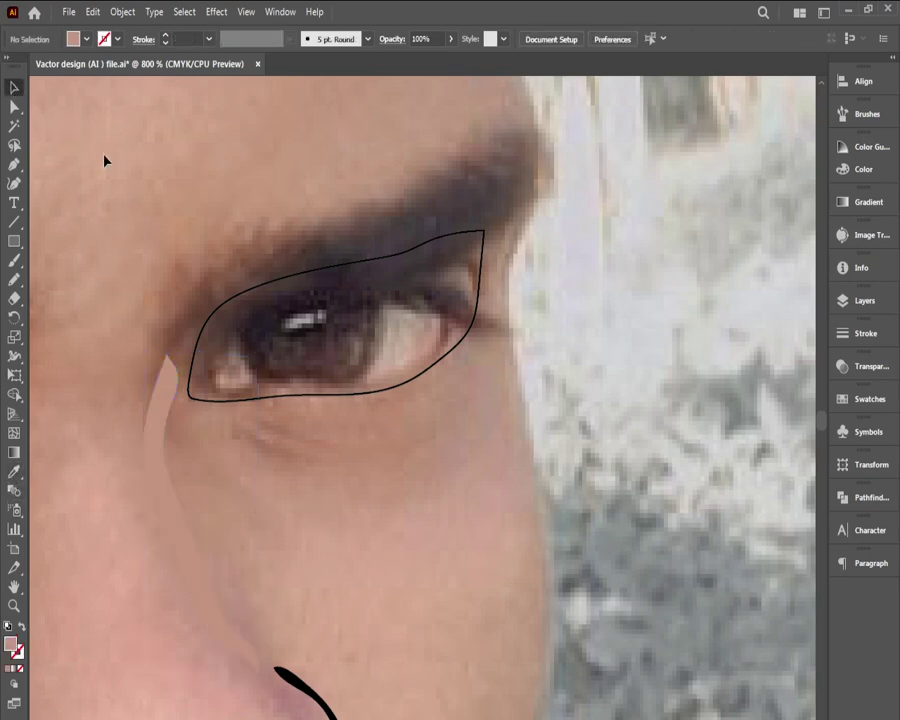
Step: Trace the upper edge of the eyebrow above the unfinished eye with the Pencil, adding jagged hair tips up to its outer end
{"action": "left_click", "coordinate": [176, 366], "text": "ctrl"}
{"action": "left_click", "coordinate": [176, 365], "text": "ctrl"}
{"action": "left_click_drag", "start_coordinate": [124, 418], "coordinate": [60, 394]}
{"action": "left_click_drag", "start_coordinate": [405, 450], "coordinate": [36, 407]}
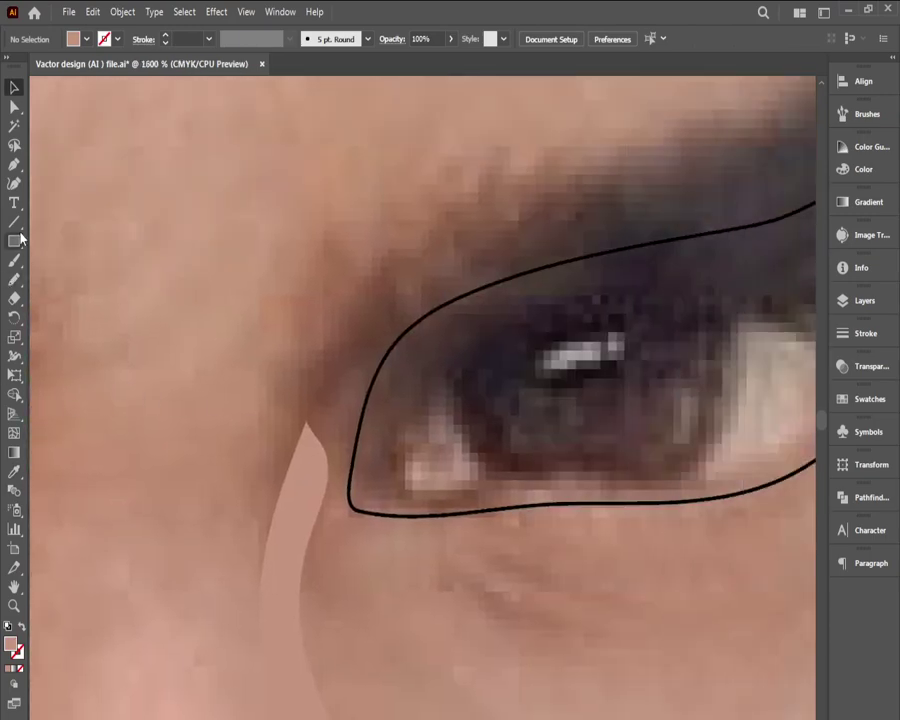
{"action": "left_click", "coordinate": [14, 282]}
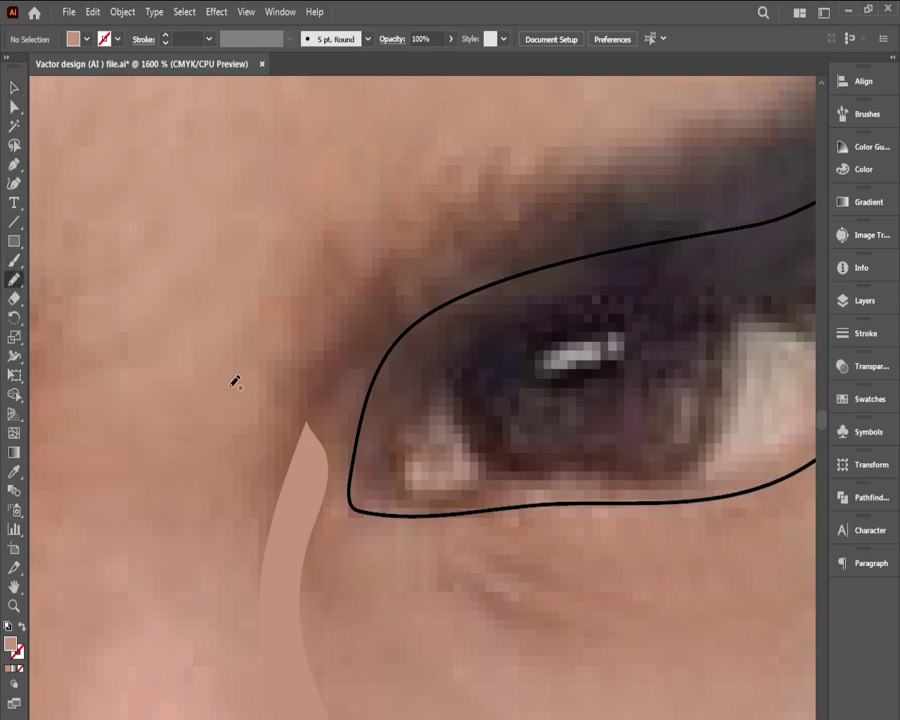
{"action": "mouse_move", "coordinate": [317, 404]}
{"action": "left_mouse_down"}
{"action": "mouse_move", "coordinate": [347, 340]}
{"action": "mouse_move", "coordinate": [410, 287]}
{"action": "mouse_move", "coordinate": [563, 206]}
{"action": "mouse_move", "coordinate": [207, 382]}
{"action": "mouse_move", "coordinate": [212, 350]}
{"action": "mouse_move", "coordinate": [283, 317]}
{"action": "mouse_move", "coordinate": [388, 289]}
{"action": "mouse_move", "coordinate": [420, 273]}
{"action": "mouse_move", "coordinate": [492, 207]}
{"action": "mouse_move", "coordinate": [551, 181]}
{"action": "left_mouse_up"}
{"action": "left_click_drag", "start_coordinate": [605, 151], "coordinate": [631, 121]}
{"action": "mouse_move", "coordinate": [458, 303]}
{"action": "left_mouse_down"}
{"action": "mouse_move", "coordinate": [307, 406]}
{"action": "mouse_move", "coordinate": [102, 521]}
{"action": "left_mouse_up"}
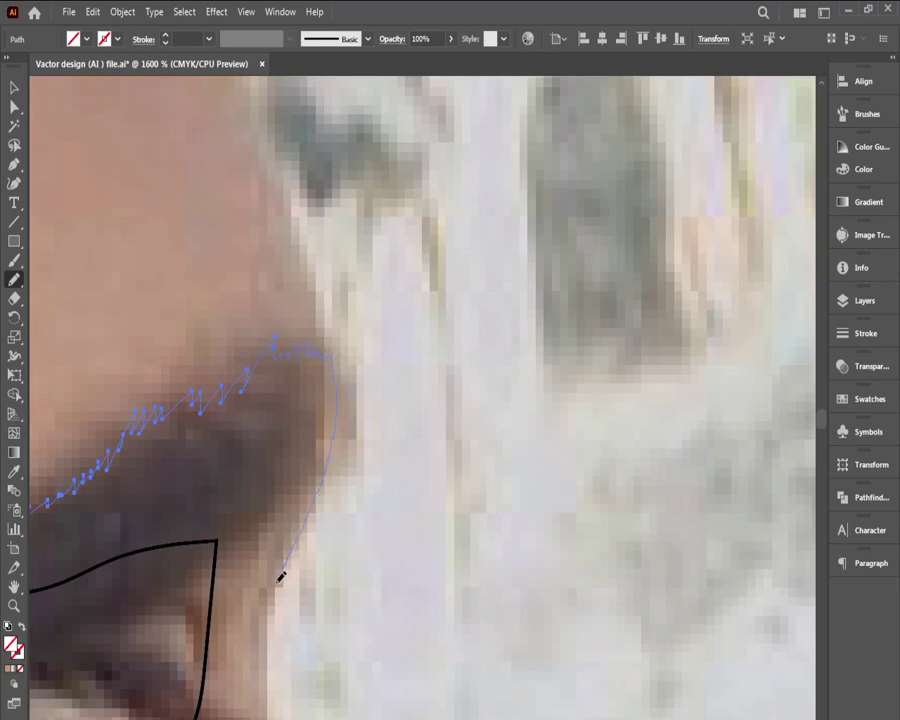
Step: Trace the eyebrow's lower edge back over the eye and close the outline at its inner starting point
{"action": "scroll", "coordinate": [273, 593], "scroll_direction": "down", "scroll_amount": 5}
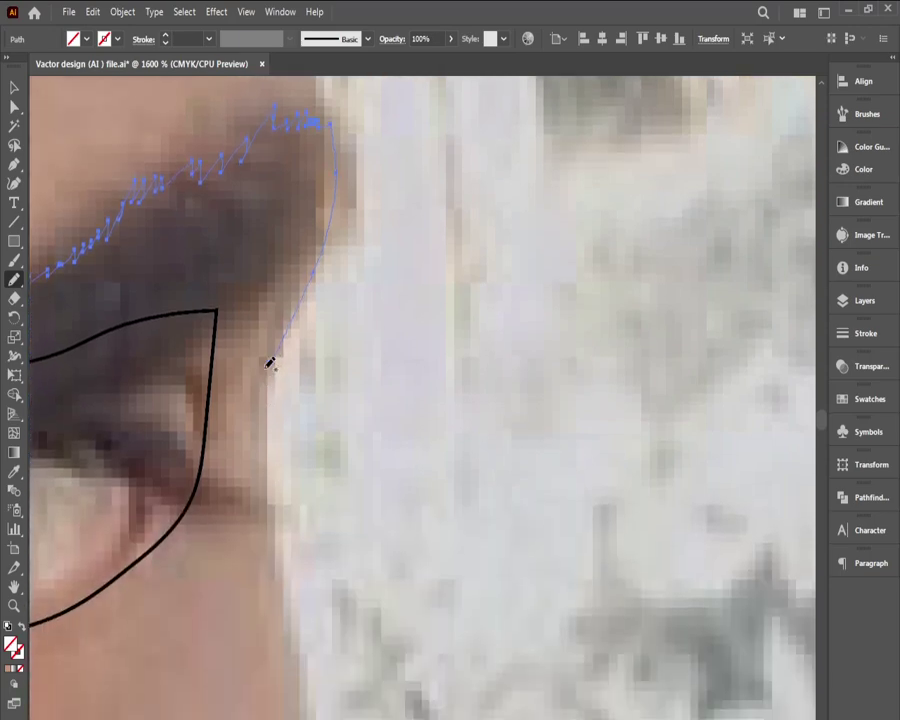
{"action": "left_click_drag", "start_coordinate": [301, 289], "coordinate": [325, 240]}
{"action": "left_click_drag", "start_coordinate": [255, 303], "coordinate": [111, 379]}
{"action": "left_click_drag", "start_coordinate": [169, 405], "coordinate": [344, 385]}
{"action": "scroll", "coordinate": [344, 385], "scroll_direction": "left", "scroll_amount": 3}
{"action": "scroll", "coordinate": [344, 385], "scroll_direction": "down", "scroll_amount": 1}
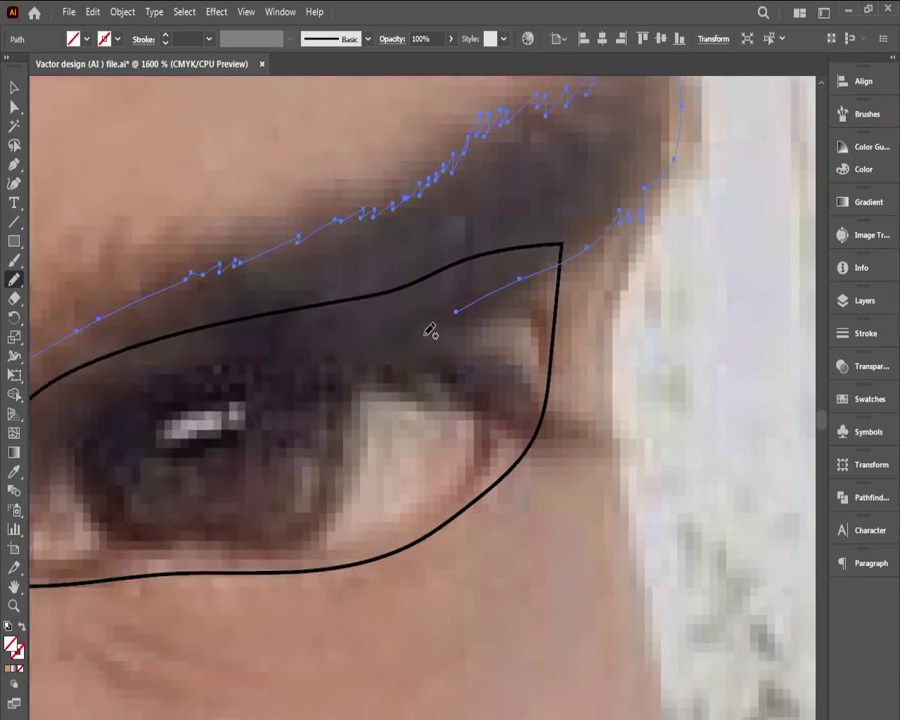
{"action": "mouse_move", "coordinate": [428, 333]}
{"action": "left_mouse_down"}
{"action": "mouse_move", "coordinate": [179, 364]}
{"action": "mouse_move", "coordinate": [113, 383]}
{"action": "mouse_move", "coordinate": [452, 406]}
{"action": "mouse_move", "coordinate": [440, 376]}
{"action": "mouse_move", "coordinate": [291, 444]}
{"action": "mouse_move", "coordinate": [281, 468]}
{"action": "left_mouse_up"}
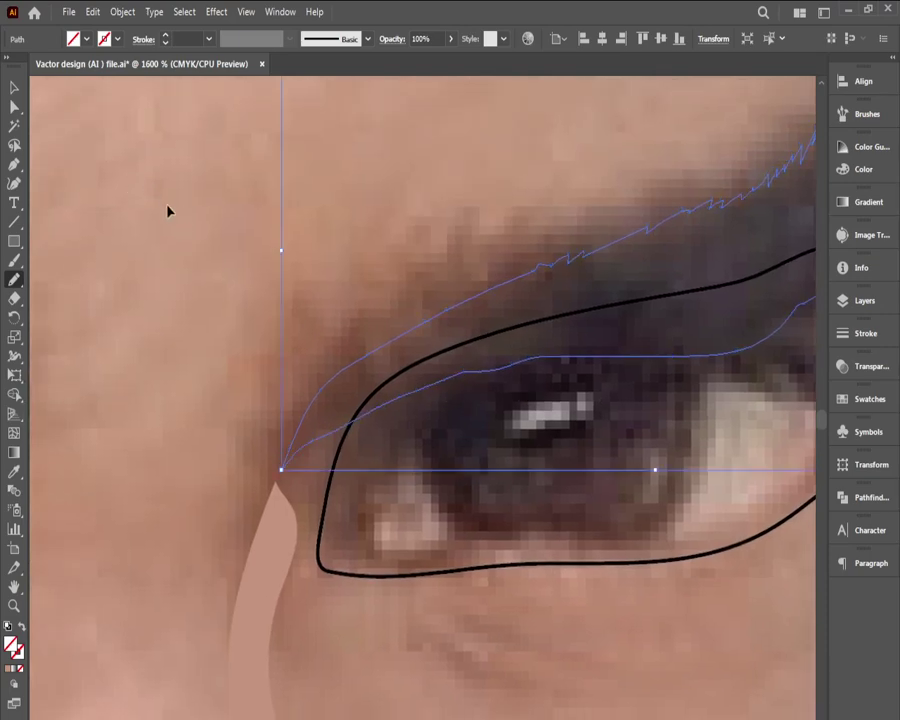
Step: Fill the closed eyebrow outline with the black swatch and deselect it
{"action": "left_click", "coordinate": [87, 39]}
{"action": "left_click", "coordinate": [38, 64]}
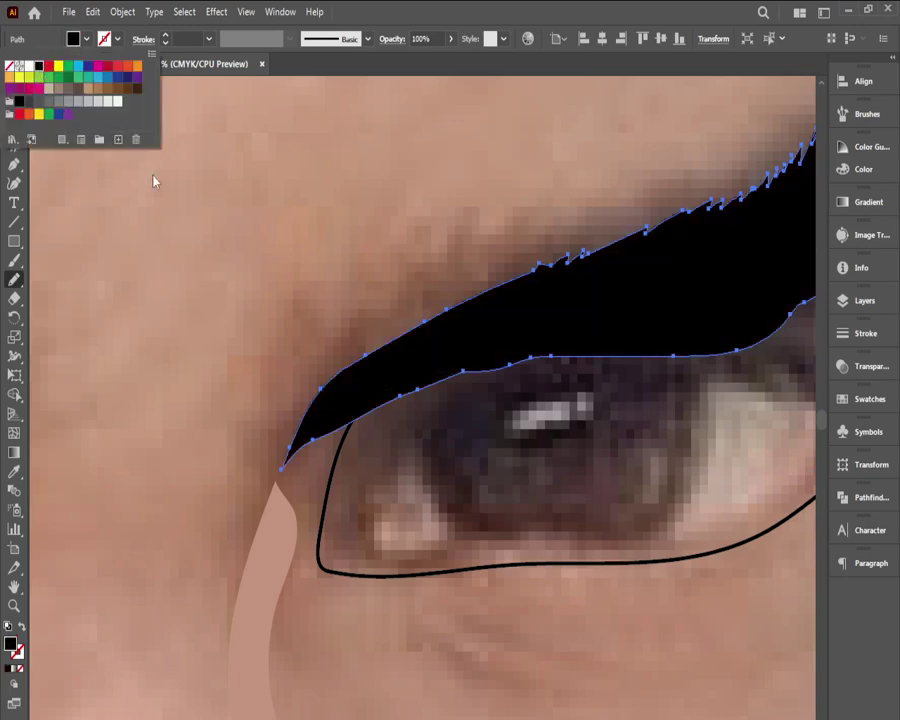
{"action": "left_click", "coordinate": [339, 237], "text": "ctrl+alt"}
{"action": "left_click", "coordinate": [339, 237], "text": "ctrl+alt"}
{"action": "left_click", "coordinate": [339, 237], "text": "ctrl+alt"}
{"action": "left_click_drag", "start_coordinate": [471, 329], "coordinate": [226, 241]}
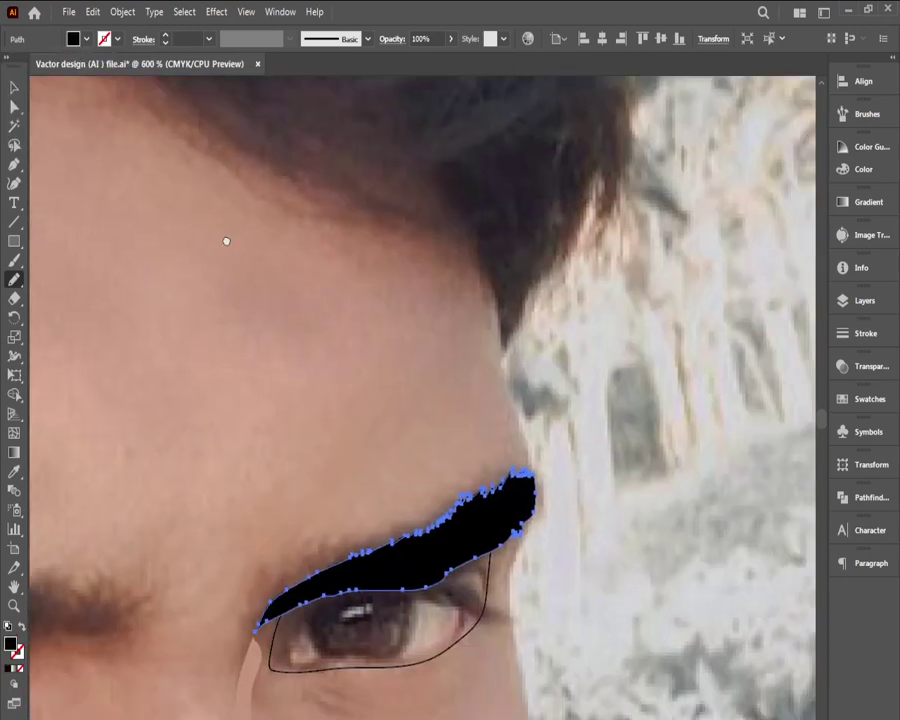
{"action": "left_click", "coordinate": [14, 88]}
{"action": "left_click", "coordinate": [78, 146]}
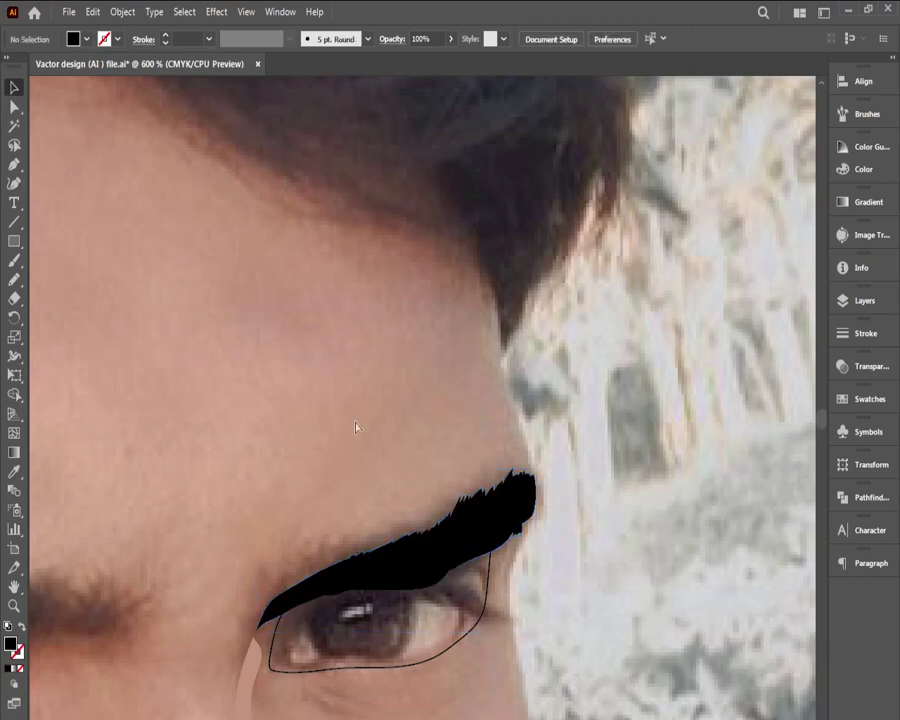
Step: Show all hidden artwork over the photo, view the whole portrait and clear the selection
{"action": "left_click", "coordinate": [357, 466], "text": "ctrl"}
{"action": "left_click_drag", "start_coordinate": [416, 539], "coordinate": [286, 365]}
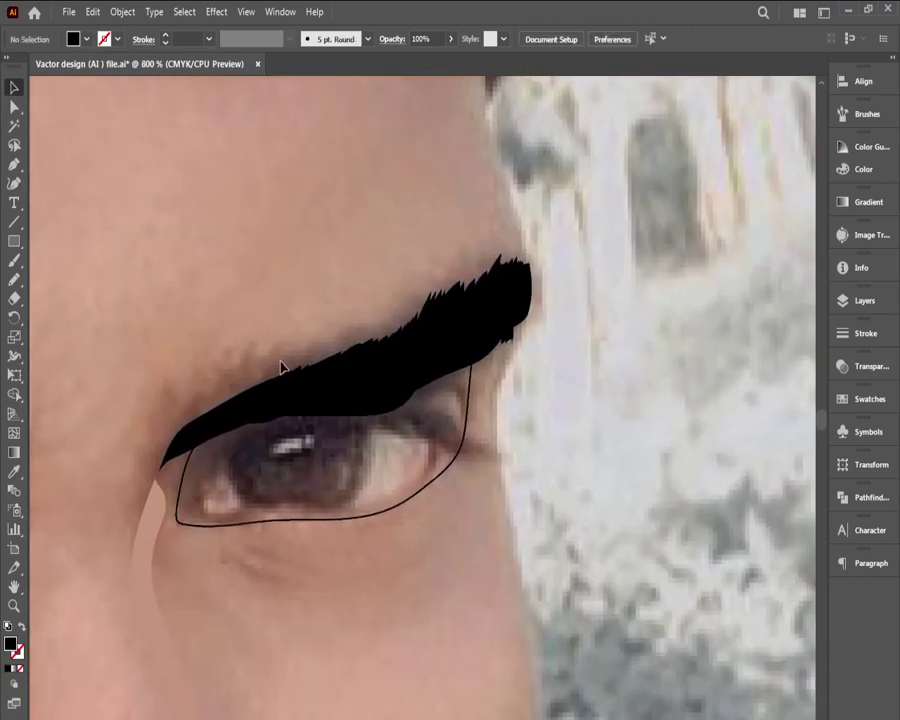
{"action": "left_click", "coordinate": [307, 382], "text": "ctrl+alt"}
{"action": "left_click", "coordinate": [307, 382], "text": "ctrl+alt"}
{"action": "left_click_drag", "start_coordinate": [331, 415], "coordinate": [301, 400]}
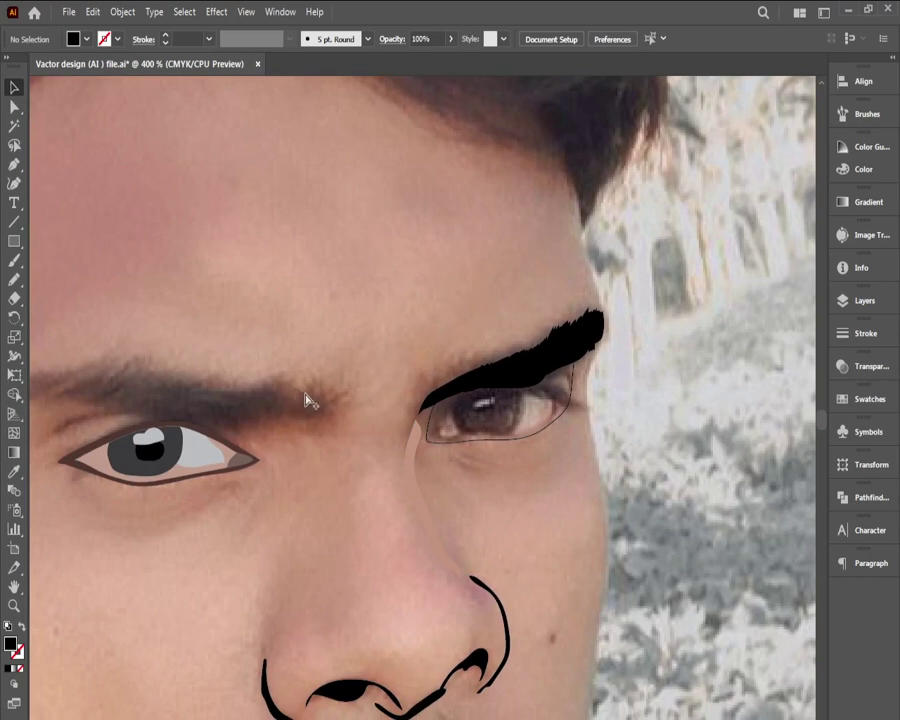
{"action": "key", "text": "ctrl+alt+3"}
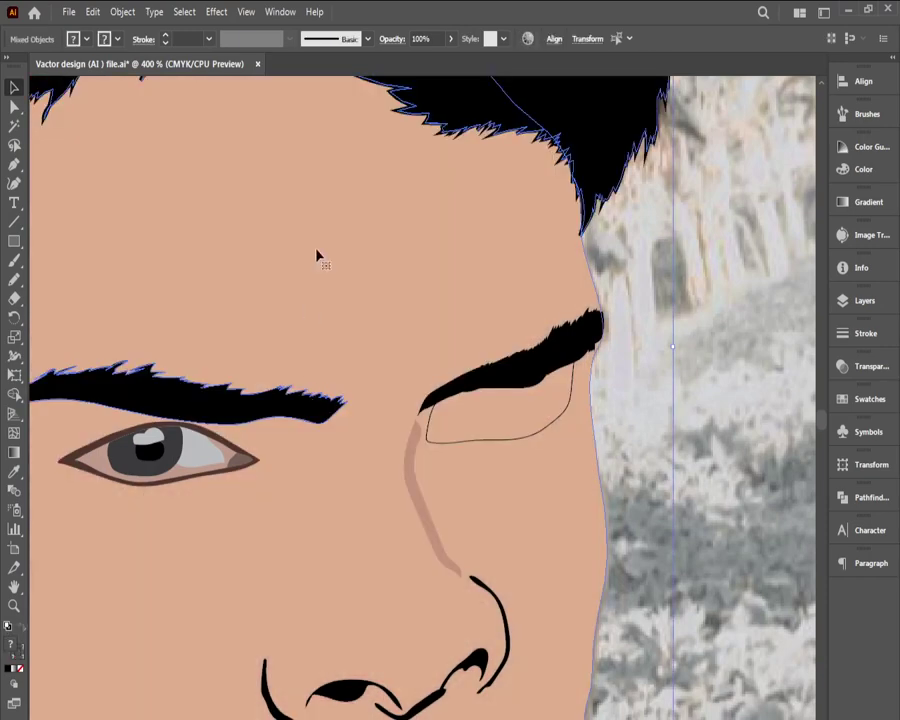
{"action": "key", "text": "space"}
{"action": "left_click", "coordinate": [307, 276], "text": "ctrl+alt"}
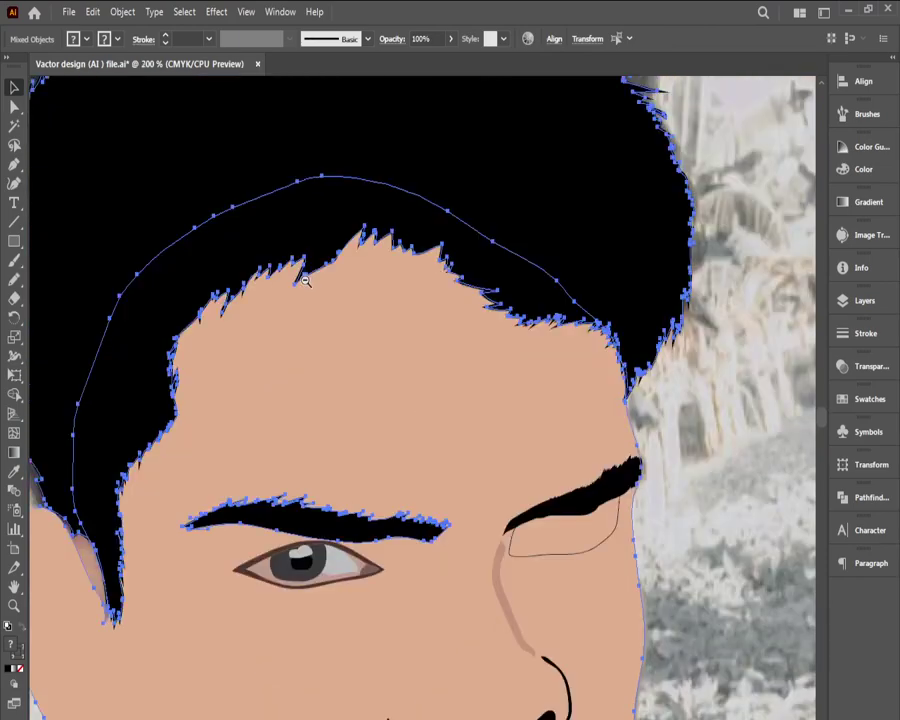
{"action": "left_click", "coordinate": [307, 292], "text": "ctrl+alt"}
{"action": "left_click", "coordinate": [307, 294], "text": "ctrl+alt"}
{"action": "left_click", "coordinate": [329, 341], "text": "ctrl+alt"}
{"action": "left_click_drag", "start_coordinate": [352, 421], "coordinate": [201, 230]}
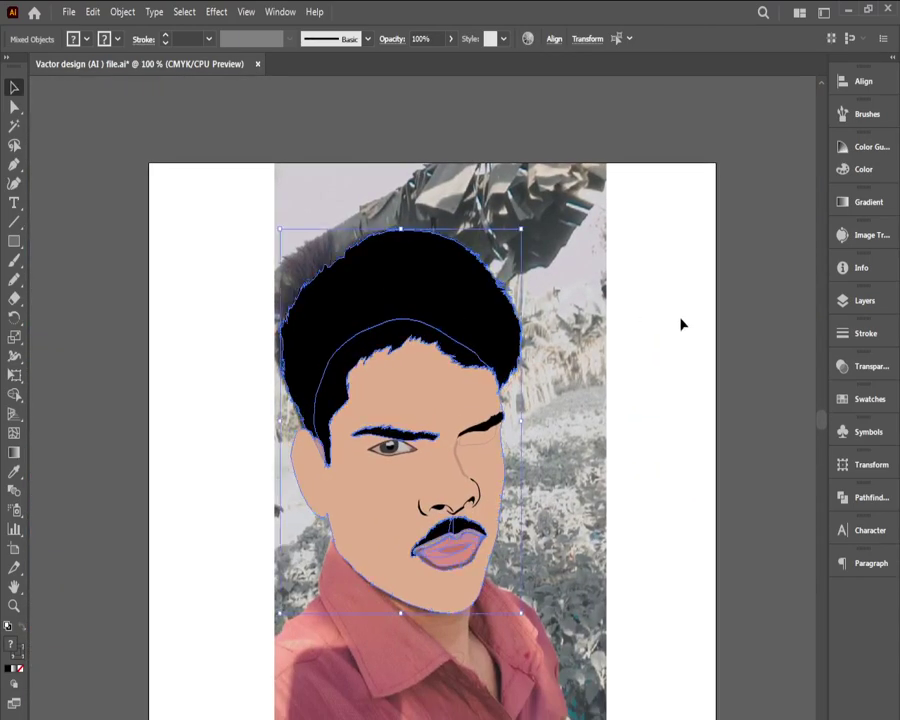
{"action": "left_click", "coordinate": [765, 251]}
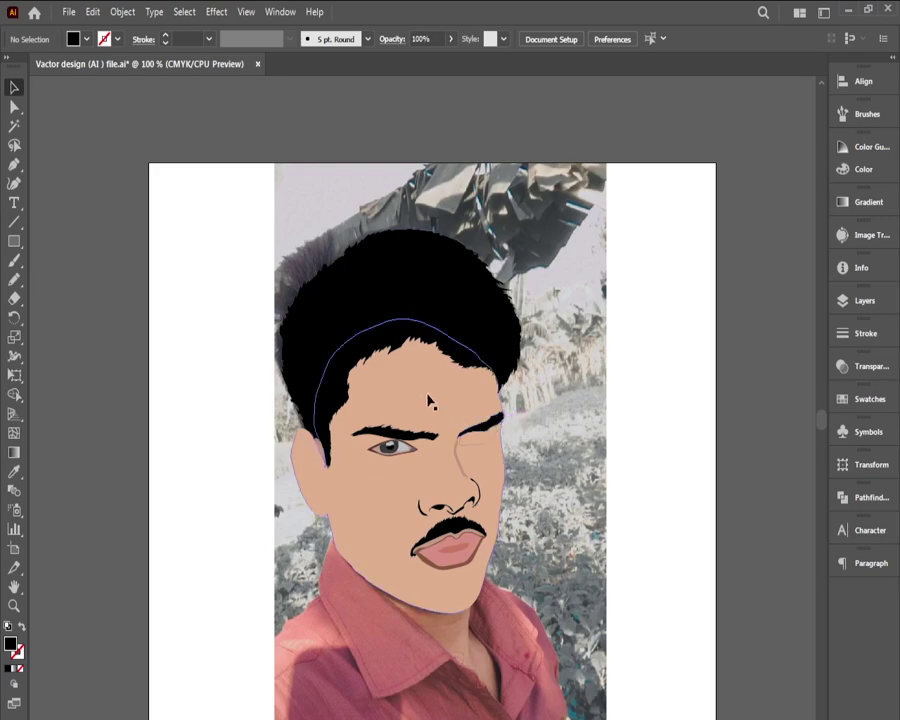
Step: Hide the skin-coloured face shape and lock the black hair shape
{"action": "key", "text": "ctrl+equal"}
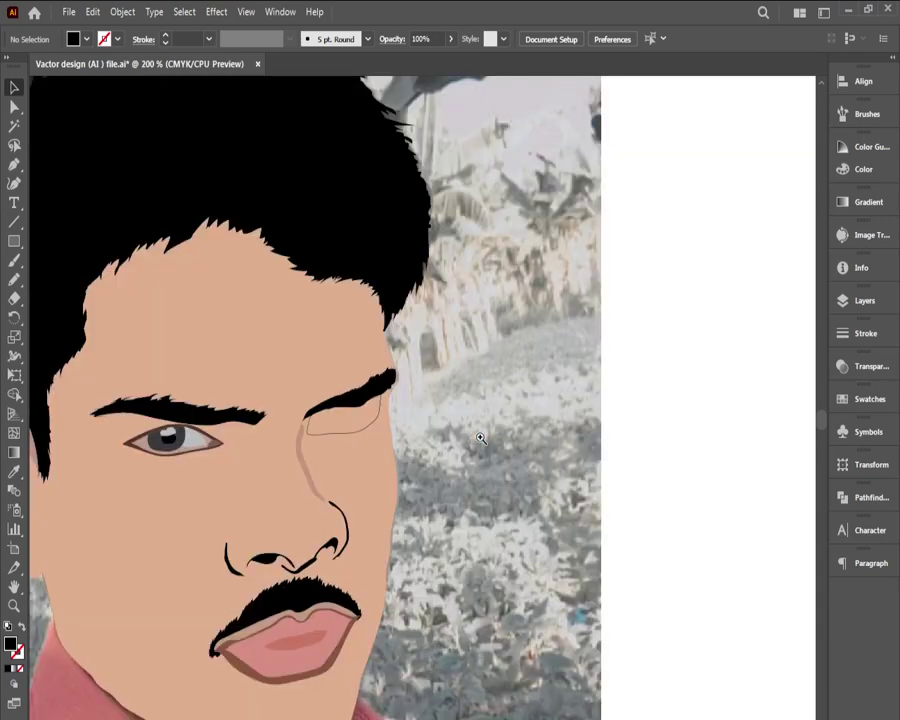
{"action": "left_click", "coordinate": [307, 367]}
{"action": "key", "text": "ctrl+3"}
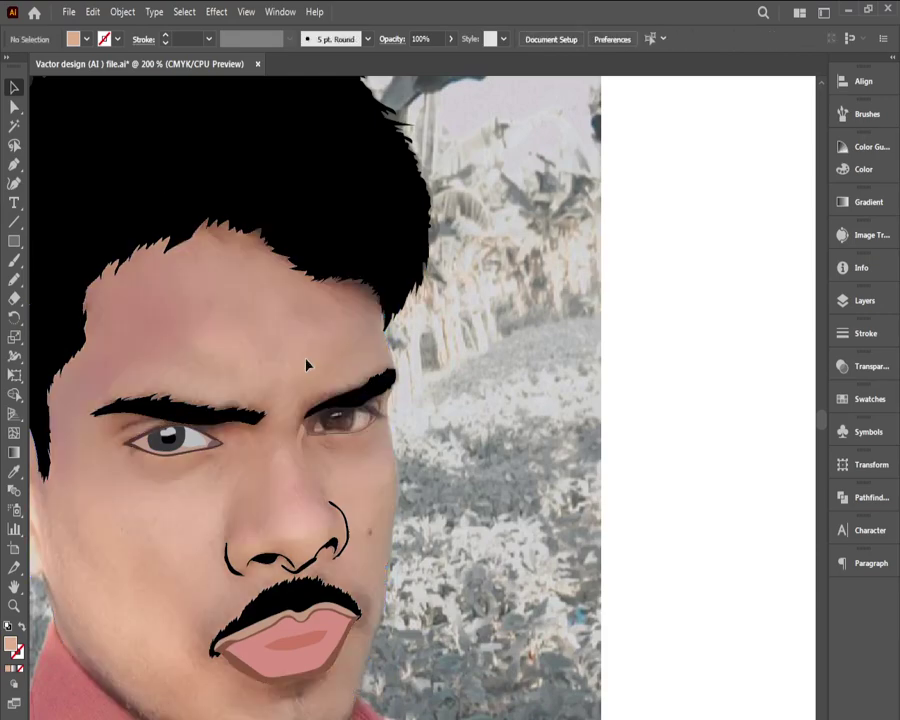
{"action": "left_click", "coordinate": [340, 250]}
{"action": "key", "text": "ctrl+2"}
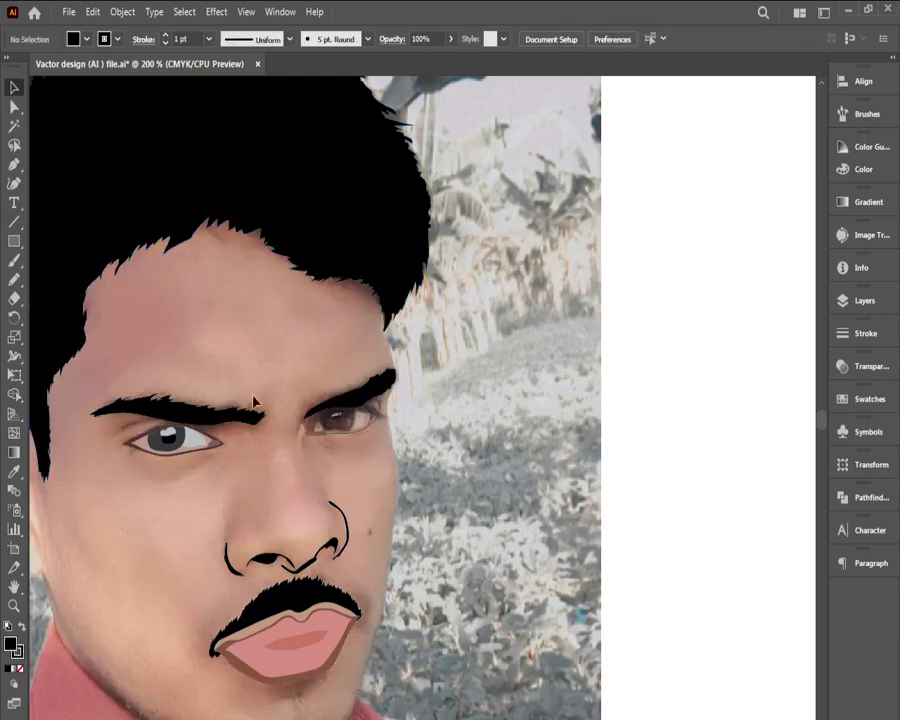
Step: Unlock the black moustache group and remove it from view over the photo
{"action": "left_click", "coordinate": [283, 601]}
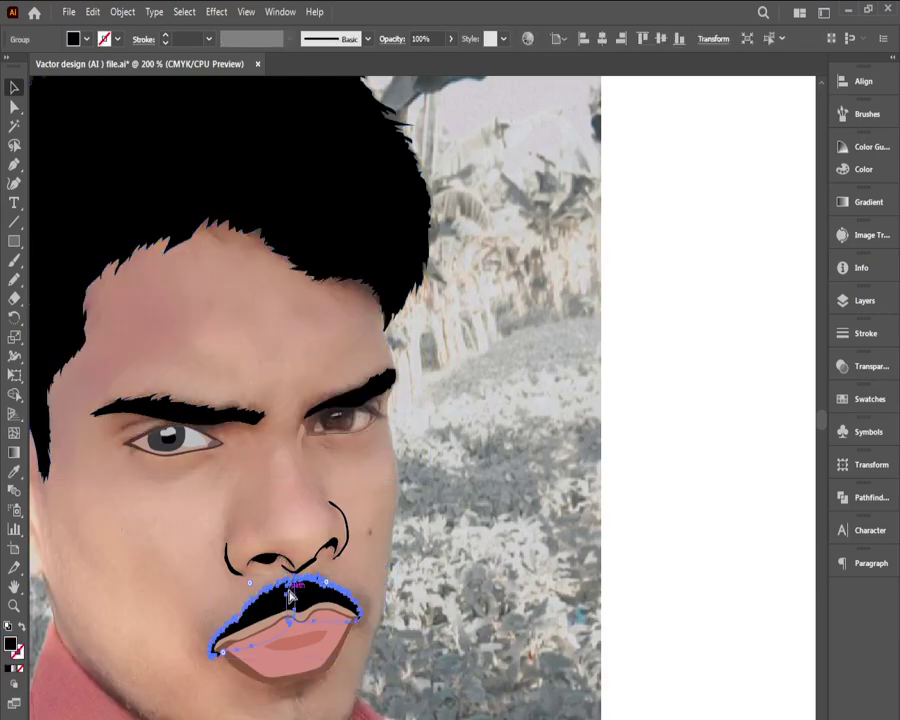
{"action": "key", "text": "ctrl+shift+a"}
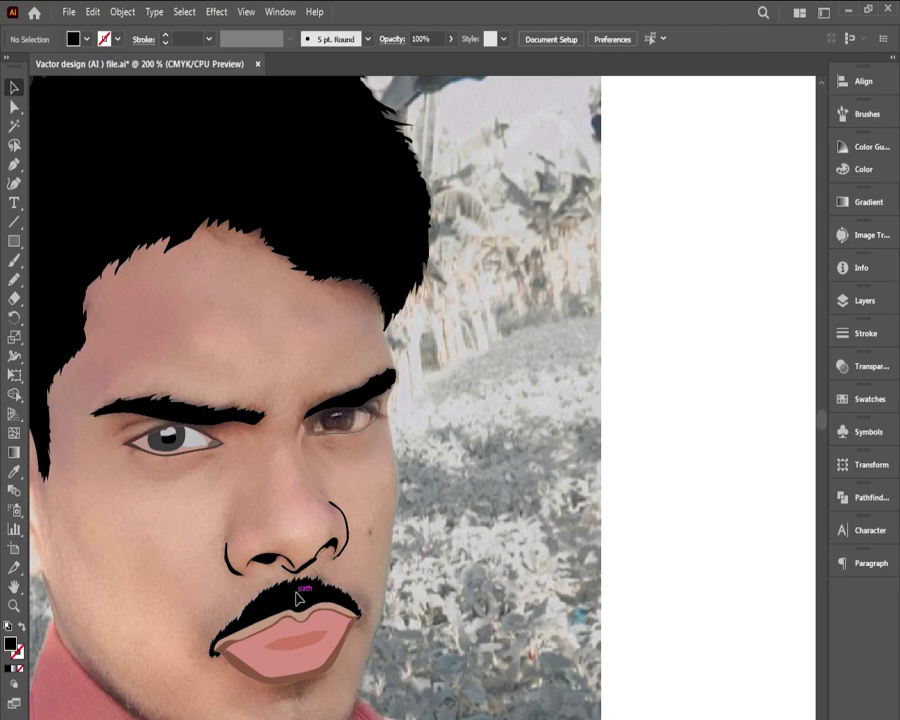
{"action": "right_click", "coordinate": [287, 601]}
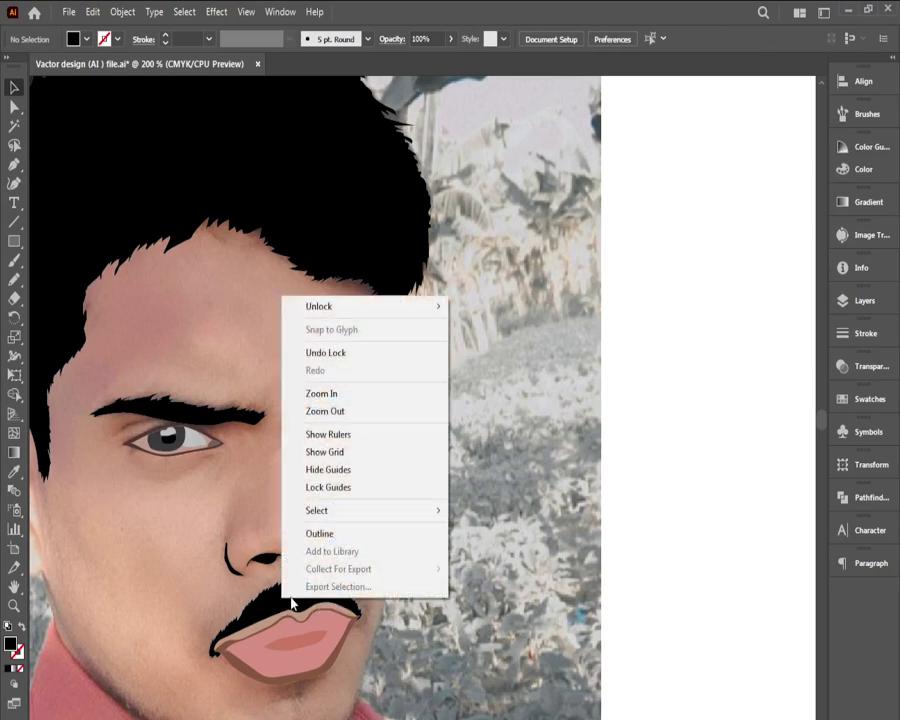
{"action": "mouse_move", "coordinate": [330, 306]}
{"action": "left_click", "coordinate": [485, 307]}
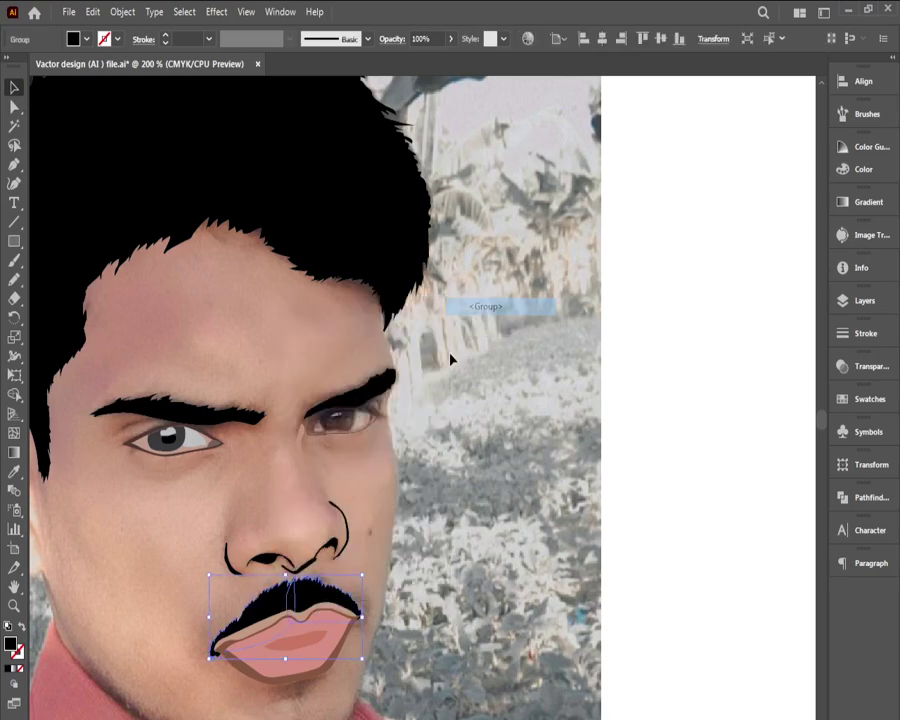
{"action": "key", "text": "Delete"}
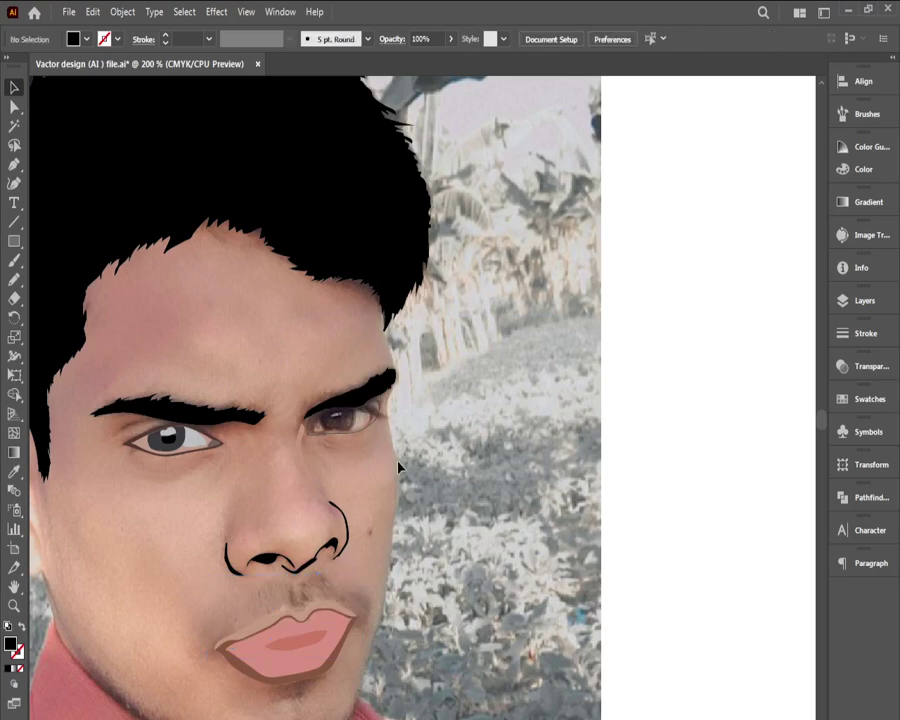
Step: Move the new black eyebrow shape slightly up and to the left, away from the eye outline
{"action": "left_click", "coordinate": [317, 458], "text": "ctrl"}
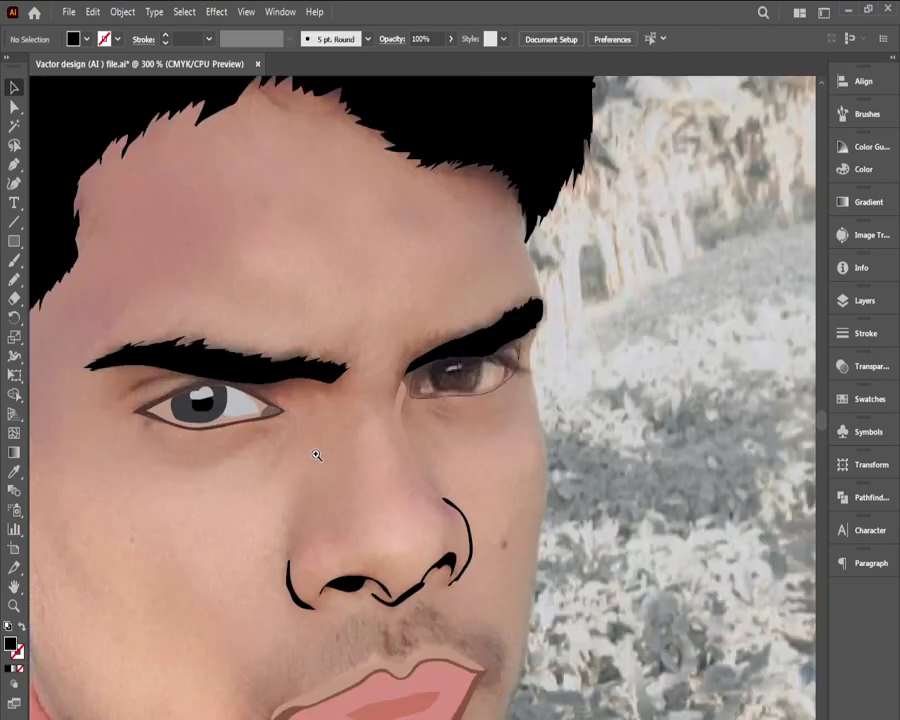
{"action": "left_click", "coordinate": [316, 455], "text": "ctrl"}
{"action": "left_click", "coordinate": [580, 343], "text": "ctrl"}
{"action": "left_click_drag", "start_coordinate": [560, 315], "coordinate": [391, 380]}
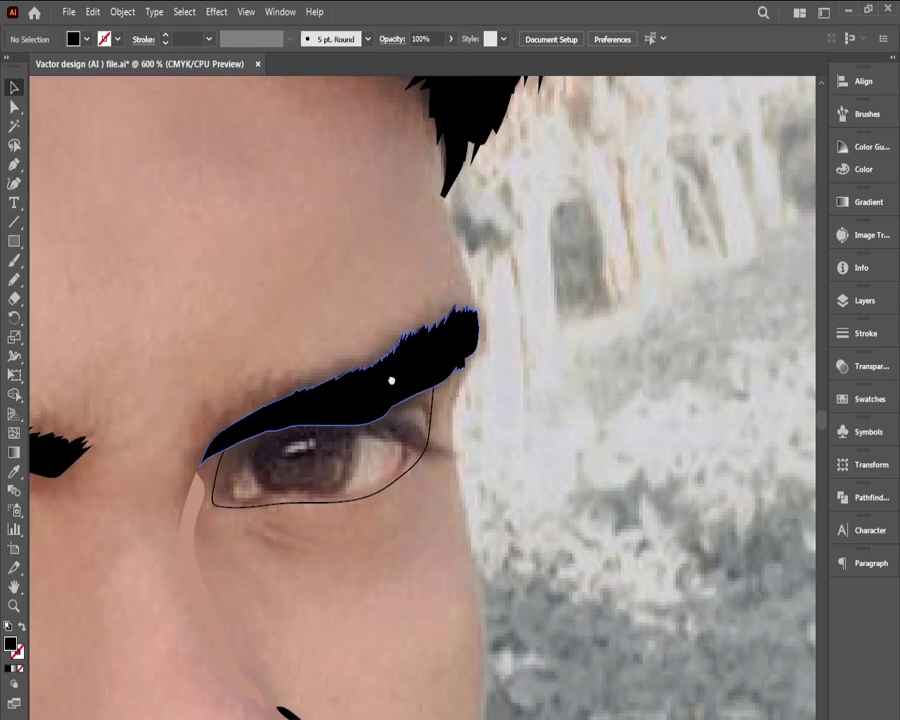
{"action": "left_click", "coordinate": [291, 408], "text": "ctrl"}
{"action": "left_click", "coordinate": [294, 411], "text": "ctrl"}
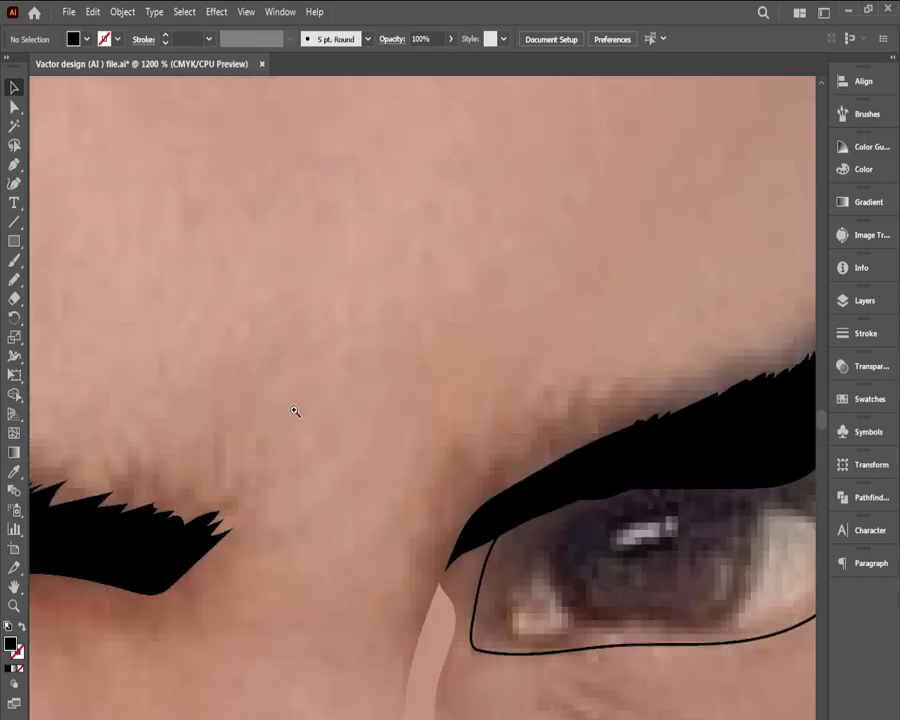
{"action": "left_click_drag", "start_coordinate": [320, 398], "coordinate": [145, 364]}
{"action": "left_click_drag", "start_coordinate": [365, 404], "coordinate": [163, 356]}
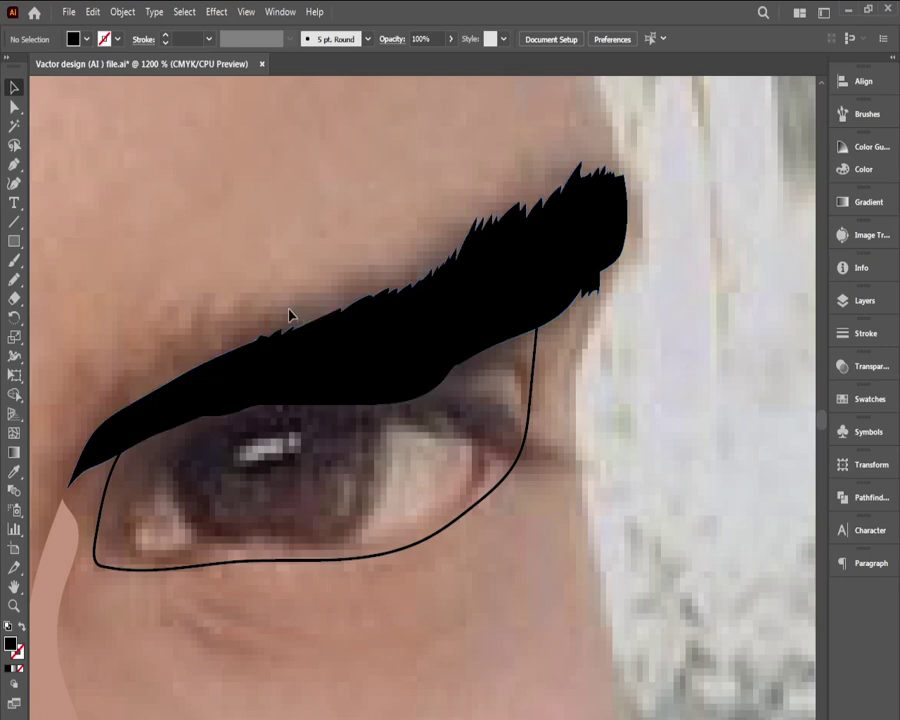
{"action": "left_click", "coordinate": [247, 364]}
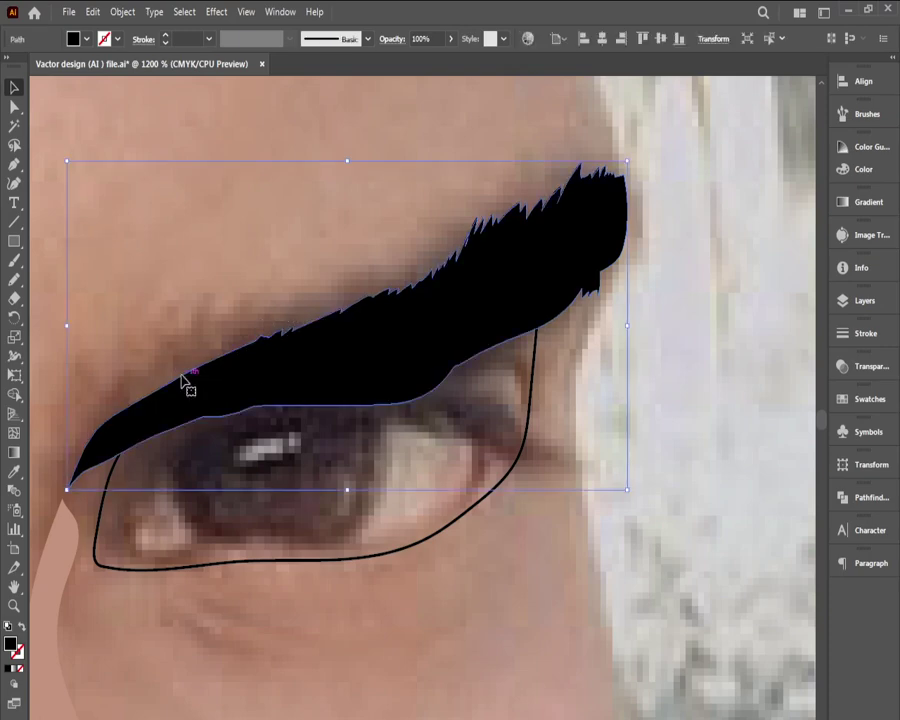
{"action": "left_click_drag", "start_coordinate": [183, 380], "coordinate": [174, 352]}
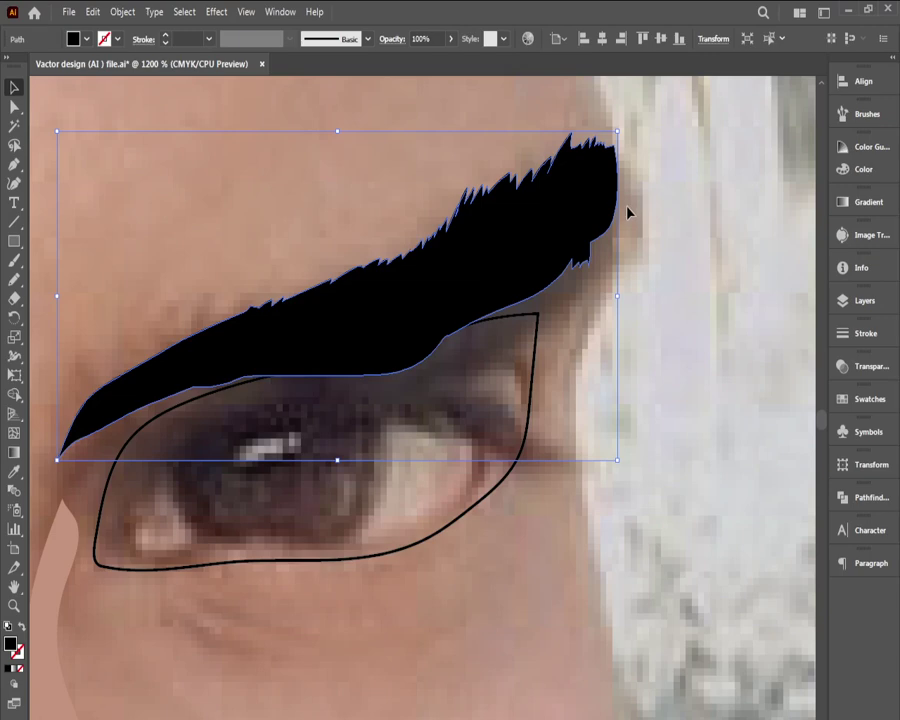
Step: Delete the black eyebrow shape above the second eye and redraw the eyebrow's outer part freehand with a spiky upper edge using the Pencil tool
{"action": "key", "text": "Delete"}
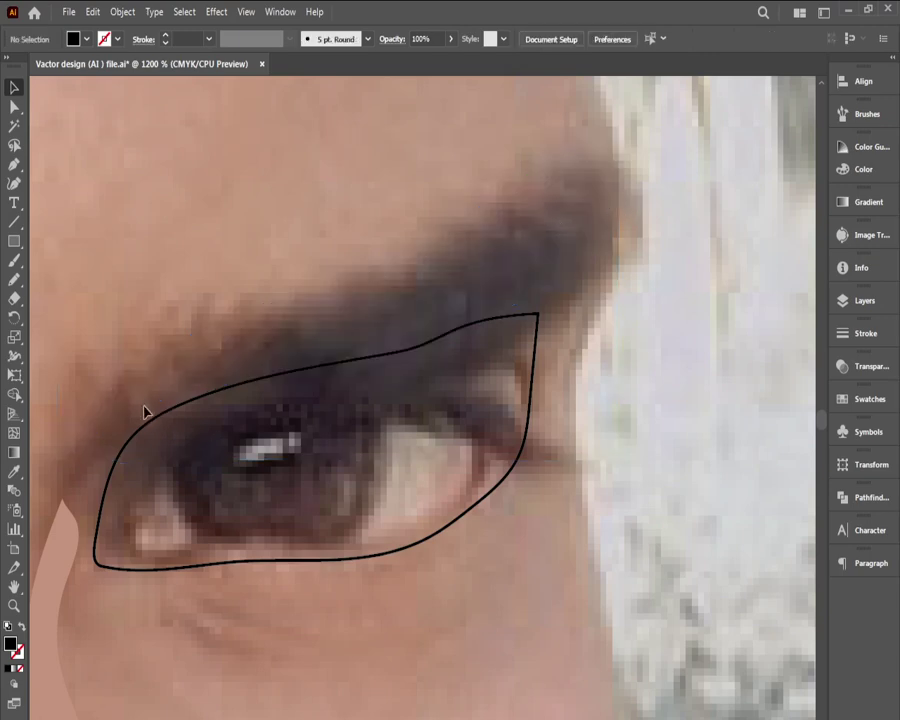
{"action": "left_click", "coordinate": [174, 425], "text": "ctrl+alt"}
{"action": "left_click", "coordinate": [174, 425], "text": "ctrl+alt"}
{"action": "left_click_drag", "start_coordinate": [269, 430], "coordinate": [8, 419]}
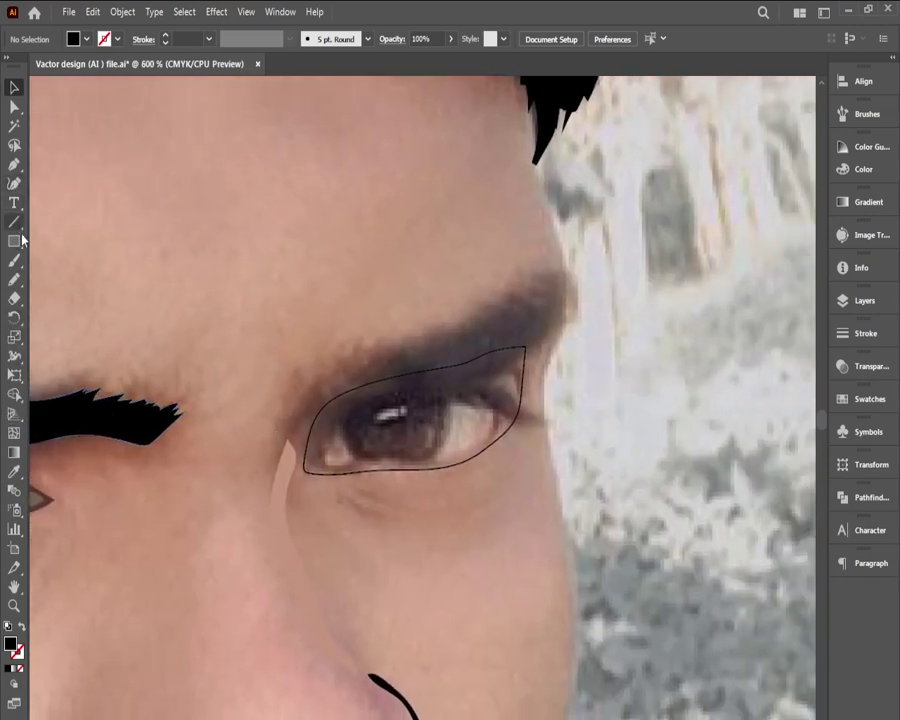
{"action": "left_click", "coordinate": [14, 279]}
{"action": "left_click_drag", "start_coordinate": [458, 384], "coordinate": [338, 410]}
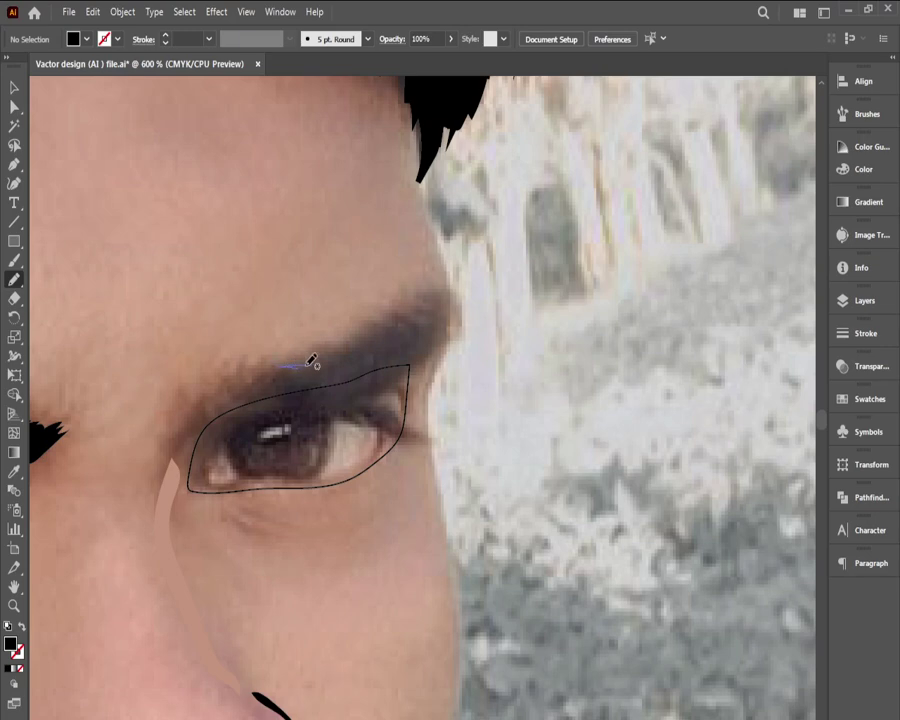
{"action": "mouse_move", "coordinate": [306, 364]}
{"action": "left_mouse_down"}
{"action": "mouse_move", "coordinate": [294, 359]}
{"action": "mouse_move", "coordinate": [318, 360]}
{"action": "mouse_move", "coordinate": [304, 352]}
{"action": "mouse_move", "coordinate": [344, 350]}
{"action": "mouse_move", "coordinate": [364, 334]}
{"action": "mouse_move", "coordinate": [350, 330]}
{"action": "mouse_move", "coordinate": [368, 337]}
{"action": "mouse_move", "coordinate": [363, 330]}
{"action": "mouse_move", "coordinate": [388, 329]}
{"action": "mouse_move", "coordinate": [380, 324]}
{"action": "mouse_move", "coordinate": [422, 306]}
{"action": "mouse_move", "coordinate": [448, 309]}
{"action": "left_mouse_up"}
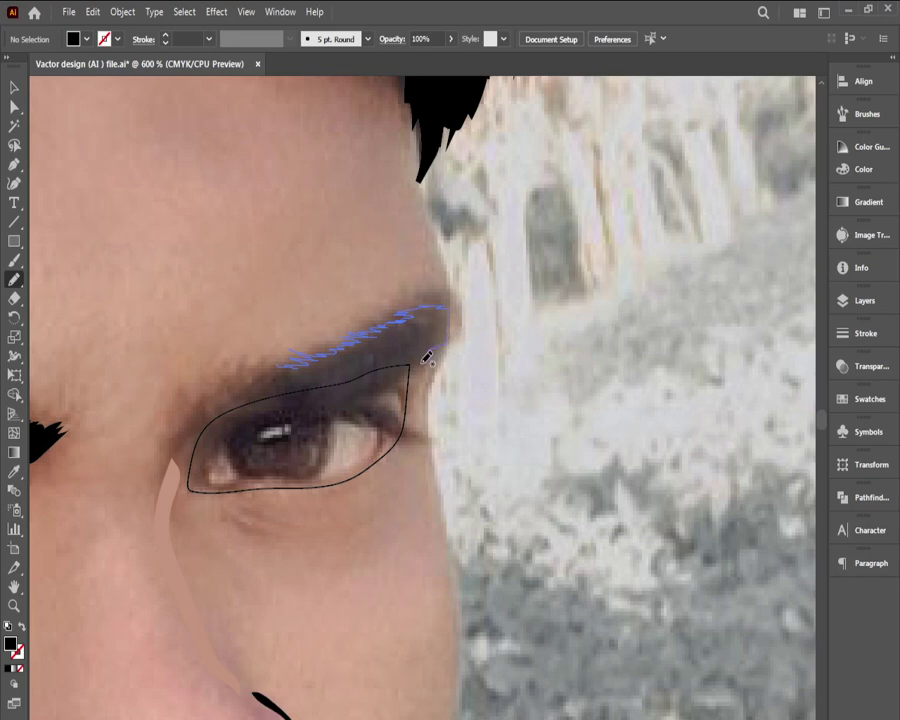
{"action": "mouse_move", "coordinate": [423, 362]}
{"action": "left_mouse_down"}
{"action": "mouse_move", "coordinate": [309, 413]}
{"action": "mouse_move", "coordinate": [268, 393]}
{"action": "mouse_move", "coordinate": [276, 381]}
{"action": "mouse_move", "coordinate": [267, 382]}
{"action": "mouse_move", "coordinate": [290, 360]}
{"action": "left_mouse_up"}
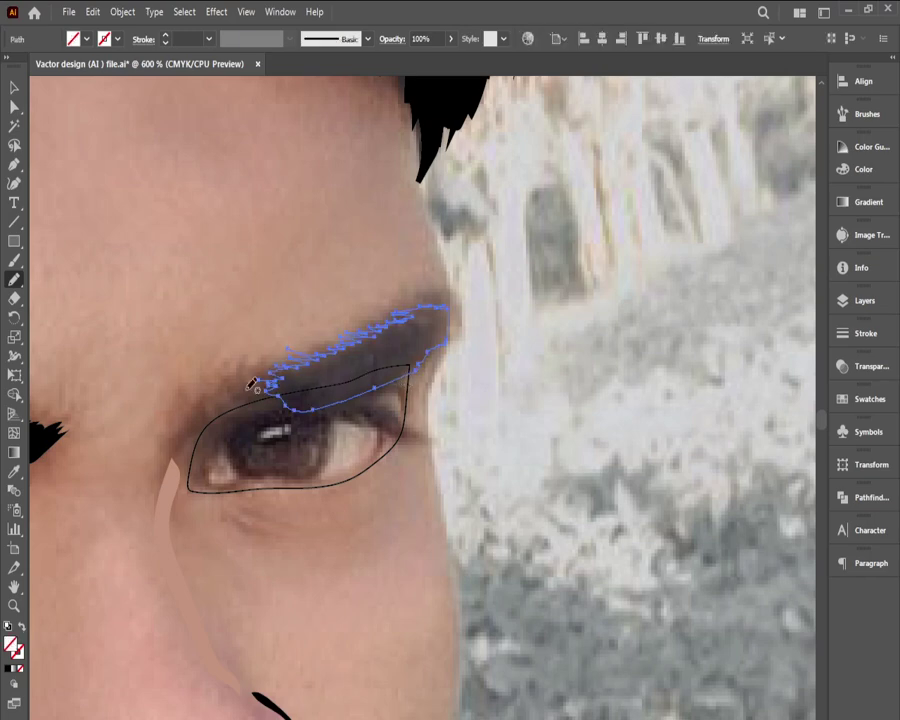
Step: Fill the new outer eyebrow outline above the second eye with black and clear the selection
{"action": "left_click", "coordinate": [14, 87]}
{"action": "left_click", "coordinate": [233, 233]}
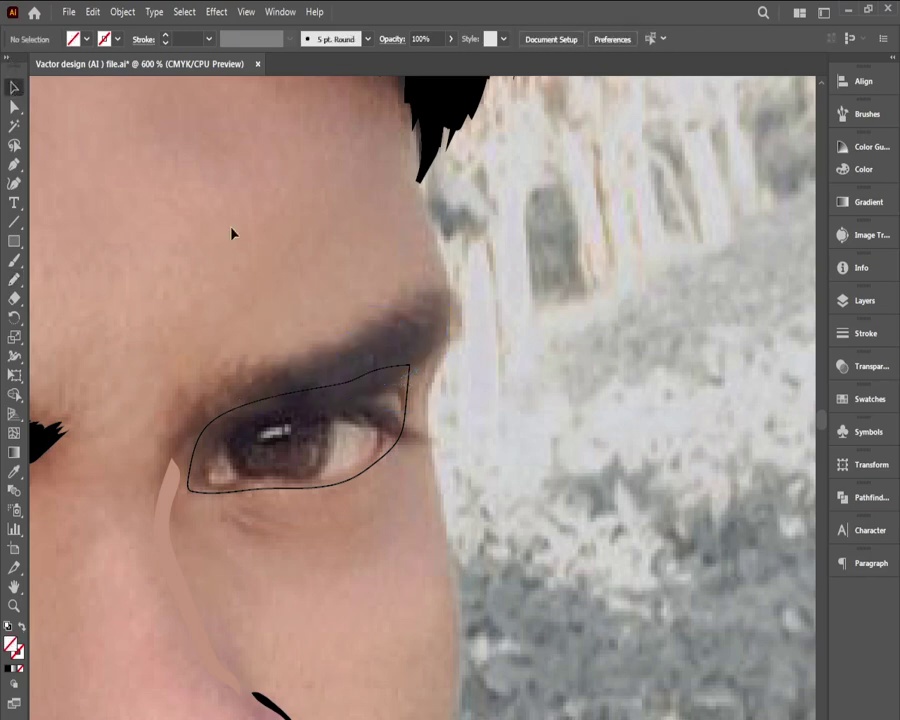
{"action": "left_click", "coordinate": [313, 362]}
{"action": "left_click", "coordinate": [87, 39]}
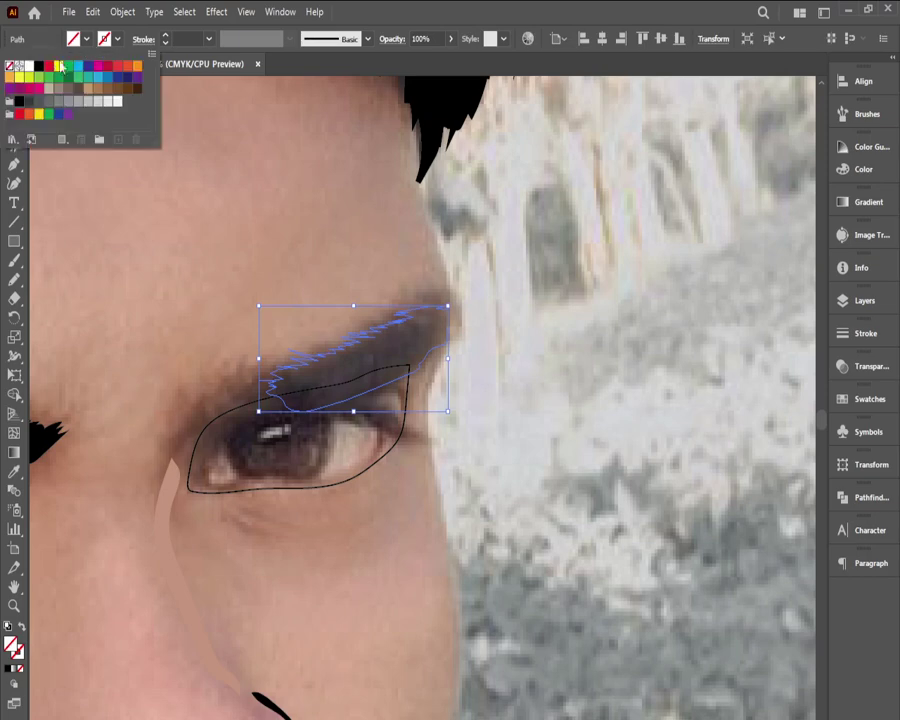
{"action": "left_click", "coordinate": [30, 48]}
{"action": "left_click", "coordinate": [184, 314]}
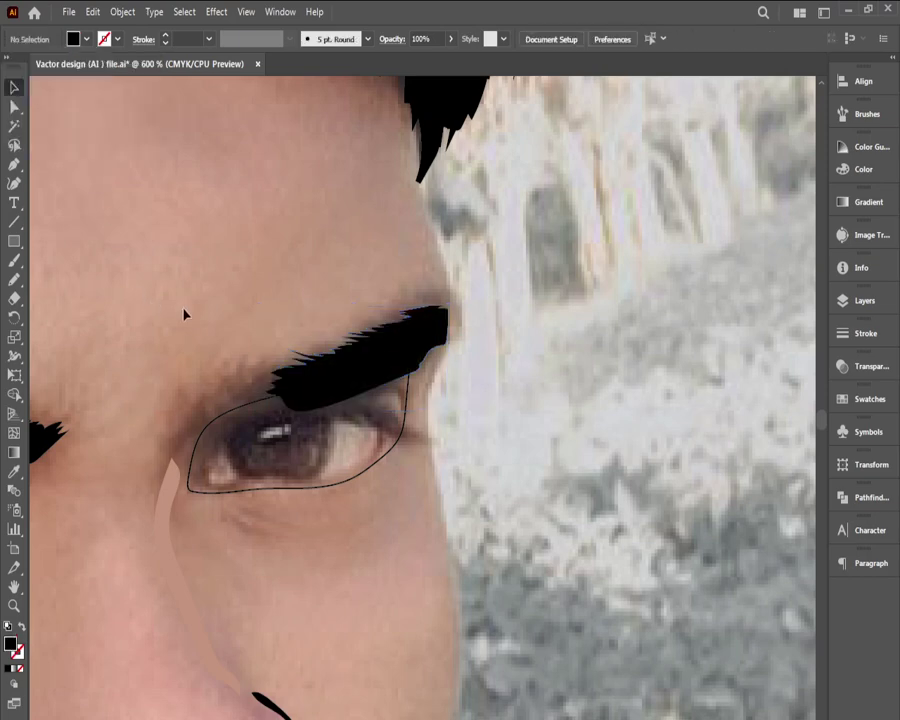
Step: Check the new black outer eyebrow shape against the portrait and lock it in place
{"action": "left_click", "coordinate": [245, 325], "text": "ctrl+alt"}
{"action": "left_click_drag", "start_coordinate": [338, 434], "coordinate": [90, 357]}
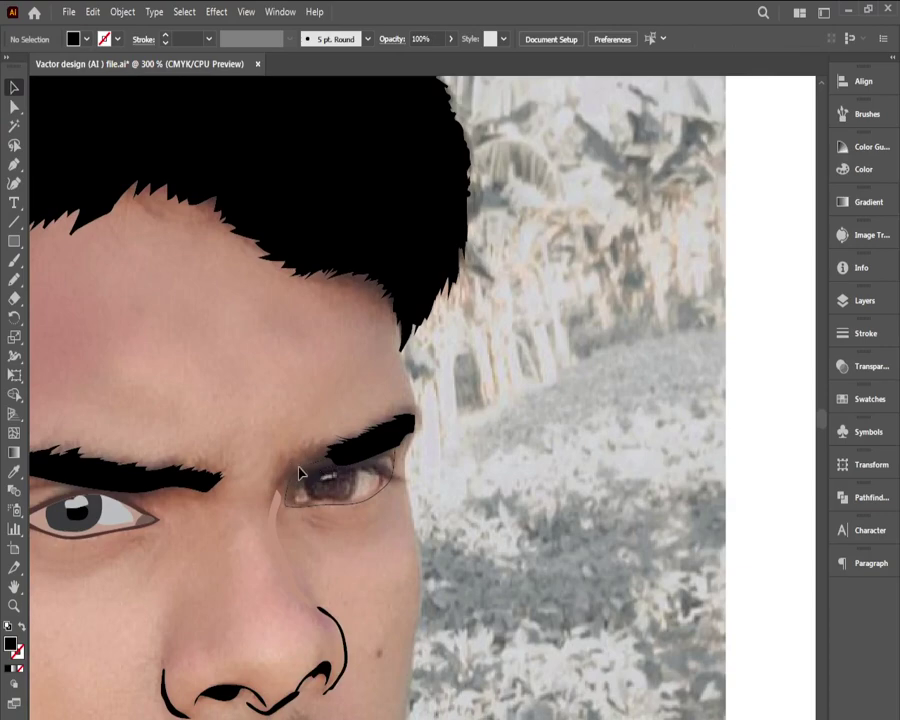
{"action": "scroll", "coordinate": [313, 472], "scroll_direction": "up", "scroll_amount": 4}
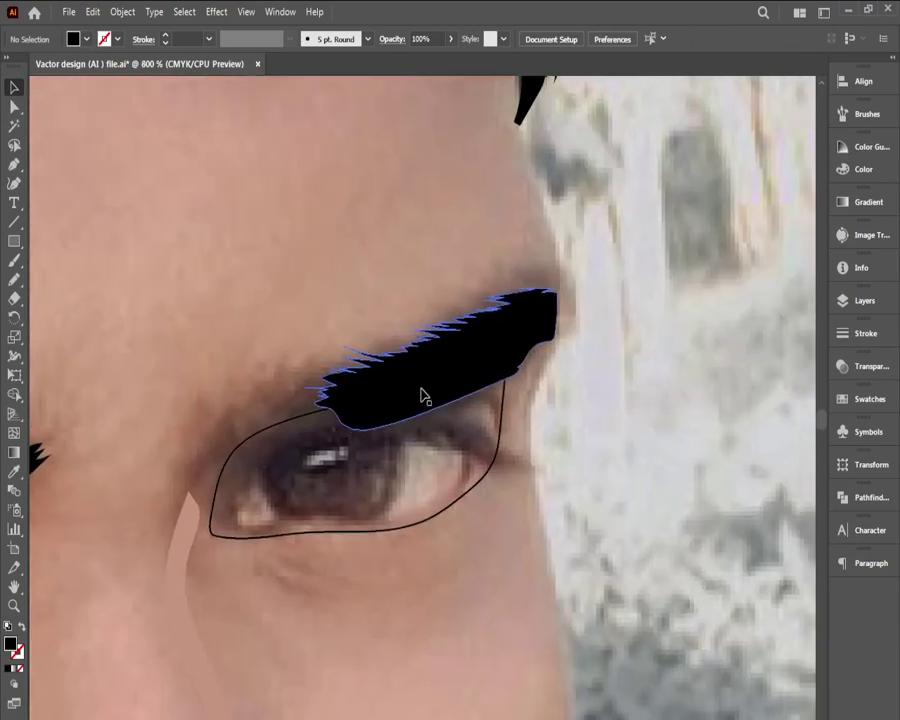
{"action": "left_click", "coordinate": [424, 397]}
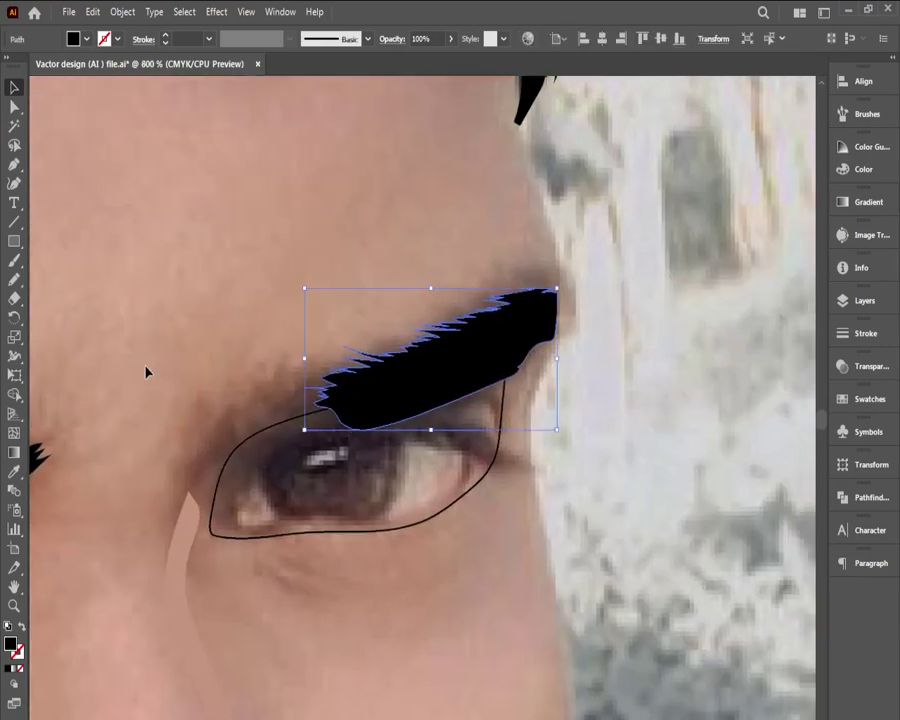
{"action": "left_click", "coordinate": [297, 374]}
{"action": "left_click", "coordinate": [380, 376]}
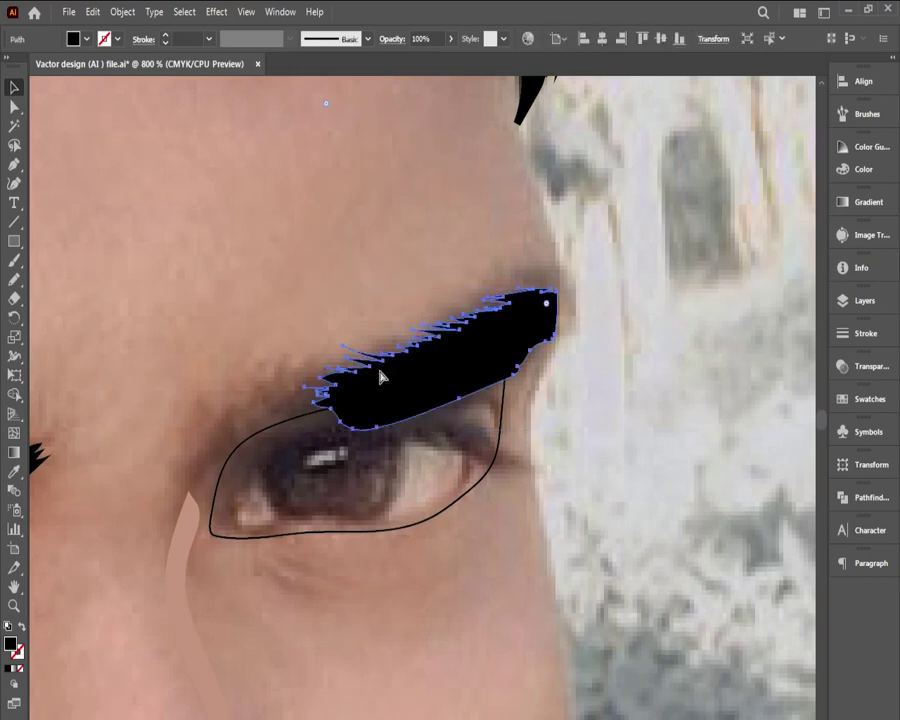
{"action": "key", "text": "ctrl+2"}
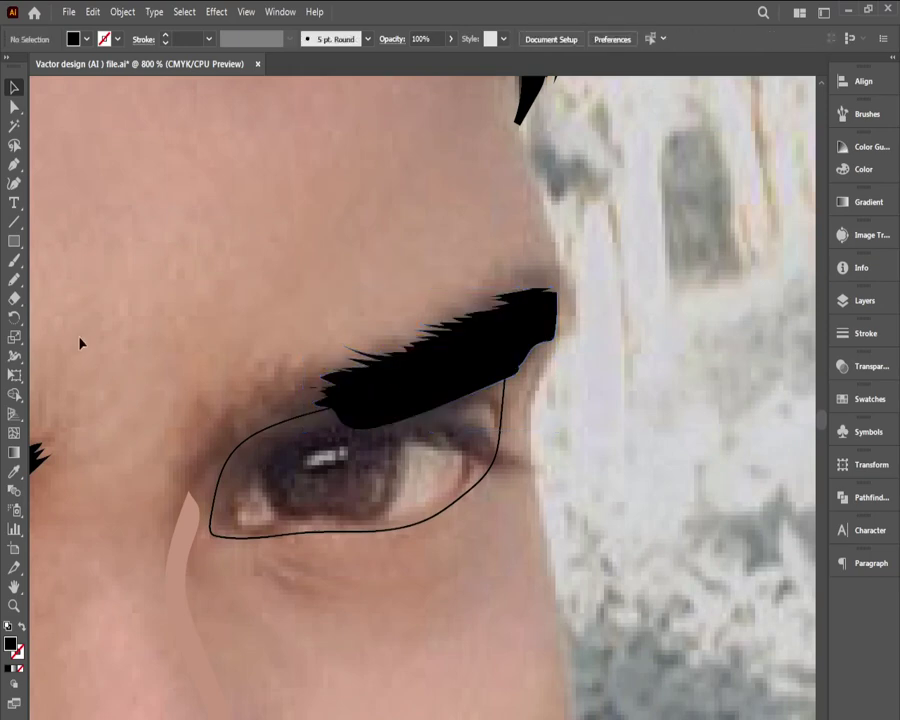
Step: Draw the inner part of the second eyebrow with the Pencil tool, overlapping the black shape and tapering toward the nose shadow
{"action": "left_click", "coordinate": [15, 279]}
{"action": "left_click", "coordinate": [257, 410], "text": "ctrl"}
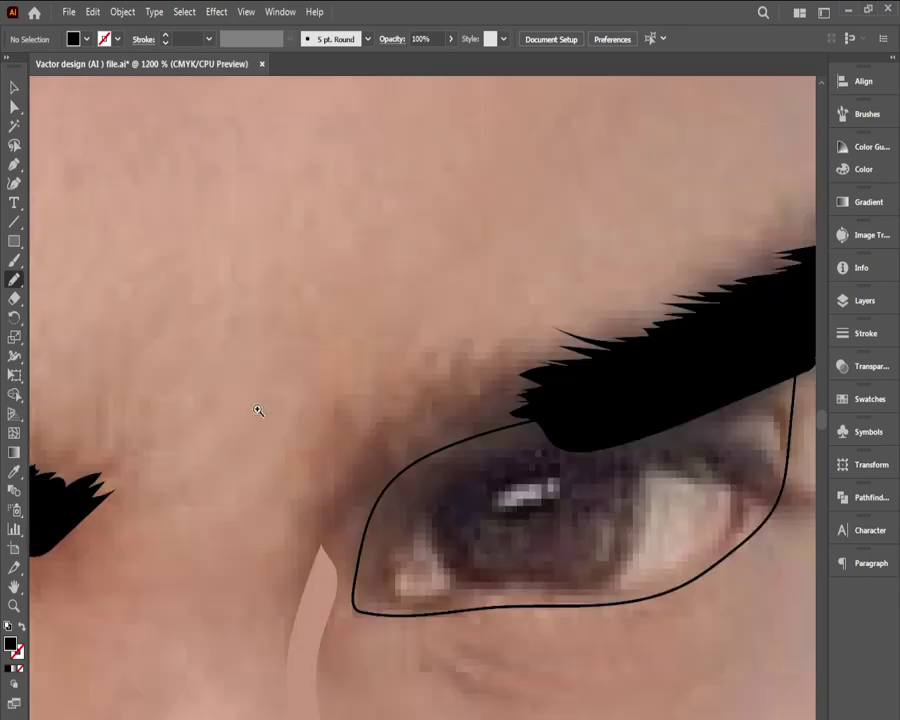
{"action": "left_click_drag", "start_coordinate": [399, 463], "coordinate": [231, 422]}
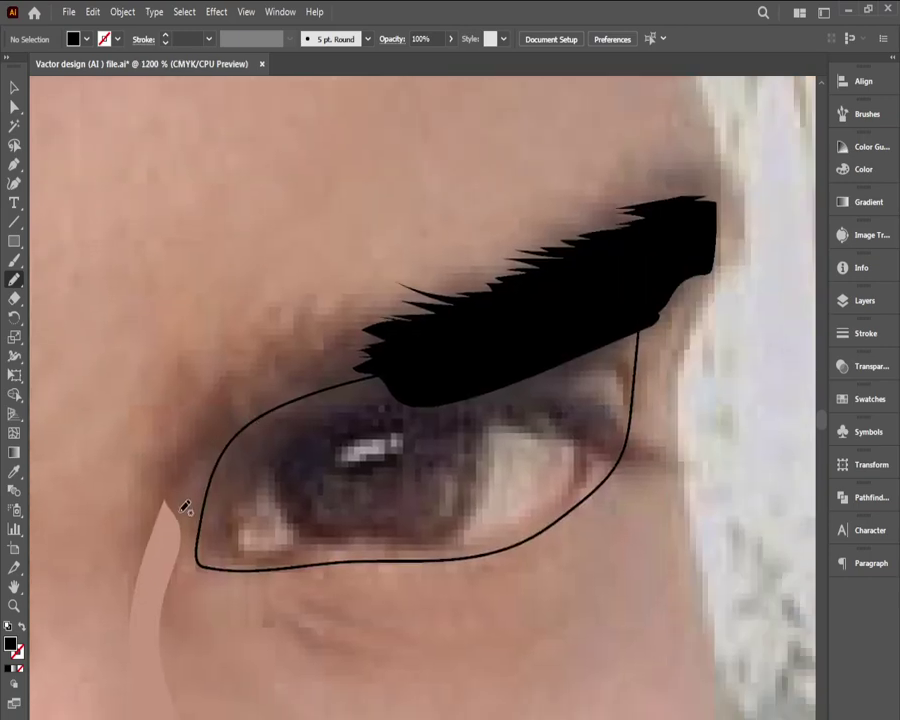
{"action": "mouse_move", "coordinate": [180, 514]}
{"action": "left_mouse_down"}
{"action": "mouse_move", "coordinate": [193, 480]}
{"action": "mouse_move", "coordinate": [237, 436]}
{"action": "mouse_move", "coordinate": [398, 372]}
{"action": "mouse_move", "coordinate": [404, 330]}
{"action": "mouse_move", "coordinate": [364, 314]}
{"action": "mouse_move", "coordinate": [270, 344]}
{"action": "mouse_move", "coordinate": [249, 364]}
{"action": "mouse_move", "coordinate": [210, 460]}
{"action": "left_mouse_up"}
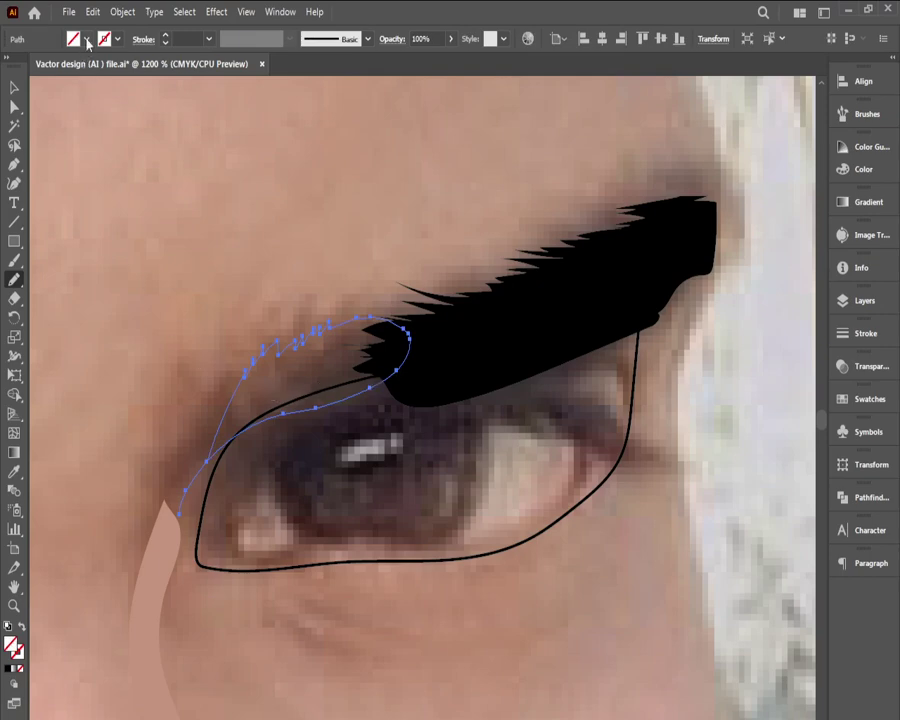
Step: Fill the inner eyebrow part with black and lock it
{"action": "left_click", "coordinate": [87, 40]}
{"action": "left_click", "coordinate": [38, 67]}
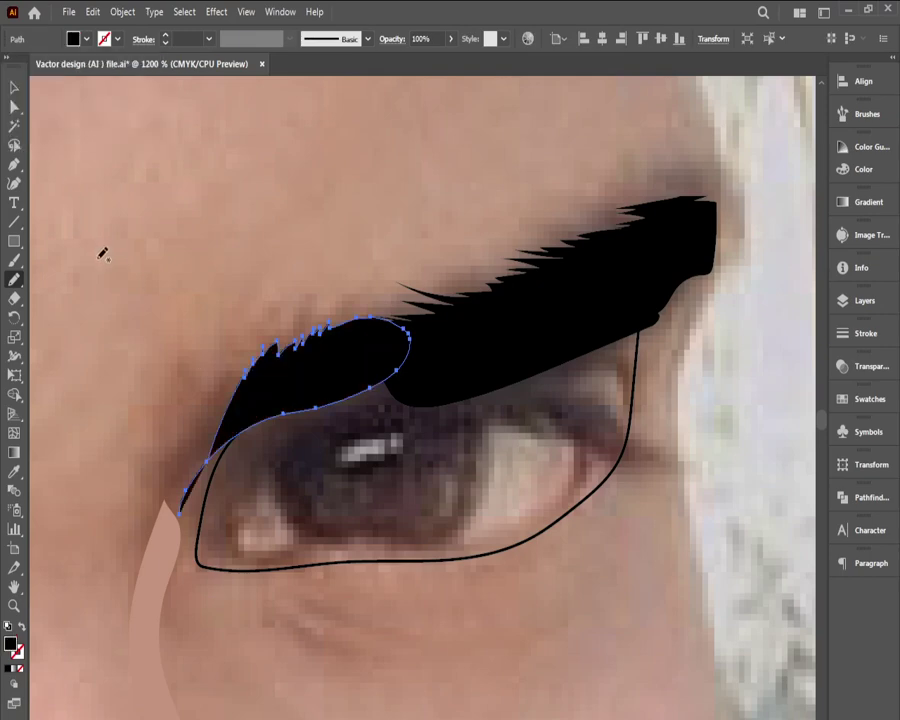
{"action": "left_click", "coordinate": [14, 87]}
{"action": "left_click", "coordinate": [150, 199]}
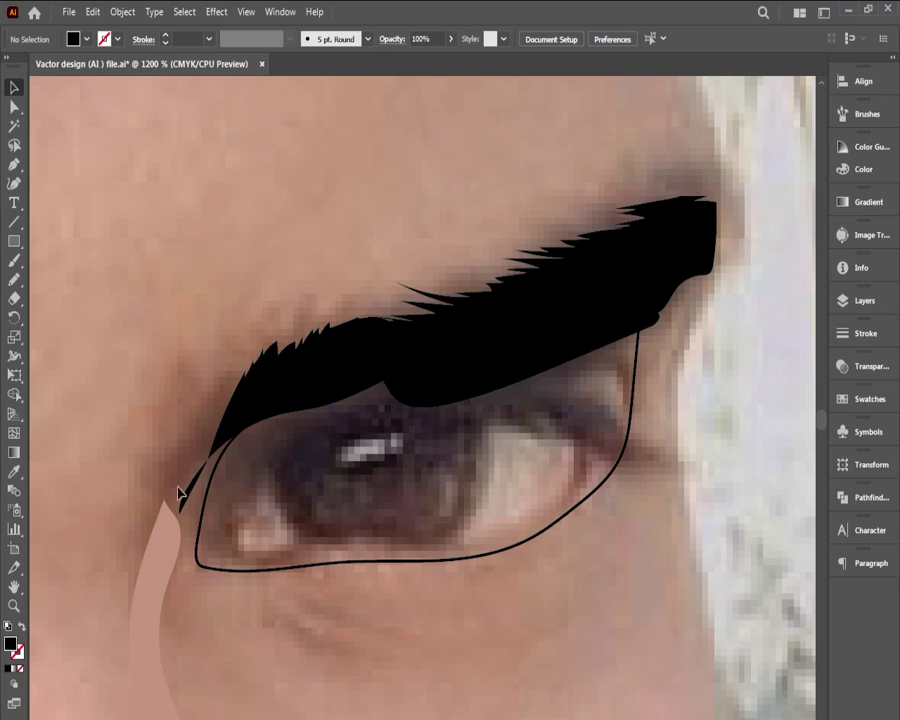
{"action": "left_click", "coordinate": [306, 370]}
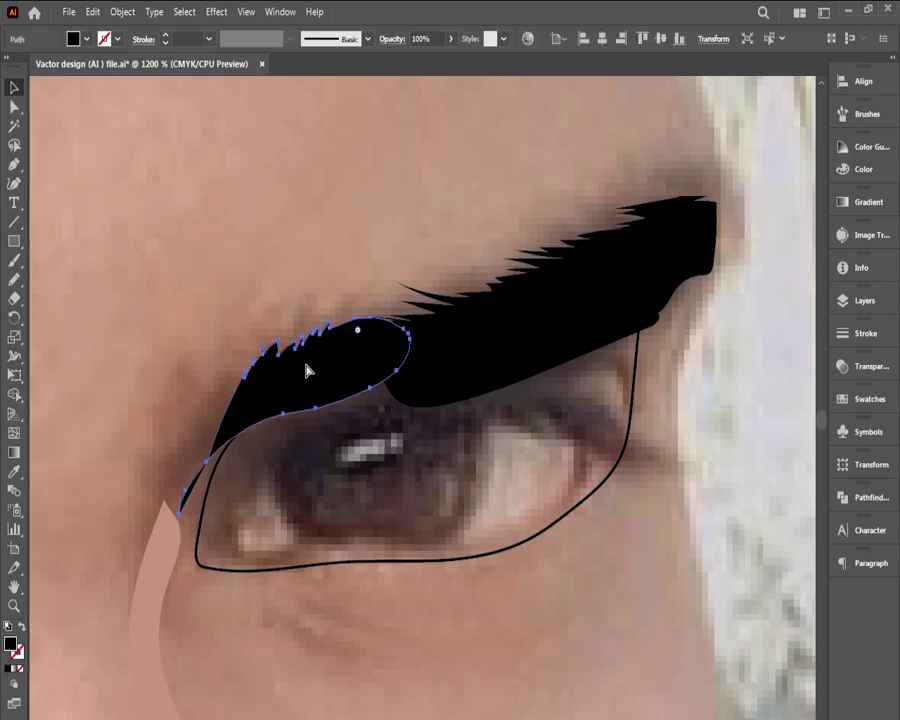
{"action": "key", "text": "ctrl+2"}
Step: Draw a narrow rounded shape joining the eyebrow's inner end to the nose shadow and fill it with dark brown sampled from the photo
{"action": "left_click", "coordinate": [15, 281]}
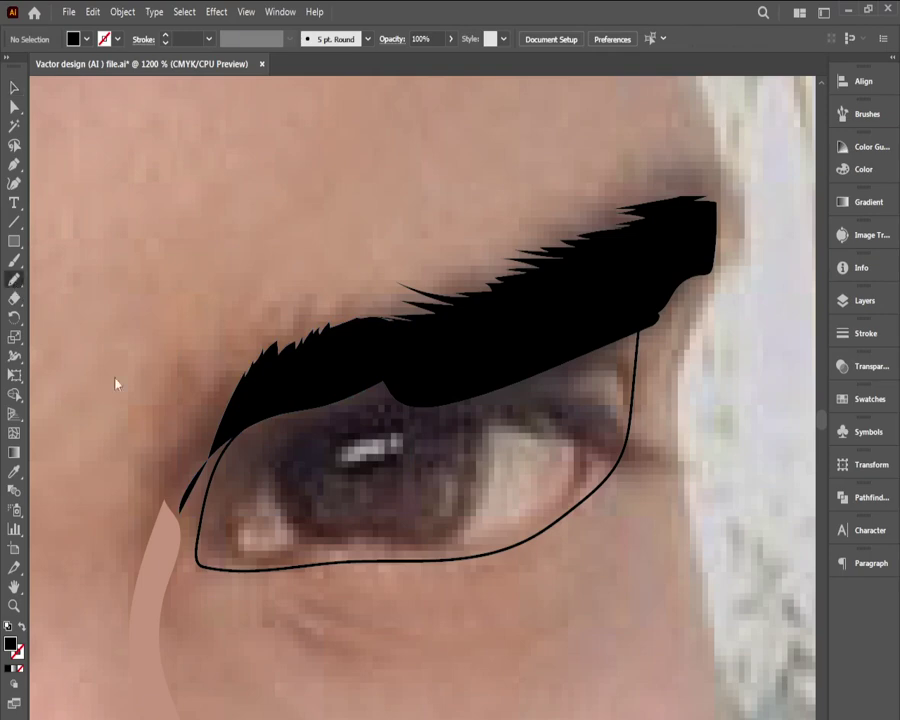
{"action": "mouse_move", "coordinate": [156, 504]}
{"action": "left_mouse_down"}
{"action": "mouse_move", "coordinate": [209, 416]}
{"action": "mouse_move", "coordinate": [234, 401]}
{"action": "mouse_move", "coordinate": [233, 448]}
{"action": "mouse_move", "coordinate": [198, 516]}
{"action": "mouse_move", "coordinate": [183, 532]}
{"action": "mouse_move", "coordinate": [165, 533]}
{"action": "mouse_move", "coordinate": [157, 497]}
{"action": "left_mouse_up"}
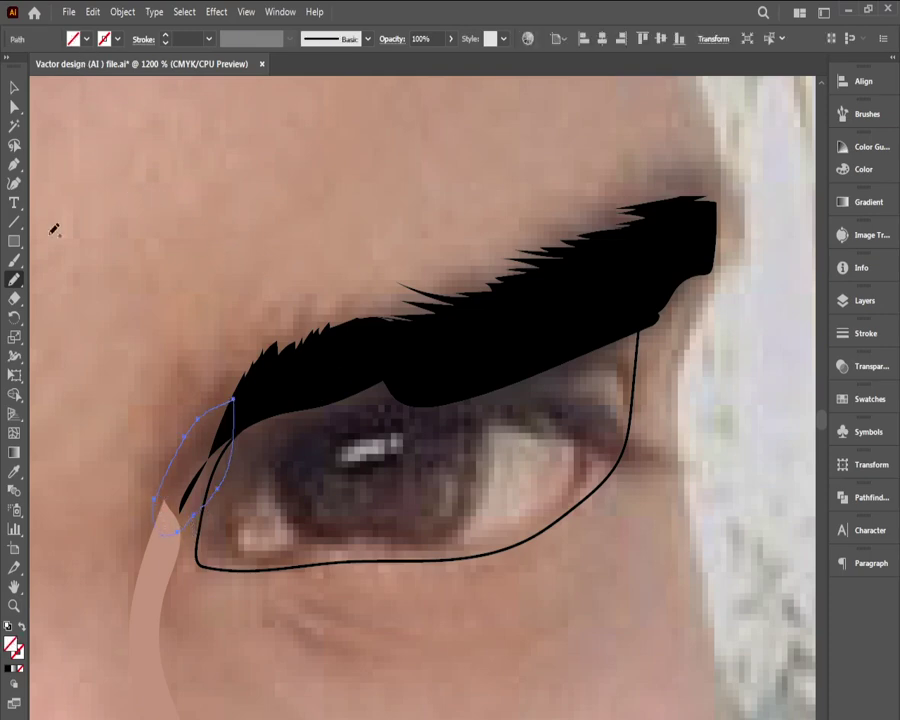
{"action": "left_click", "coordinate": [14, 471]}
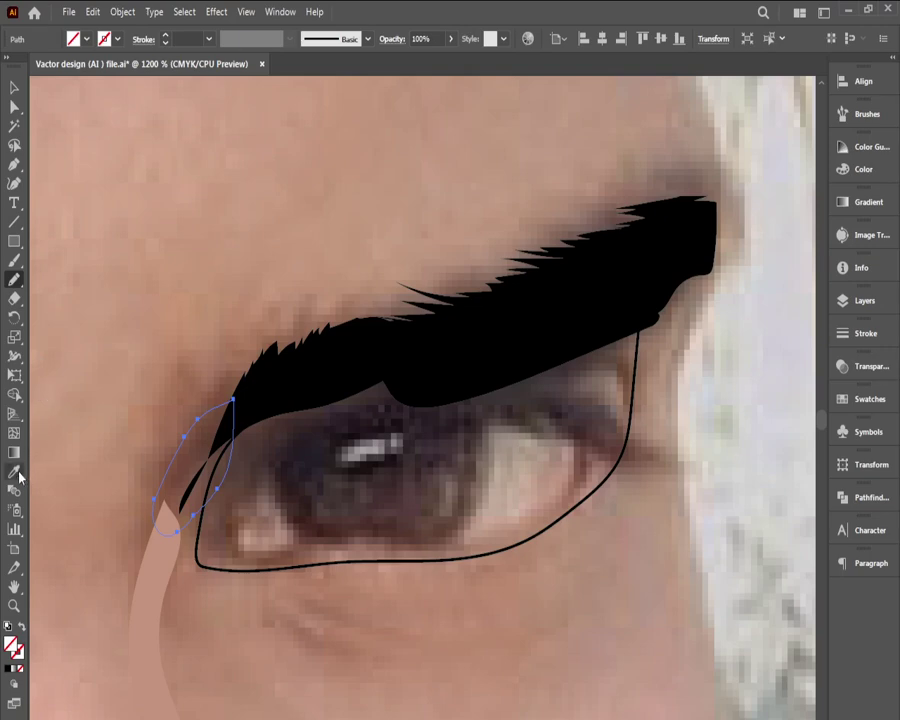
{"action": "left_click", "coordinate": [199, 447]}
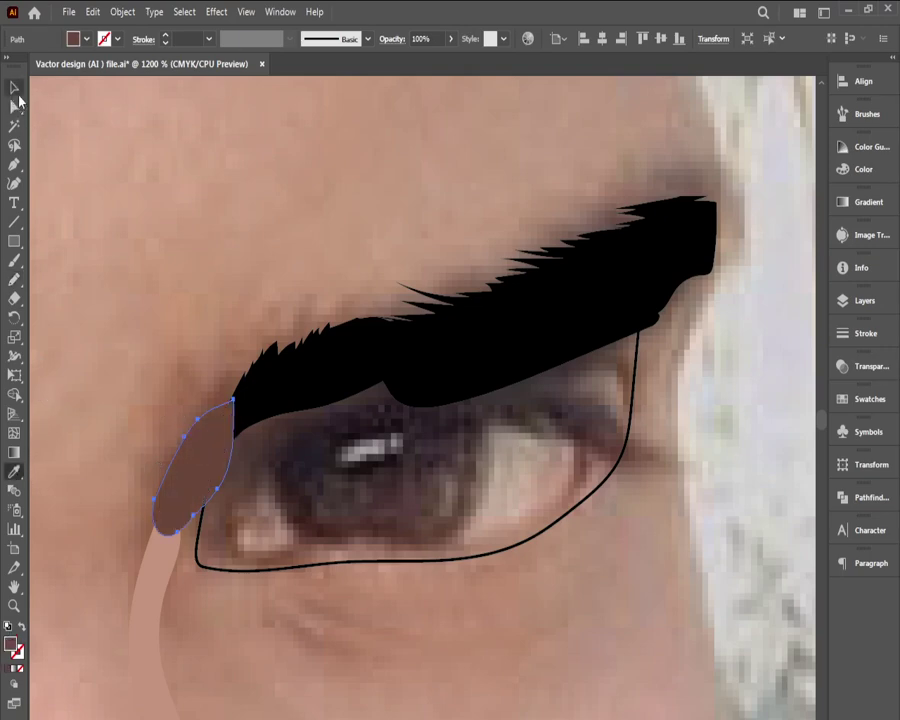
{"action": "left_click", "coordinate": [15, 89]}
{"action": "left_click", "coordinate": [215, 181]}
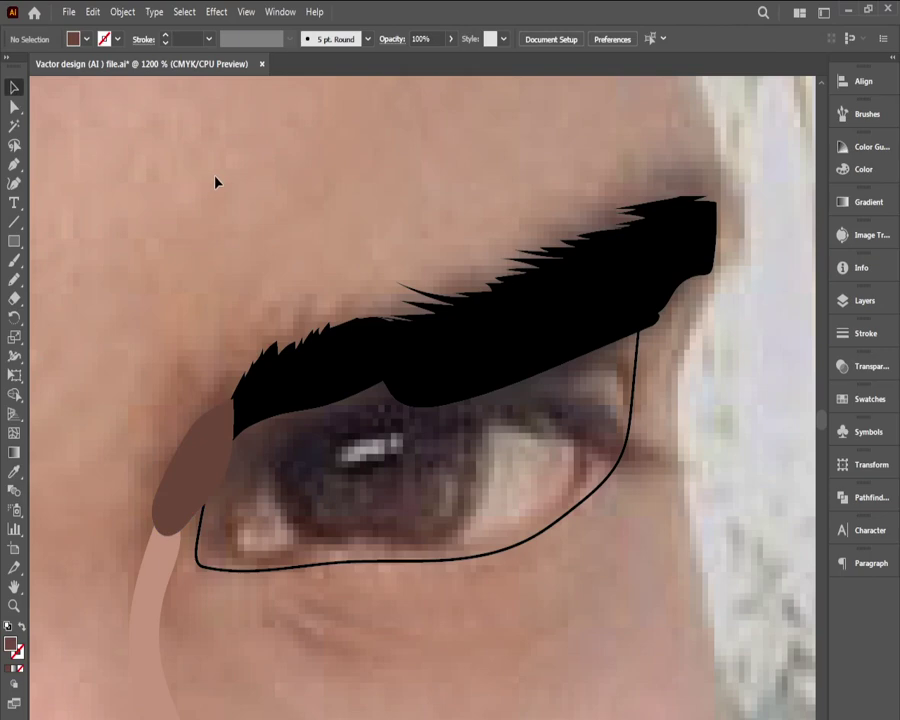
Step: Unlock the second eye's black outline path and inspect it up close against the photo
{"action": "right_click", "coordinate": [202, 567]}
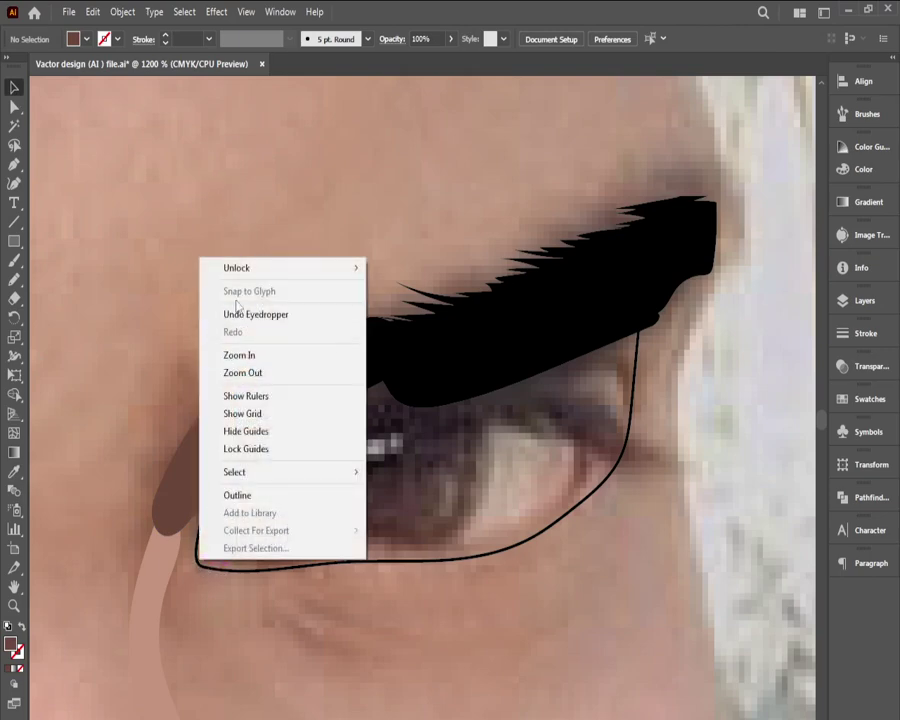
{"action": "mouse_move", "coordinate": [240, 270]}
{"action": "left_click", "coordinate": [397, 268]}
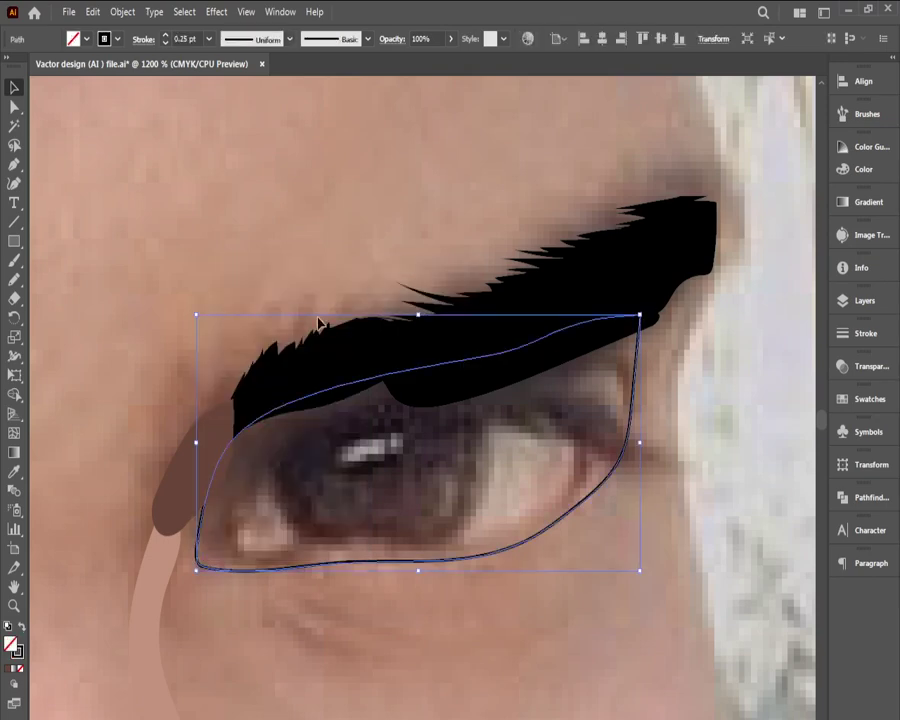
{"action": "key", "text": "a"}
{"action": "key", "text": "v"}
{"action": "left_click", "coordinate": [342, 464], "text": "ctrl"}
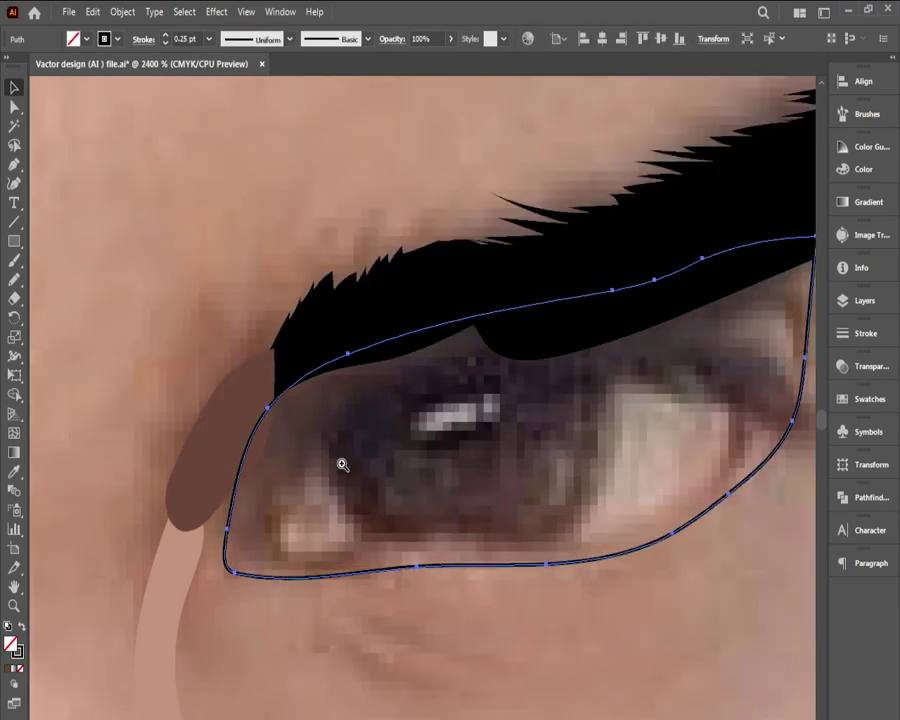
{"action": "left_click", "coordinate": [343, 464], "text": "ctrl"}
{"action": "left_click_drag", "start_coordinate": [365, 468], "coordinate": [187, 464]}
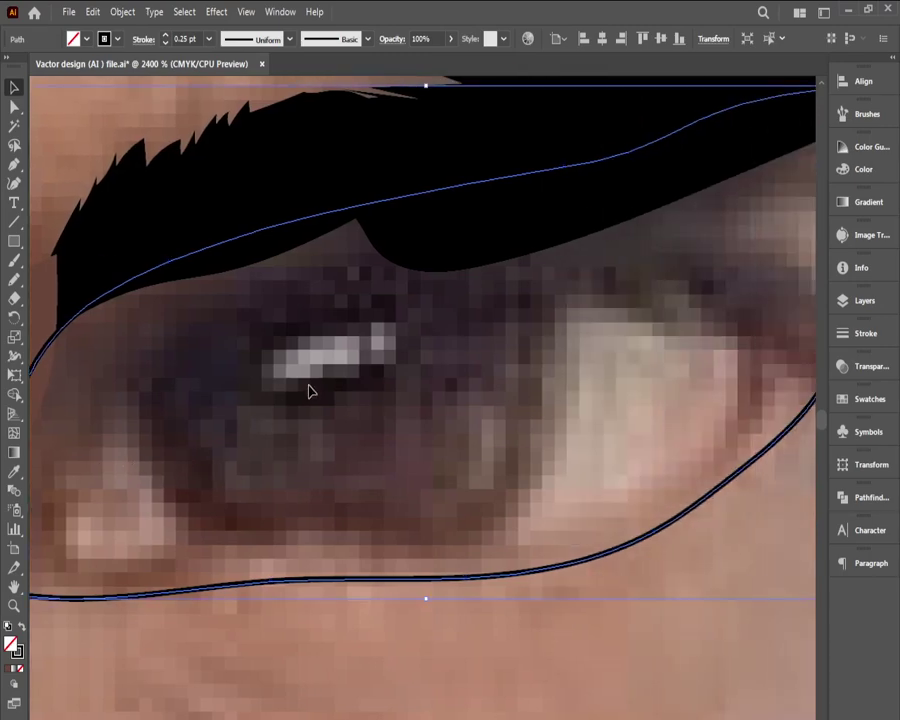
{"action": "scroll", "coordinate": [352, 380], "scroll_direction": "down", "scroll_amount": 2}
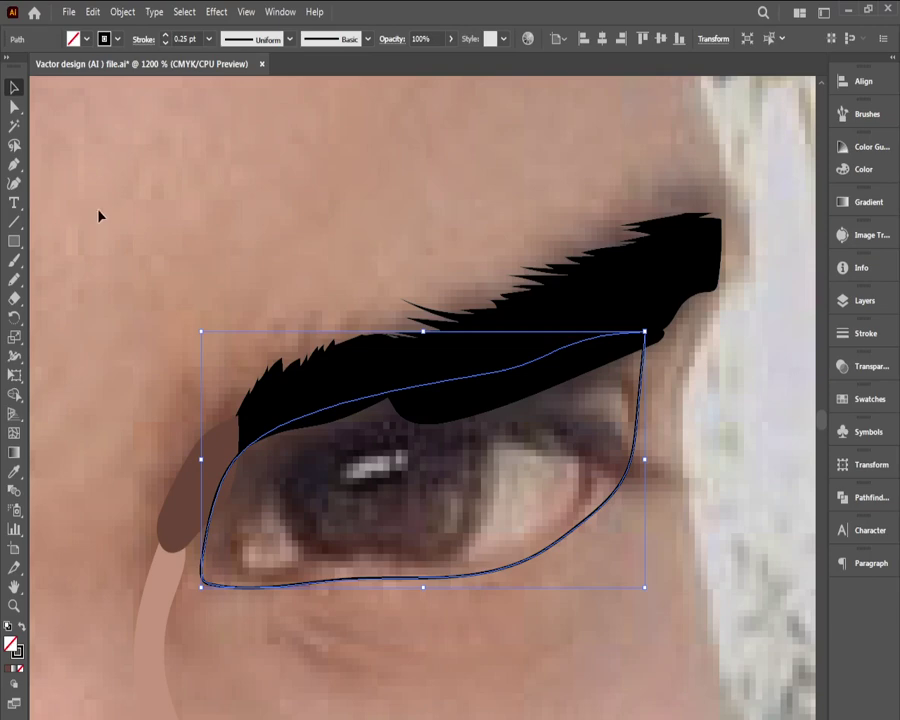
Step: Unlock the inner and outer black pieces of the second eyebrow
{"action": "left_click", "coordinate": [300, 370]}
{"action": "right_click", "coordinate": [303, 379]}
{"action": "mouse_move", "coordinate": [440, 393]}
{"action": "left_click", "coordinate": [502, 387]}
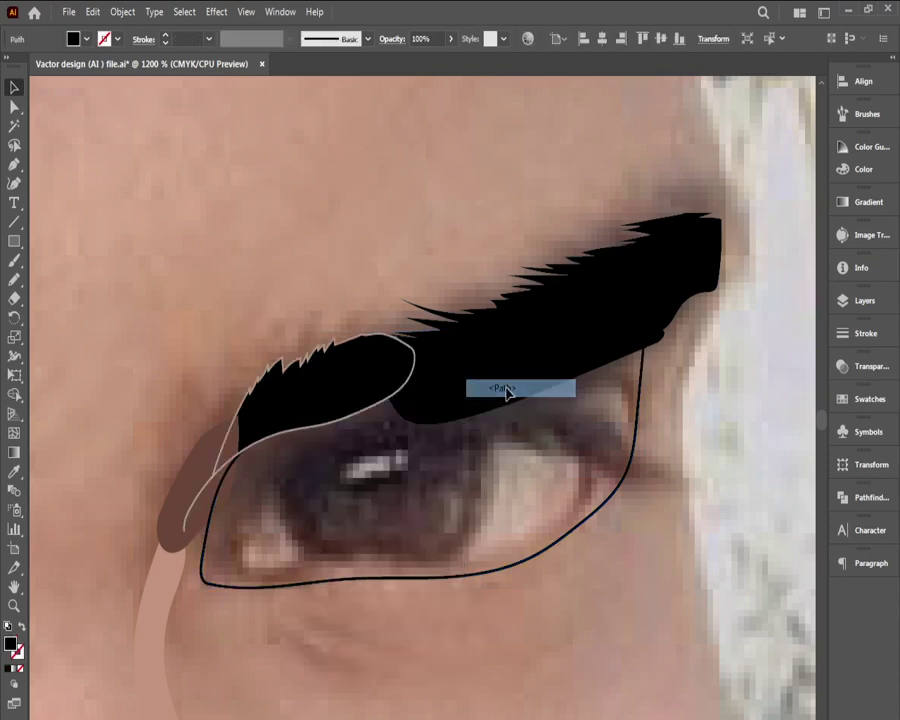
{"action": "right_click", "coordinate": [577, 318]}
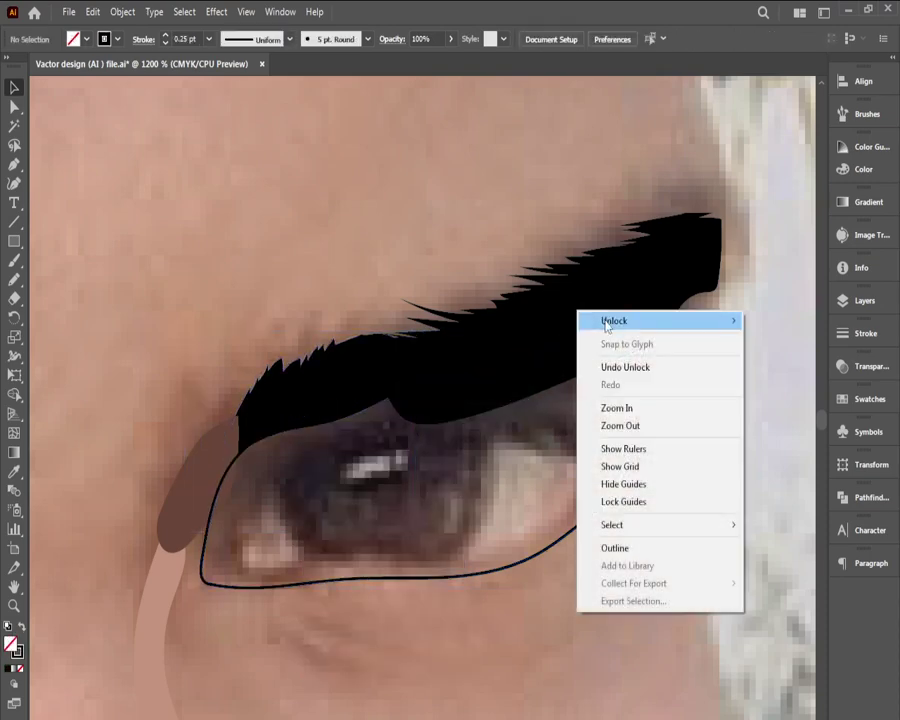
{"action": "mouse_move", "coordinate": [730, 325]}
{"action": "left_click", "coordinate": [776, 320]}
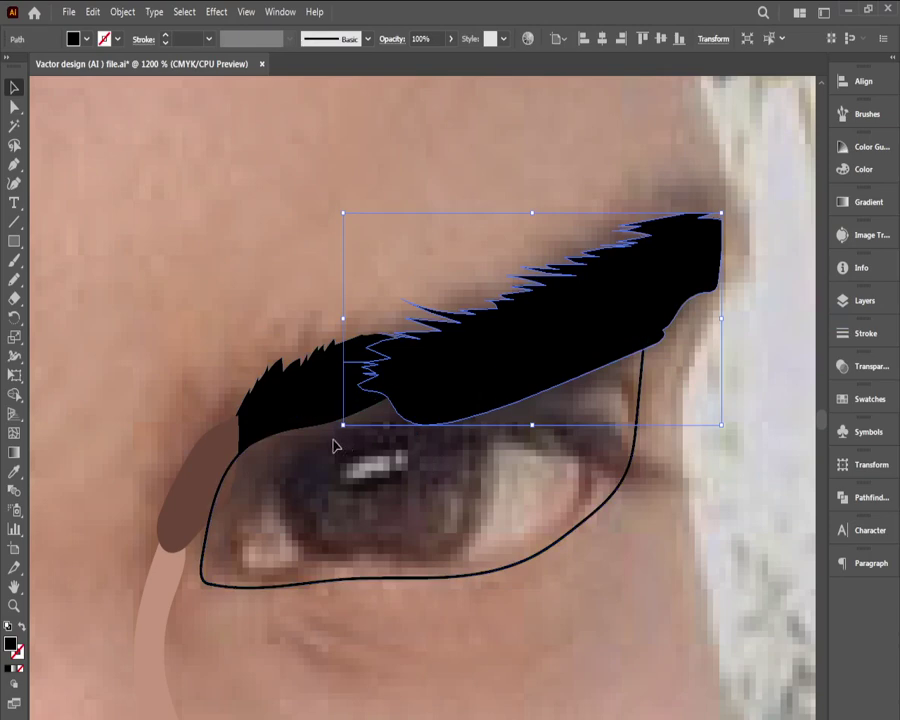
Step: Try to trim the eye outline, both black eyebrow pieces and the brown shadow against each other with Shape Builder
{"action": "left_click", "coordinate": [261, 440]}
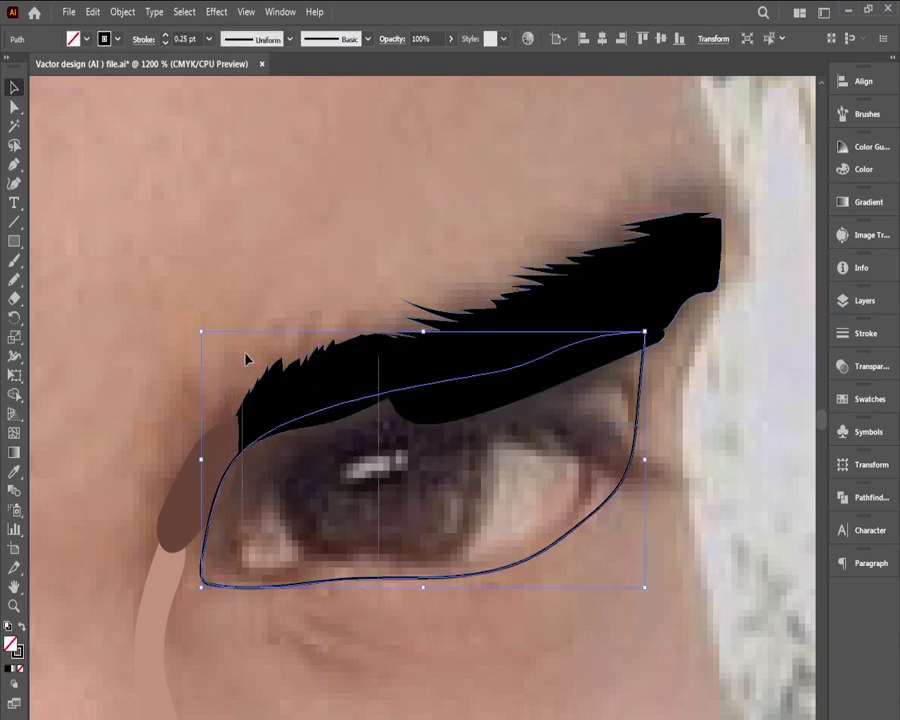
{"action": "left_click", "coordinate": [500, 394], "text": "shift"}
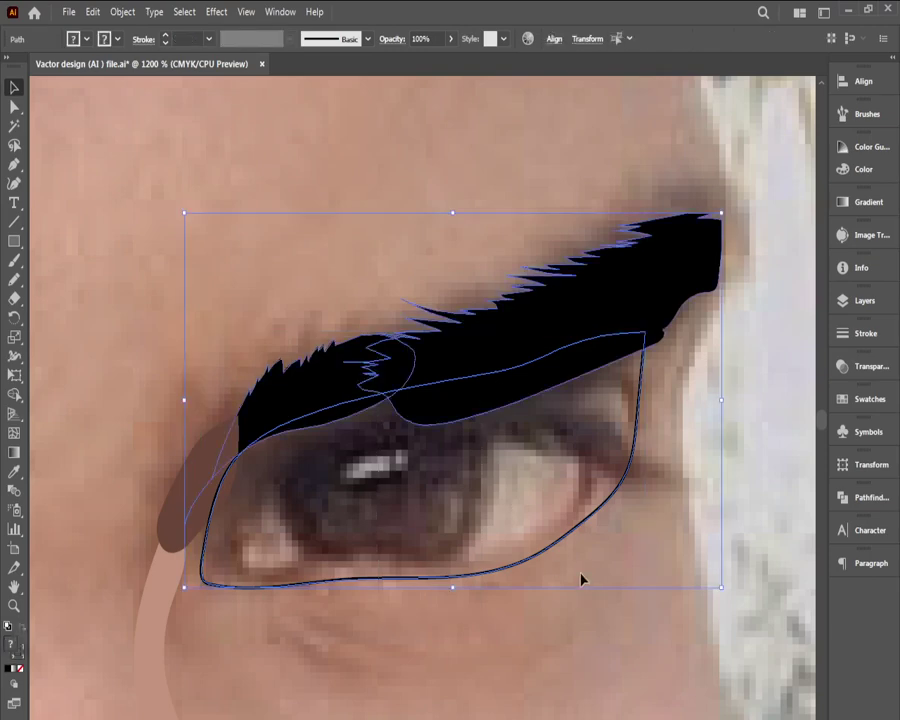
{"action": "left_click", "coordinate": [190, 460], "text": "shift"}
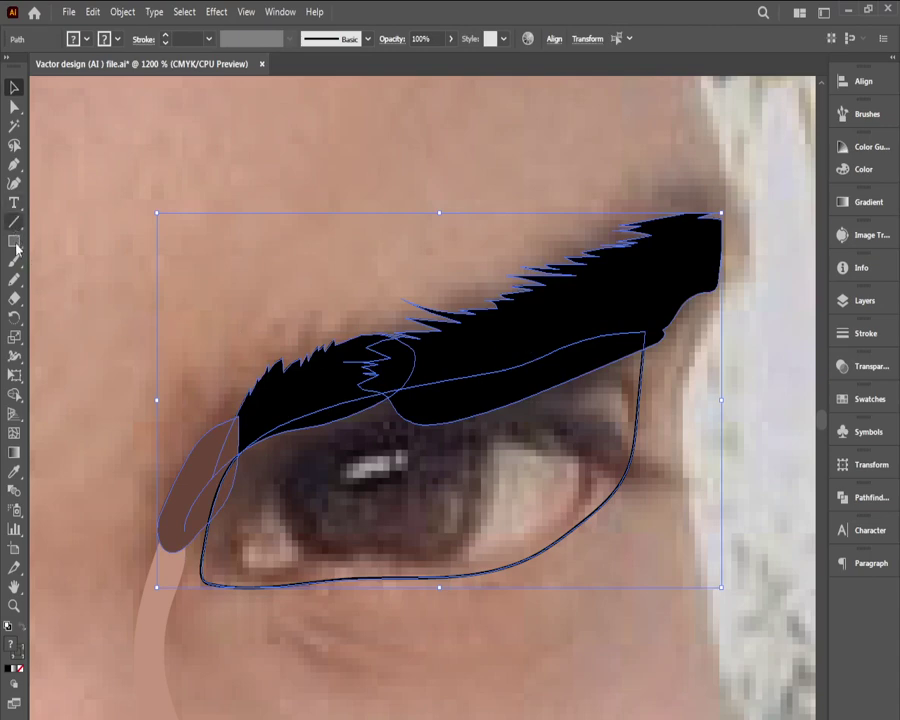
{"action": "left_click", "coordinate": [14, 394]}
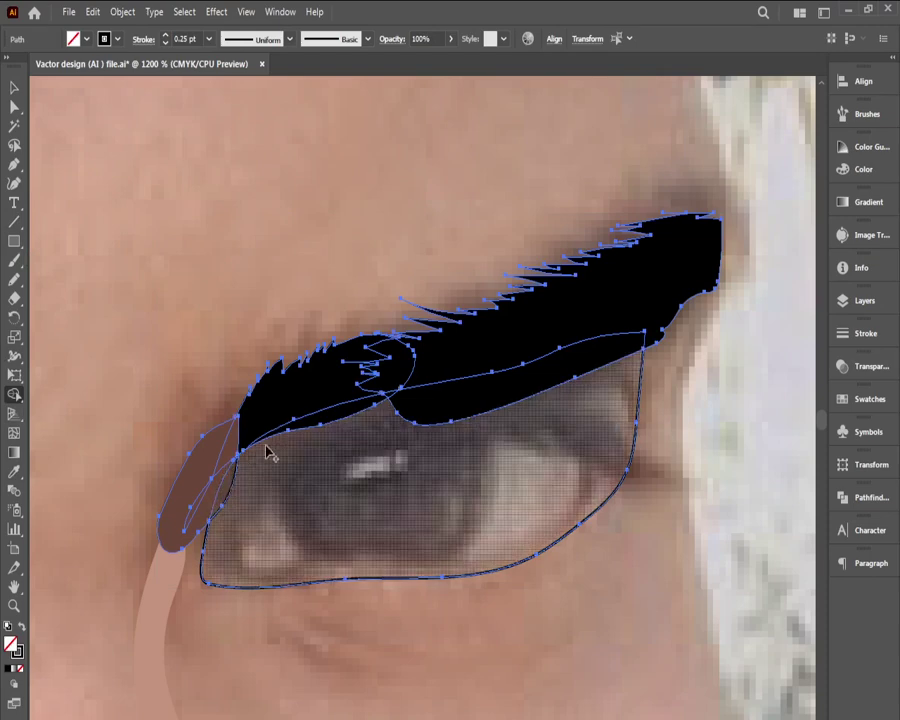
{"action": "left_click", "coordinate": [318, 419], "text": "alt"}
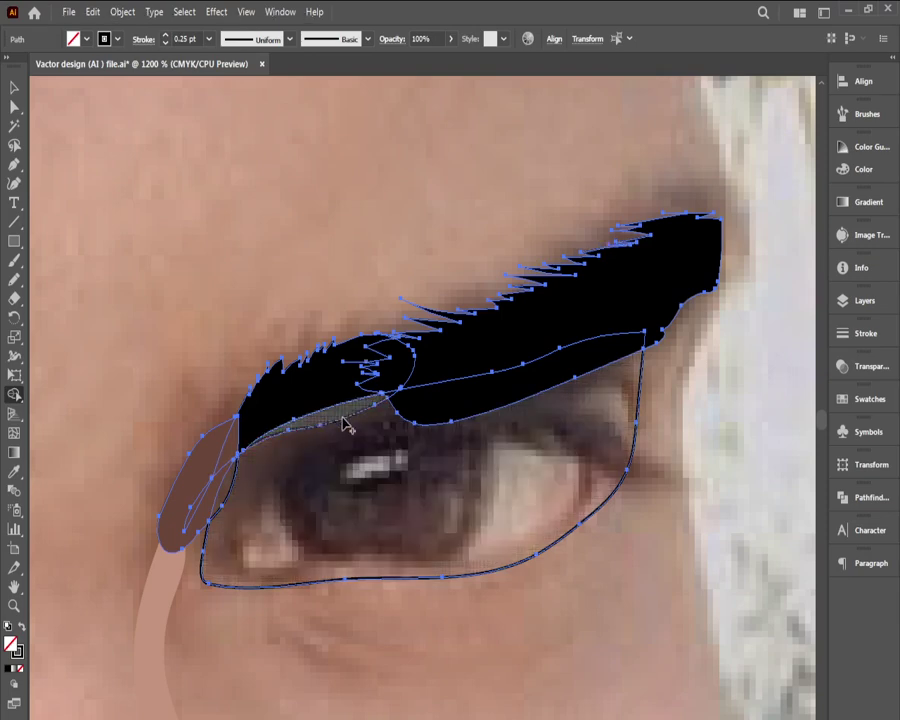
{"action": "left_click", "coordinate": [410, 408], "text": "alt"}
{"action": "left_click_drag", "start_coordinate": [604, 392], "coordinate": [600, 390]}
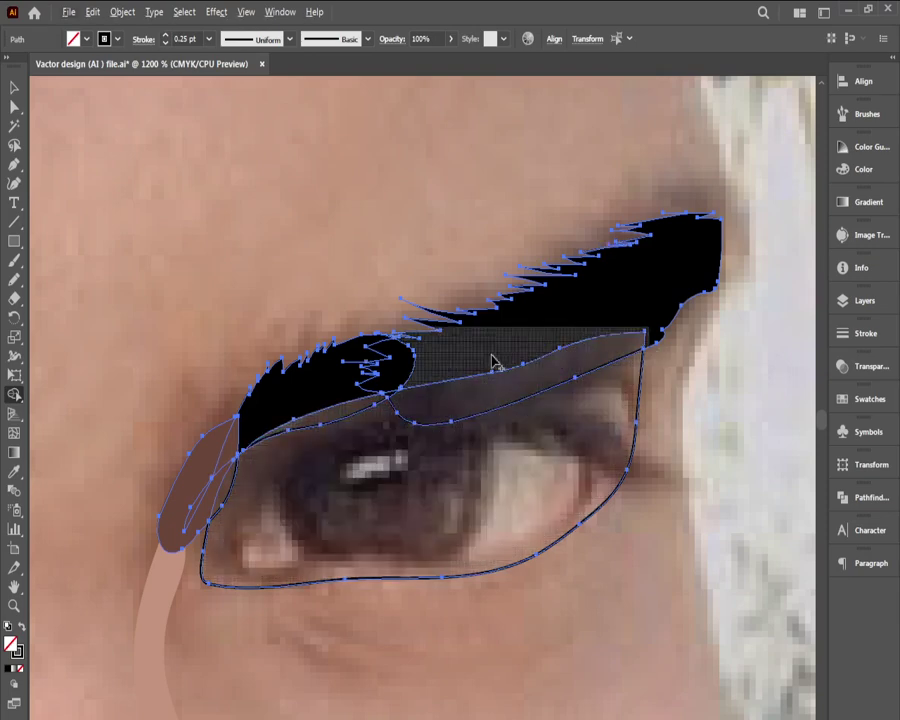
Step: Undo the Shape Builder edits to the eyebrow pieces and eye outline and clear the selection
{"action": "left_click", "coordinate": [14, 107]}
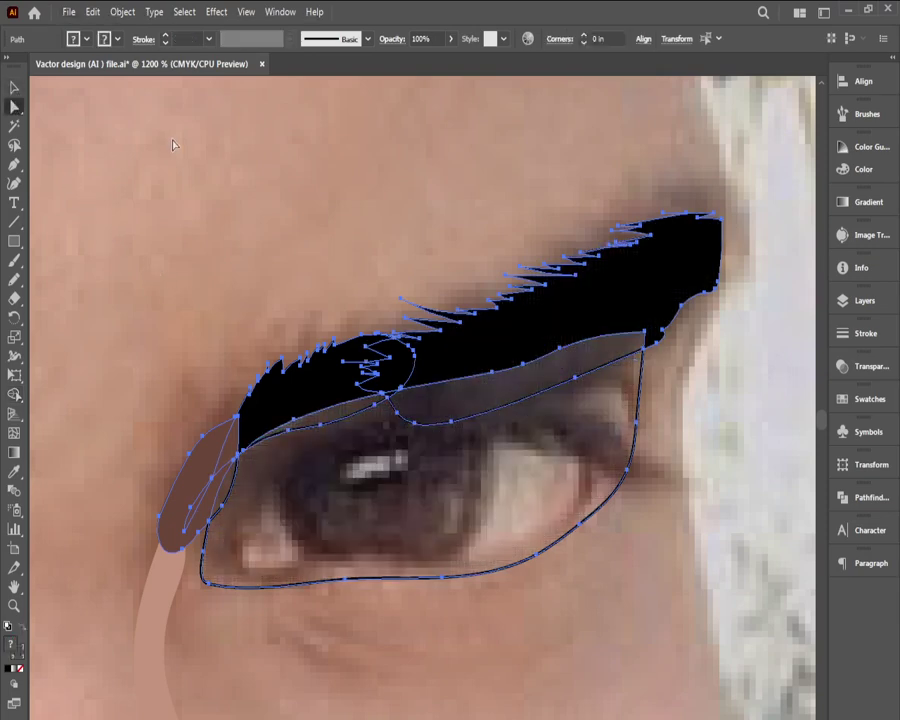
{"action": "left_click", "coordinate": [195, 195]}
{"action": "key", "text": "ctrl+a"}
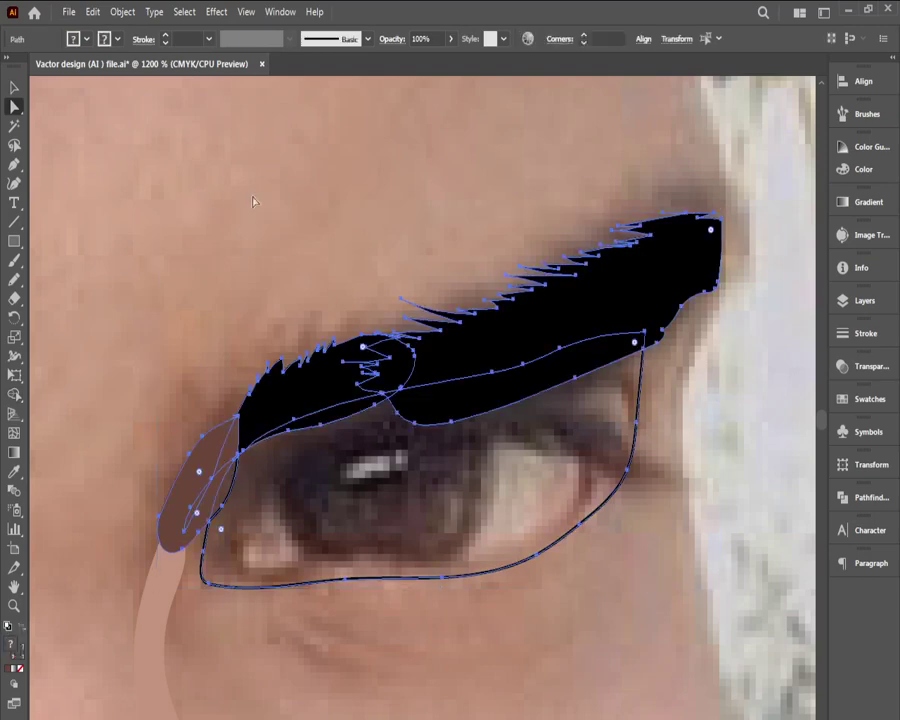
{"action": "left_click", "coordinate": [148, 188]}
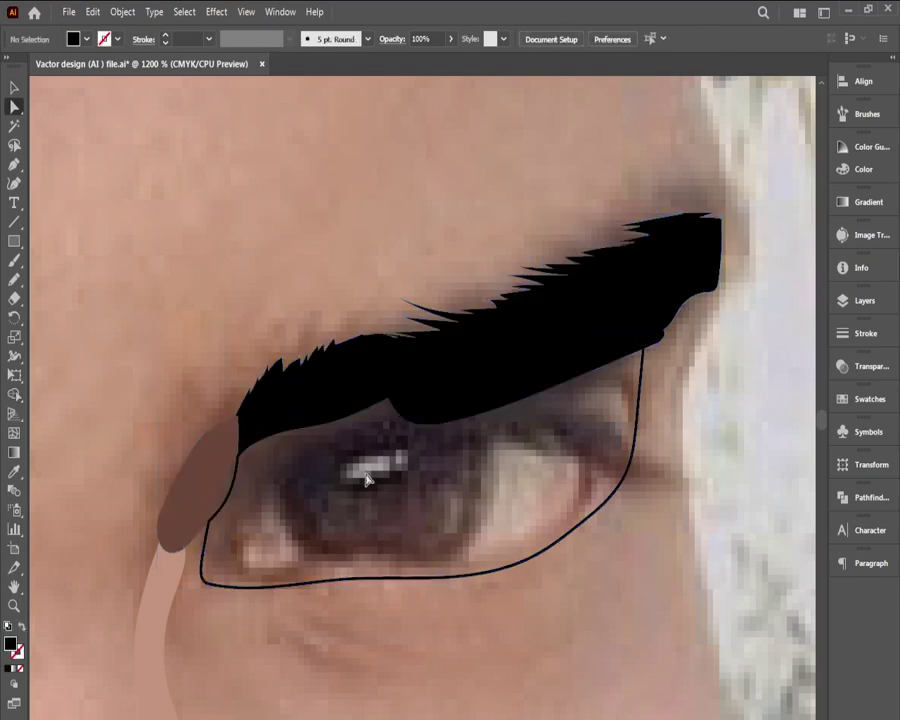
{"action": "left_click", "coordinate": [226, 504]}
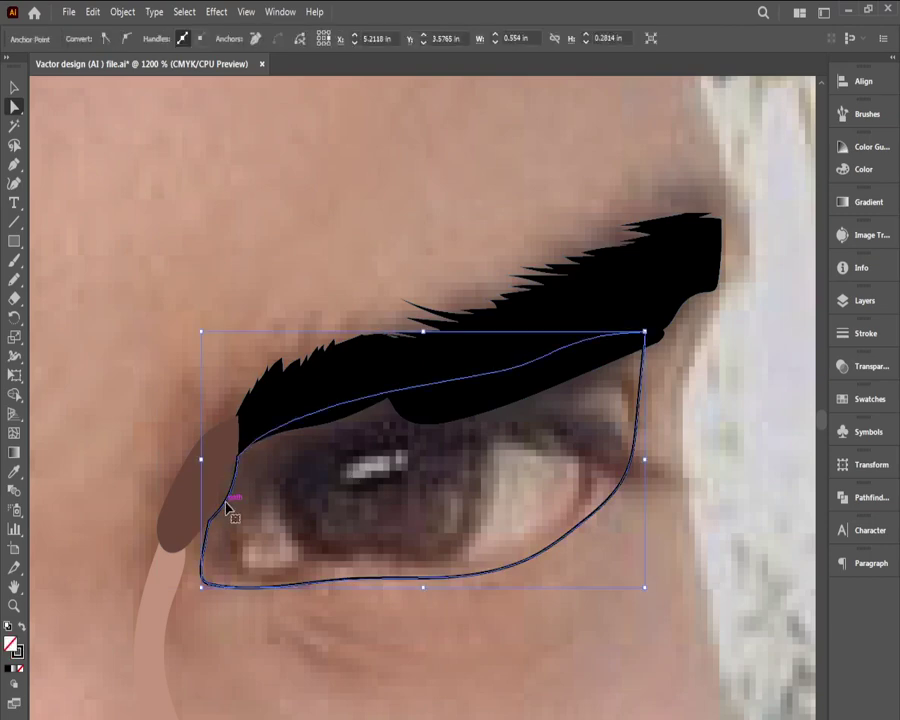
{"action": "key", "text": "ctrl+a"}
{"action": "left_click", "coordinate": [169, 395]}
{"action": "key", "text": "ctrl+z"}
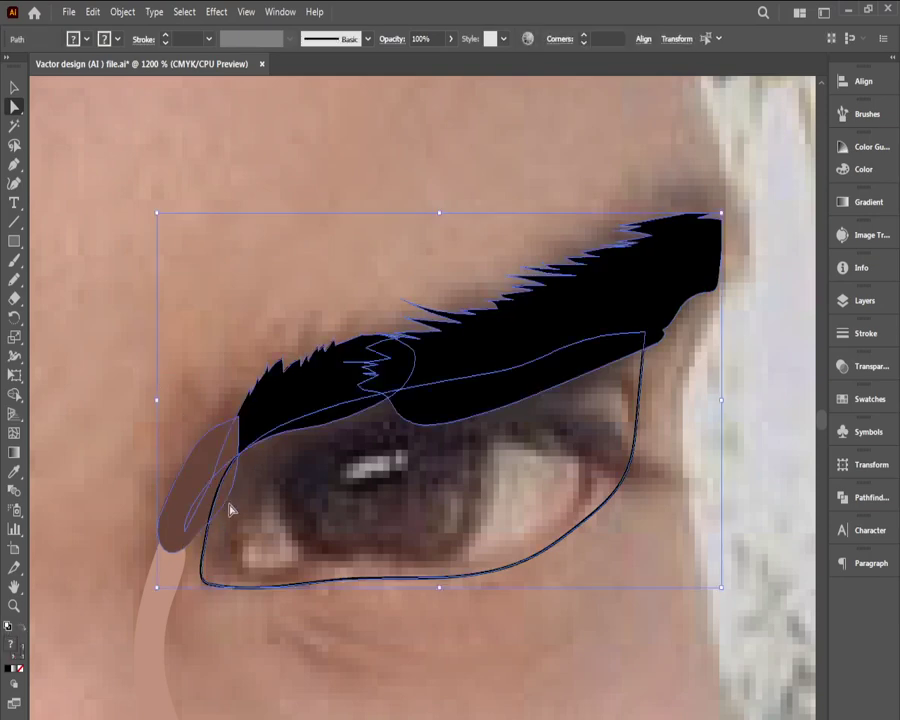
{"action": "key", "text": "ctrl+shift+a"}
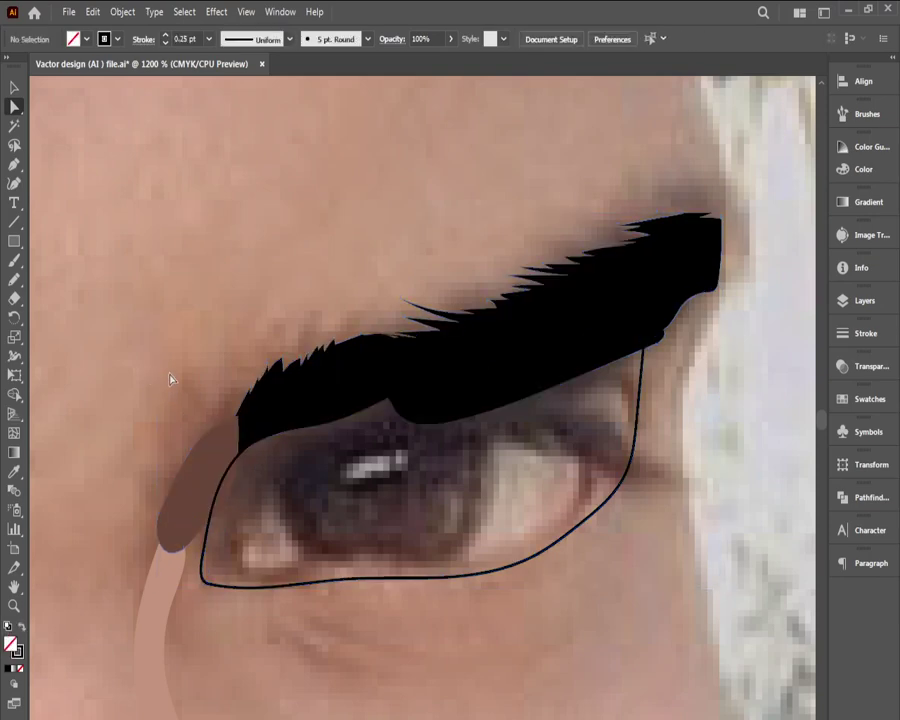
Step: Draw a closed freehand inner contour just inside the eye's black outline, running its upper edge beneath the eyebrow
{"action": "left_click", "coordinate": [642, 368]}
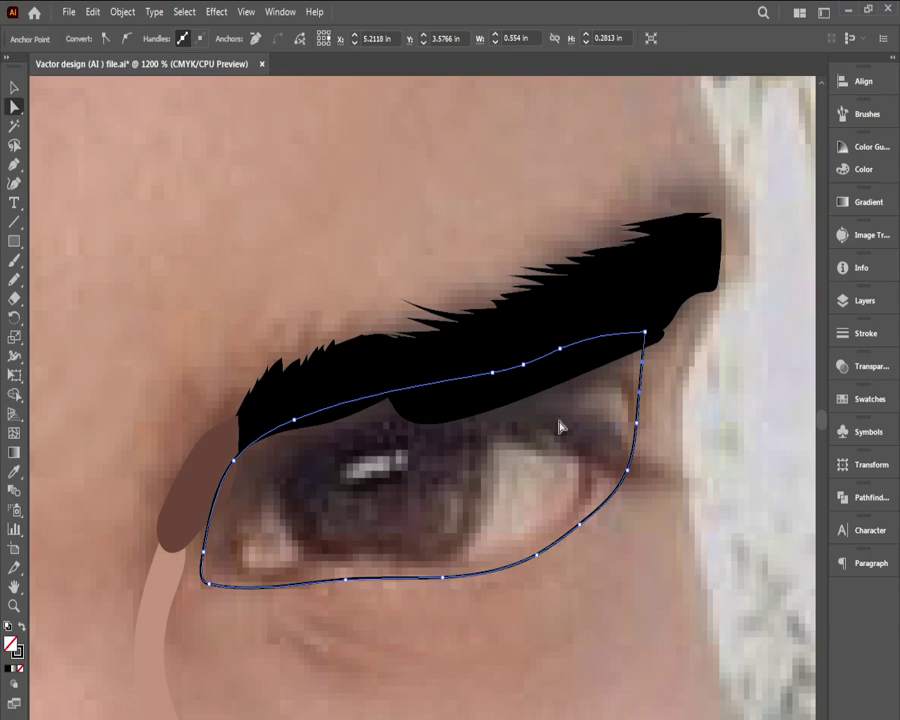
{"action": "left_click", "coordinate": [14, 280]}
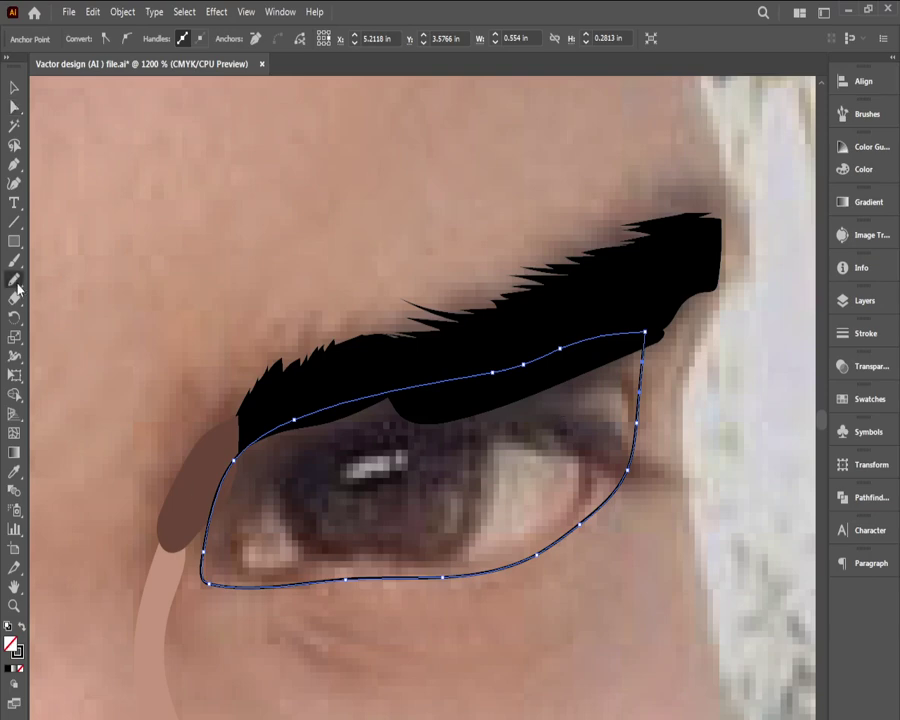
{"action": "mouse_move", "coordinate": [272, 460]}
{"action": "left_mouse_down"}
{"action": "mouse_move", "coordinate": [233, 543]}
{"action": "mouse_move", "coordinate": [234, 558]}
{"action": "mouse_move", "coordinate": [260, 574]}
{"action": "mouse_move", "coordinate": [444, 570]}
{"action": "mouse_move", "coordinate": [520, 547]}
{"action": "left_mouse_up"}
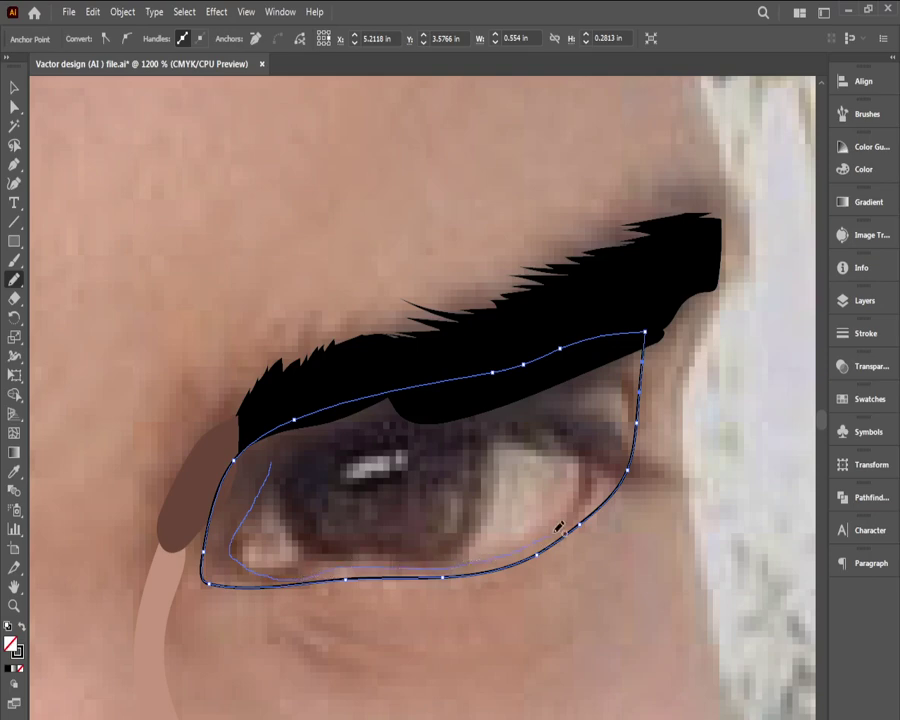
{"action": "mouse_move", "coordinate": [579, 513]}
{"action": "left_mouse_down"}
{"action": "mouse_move", "coordinate": [621, 462]}
{"action": "mouse_move", "coordinate": [637, 418]}
{"action": "mouse_move", "coordinate": [631, 372]}
{"action": "mouse_move", "coordinate": [599, 362]}
{"action": "mouse_move", "coordinate": [430, 402]}
{"action": "mouse_move", "coordinate": [376, 401]}
{"action": "mouse_move", "coordinate": [303, 428]}
{"action": "mouse_move", "coordinate": [270, 458]}
{"action": "left_mouse_up"}
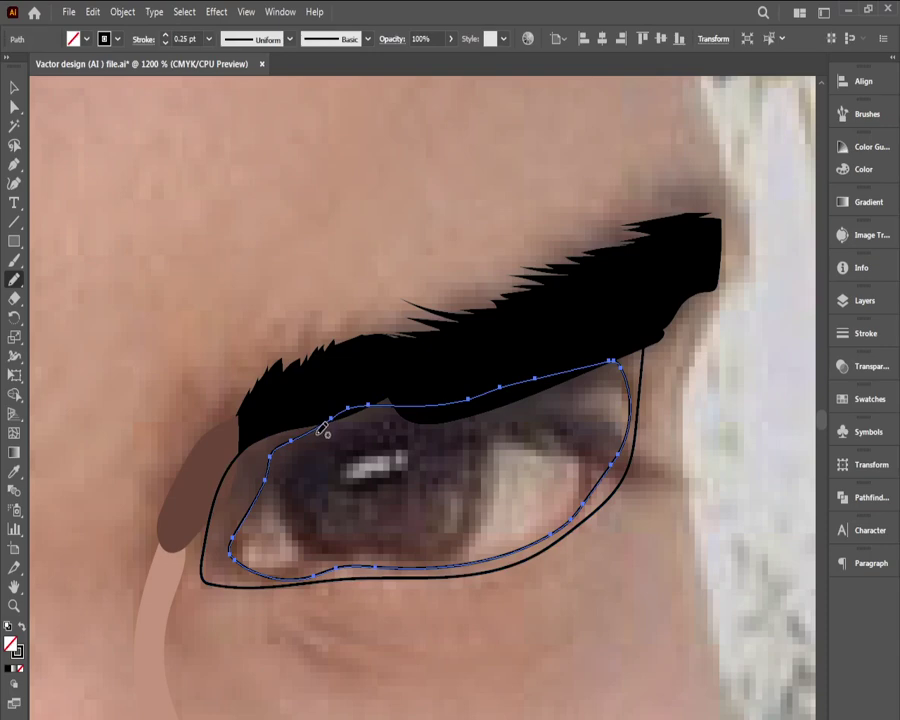
{"action": "left_click", "coordinate": [13, 88]}
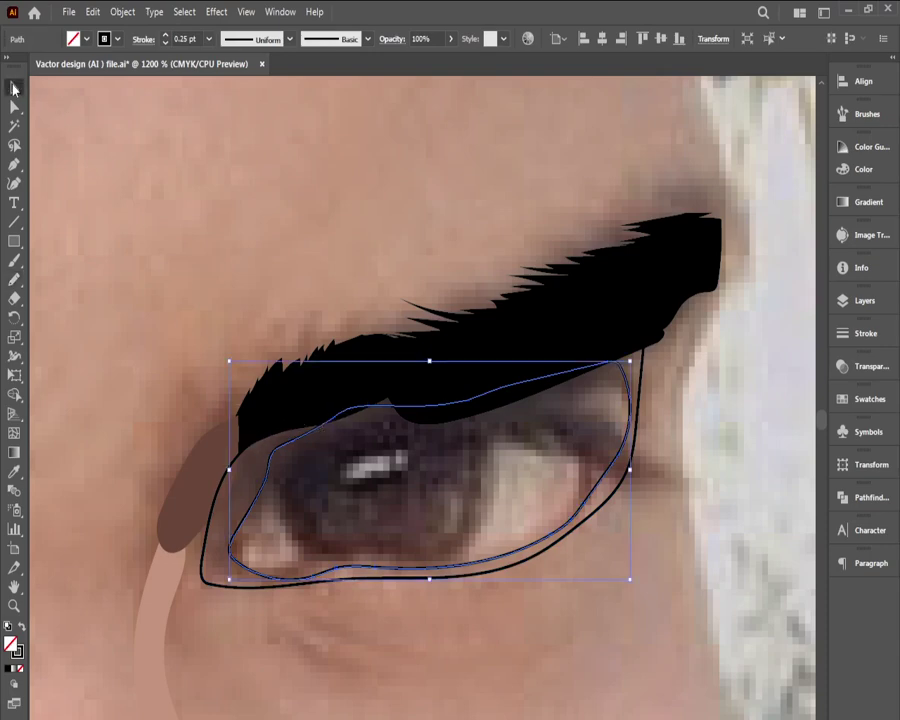
{"action": "left_click", "coordinate": [203, 516]}
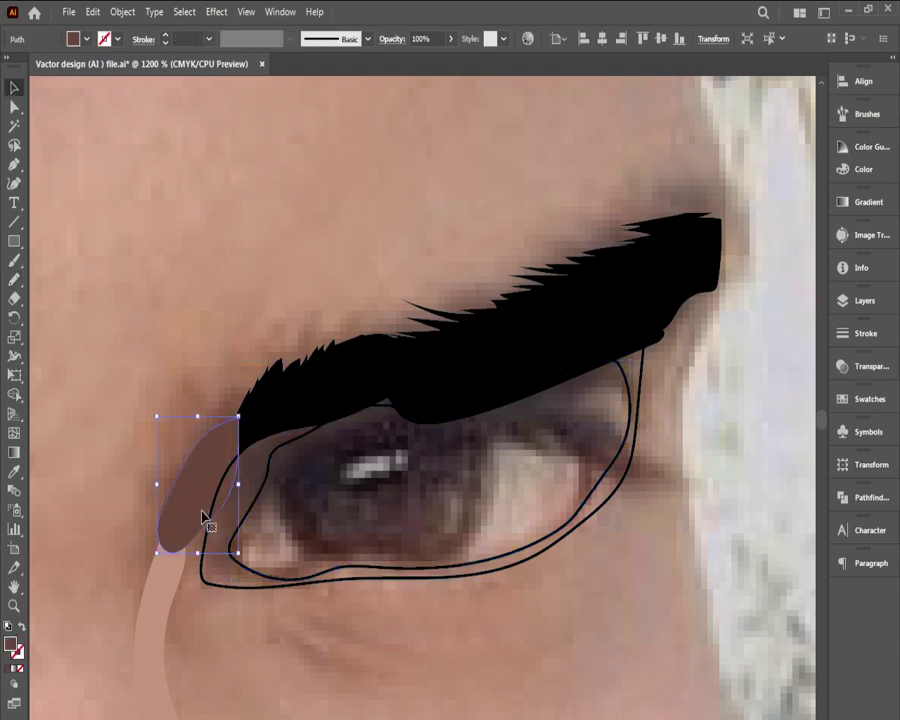
{"action": "left_click", "coordinate": [203, 582]}
{"action": "left_click", "coordinate": [262, 520]}
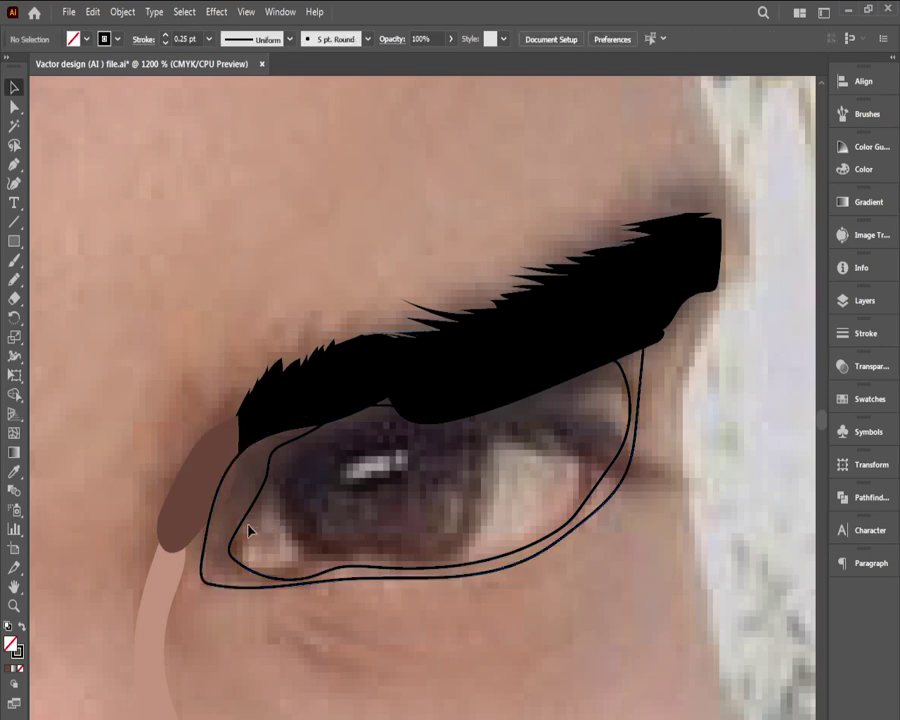
Step: Draw a closed teardrop-like outline around the pinkish inner corner of the eye with the Pencil tool
{"action": "left_click", "coordinate": [14, 279]}
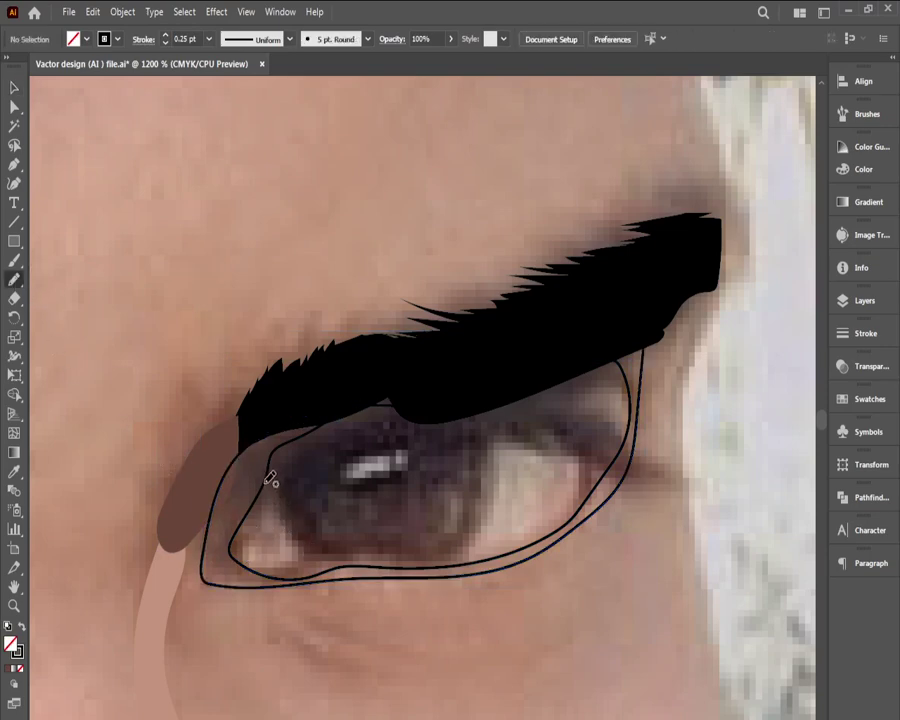
{"action": "left_click_drag", "start_coordinate": [266, 482], "coordinate": [314, 554]}
{"action": "mouse_move", "coordinate": [258, 485]}
{"action": "left_mouse_down"}
{"action": "mouse_move", "coordinate": [299, 545]}
{"action": "mouse_move", "coordinate": [303, 565]}
{"action": "mouse_move", "coordinate": [292, 581]}
{"action": "mouse_move", "coordinate": [264, 579]}
{"action": "mouse_move", "coordinate": [228, 556]}
{"action": "mouse_move", "coordinate": [223, 523]}
{"action": "mouse_move", "coordinate": [283, 488]}
{"action": "left_mouse_up"}
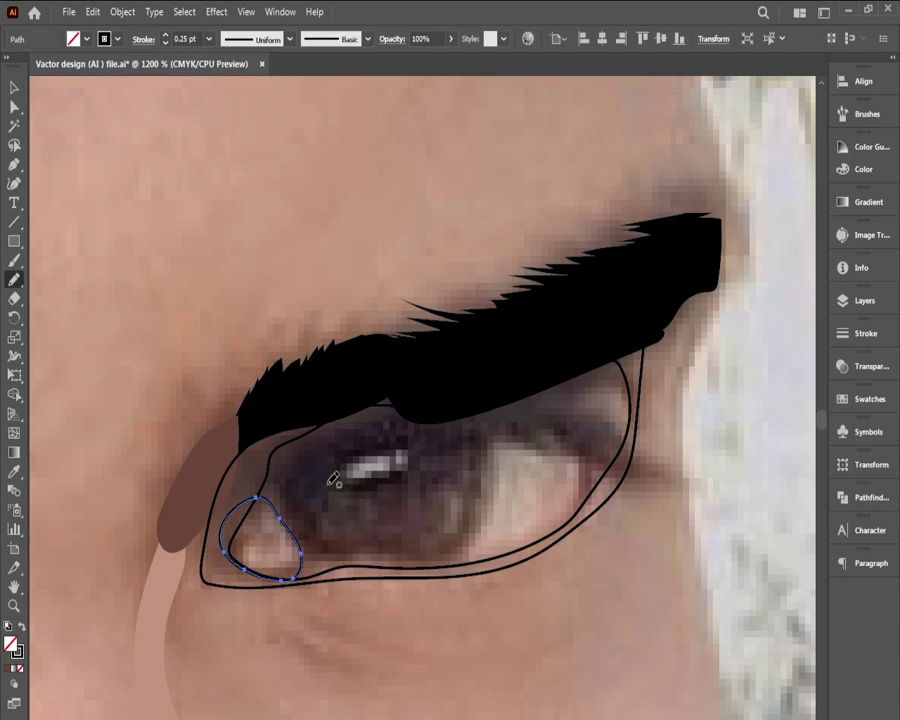
{"action": "left_click", "coordinate": [14, 88]}
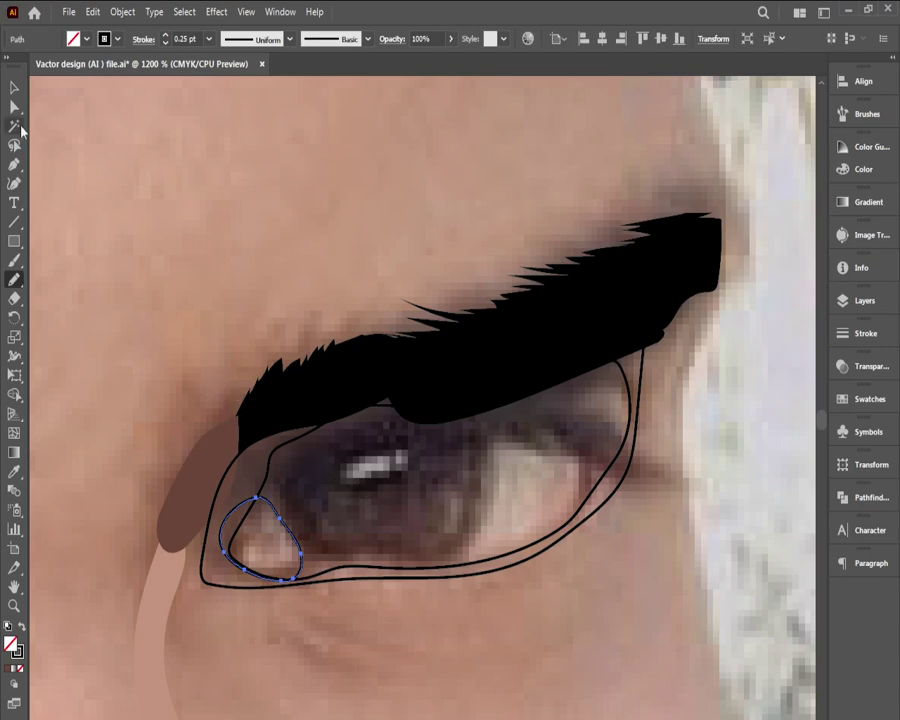
{"action": "left_click", "coordinate": [143, 217]}
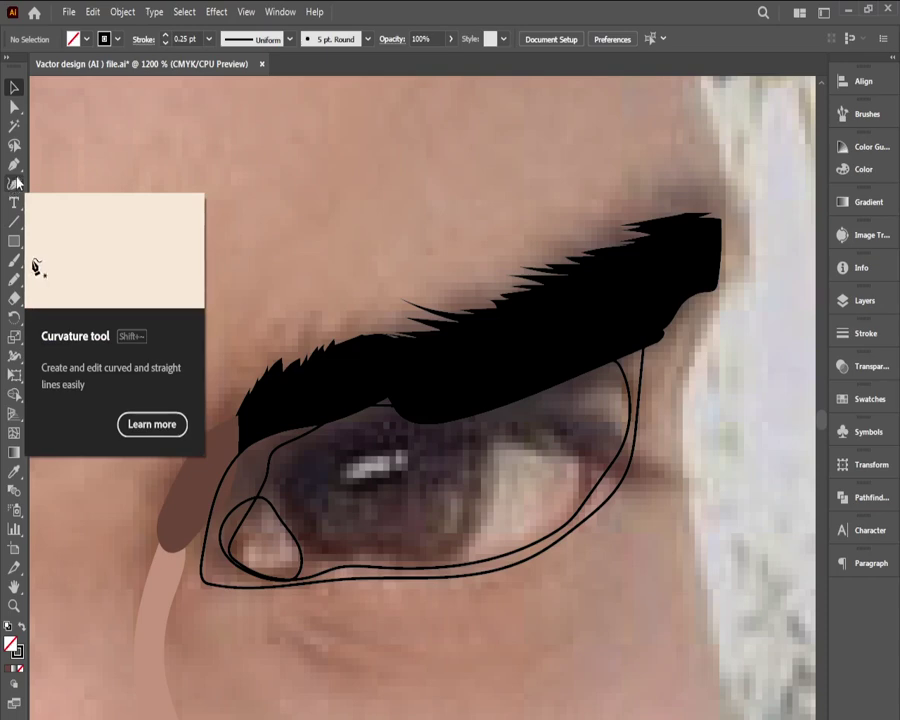
Step: Outline the white of the eye on the outer side of the iris with a closed freehand path
{"action": "left_click", "coordinate": [12, 284]}
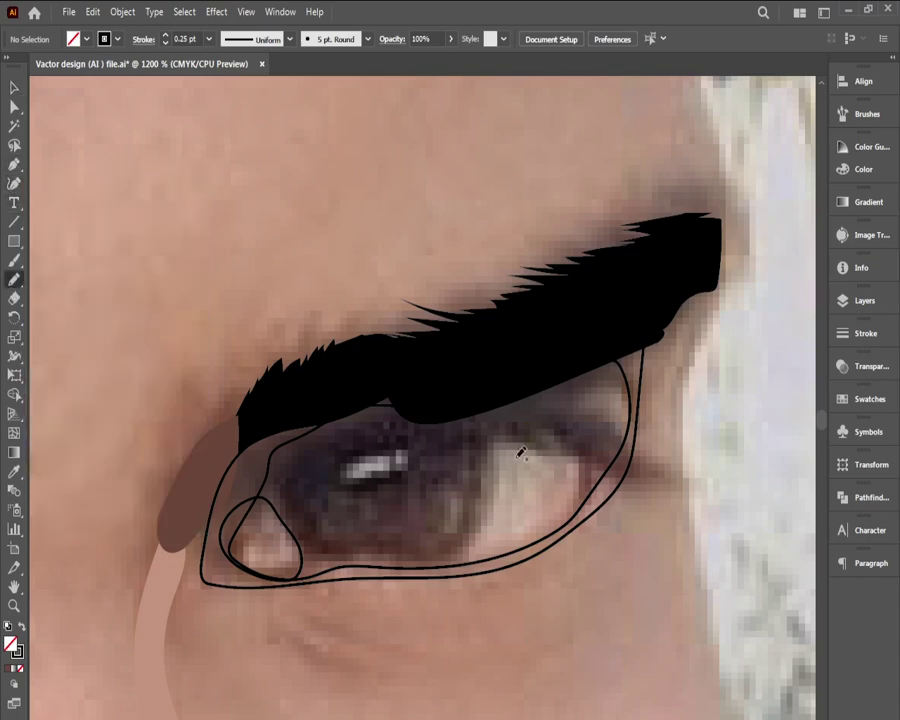
{"action": "left_click_drag", "start_coordinate": [480, 522], "coordinate": [450, 552]}
{"action": "mouse_move", "coordinate": [523, 547]}
{"action": "left_mouse_down"}
{"action": "mouse_move", "coordinate": [587, 517]}
{"action": "mouse_move", "coordinate": [590, 473]}
{"action": "mouse_move", "coordinate": [586, 451]}
{"action": "mouse_move", "coordinate": [565, 431]}
{"action": "mouse_move", "coordinate": [494, 444]}
{"action": "left_mouse_up"}
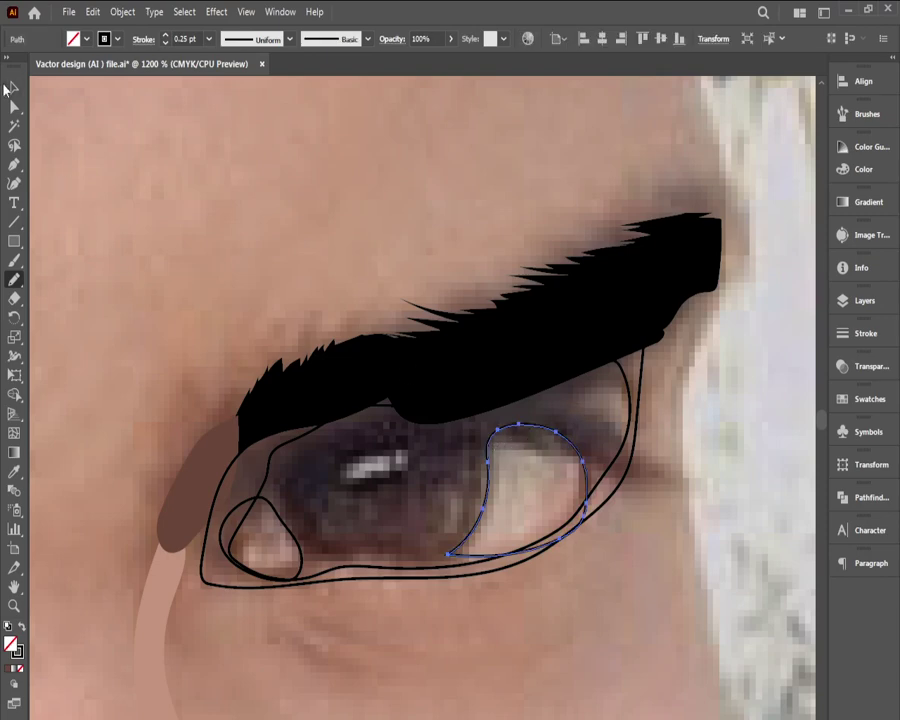
{"action": "left_click", "coordinate": [9, 88]}
Step: Draw a small rounded outline around the light patch beneath the eyebrow at the eye's outer upper corner
{"action": "left_click", "coordinate": [14, 280]}
{"action": "mouse_move", "coordinate": [591, 367]}
{"action": "left_mouse_down"}
{"action": "mouse_move", "coordinate": [577, 411]}
{"action": "mouse_move", "coordinate": [604, 434]}
{"action": "mouse_move", "coordinate": [623, 433]}
{"action": "mouse_move", "coordinate": [631, 419]}
{"action": "mouse_move", "coordinate": [632, 387]}
{"action": "mouse_move", "coordinate": [594, 364]}
{"action": "left_mouse_up"}
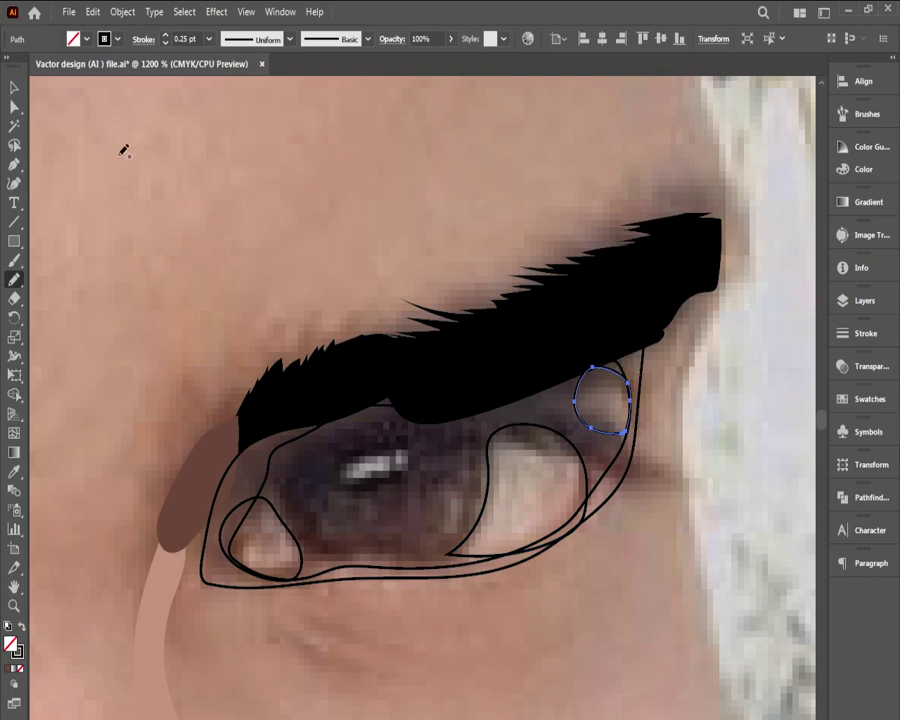
{"action": "left_click", "coordinate": [14, 88]}
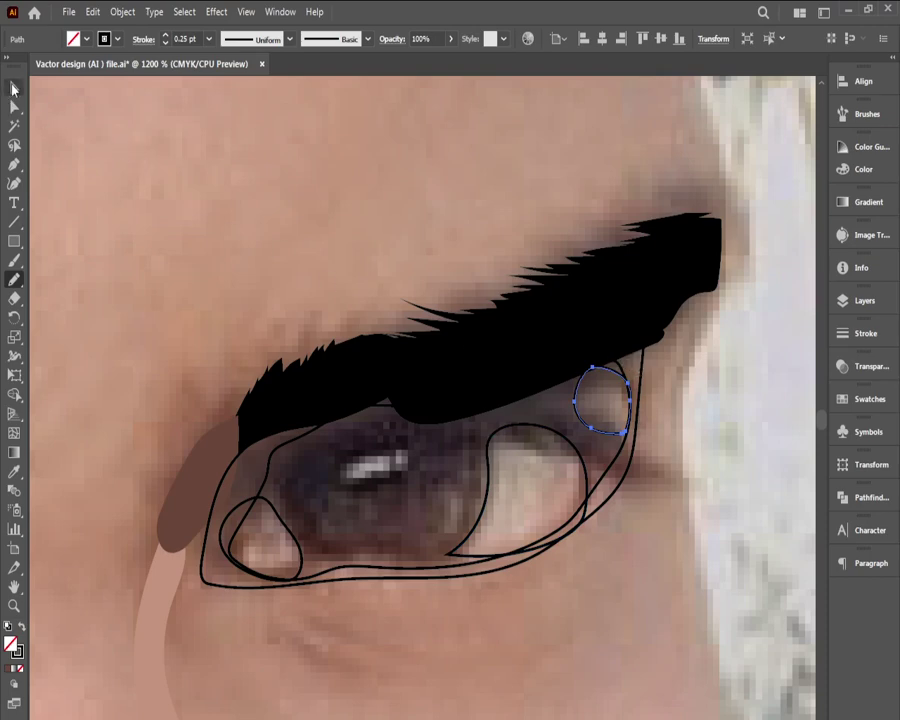
{"action": "left_click", "coordinate": [276, 386]}
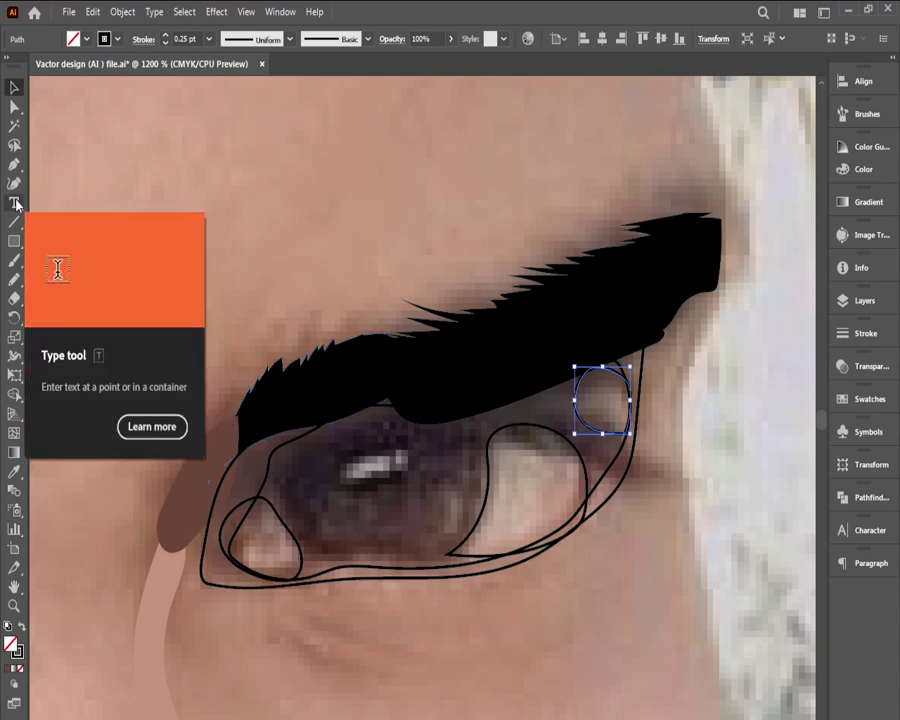
Step: Outline the dark iris, then the lid shadow between the iris and the small rounded patch, as closed freehand shapes
{"action": "left_click", "coordinate": [14, 281]}
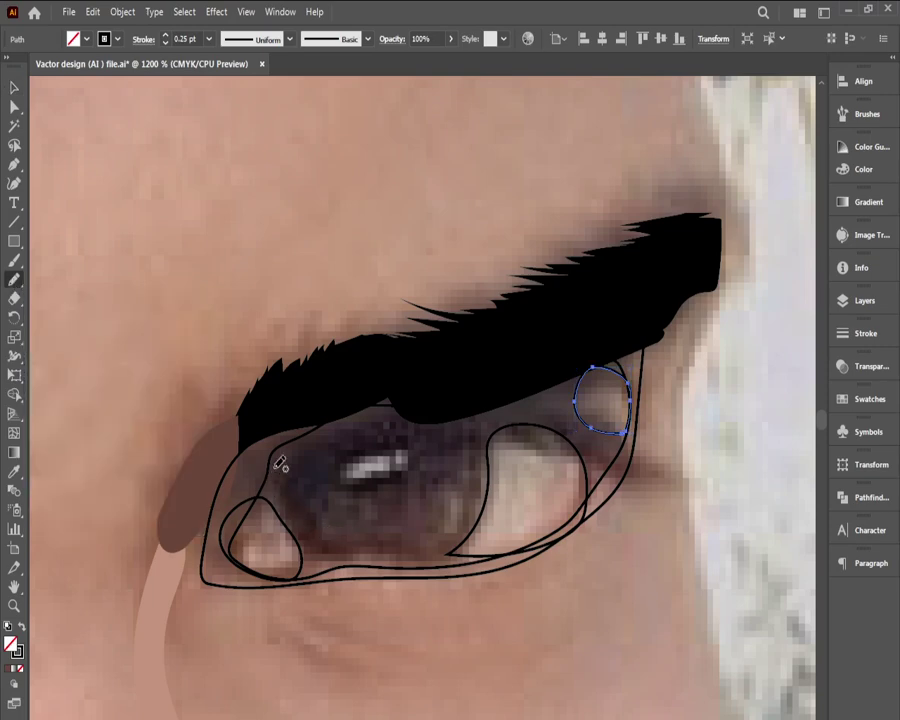
{"action": "mouse_move", "coordinate": [271, 457]}
{"action": "left_mouse_down"}
{"action": "mouse_move", "coordinate": [287, 532]}
{"action": "mouse_move", "coordinate": [308, 552]}
{"action": "mouse_move", "coordinate": [364, 565]}
{"action": "mouse_move", "coordinate": [467, 551]}
{"action": "left_mouse_up"}
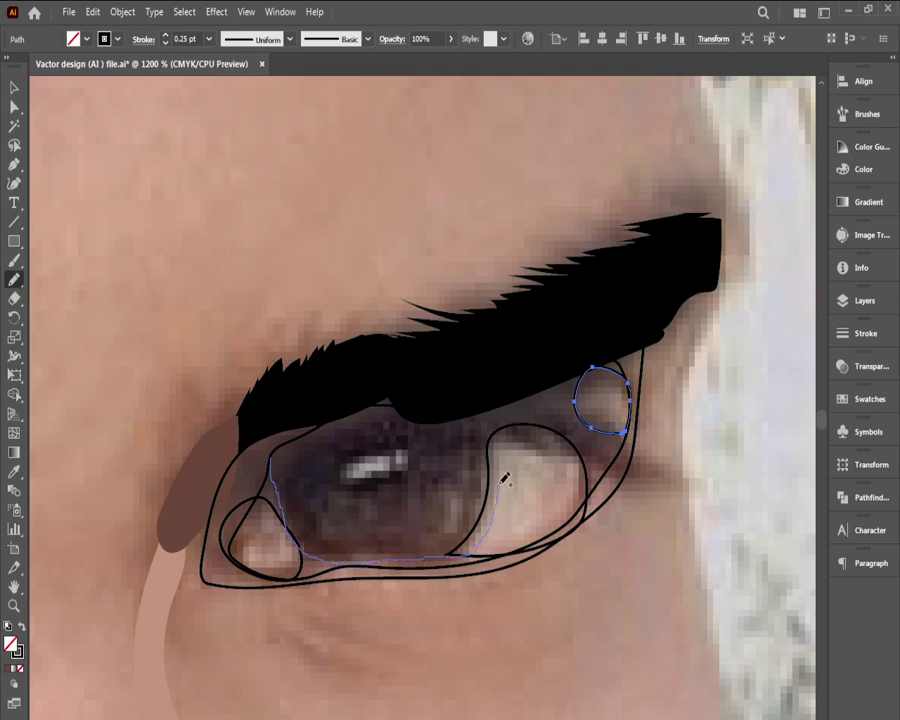
{"action": "mouse_move", "coordinate": [505, 479]}
{"action": "left_mouse_down"}
{"action": "mouse_move", "coordinate": [487, 420]}
{"action": "mouse_move", "coordinate": [439, 395]}
{"action": "mouse_move", "coordinate": [369, 394]}
{"action": "mouse_move", "coordinate": [290, 425]}
{"action": "mouse_move", "coordinate": [290, 458]}
{"action": "left_mouse_up"}
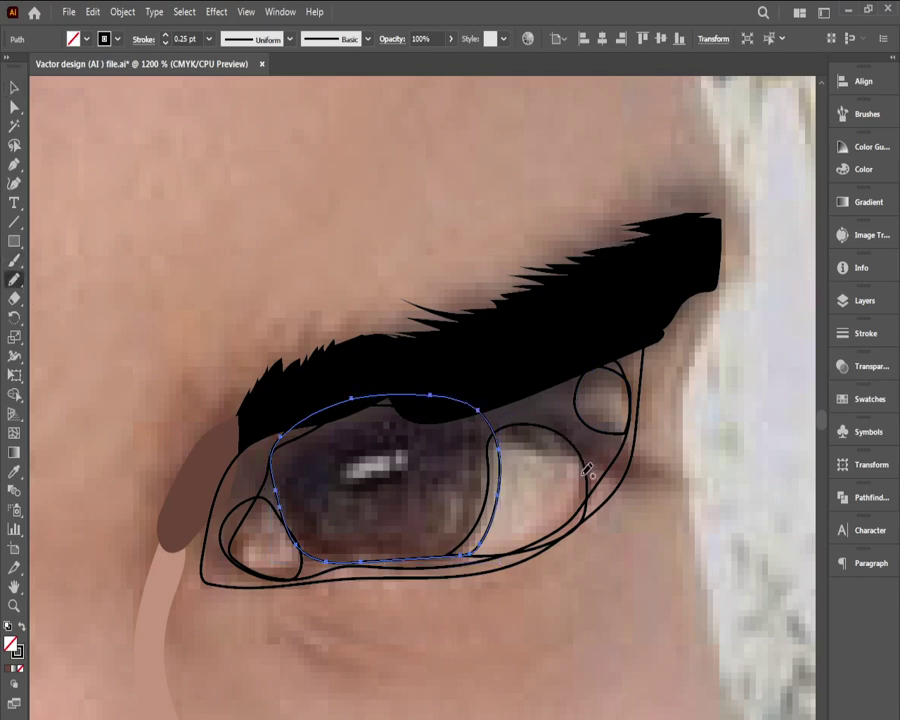
{"action": "mouse_move", "coordinate": [586, 470]}
{"action": "left_mouse_down"}
{"action": "mouse_move", "coordinate": [620, 440]}
{"action": "mouse_move", "coordinate": [569, 406]}
{"action": "mouse_move", "coordinate": [576, 379]}
{"action": "mouse_move", "coordinate": [515, 383]}
{"action": "mouse_move", "coordinate": [501, 407]}
{"action": "mouse_move", "coordinate": [505, 445]}
{"action": "mouse_move", "coordinate": [556, 473]}
{"action": "mouse_move", "coordinate": [586, 471]}
{"action": "left_mouse_up"}
{"action": "left_click", "coordinate": [14, 88]}
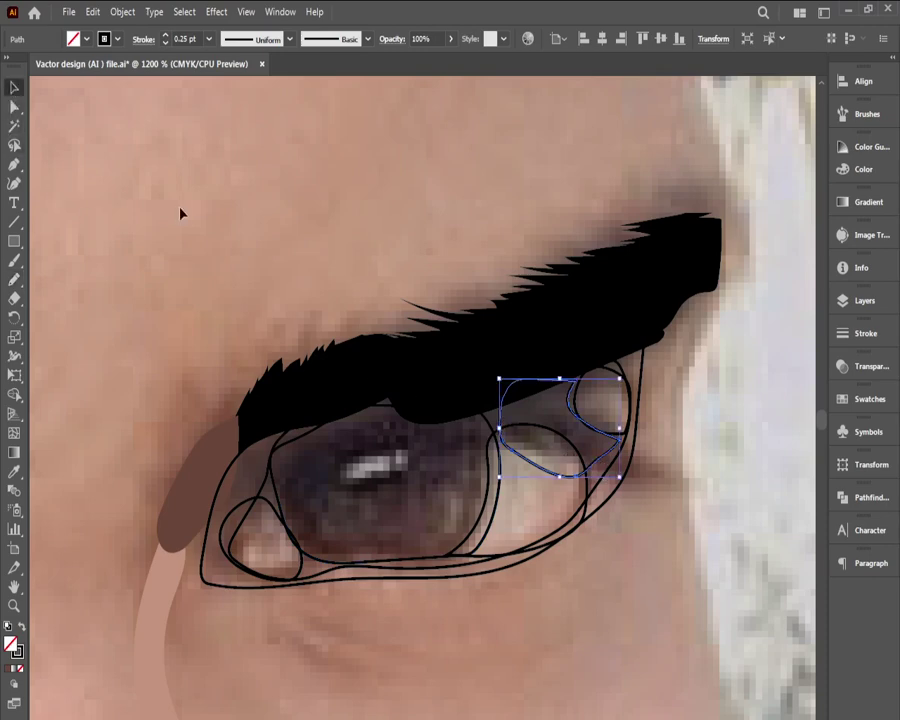
{"action": "left_click", "coordinate": [236, 265]}
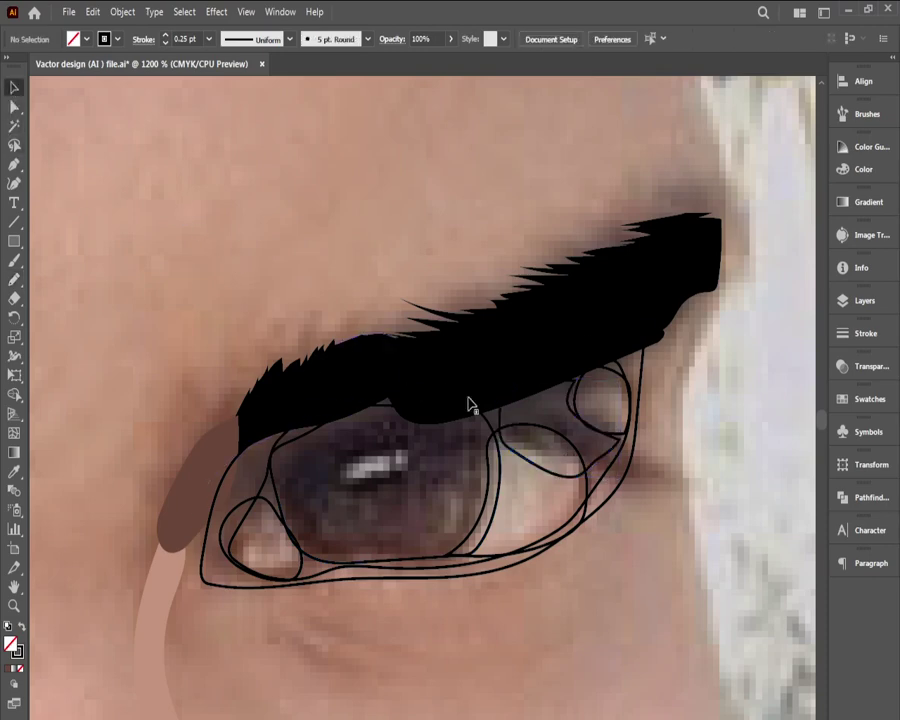
Step: Draw a small circle-like path over the junction of the iris, eye white and lid shadow outlines, then deselect it
{"action": "left_click", "coordinate": [13, 281]}
{"action": "mouse_move", "coordinate": [514, 398]}
{"action": "left_mouse_down"}
{"action": "mouse_move", "coordinate": [465, 434]}
{"action": "mouse_move", "coordinate": [498, 459]}
{"action": "mouse_move", "coordinate": [514, 400]}
{"action": "left_mouse_up"}
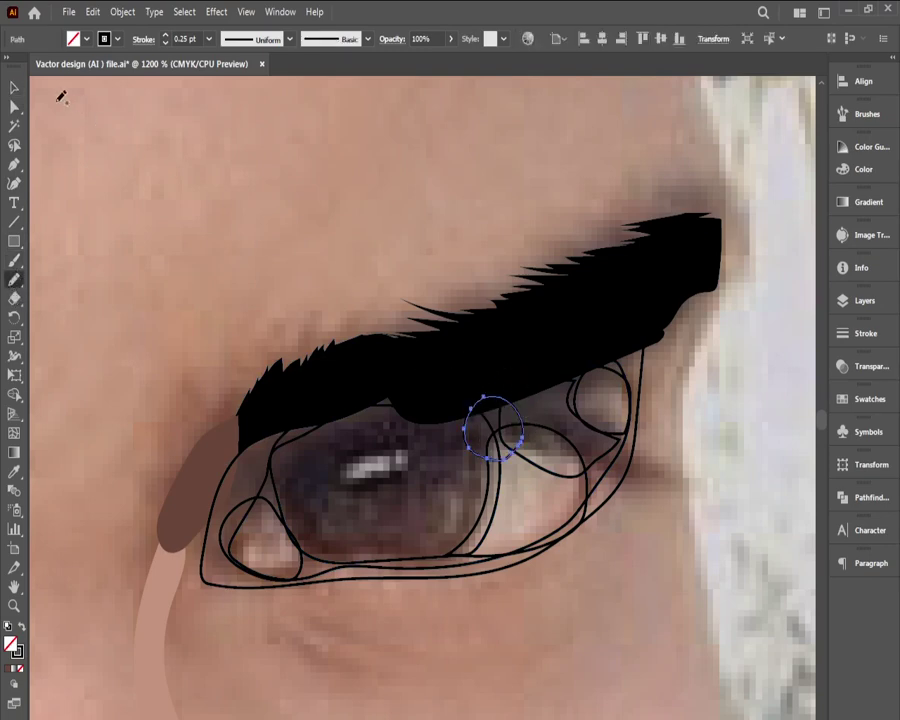
{"action": "left_click", "coordinate": [14, 88]}
{"action": "left_click", "coordinate": [184, 243]}
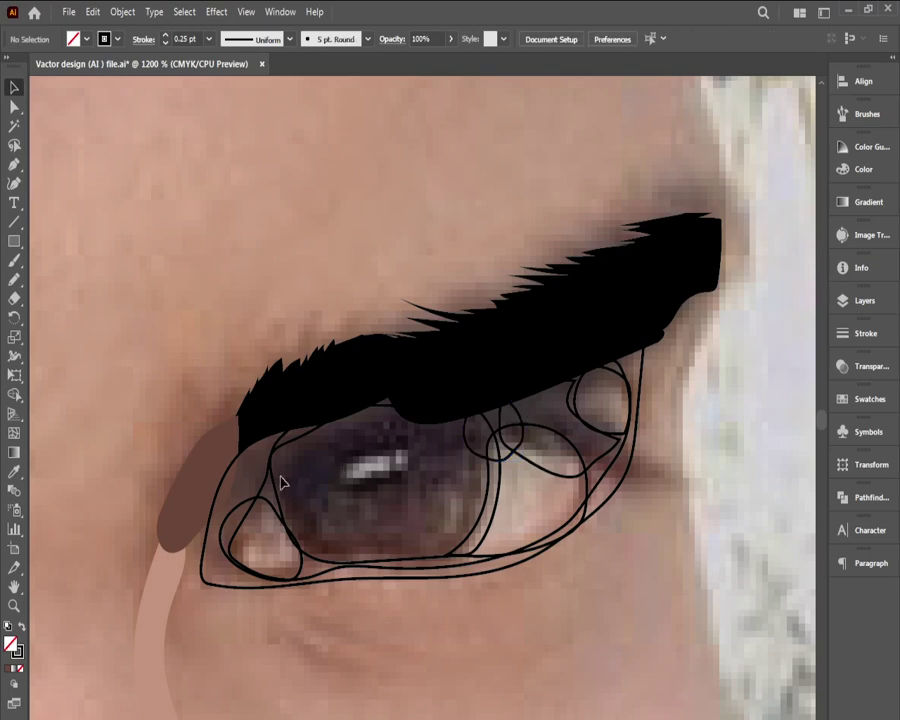
Step: Outline the light reflection in the iris with a small closed freehand oval and deselect it
{"action": "left_click", "coordinate": [14, 281]}
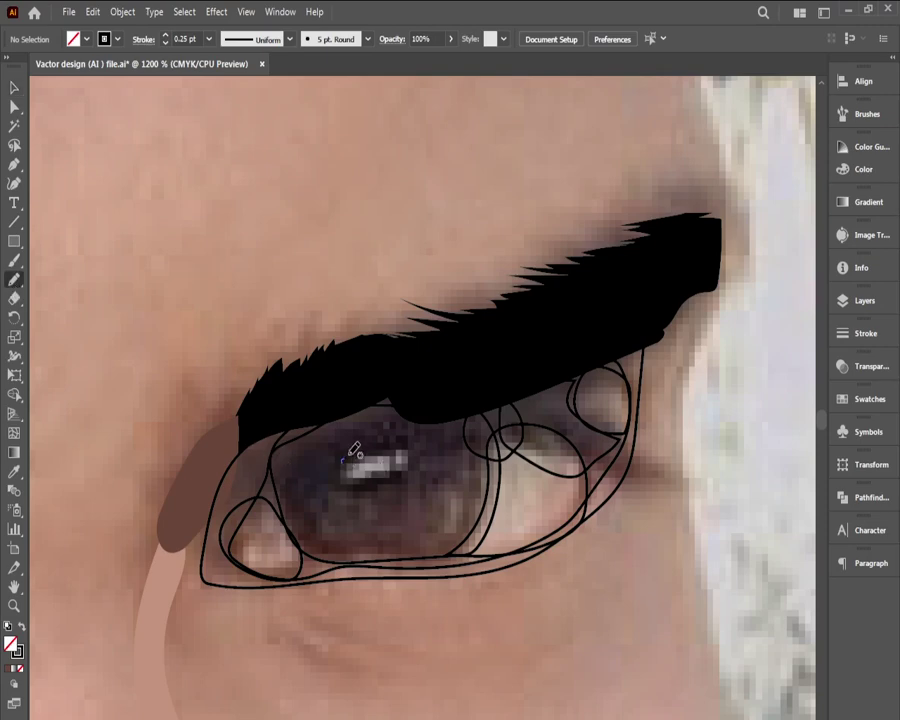
{"action": "mouse_move", "coordinate": [343, 459]}
{"action": "left_mouse_down"}
{"action": "mouse_move", "coordinate": [392, 436]}
{"action": "mouse_move", "coordinate": [408, 458]}
{"action": "mouse_move", "coordinate": [388, 482]}
{"action": "mouse_move", "coordinate": [355, 483]}
{"action": "mouse_move", "coordinate": [348, 468]}
{"action": "mouse_move", "coordinate": [364, 449]}
{"action": "left_mouse_up"}
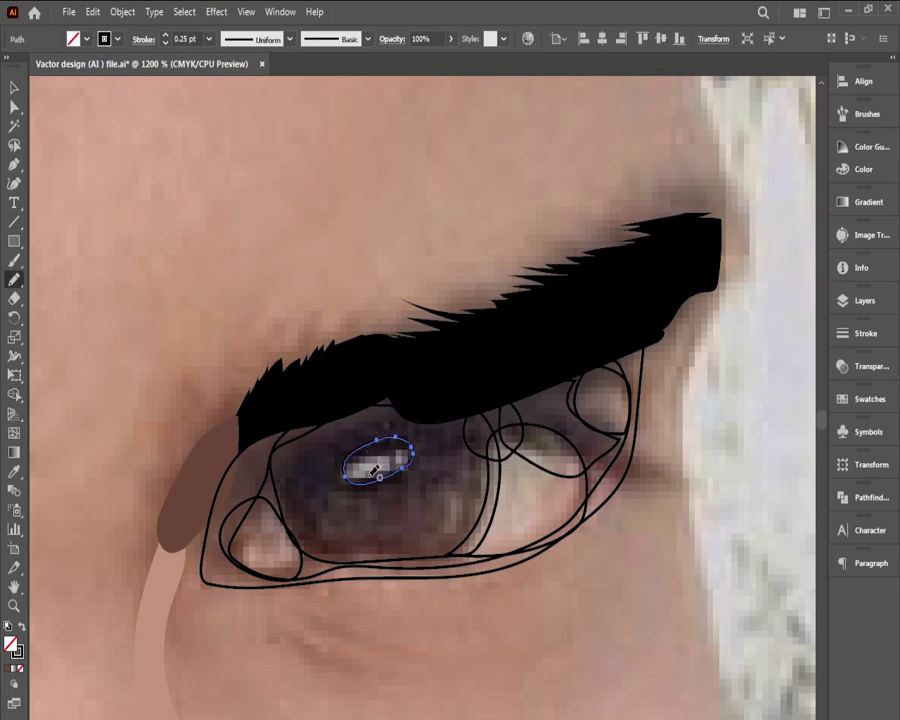
{"action": "left_click", "coordinate": [14, 106]}
{"action": "left_click", "coordinate": [102, 265]}
Step: Draw a small rounded-square pupil overlapping the lower part of the reflection outline, filled black with no stroke, and deselect it
{"action": "left_click", "coordinate": [14, 280]}
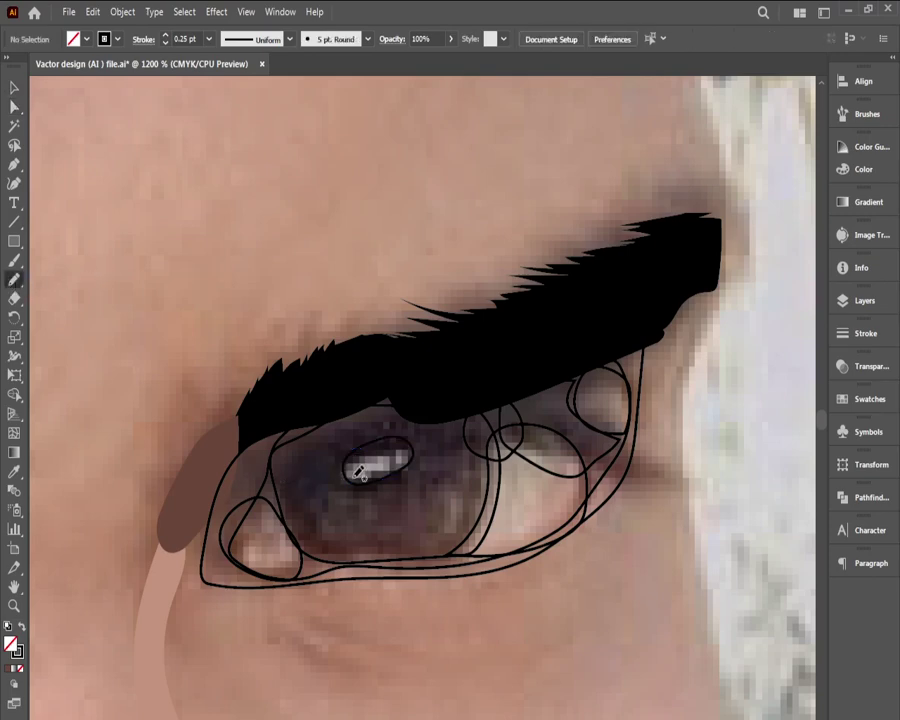
{"action": "mouse_move", "coordinate": [353, 481]}
{"action": "left_mouse_down"}
{"action": "mouse_move", "coordinate": [356, 496]}
{"action": "mouse_move", "coordinate": [376, 502]}
{"action": "mouse_move", "coordinate": [401, 498]}
{"action": "mouse_move", "coordinate": [409, 483]}
{"action": "mouse_move", "coordinate": [402, 457]}
{"action": "mouse_move", "coordinate": [370, 462]}
{"action": "mouse_move", "coordinate": [354, 479]}
{"action": "left_mouse_up"}
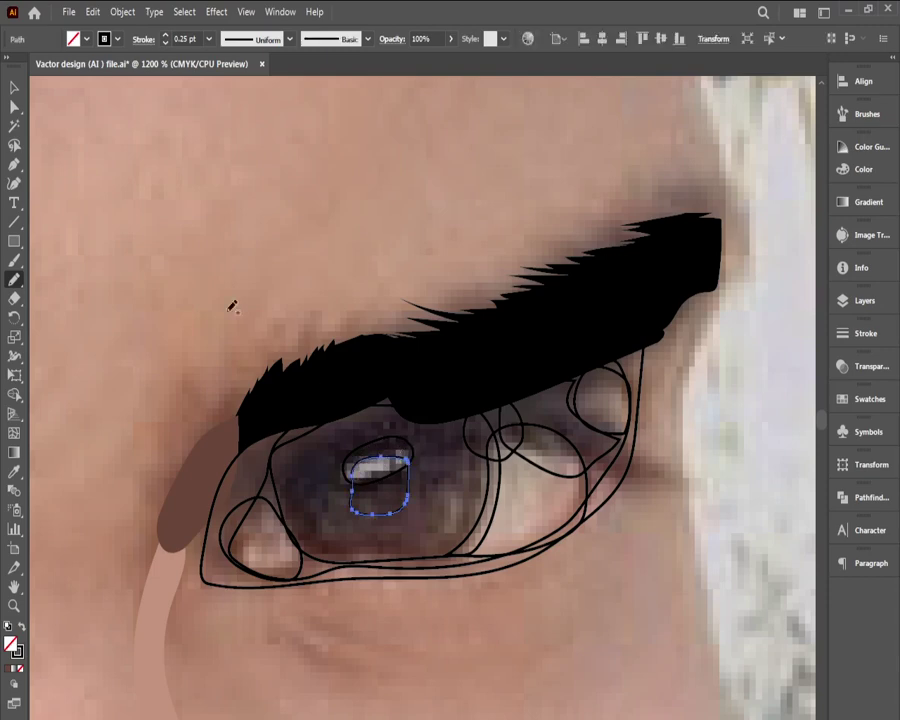
{"action": "left_click", "coordinate": [86, 43]}
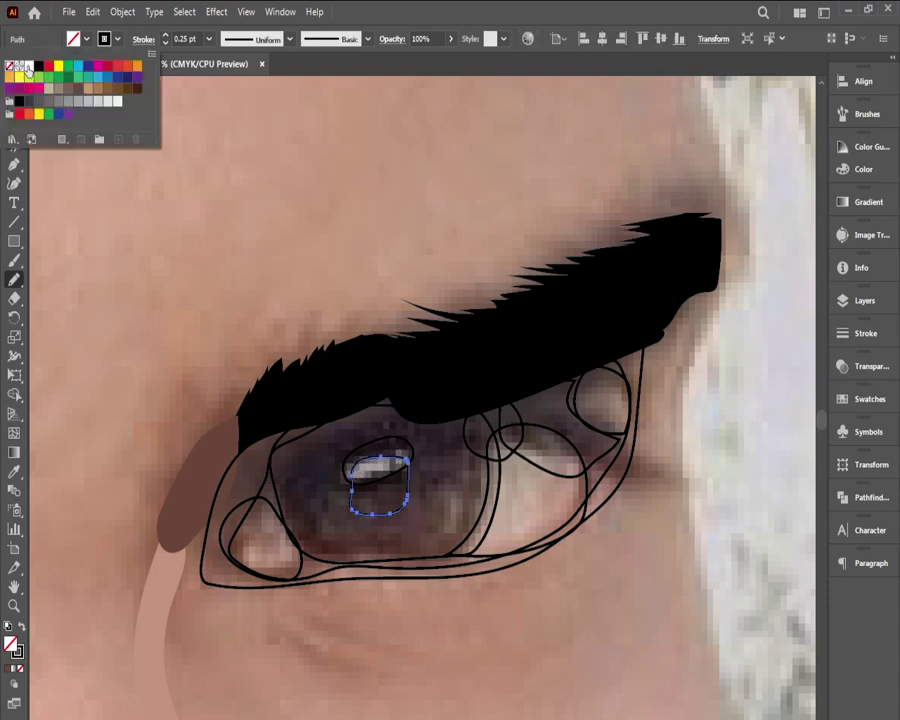
{"action": "left_click", "coordinate": [38, 66]}
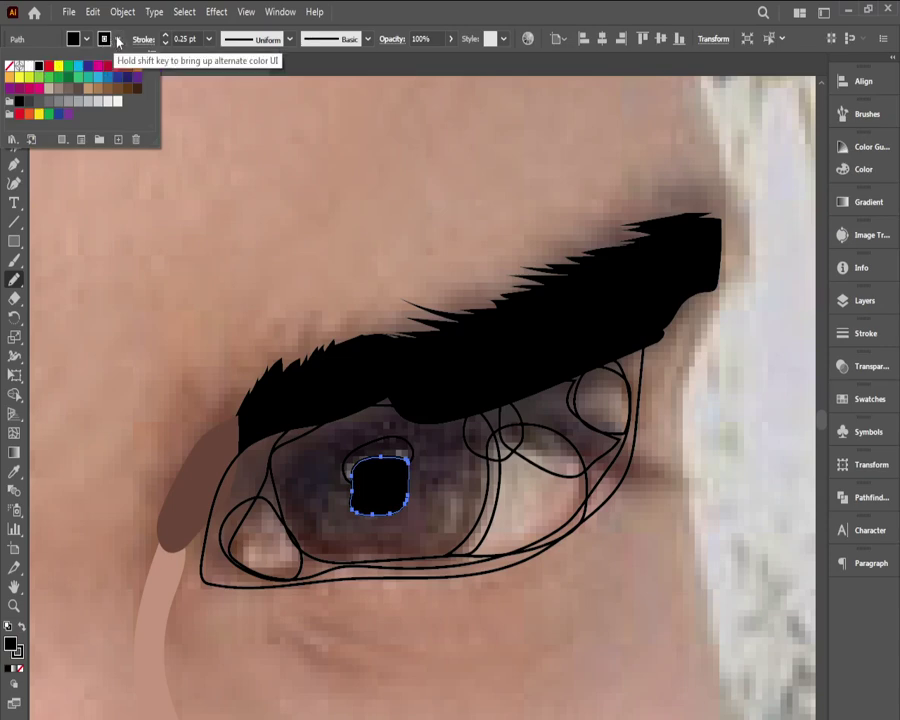
{"action": "left_click", "coordinate": [119, 41]}
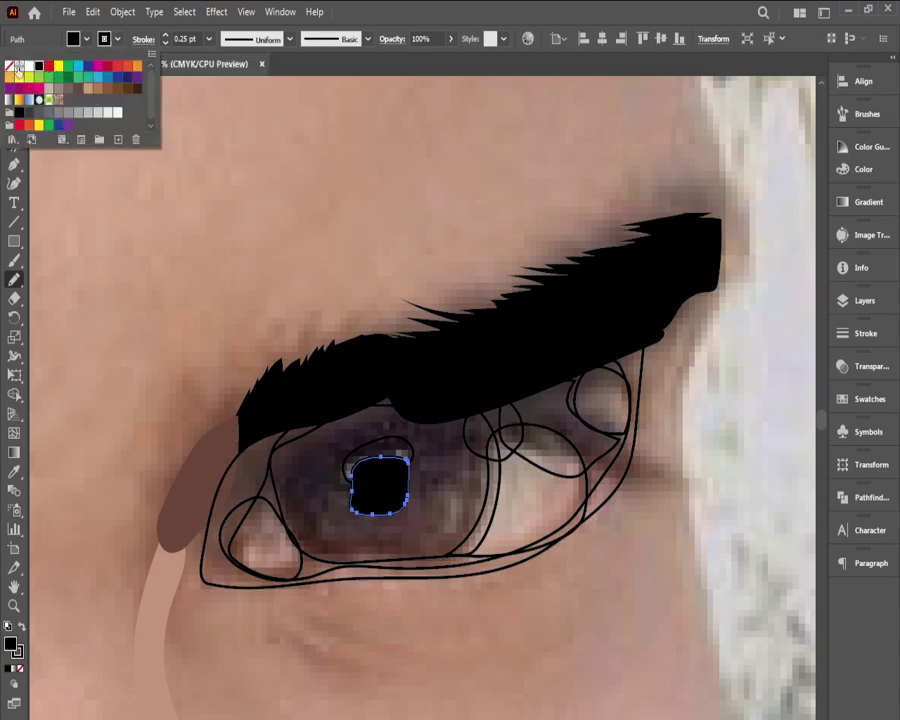
{"action": "left_click", "coordinate": [8, 66]}
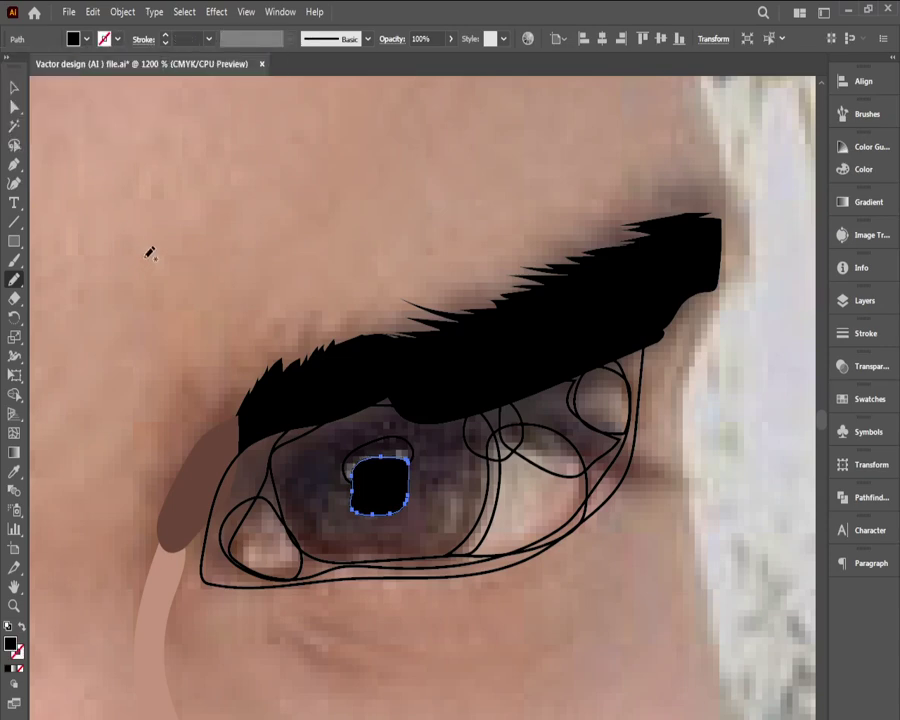
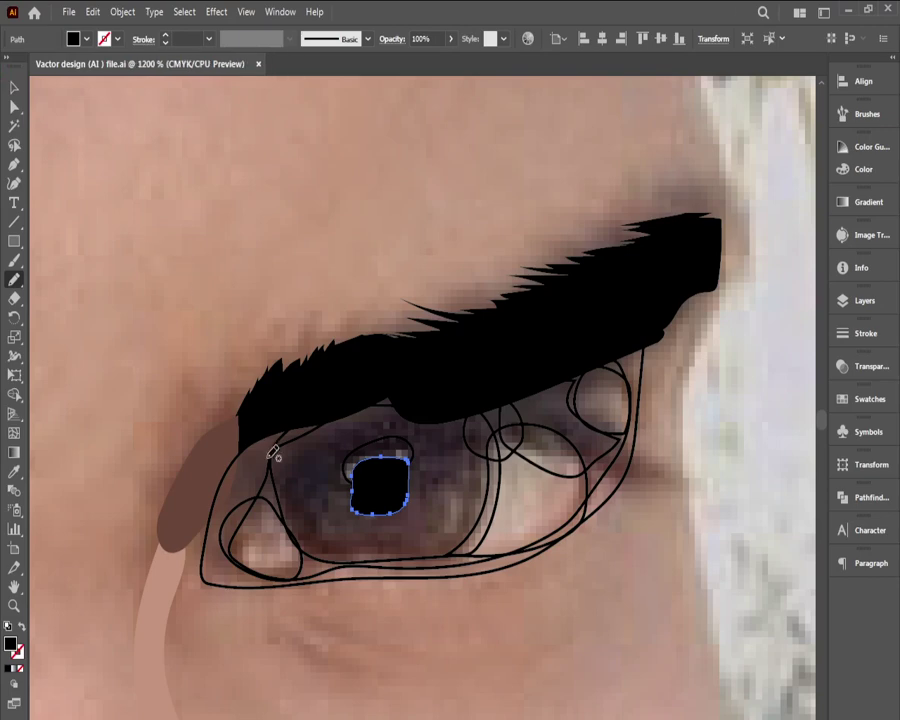
{"action": "left_click", "coordinate": [14, 88]}
{"action": "left_click", "coordinate": [145, 243]}
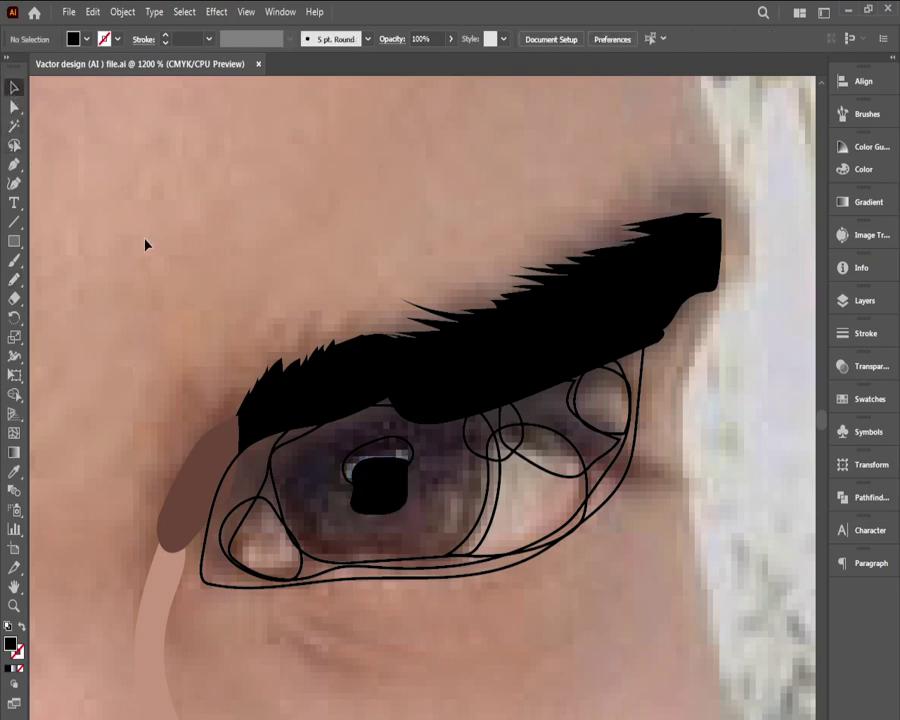
Step: Bring the reflection oval in front of the pupil, fill it with white and remove its stroke
{"action": "left_click", "coordinate": [389, 444]}
{"action": "key", "text": "ctrl"}
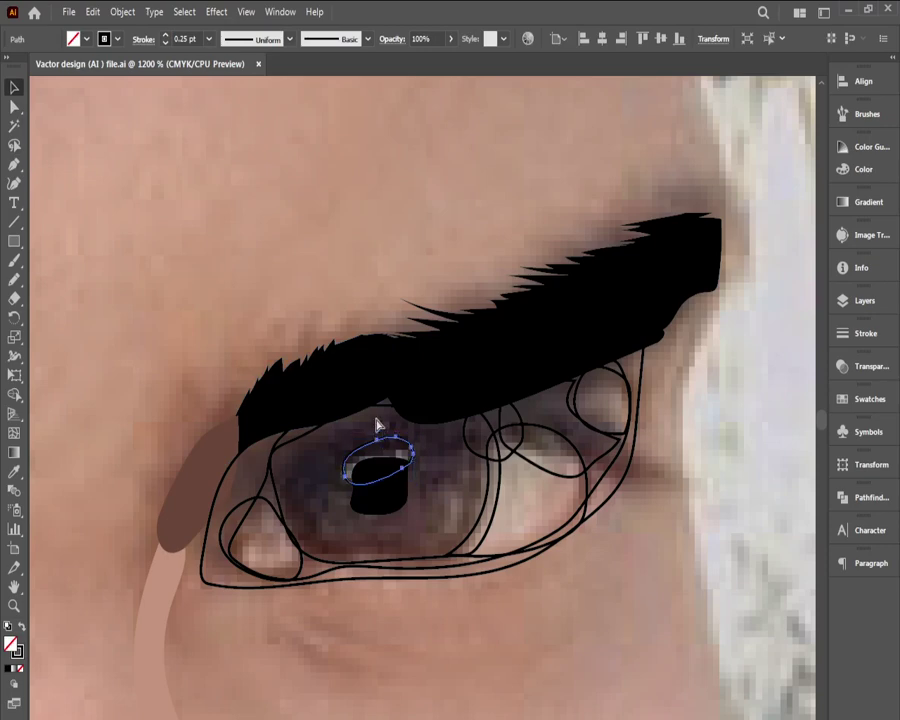
{"action": "key", "text": "v"}
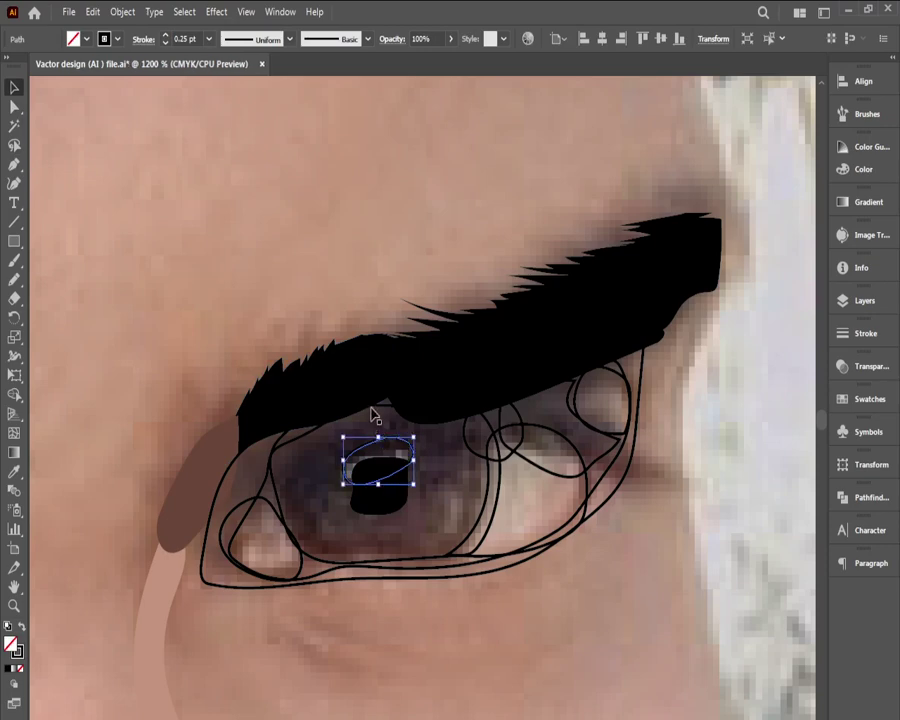
{"action": "left_click", "coordinate": [88, 41]}
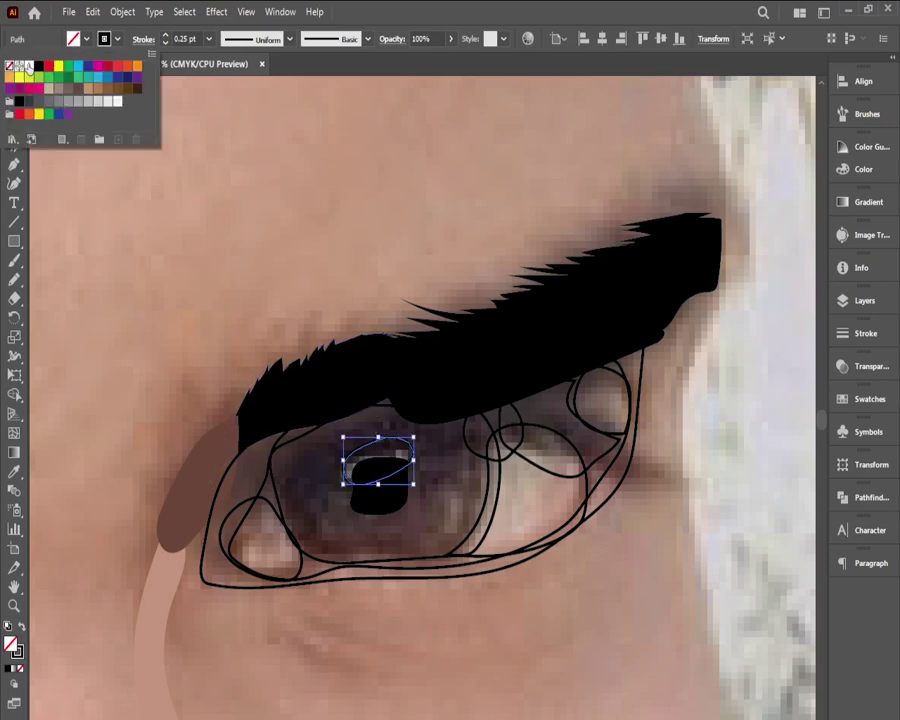
{"action": "left_click", "coordinate": [28, 67]}
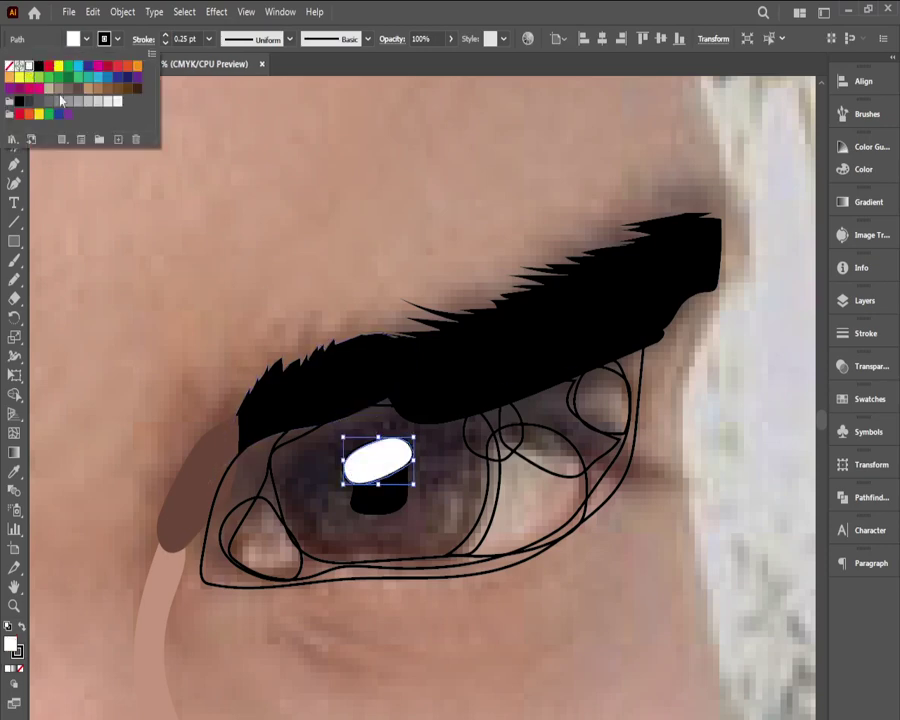
{"action": "left_click", "coordinate": [116, 42]}
{"action": "left_click", "coordinate": [117, 41]}
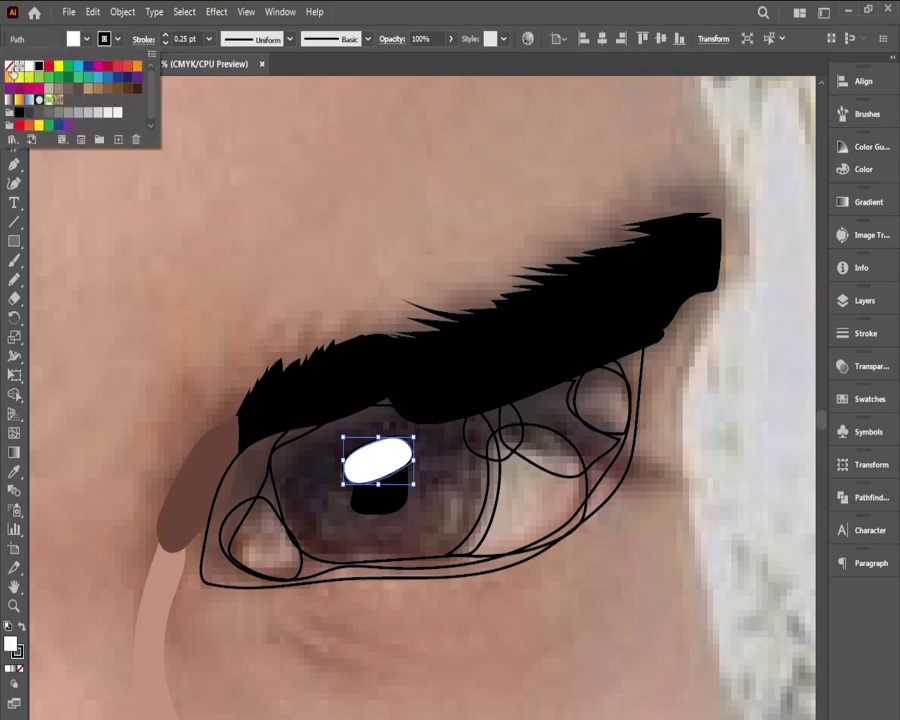
{"action": "left_click", "coordinate": [9, 67]}
Step: Change the reflection oval's fill to a light grey swatch and deselect it
{"action": "left_click", "coordinate": [85, 41]}
{"action": "left_click", "coordinate": [85, 41]}
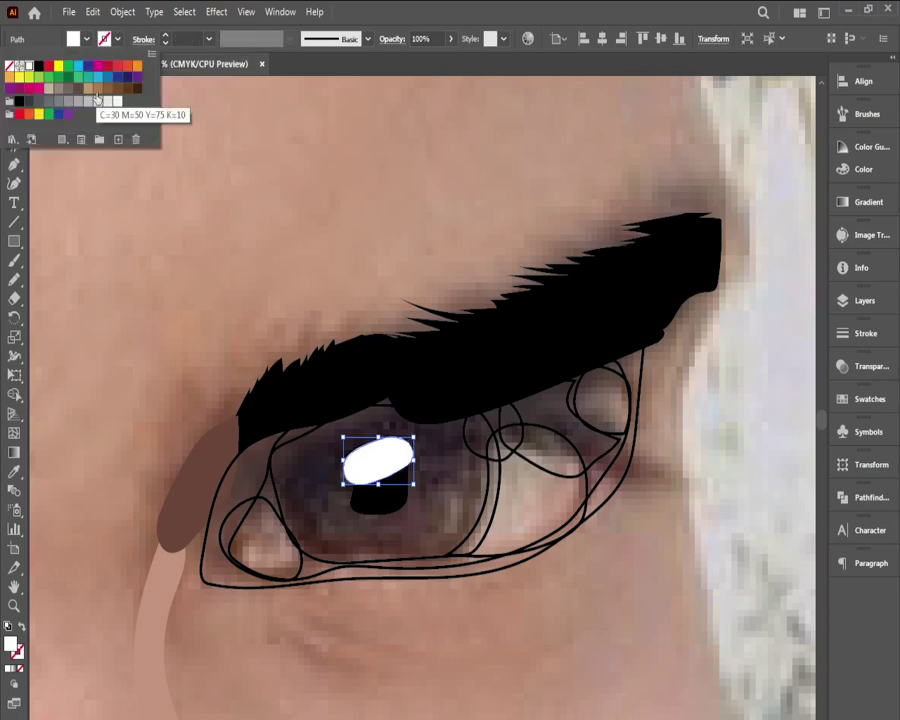
{"action": "left_click", "coordinate": [100, 102]}
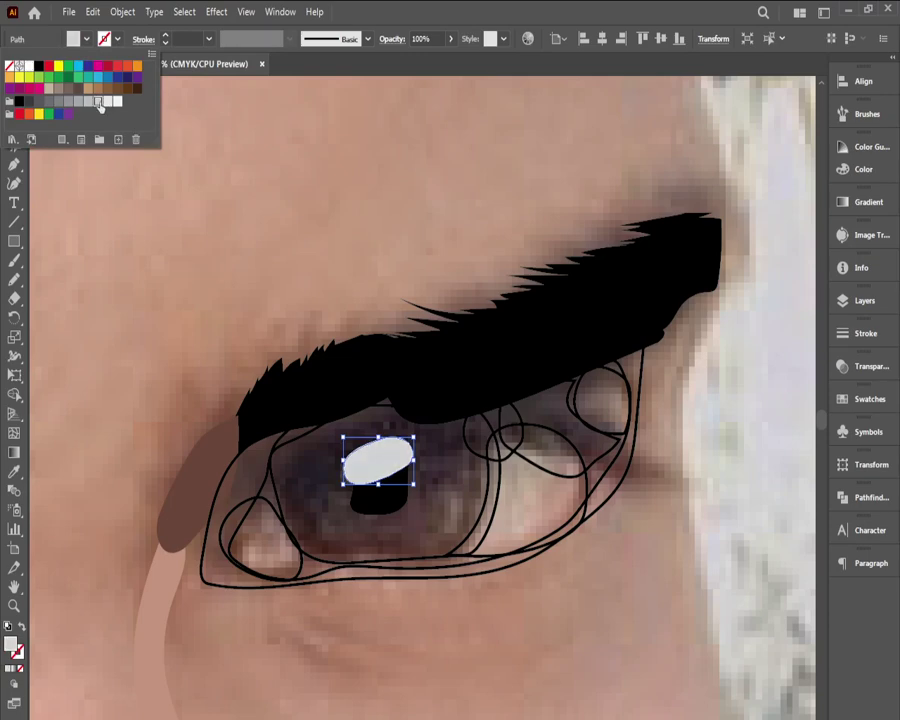
{"action": "left_click", "coordinate": [89, 102]}
{"action": "left_click", "coordinate": [92, 176]}
{"action": "left_click", "coordinate": [108, 234]}
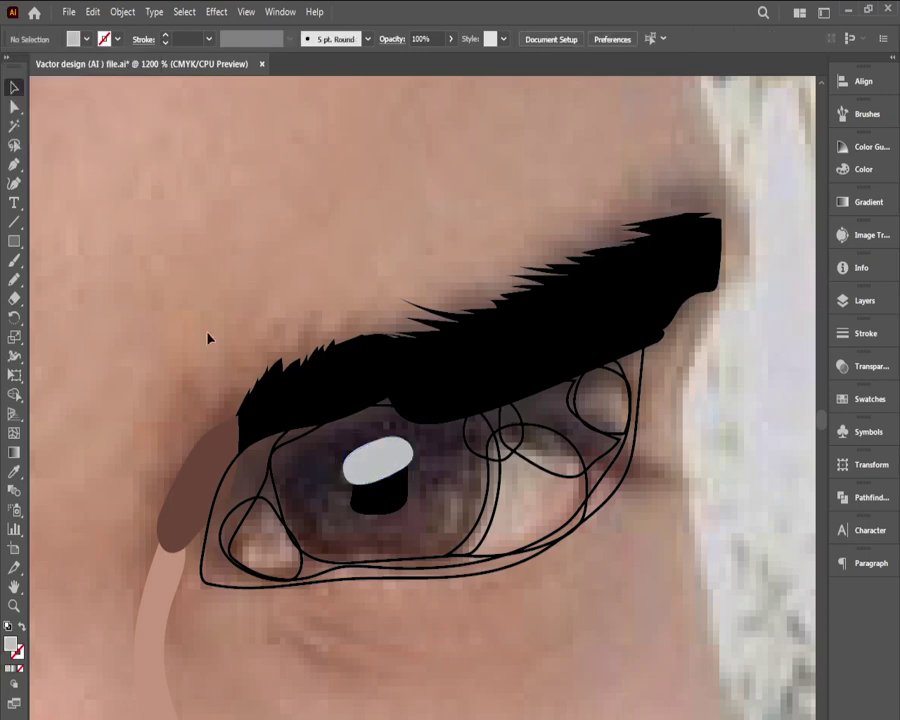
Step: Give the outer eye white the same light grey, strokeless look as the reflection oval using the Eyedropper
{"action": "left_click", "coordinate": [488, 492]}
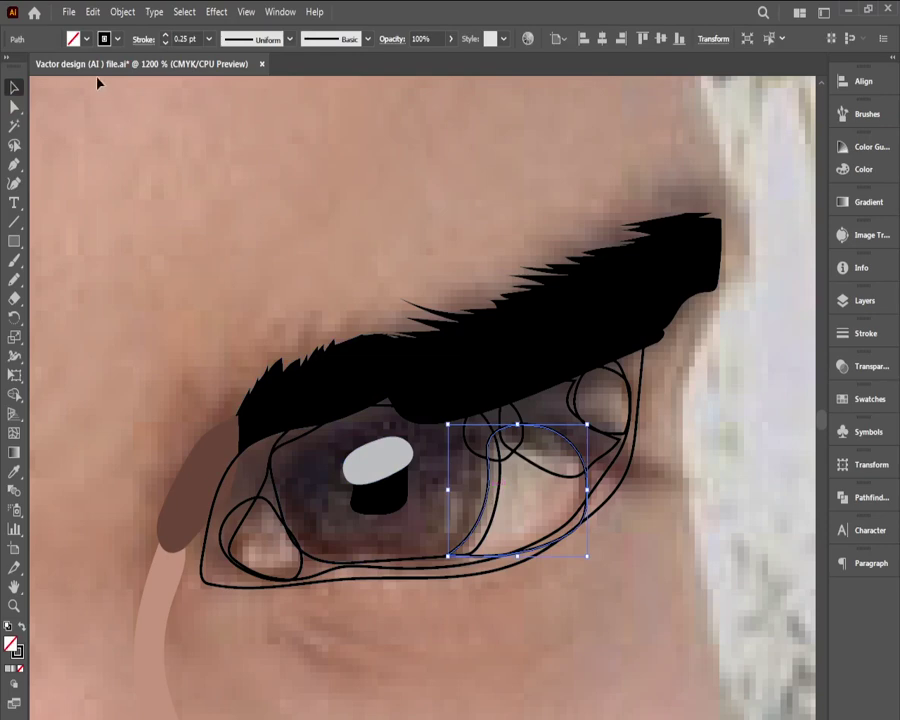
{"action": "left_click", "coordinate": [14, 471]}
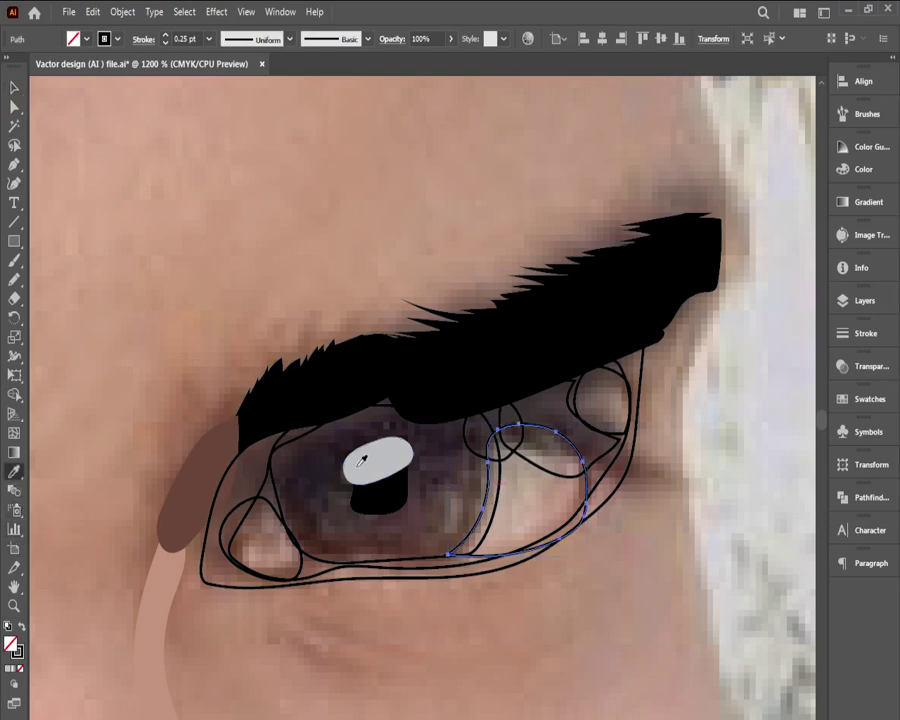
{"action": "left_click", "coordinate": [362, 465]}
Step: Fill the small rounded patch at the eye's outer upper corner with a medium grey swatch and deselect it
{"action": "left_click", "coordinate": [14, 88]}
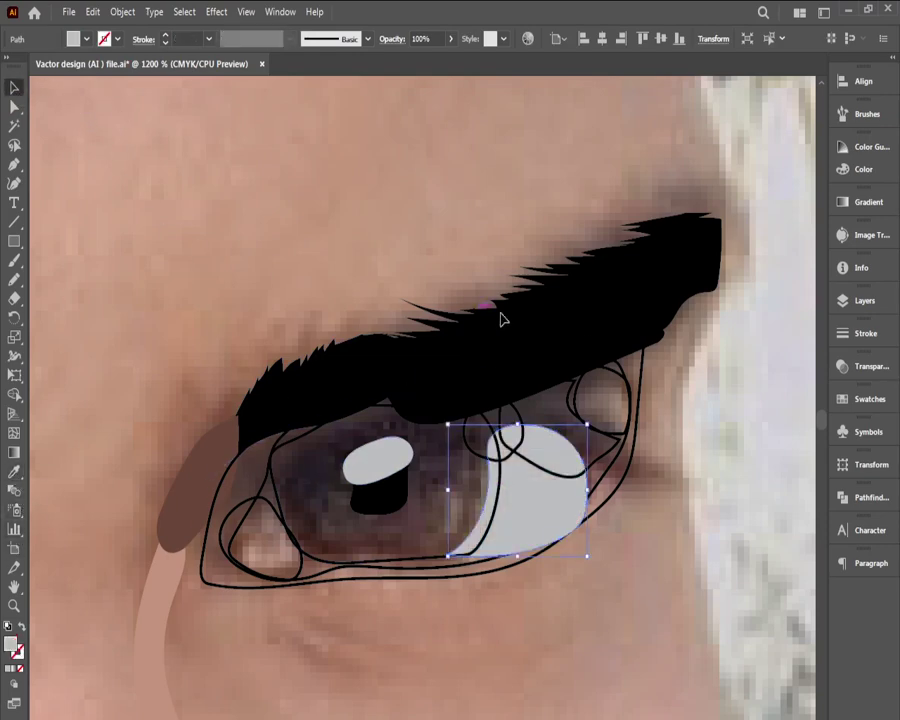
{"action": "left_click", "coordinate": [583, 389]}
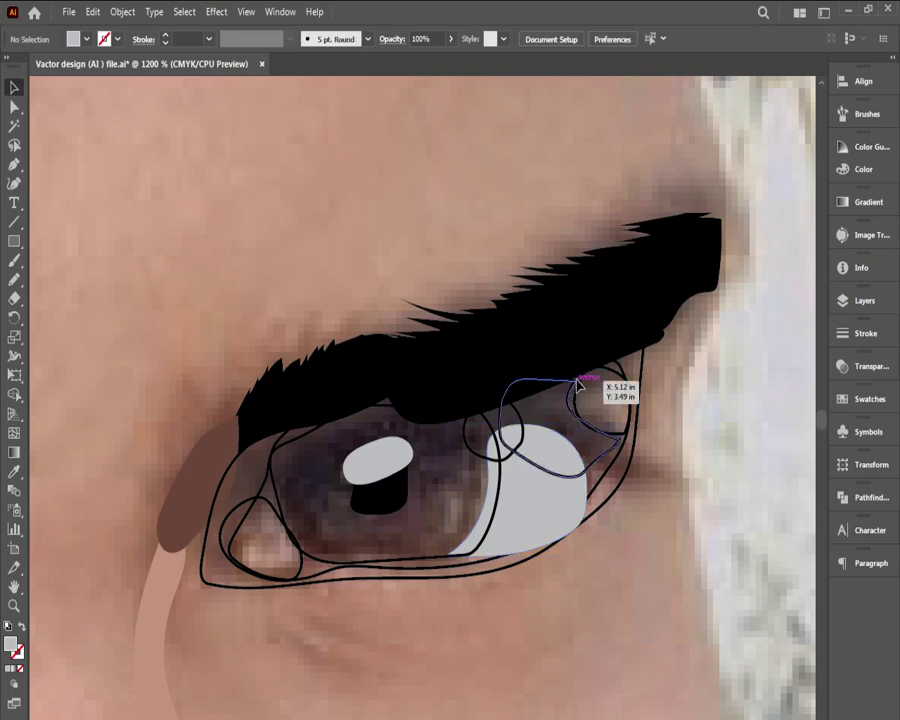
{"action": "left_click", "coordinate": [582, 379]}
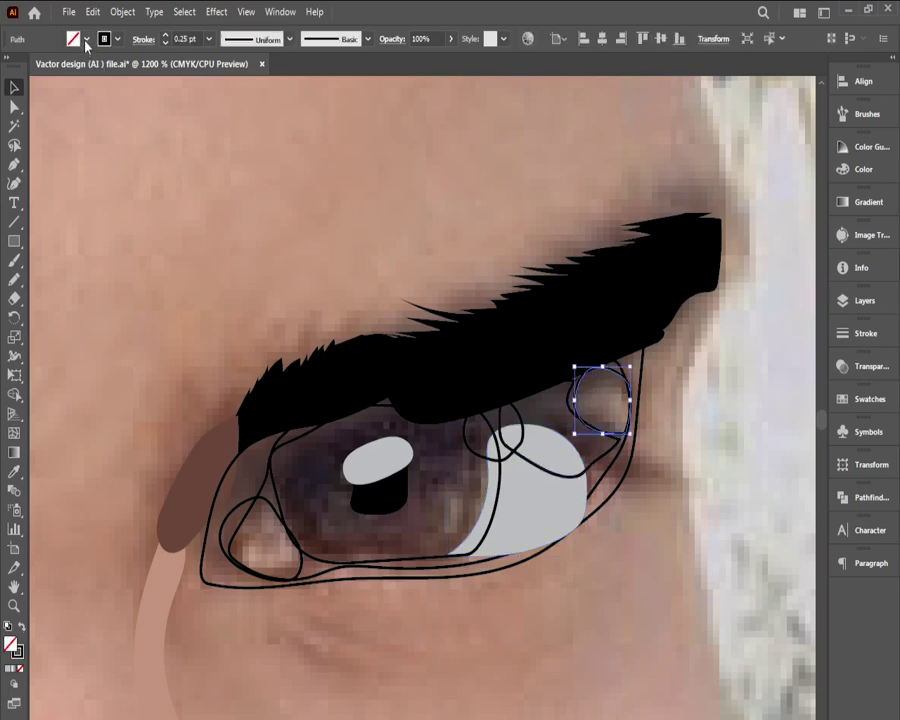
{"action": "left_click", "coordinate": [86, 40]}
{"action": "left_click", "coordinate": [50, 102]}
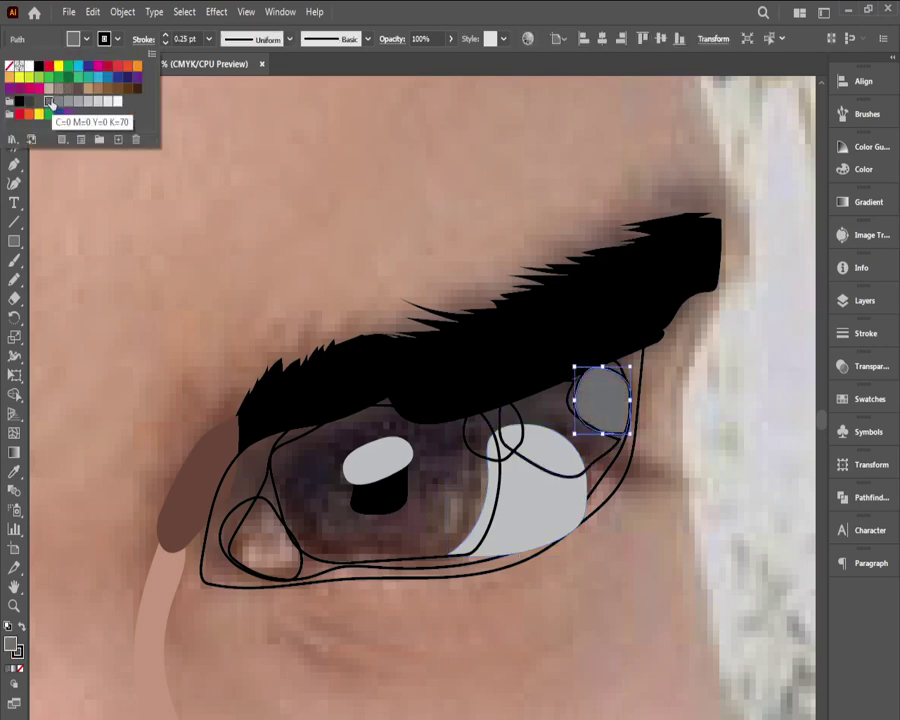
{"action": "left_click", "coordinate": [64, 102]}
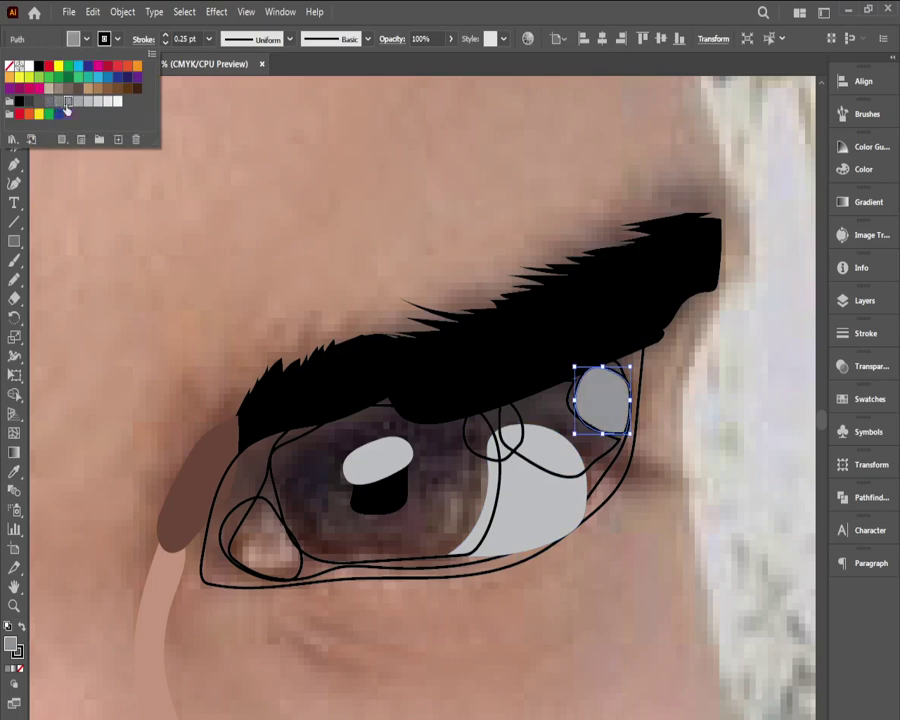
{"action": "left_click", "coordinate": [192, 295]}
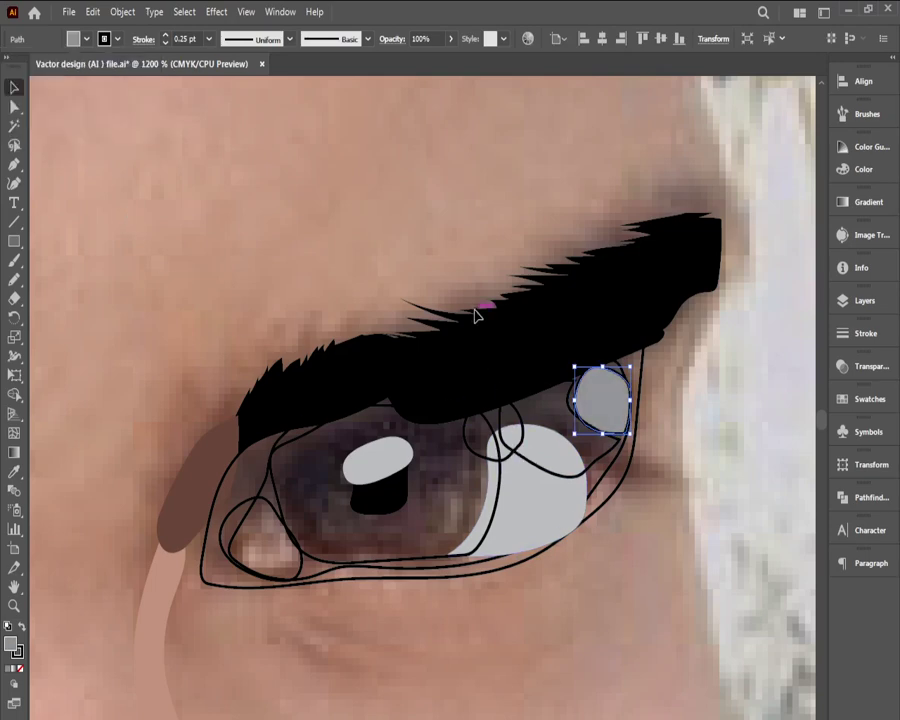
{"action": "left_click", "coordinate": [452, 273]}
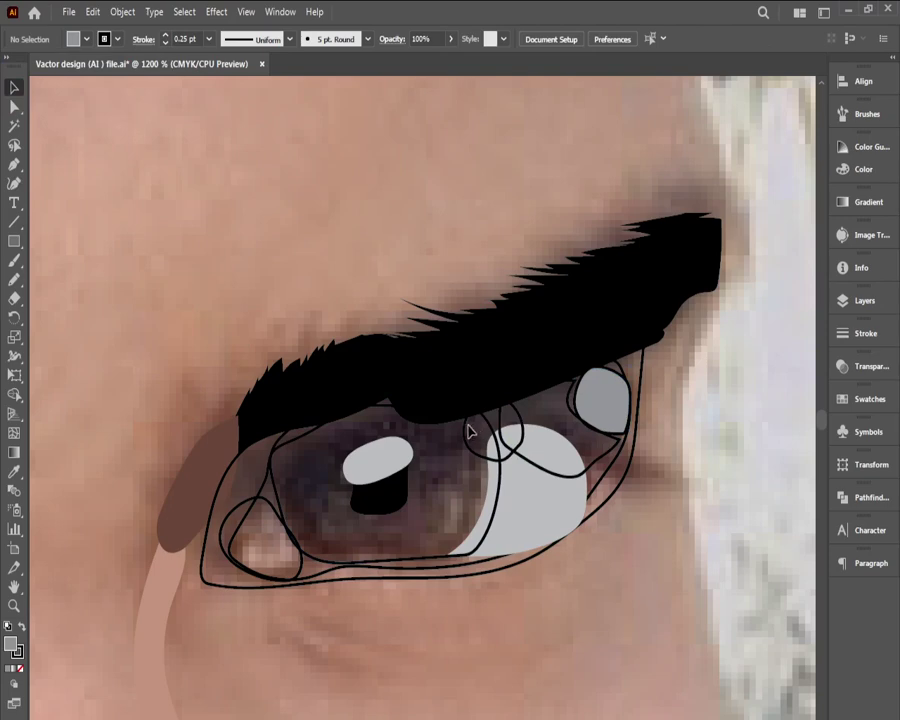
Step: Fill the small circle at the junction of iris and eye white with a dark purple sampled from the photo, without stroke
{"action": "left_click", "coordinate": [465, 425]}
{"action": "left_click", "coordinate": [14, 471]}
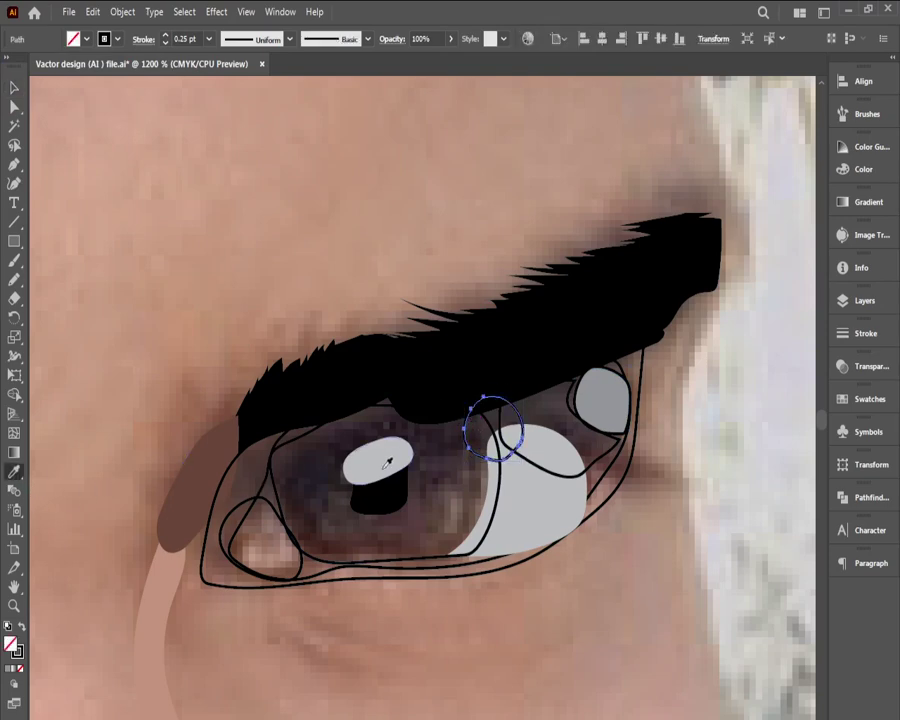
{"action": "left_click", "coordinate": [437, 432]}
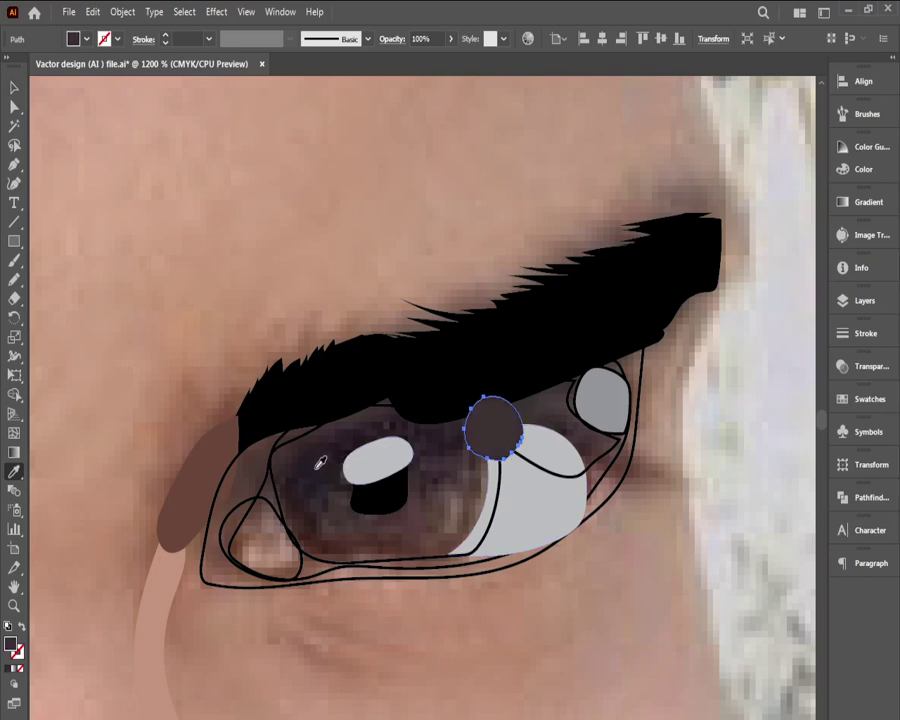
Step: Fill the lid shadow between the small circle and the grey patch with a sampled dark brown and no stroke
{"action": "left_click", "coordinate": [14, 87]}
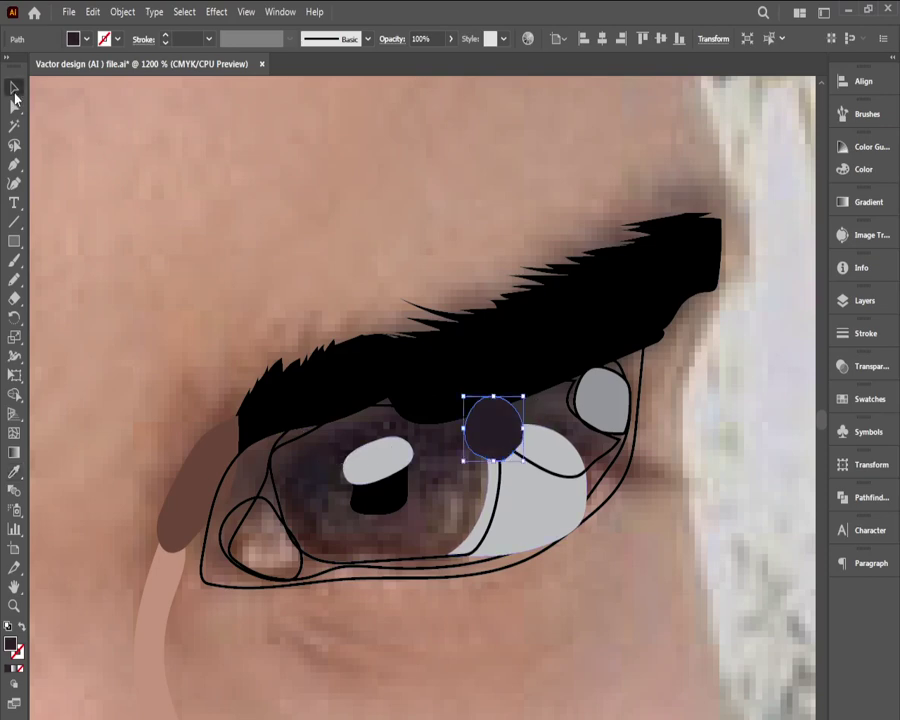
{"action": "left_click", "coordinate": [590, 462], "text": "shift"}
{"action": "left_click", "coordinate": [592, 472]}
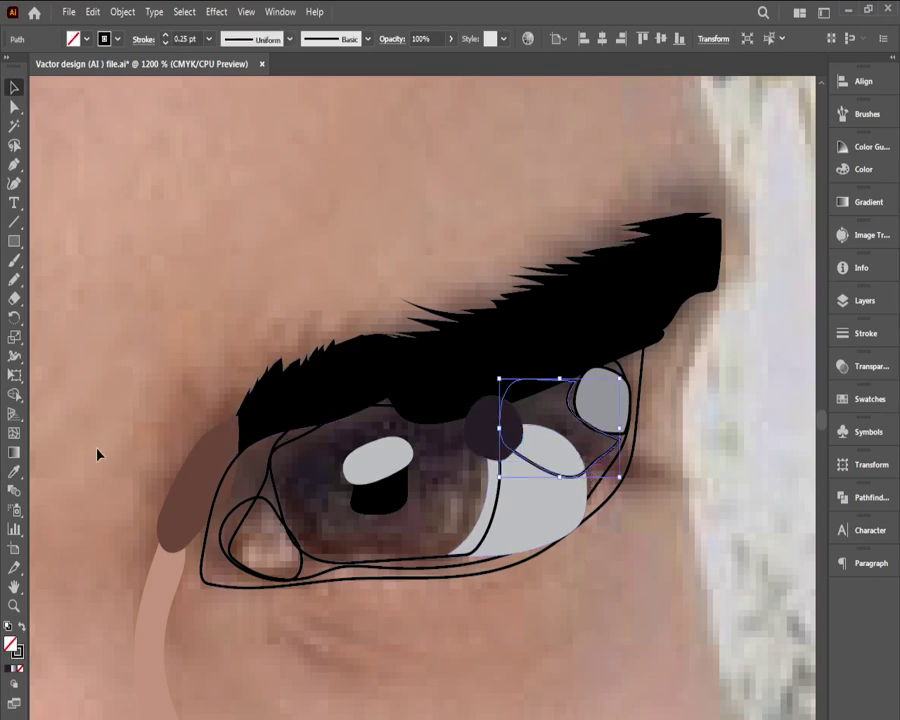
{"action": "left_click", "coordinate": [14, 471]}
{"action": "left_click", "coordinate": [488, 425]}
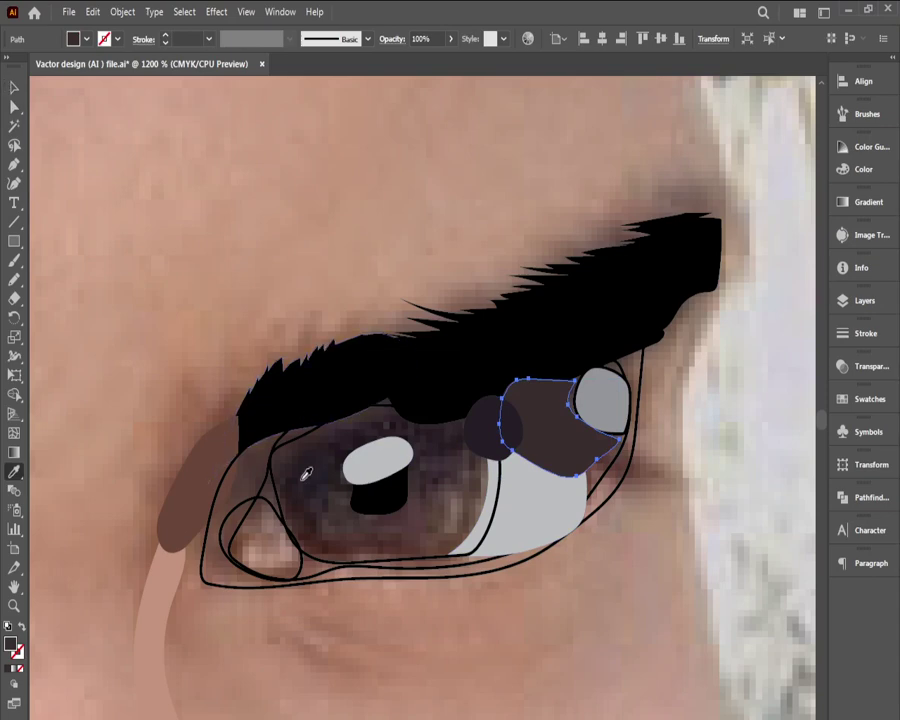
Step: Fill the iris outline with a dark purple sampled from the photo's iris, without stroke
{"action": "left_click", "coordinate": [14, 87]}
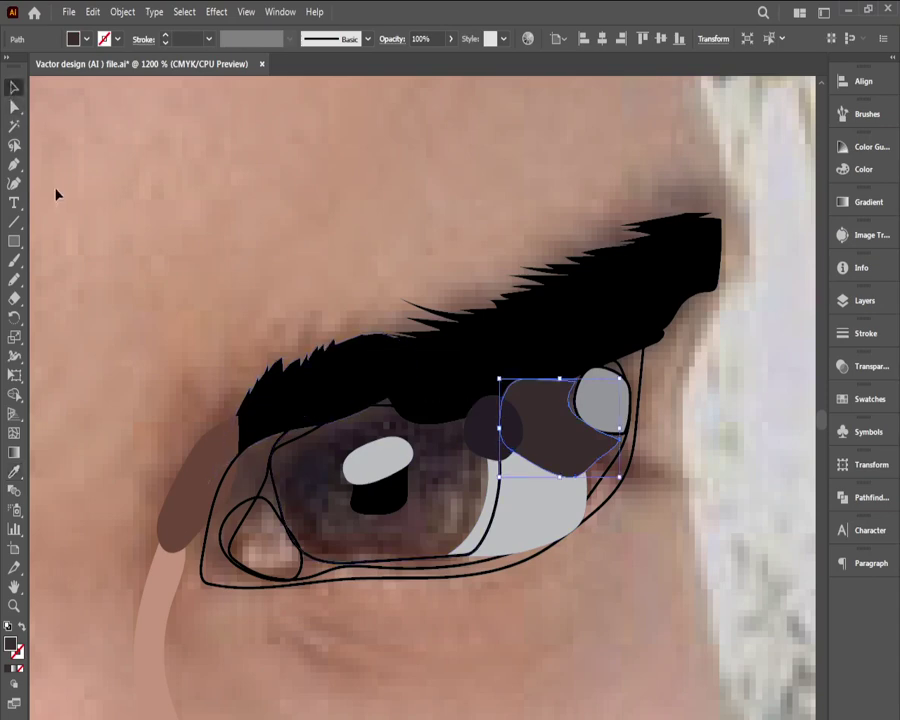
{"action": "left_click", "coordinate": [288, 515]}
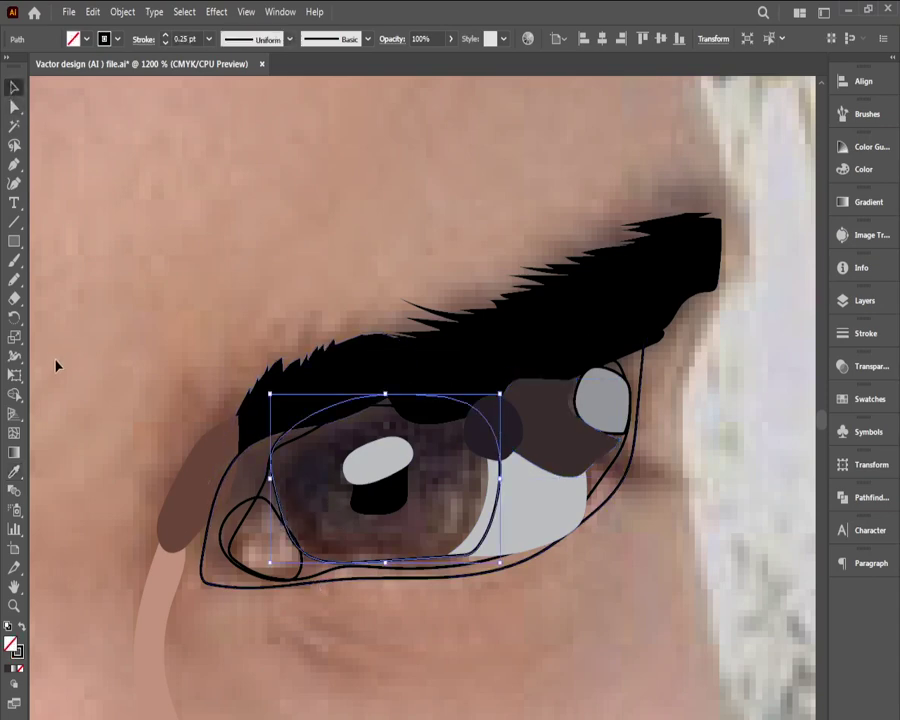
{"action": "left_click", "coordinate": [14, 470]}
{"action": "left_click", "coordinate": [322, 463]}
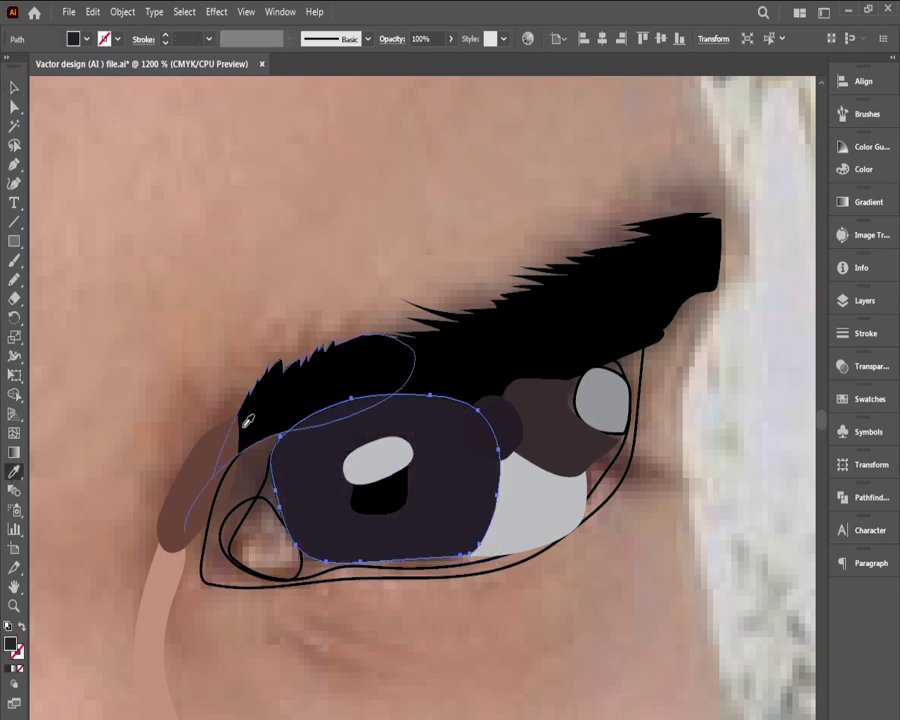
Step: Fill the rounded shape at the eye's inner corner with the light grey sampled from the eye white, without stroke
{"action": "left_click", "coordinate": [14, 87]}
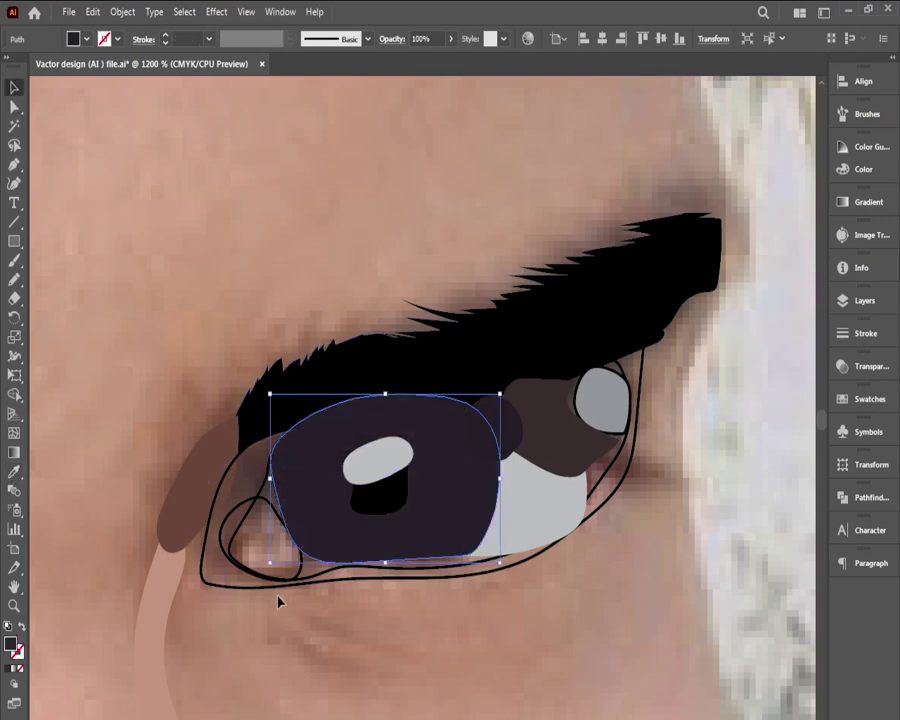
{"action": "left_click", "coordinate": [229, 528]}
{"action": "left_click", "coordinate": [14, 471]}
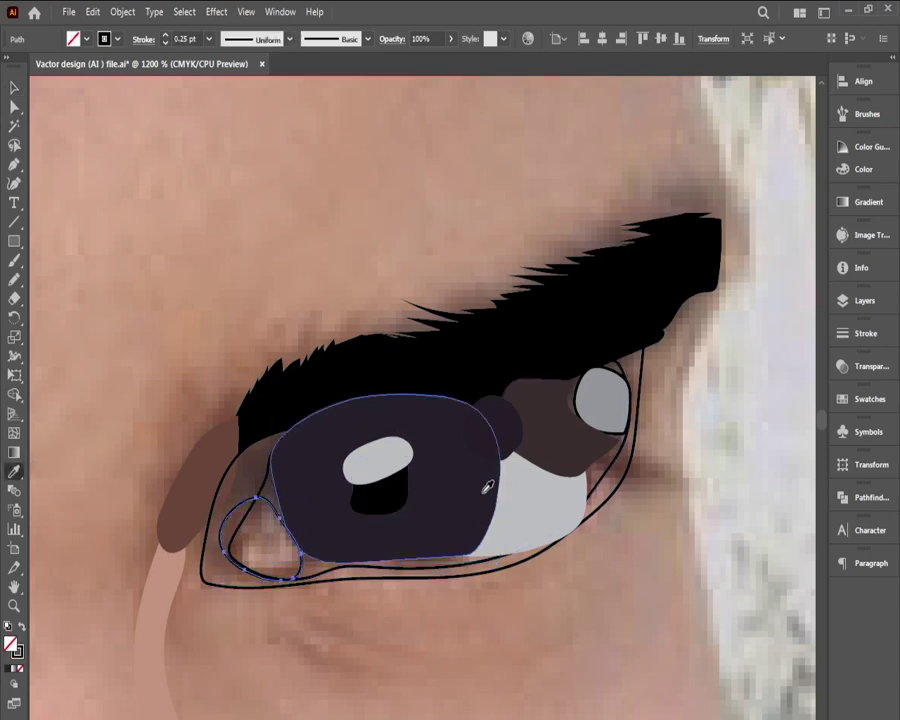
{"action": "left_click", "coordinate": [488, 538]}
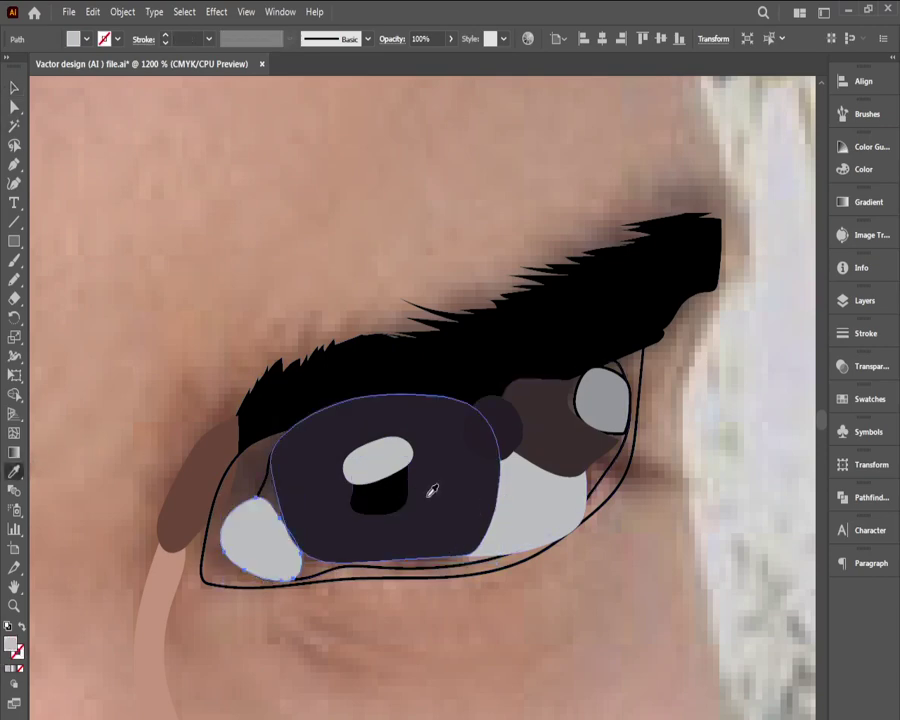
Step: Fill the inner eye outline with a light brown skin tone sampled from the photo below the eye, without stroke
{"action": "left_click", "coordinate": [14, 87]}
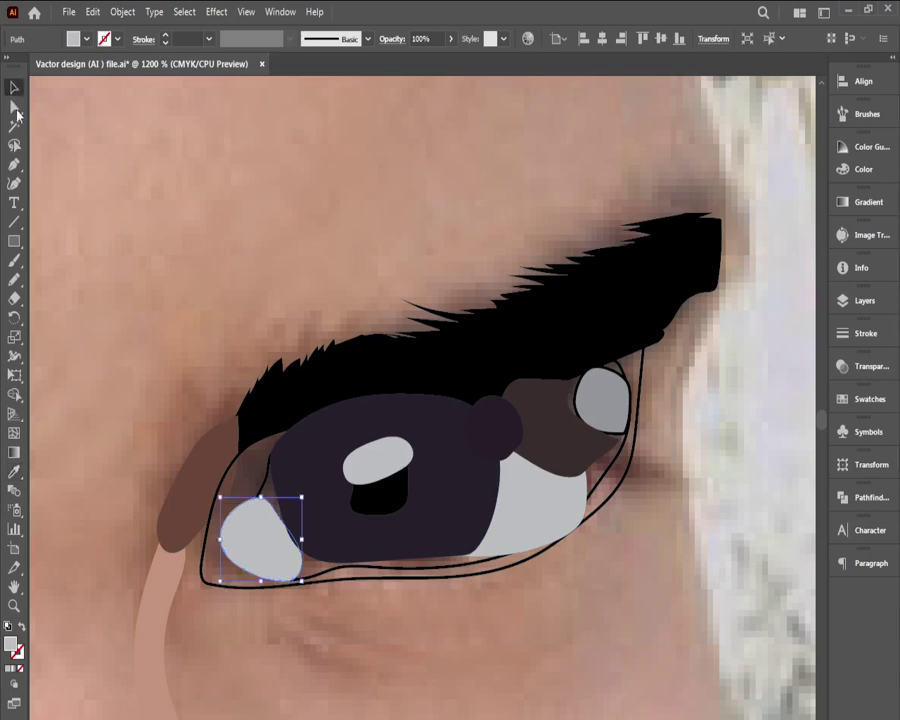
{"action": "left_click", "coordinate": [260, 484]}
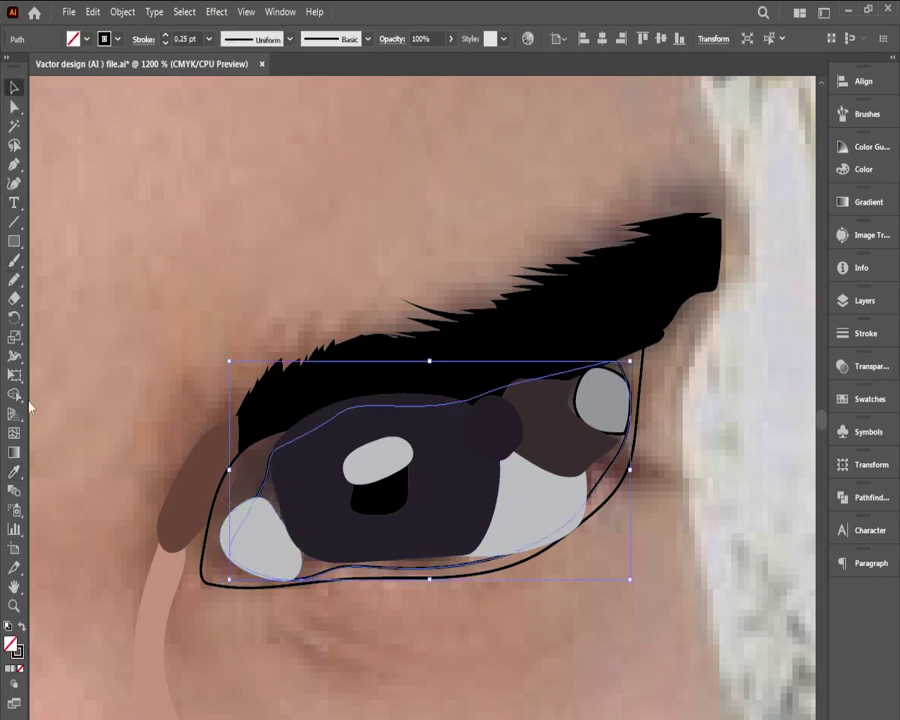
{"action": "left_click", "coordinate": [14, 471]}
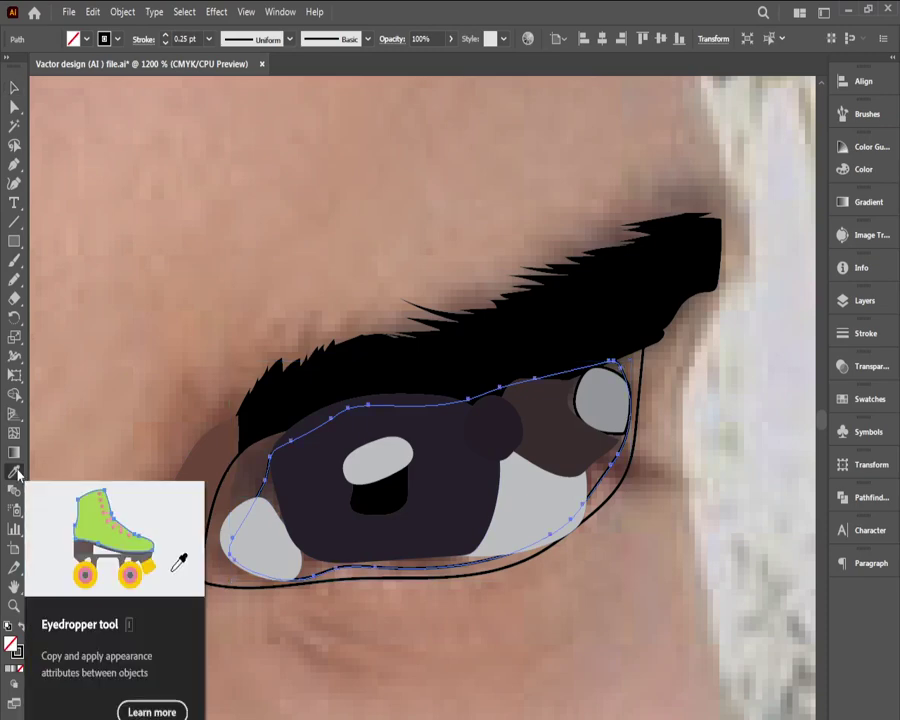
{"action": "left_click", "coordinate": [506, 582]}
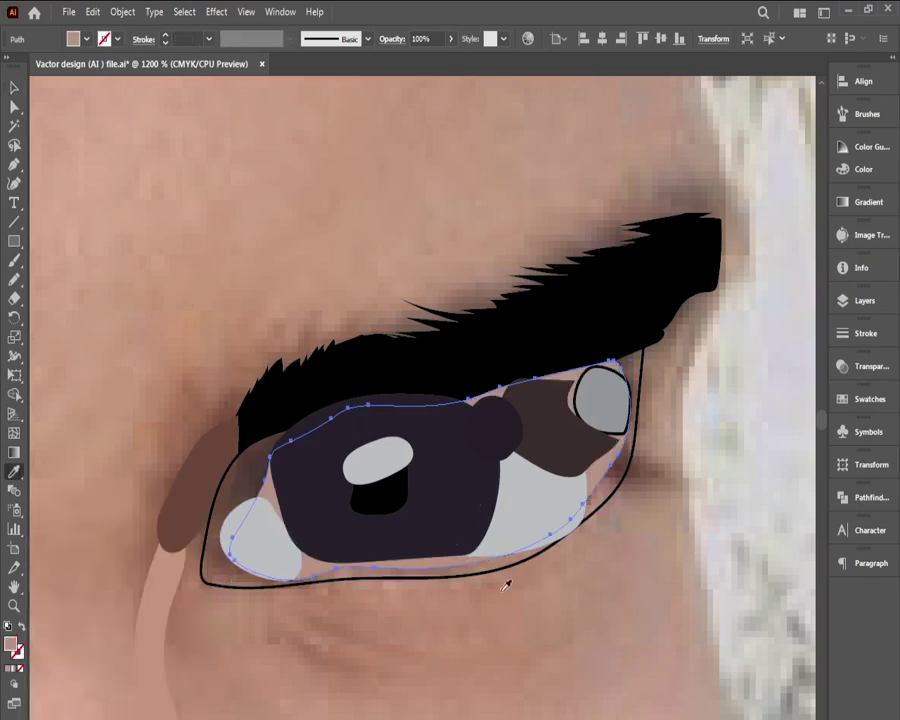
Step: Fill the outer eye outline with a dark brown sampled near the inner corner, undo a lighter skin-tone trial, and deselect the shape
{"action": "left_click", "coordinate": [11, 84]}
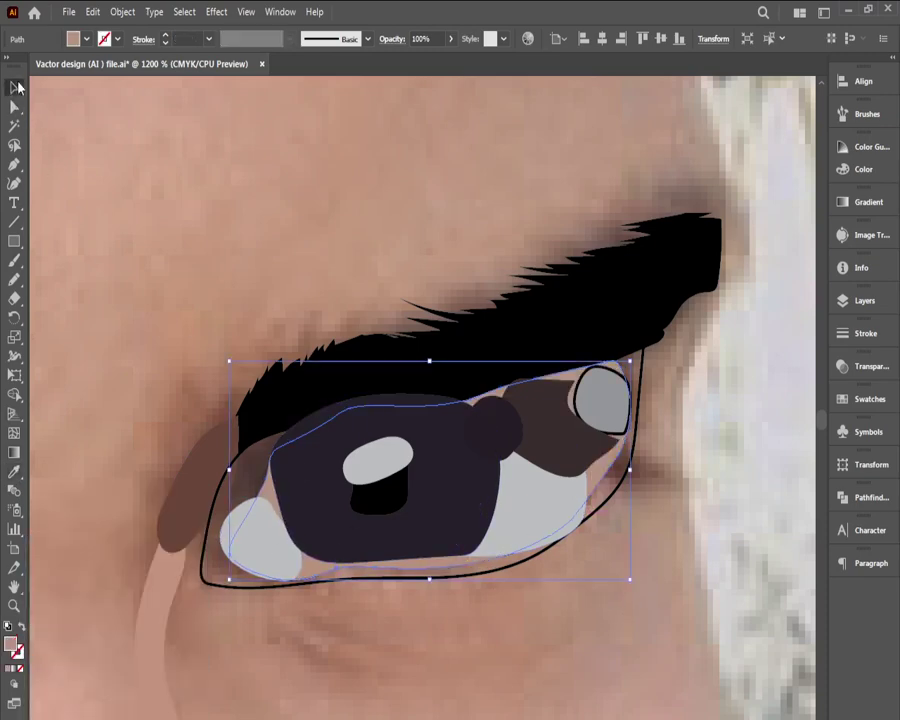
{"action": "left_click", "coordinate": [218, 505]}
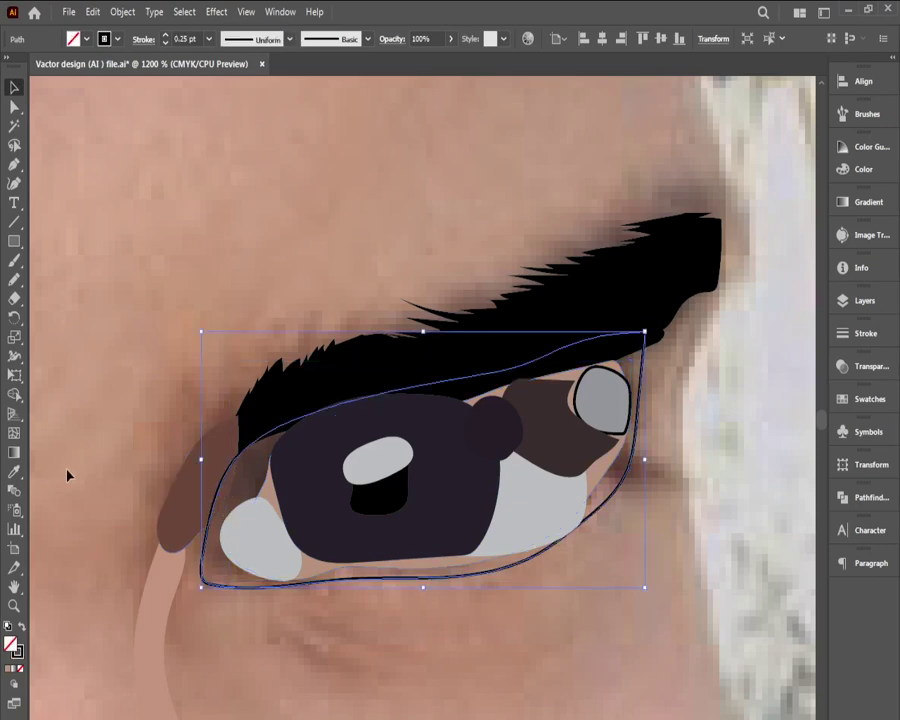
{"action": "left_click", "coordinate": [14, 471]}
{"action": "left_click", "coordinate": [252, 474]}
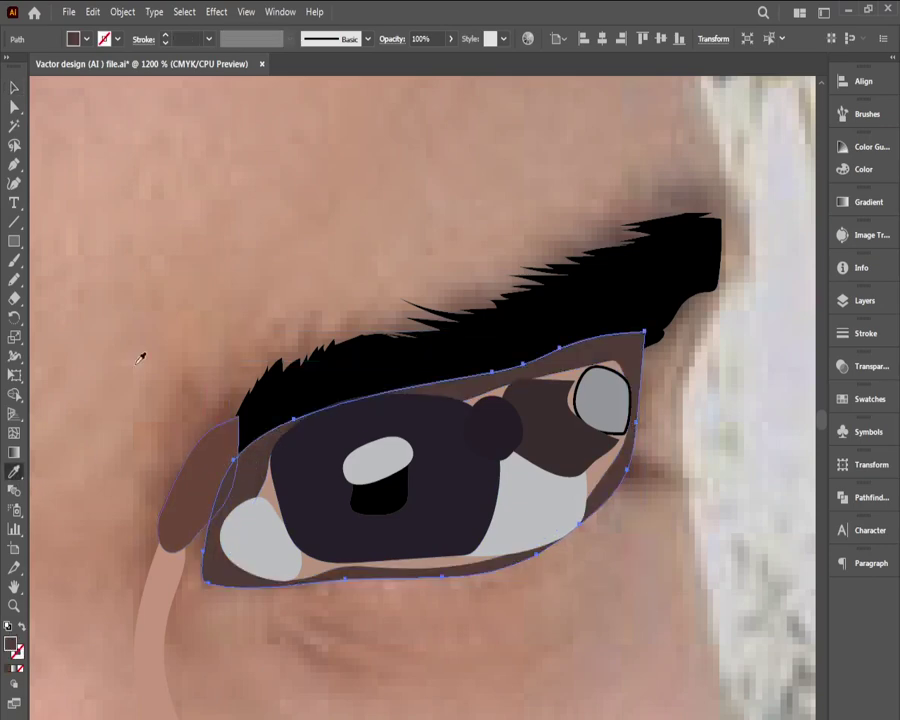
{"action": "left_click", "coordinate": [201, 346]}
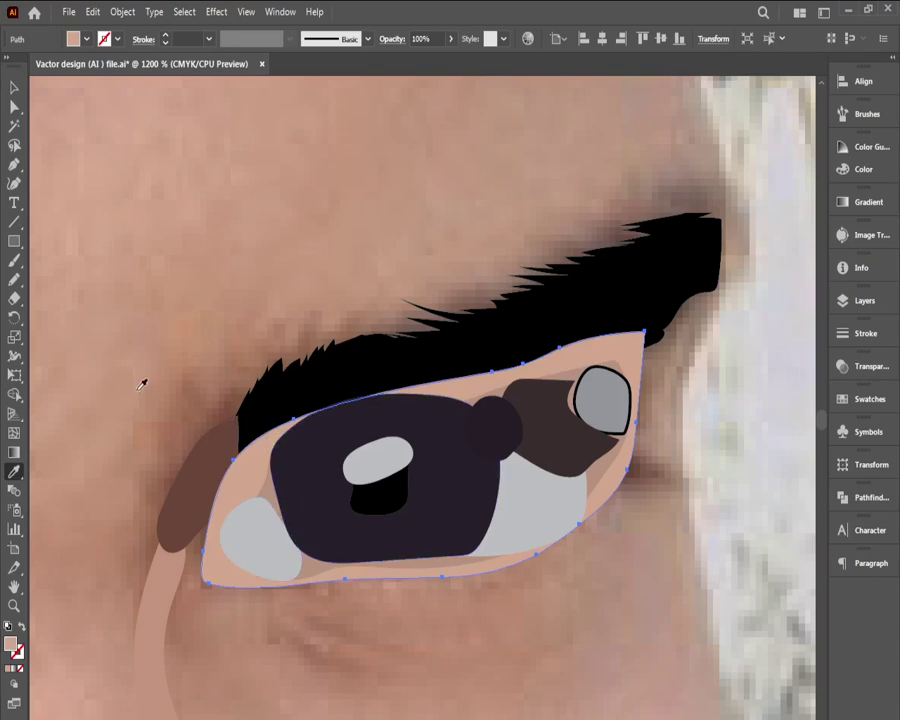
{"action": "key", "text": "ctrl+z"}
{"action": "left_click", "coordinate": [14, 87]}
{"action": "left_click", "coordinate": [168, 282]}
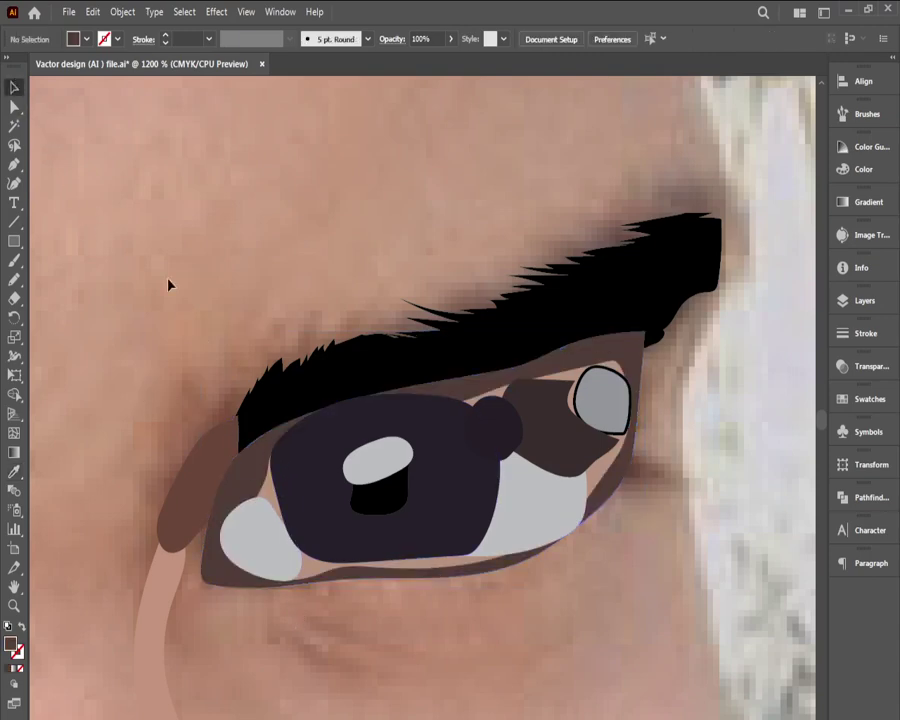
Step: Examine the coloured second eye against the first eye and the whole portrait
{"action": "left_click", "coordinate": [311, 420], "text": "ctrl+alt"}
{"action": "left_click", "coordinate": [311, 422], "text": "ctrl+alt"}
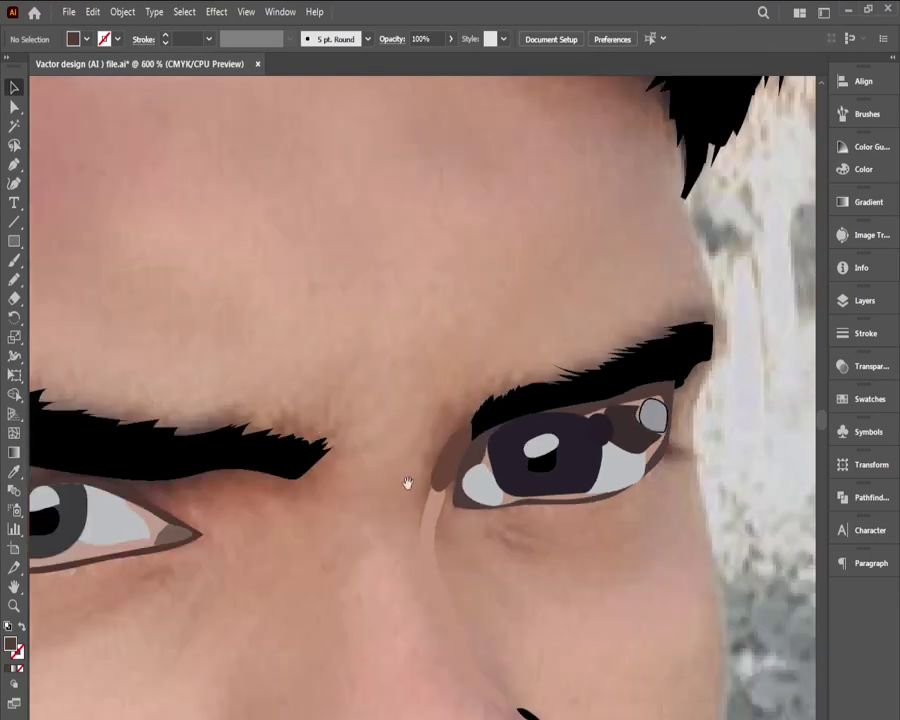
{"action": "left_click_drag", "start_coordinate": [408, 482], "coordinate": [235, 478]}
{"action": "left_click", "coordinate": [351, 494], "text": "ctrl+alt"}
{"action": "left_click", "coordinate": [350, 492], "text": "ctrl+alt"}
{"action": "left_click", "coordinate": [350, 490], "text": "ctrl+alt"}
{"action": "left_click", "coordinate": [348, 486], "text": "ctrl+alt"}
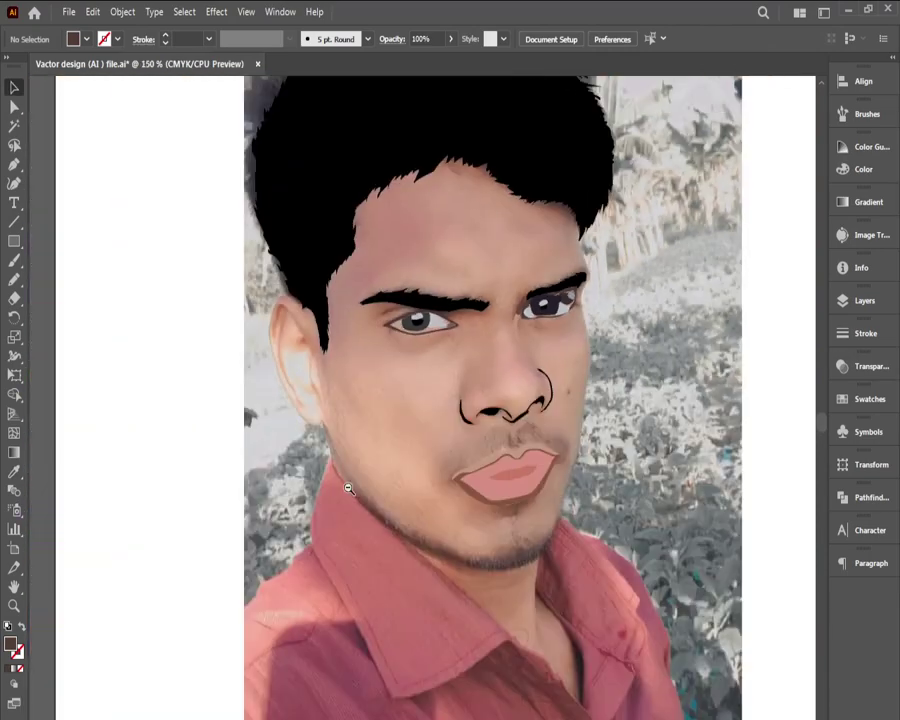
{"action": "left_click_drag", "start_coordinate": [459, 441], "coordinate": [252, 534]}
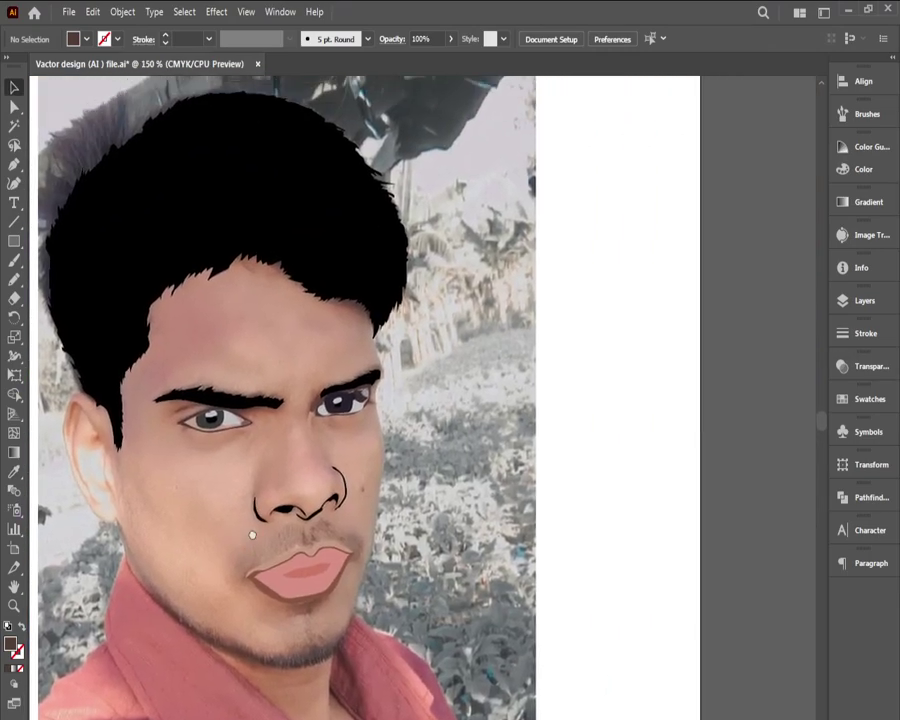
{"action": "left_click", "coordinate": [366, 408], "text": "ctrl"}
{"action": "left_click", "coordinate": [362, 462], "text": "ctrl"}
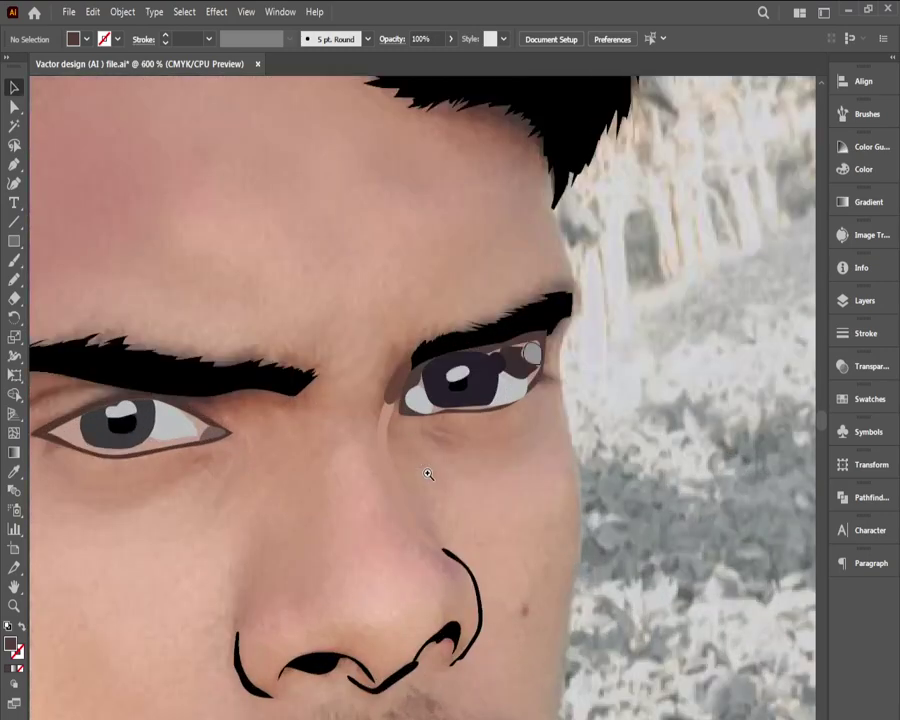
{"action": "left_click", "coordinate": [461, 346], "text": "ctrl"}
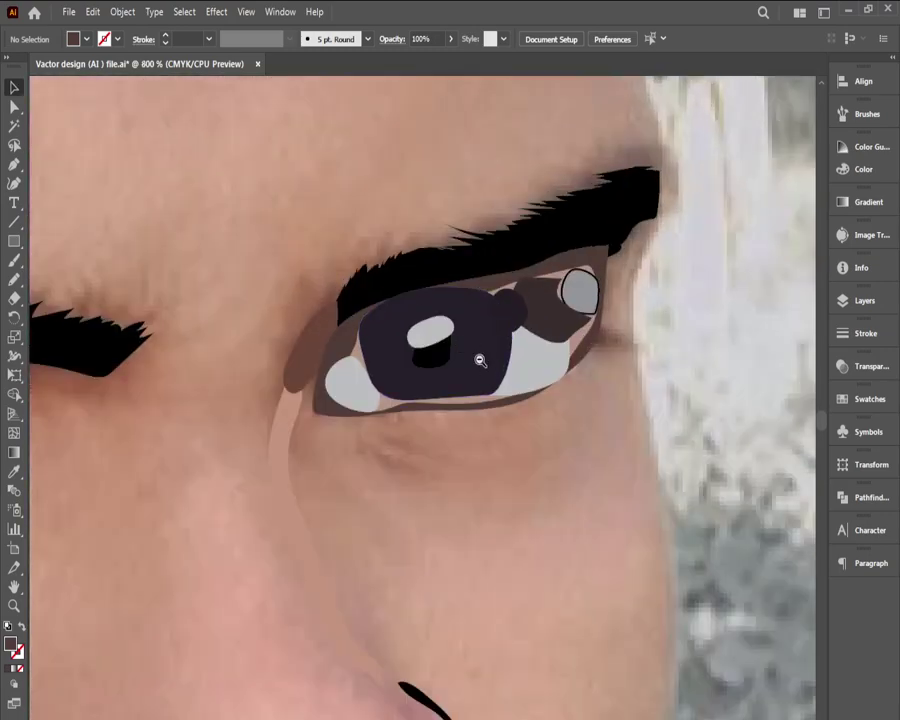
{"action": "left_click", "coordinate": [479, 360], "text": "ctrl+alt"}
{"action": "left_click_drag", "start_coordinate": [449, 398], "coordinate": [337, 447]}
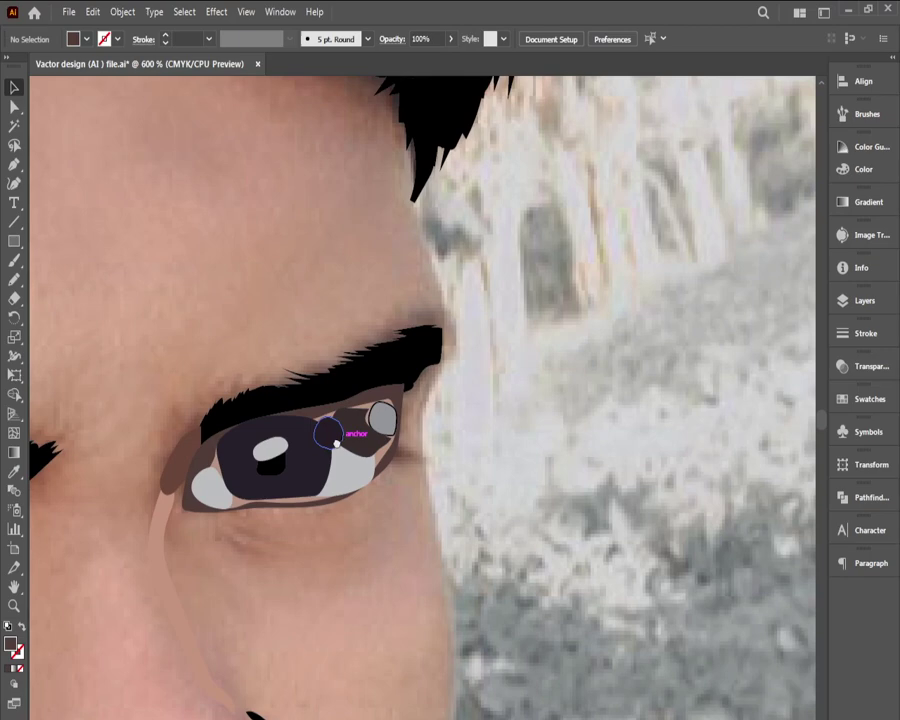
Step: Group the second eye's light grey reflection with its black pupil and deselect the group
{"action": "left_click", "coordinate": [334, 444], "text": "ctrl"}
{"action": "left_click", "coordinate": [336, 484], "text": "ctrl"}
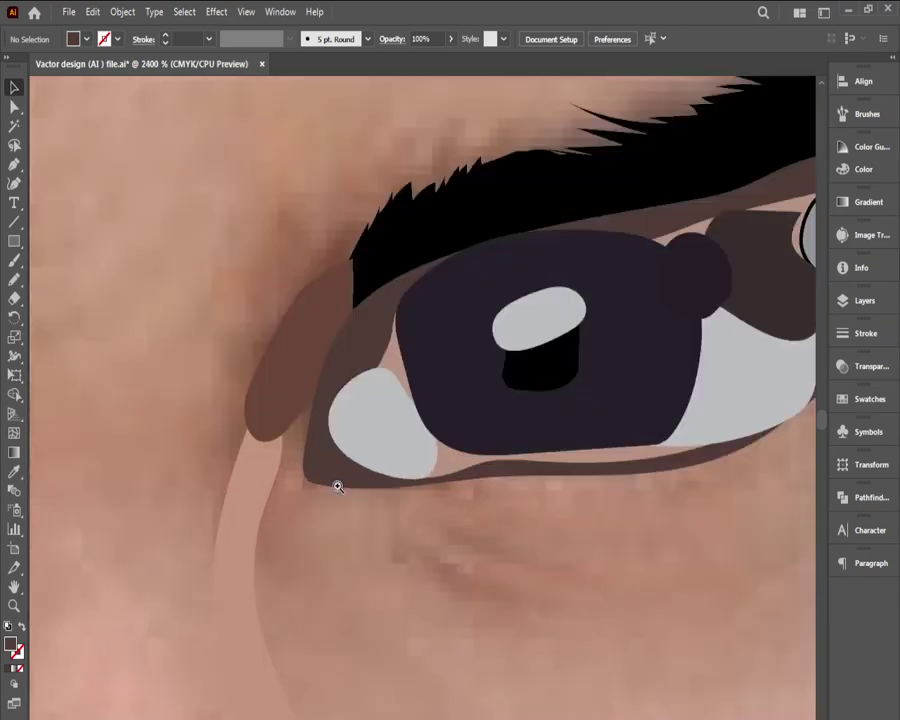
{"action": "left_click_drag", "start_coordinate": [432, 450], "coordinate": [203, 532]}
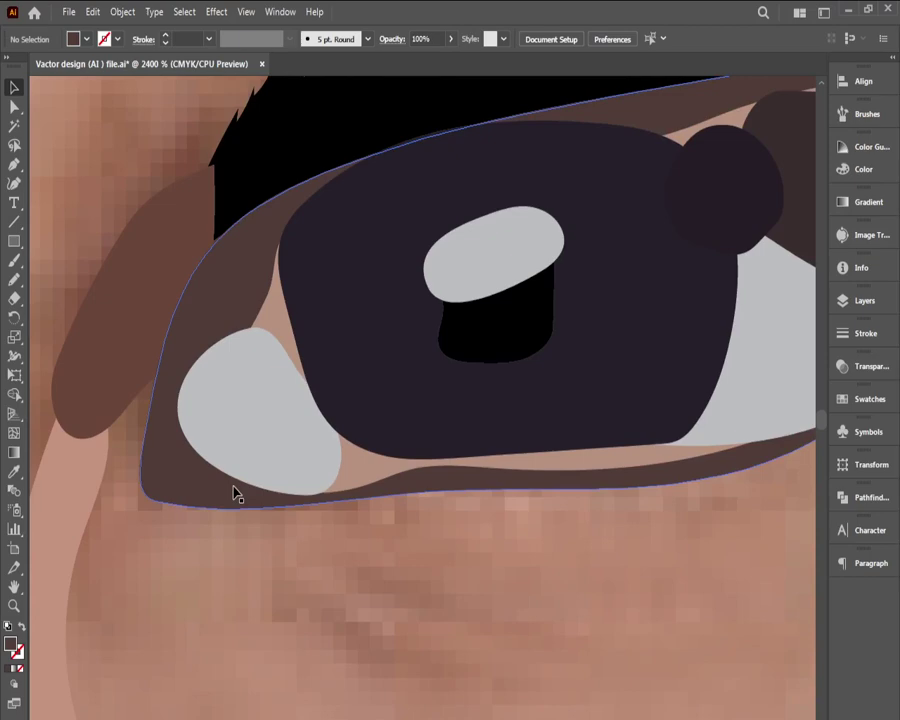
{"action": "left_click", "coordinate": [474, 303]}
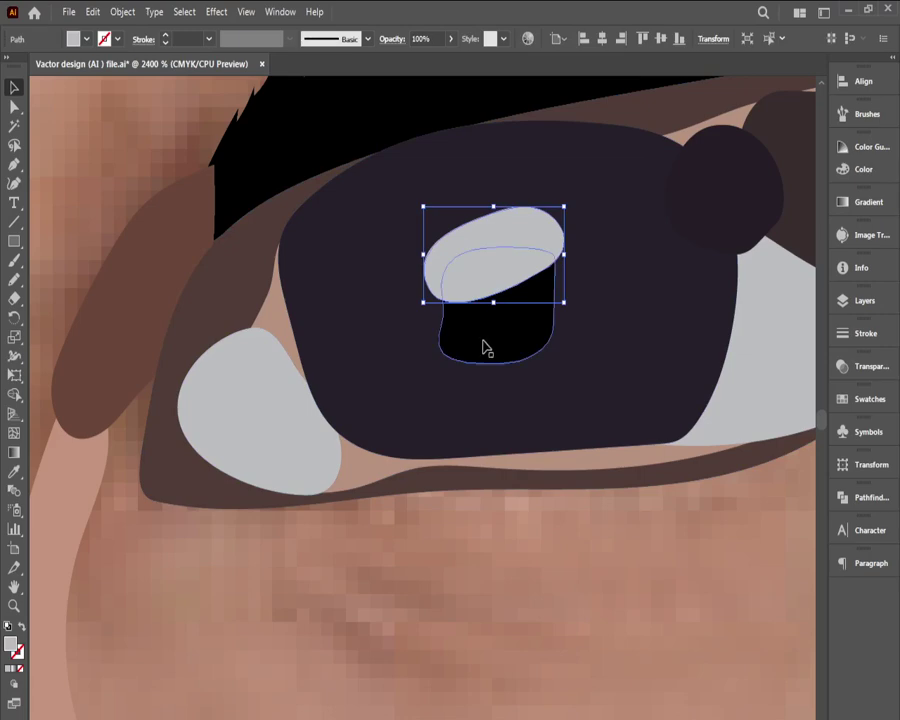
{"action": "left_click", "coordinate": [487, 348], "text": "shift"}
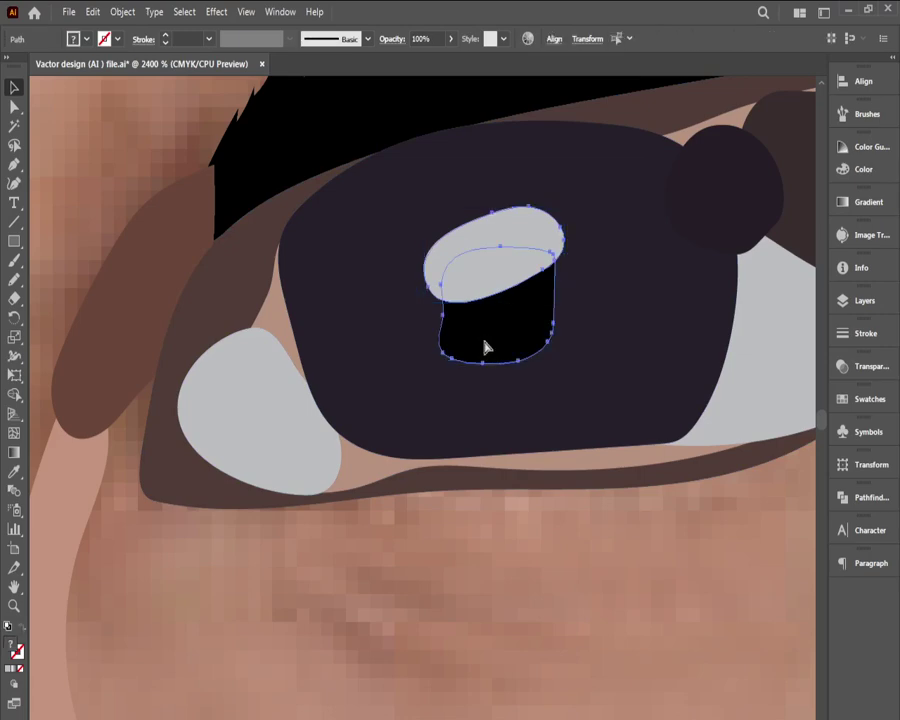
{"action": "key", "text": "ctrl+g"}
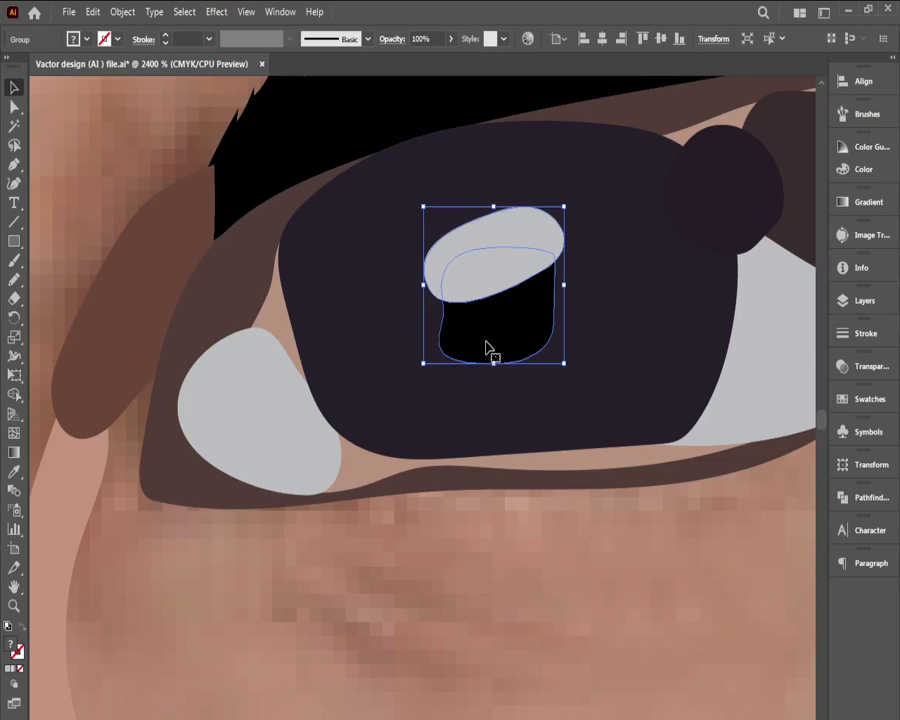
{"action": "left_click", "coordinate": [498, 532]}
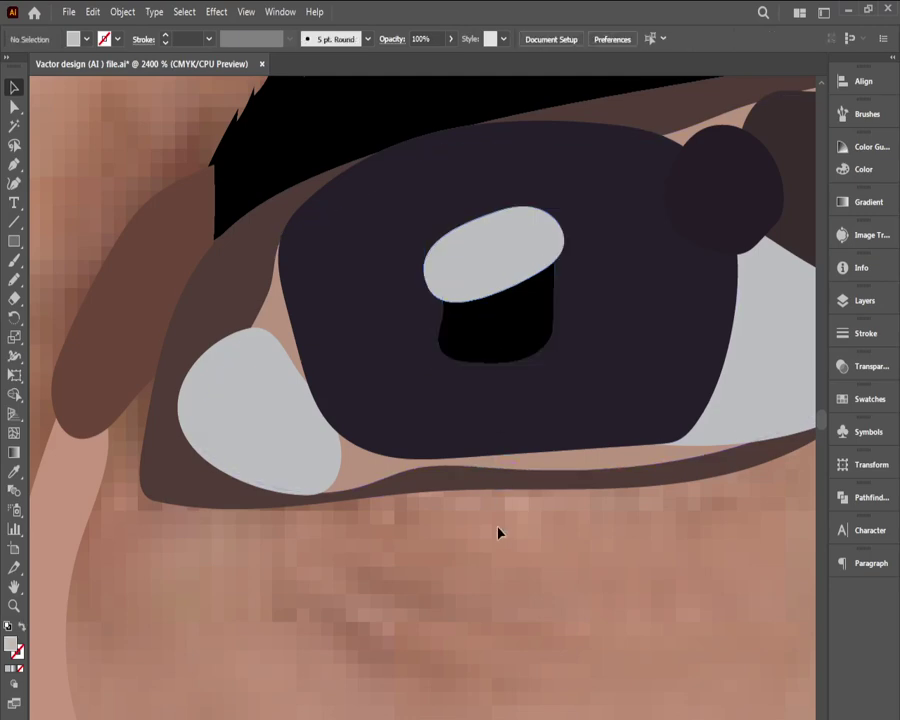
Step: Bring the skin-toned inner eye shape and the dark brown outer eye shape to the front, leaving the brown one topmost
{"action": "left_click", "coordinate": [498, 517], "text": "ctrl+alt"}
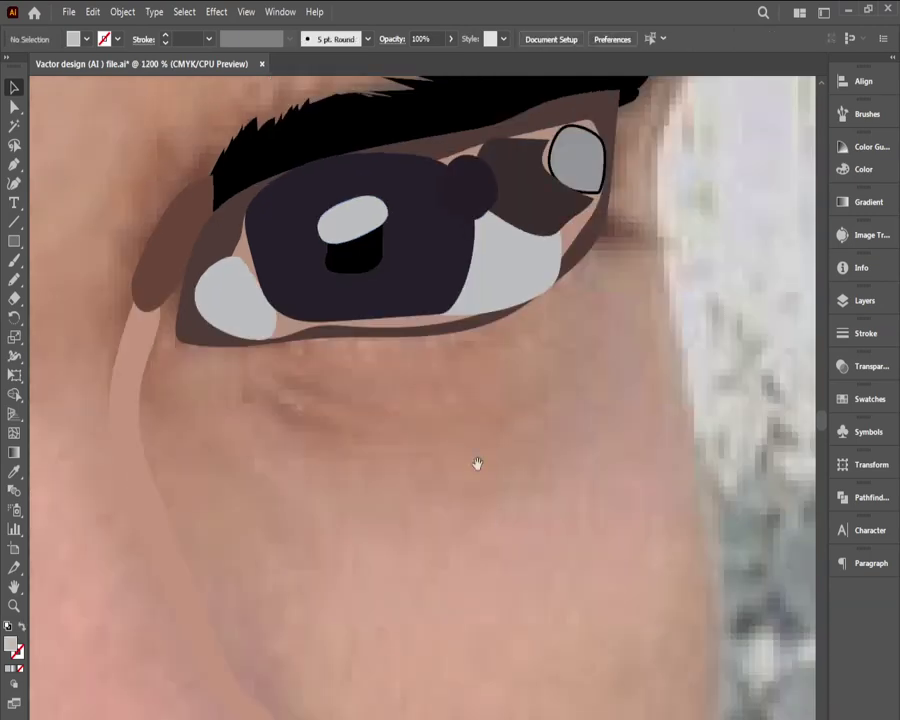
{"action": "left_click_drag", "start_coordinate": [476, 464], "coordinate": [294, 599]}
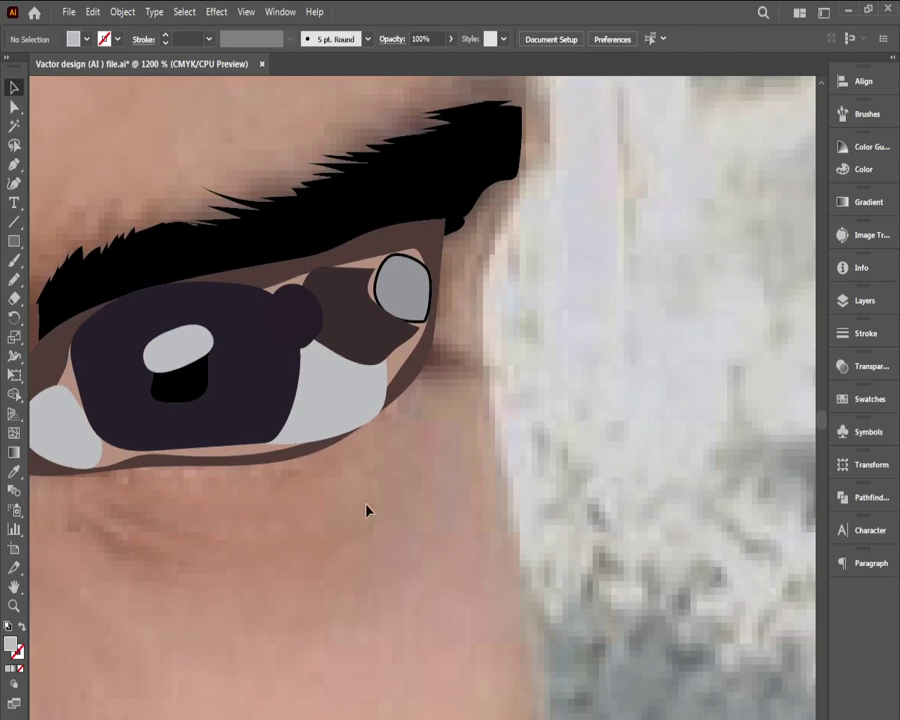
{"action": "left_click", "coordinate": [405, 369]}
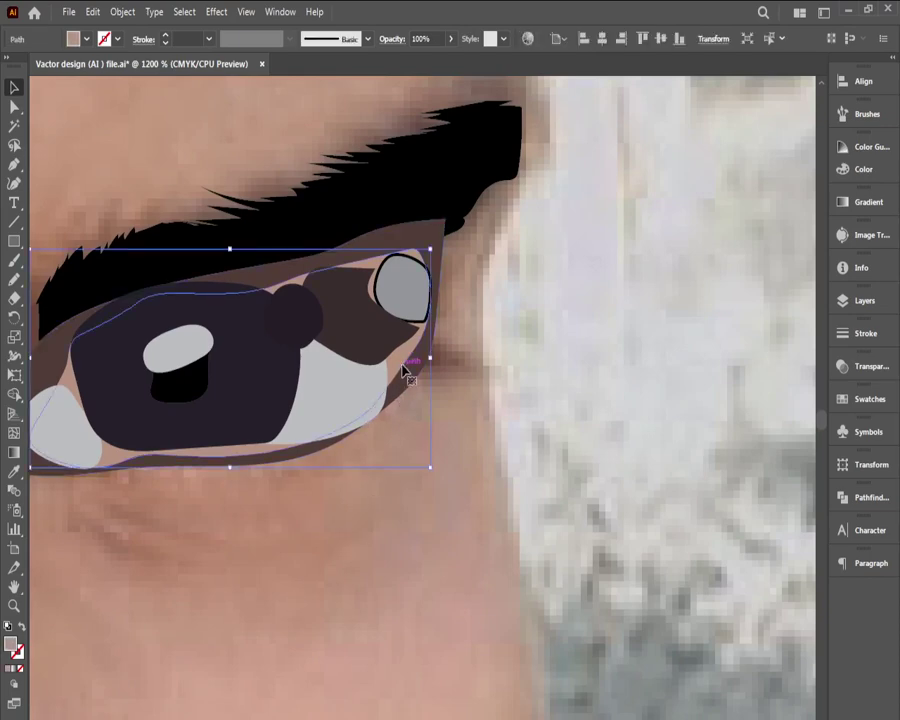
{"action": "key", "text": "a"}
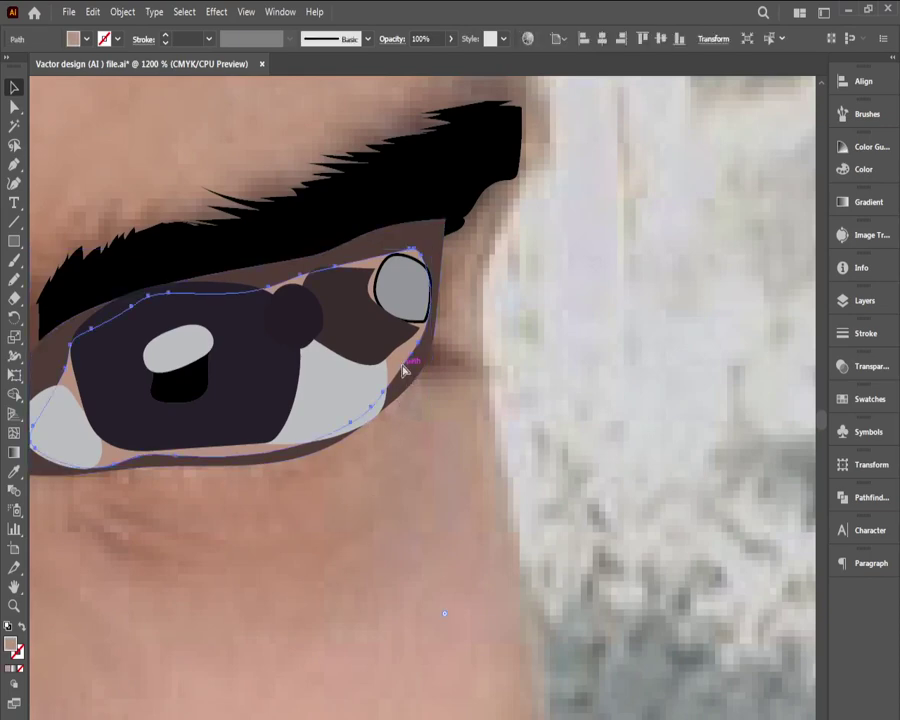
{"action": "key", "text": "ctrl+shift+]"}
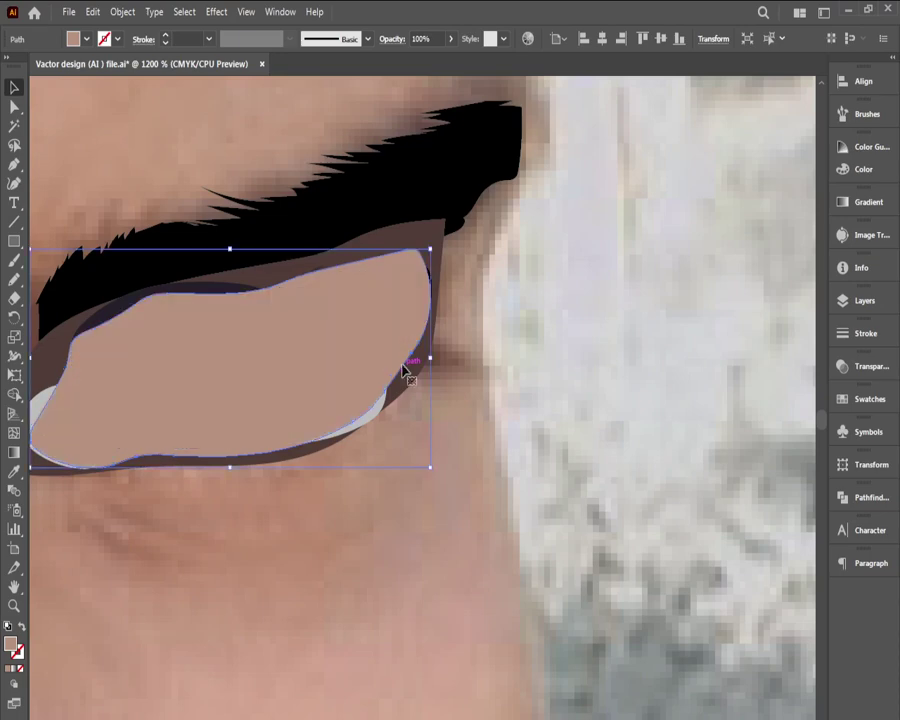
{"action": "left_click", "coordinate": [410, 376]}
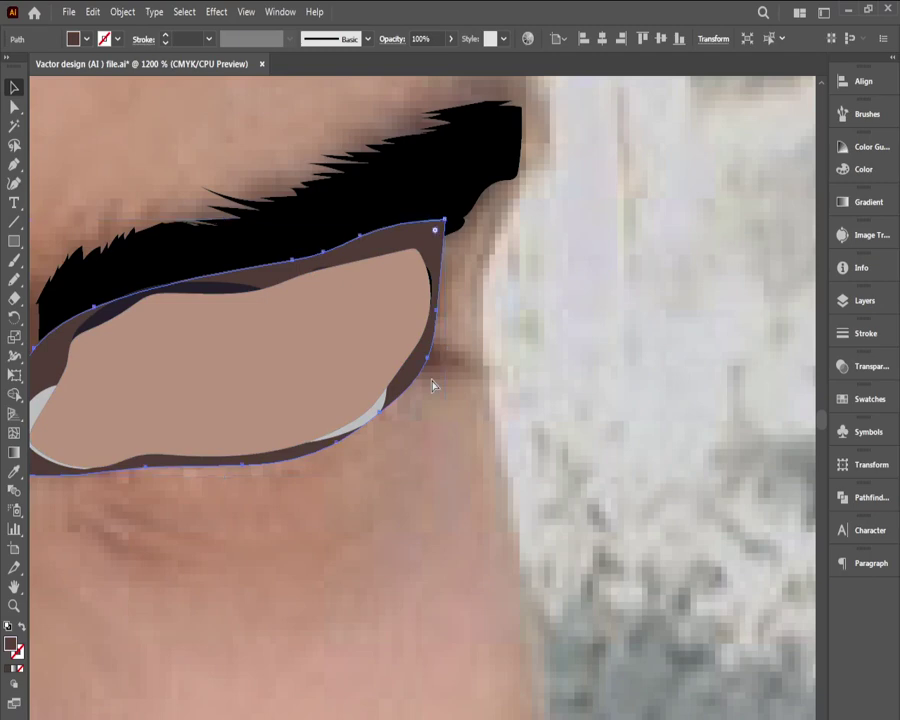
{"action": "key", "text": "ctrl+shift+bracketright"}
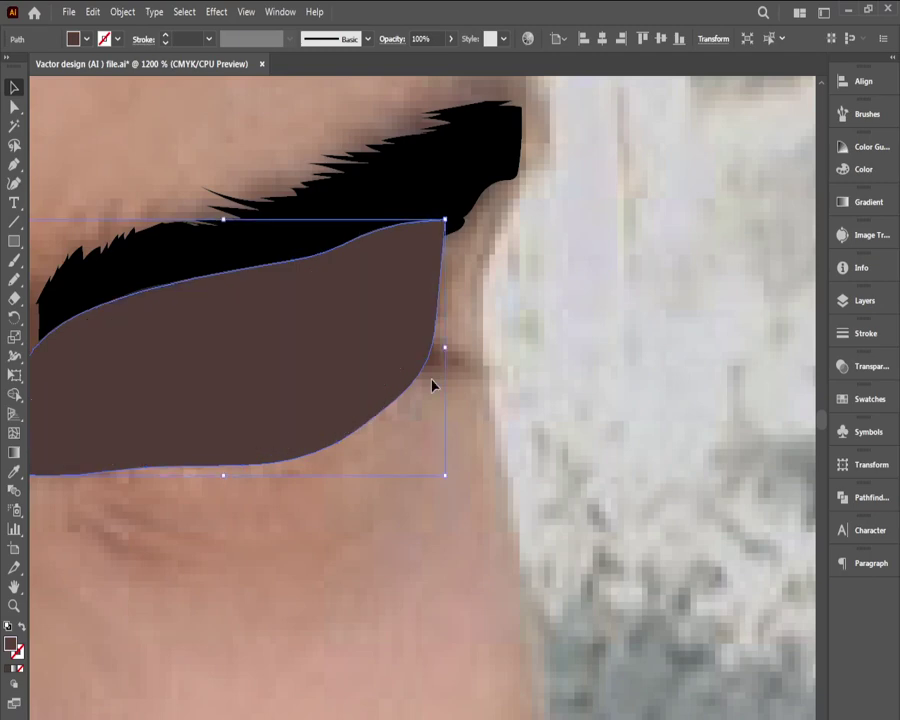
Step: Select the skin-toned inner eye shape in Outline view, bring it in front of the dark brown shape, and return to Outline view
{"action": "key", "text": "ctrl+y"}
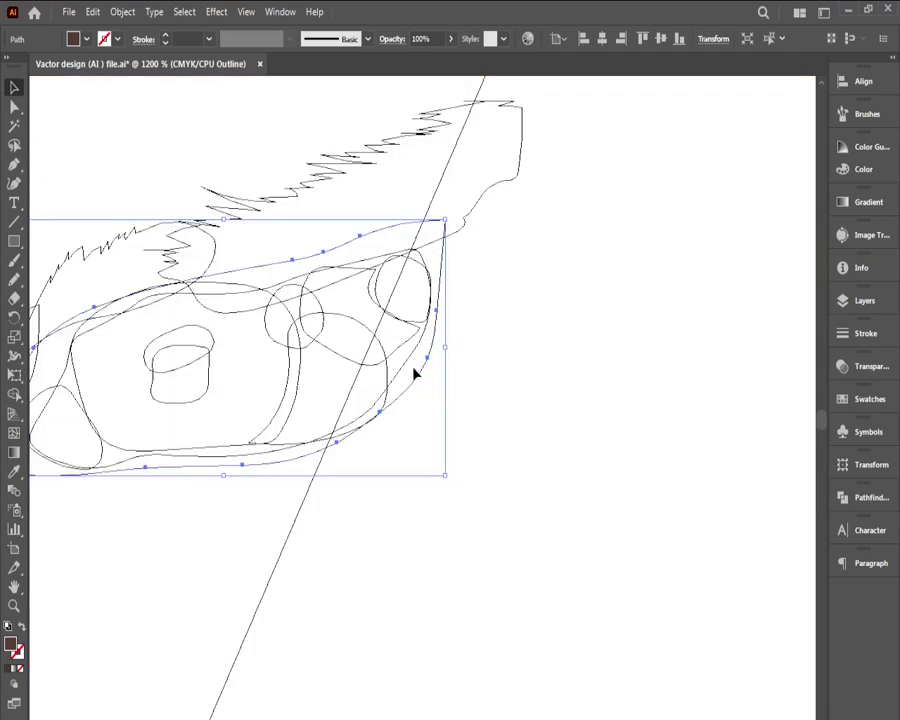
{"action": "left_click", "coordinate": [407, 374]}
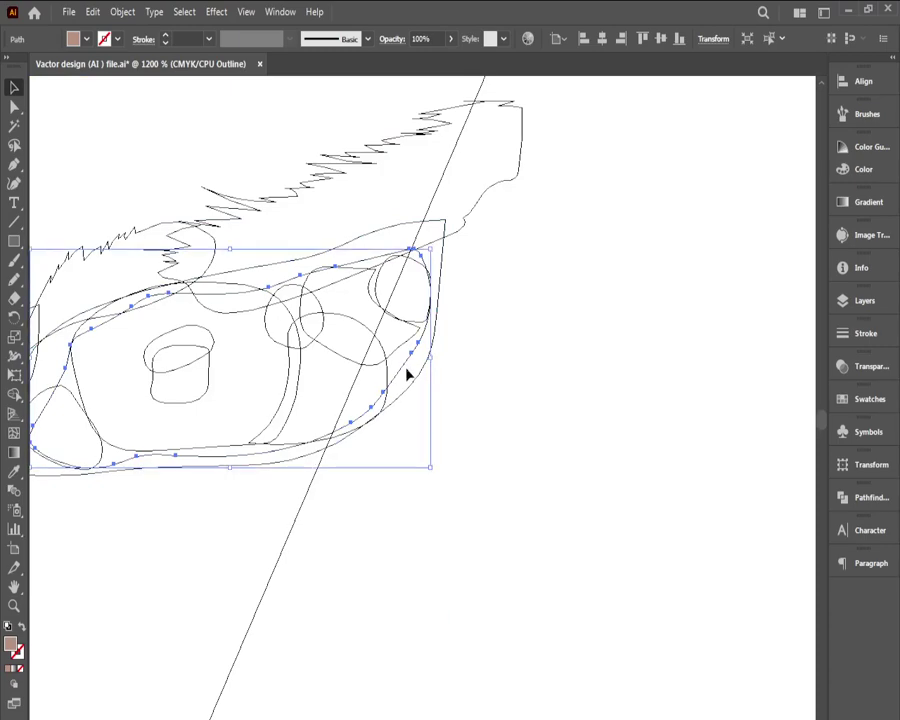
{"action": "key", "text": "ctrl+y"}
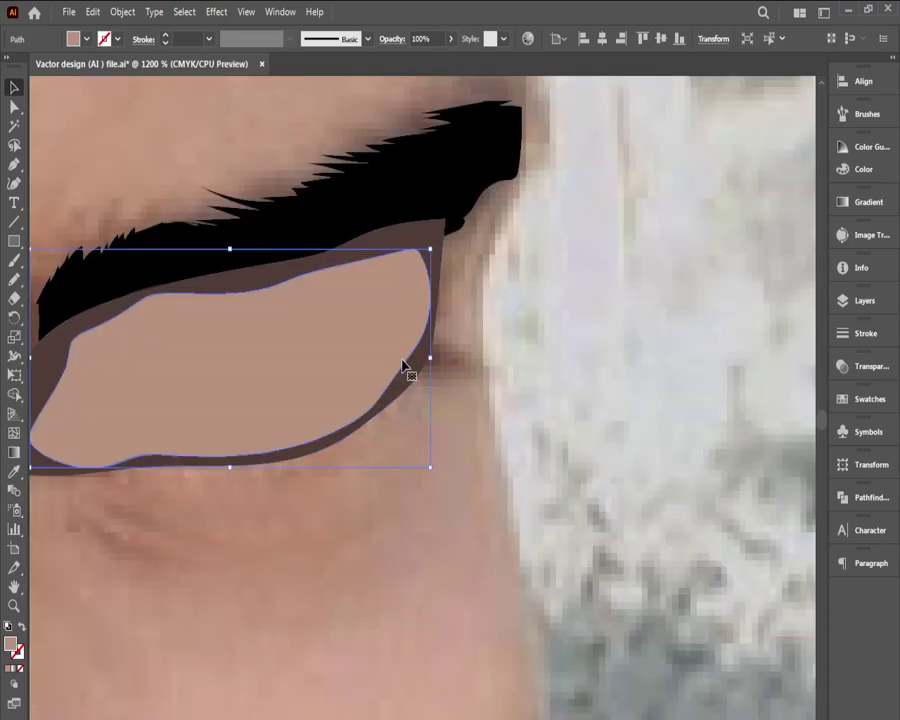
{"action": "key", "text": "ctrl+y"}
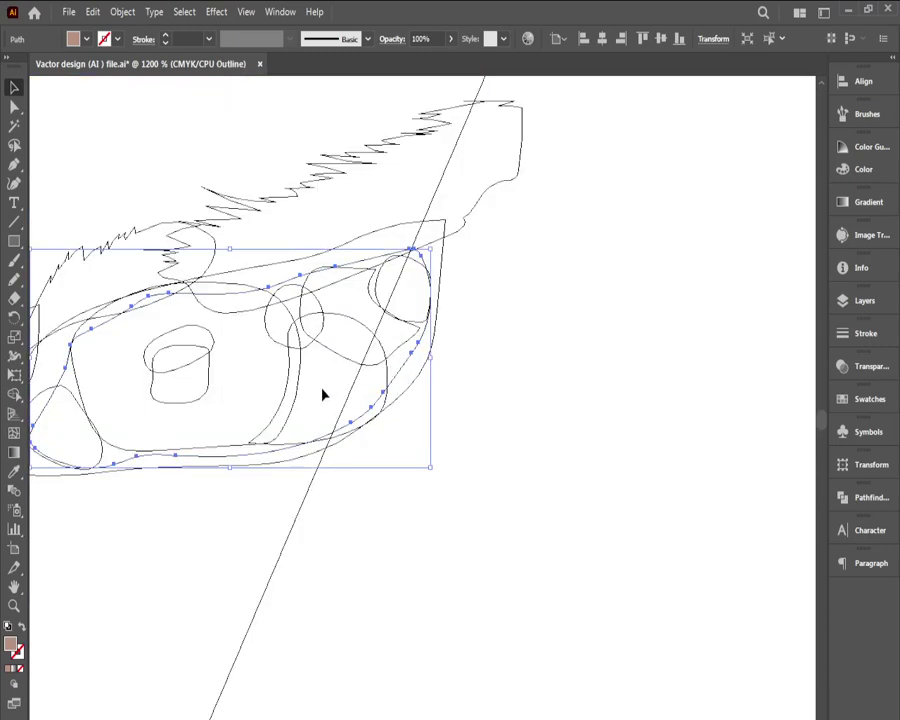
Step: Select the second eye's dark iris shape and send it behind the skin-toned eye shape
{"action": "left_click", "coordinate": [133, 453]}
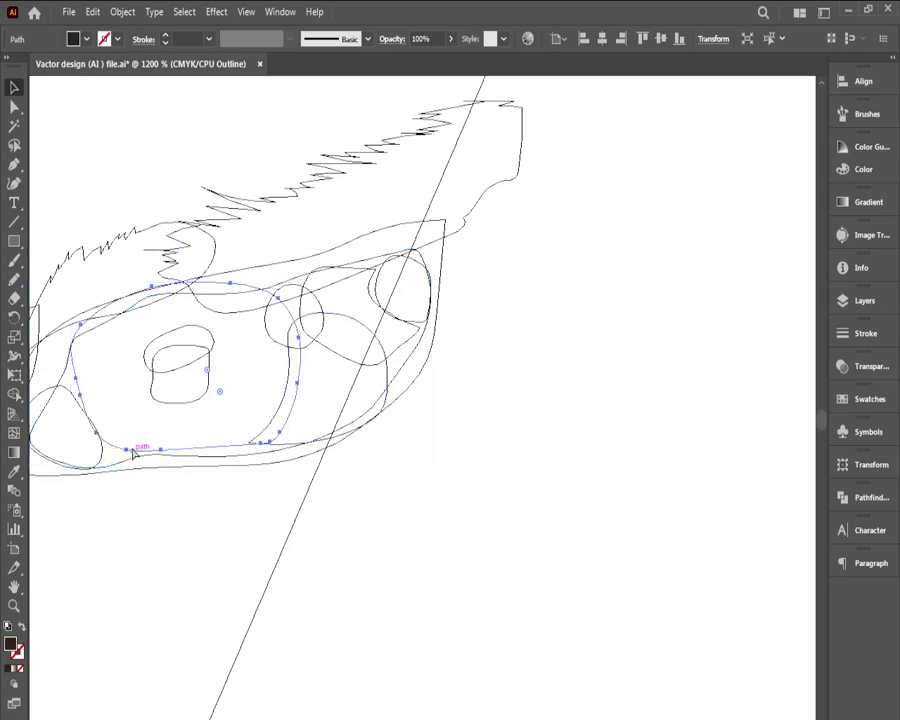
{"action": "key", "text": "ctrl+y"}
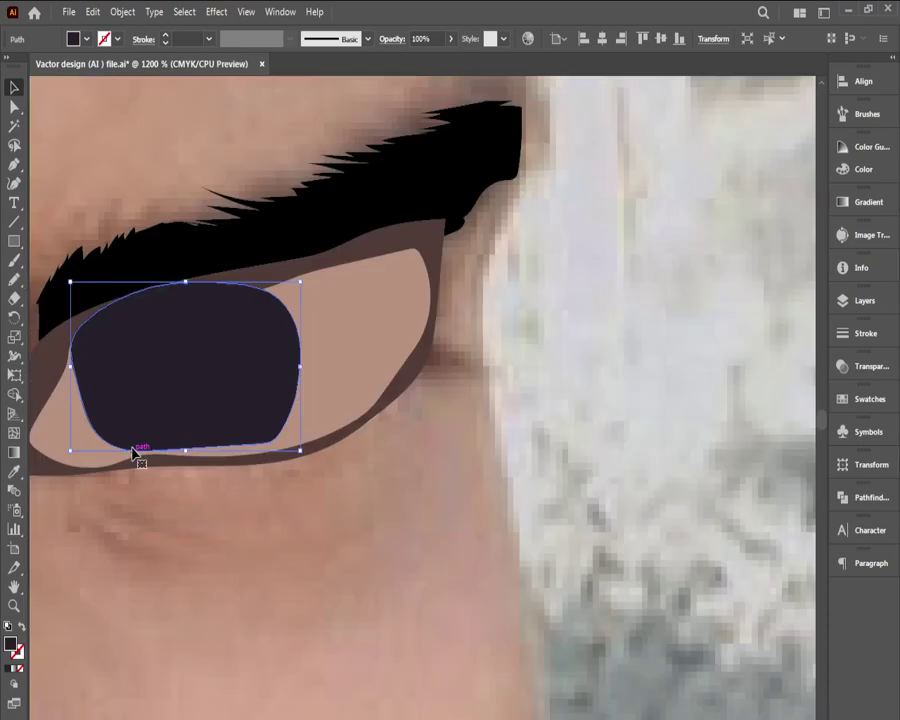
{"action": "left_click", "coordinate": [134, 437], "text": "ctrl+alt"}
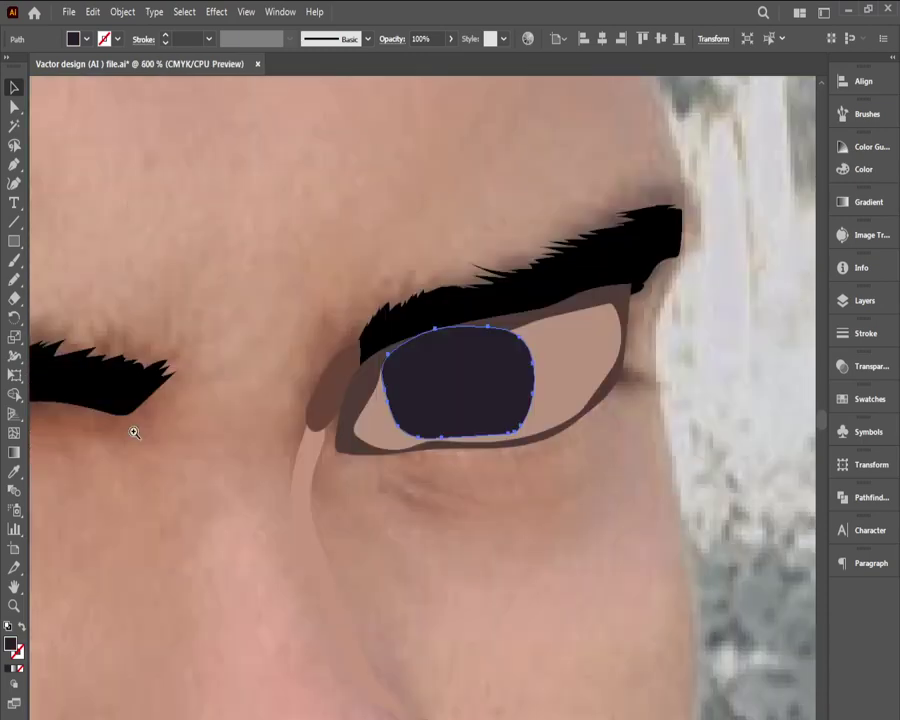
{"action": "left_click", "coordinate": [134, 437], "text": "ctrl+alt"}
{"action": "left_click_drag", "start_coordinate": [412, 416], "coordinate": [273, 433]}
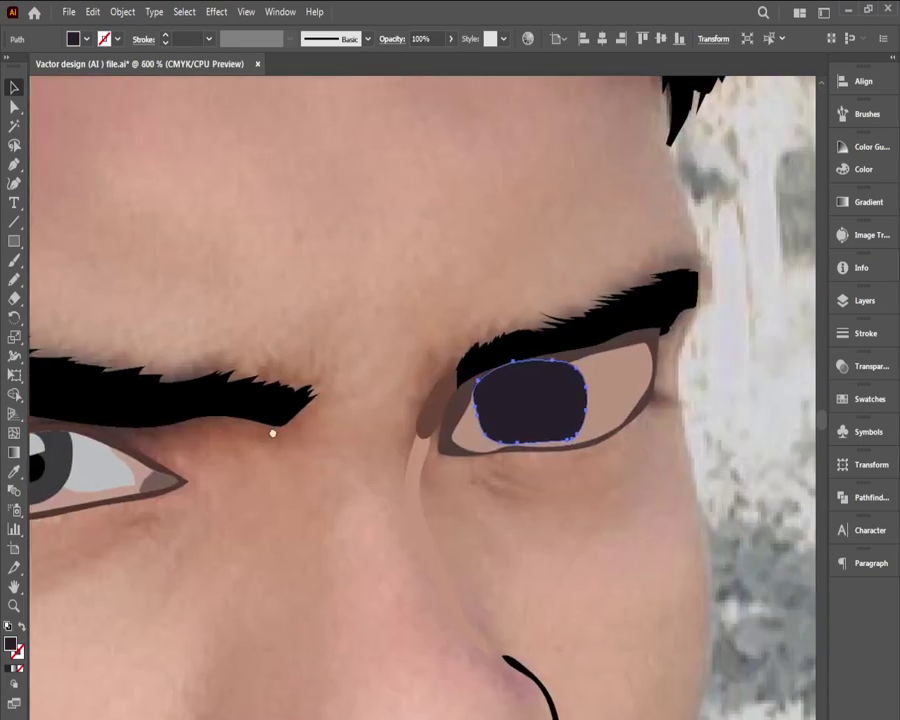
{"action": "key", "text": "Delete"}
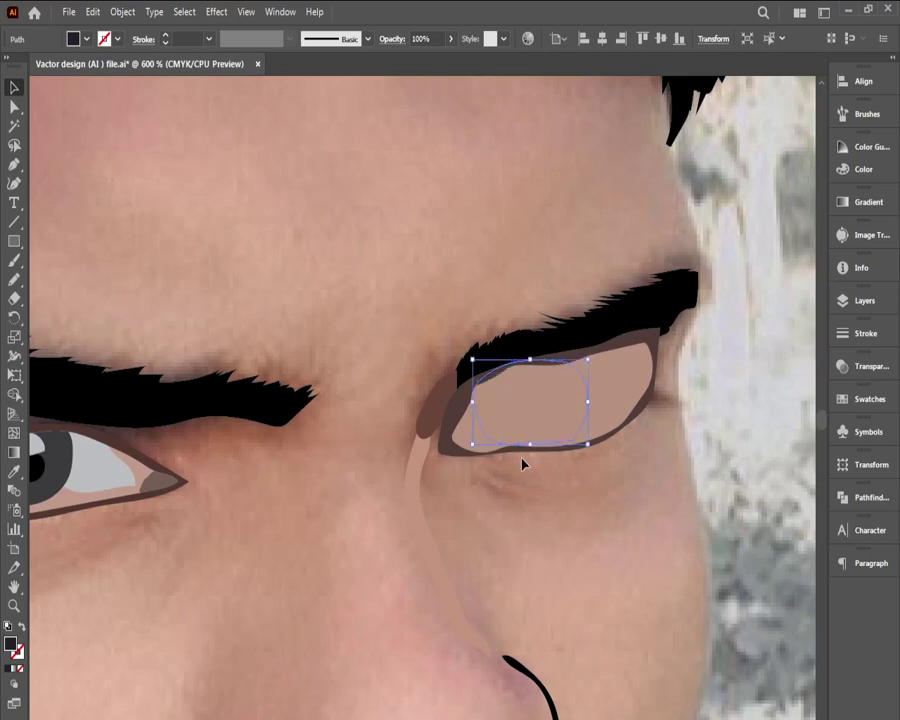
Step: Try to bring the light grey inner-corner shape of the second eye to the front in Outline view
{"action": "key", "text": "ctrl+y"}
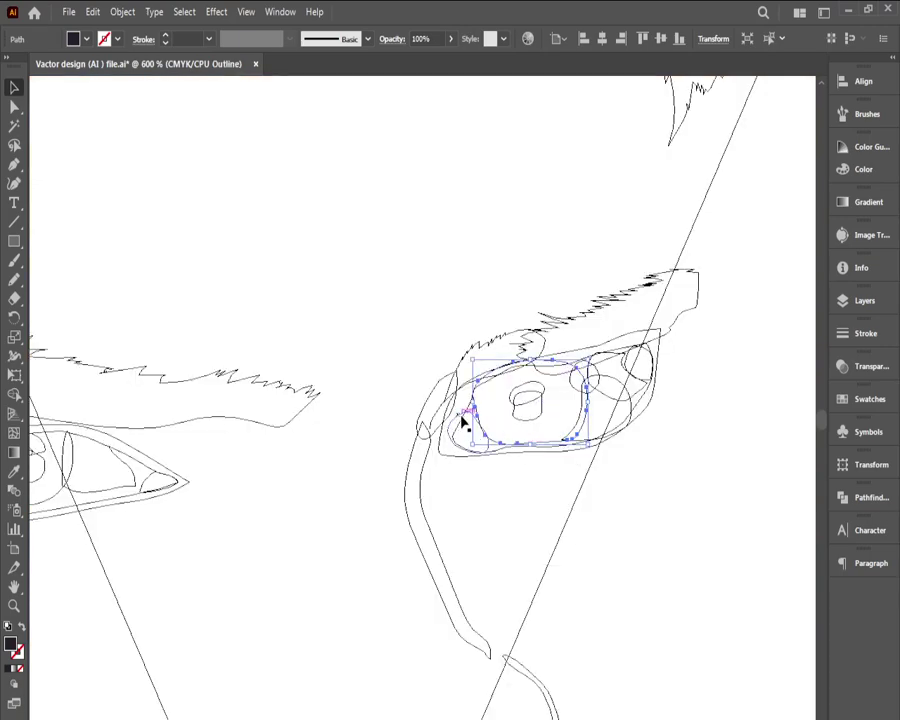
{"action": "left_click", "coordinate": [463, 419]}
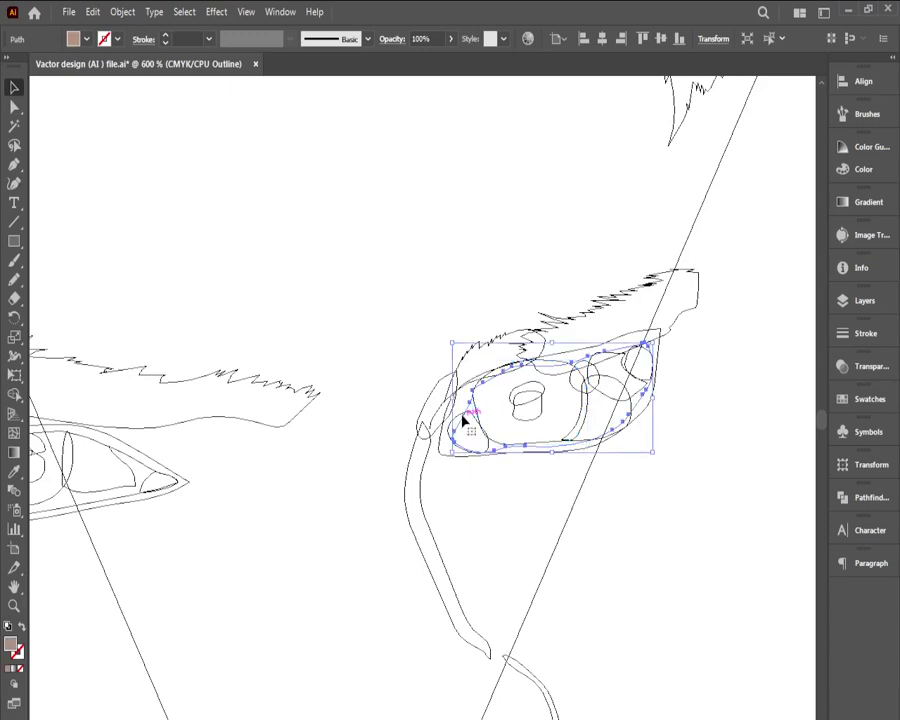
{"action": "left_click", "coordinate": [446, 420]}
{"action": "left_click", "coordinate": [451, 428]}
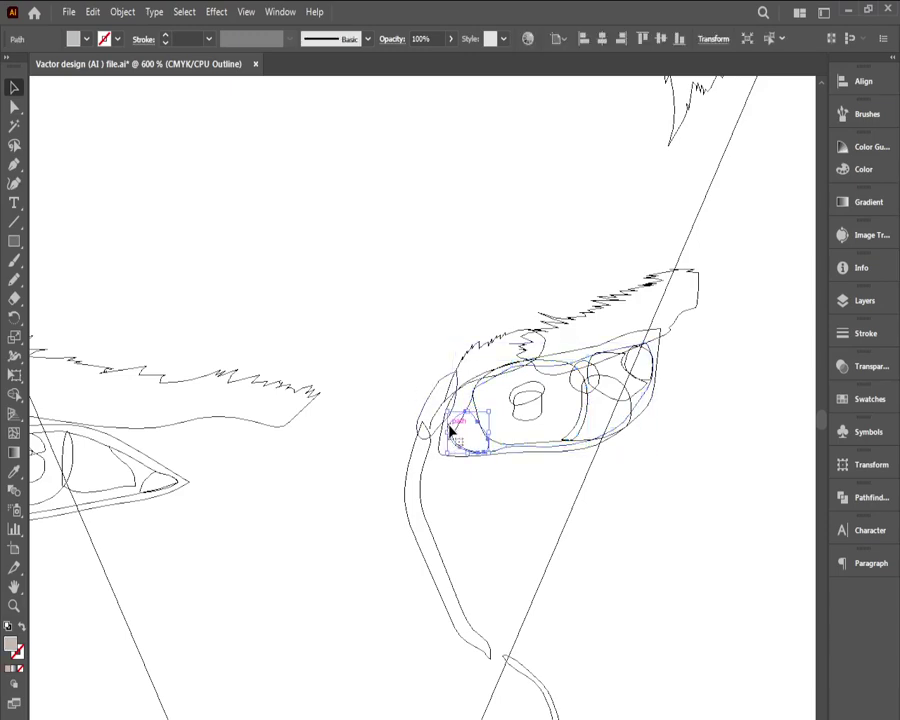
{"action": "left_click", "coordinate": [450, 428]}
{"action": "left_click", "coordinate": [450, 430]}
{"action": "left_click_drag", "start_coordinate": [535, 403], "coordinate": [339, 460]}
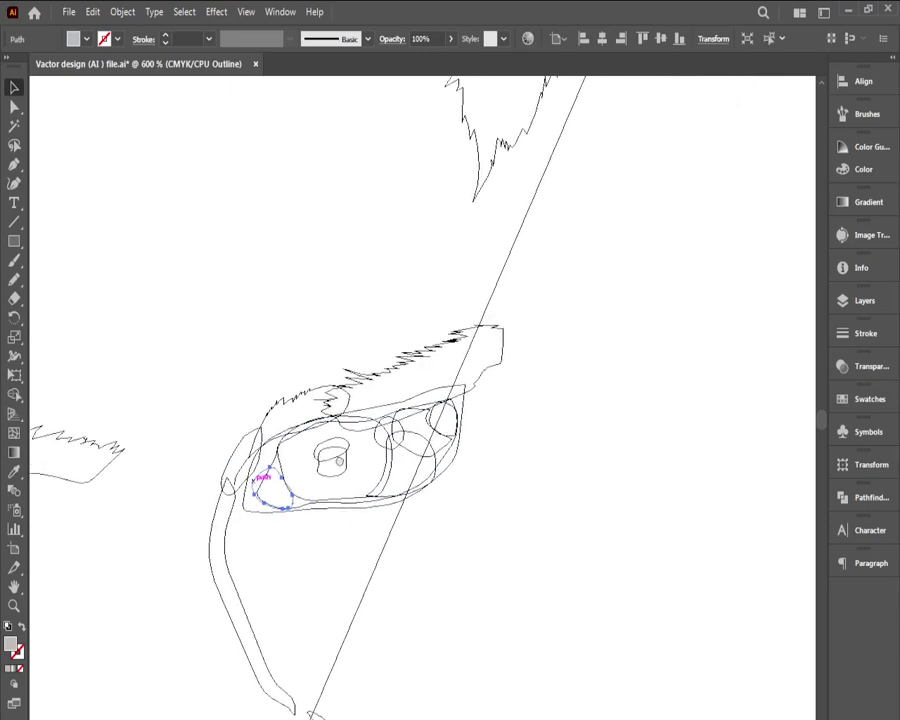
Step: Try to bring the large light grey shape, the outlined grey oval and the dark brown outer-corner shape to the front
{"action": "left_click", "coordinate": [420, 445]}
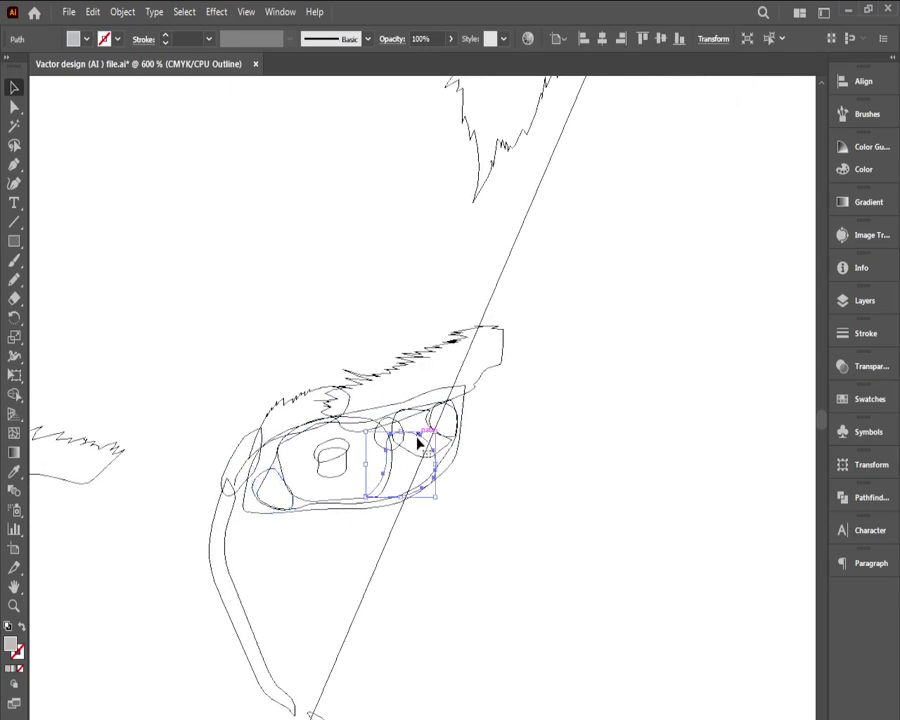
{"action": "left_click", "coordinate": [476, 420]}
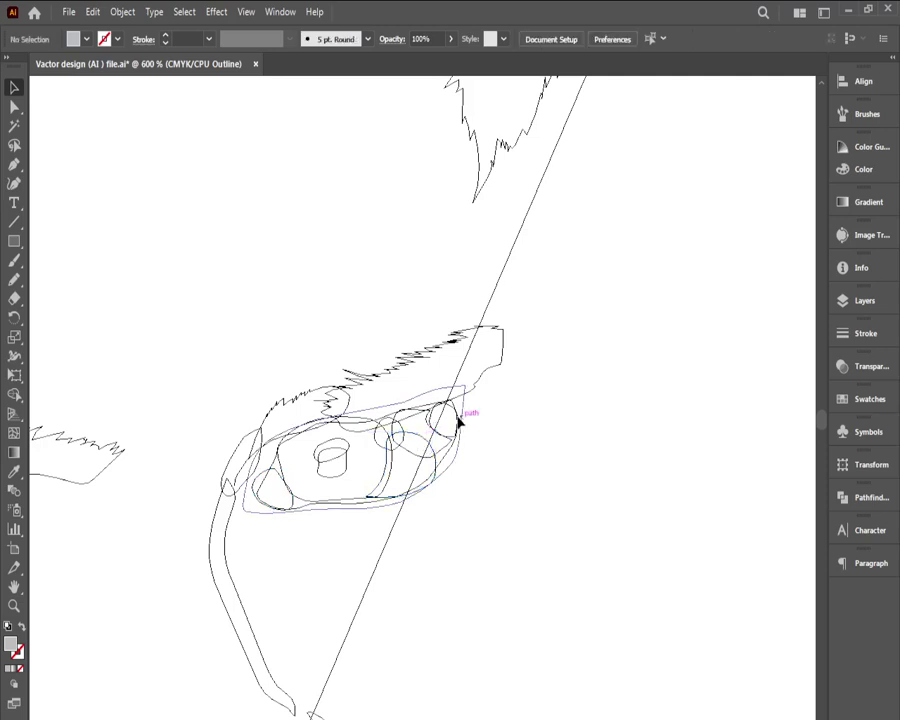
{"action": "left_click", "coordinate": [451, 413]}
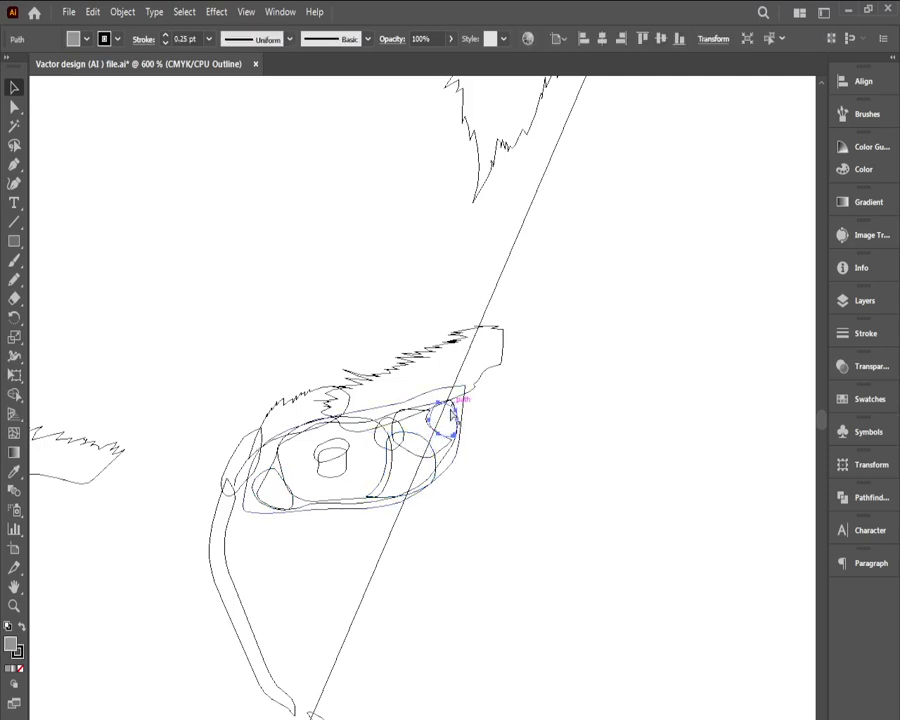
{"action": "left_click", "coordinate": [472, 446]}
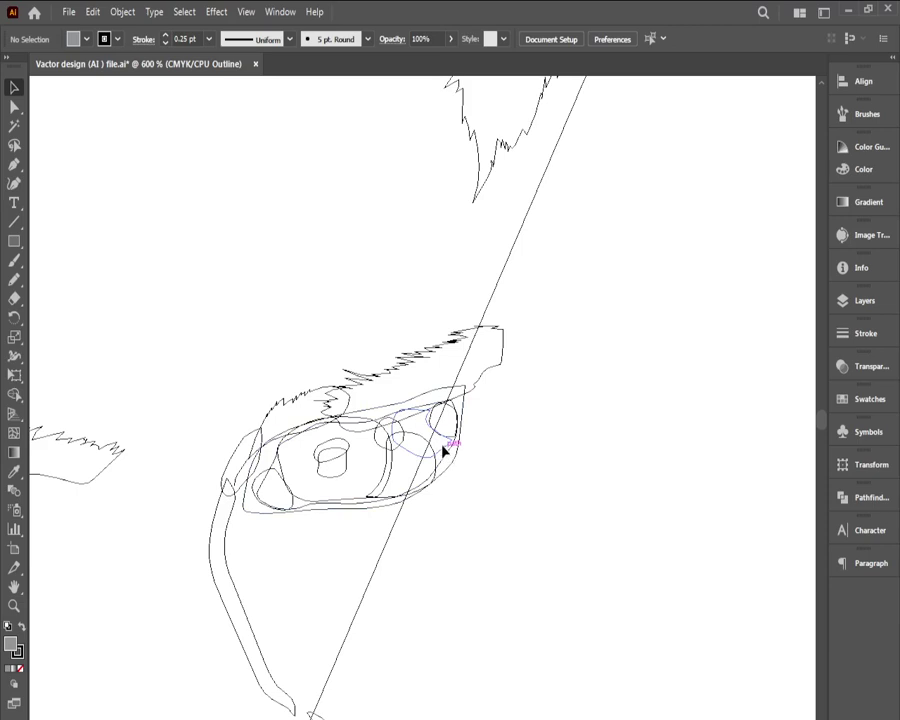
{"action": "left_click", "coordinate": [446, 452]}
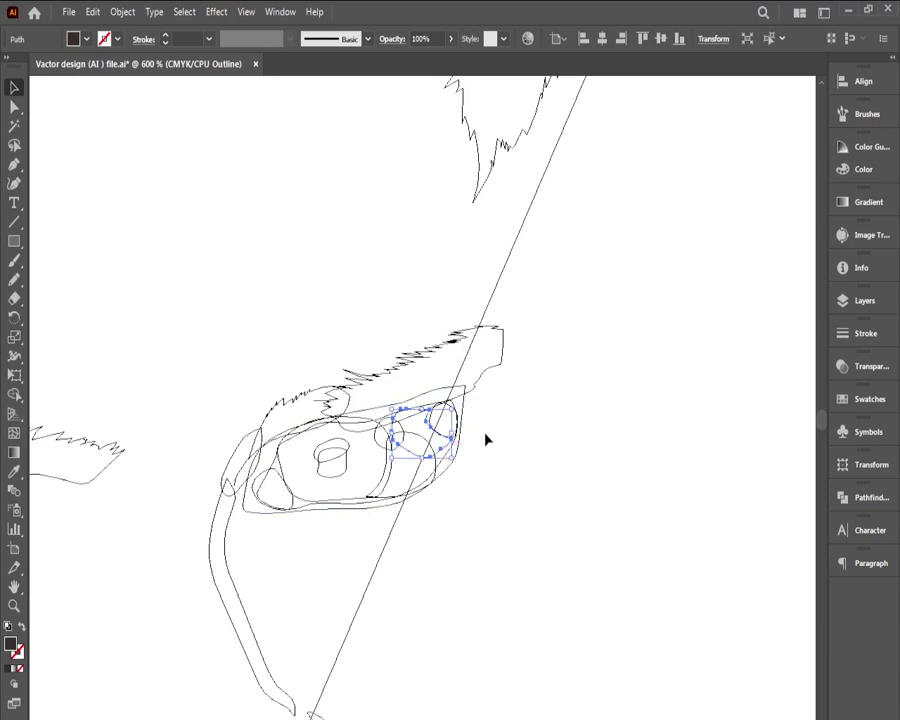
{"action": "left_click", "coordinate": [486, 440]}
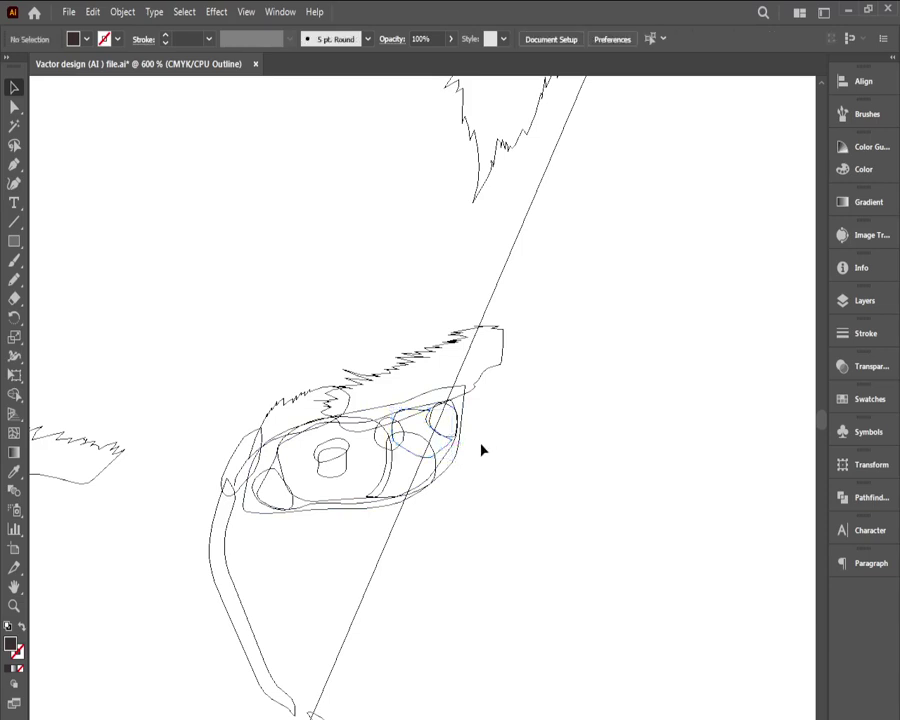
Step: Check the second eye's stacking order in Preview and return to Outline view
{"action": "key", "text": "i"}
{"action": "left_click", "coordinate": [397, 436]}
{"action": "left_click", "coordinate": [396, 431]}
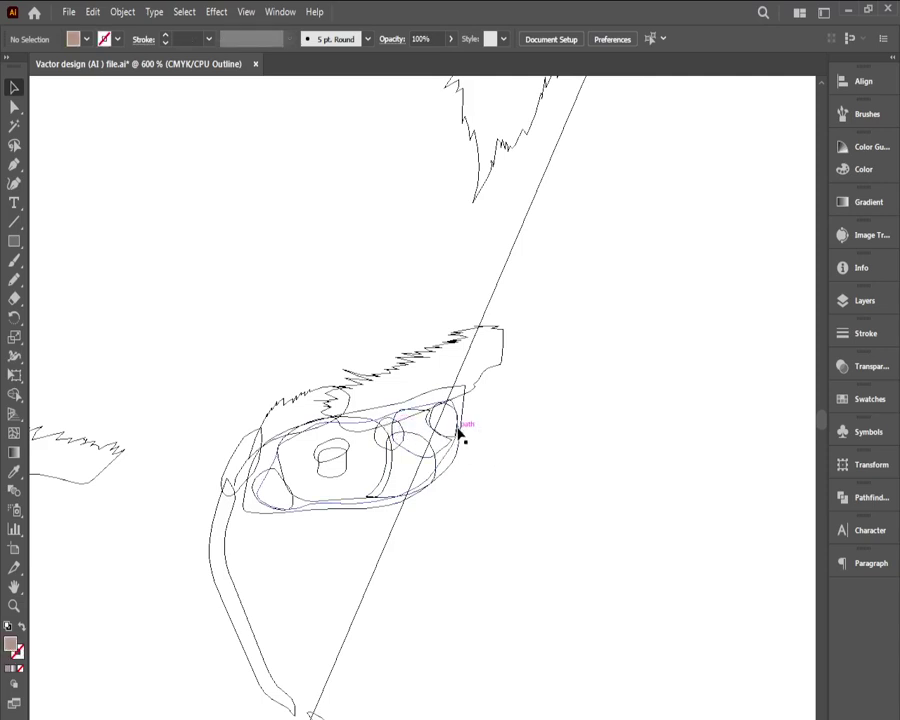
{"action": "key", "text": "ctrl+y"}
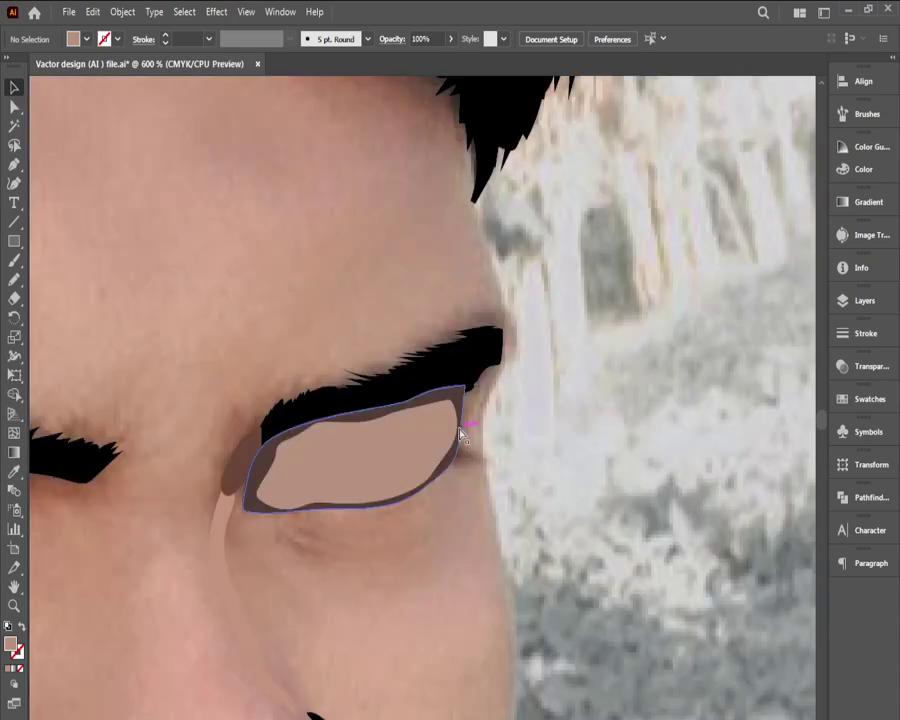
{"action": "key", "text": "ctrl+y"}
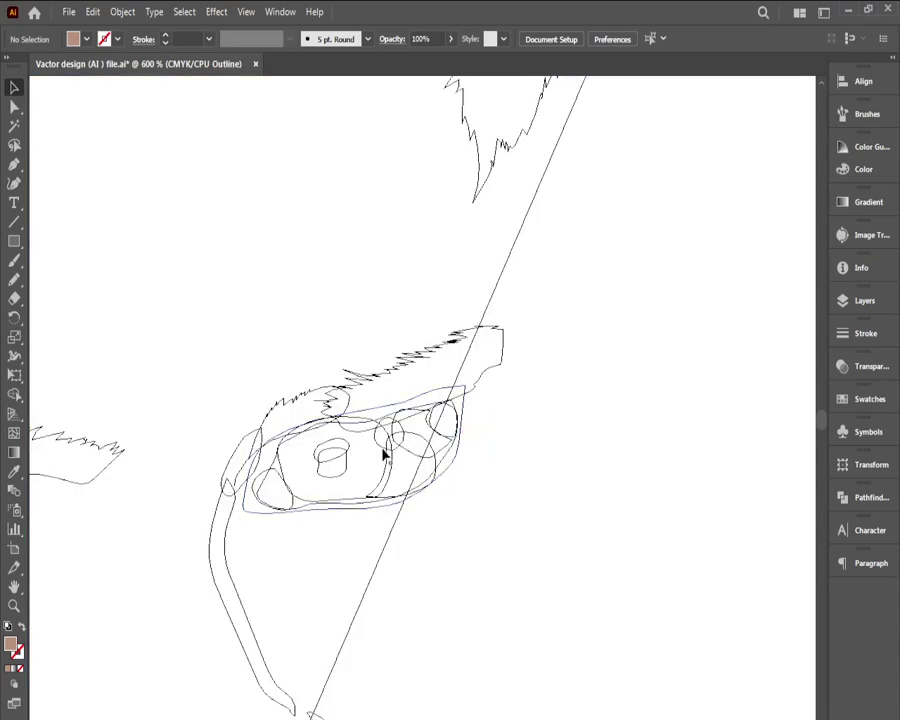
Step: Bring the light grey shape at the second eye's inner corner in front of the skin-toned shape and deselect it
{"action": "left_click", "coordinate": [281, 482]}
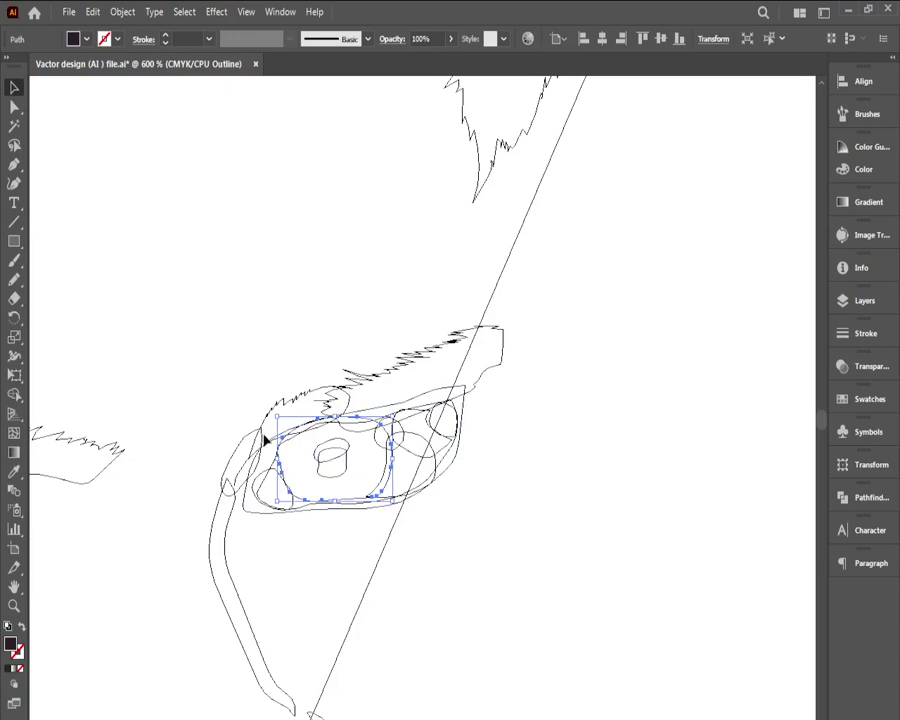
{"action": "left_click", "coordinate": [267, 477]}
{"action": "left_click", "coordinate": [267, 478]}
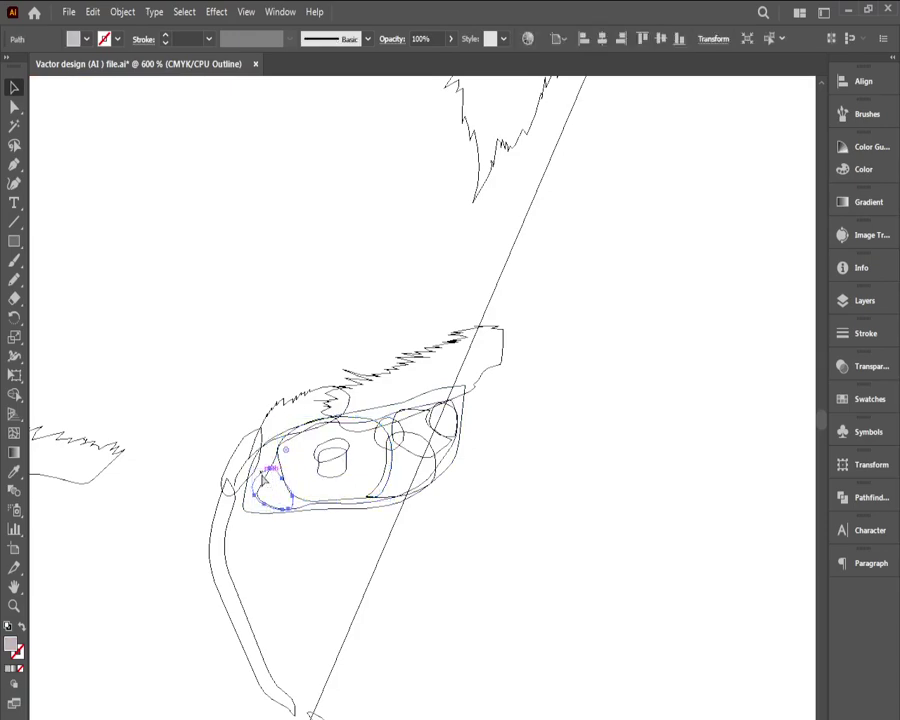
{"action": "key", "text": "ctrl+y"}
{"action": "key", "text": "ctrl+y"}
{"action": "left_click", "coordinate": [480, 540]}
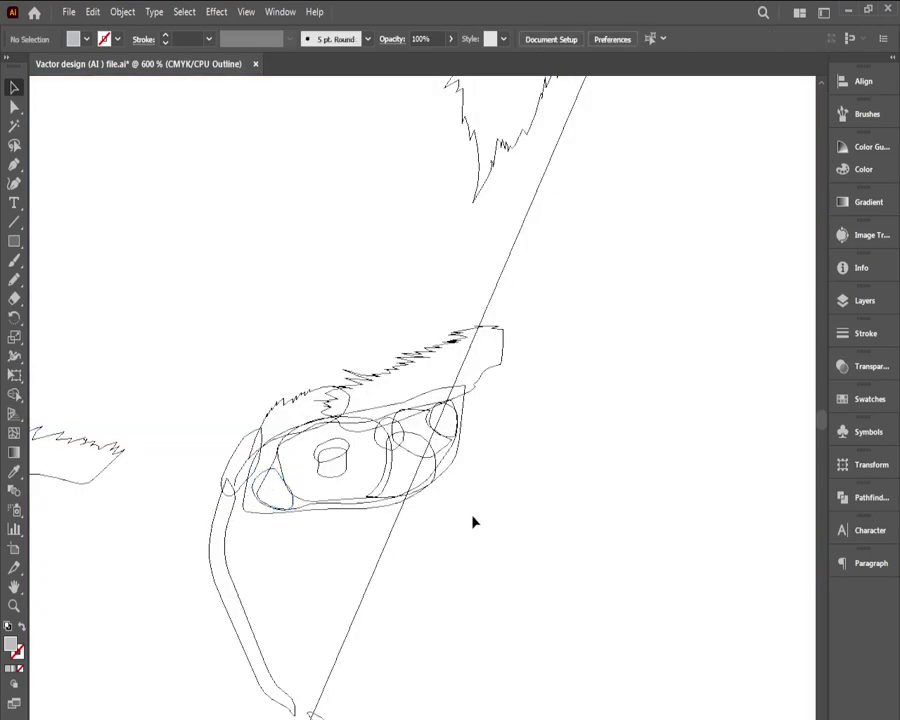
Step: Bring the small dark circle at the iris's outer edge in front of the skin-toned eye shape
{"action": "left_click", "coordinate": [381, 423]}
{"action": "left_click", "coordinate": [400, 426]}
{"action": "left_click", "coordinate": [386, 418]}
{"action": "left_click", "coordinate": [396, 424], "text": "ctrl"}
{"action": "left_click", "coordinate": [396, 424], "text": "ctrl"}
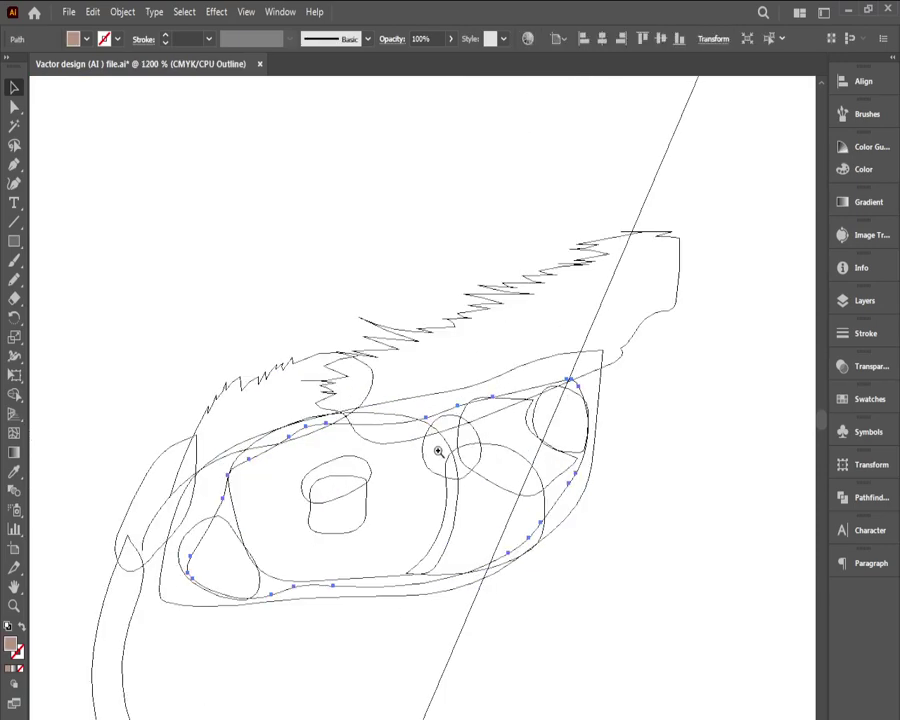
{"action": "left_click", "coordinate": [438, 452], "text": "ctrl"}
{"action": "left_click", "coordinate": [439, 453], "text": "ctrl"}
{"action": "left_click", "coordinate": [785, 452]}
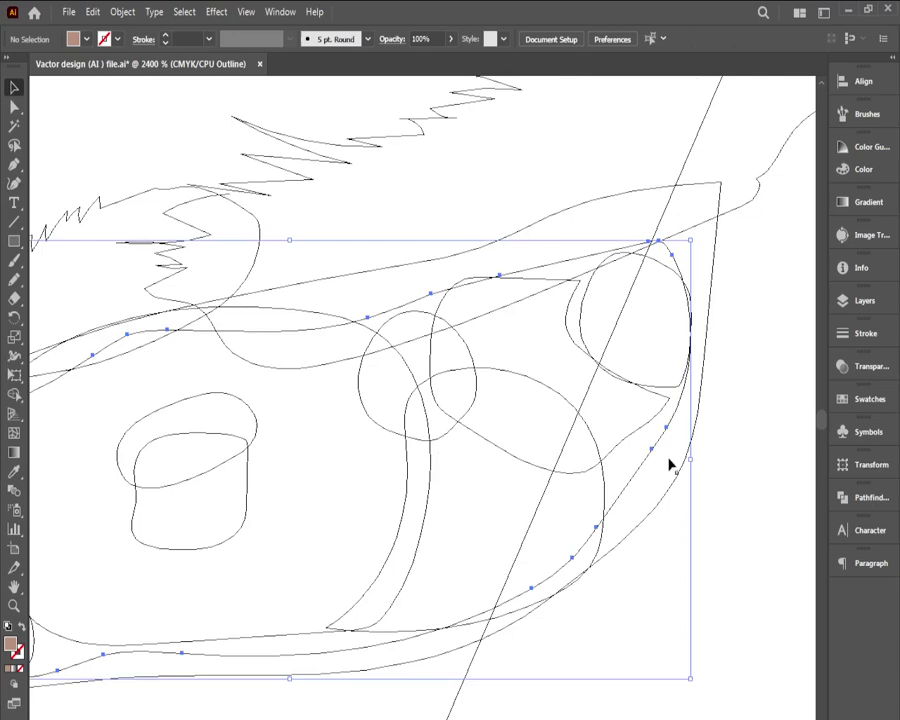
{"action": "left_click", "coordinate": [450, 436]}
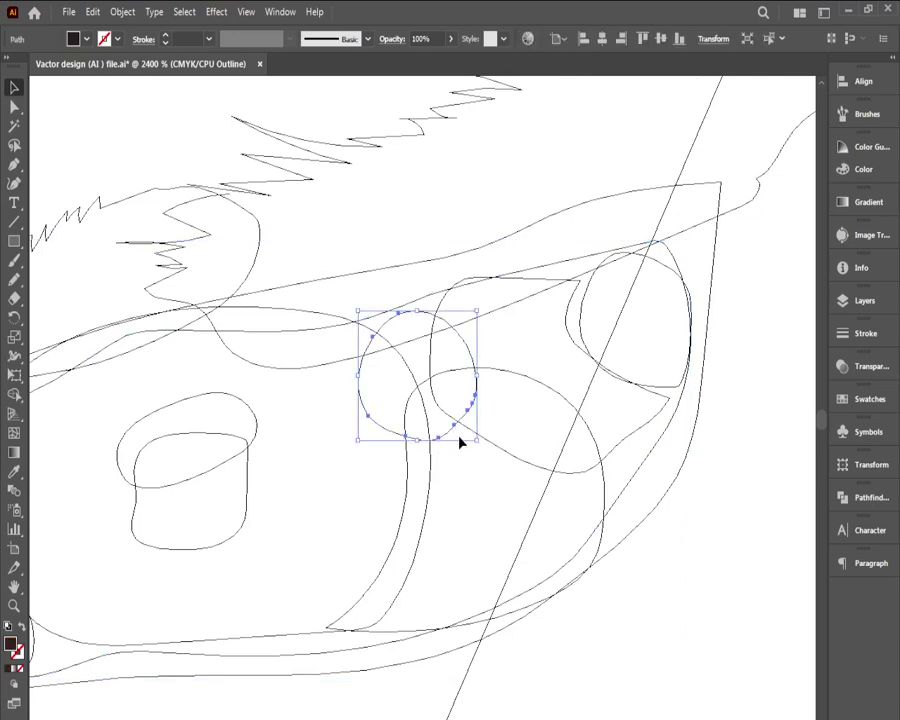
Step: Bring the outlined grey oval and the dark brown shape at the second eye's outer corner in front of the skin-toned shape
{"action": "left_click", "coordinate": [673, 394]}
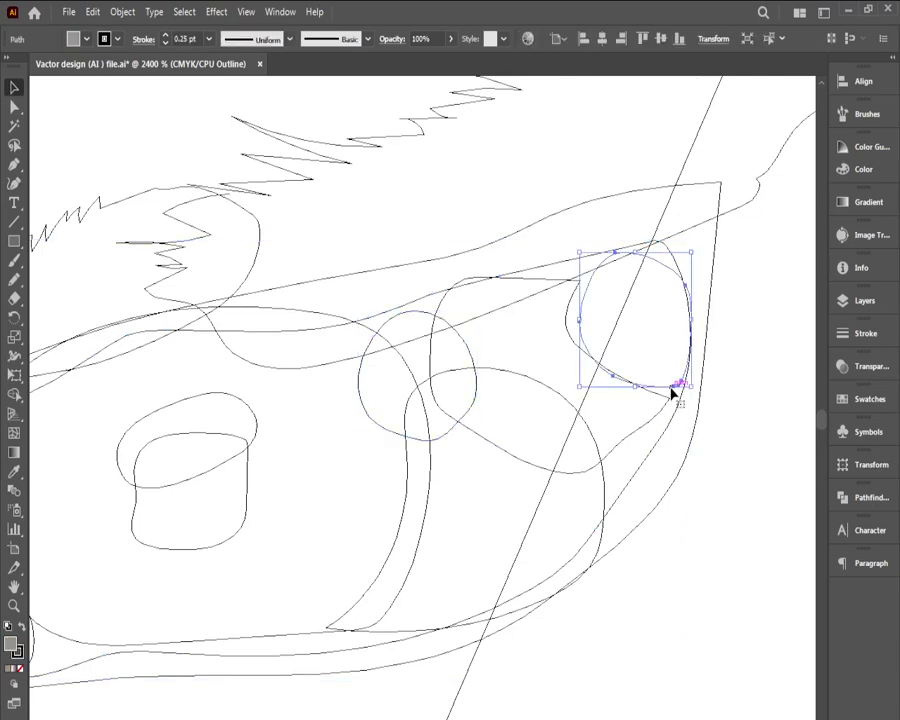
{"action": "key", "text": "a"}
{"action": "key", "text": "v"}
{"action": "left_click", "coordinate": [658, 416]}
{"action": "key", "text": "a"}
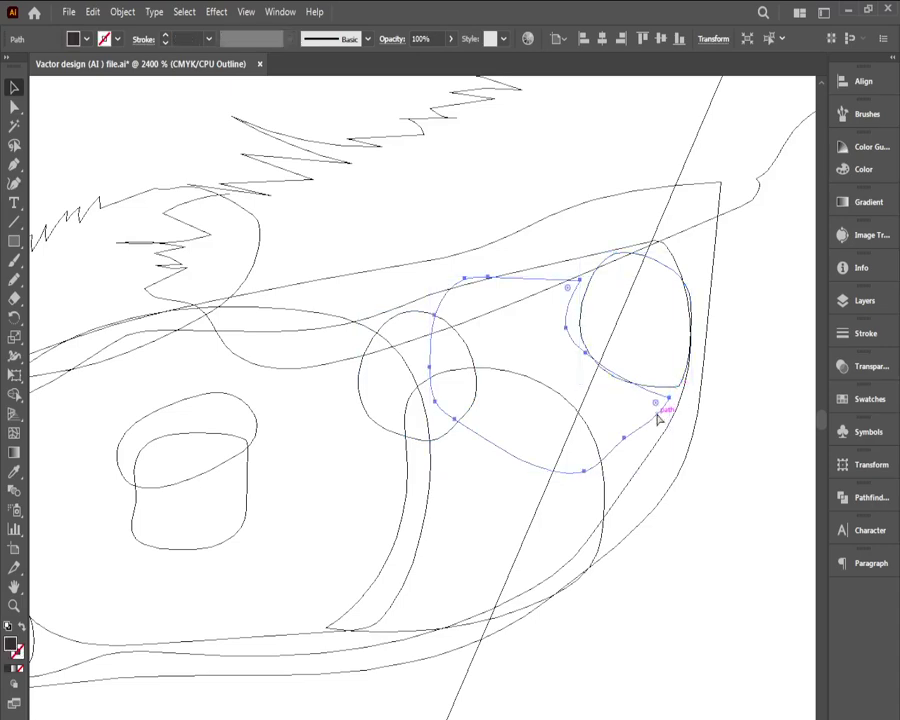
{"action": "key", "text": "v"}
{"action": "left_click", "coordinate": [723, 579]}
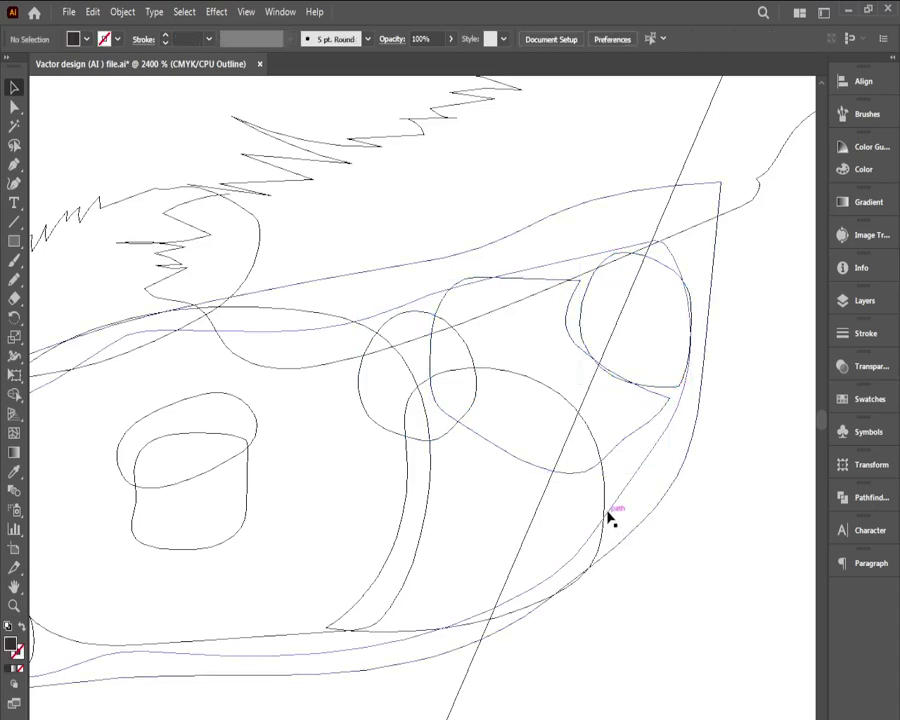
Step: Bring the large light grey shape beside the iris to the front and check its placement in Preview
{"action": "left_click", "coordinate": [606, 510]}
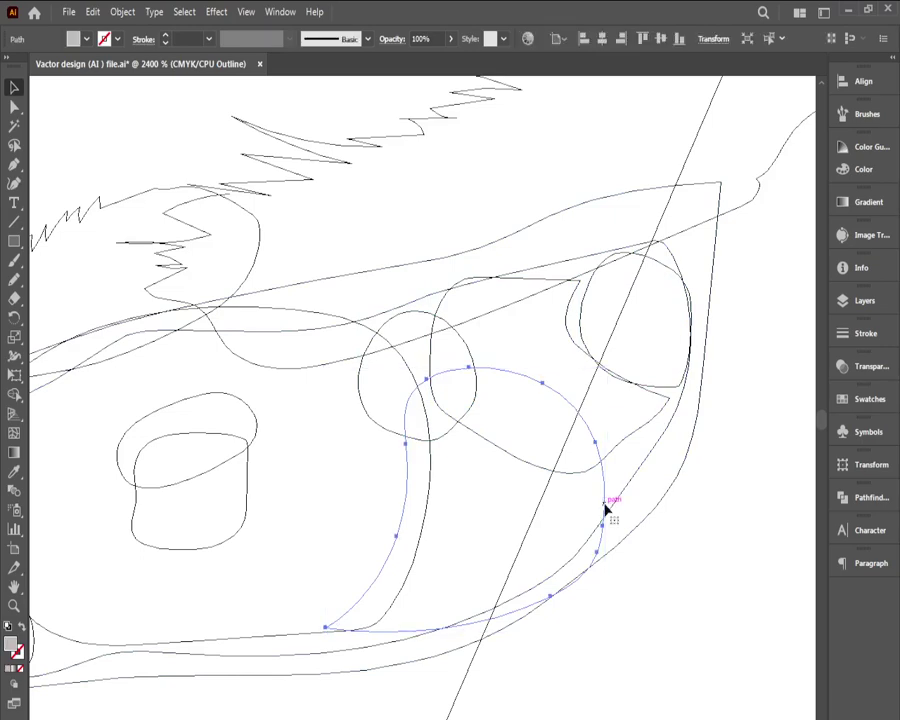
{"action": "key", "text": "ctrl+y"}
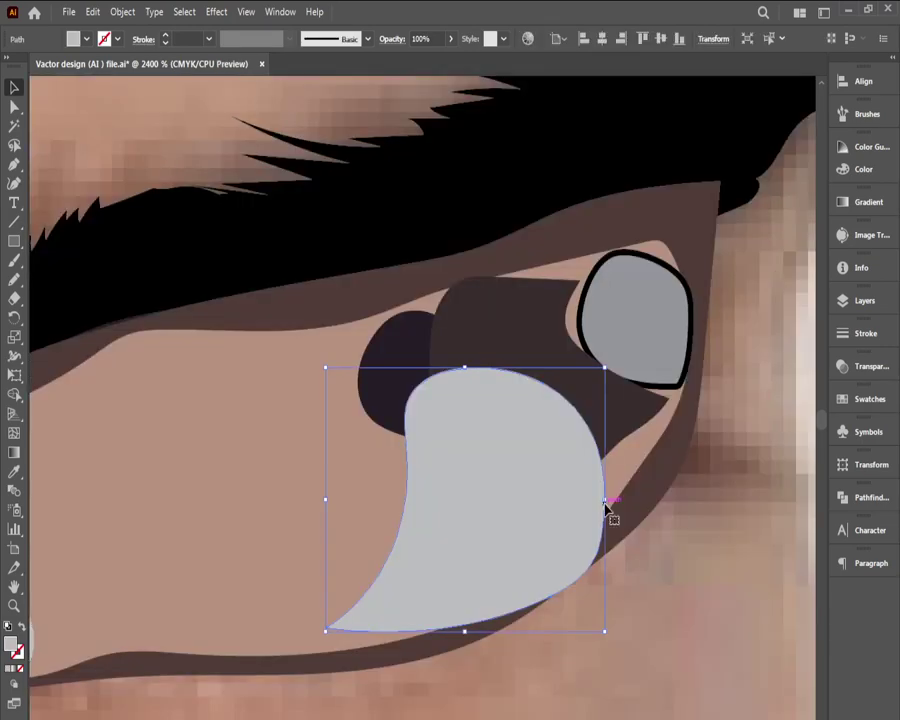
{"action": "key", "text": "ctrl+y"}
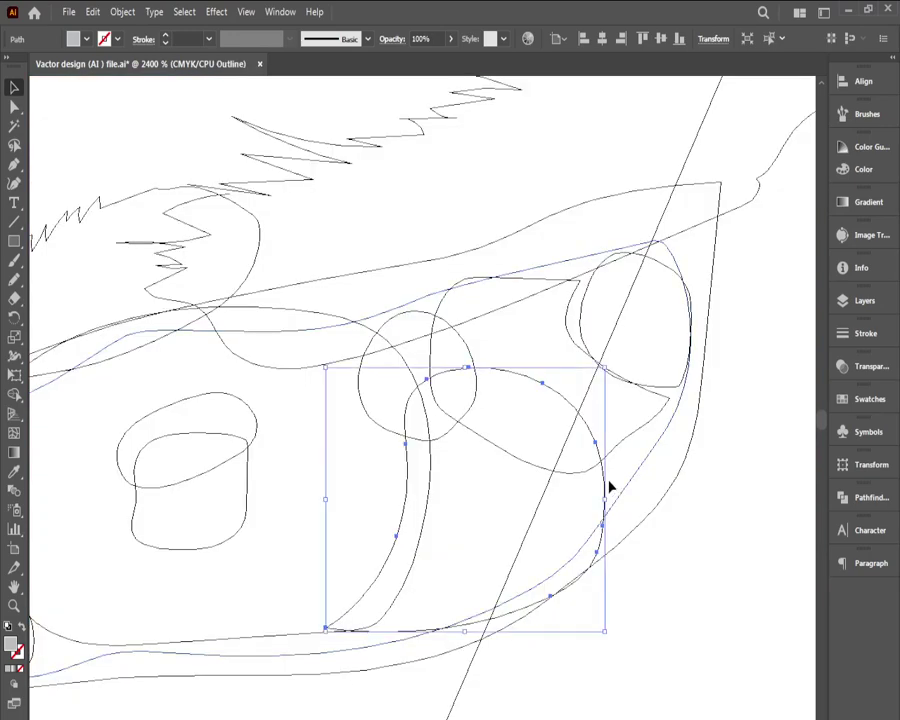
Step: Bring the grouped pupil and reflection in front of the skin-toned shape and view the second eye in Preview
{"action": "left_click", "coordinate": [243, 454]}
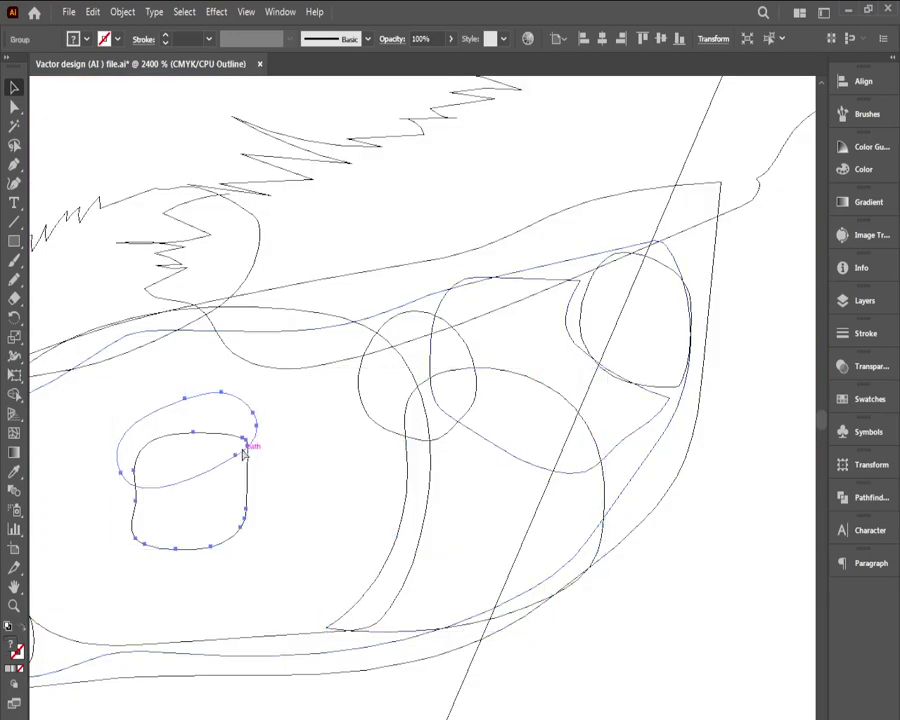
{"action": "key", "text": "ctrl+y"}
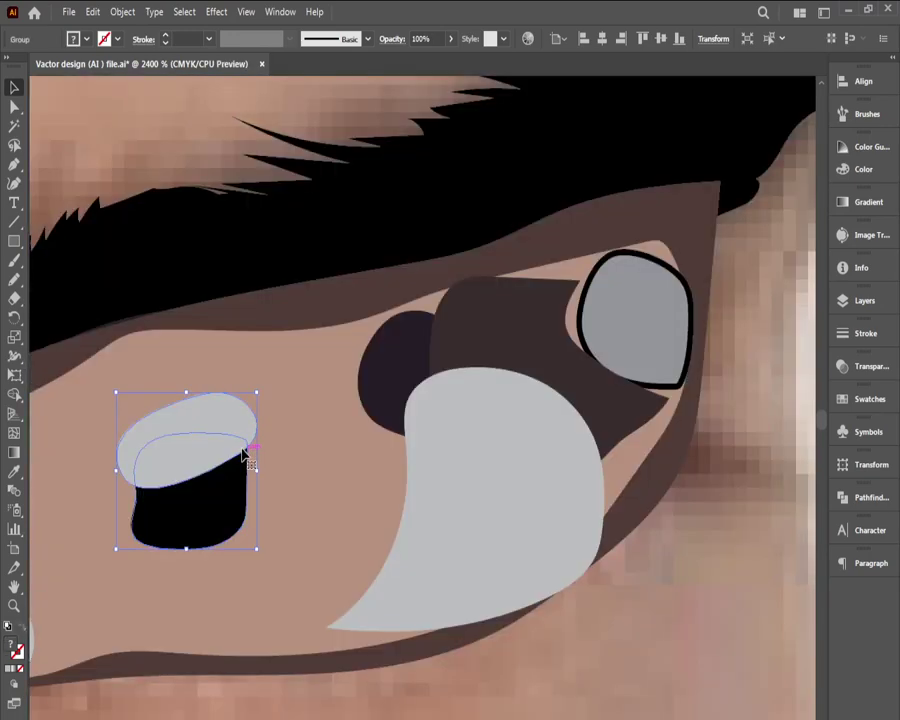
{"action": "left_click", "coordinate": [347, 411], "text": "ctrl+alt"}
{"action": "left_click", "coordinate": [347, 411], "text": "ctrl+alt"}
{"action": "left_click", "coordinate": [347, 411], "text": "ctrl+alt"}
{"action": "left_click", "coordinate": [347, 411], "text": "ctrl+alt"}
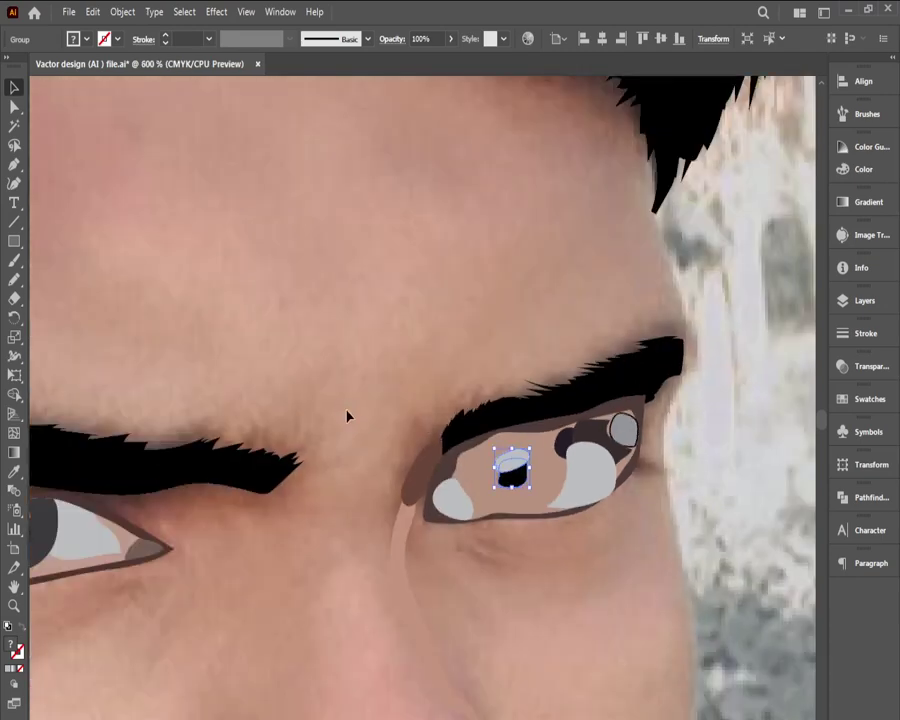
Step: Remove the black outline from the grey oval at the second eye's outer corner by setting its stroke to 0 pt
{"action": "left_click_drag", "start_coordinate": [371, 379], "coordinate": [193, 311]}
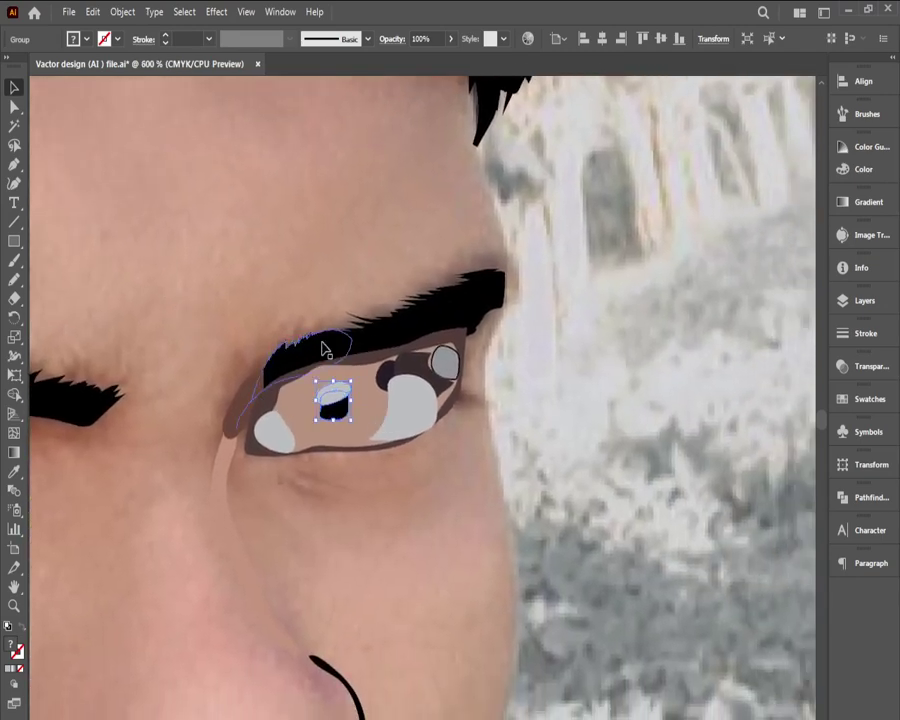
{"action": "left_click", "coordinate": [444, 360]}
{"action": "left_click", "coordinate": [167, 45]}
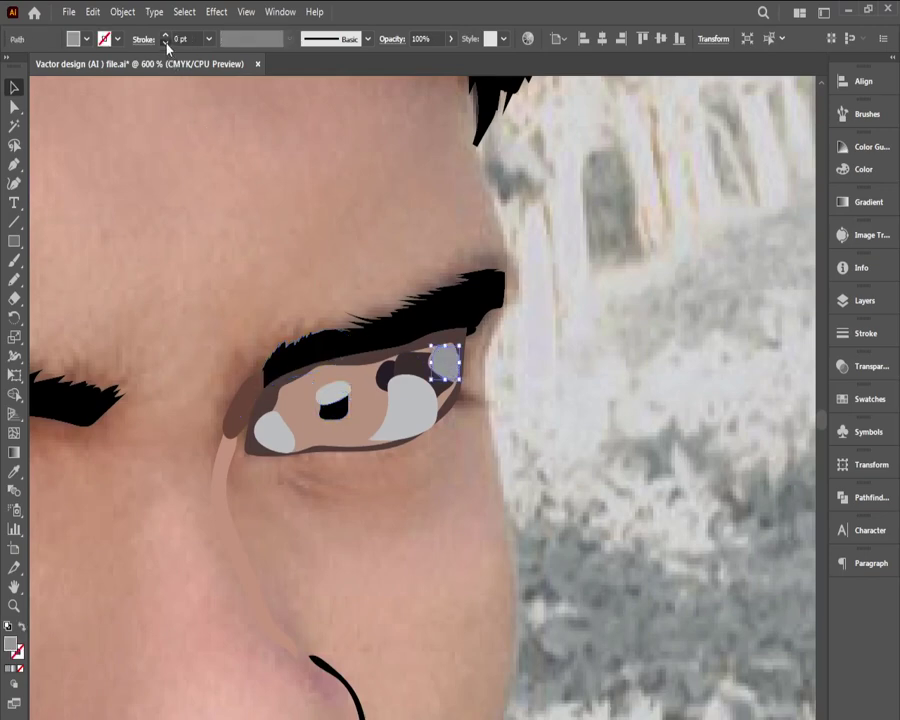
Step: Trim the large light grey shape where it overhangs the second eye's skin-toned shape, using the Shape Builder tool
{"action": "left_click", "coordinate": [518, 341]}
{"action": "left_click", "coordinate": [472, 362], "text": "ctrl"}
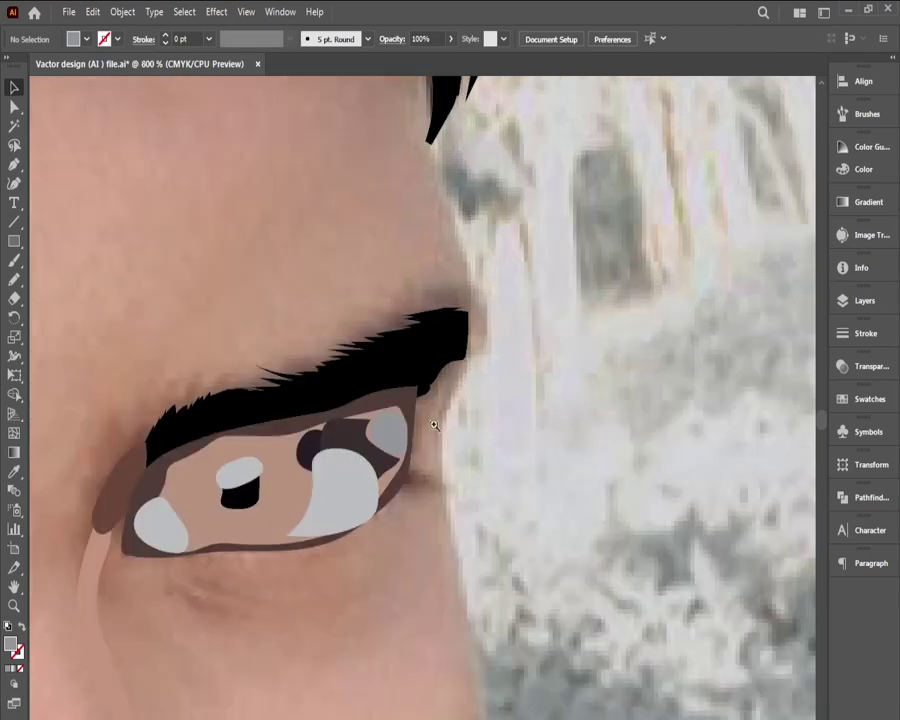
{"action": "left_click", "coordinate": [409, 456], "text": "ctrl"}
{"action": "left_click", "coordinate": [408, 457], "text": "ctrl"}
{"action": "left_click", "coordinate": [400, 460], "text": "ctrl"}
{"action": "left_click", "coordinate": [395, 462], "text": "ctrl"}
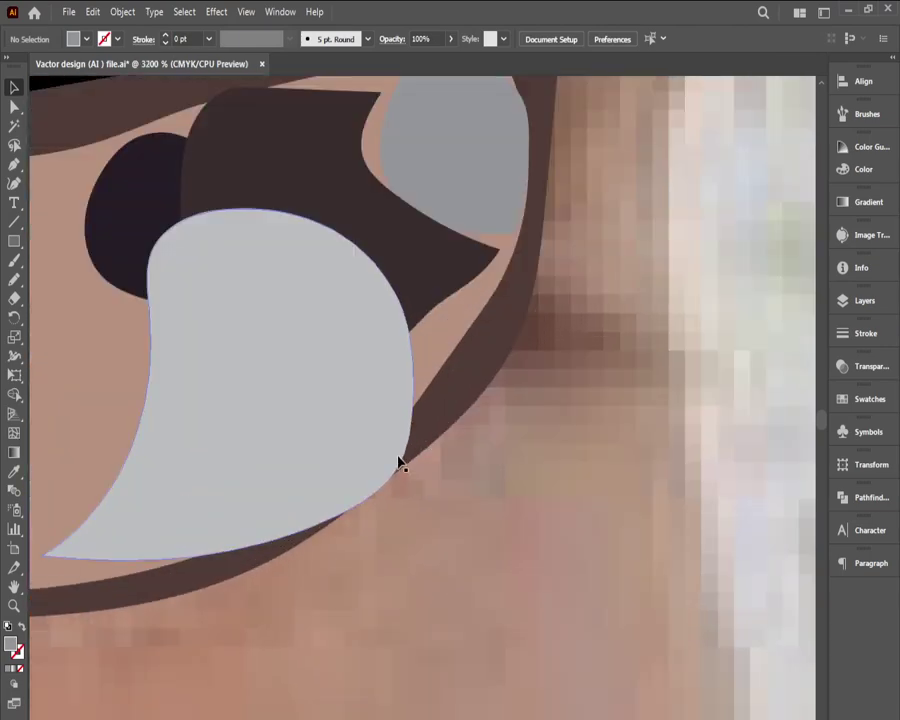
{"action": "left_click", "coordinate": [428, 393]}
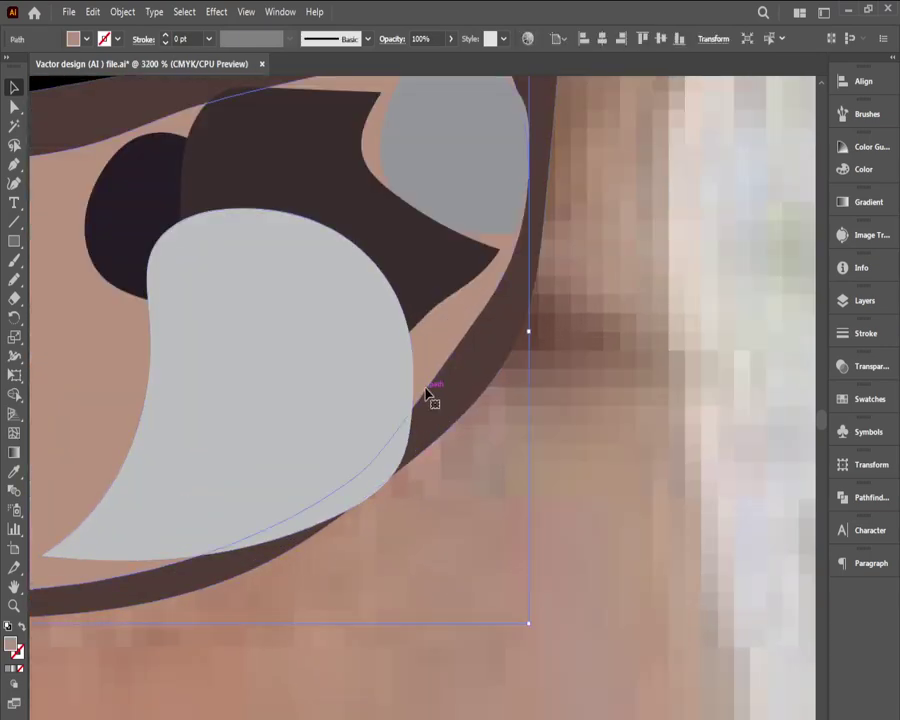
{"action": "left_click", "coordinate": [384, 404], "text": "shift"}
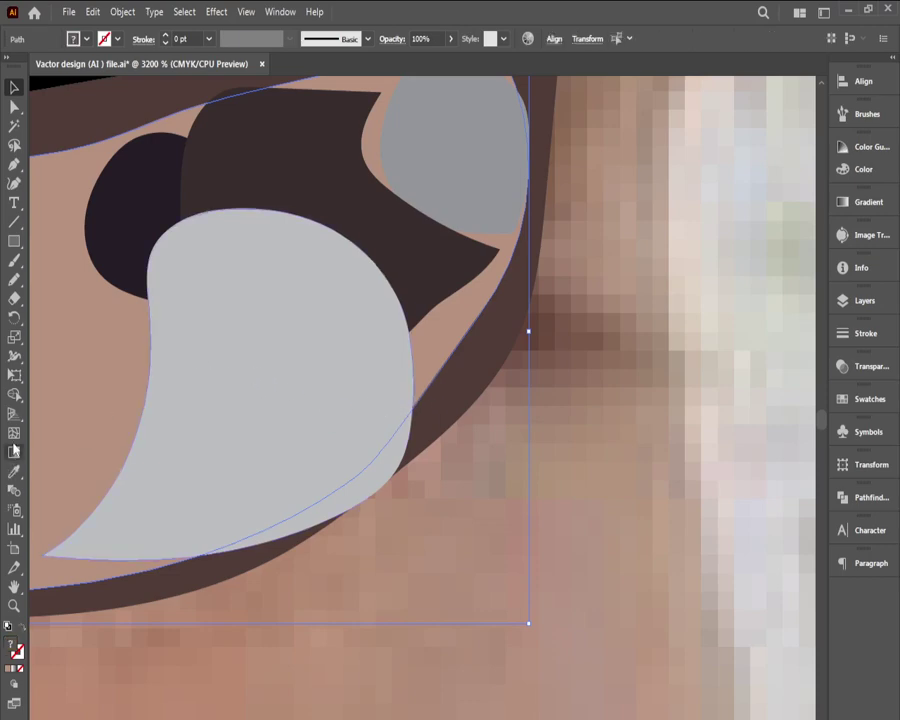
{"action": "left_click", "coordinate": [14, 396]}
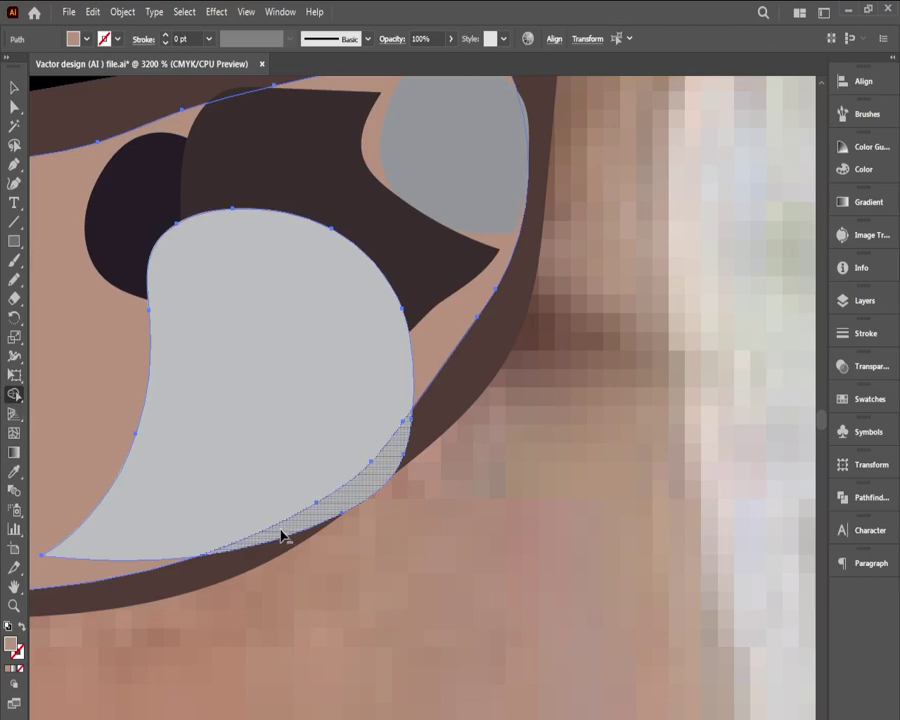
{"action": "left_click", "coordinate": [281, 530], "text": "alt"}
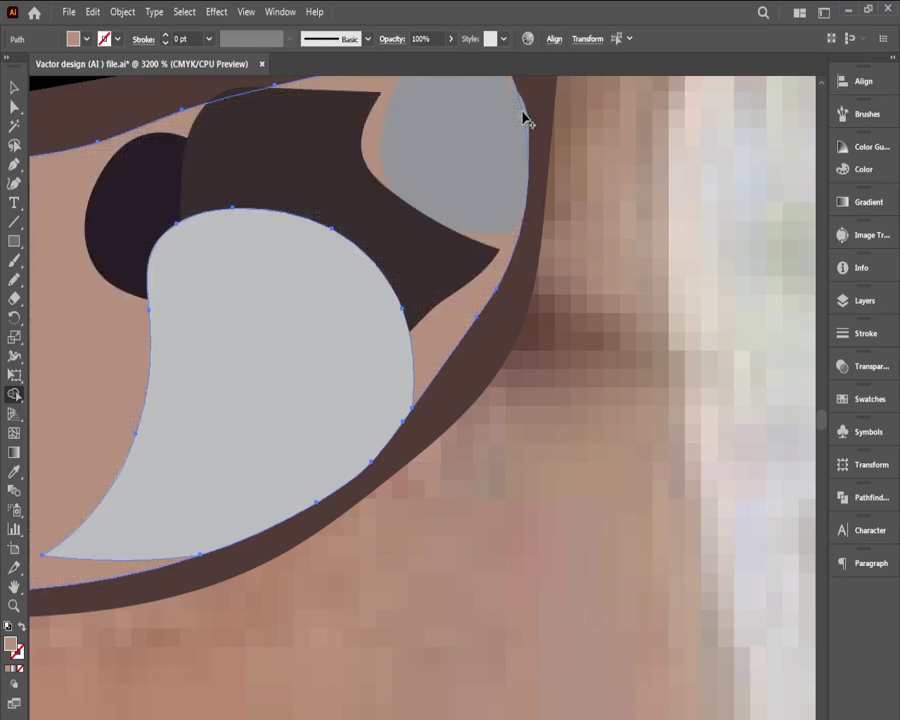
{"action": "key", "text": "super"}
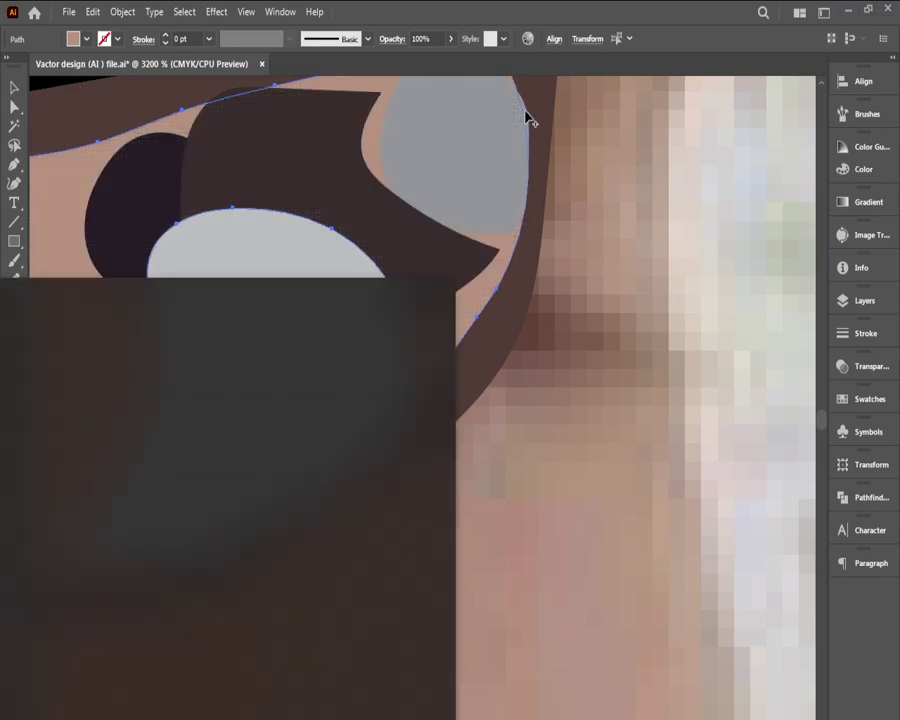
{"action": "key", "text": "super"}
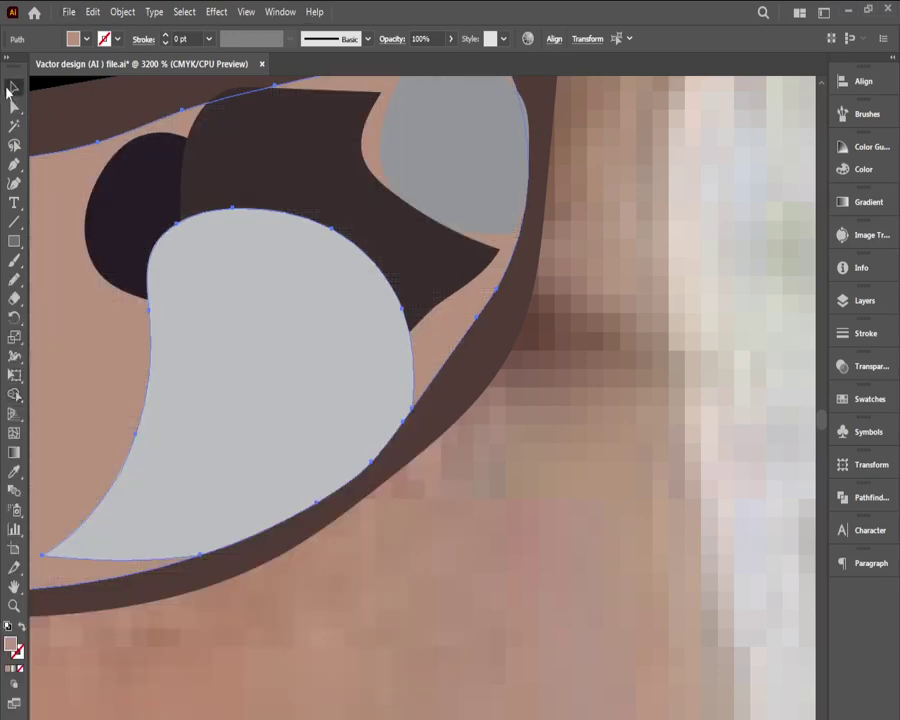
{"action": "left_click", "coordinate": [13, 88]}
{"action": "left_click", "coordinate": [690, 317]}
Step: Use Shape Builder to trim the grey oval at the outer corner to the skin-toned shape's edge
{"action": "scroll", "coordinate": [614, 305], "scroll_direction": "up", "scroll_amount": 5}
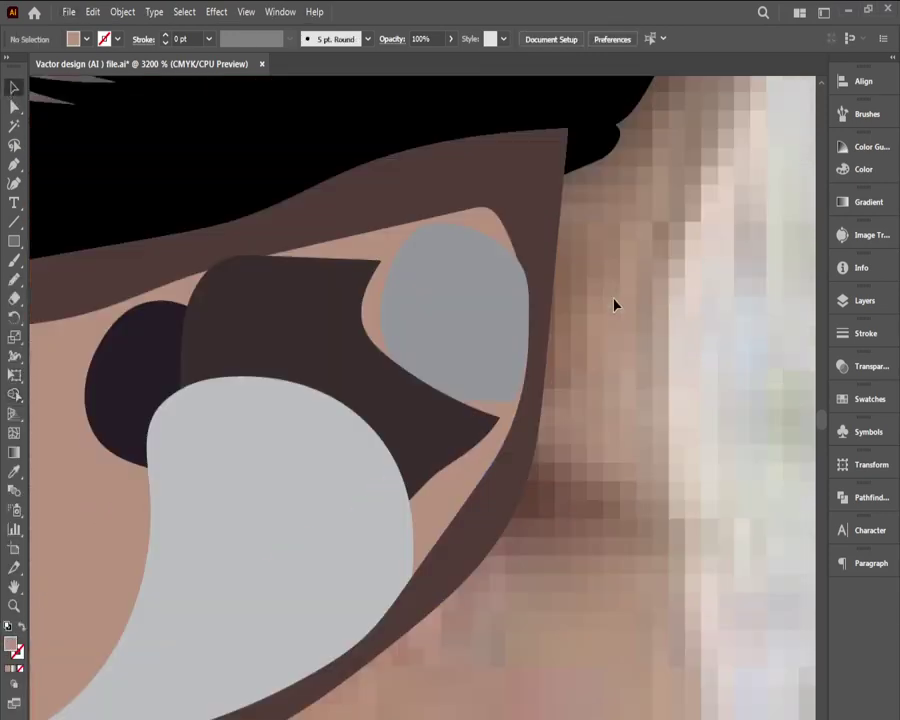
{"action": "left_click", "coordinate": [490, 352]}
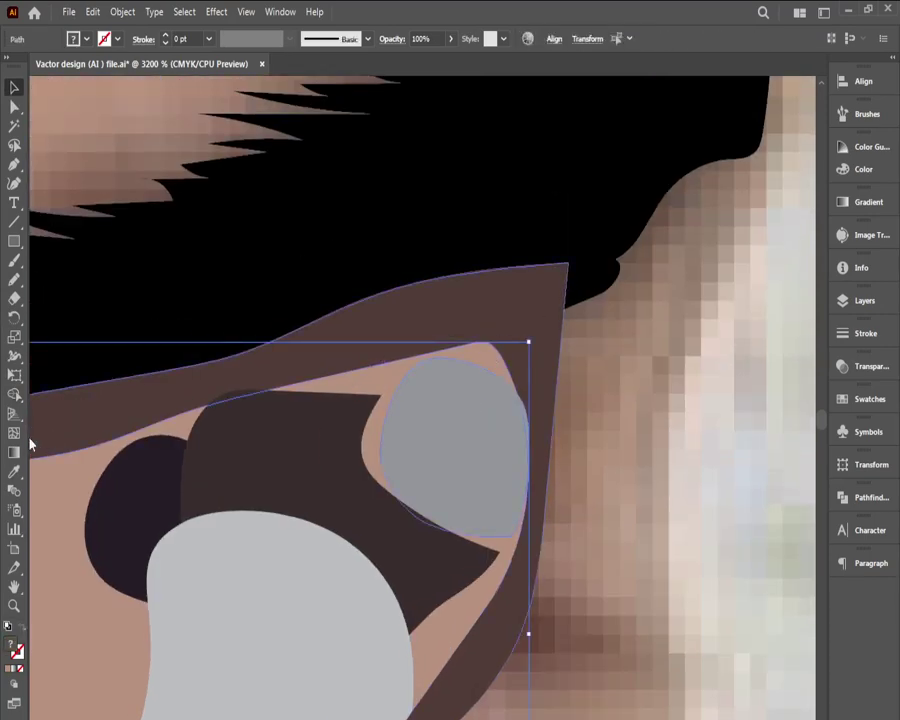
{"action": "left_click", "coordinate": [14, 394]}
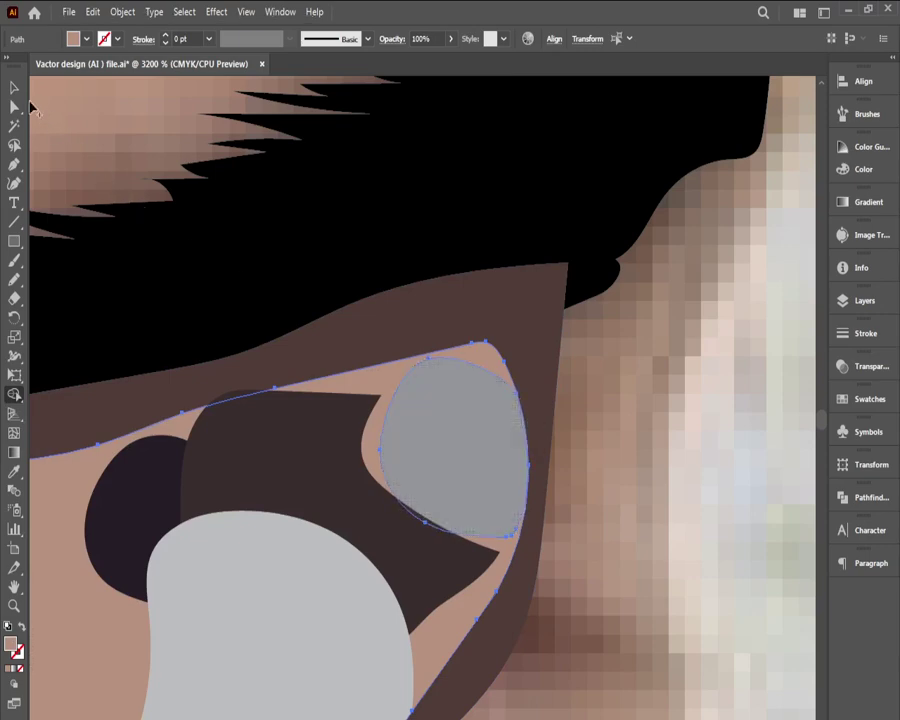
{"action": "left_click", "coordinate": [14, 88]}
{"action": "left_click", "coordinate": [175, 169]}
Step: Review the whole portrait, and compare the second eye with the first one up close
{"action": "left_click", "coordinate": [539, 393], "text": "ctrl+alt"}
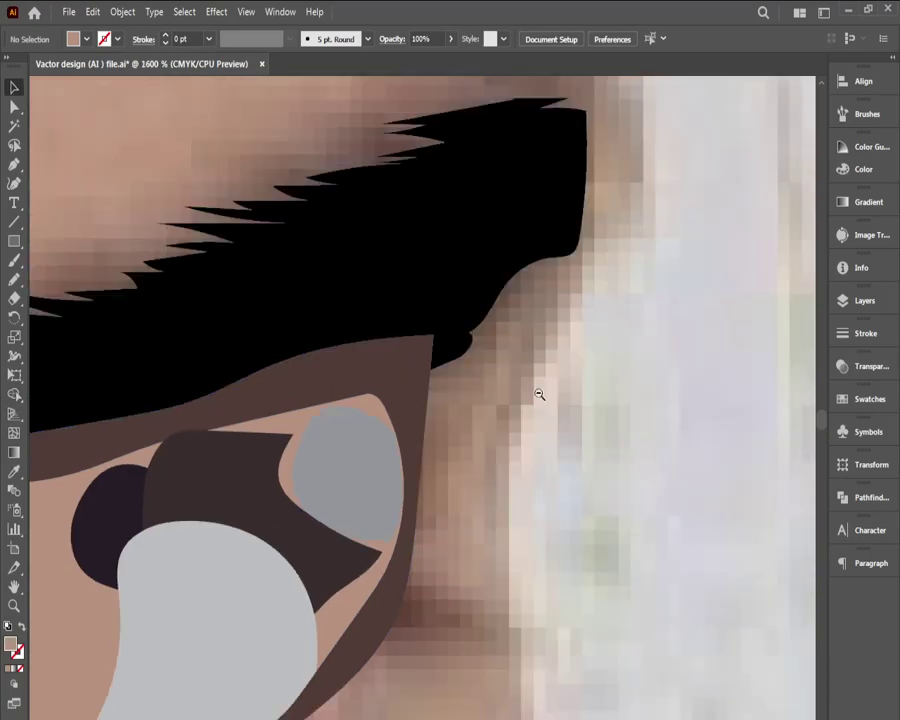
{"action": "left_click", "coordinate": [539, 393], "text": "ctrl+alt"}
{"action": "left_click", "coordinate": [539, 393], "text": "ctrl+alt"}
{"action": "left_click_drag", "start_coordinate": [324, 497], "coordinate": [519, 462]}
{"action": "left_click", "coordinate": [424, 498], "text": "ctrl+alt"}
{"action": "left_click", "coordinate": [425, 498], "text": "ctrl+alt"}
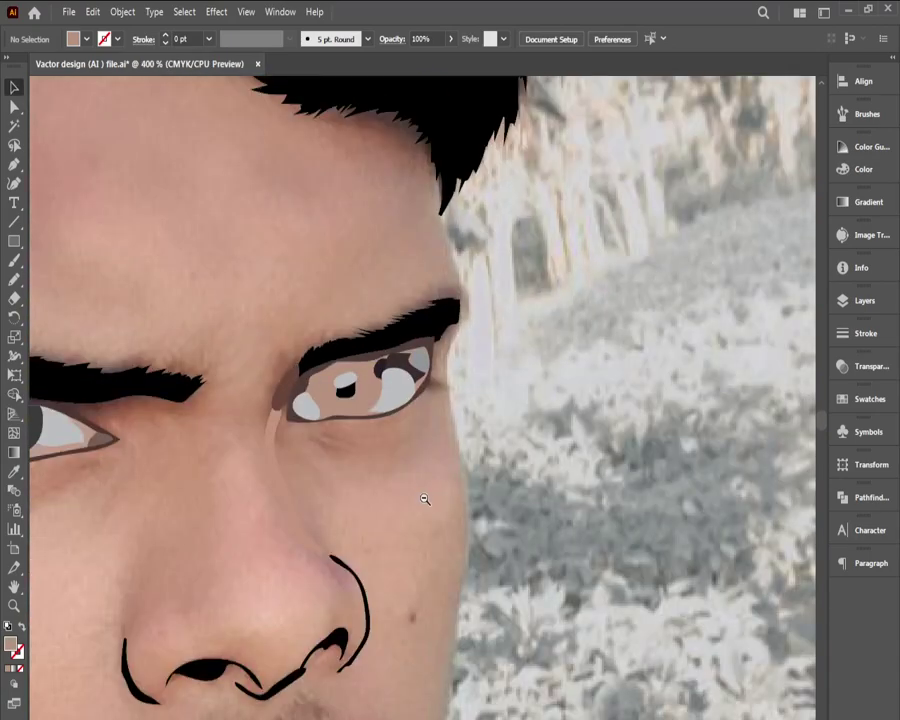
{"action": "left_click", "coordinate": [424, 498], "text": "ctrl+alt"}
{"action": "left_click", "coordinate": [425, 497], "text": "ctrl+alt"}
{"action": "left_click", "coordinate": [425, 496], "text": "ctrl+alt"}
{"action": "left_click", "coordinate": [424, 492], "text": "ctrl+alt"}
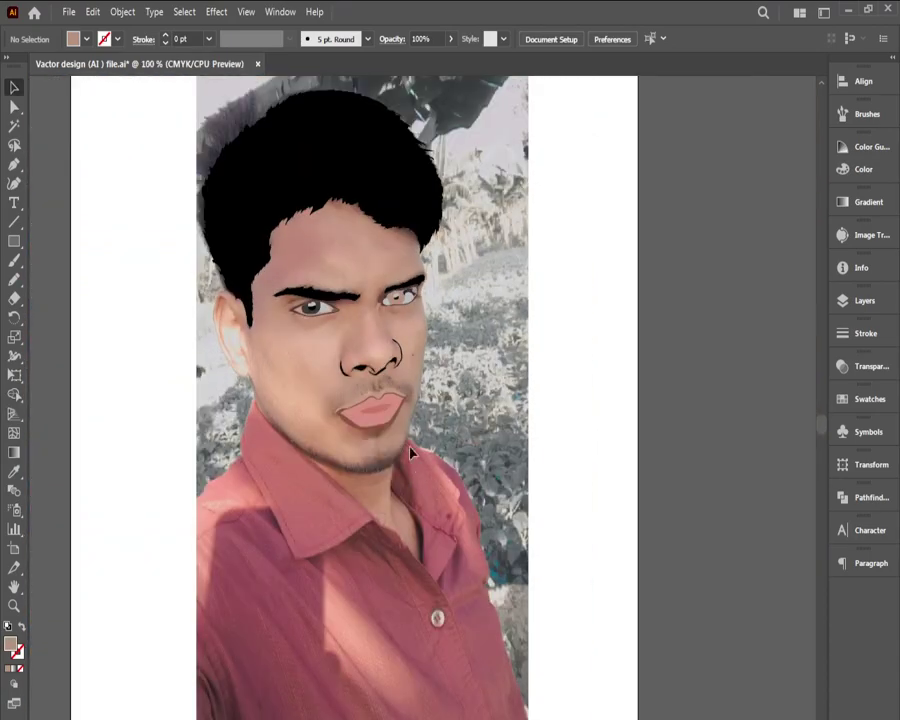
{"action": "left_click", "coordinate": [406, 298], "text": "ctrl"}
{"action": "left_click", "coordinate": [406, 298], "text": "ctrl"}
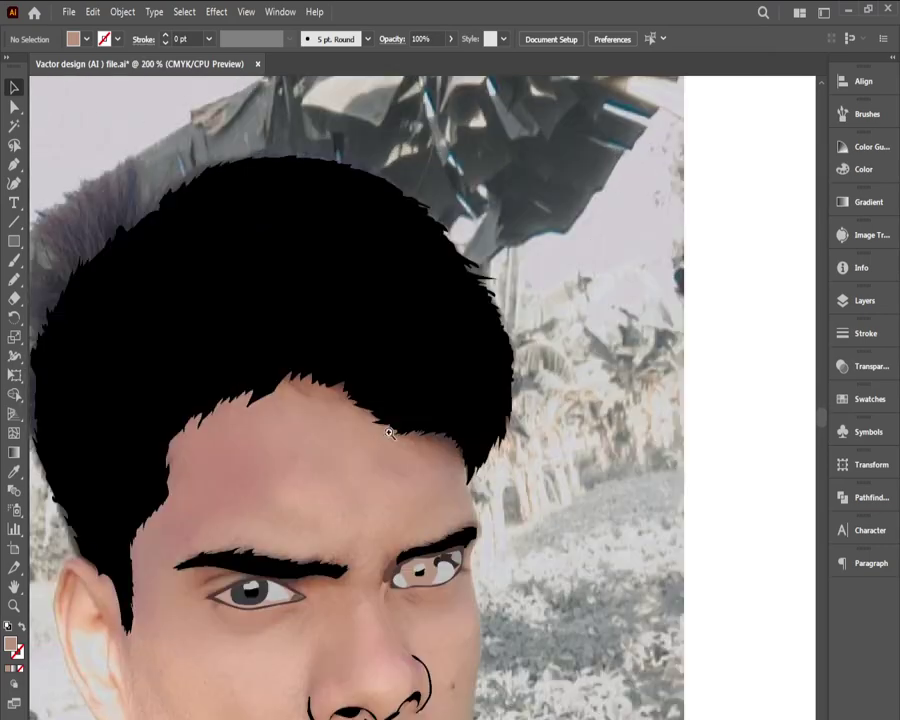
{"action": "left_click", "coordinate": [438, 546], "text": "ctrl"}
{"action": "left_click", "coordinate": [438, 530], "text": "ctrl"}
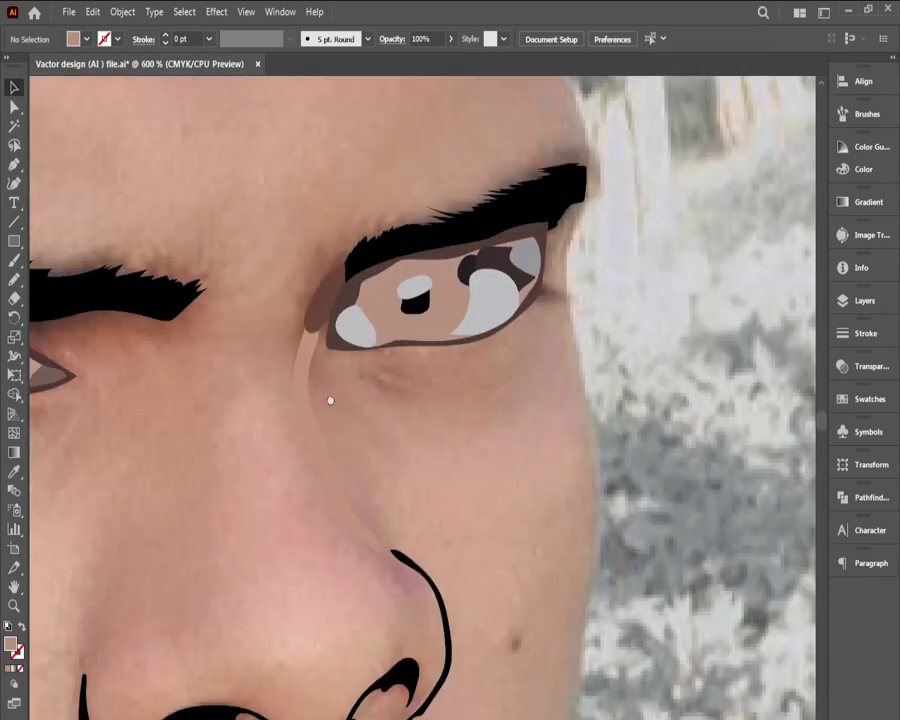
{"action": "left_click_drag", "start_coordinate": [328, 400], "coordinate": [556, 496]}
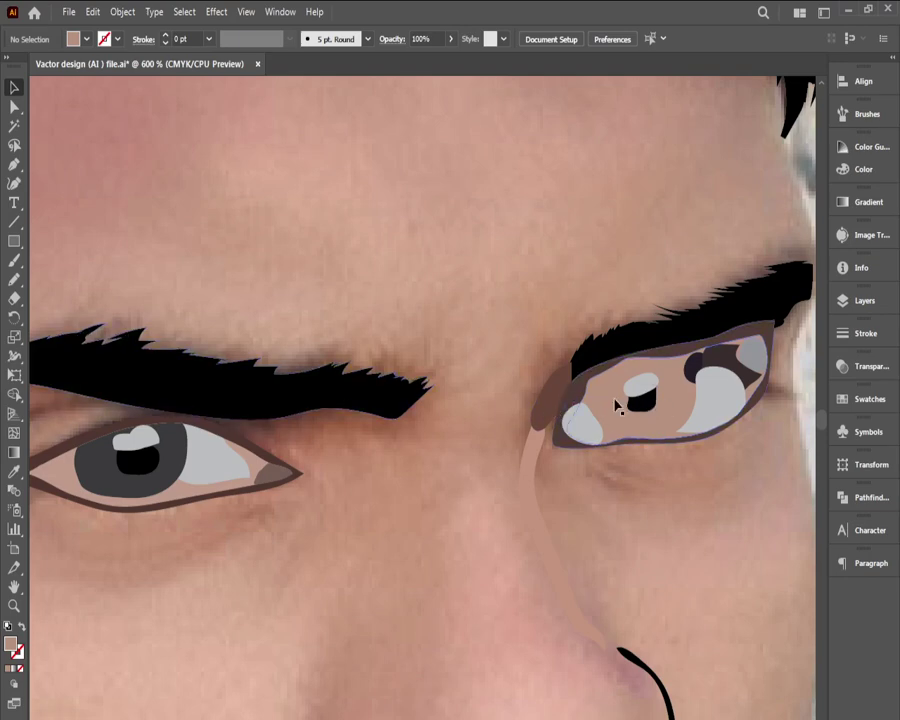
{"action": "left_click_drag", "start_coordinate": [613, 410], "coordinate": [455, 417]}
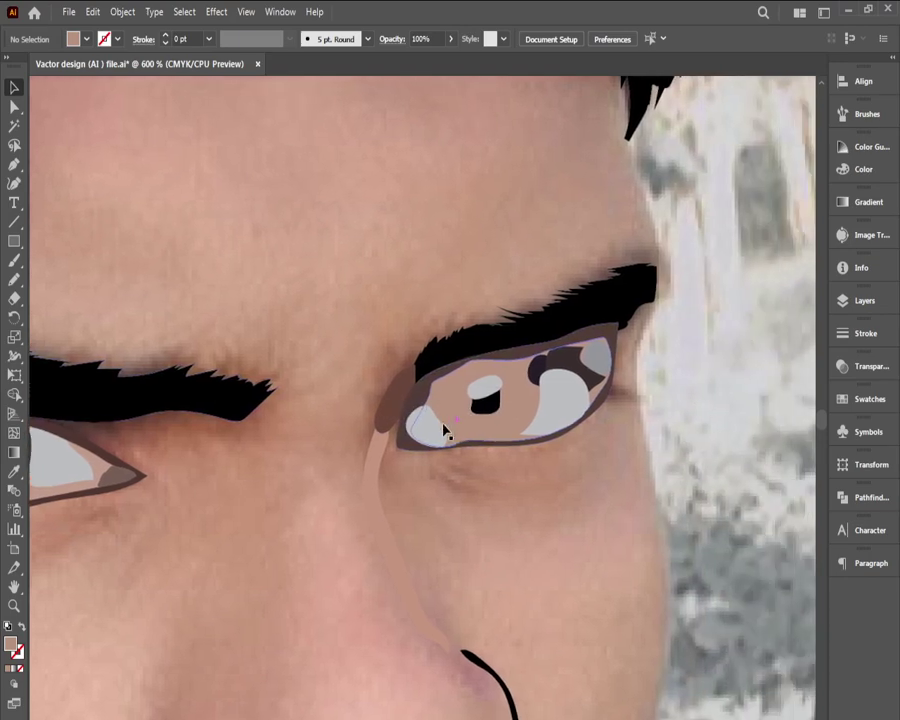
Step: Group the light grey, dark and grey shapes of the second eye with its pupil and reflection
{"action": "left_click", "coordinate": [436, 424]}
{"action": "left_click", "coordinate": [568, 383], "text": "shift"}
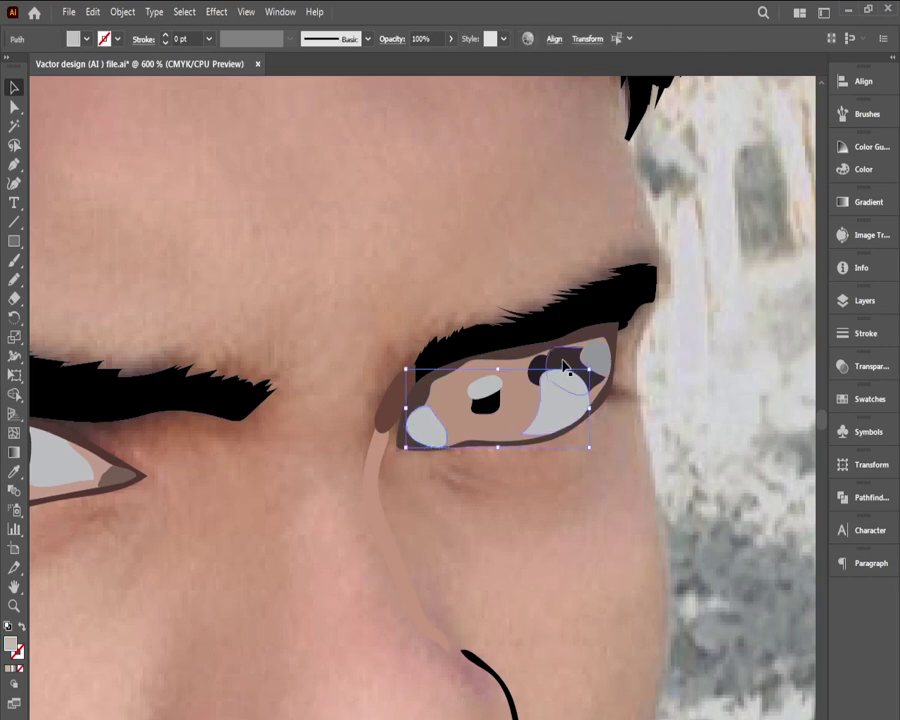
{"action": "left_click", "coordinate": [544, 372], "text": "shift"}
{"action": "left_click", "coordinate": [597, 366], "text": "shift"}
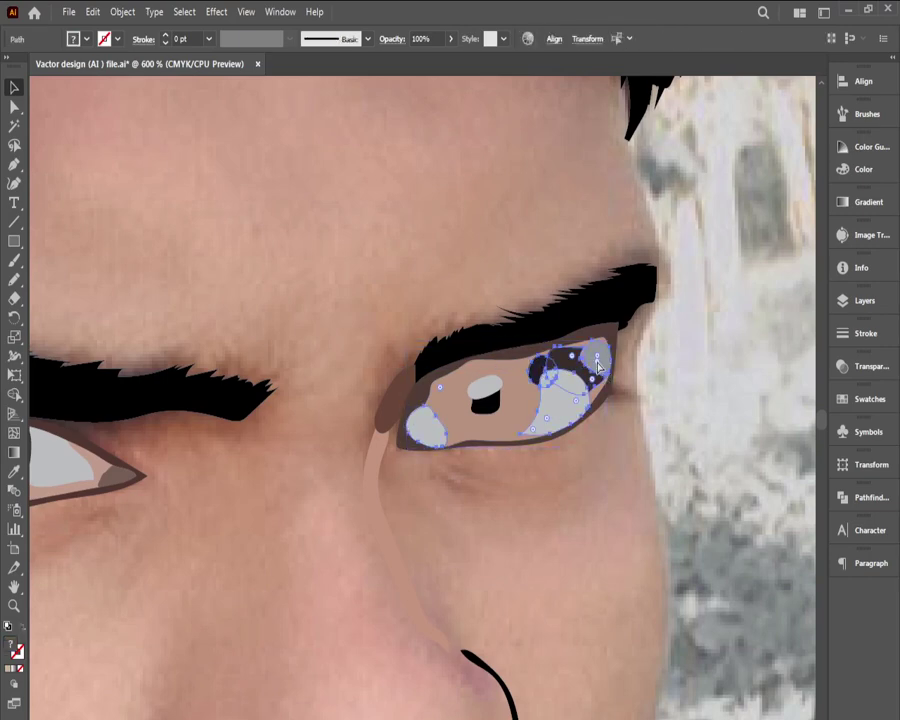
{"action": "left_click", "coordinate": [500, 399], "text": "shift"}
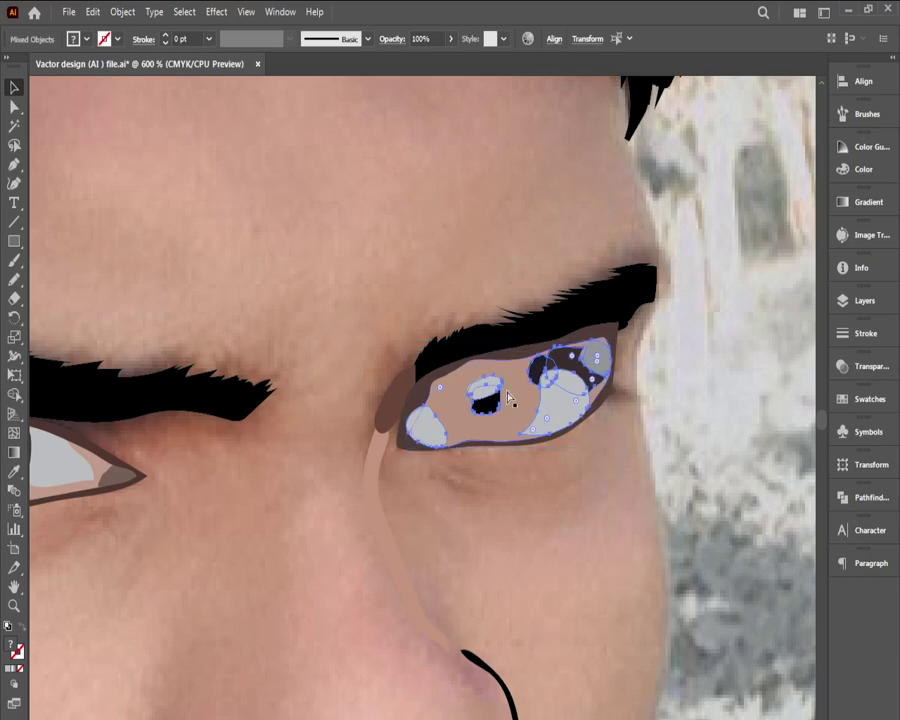
{"action": "key", "text": "ctrl+g"}
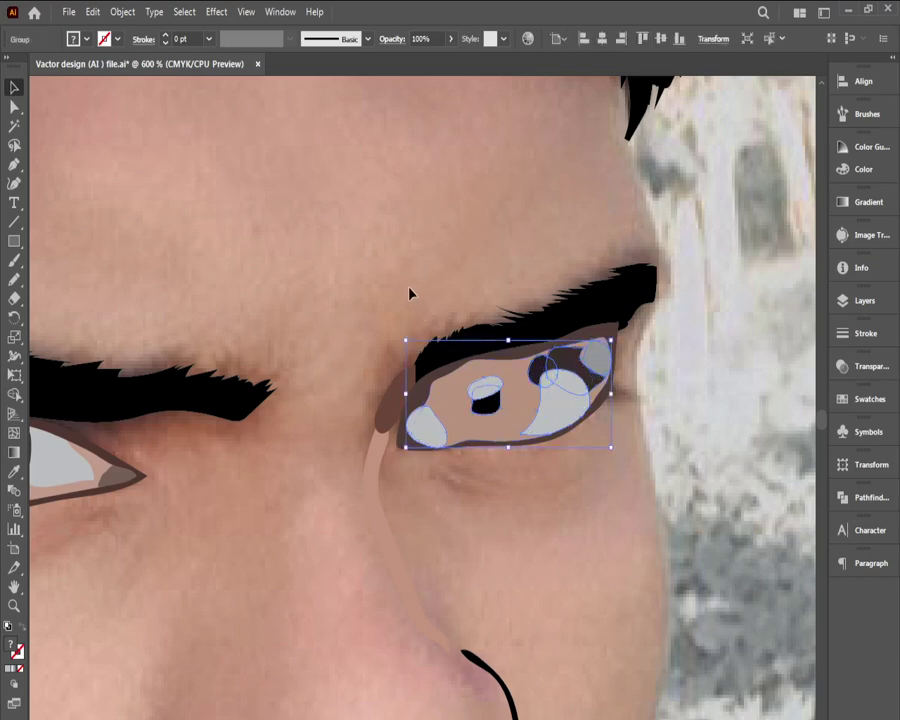
{"action": "left_click", "coordinate": [409, 291]}
Step: Draw a slightly tall ellipse for the iris, centred on the second eye's pupil and nearly filling the eye opening's height
{"action": "left_click", "coordinate": [477, 401], "text": "ctrl"}
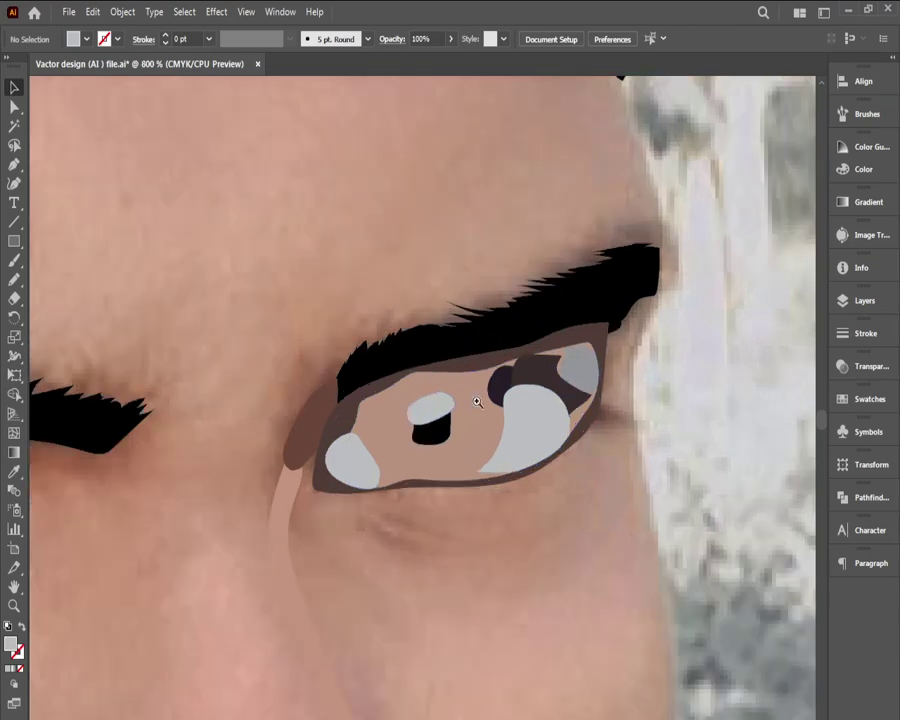
{"action": "left_click", "coordinate": [477, 402]}
{"action": "left_click", "coordinate": [474, 408]}
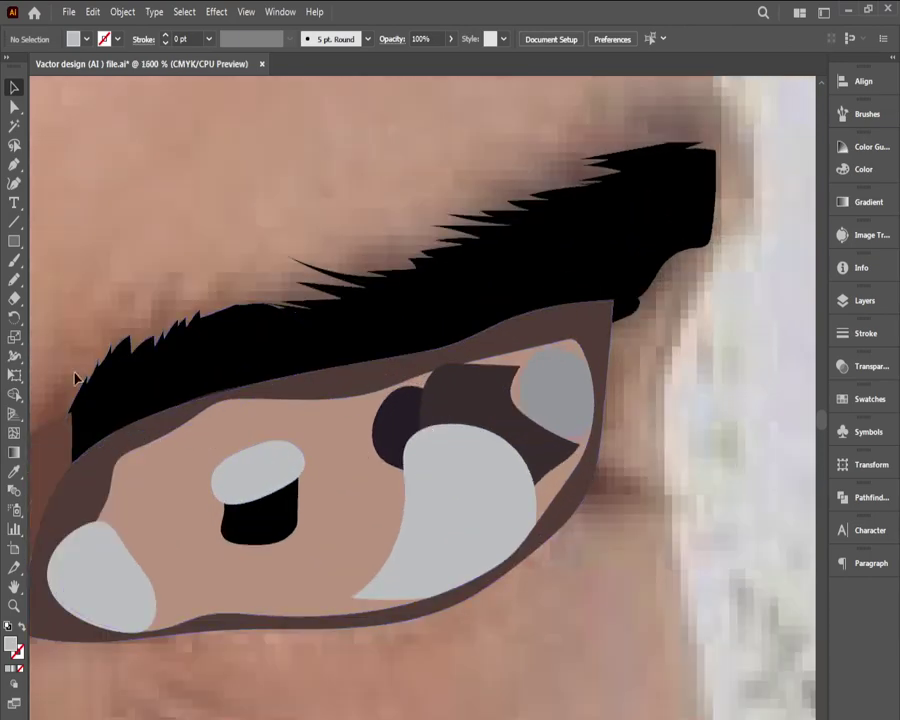
{"action": "left_click_drag", "start_coordinate": [14, 241], "coordinate": [48, 280]}
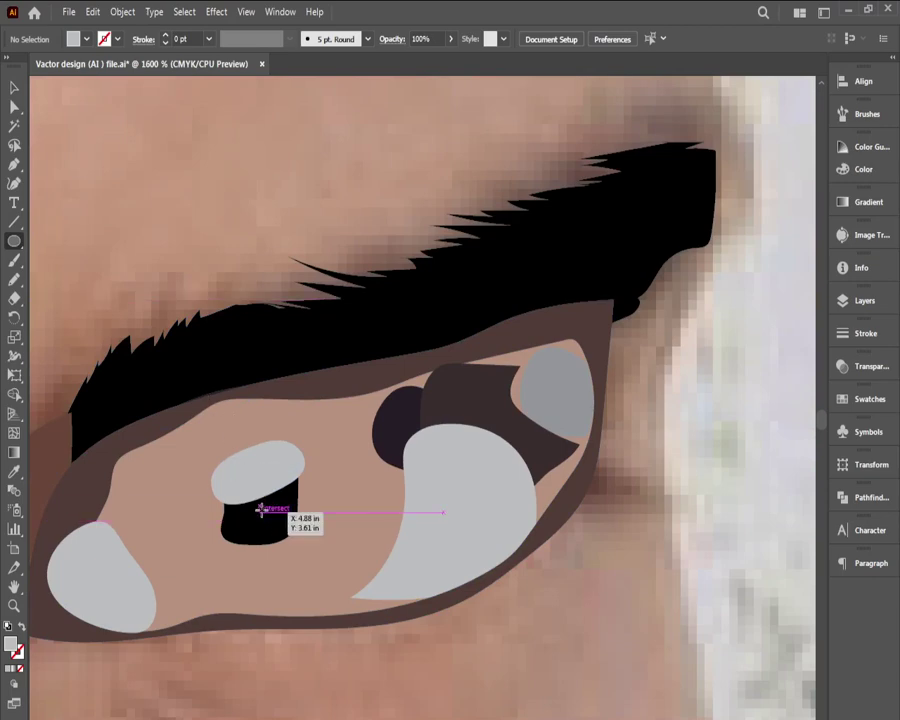
{"action": "left_click_drag", "start_coordinate": [260, 510], "coordinate": [356, 577]}
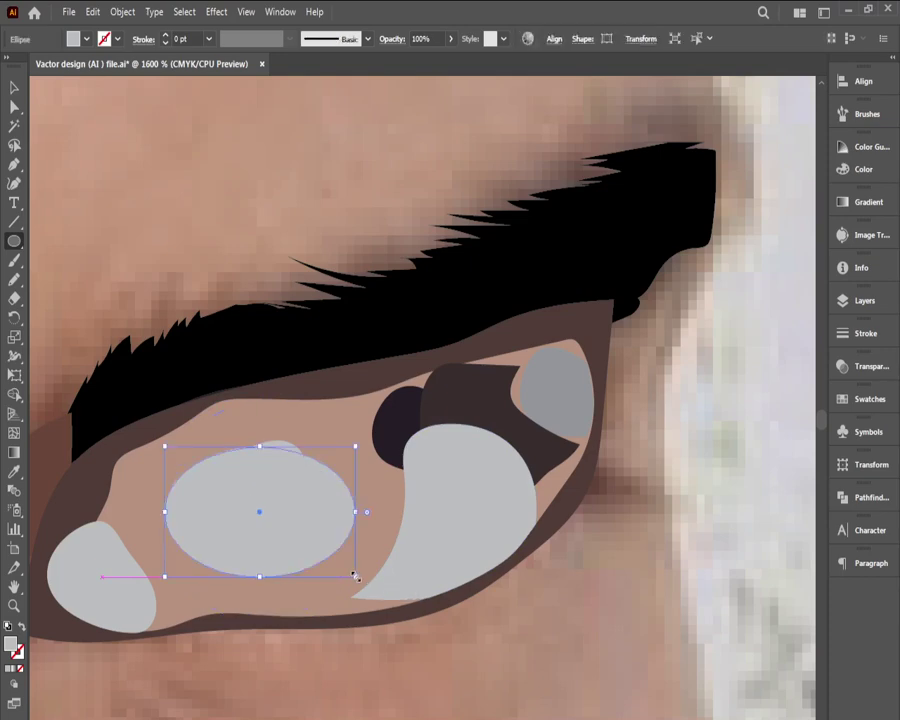
{"action": "key", "text": "ctrl+z"}
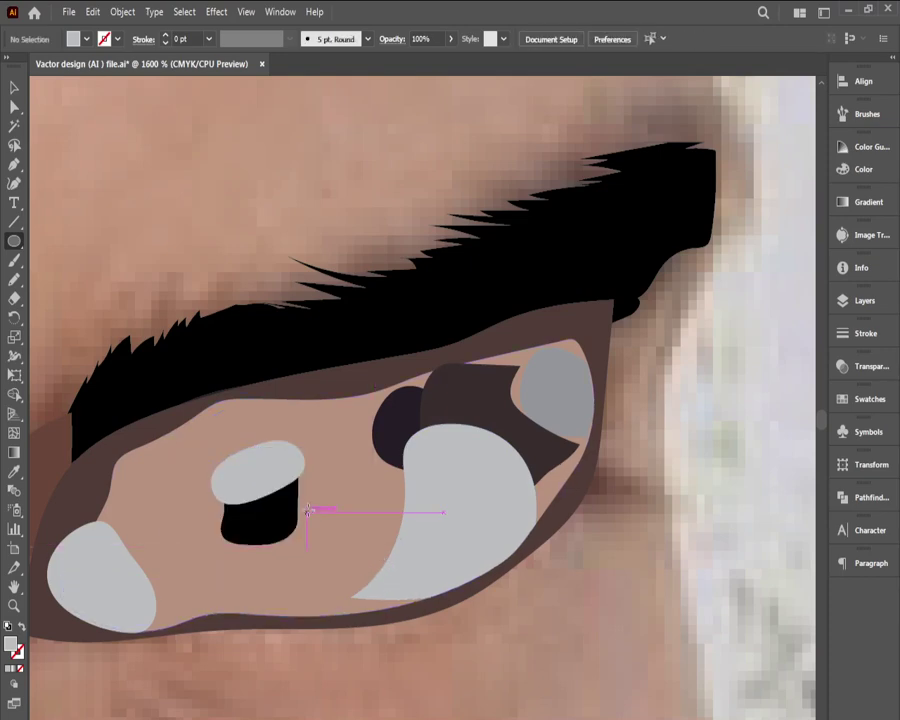
{"action": "left_click_drag", "start_coordinate": [267, 491], "coordinate": [337, 608]}
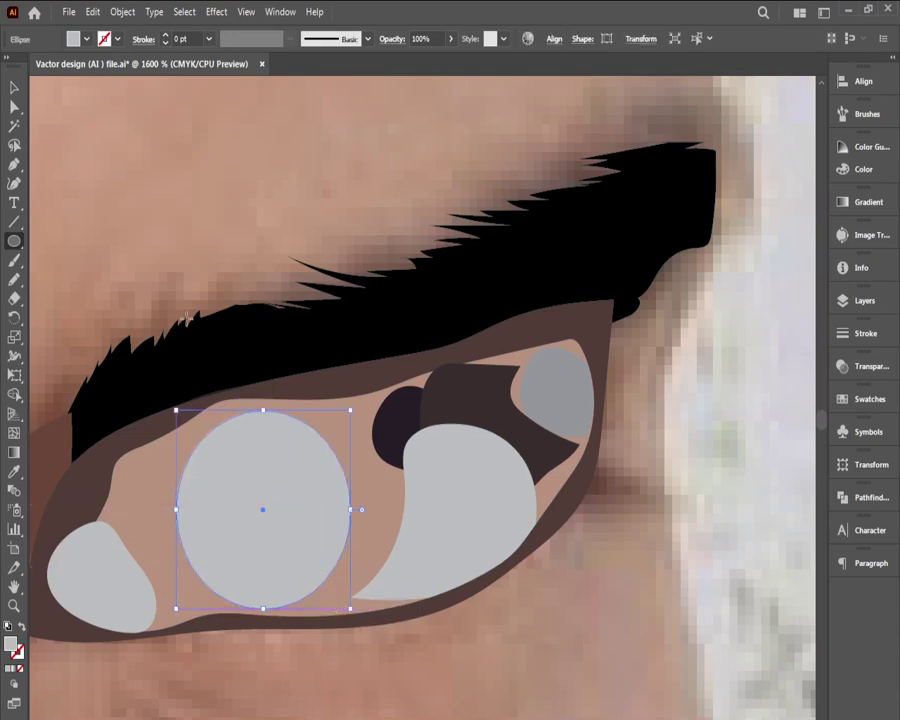
Step: Fill the new iris ellipse with the black swatch and deselect it
{"action": "left_click", "coordinate": [72, 38]}
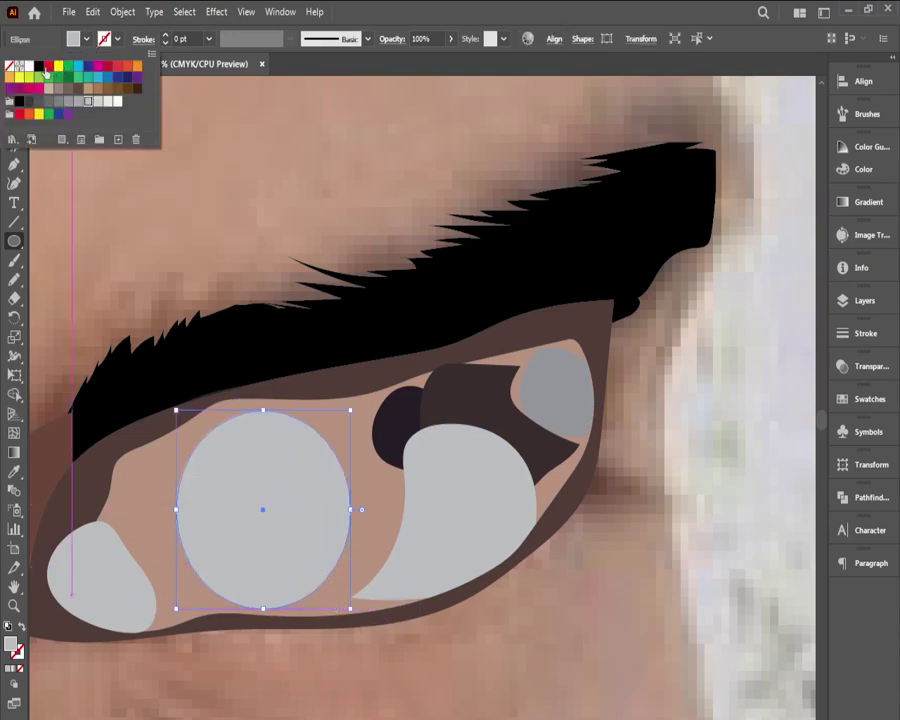
{"action": "left_click", "coordinate": [38, 66]}
{"action": "key", "text": "Escape"}
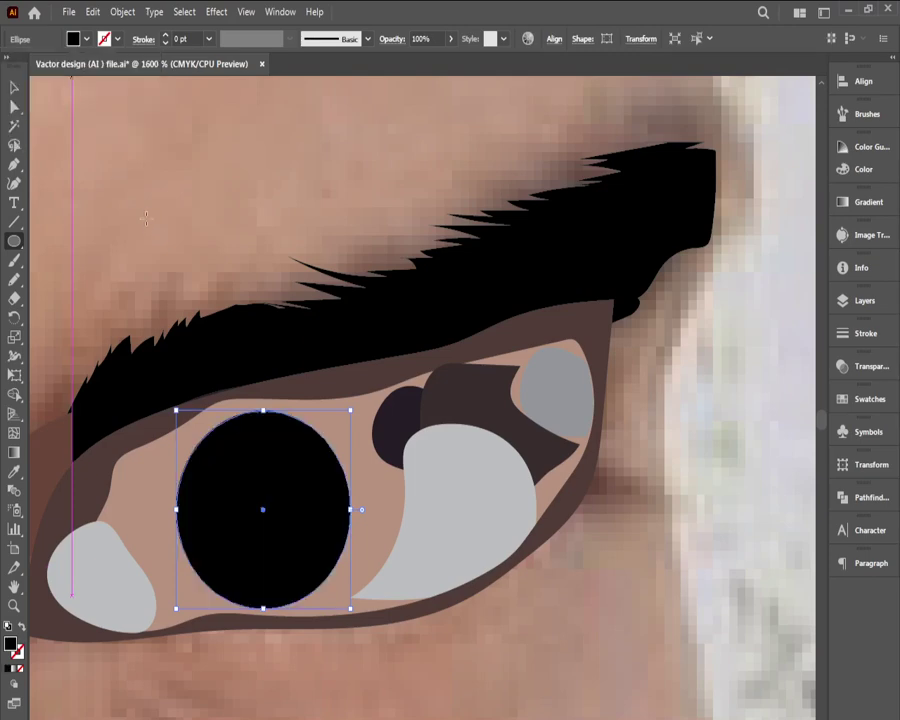
{"action": "left_click", "coordinate": [14, 87]}
{"action": "left_click", "coordinate": [163, 172]}
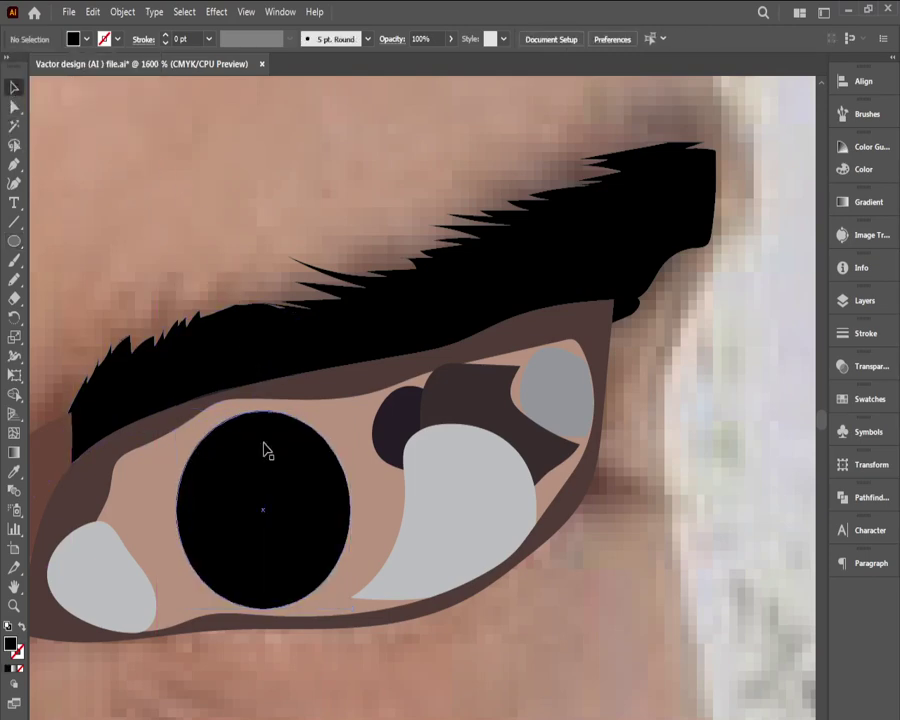
Step: Ungroup the second eye's grouped shapes and clear the selection
{"action": "right_click", "coordinate": [449, 462]}
{"action": "right_click", "coordinate": [446, 432]}
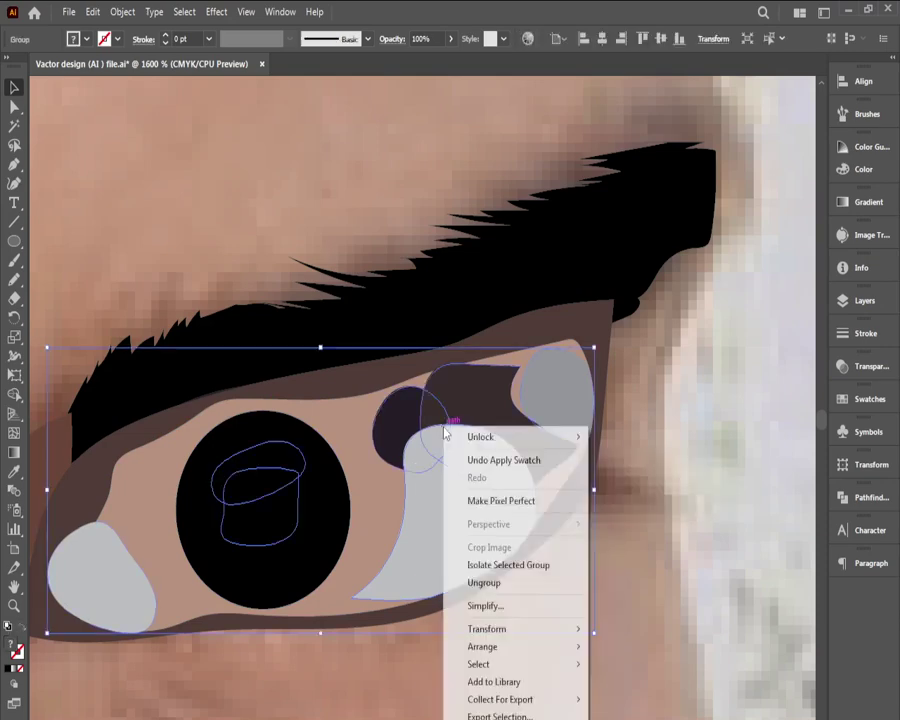
{"action": "left_click", "coordinate": [486, 583]}
{"action": "left_click", "coordinate": [639, 516]}
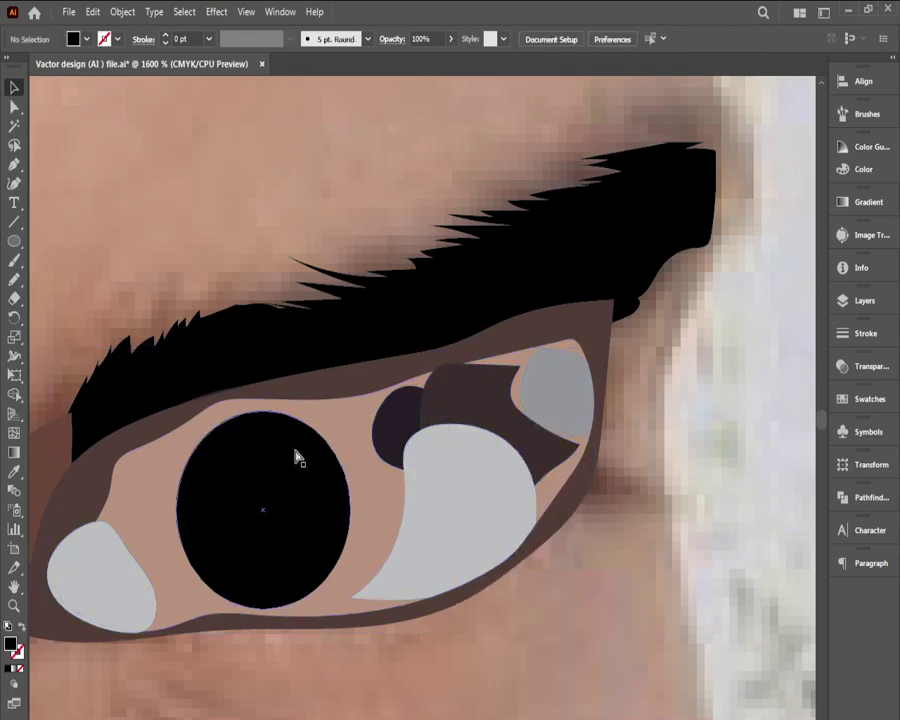
Step: Bring the second eye's grouped pupil and reflection in front of the black iris ellipse and clear the selection
{"action": "key", "text": "ctrl+y"}
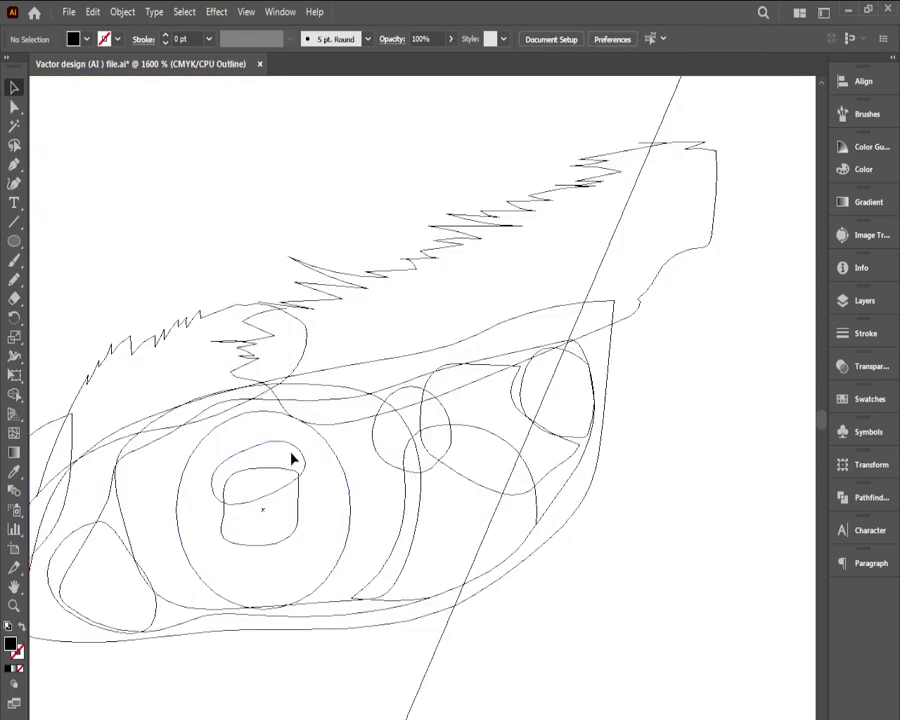
{"action": "left_click", "coordinate": [292, 456]}
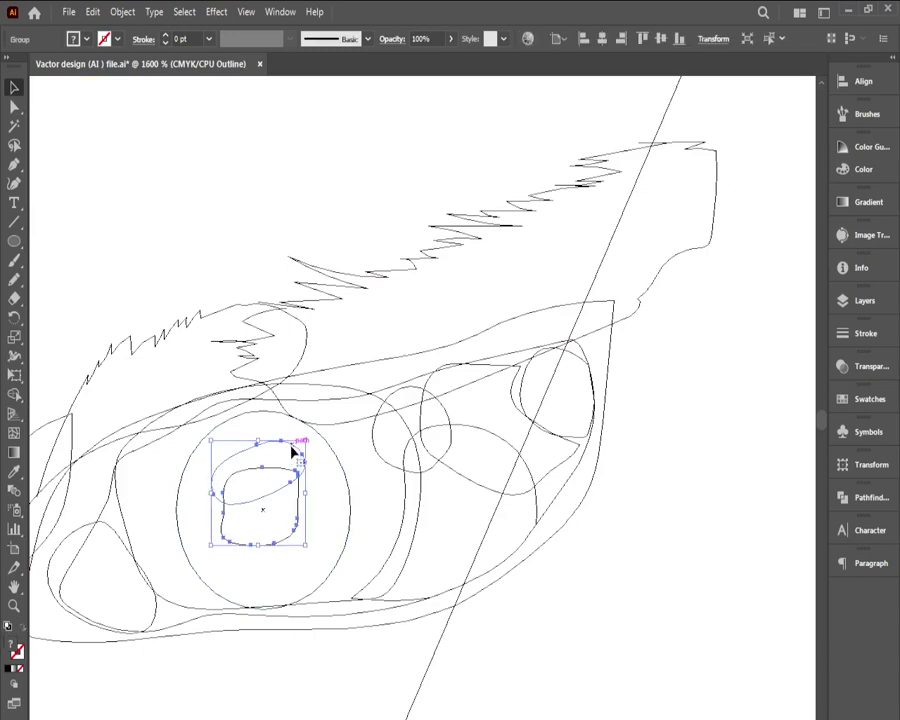
{"action": "key", "text": "ctrl+y"}
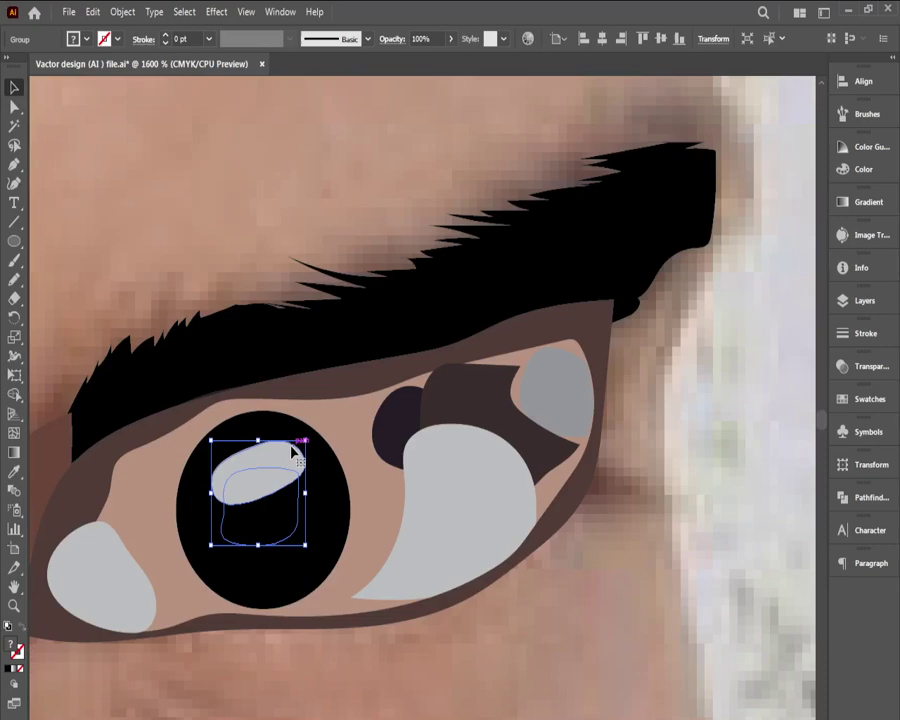
{"action": "left_click", "coordinate": [688, 484]}
Step: Examine how the second eye's iris and reflection compare with the first eye and the whole face
{"action": "left_click", "coordinate": [443, 509], "text": "ctrl+alt"}
{"action": "left_click", "coordinate": [443, 509], "text": "ctrl+alt"}
{"action": "left_click", "coordinate": [443, 509], "text": "ctrl+alt"}
{"action": "left_click", "coordinate": [443, 509], "text": "ctrl+alt"}
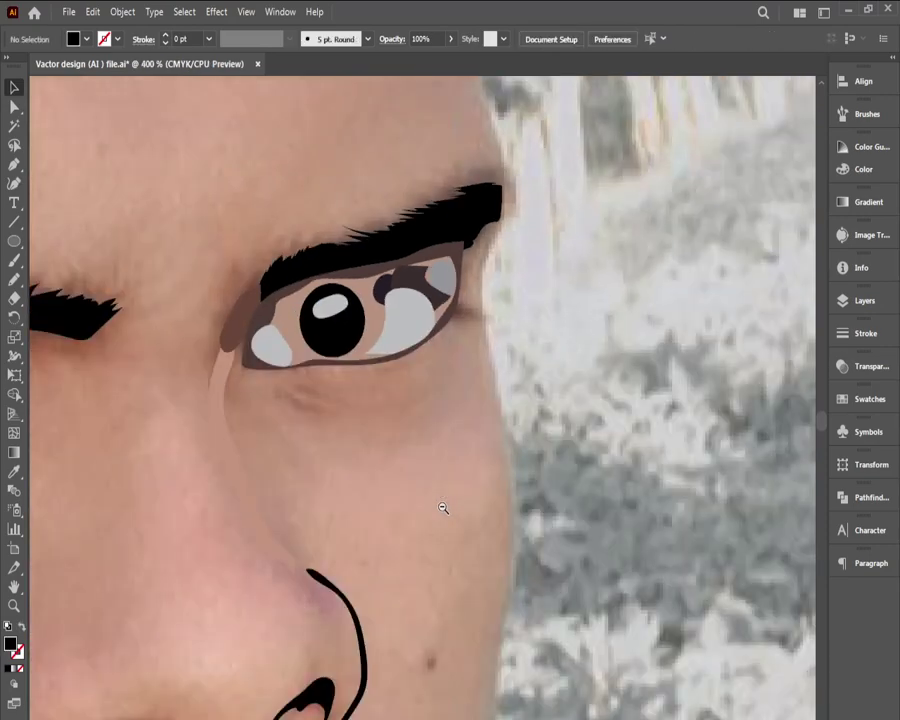
{"action": "left_click", "coordinate": [443, 509], "text": "ctrl+alt"}
{"action": "left_click", "coordinate": [443, 509], "text": "ctrl+alt"}
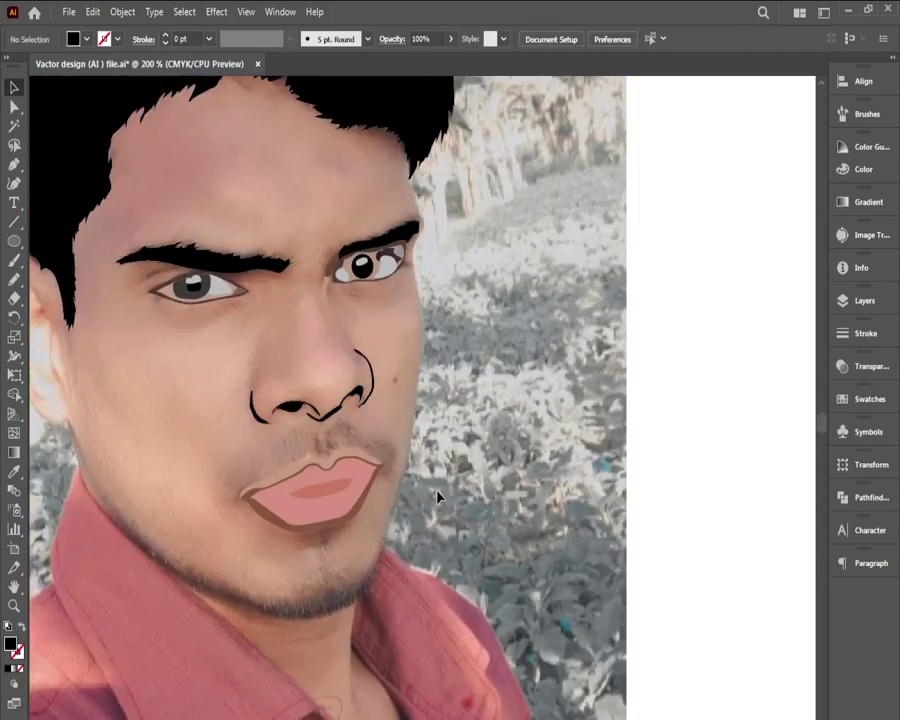
{"action": "left_click", "coordinate": [361, 271], "text": "ctrl"}
{"action": "left_click_drag", "start_coordinate": [366, 292], "coordinate": [372, 297]}
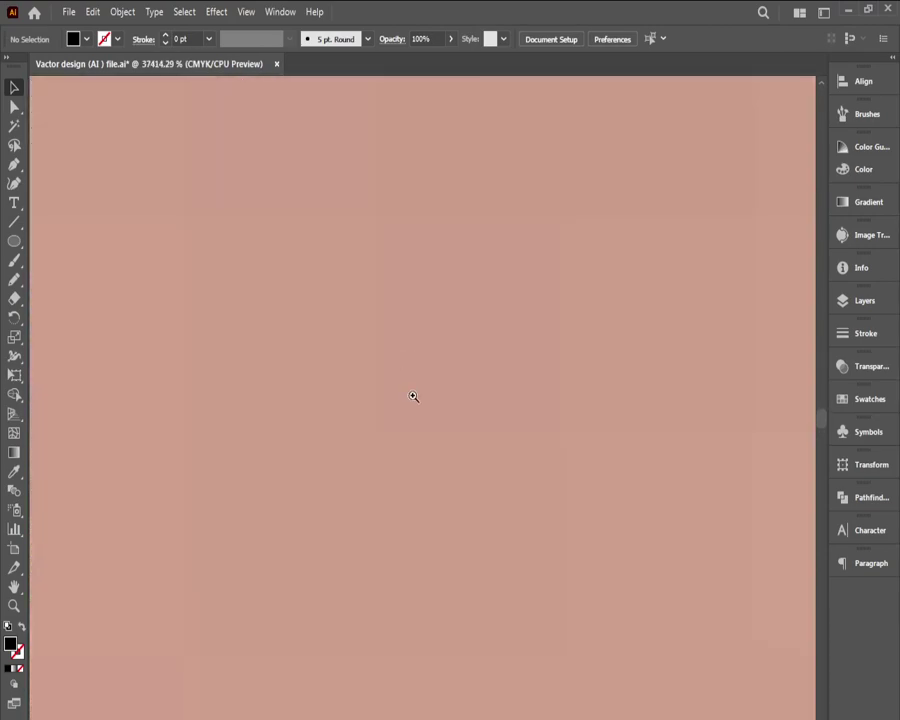
{"action": "left_click", "coordinate": [419, 397], "text": "ctrl+alt"}
{"action": "left_click", "coordinate": [418, 402], "text": "ctrl+alt"}
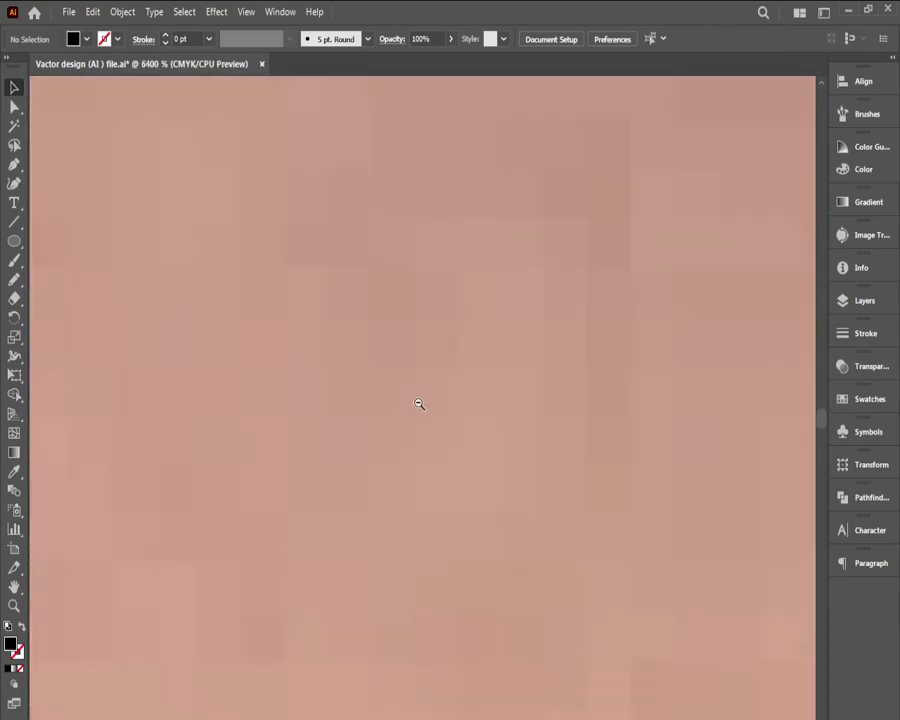
{"action": "left_click", "coordinate": [418, 404], "text": "ctrl+alt"}
{"action": "left_click", "coordinate": [421, 411], "text": "ctrl+alt"}
{"action": "left_click", "coordinate": [421, 411], "text": "ctrl+alt"}
{"action": "left_click", "coordinate": [421, 411], "text": "ctrl+alt"}
{"action": "left_click", "coordinate": [421, 411], "text": "ctrl+alt"}
{"action": "left_click", "coordinate": [421, 411], "text": "ctrl+alt"}
{"action": "scroll", "coordinate": [417, 563], "scroll_direction": "down", "scroll_amount": 4}
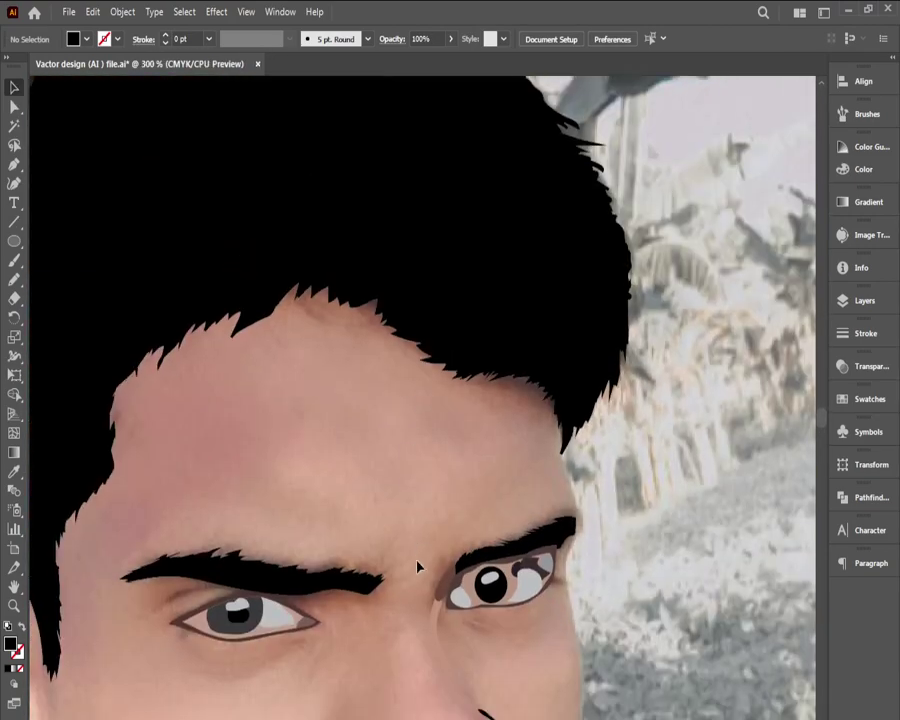
Step: Shorten the second eye's iris ellipse from its upper and lower edges, widen it slightly toward the nose, and deselect it
{"action": "left_click", "coordinate": [502, 522], "text": "ctrl"}
{"action": "left_click", "coordinate": [490, 510], "text": "ctrl"}
{"action": "left_click", "coordinate": [350, 390], "text": "ctrl"}
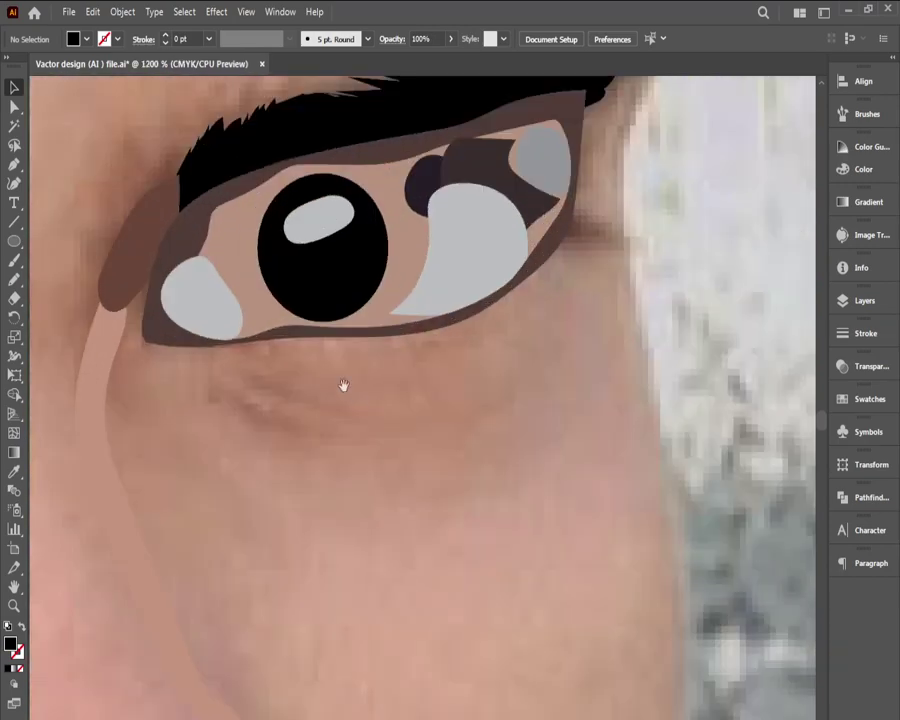
{"action": "left_click", "coordinate": [340, 290], "text": "ctrl"}
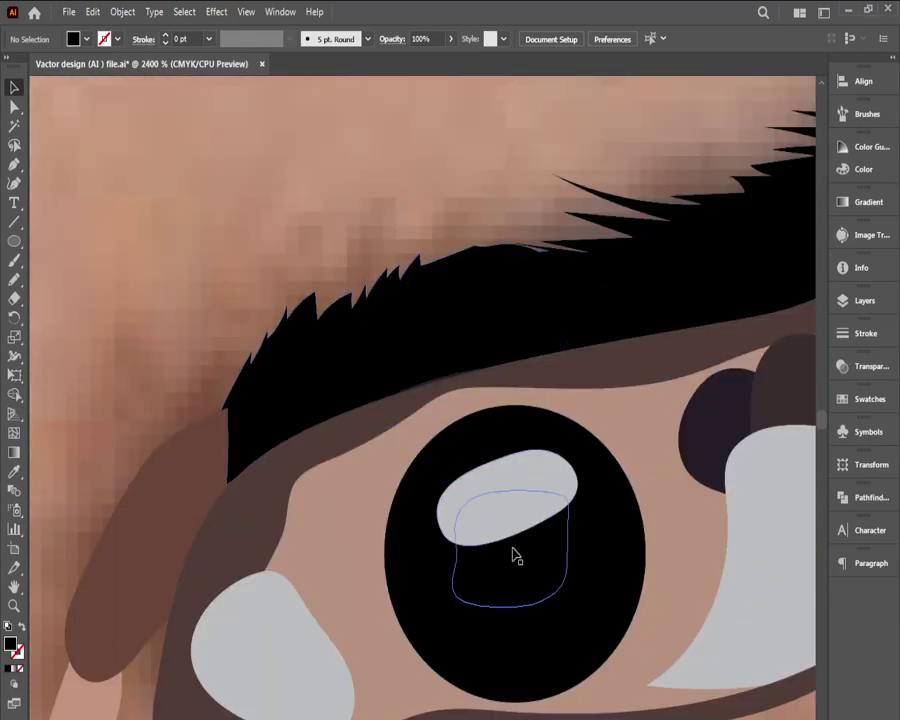
{"action": "left_click", "coordinate": [564, 582]}
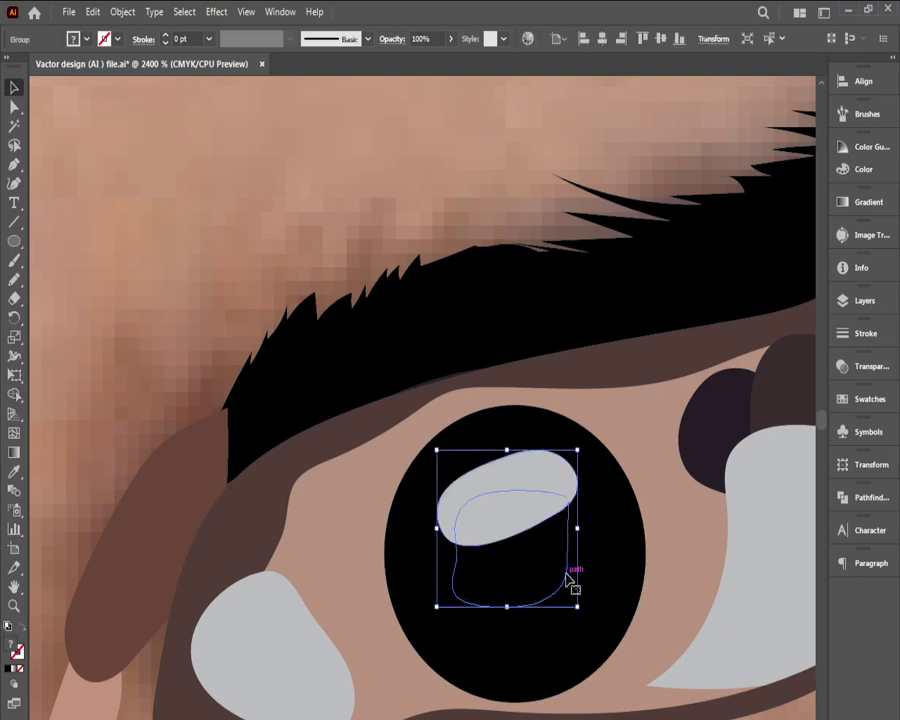
{"action": "left_click", "coordinate": [404, 582]}
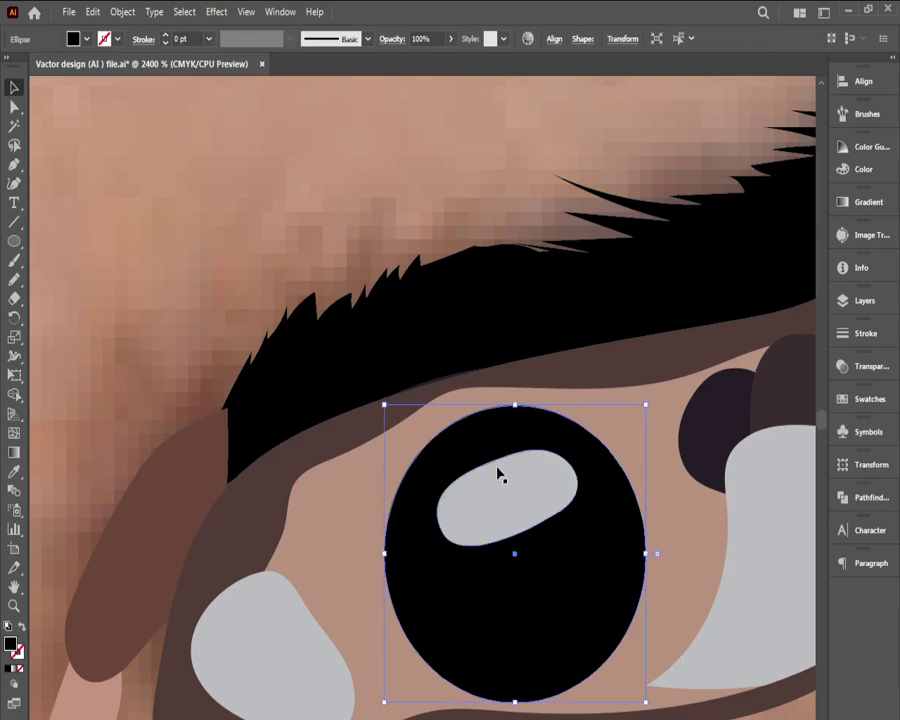
{"action": "left_click_drag", "start_coordinate": [516, 405], "coordinate": [516, 432]}
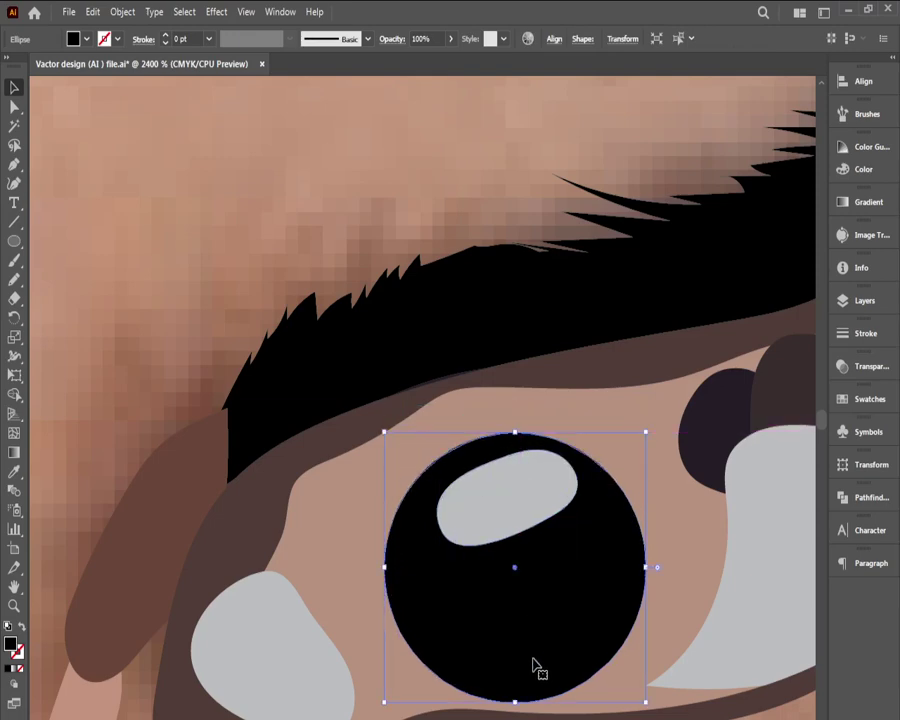
{"action": "left_click_drag", "start_coordinate": [513, 697], "coordinate": [514, 681]}
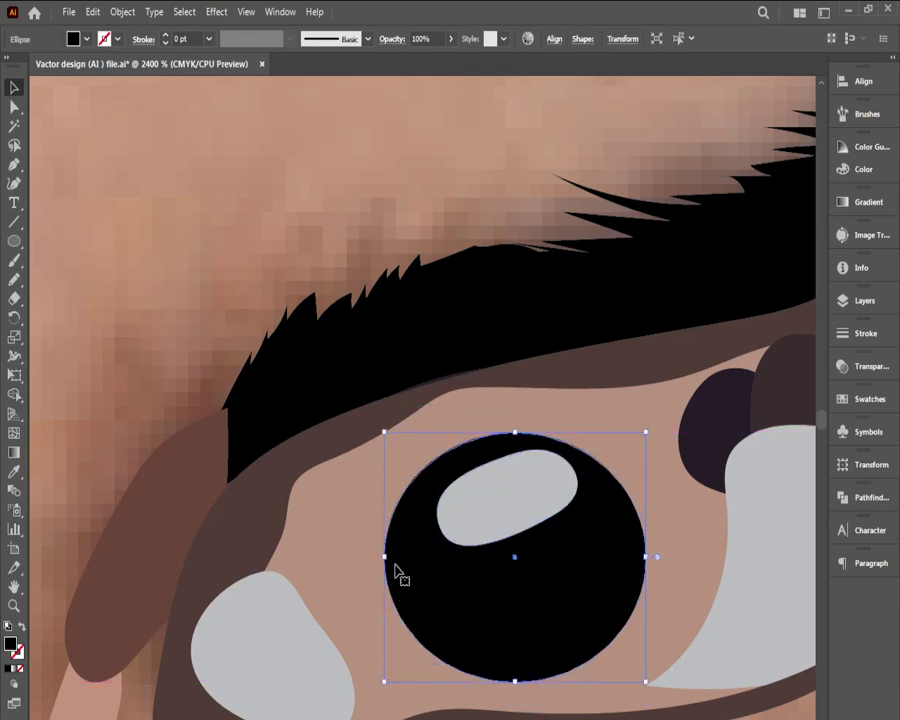
{"action": "left_click_drag", "start_coordinate": [386, 560], "coordinate": [378, 558]}
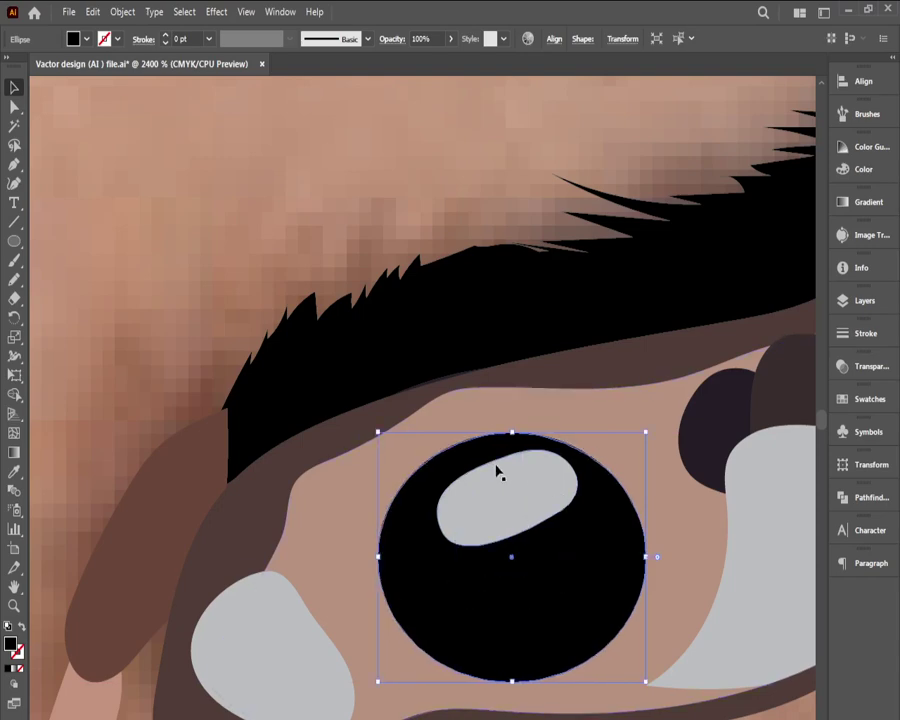
{"action": "left_click", "coordinate": [408, 204]}
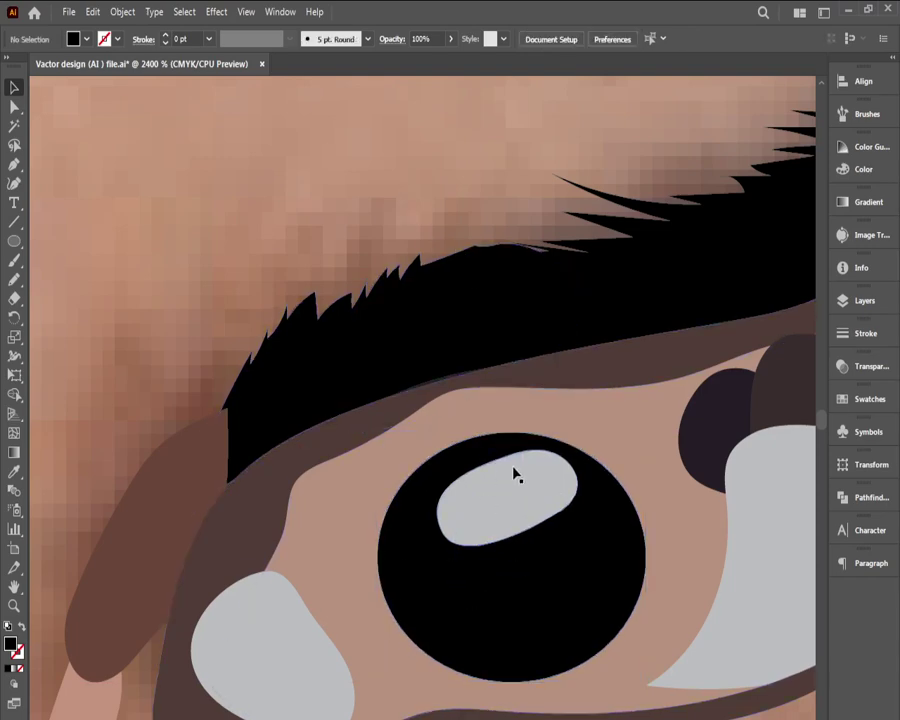
Step: Examine the reshaped iris of the second eye within the whole face
{"action": "left_click", "coordinate": [485, 488], "text": "ctrl+alt"}
{"action": "left_click", "coordinate": [485, 488], "text": "ctrl+alt"}
{"action": "left_click", "coordinate": [485, 488], "text": "ctrl+alt"}
{"action": "left_click", "coordinate": [485, 488], "text": "ctrl+alt"}
{"action": "left_click", "coordinate": [485, 488], "text": "ctrl+alt"}
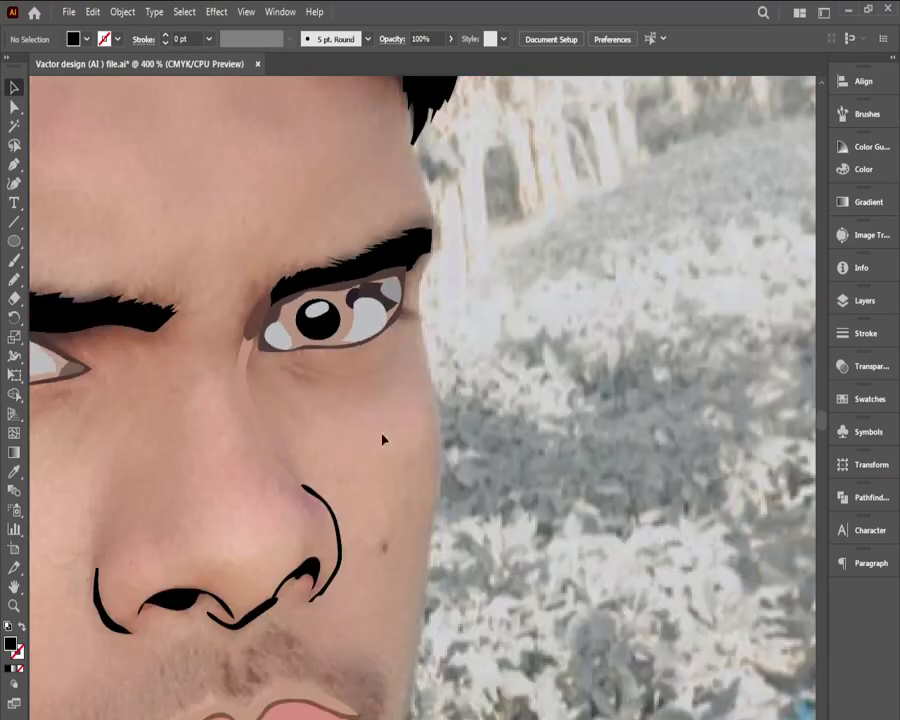
{"action": "left_click_drag", "start_coordinate": [382, 436], "coordinate": [439, 549]}
{"action": "scroll", "coordinate": [406, 497], "scroll_direction": "down", "scroll_amount": 3}
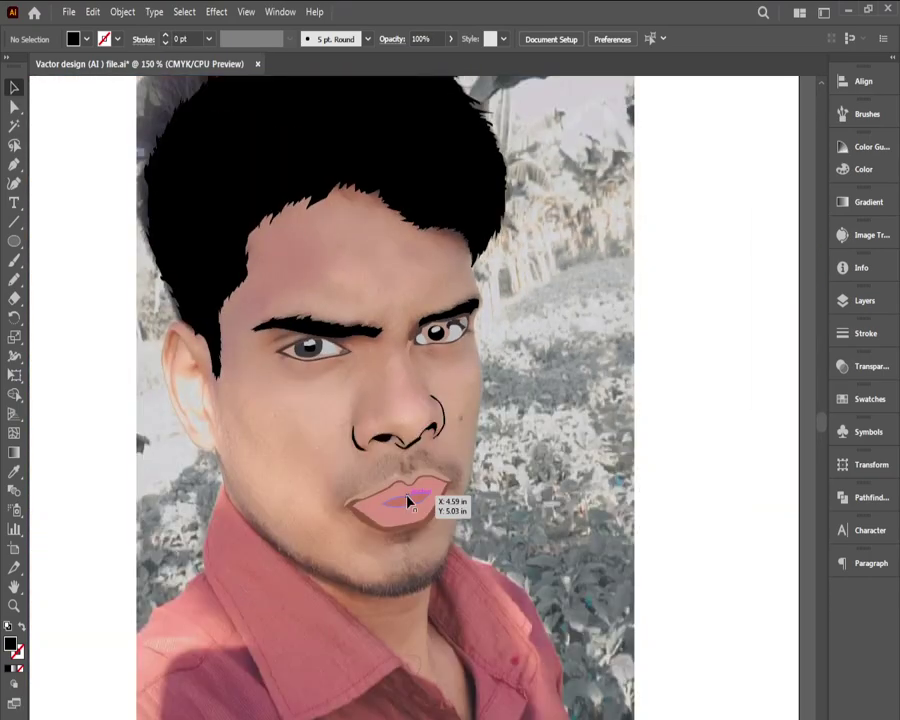
{"action": "left_click_drag", "start_coordinate": [401, 415], "coordinate": [303, 524]}
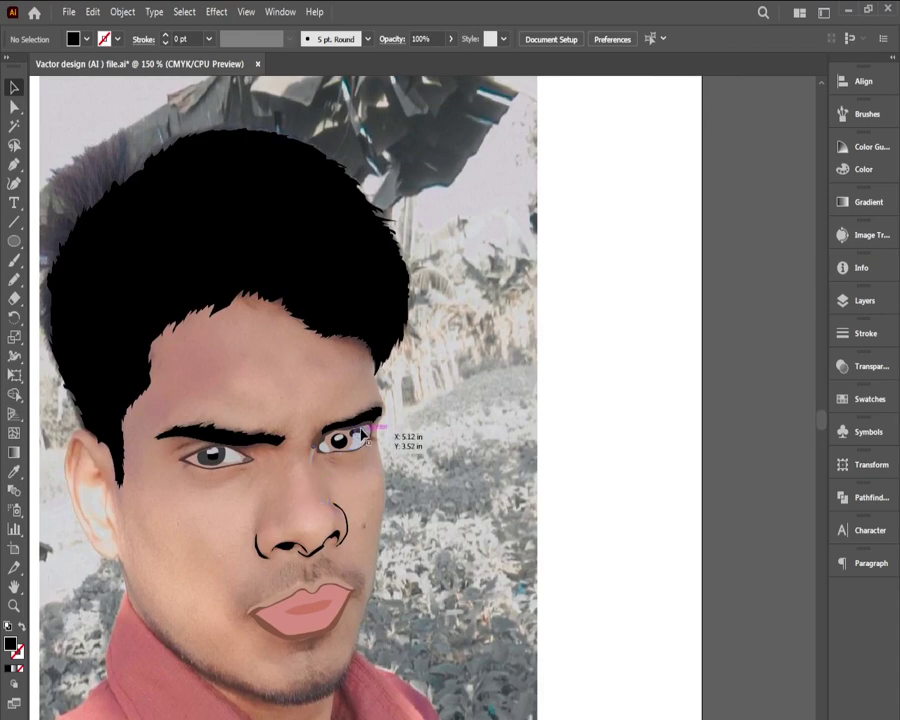
Step: Delete the dark wedge and the small dark circle behind the large light grey shape in the second eye
{"action": "scroll", "coordinate": [365, 465], "scroll_direction": "up", "scroll_amount": 2}
{"action": "scroll", "coordinate": [480, 469], "scroll_direction": "up", "scroll_amount": 2}
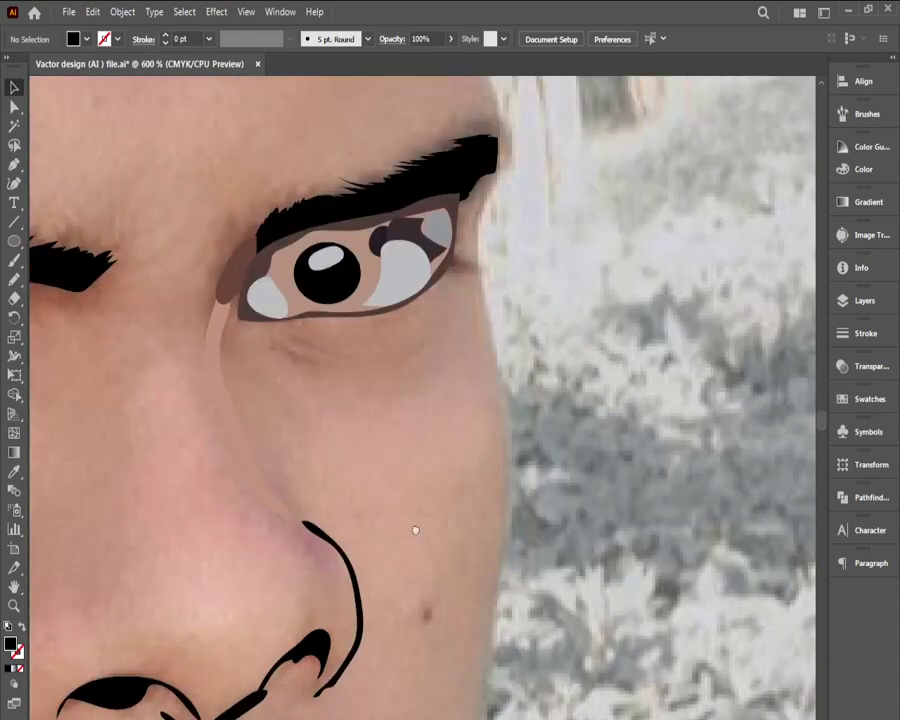
{"action": "scroll", "coordinate": [346, 402], "scroll_direction": "up", "scroll_amount": 2}
{"action": "left_click", "coordinate": [325, 356]}
{"action": "key", "text": "Delete"}
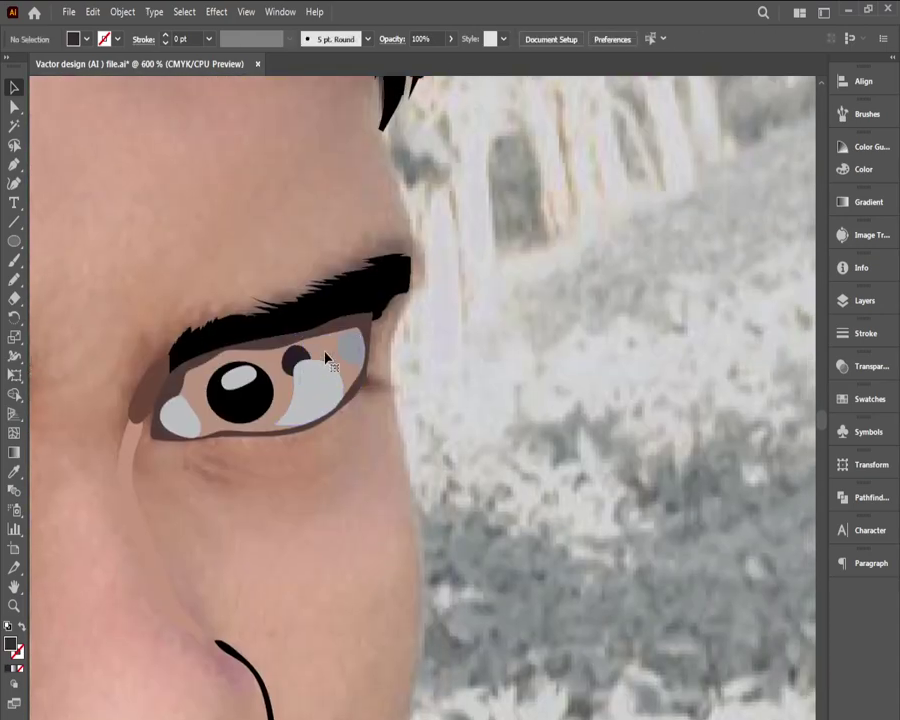
{"action": "left_click", "coordinate": [311, 376]}
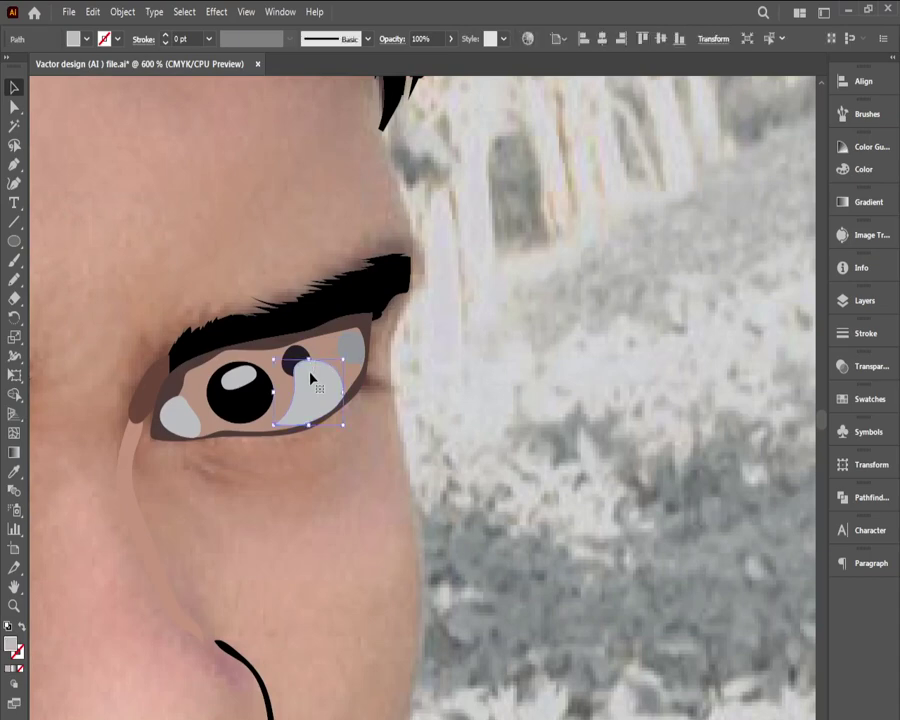
{"action": "left_click", "coordinate": [325, 349]}
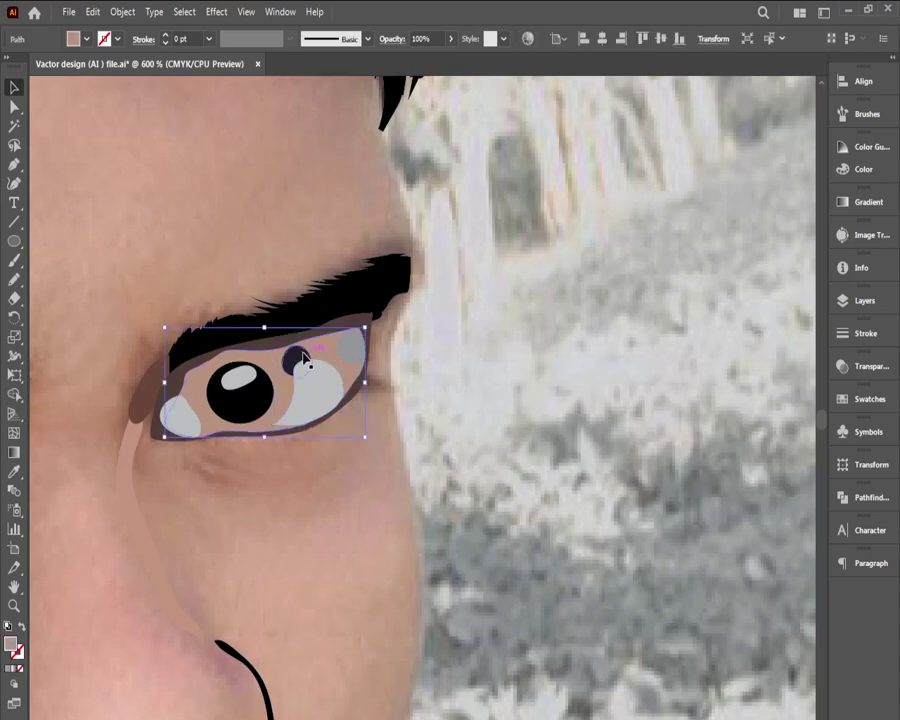
{"action": "left_click", "coordinate": [305, 354]}
{"action": "key", "text": "Delete"}
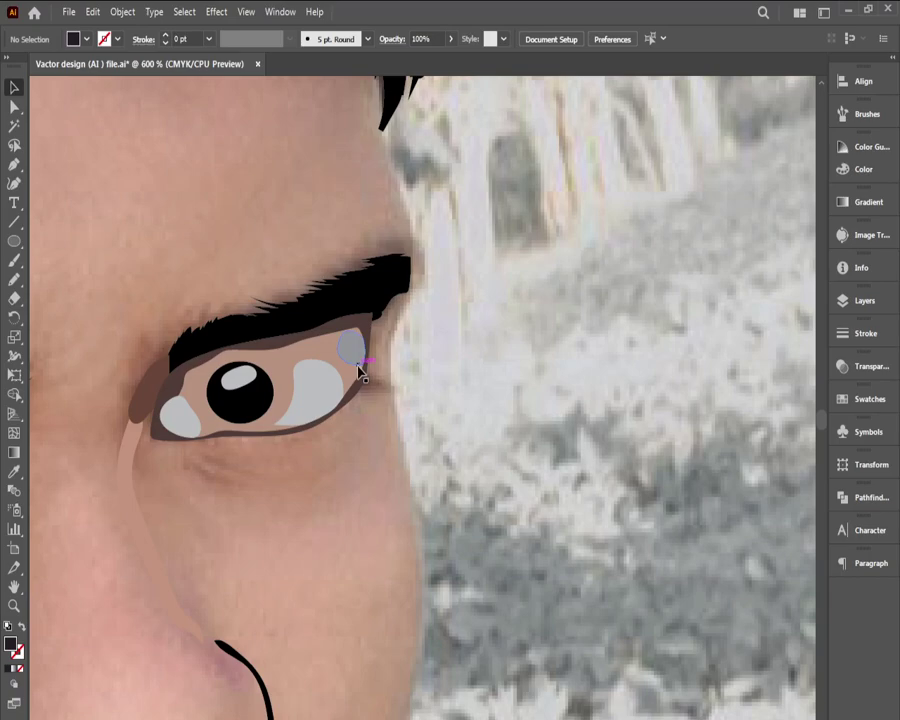
Step: Move the second eye's large light grey shape slightly upward, deselect it and save the document
{"action": "left_click_drag", "start_coordinate": [324, 383], "coordinate": [326, 376]}
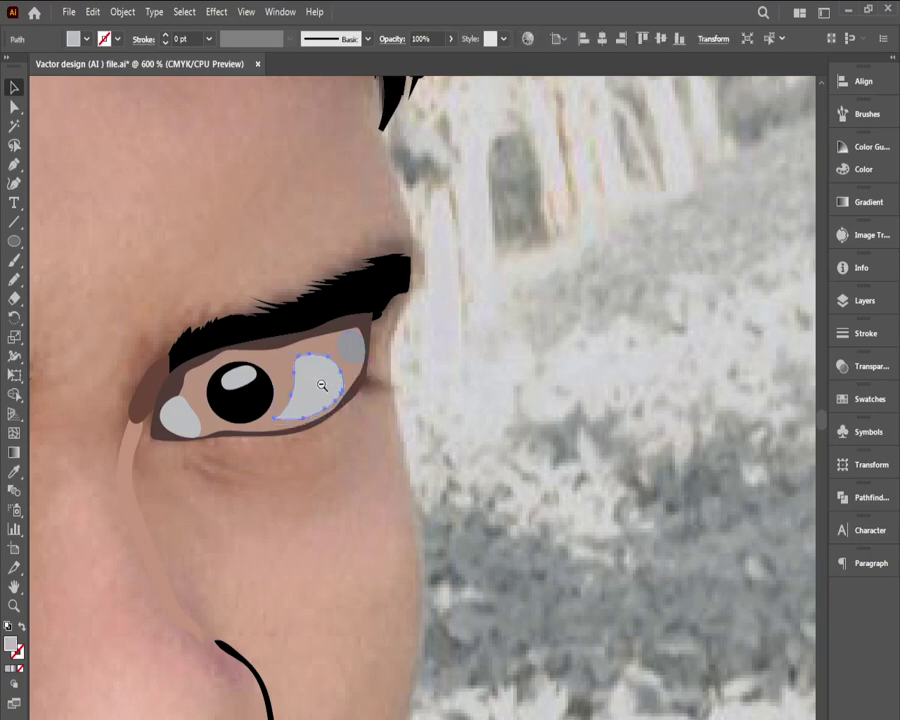
{"action": "left_click", "coordinate": [321, 385], "text": "ctrl+alt"}
{"action": "left_click", "coordinate": [327, 398], "text": "ctrl+alt"}
{"action": "left_click", "coordinate": [331, 405], "text": "ctrl+alt"}
{"action": "left_click", "coordinate": [335, 413], "text": "ctrl+alt"}
{"action": "left_click", "coordinate": [335, 414], "text": "ctrl+alt"}
{"action": "left_click", "coordinate": [336, 415], "text": "ctrl+alt"}
{"action": "left_click_drag", "start_coordinate": [452, 456], "coordinate": [393, 449]}
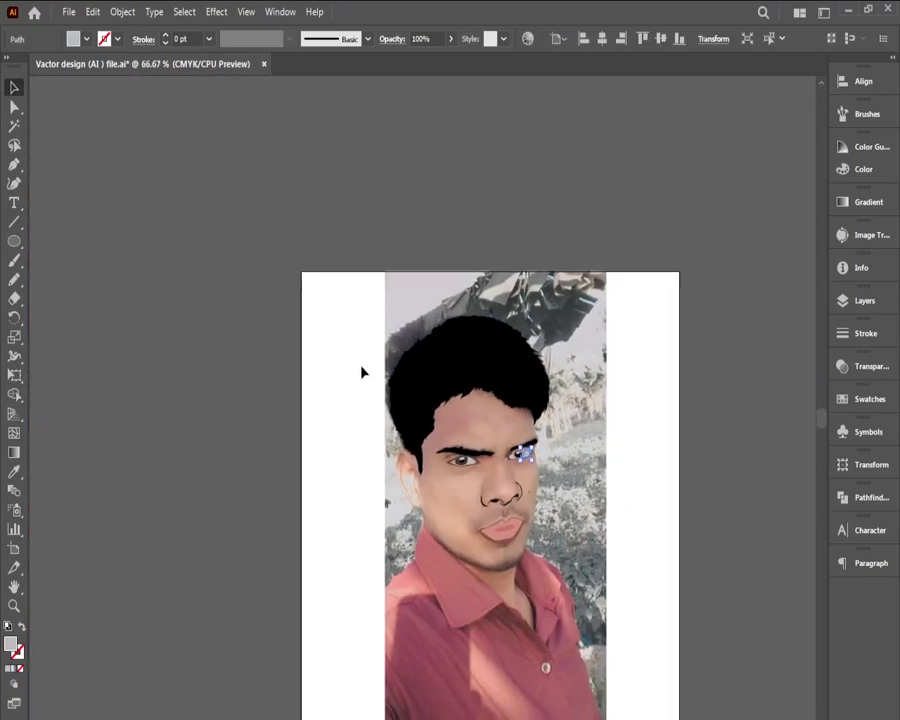
{"action": "left_click", "coordinate": [349, 251]}
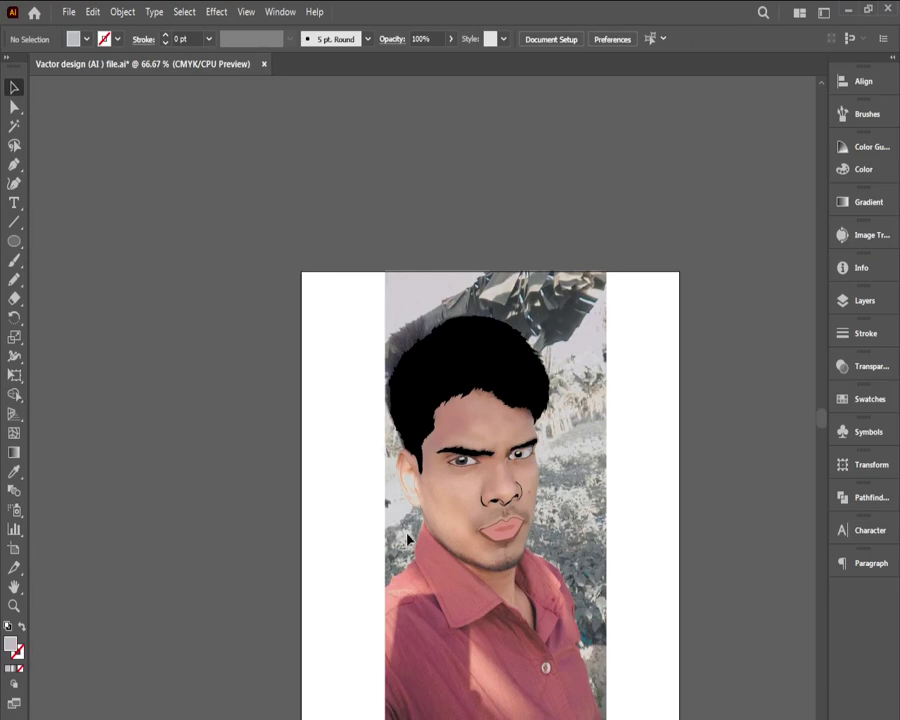
Step: Ungroup the second eye's pupil and reflection and clear the selection
{"action": "left_click", "coordinate": [546, 474], "text": "ctrl"}
{"action": "left_click", "coordinate": [530, 466], "text": "ctrl"}
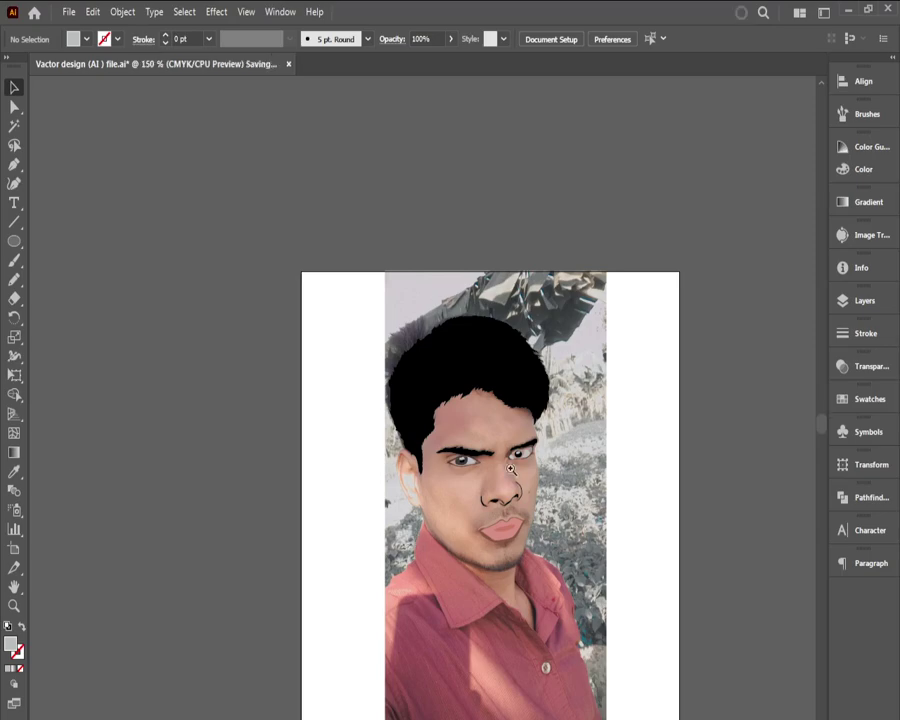
{"action": "left_click_drag", "start_coordinate": [180, 366], "coordinate": [304, 485]}
{"action": "left_click", "coordinate": [315, 416], "text": "ctrl"}
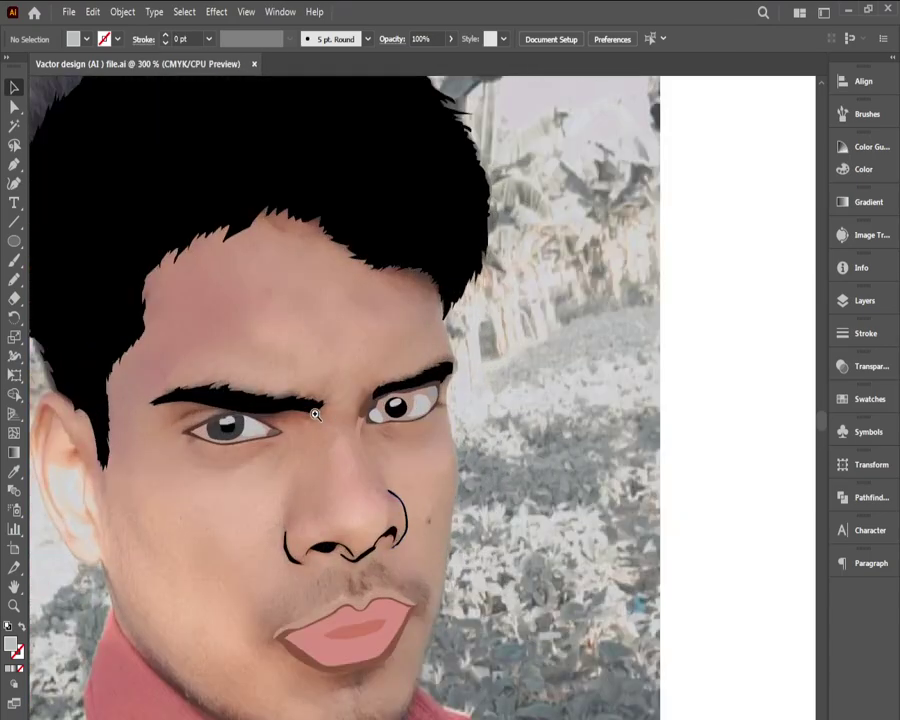
{"action": "left_click", "coordinate": [317, 415], "text": "ctrl"}
{"action": "left_click", "coordinate": [498, 430], "text": "ctrl"}
{"action": "left_click_drag", "start_coordinate": [562, 408], "coordinate": [447, 486]}
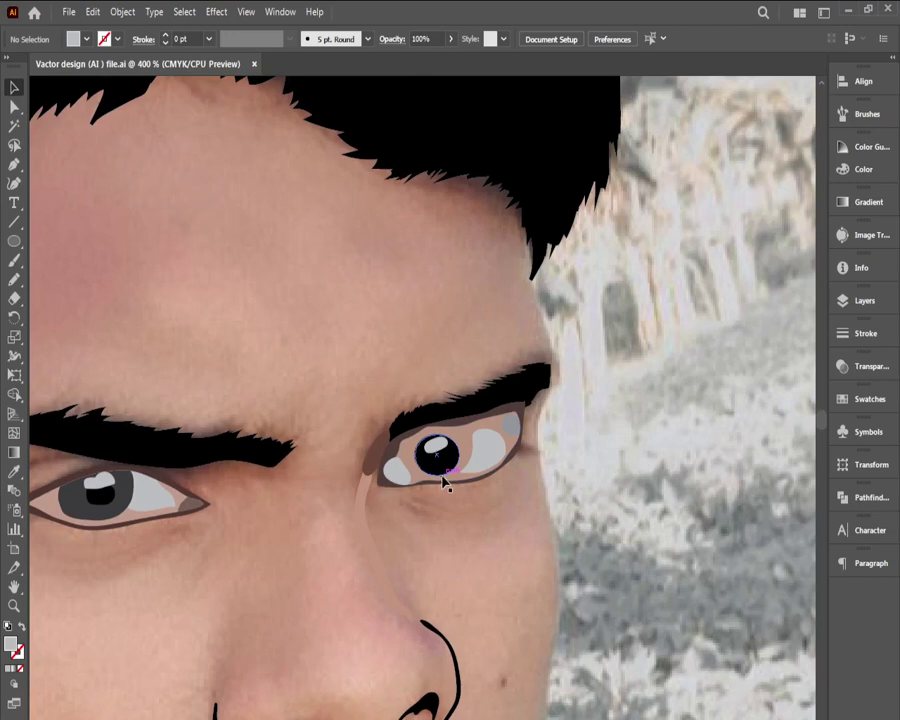
{"action": "left_click", "coordinate": [442, 466]}
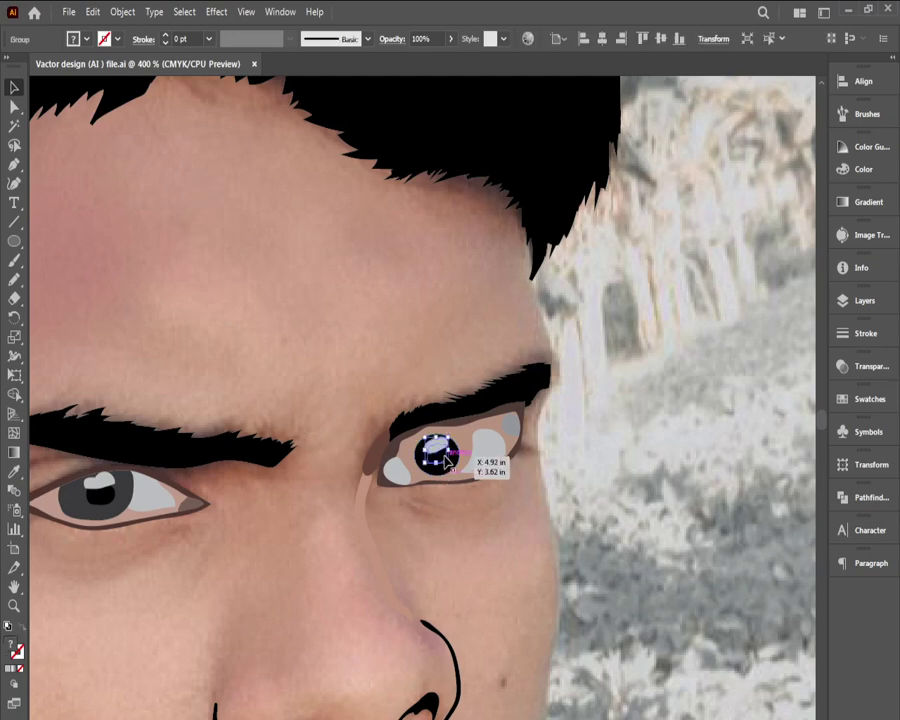
{"action": "right_click", "coordinate": [444, 461]}
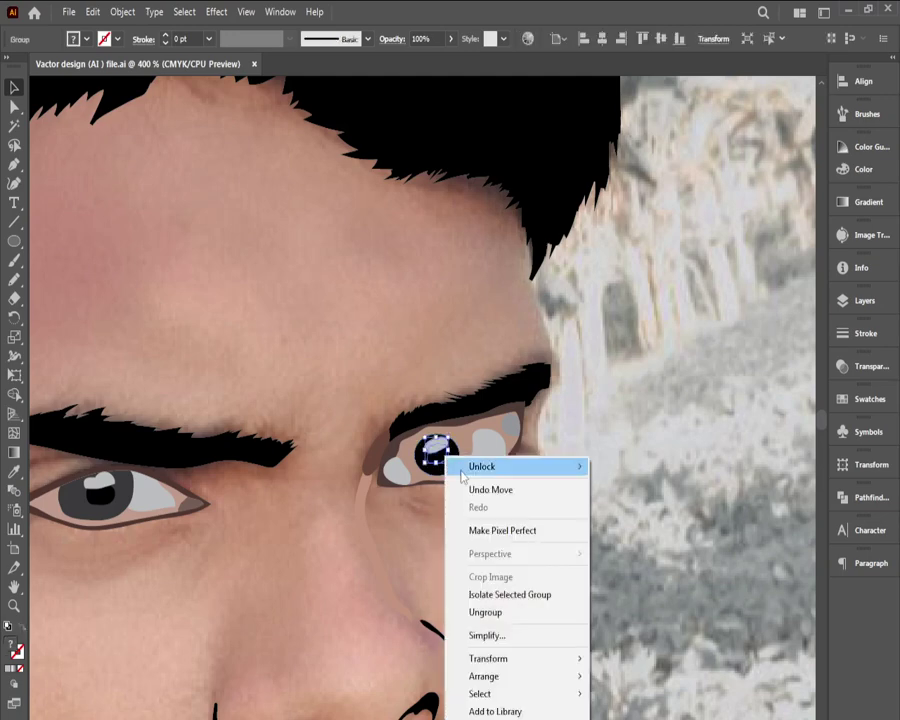
{"action": "left_click", "coordinate": [485, 612]}
{"action": "left_click", "coordinate": [586, 472]}
Step: Fill the second eye's pupil with the dark grey swatch C=0 M=0 Y=0 K=90
{"action": "left_click", "coordinate": [440, 458]}
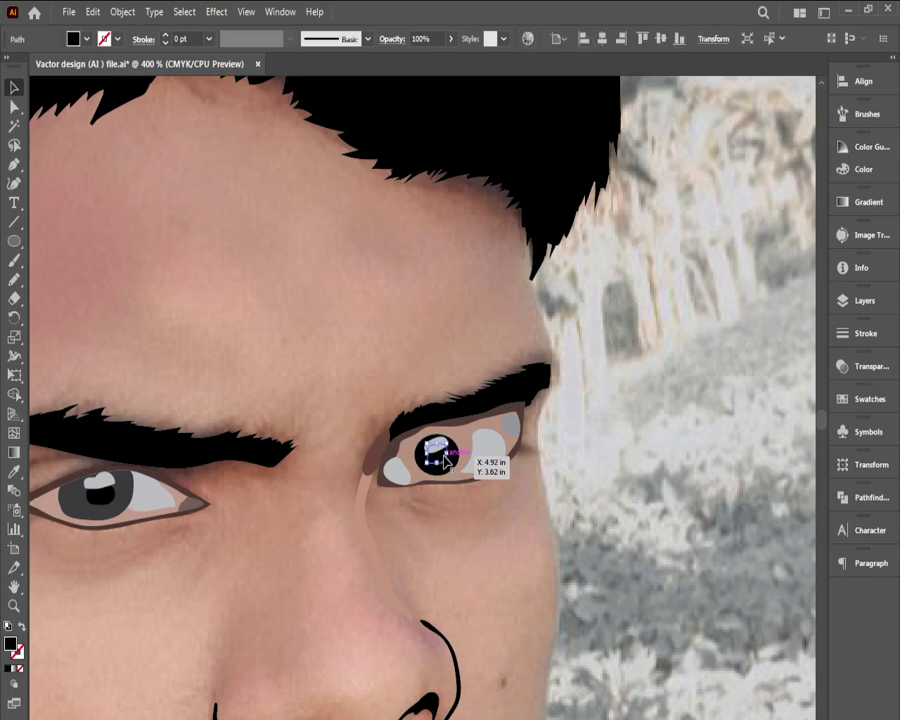
{"action": "left_click", "coordinate": [74, 39]}
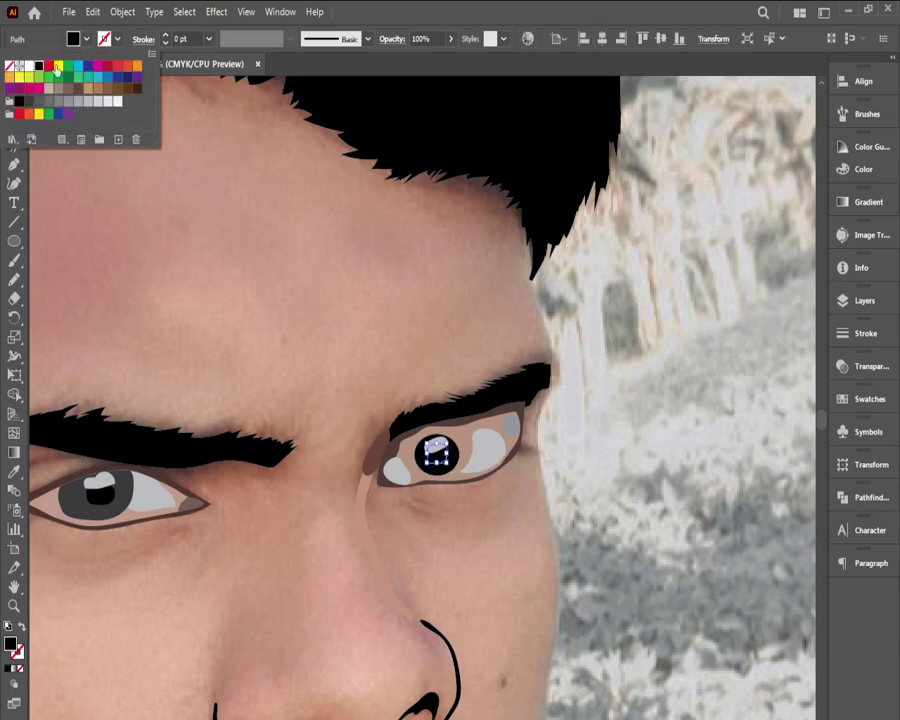
{"action": "left_click", "coordinate": [29, 102]}
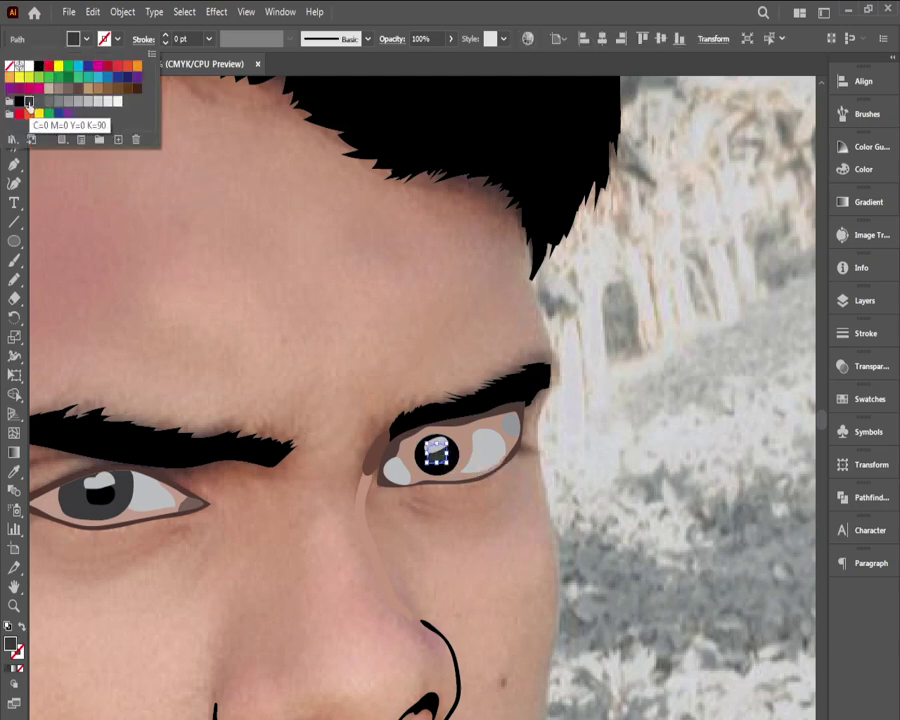
Step: Try a black fill on the second eye's pupil, restore the dark grey C=0 M=0 Y=0 K=90 swatch and clear the selection
{"action": "left_click", "coordinate": [19, 102]}
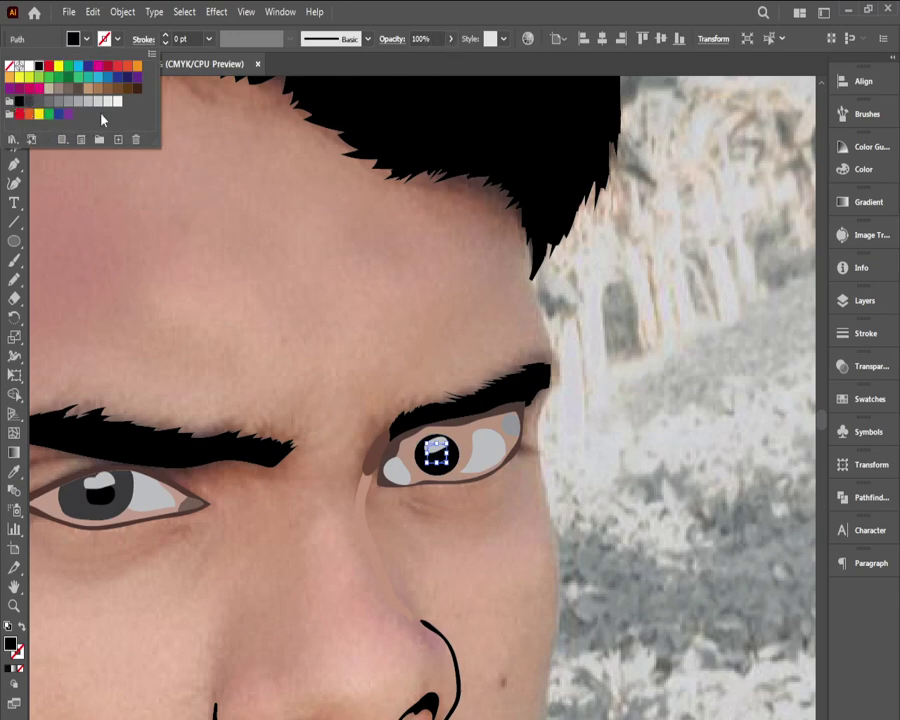
{"action": "left_click", "coordinate": [29, 102]}
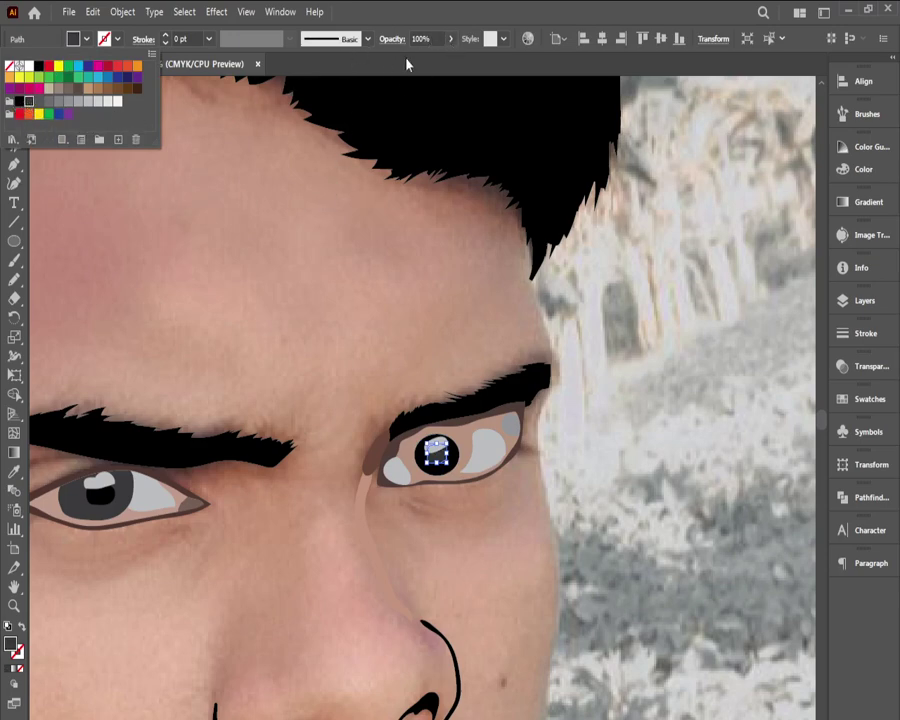
{"action": "left_click", "coordinate": [634, 262]}
{"action": "left_click", "coordinate": [643, 385]}
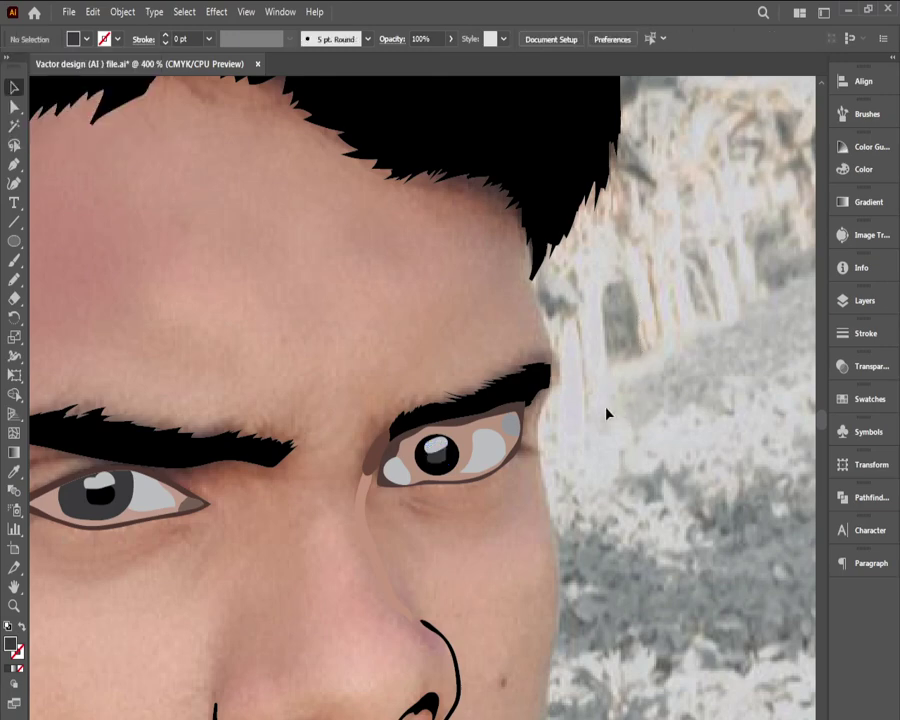
Step: Recolour the second eye's black iris ellipse with the dark grey sampled from the first eye's iris
{"action": "left_click", "coordinate": [452, 456]}
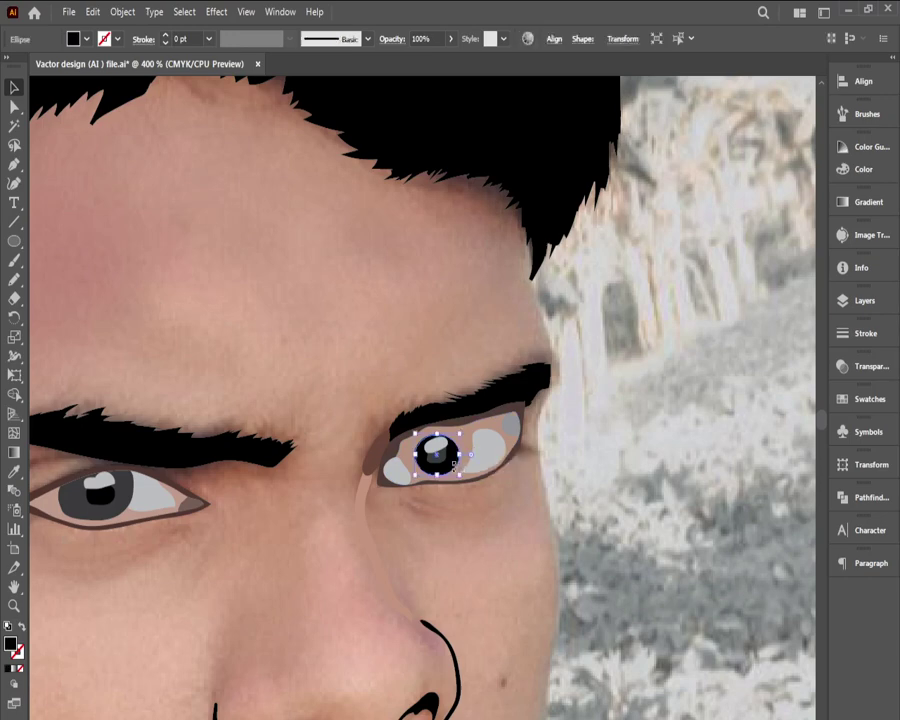
{"action": "left_click", "coordinate": [15, 471]}
{"action": "left_click", "coordinate": [75, 494]}
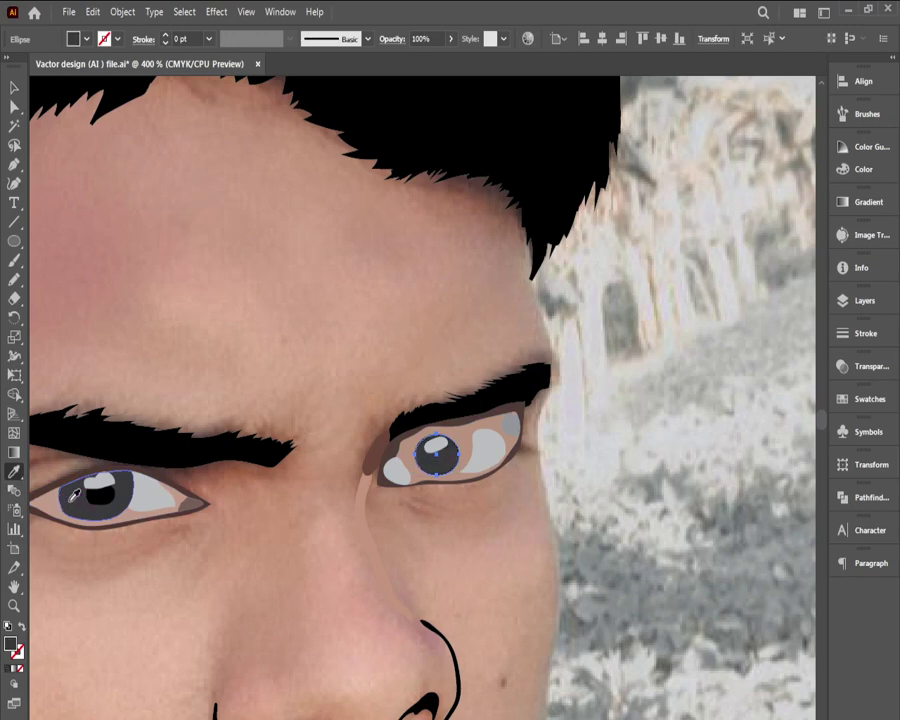
{"action": "left_click", "coordinate": [14, 87]}
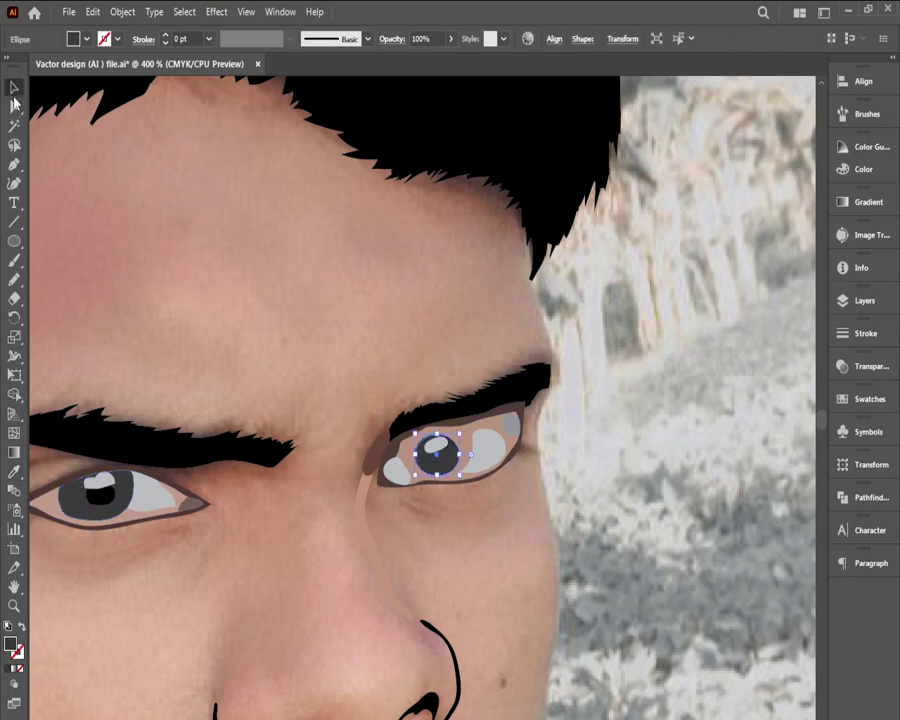
Step: Fill the second eye's pupil with black and deselect it
{"action": "left_click", "coordinate": [437, 445]}
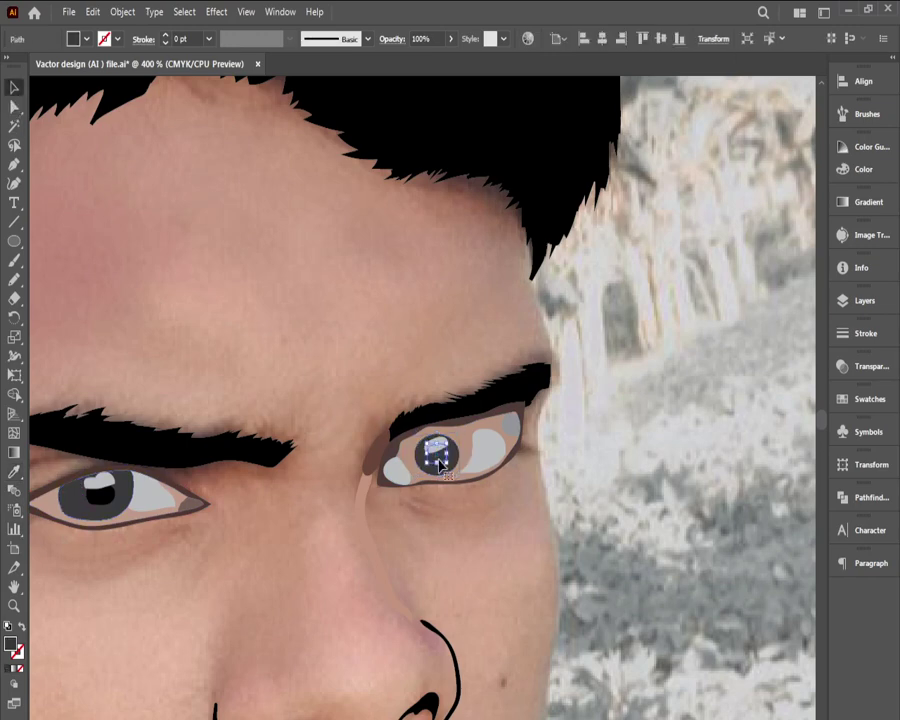
{"action": "left_click", "coordinate": [86, 39]}
{"action": "left_click", "coordinate": [38, 66]}
{"action": "left_click", "coordinate": [306, 244]}
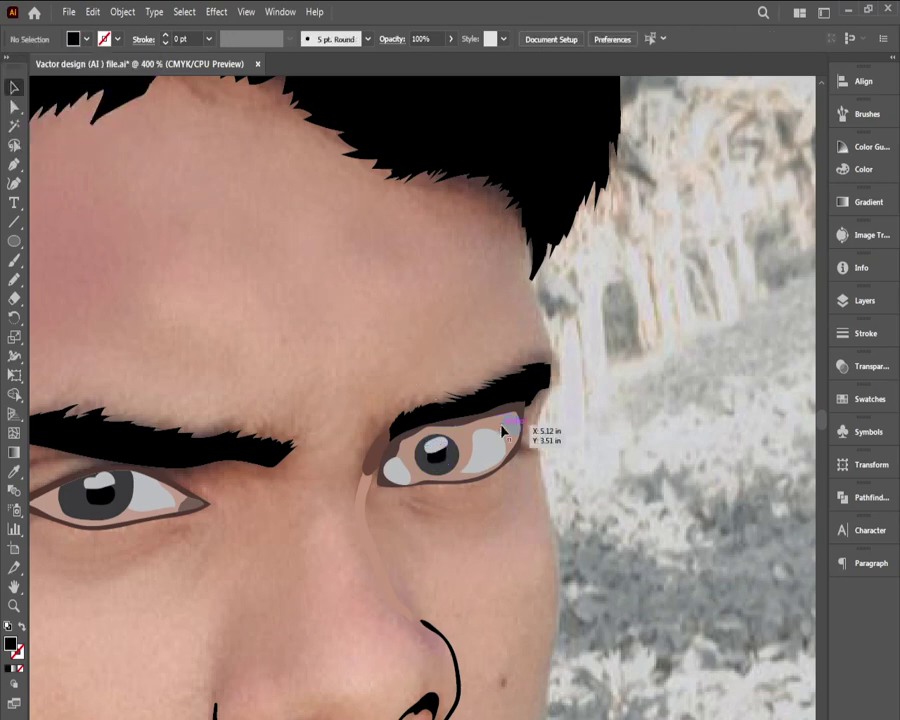
Step: Delete the dark grey iris ellipse behind the pupil and reflection of the second eye
{"action": "scroll", "coordinate": [470, 435], "scroll_direction": "down", "scroll_amount": 4}
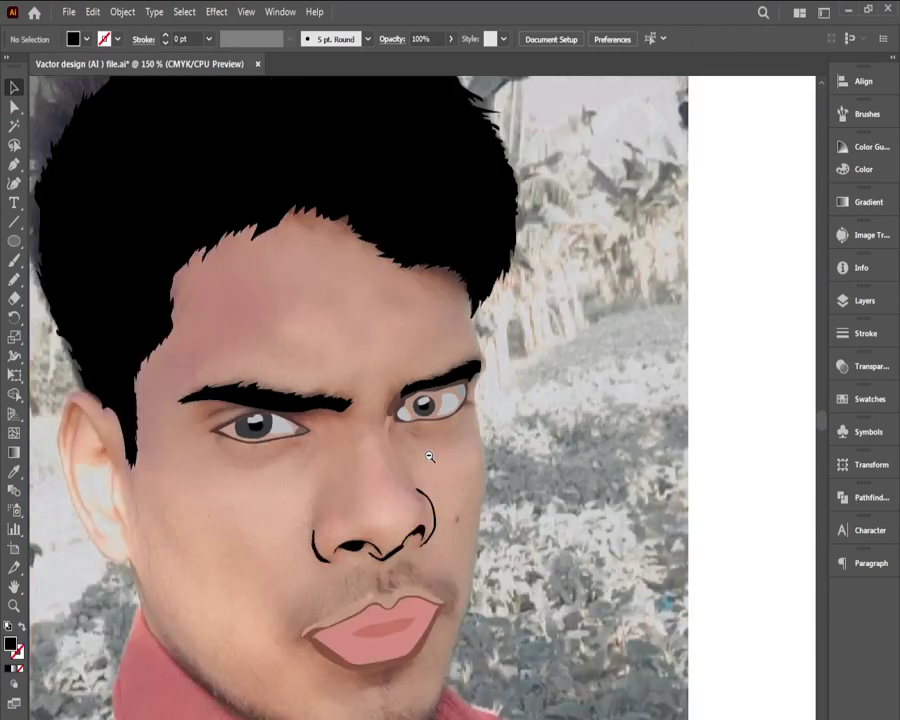
{"action": "scroll", "coordinate": [410, 474], "scroll_direction": "up", "scroll_amount": 15}
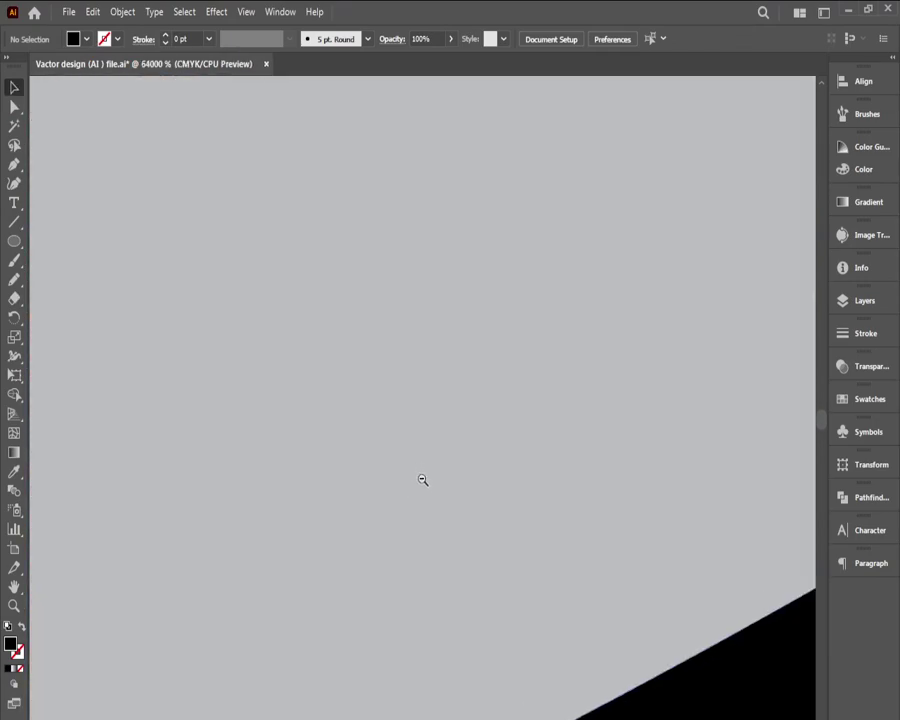
{"action": "scroll", "coordinate": [424, 486], "scroll_direction": "down", "scroll_amount": 5}
{"action": "scroll", "coordinate": [425, 490], "scroll_direction": "down", "scroll_amount": 3}
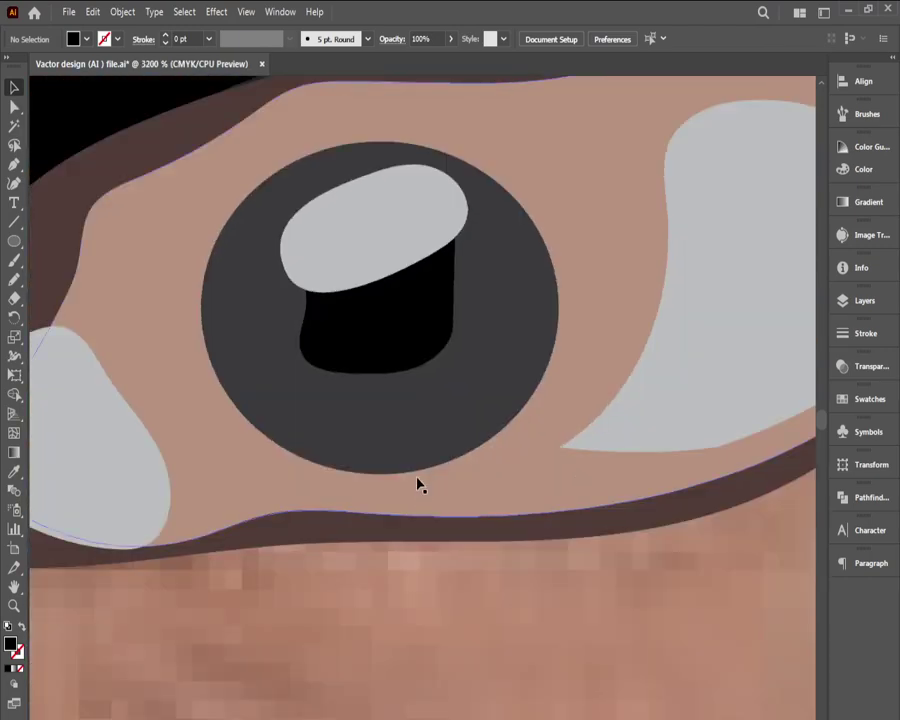
{"action": "left_click", "coordinate": [414, 472]}
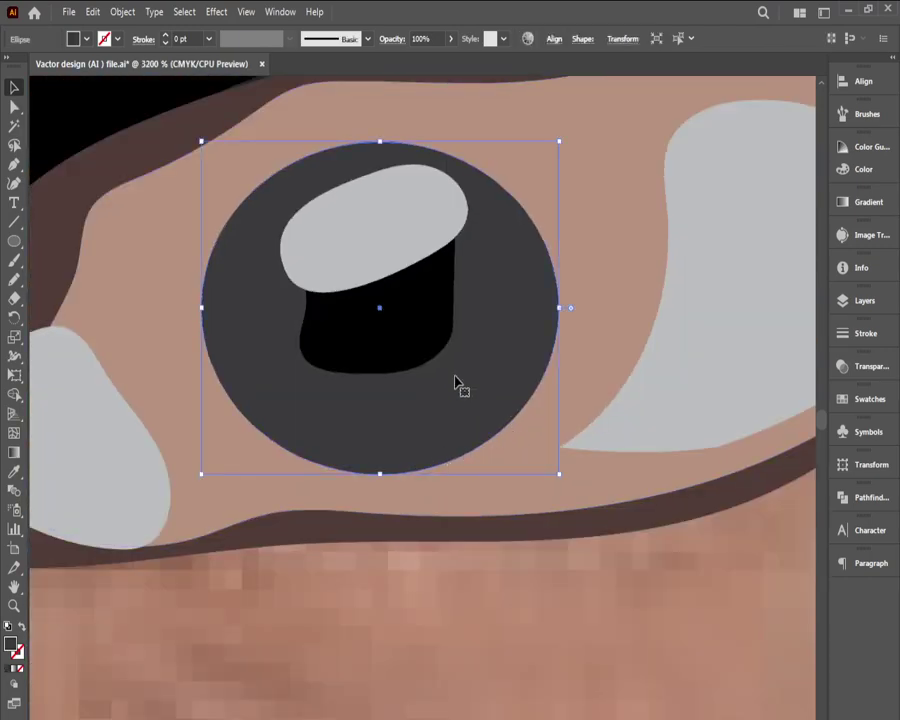
{"action": "key", "text": "Delete"}
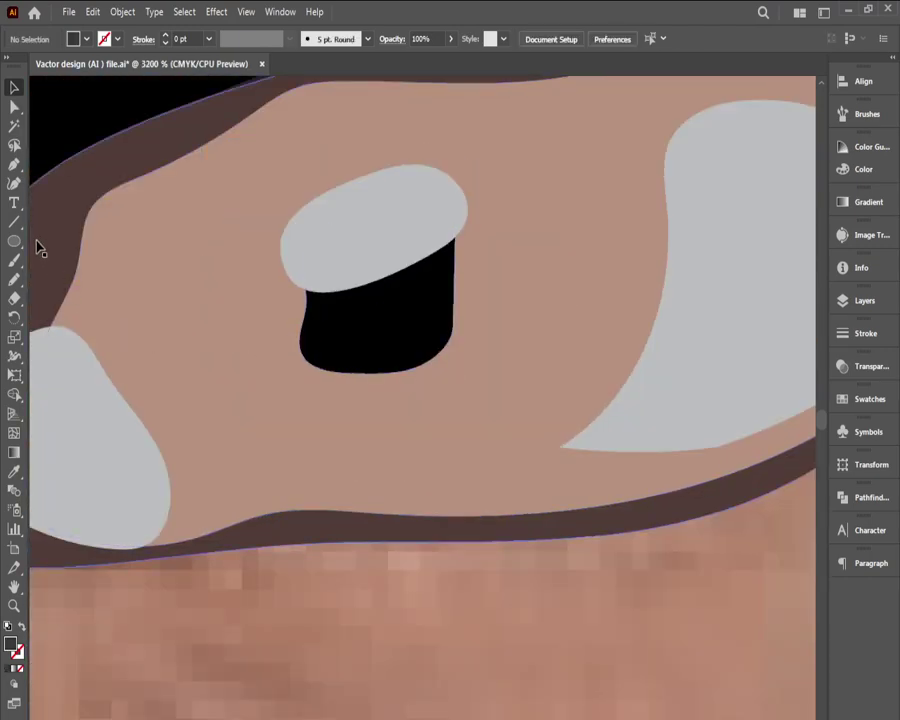
Step: Group the second eye's light grey reflection with its black pupil
{"action": "left_click", "coordinate": [345, 274]}
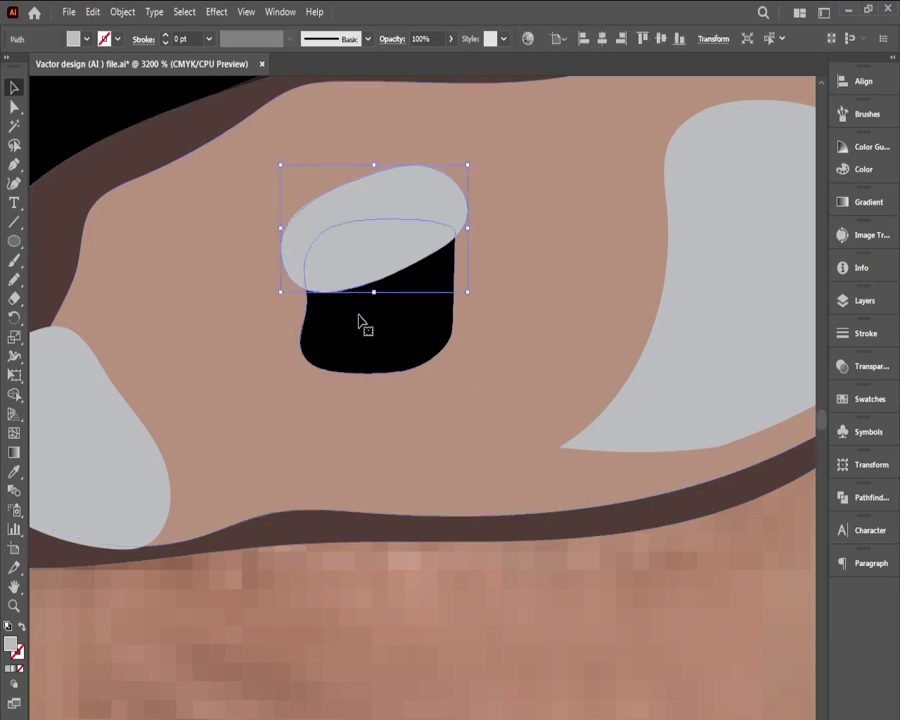
{"action": "left_click", "coordinate": [366, 320], "text": "shift"}
{"action": "key", "text": "ctrl+g"}
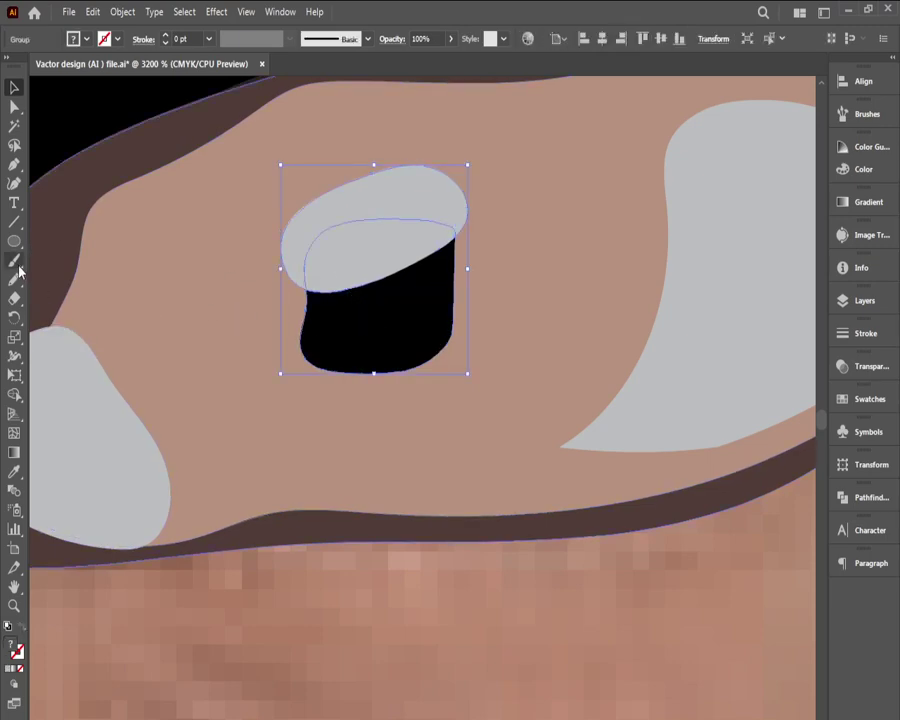
Step: Draw a freehand iris outline around the second eye's pupil with the Pencil tool and fill it with the dark grey K=90 swatch
{"action": "left_click", "coordinate": [15, 278]}
{"action": "mouse_move", "coordinate": [171, 286]}
{"action": "left_mouse_down"}
{"action": "mouse_move", "coordinate": [215, 224]}
{"action": "mouse_move", "coordinate": [260, 145]}
{"action": "mouse_move", "coordinate": [285, 122]}
{"action": "mouse_move", "coordinate": [363, 85]}
{"action": "mouse_move", "coordinate": [435, 83]}
{"action": "mouse_move", "coordinate": [487, 134]}
{"action": "mouse_move", "coordinate": [530, 214]}
{"action": "mouse_move", "coordinate": [545, 340]}
{"action": "mouse_move", "coordinate": [528, 452]}
{"action": "mouse_move", "coordinate": [503, 487]}
{"action": "mouse_move", "coordinate": [417, 502]}
{"action": "mouse_move", "coordinate": [361, 498]}
{"action": "mouse_move", "coordinate": [370, 500]}
{"action": "mouse_move", "coordinate": [258, 467]}
{"action": "mouse_move", "coordinate": [207, 428]}
{"action": "mouse_move", "coordinate": [183, 368]}
{"action": "mouse_move", "coordinate": [182, 262]}
{"action": "left_mouse_up"}
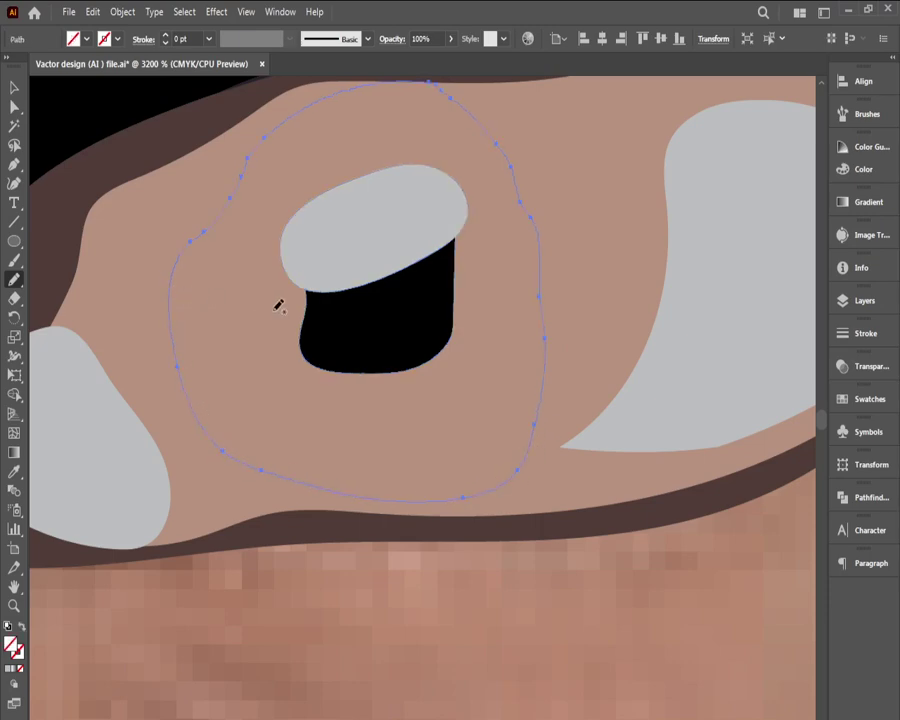
{"action": "left_click", "coordinate": [86, 40]}
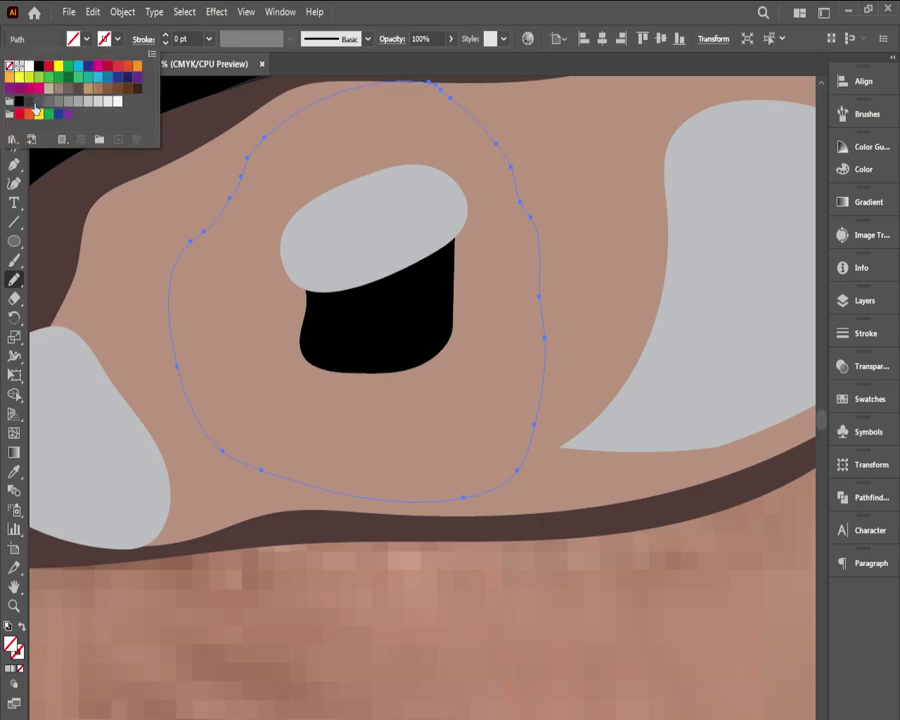
{"action": "left_click", "coordinate": [29, 103]}
{"action": "left_click", "coordinate": [177, 287]}
Step: Match the new freehand iris to the dark grey of the first eye's iris with the Eyedropper and deselect it
{"action": "left_click", "coordinate": [181, 292], "text": "ctrl+alt"}
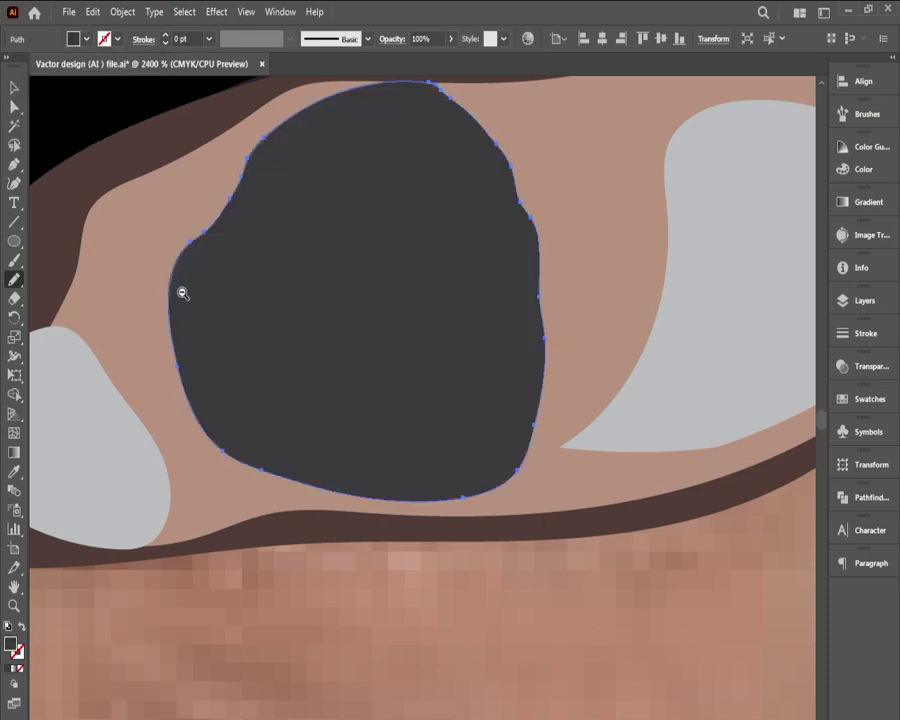
{"action": "left_click", "coordinate": [182, 293], "text": "ctrl+alt"}
{"action": "left_click", "coordinate": [182, 293], "text": "ctrl+alt"}
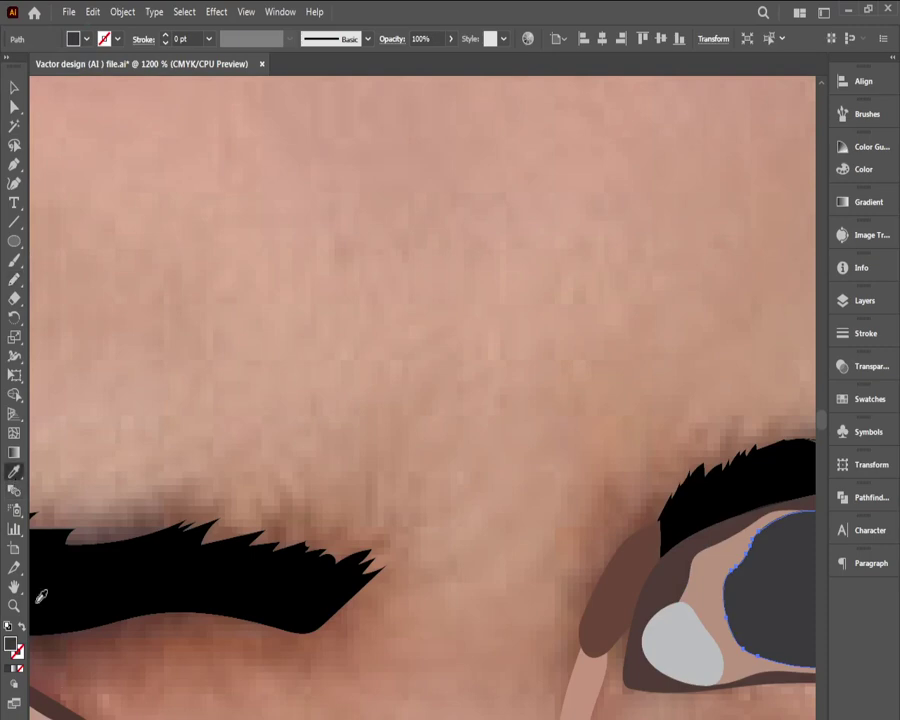
{"action": "left_click", "coordinate": [14, 471]}
{"action": "left_click_drag", "start_coordinate": [100, 690], "coordinate": [507, 553]}
{"action": "left_click", "coordinate": [254, 590]}
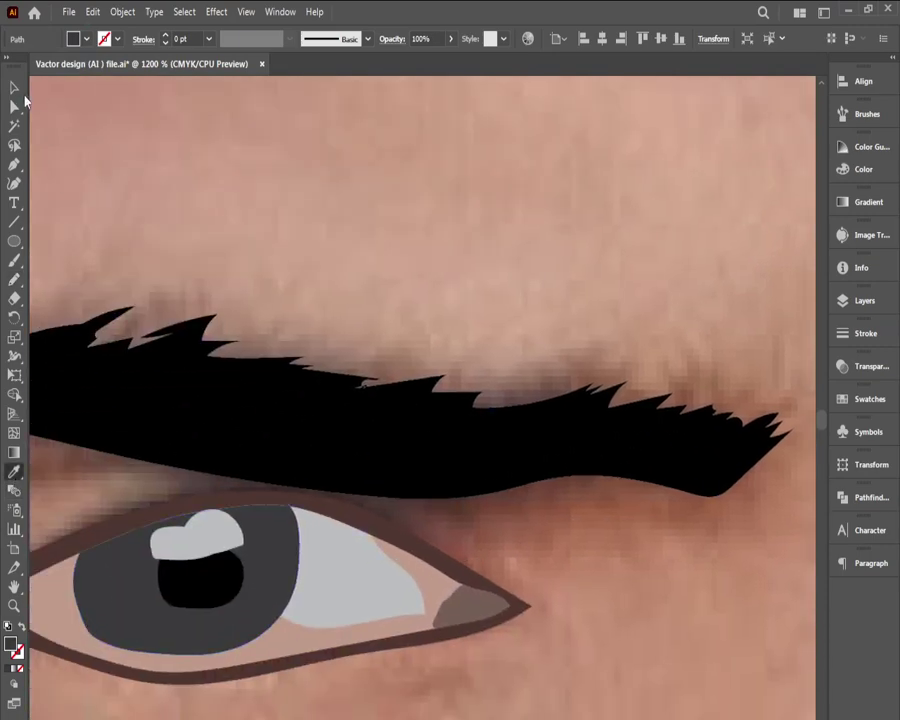
{"action": "left_click", "coordinate": [14, 88]}
{"action": "left_click", "coordinate": [218, 299]}
Step: Bring the grouped pupil and reflection in front of the second eye's dark grey iris and deselect the group
{"action": "left_click", "coordinate": [240, 322], "text": "ctrl+alt"}
{"action": "left_click", "coordinate": [241, 323], "text": "ctrl+alt"}
{"action": "left_click", "coordinate": [242, 323], "text": "ctrl+alt"}
{"action": "left_click", "coordinate": [242, 323], "text": "ctrl+alt"}
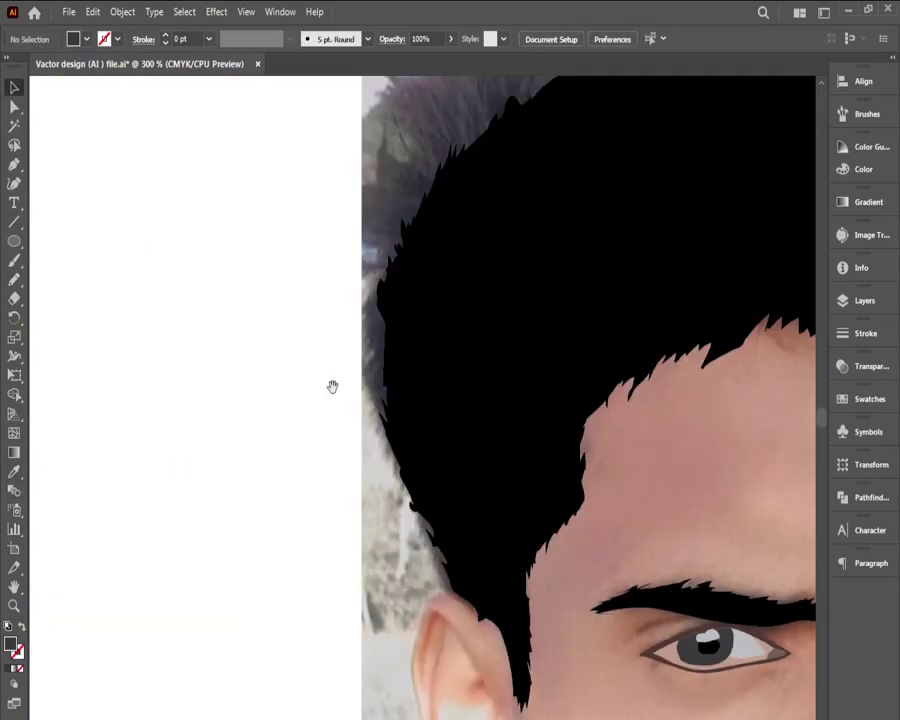
{"action": "left_click_drag", "start_coordinate": [525, 450], "coordinate": [30, 303]}
{"action": "left_click_drag", "start_coordinate": [293, 349], "coordinate": [121, 314]}
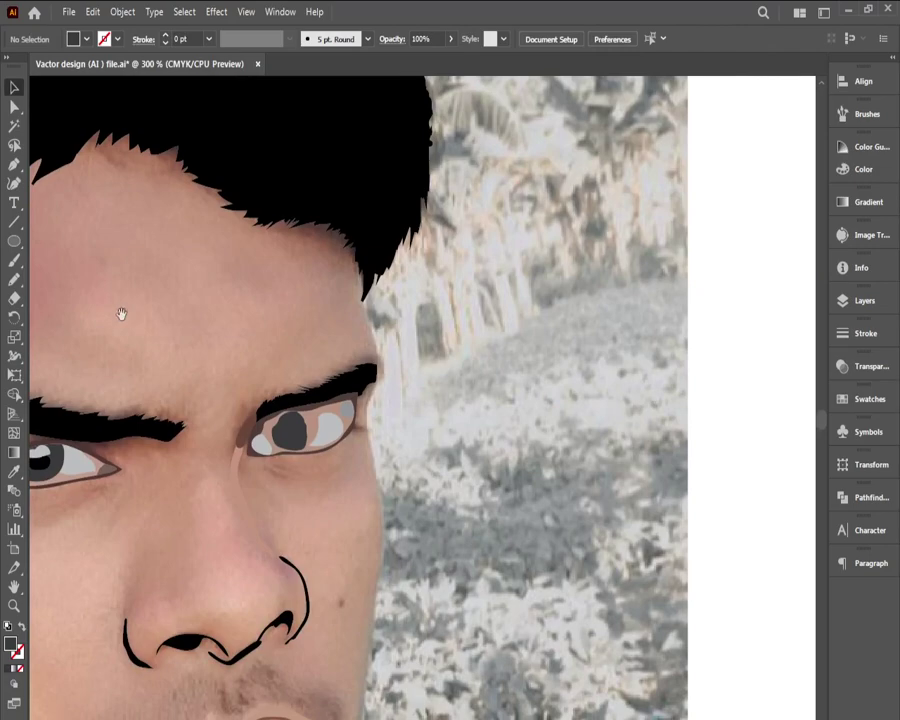
{"action": "left_click", "coordinate": [299, 432], "text": "ctrl"}
{"action": "left_click", "coordinate": [301, 434], "text": "ctrl"}
{"action": "left_click", "coordinate": [301, 434], "text": "ctrl"}
{"action": "left_click_drag", "start_coordinate": [455, 400], "coordinate": [64, 455]}
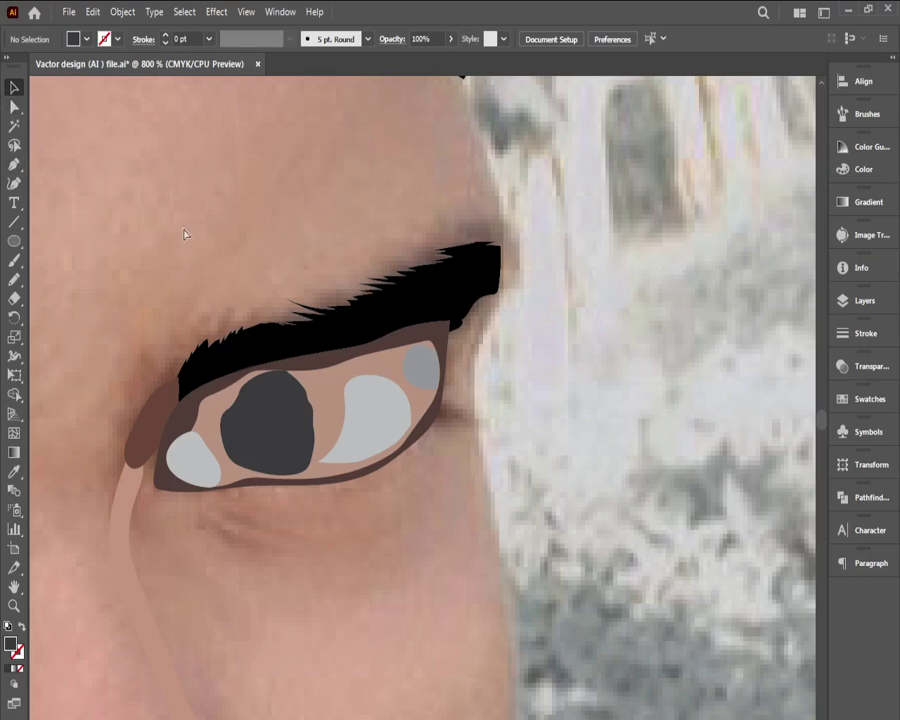
{"action": "key", "text": "ctrl+y"}
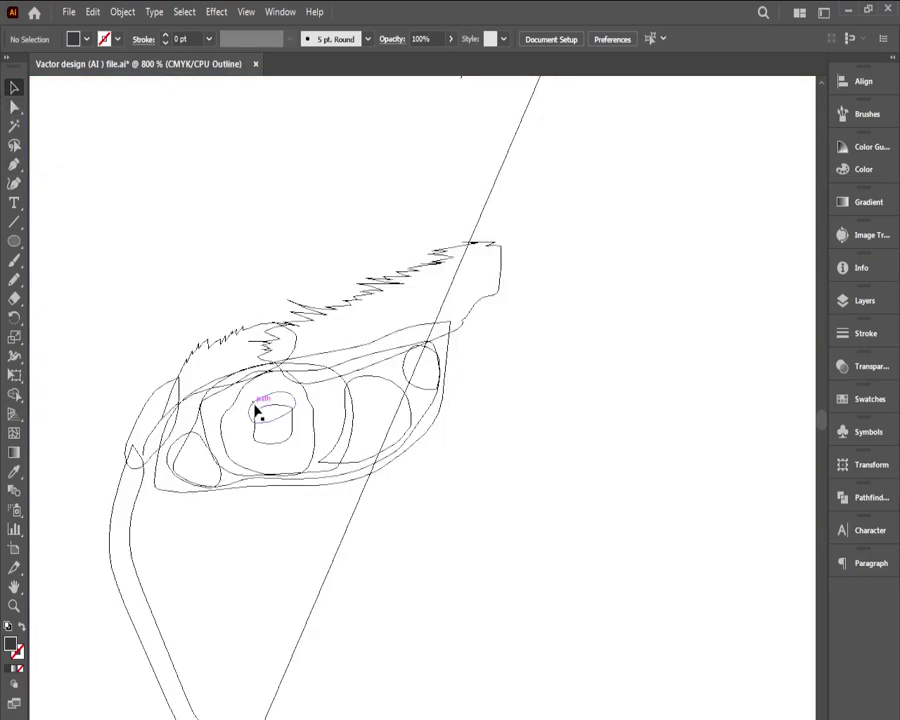
{"action": "left_click", "coordinate": [255, 411]}
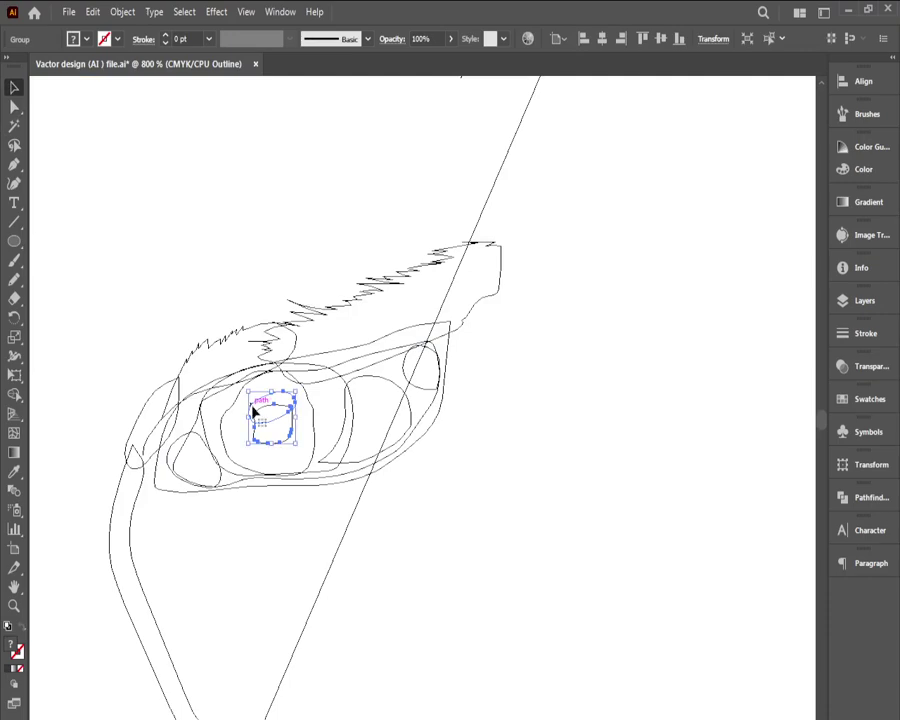
{"action": "key", "text": "ctrl+y"}
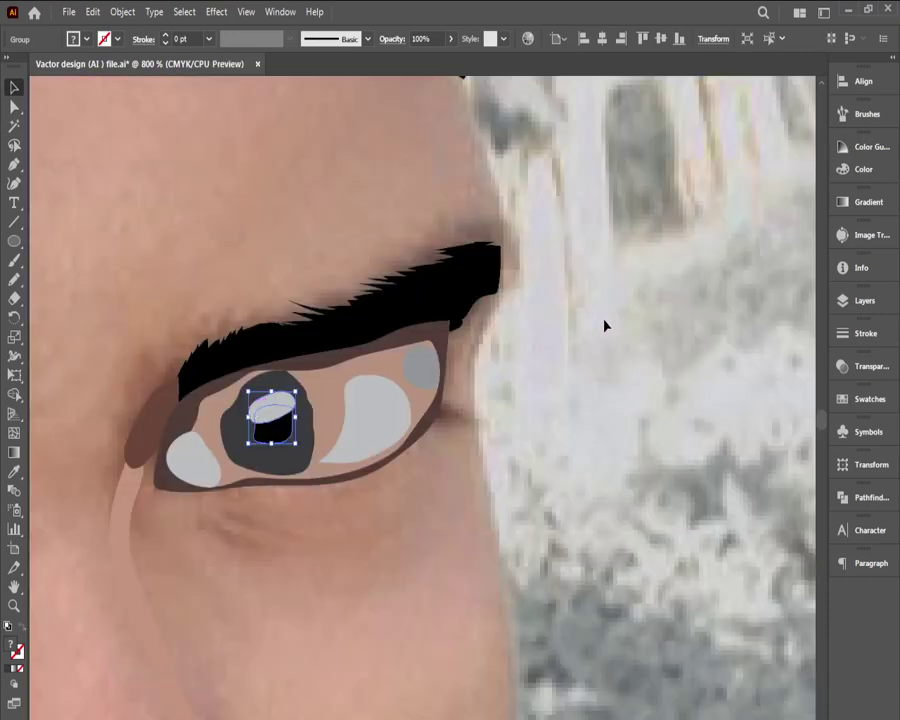
{"action": "left_click", "coordinate": [510, 408]}
Step: Examine the whole portrait and compare the iris shapes of both eyes
{"action": "left_click", "coordinate": [508, 408], "text": "ctrl+alt"}
{"action": "left_click", "coordinate": [508, 409], "text": "ctrl+alt"}
{"action": "left_click", "coordinate": [507, 411], "text": "ctrl+alt"}
{"action": "left_click", "coordinate": [506, 412], "text": "ctrl+alt"}
{"action": "left_click", "coordinate": [490, 418], "text": "ctrl+alt"}
{"action": "left_click", "coordinate": [464, 426], "text": "ctrl+alt"}
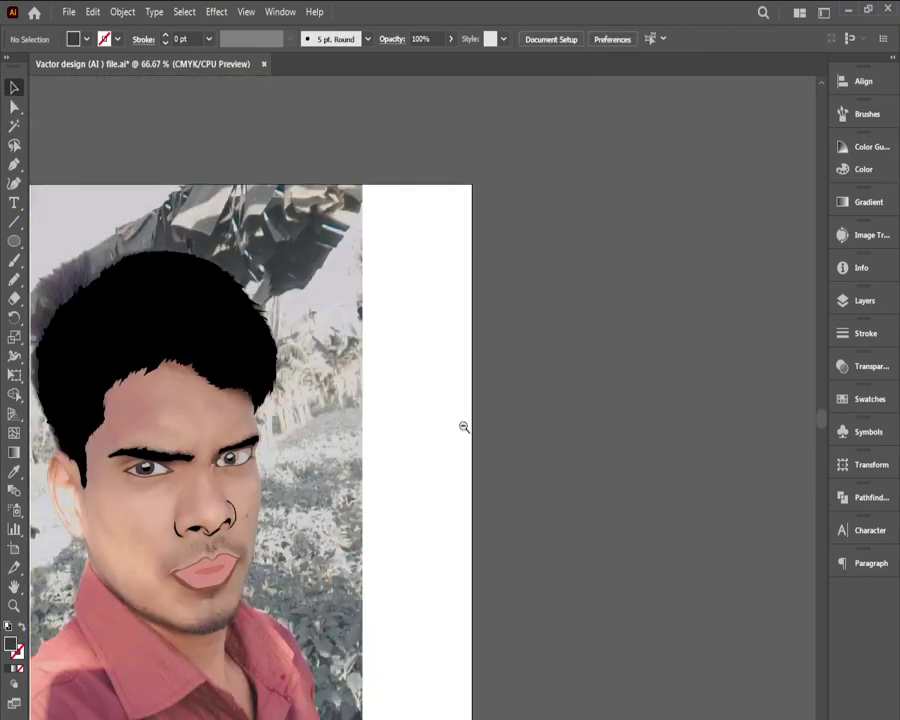
{"action": "left_click_drag", "start_coordinate": [385, 474], "coordinate": [504, 460]}
{"action": "scroll", "coordinate": [411, 445], "scroll_direction": "up", "scroll_amount": 4}
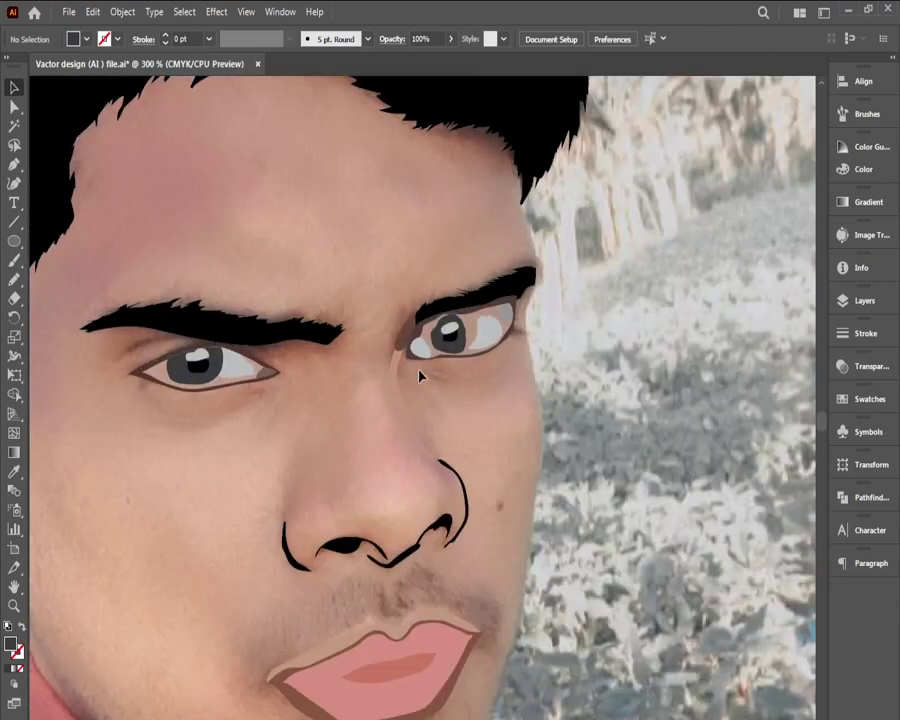
{"action": "scroll", "coordinate": [420, 375], "scroll_direction": "up", "scroll_amount": 1}
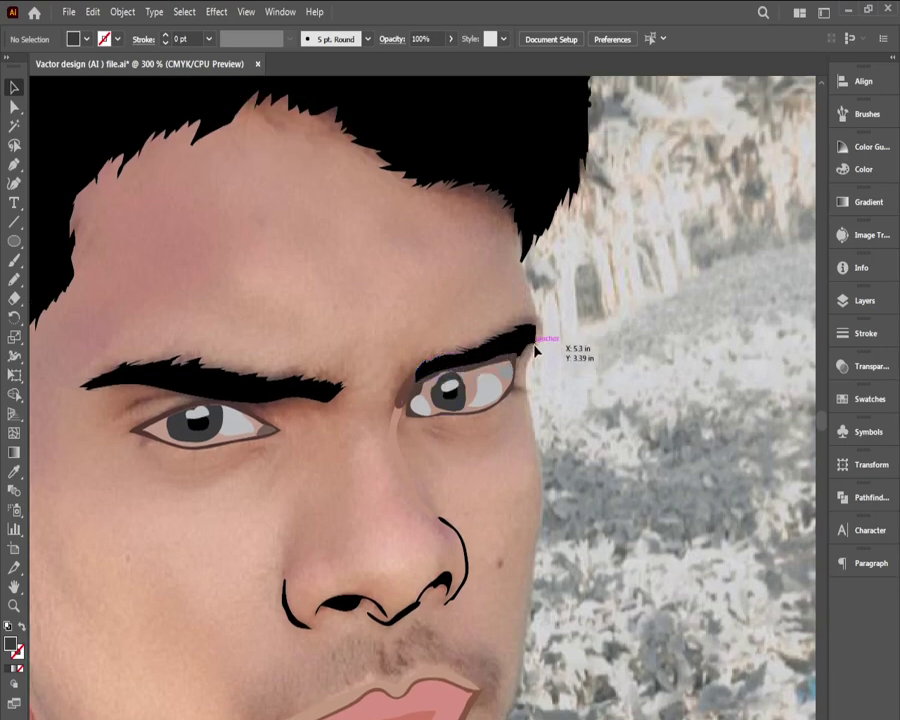
Step: Delete the second eye's uneven iris and draw a smoother closed outline around the pupil with the Pencil tool, reaching the upper lid
{"action": "left_click", "coordinate": [457, 408]}
{"action": "key", "text": "Delete"}
{"action": "left_click", "coordinate": [449, 400], "text": "ctrl"}
{"action": "left_click", "coordinate": [424, 428], "text": "ctrl"}
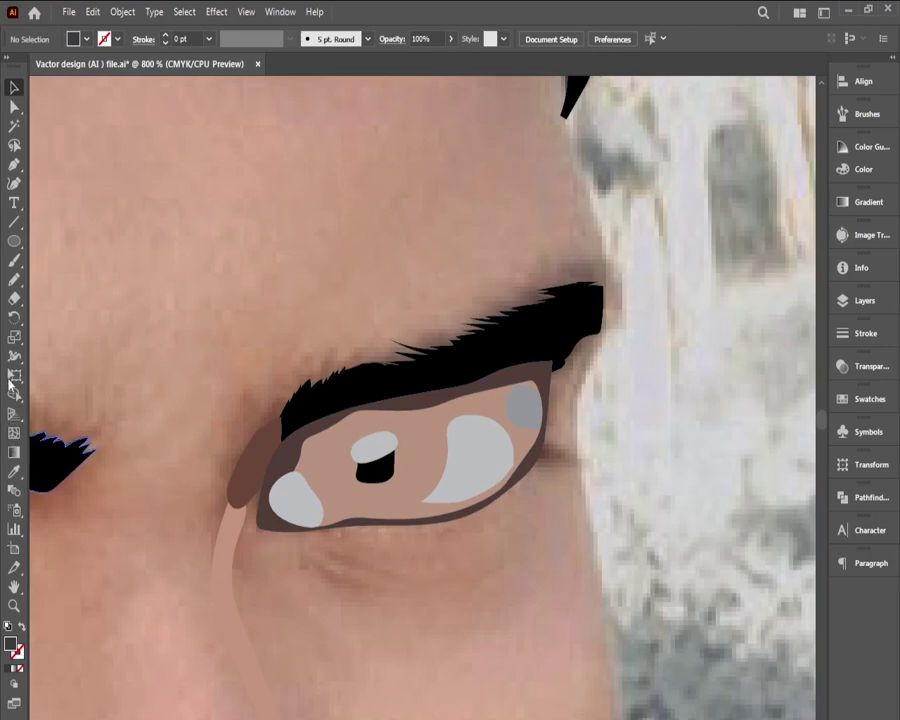
{"action": "left_click", "coordinate": [14, 279]}
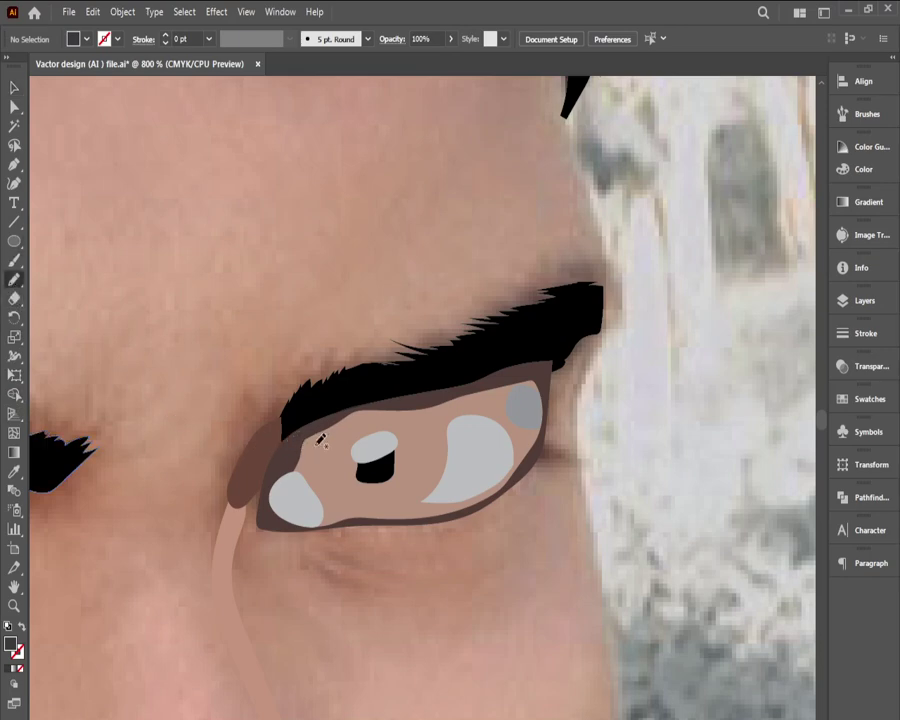
{"action": "mouse_move", "coordinate": [318, 436]}
{"action": "left_mouse_down"}
{"action": "mouse_move", "coordinate": [344, 480]}
{"action": "mouse_move", "coordinate": [376, 492]}
{"action": "mouse_move", "coordinate": [419, 470]}
{"action": "mouse_move", "coordinate": [440, 410]}
{"action": "mouse_move", "coordinate": [400, 396]}
{"action": "mouse_move", "coordinate": [327, 413]}
{"action": "mouse_move", "coordinate": [322, 462]}
{"action": "mouse_move", "coordinate": [345, 487]}
{"action": "left_mouse_up"}
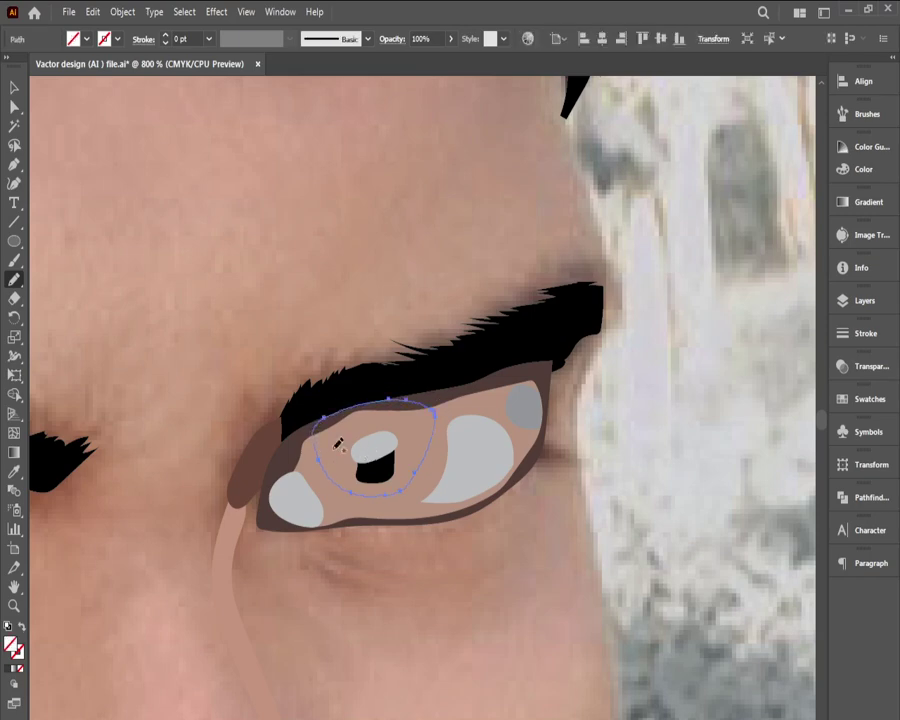
Step: Fill the redrawn iris outline with the dark grey sampled from the first eye's iris
{"action": "left_click_drag", "start_coordinate": [169, 470], "coordinate": [671, 332]}
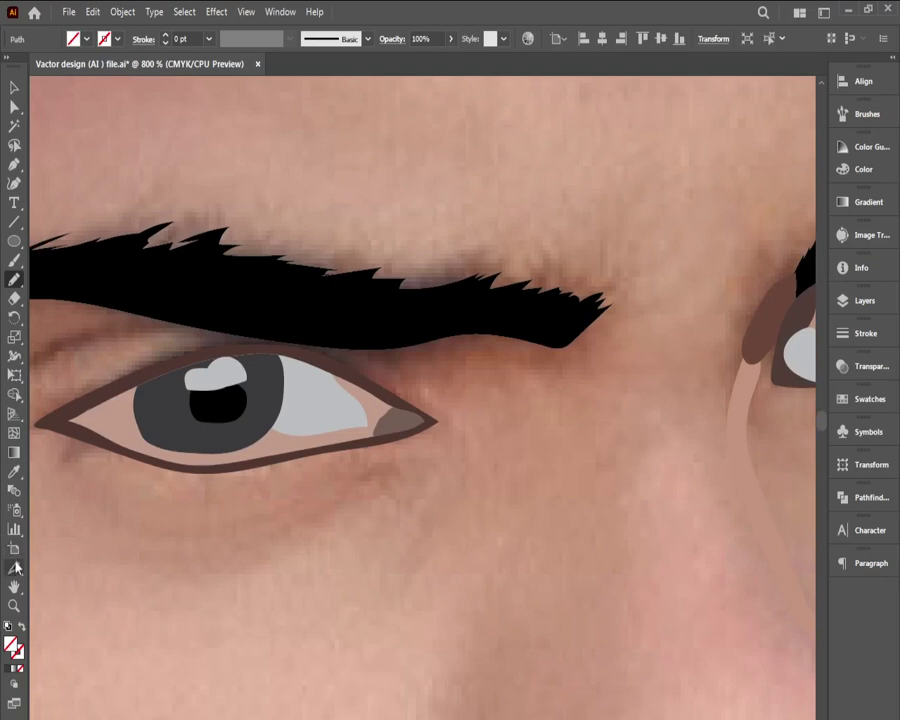
{"action": "left_click", "coordinate": [13, 475]}
{"action": "left_click", "coordinate": [150, 425]}
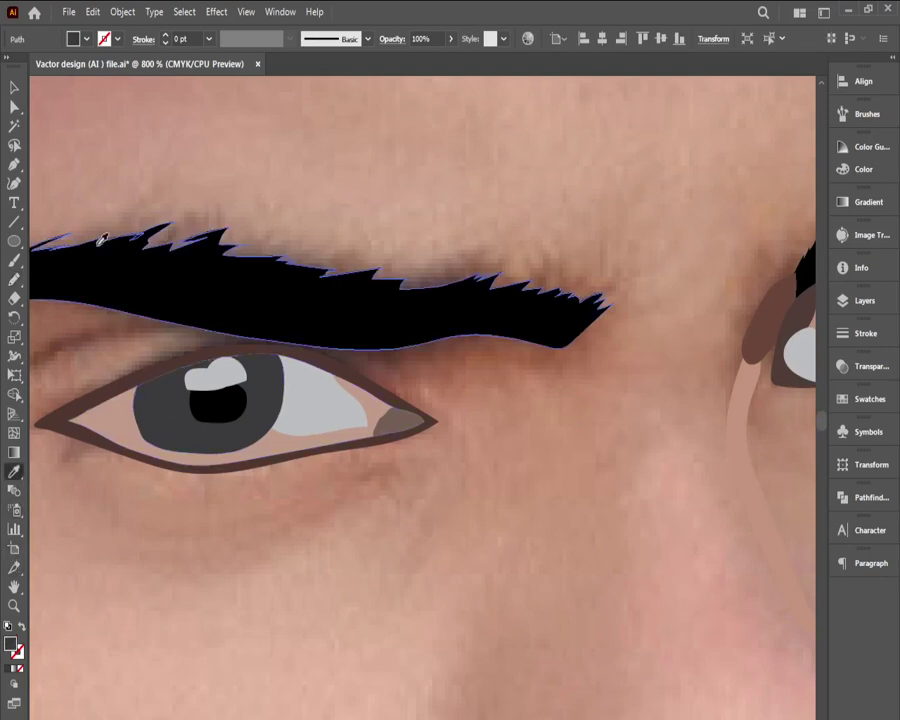
{"action": "left_click", "coordinate": [14, 88]}
{"action": "left_click_drag", "start_coordinate": [489, 192], "coordinate": [174, 207]}
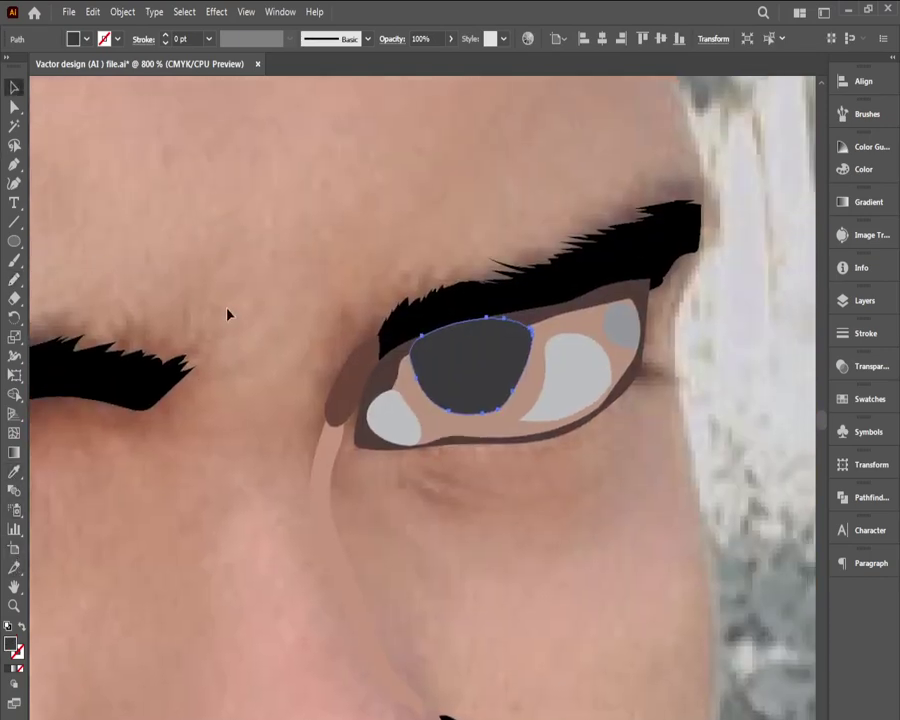
Step: Nudge the second eye's redrawn iris slightly down from the upper lid
{"action": "left_click", "coordinate": [446, 394], "text": "ctrl+alt"}
{"action": "left_click", "coordinate": [450, 397], "text": "ctrl+alt"}
{"action": "left_click", "coordinate": [450, 397], "text": "ctrl+alt"}
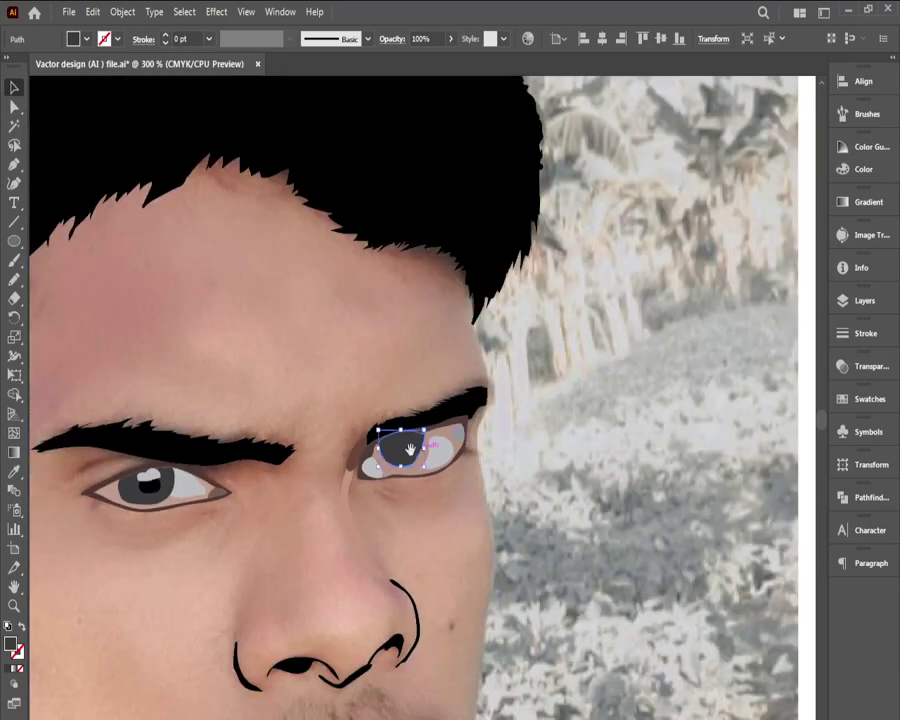
{"action": "left_click_drag", "start_coordinate": [410, 452], "coordinate": [472, 450]}
{"action": "left_click", "coordinate": [462, 456], "text": "ctrl"}
{"action": "left_click", "coordinate": [463, 457], "text": "ctrl"}
{"action": "left_click", "coordinate": [464, 456], "text": "ctrl"}
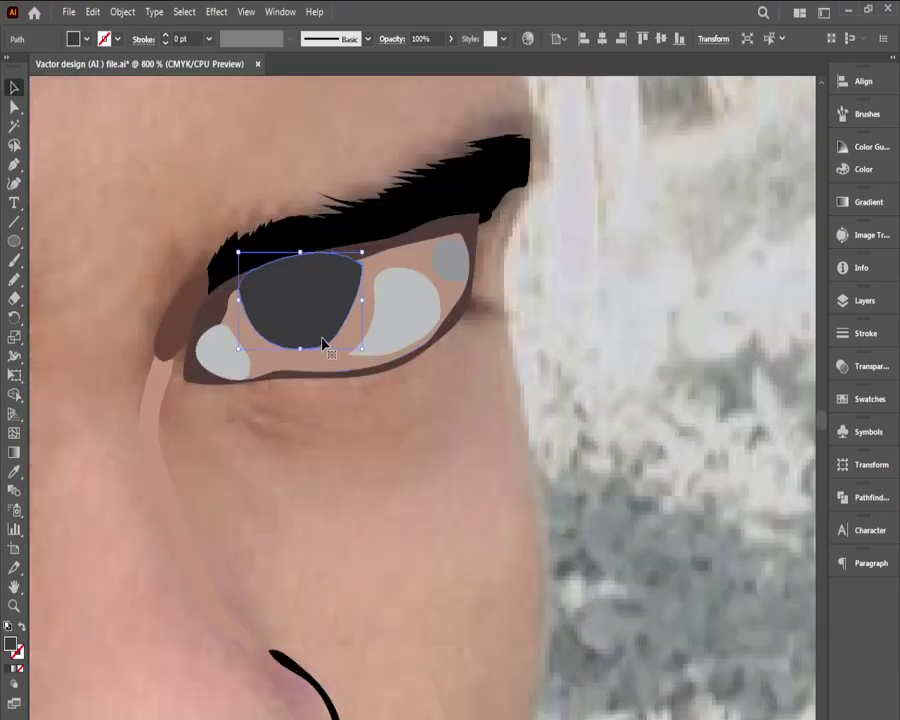
{"action": "key", "text": "Down"}
{"action": "key", "text": "Down"}
{"action": "key", "text": "Down"}
{"action": "key", "text": "Down"}
{"action": "key", "text": "Up"}
{"action": "key", "text": "Up"}
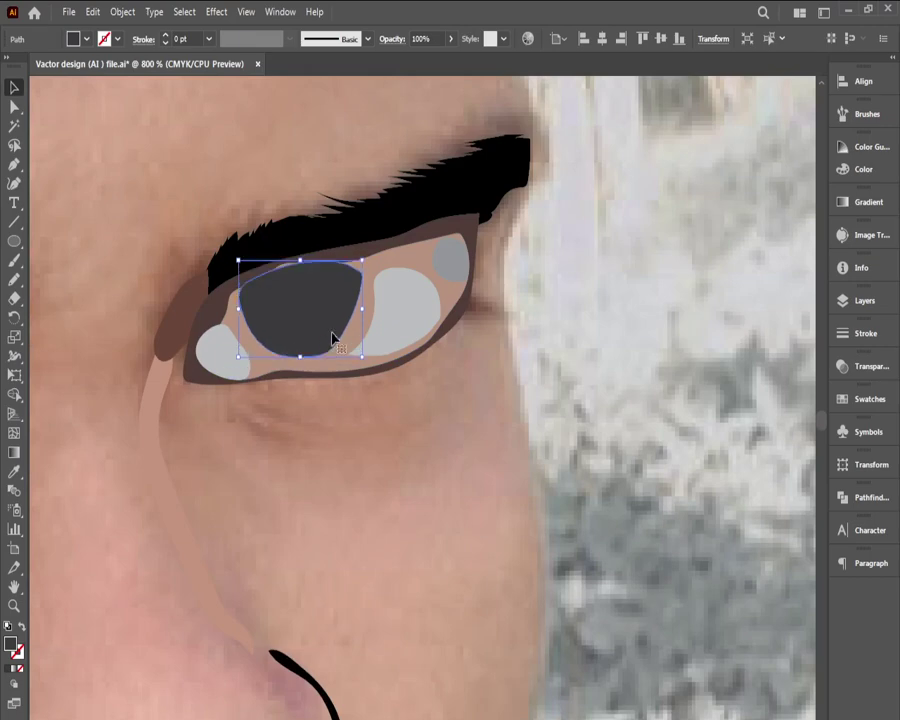
Step: Select the hidden pupil and reflection group in outline view, bring it in front of the iris and deselect it
{"action": "left_click", "coordinate": [245, 180]}
{"action": "key", "text": "ctrl+y"}
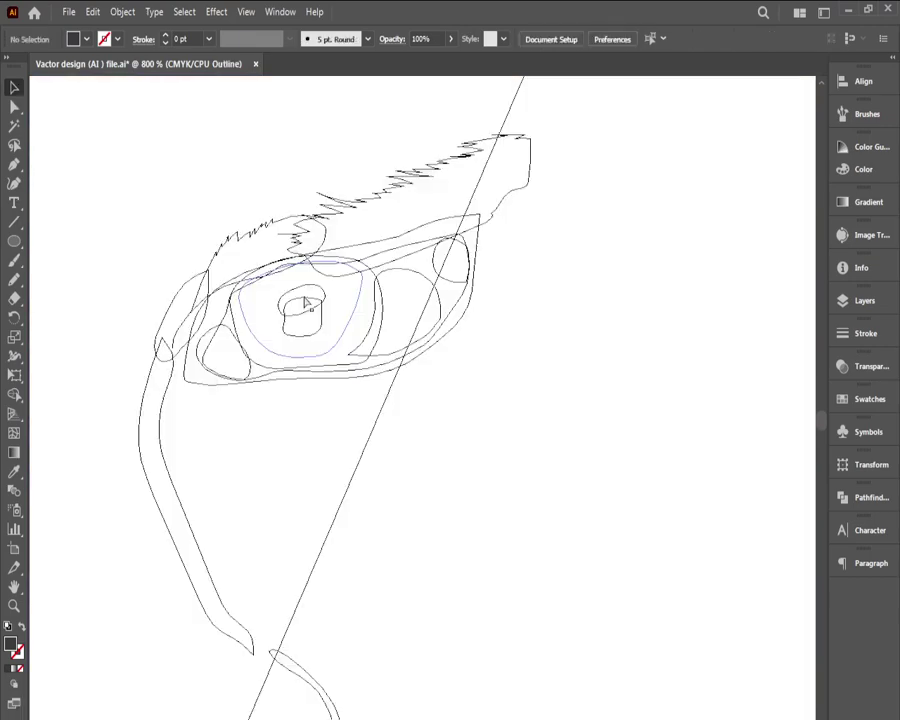
{"action": "left_click", "coordinate": [307, 315]}
{"action": "key", "text": "a"}
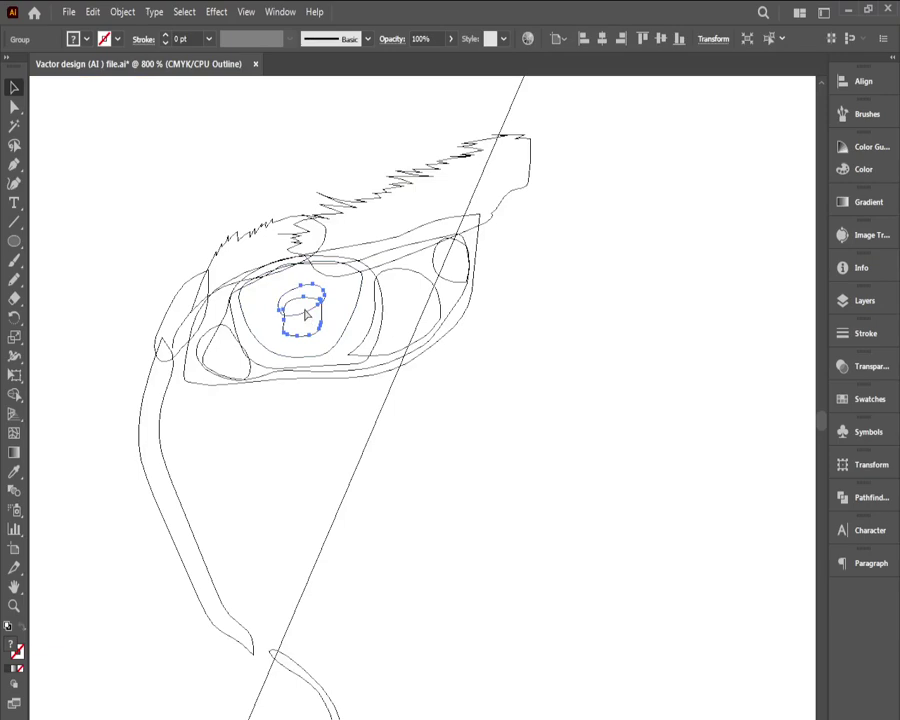
{"action": "key", "text": "ctrl"}
{"action": "key", "text": "ctrl+y"}
{"action": "left_click", "coordinate": [476, 362]}
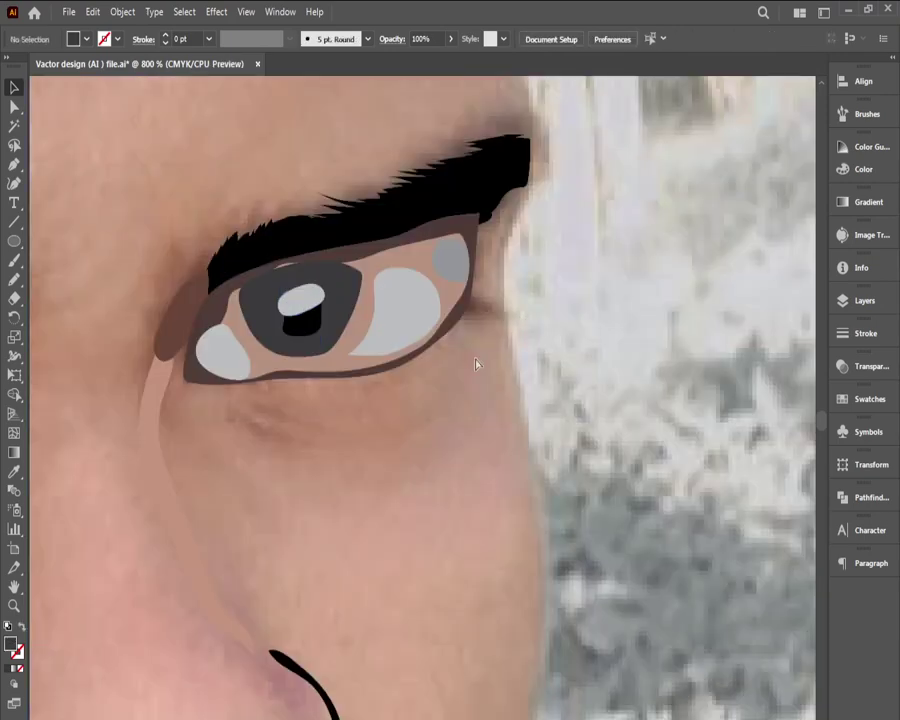
Step: Examine the whole portrait to compare the second eye's new iris and pupil with the first eye
{"action": "left_click", "coordinate": [371, 356], "text": "ctrl+alt"}
{"action": "left_click", "coordinate": [374, 363], "text": "ctrl+alt"}
{"action": "left_click", "coordinate": [389, 428], "text": "ctrl+alt"}
{"action": "left_click", "coordinate": [391, 431], "text": "ctrl+alt"}
{"action": "left_click", "coordinate": [395, 438], "text": "ctrl+alt"}
{"action": "left_click", "coordinate": [396, 440], "text": "ctrl+alt"}
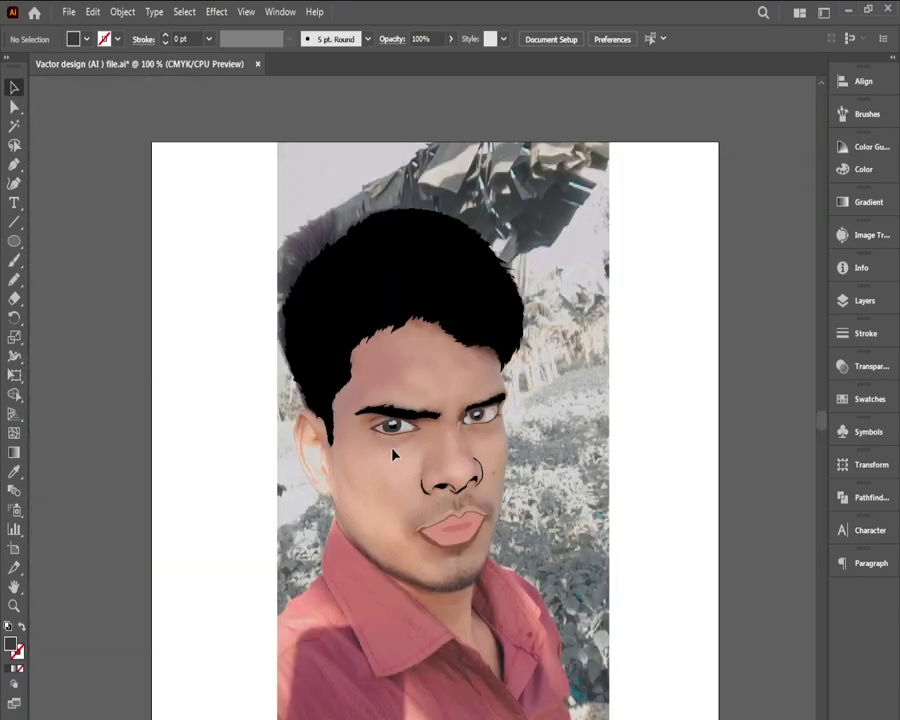
Step: Stretch the second eye's iris slightly upward so its upper edge sits closer to the lid, and deselect it
{"action": "left_click", "coordinate": [456, 394], "text": "ctrl"}
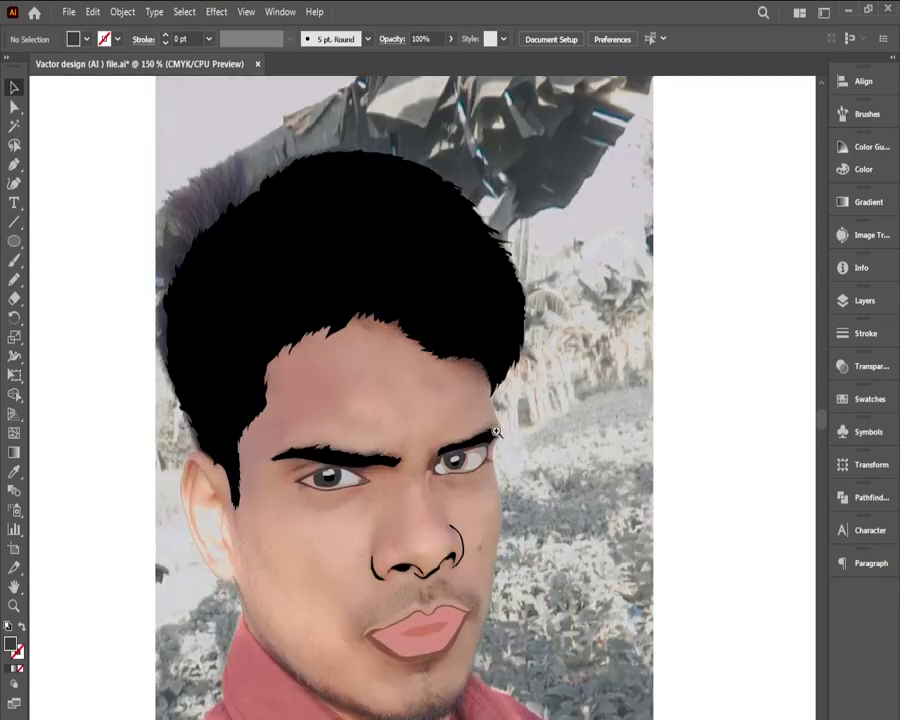
{"action": "left_click", "coordinate": [499, 439], "text": "ctrl"}
{"action": "left_click", "coordinate": [467, 455], "text": "ctrl"}
{"action": "left_click", "coordinate": [406, 457], "text": "ctrl"}
{"action": "left_click", "coordinate": [300, 446], "text": "ctrl"}
{"action": "left_click_drag", "start_coordinate": [283, 448], "coordinate": [442, 532]}
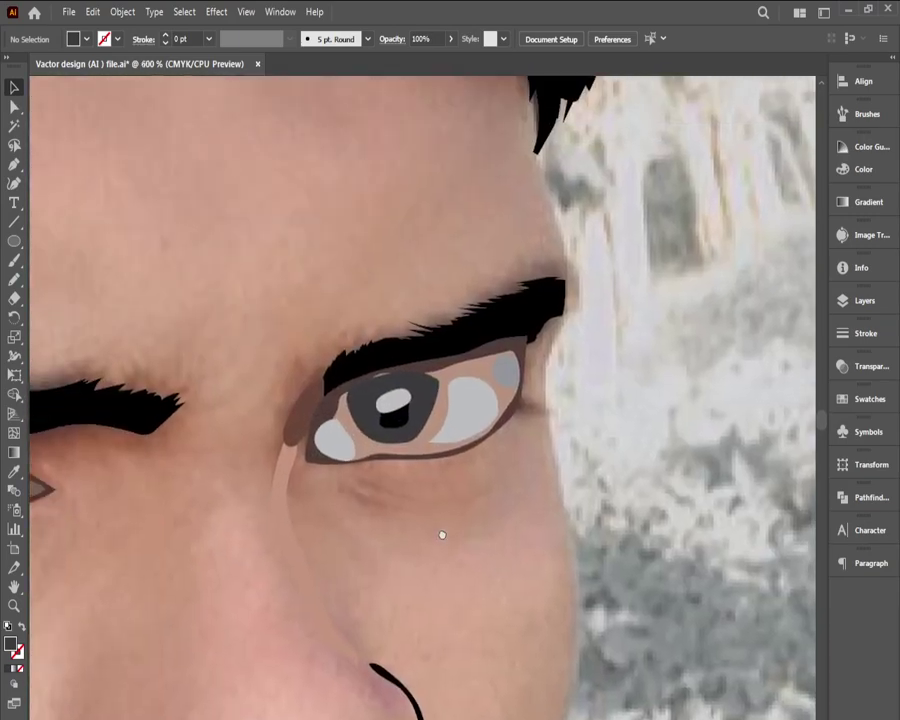
{"action": "left_click", "coordinate": [405, 446]}
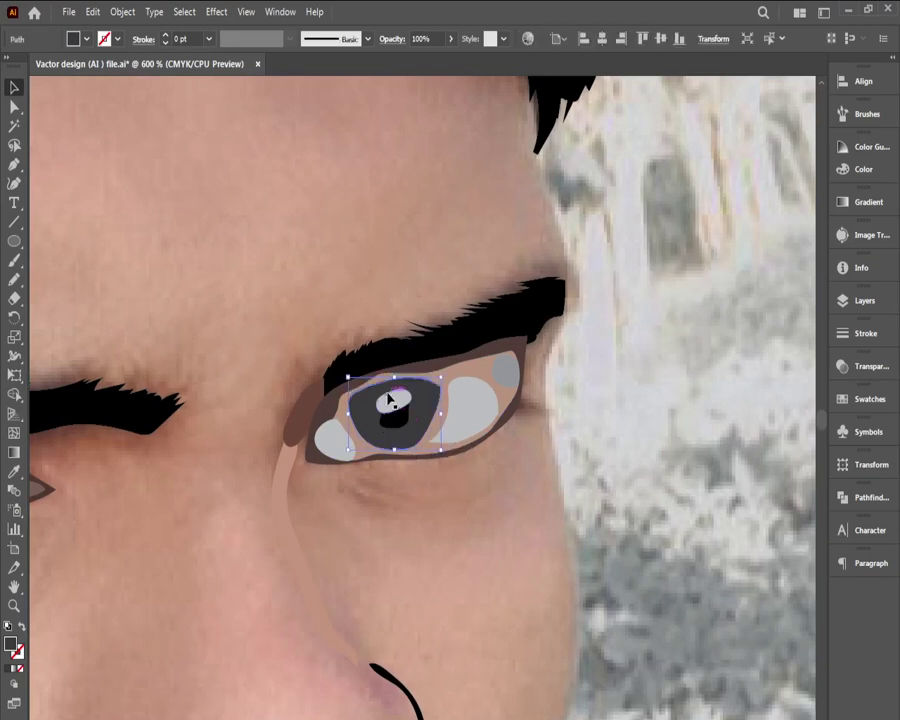
{"action": "left_click_drag", "start_coordinate": [395, 378], "coordinate": [394, 371]}
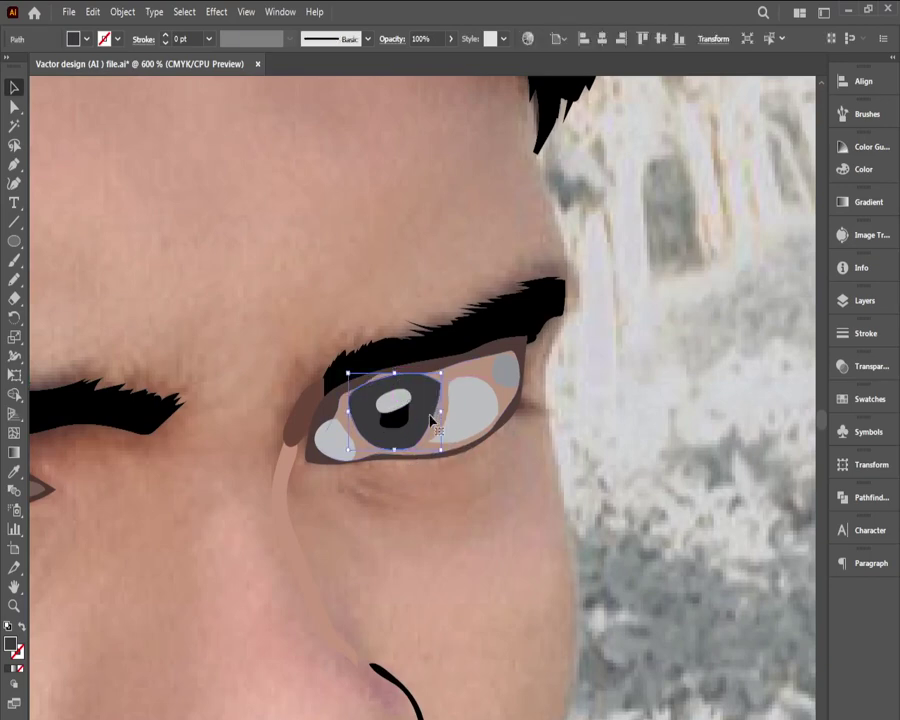
{"action": "left_click", "coordinate": [657, 390]}
Step: Review the full artboard and save the document
{"action": "left_click", "coordinate": [512, 448], "text": "ctrl+alt"}
{"action": "left_click", "coordinate": [512, 448], "text": "ctrl+alt"}
{"action": "left_click", "coordinate": [512, 448], "text": "ctrl+alt"}
{"action": "left_click", "coordinate": [512, 449], "text": "ctrl+alt"}
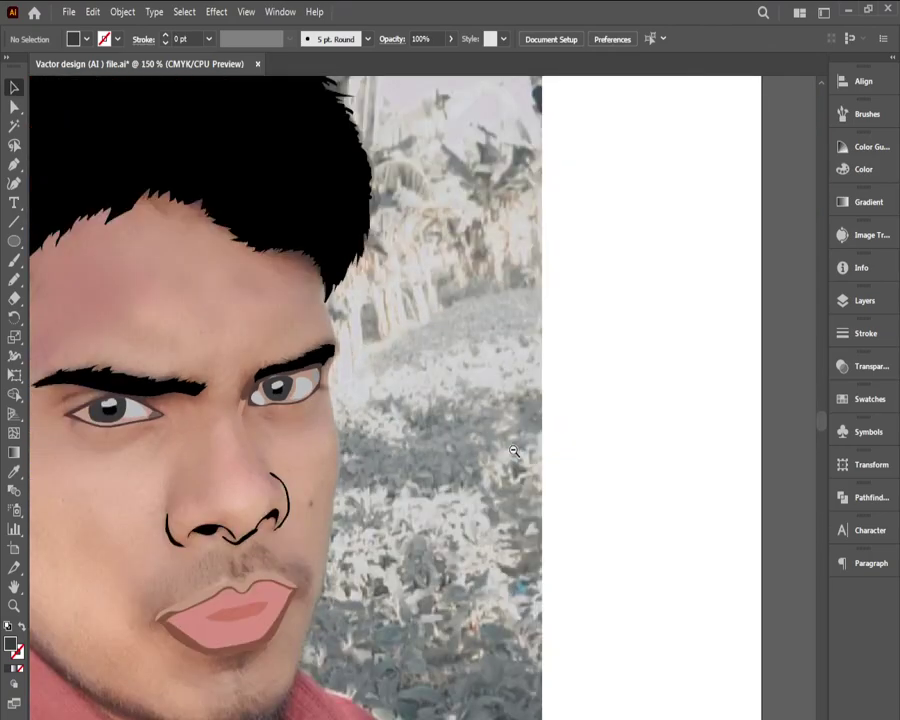
{"action": "left_click", "coordinate": [513, 450], "text": "ctrl+alt"}
{"action": "left_click", "coordinate": [513, 450], "text": "ctrl+alt"}
{"action": "scroll", "coordinate": [513, 449], "scroll_direction": "down", "scroll_amount": 1}
{"action": "scroll", "coordinate": [446, 475], "scroll_direction": "left", "scroll_amount": 3}
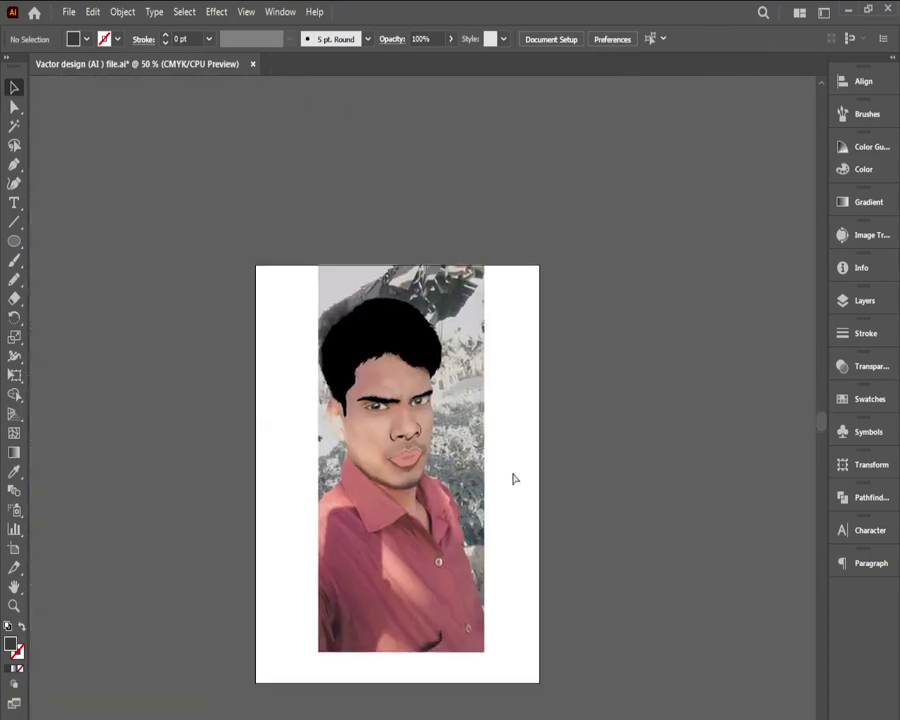
{"action": "key", "text": "ctrl+s"}
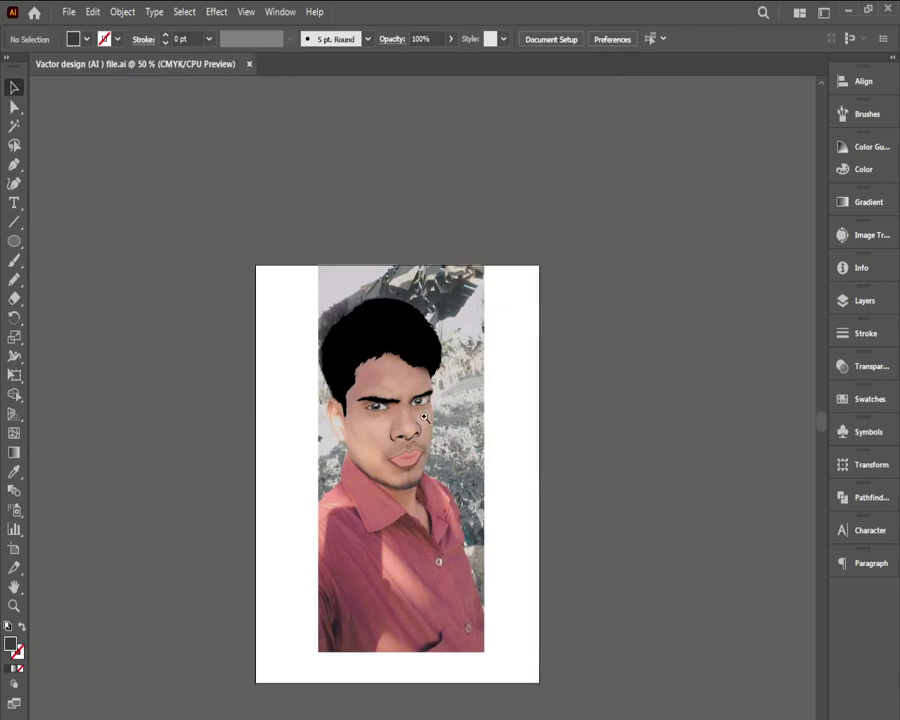
Step: Examine the traced eyes, eyebrows, nose and lips against the photo
{"action": "left_click", "coordinate": [425, 417], "text": "ctrl"}
{"action": "left_click", "coordinate": [425, 416], "text": "ctrl"}
{"action": "scroll", "coordinate": [424, 457], "scroll_direction": "left", "scroll_amount": 3}
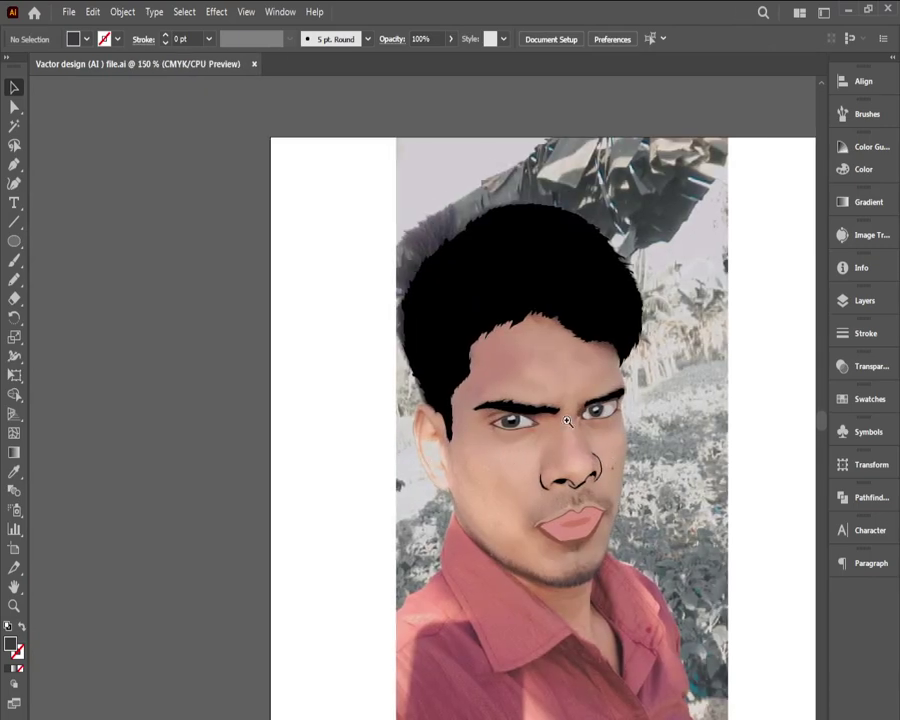
{"action": "left_click", "coordinate": [567, 421], "text": "ctrl"}
{"action": "left_click", "coordinate": [567, 421], "text": "ctrl"}
{"action": "left_click_drag", "start_coordinate": [232, 413], "coordinate": [470, 475]}
{"action": "left_click_drag", "start_coordinate": [538, 455], "coordinate": [665, 315]}
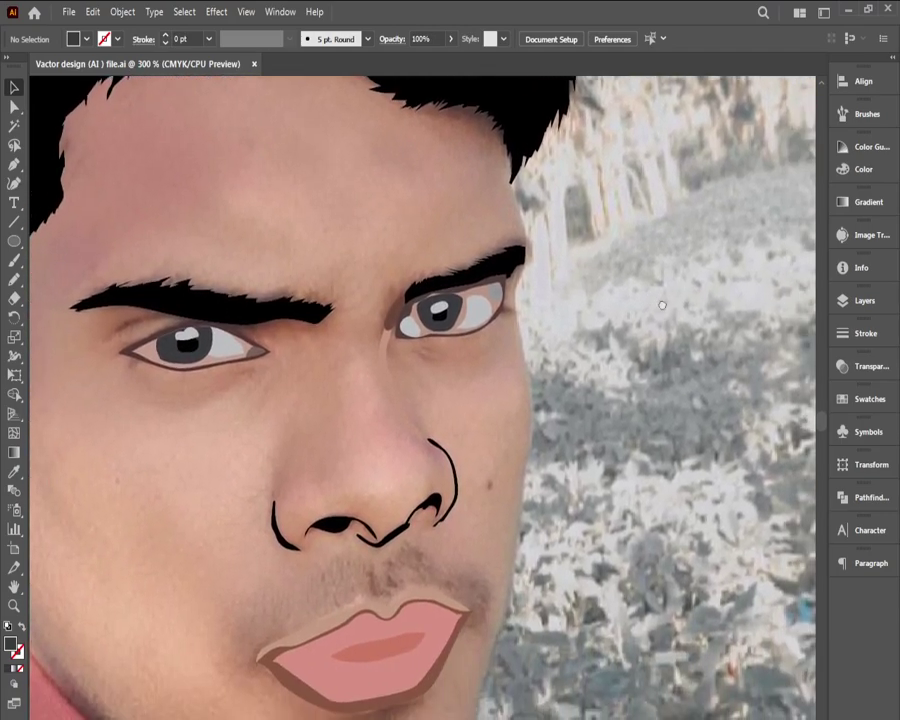
{"action": "scroll", "coordinate": [661, 301], "scroll_direction": "down", "scroll_amount": 2}
{"action": "left_click", "coordinate": [561, 460], "text": "ctrl+alt"}
{"action": "left_click", "coordinate": [561, 460], "text": "ctrl+alt"}
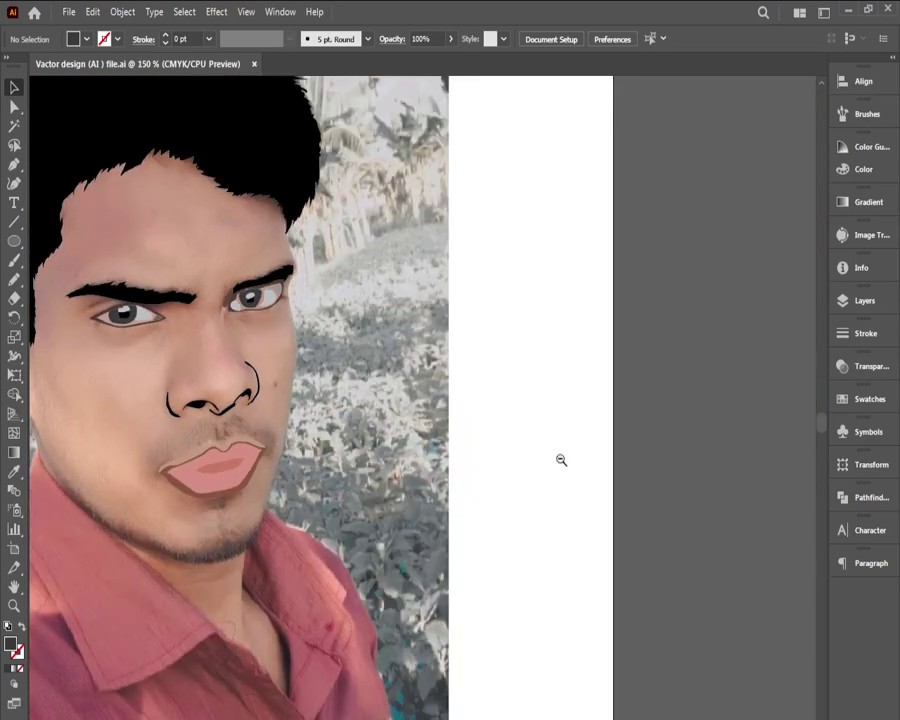
{"action": "left_click_drag", "start_coordinate": [234, 506], "coordinate": [414, 452]}
{"action": "left_click", "coordinate": [361, 448], "text": "ctrl"}
{"action": "left_click", "coordinate": [361, 448]}
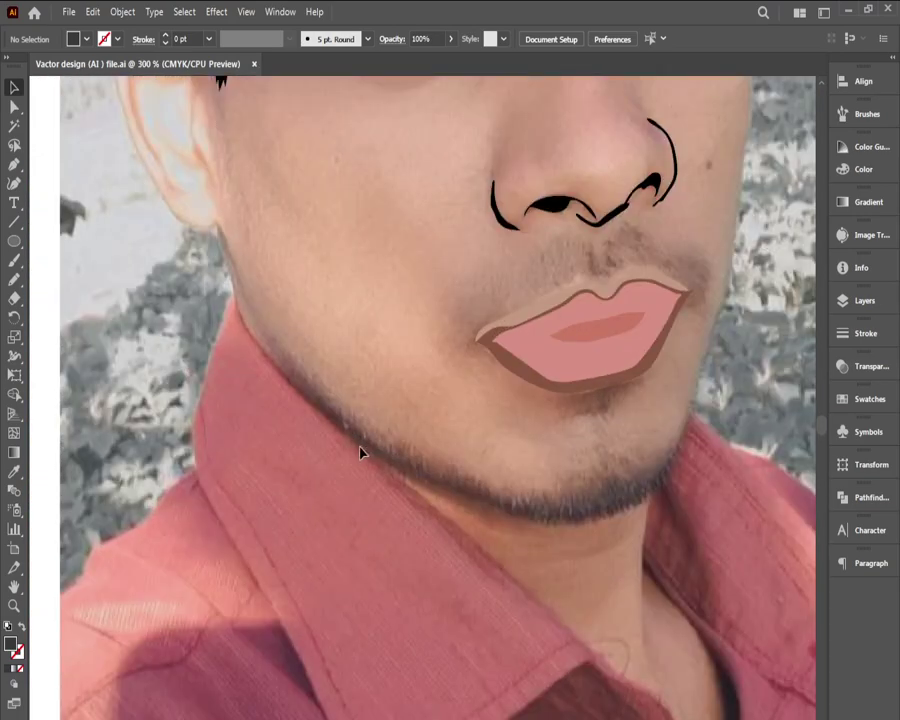
{"action": "right_click", "coordinate": [357, 433]}
{"action": "mouse_move", "coordinate": [470, 439]}
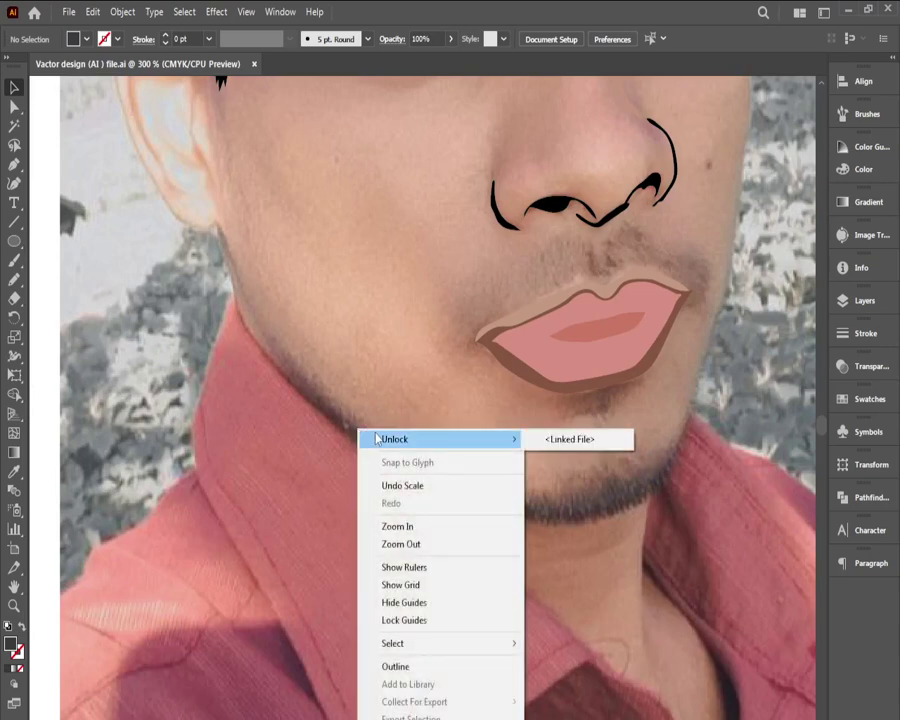
{"action": "left_click", "coordinate": [557, 443]}
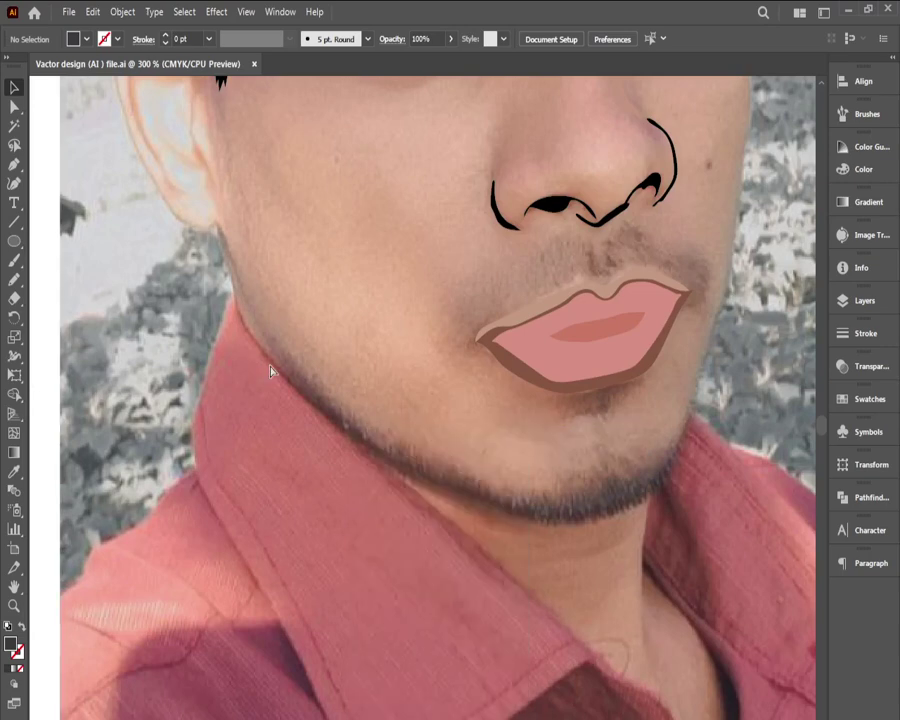
Step: Show all hidden objects, including the face skin shape and the moustache, and deselect them
{"action": "key", "text": "ctrl+alt+3"}
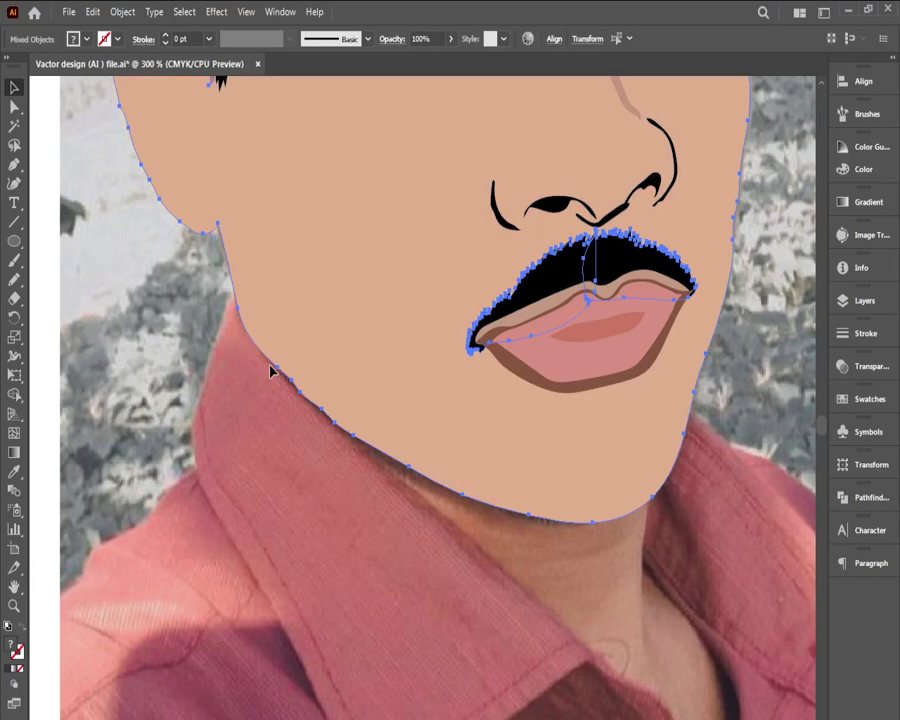
{"action": "key", "text": "ctrl+1"}
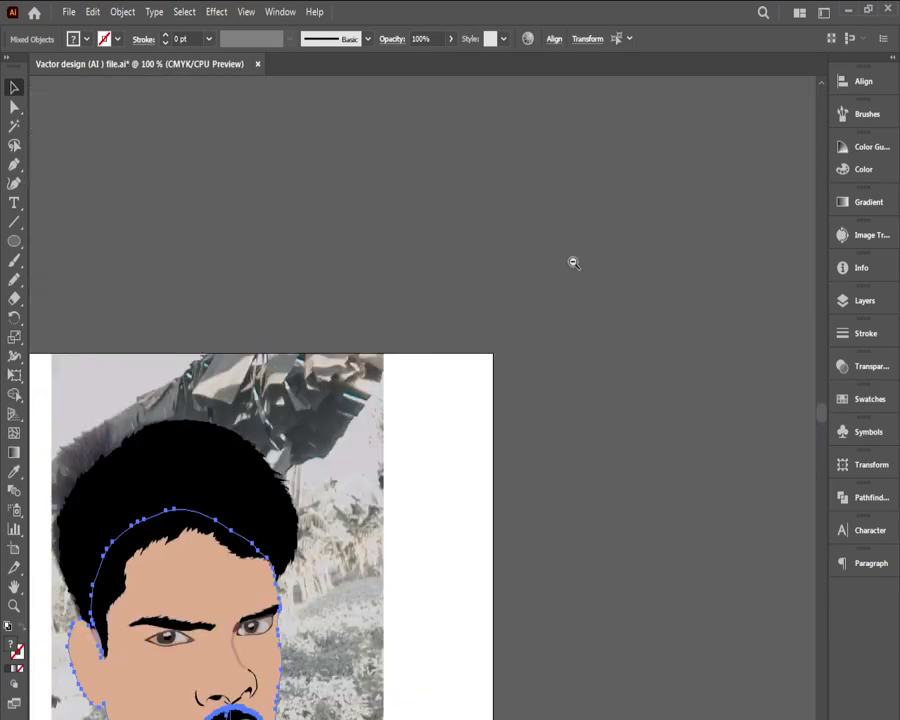
{"action": "left_click", "coordinate": [478, 557]}
{"action": "scroll", "coordinate": [478, 557], "scroll_direction": "down", "scroll_amount": 3}
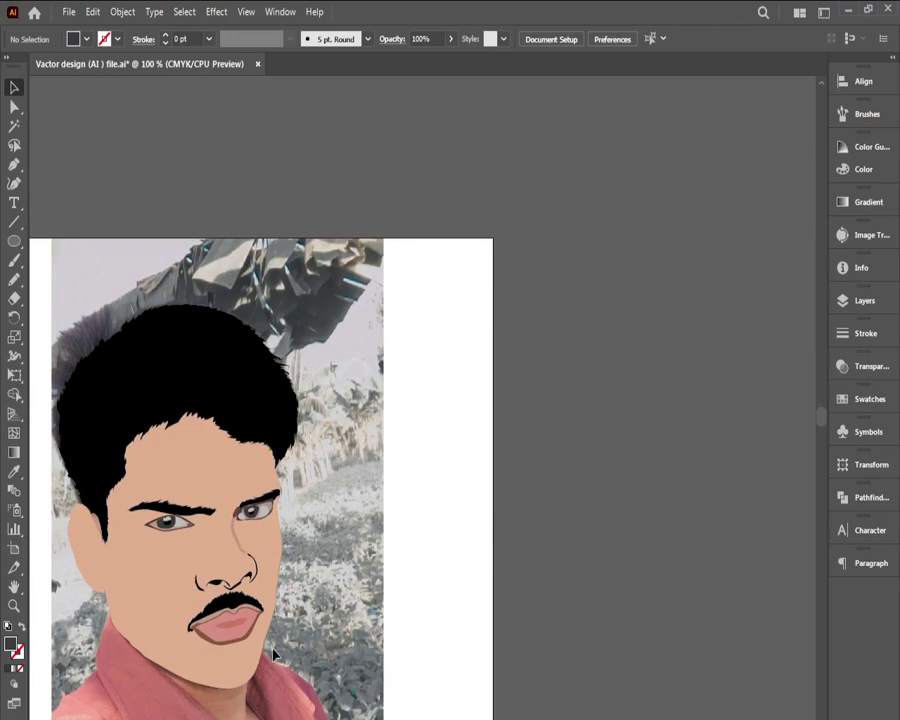
{"action": "scroll", "coordinate": [270, 660], "scroll_direction": "down", "scroll_amount": 2}
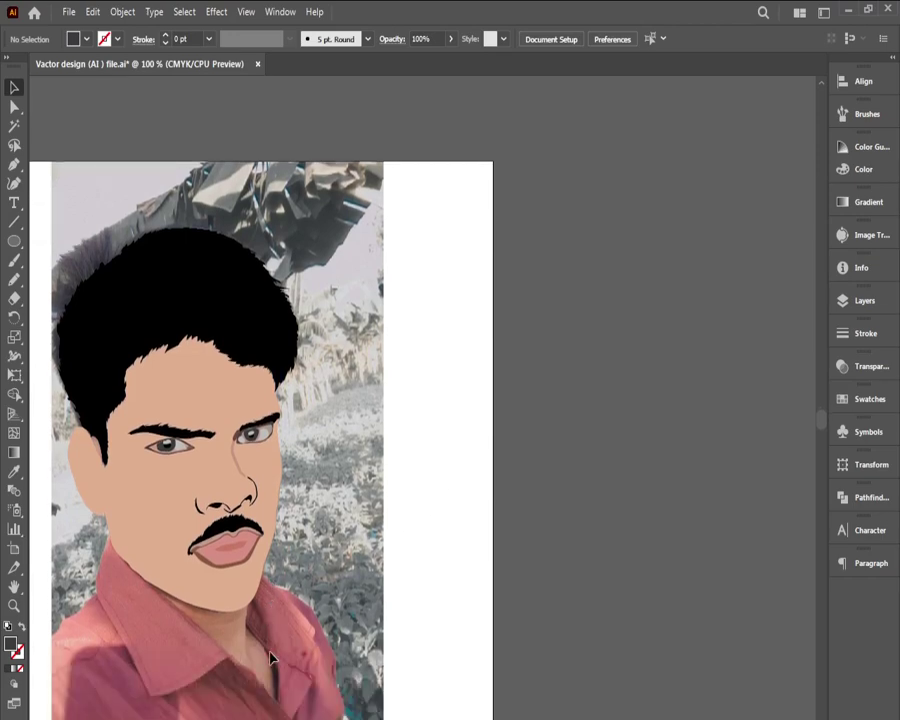
Step: Draw a small closed beard patch under the middle of the lower lip with the Pencil tool
{"action": "left_click", "coordinate": [253, 595], "text": "ctrl"}
{"action": "left_click", "coordinate": [253, 595], "text": "ctrl"}
{"action": "left_click_drag", "start_coordinate": [253, 595], "coordinate": [163, 572]}
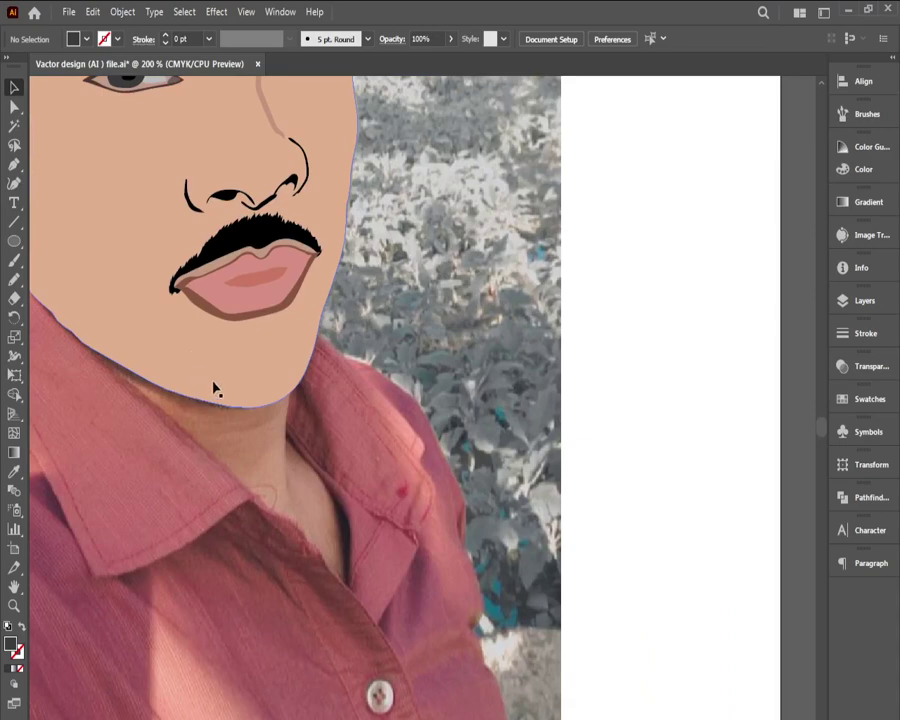
{"action": "key", "text": "ctrl+equal"}
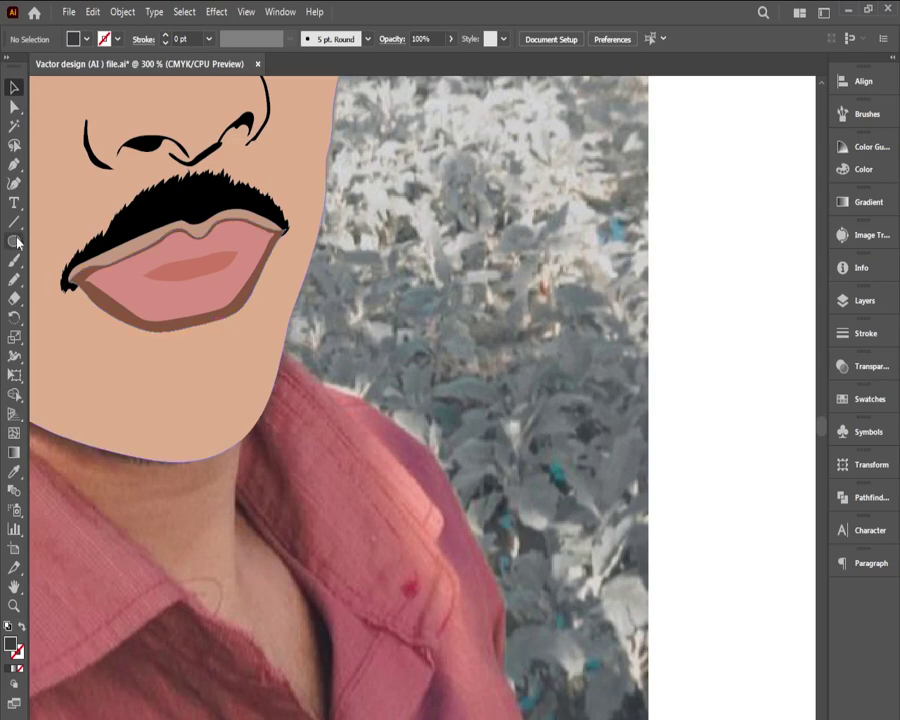
{"action": "left_click_drag", "start_coordinate": [14, 241], "coordinate": [52, 281]}
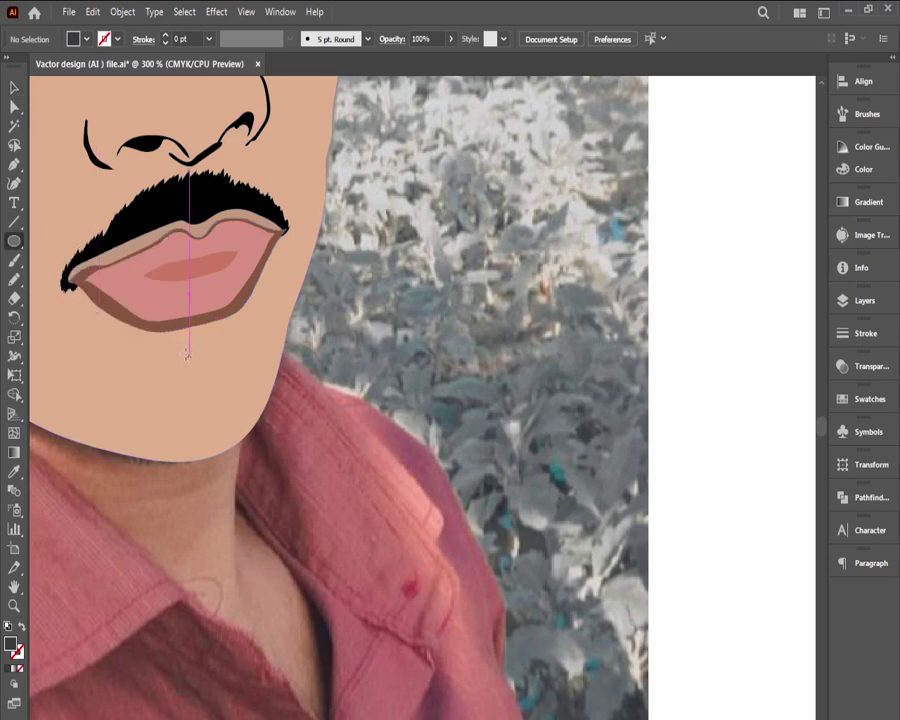
{"action": "left_click", "coordinate": [14, 281]}
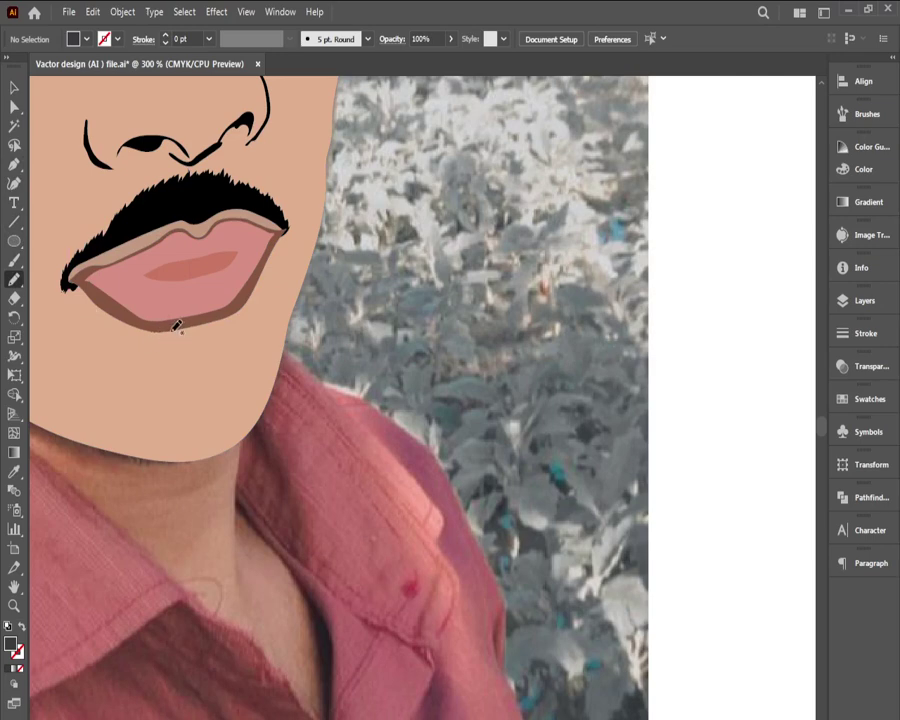
{"action": "mouse_move", "coordinate": [173, 334]}
{"action": "left_mouse_down"}
{"action": "mouse_move", "coordinate": [181, 371]}
{"action": "mouse_move", "coordinate": [204, 365]}
{"action": "mouse_move", "coordinate": [220, 316]}
{"action": "left_mouse_up"}
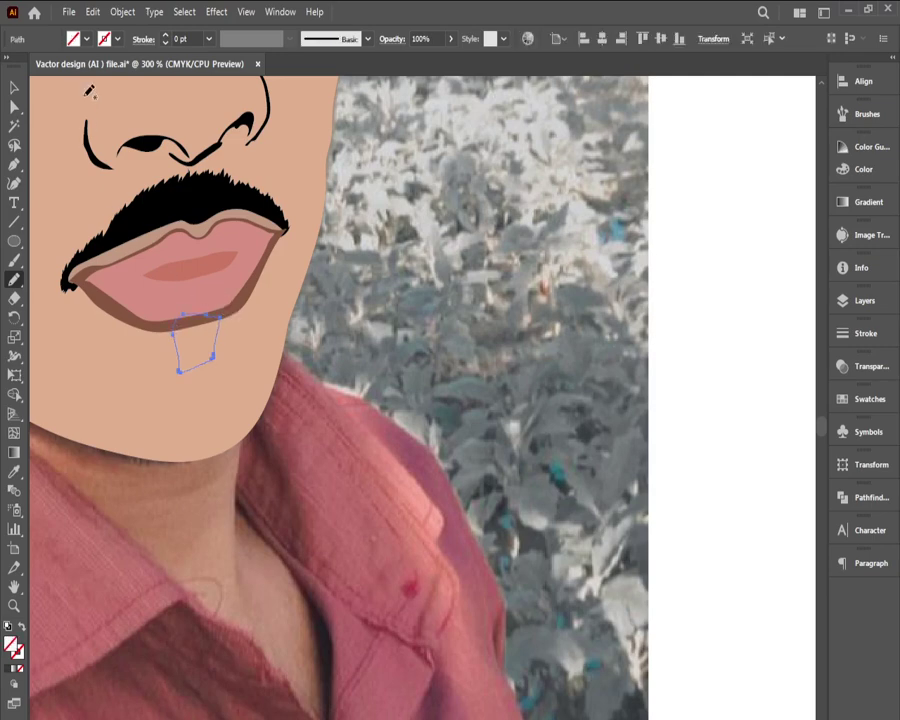
Step: Fill the beard patch under the lower lip with black
{"action": "left_click", "coordinate": [72, 39]}
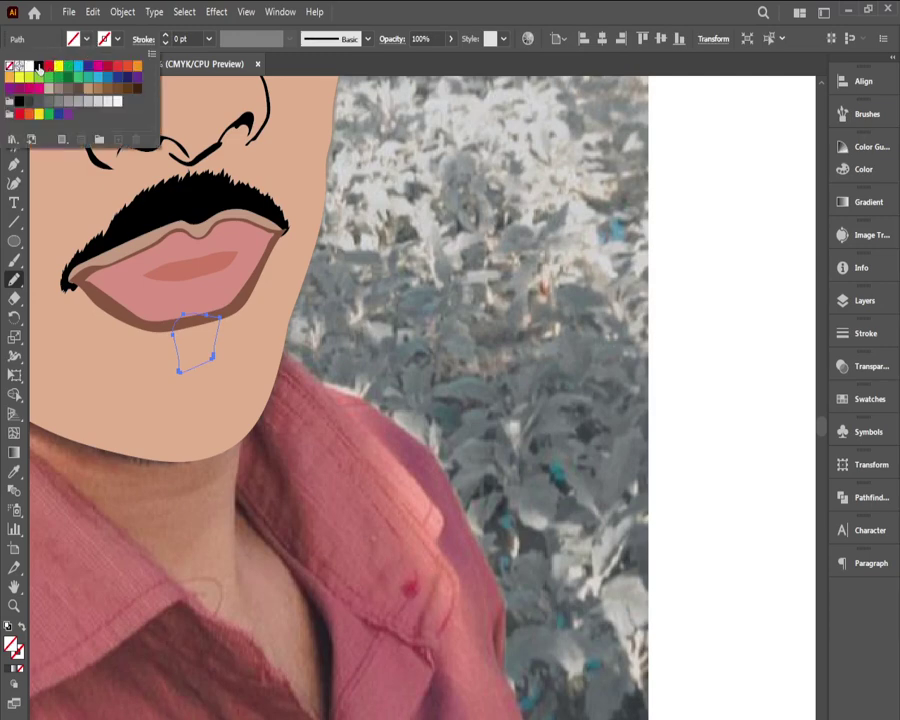
{"action": "left_click", "coordinate": [38, 67]}
{"action": "key", "text": "Escape"}
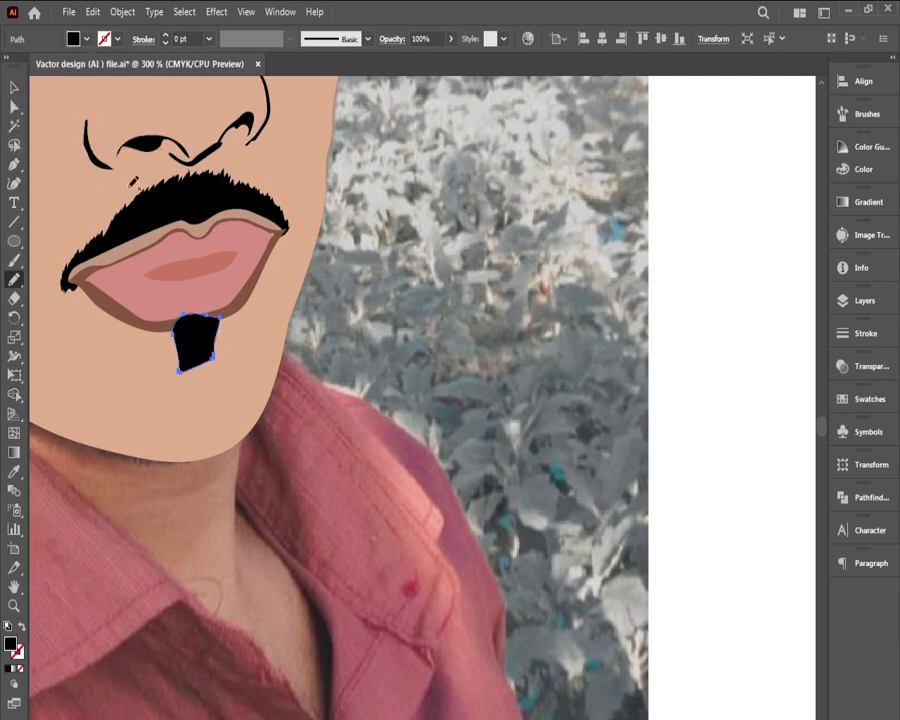
Step: Place the lips in front of the black beard patch so they cover its upper edge, and clear the selection
{"action": "left_click", "coordinate": [18, 92]}
{"action": "left_click", "coordinate": [192, 162]}
{"action": "left_click_drag", "start_coordinate": [239, 295], "coordinate": [243, 294]}
{"action": "key", "text": "ctrl+z"}
{"action": "left_click", "coordinate": [312, 340]}
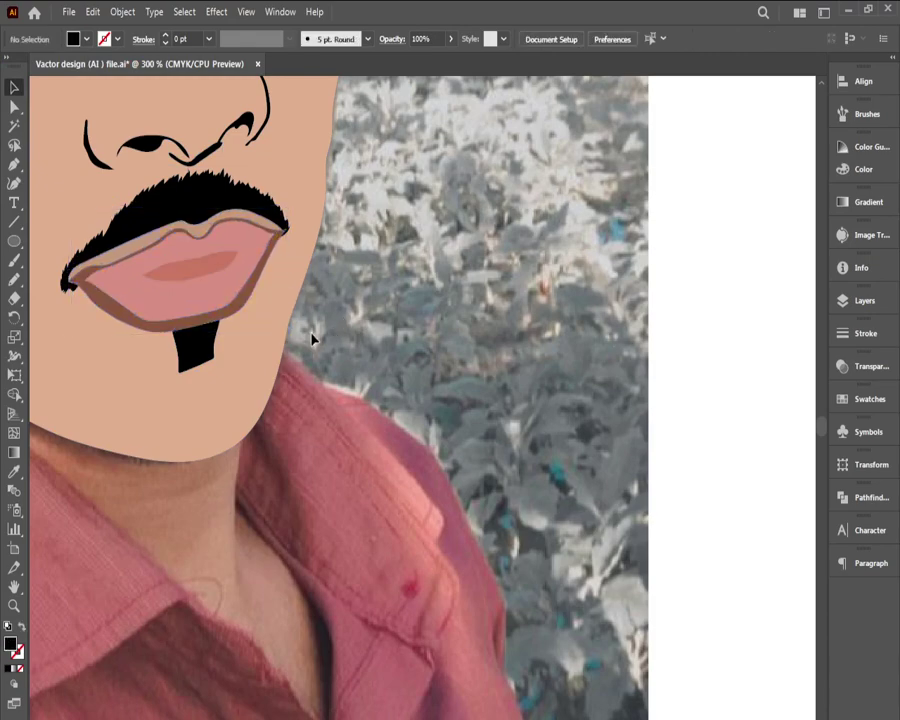
Step: Examine the whole portrait with the new beard patch, and inspect the chin, neck and shirt collar up close
{"action": "left_click", "coordinate": [228, 344], "text": "ctrl+alt"}
{"action": "left_click", "coordinate": [228, 344], "text": "ctrl+alt"}
{"action": "left_click", "coordinate": [228, 344], "text": "ctrl+alt"}
{"action": "left_click", "coordinate": [228, 344], "text": "ctrl+alt"}
{"action": "left_click_drag", "start_coordinate": [466, 424], "coordinate": [85, 315]}
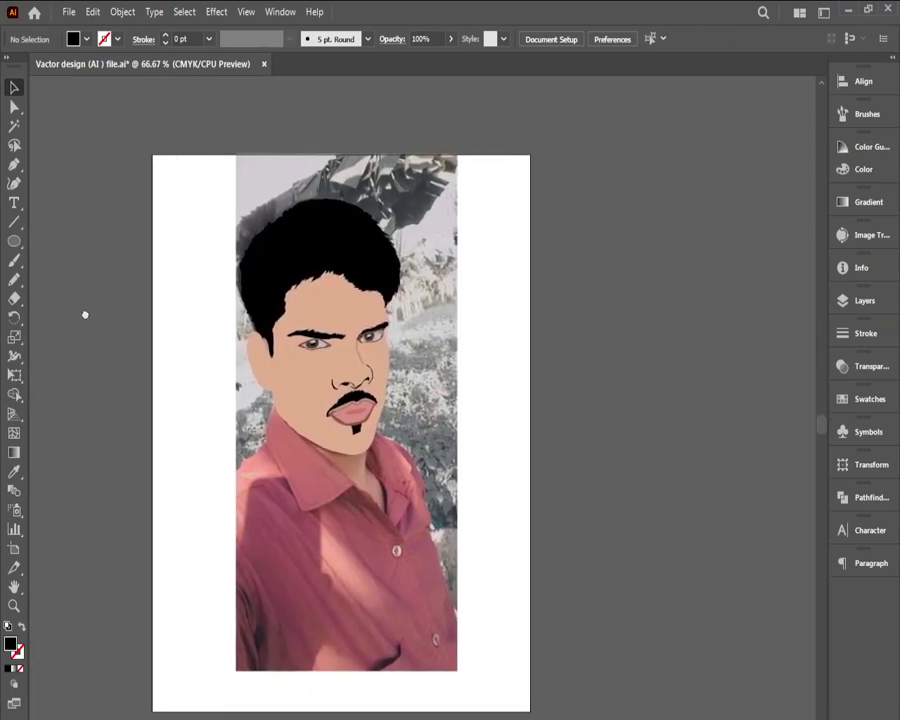
{"action": "key", "text": "ctrl+plus"}
{"action": "key", "text": "ctrl+plus"}
{"action": "key", "text": "ctrl+plus"}
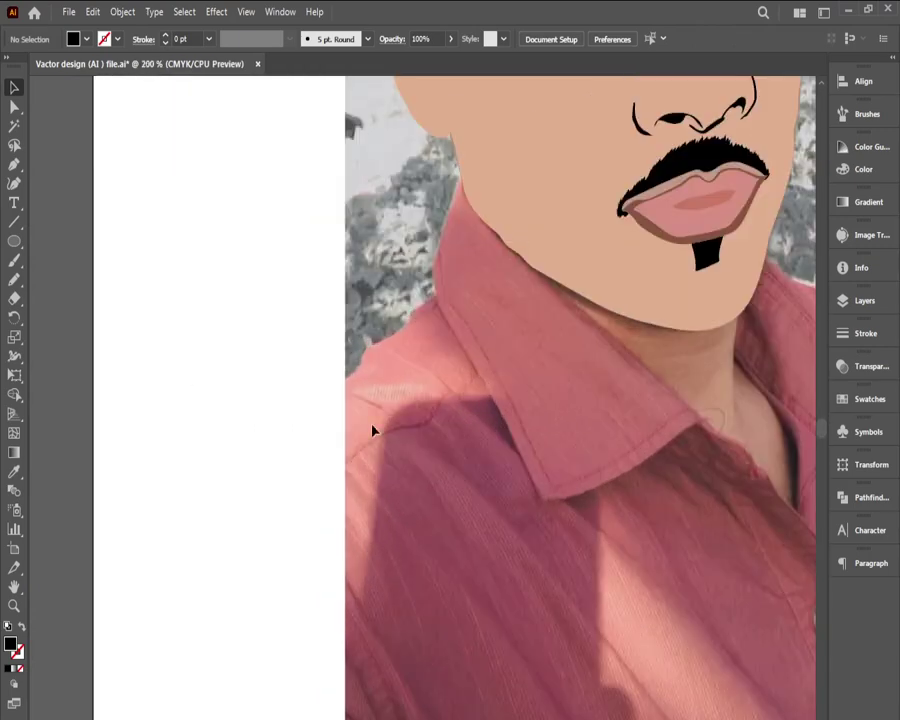
{"action": "left_click_drag", "start_coordinate": [174, 373], "coordinate": [32, 370]}
{"action": "left_click_drag", "start_coordinate": [90, 342], "coordinate": [132, 356]}
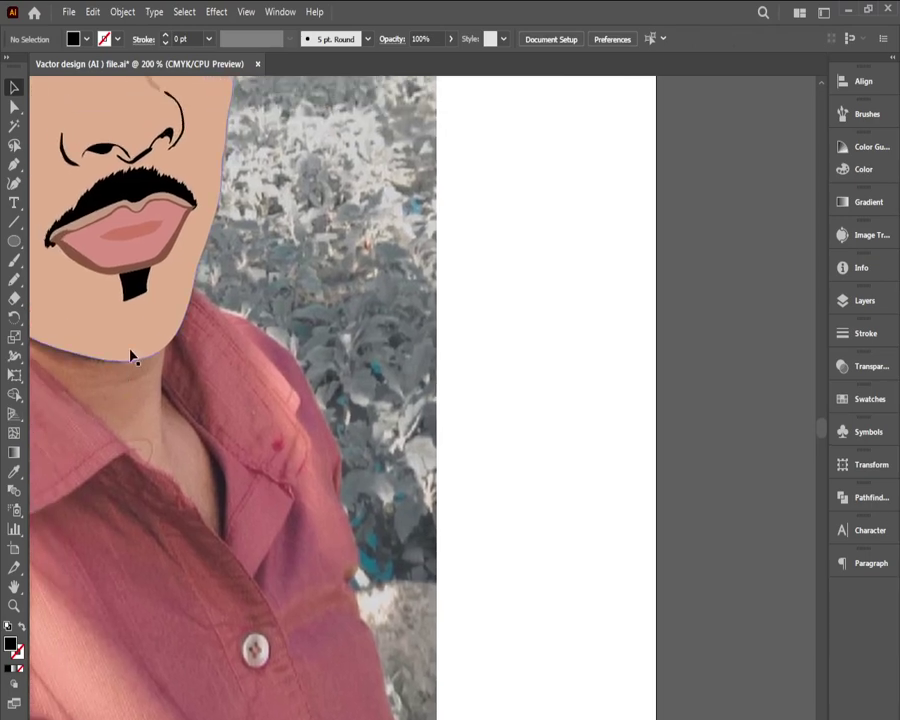
Step: Delete the black beard patch under the middle of the lower lip
{"action": "left_click", "coordinate": [134, 291]}
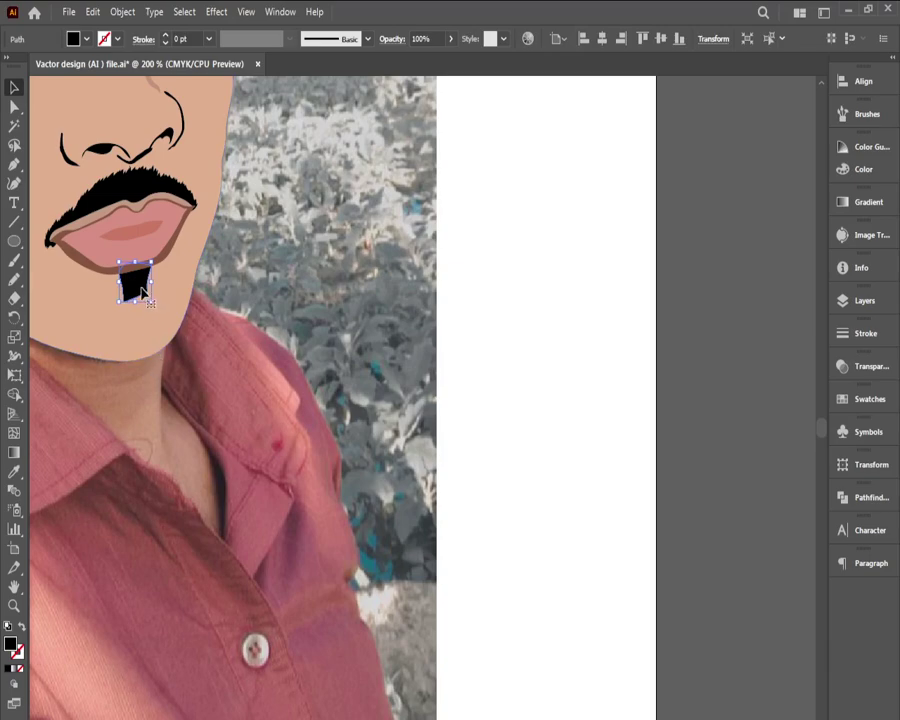
{"action": "key", "text": "Delete"}
{"action": "key", "text": "ctrl+1"}
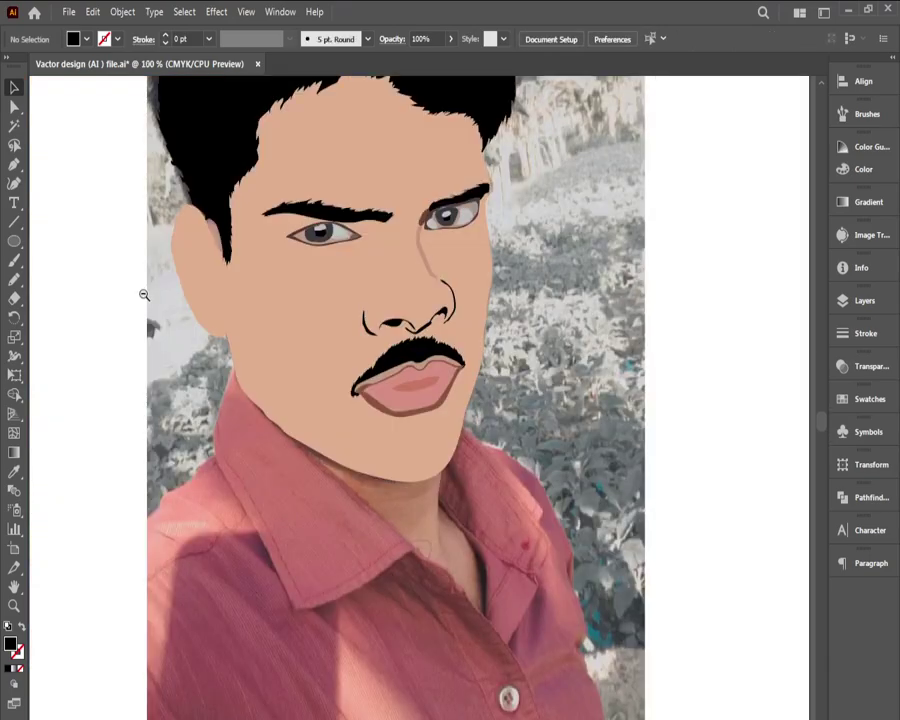
{"action": "left_click", "coordinate": [144, 295], "text": "ctrl+alt"}
{"action": "left_click", "coordinate": [144, 295], "text": "ctrl+alt"}
{"action": "left_click_drag", "start_coordinate": [614, 452], "coordinate": [94, 223]}
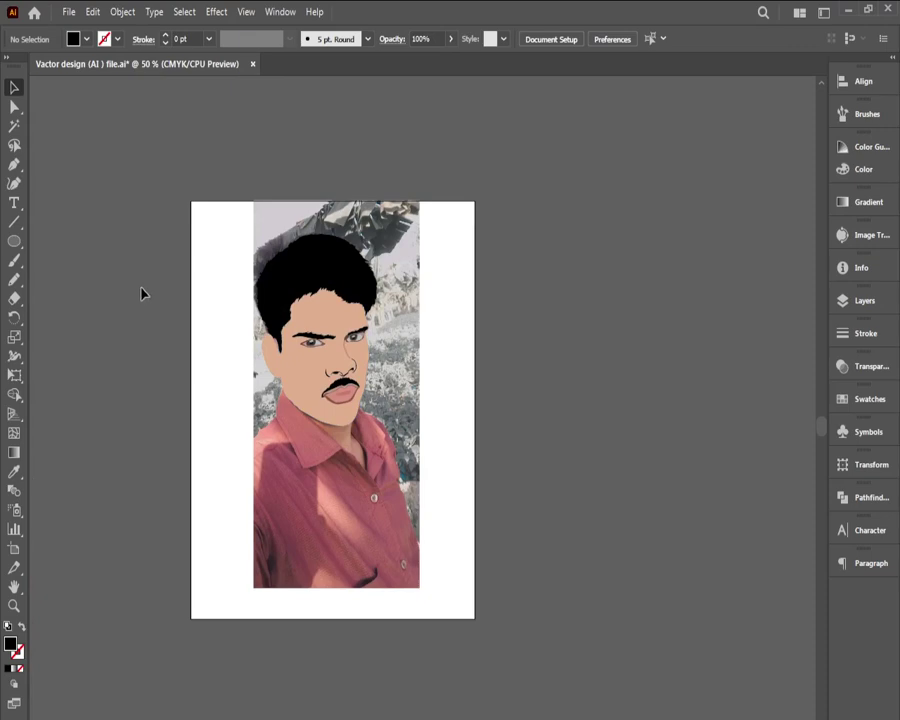
Step: Review the portrait without the beard patch up close and as a whole, and save the document
{"action": "key", "text": "ctrl+plus"}
{"action": "key", "text": "ctrl+plus"}
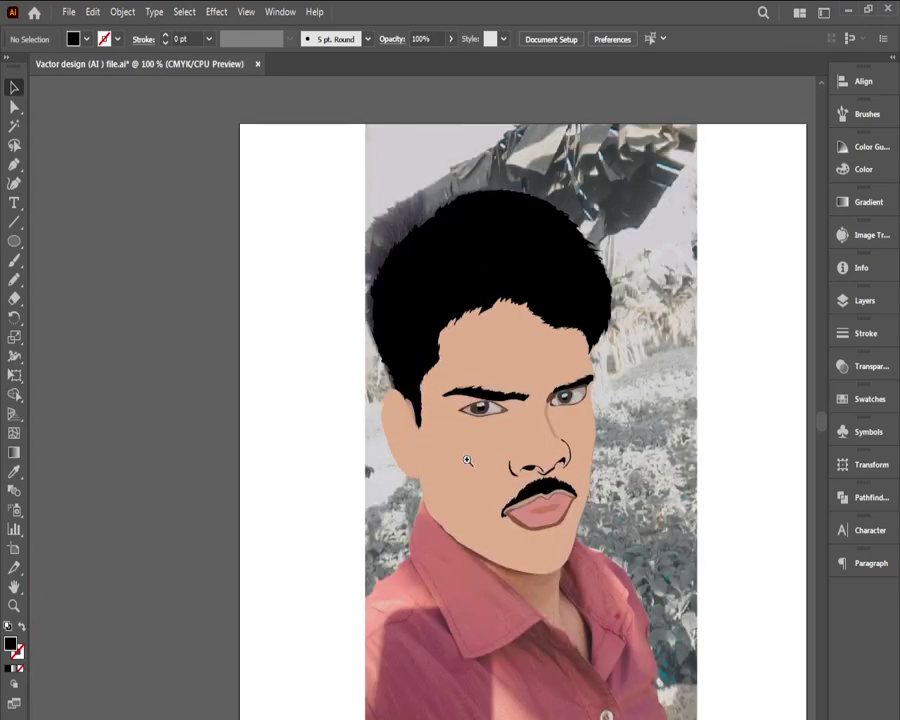
{"action": "left_click_drag", "start_coordinate": [490, 477], "coordinate": [302, 352]}
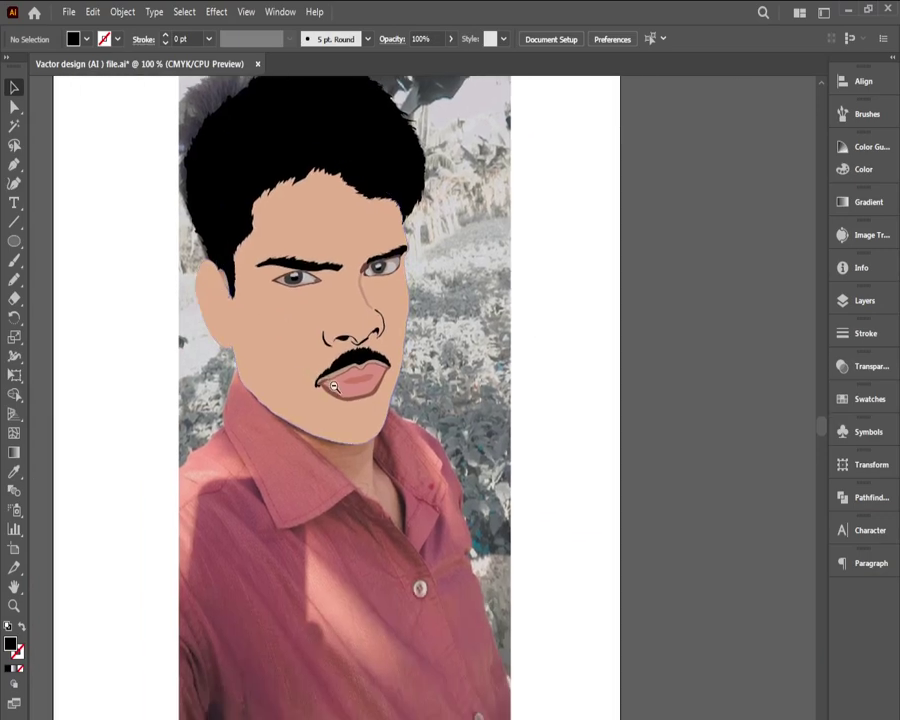
{"action": "left_click", "coordinate": [333, 385], "text": "ctrl+alt"}
{"action": "left_click", "coordinate": [333, 385], "text": "ctrl+alt"}
{"action": "left_click_drag", "start_coordinate": [409, 426], "coordinate": [191, 371]}
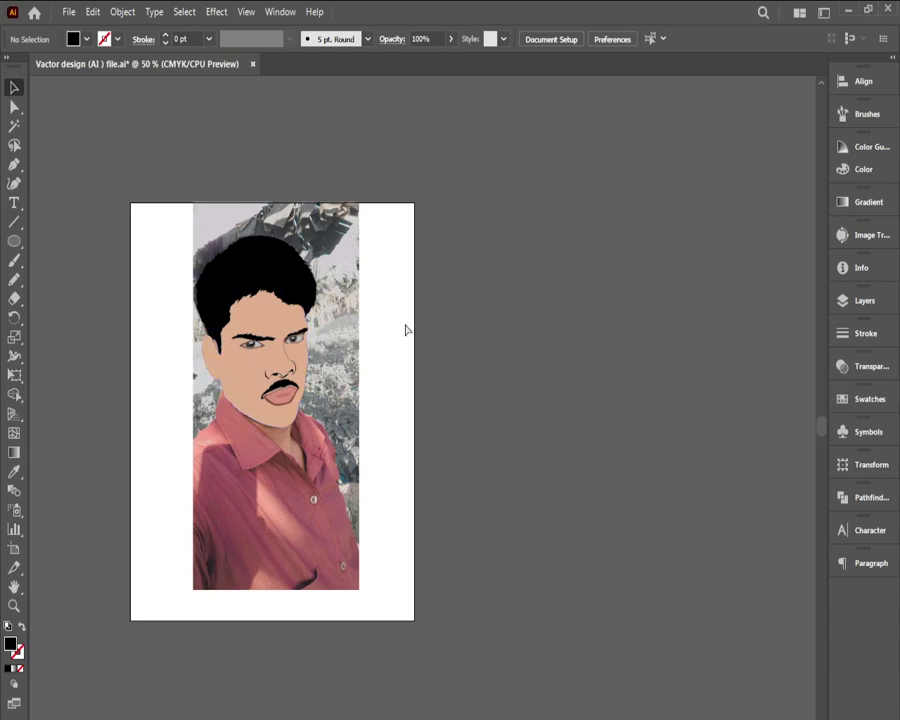
{"action": "key", "text": "ctrl+s"}
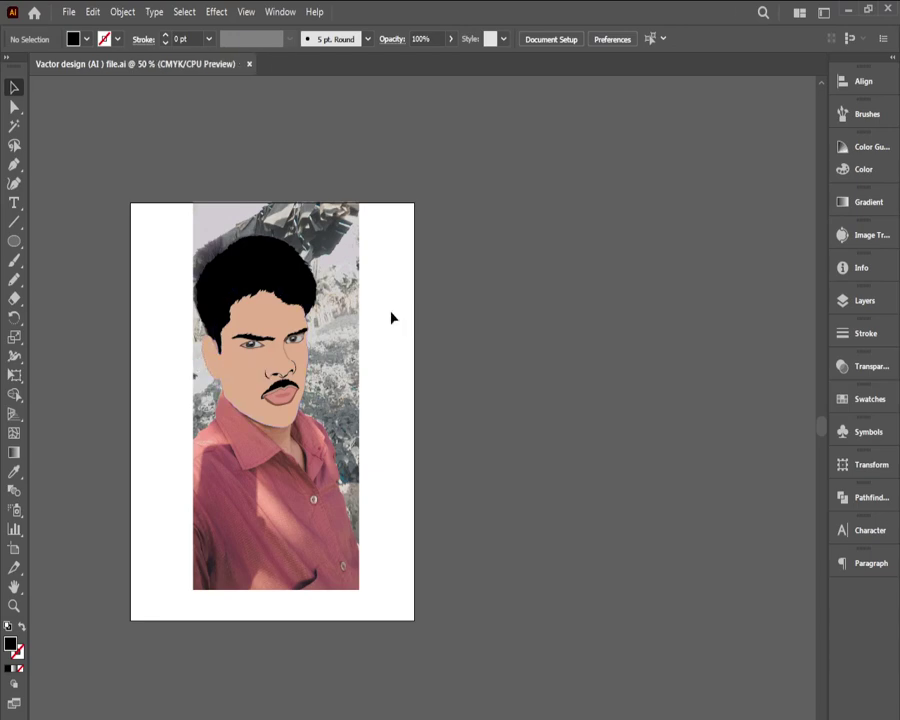